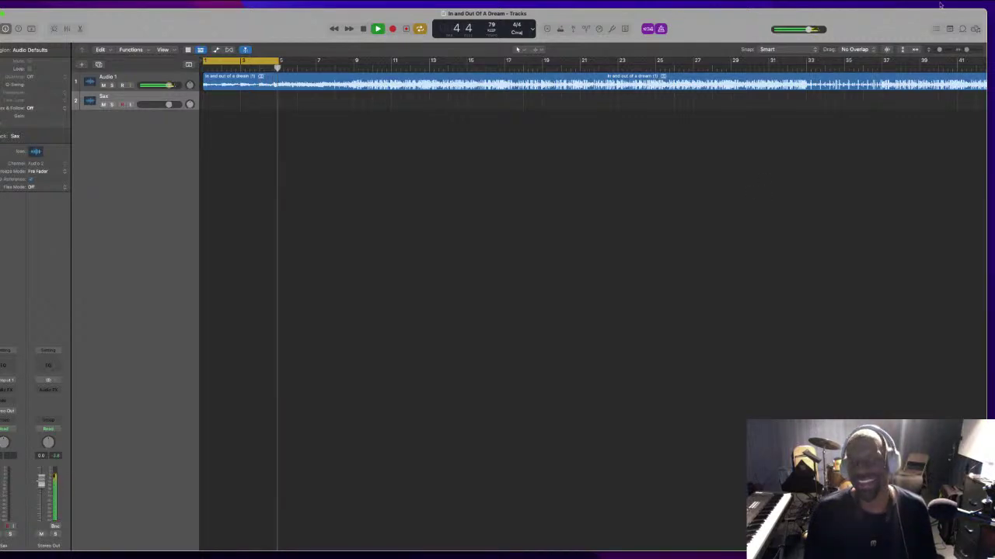
Stop playback, turn off cycle mode and return the playhead to the start of the song
{"action": "key", "text": "space"}
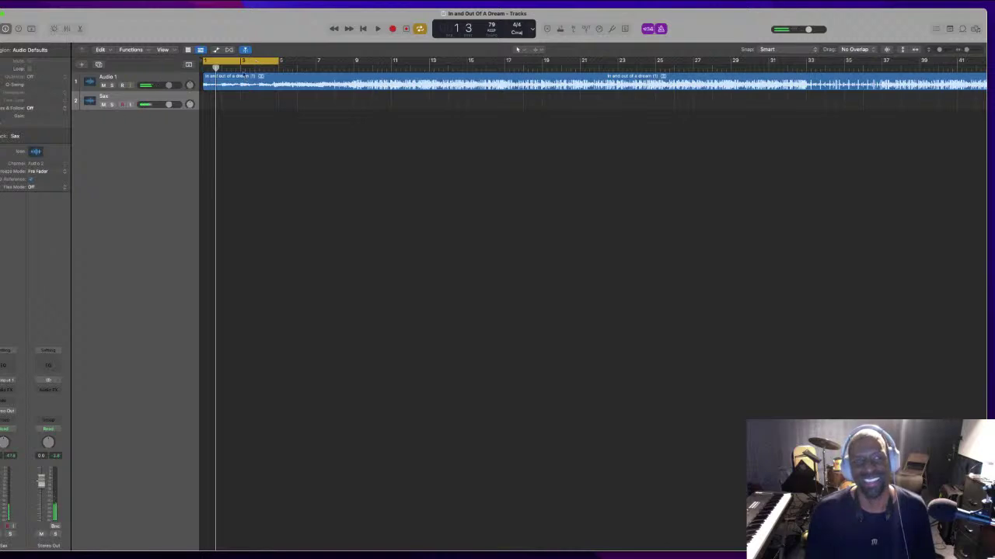
{"action": "left_click", "coordinate": [243, 62]}
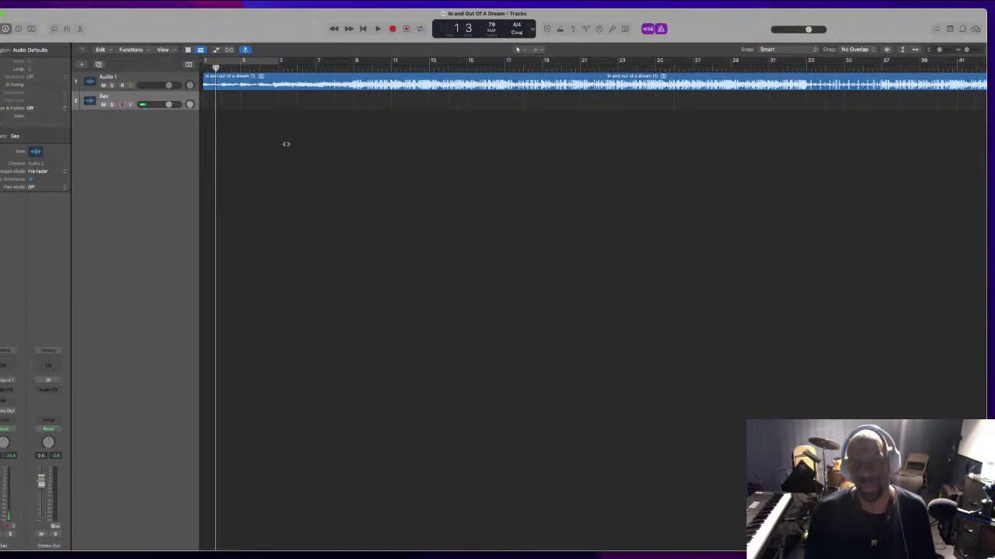
{"action": "key", "text": "Return"}
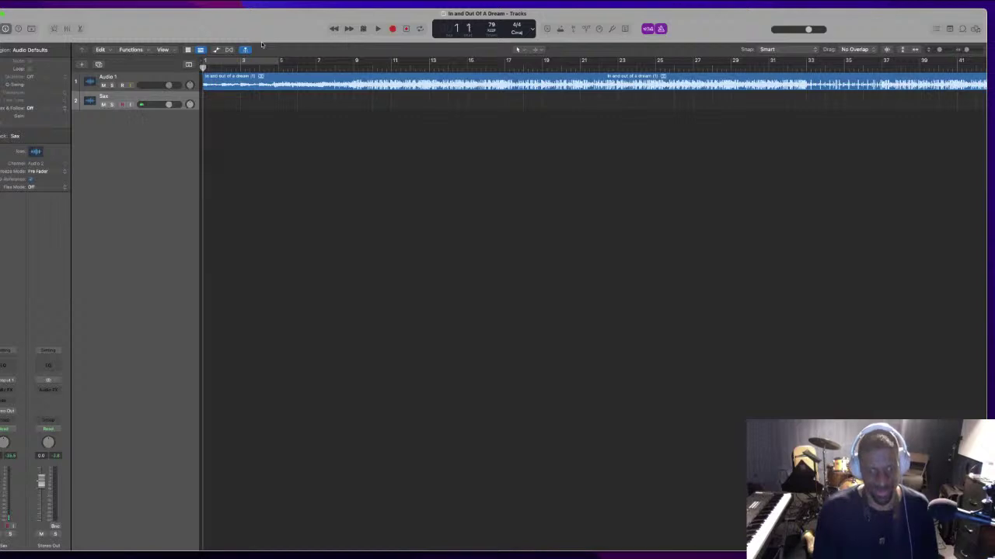
{"action": "key", "text": "super+Left"}
{"action": "key", "text": "super+Left"}
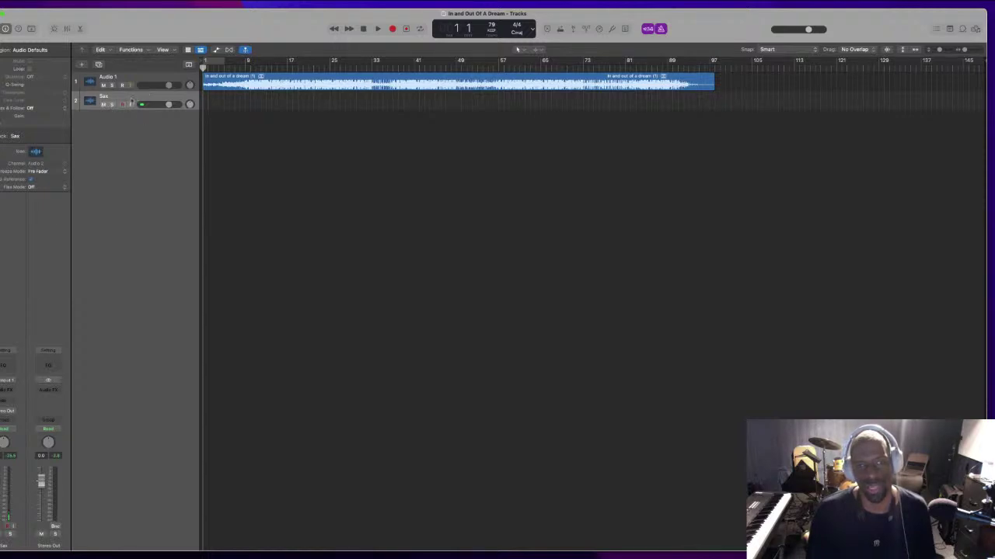
{"action": "key", "text": "alt+r"}
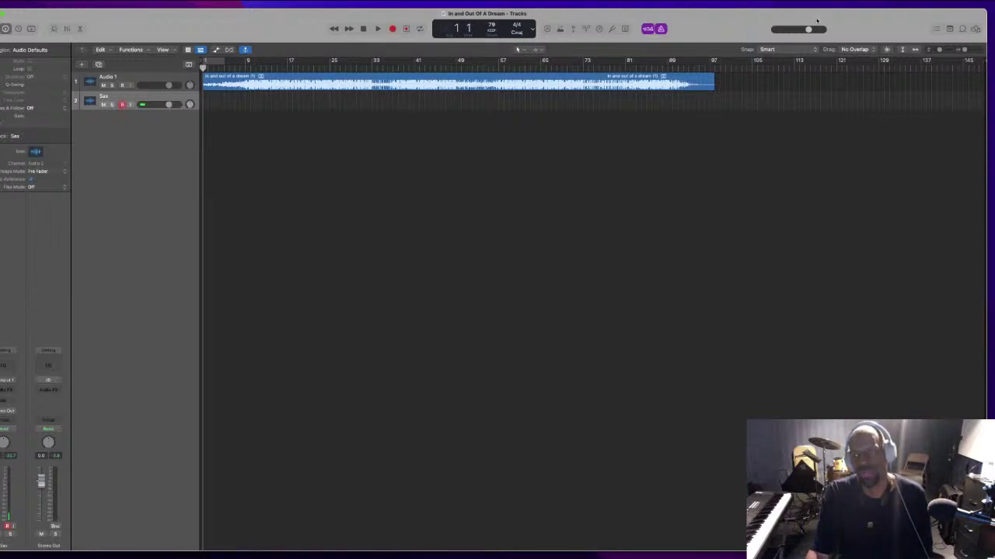
{"action": "double_click", "coordinate": [375, 11]}
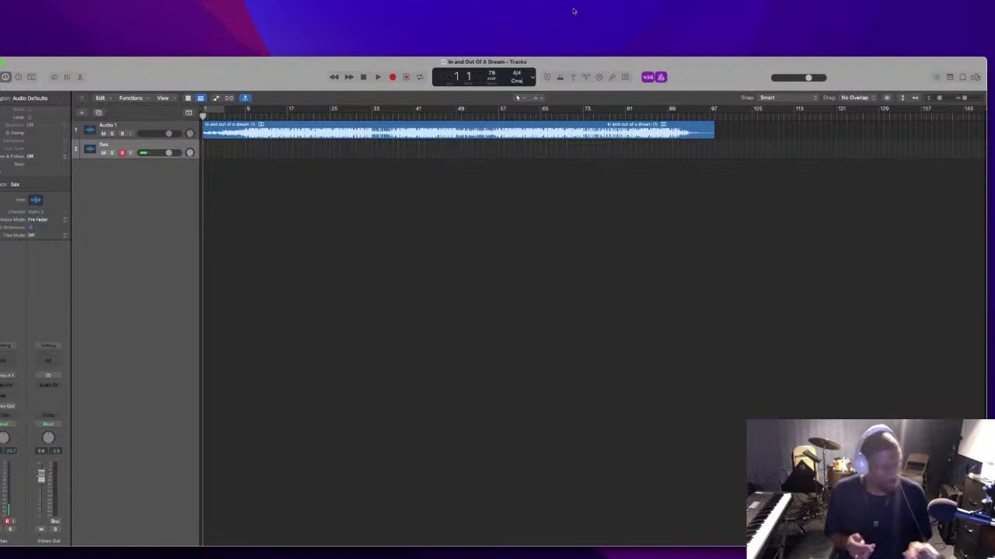
{"action": "key", "text": "alt+r"}
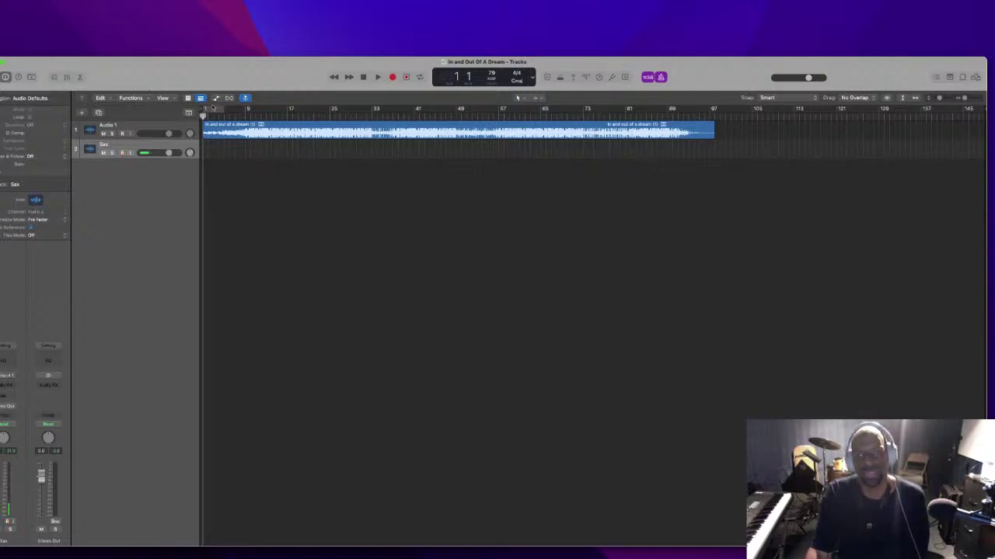
Play the backing track from the start of the song and stop at bar 15
{"action": "key", "text": "space"}
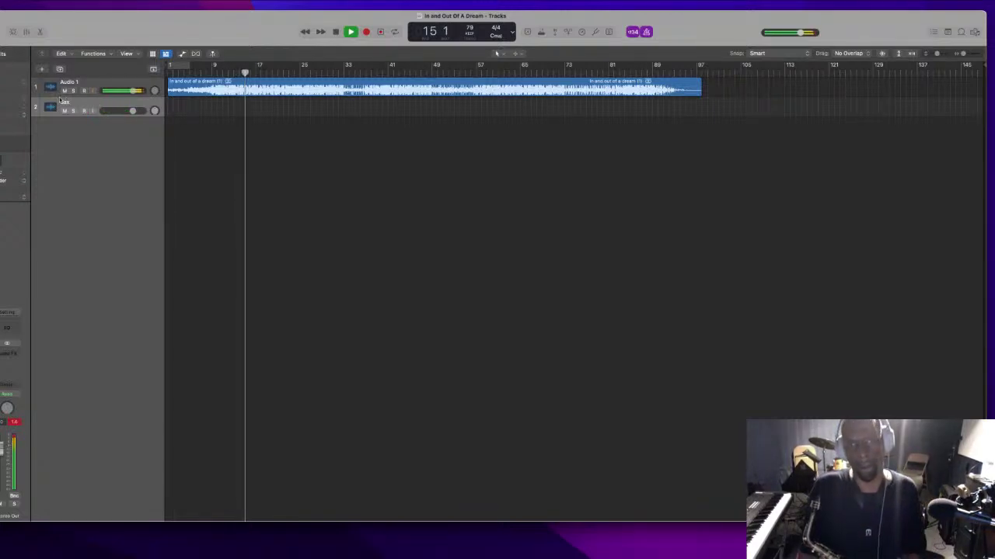
{"action": "key", "text": "space"}
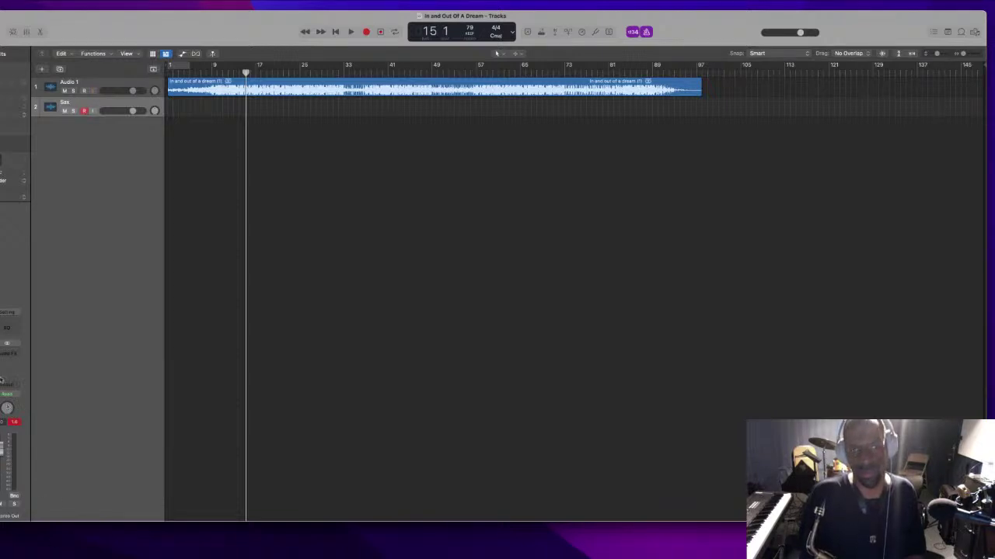
{"action": "double_click", "coordinate": [45, 19]}
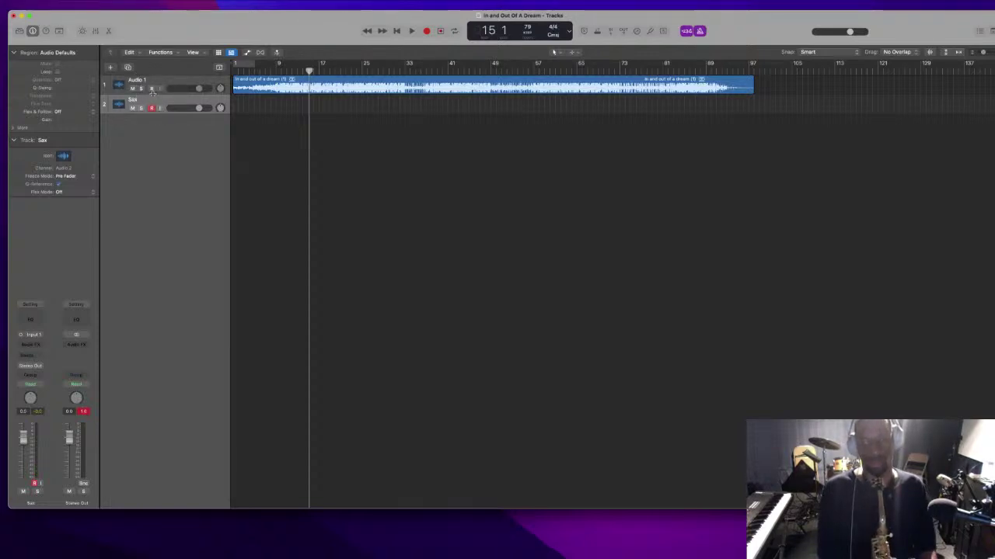
Record a take on the Sax track from bar 1 to about bar 9 over the backing track
{"action": "left_click", "coordinate": [238, 68]}
{"action": "key", "text": "r"}
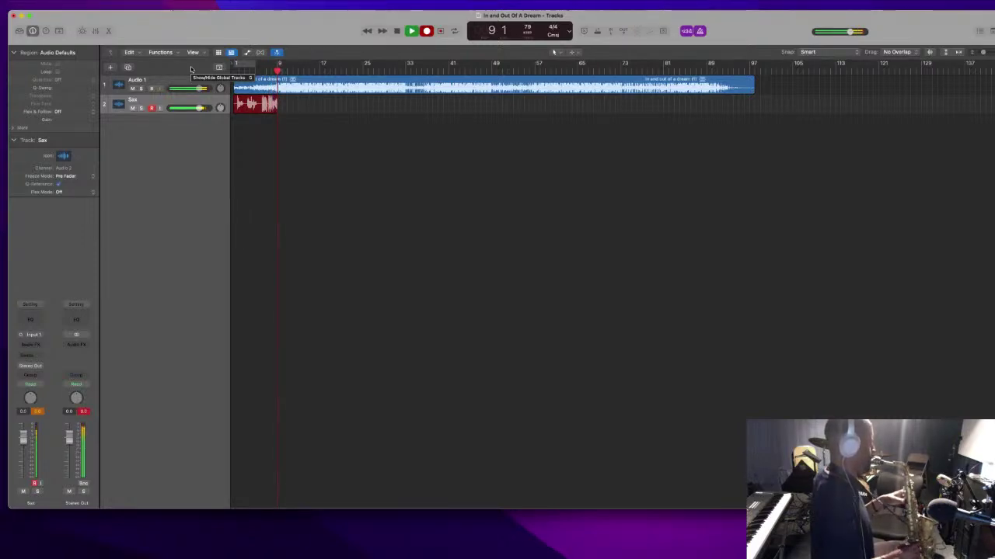
{"action": "key", "text": "space"}
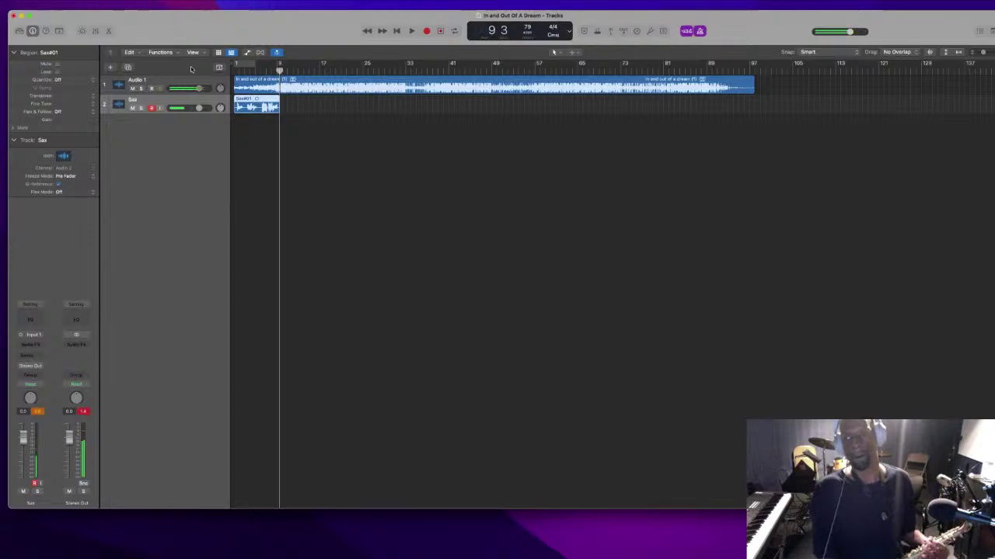
Play back the recorded sax take with the backing track from the start of the song
{"action": "key", "text": "Return"}
{"action": "key", "text": "space"}
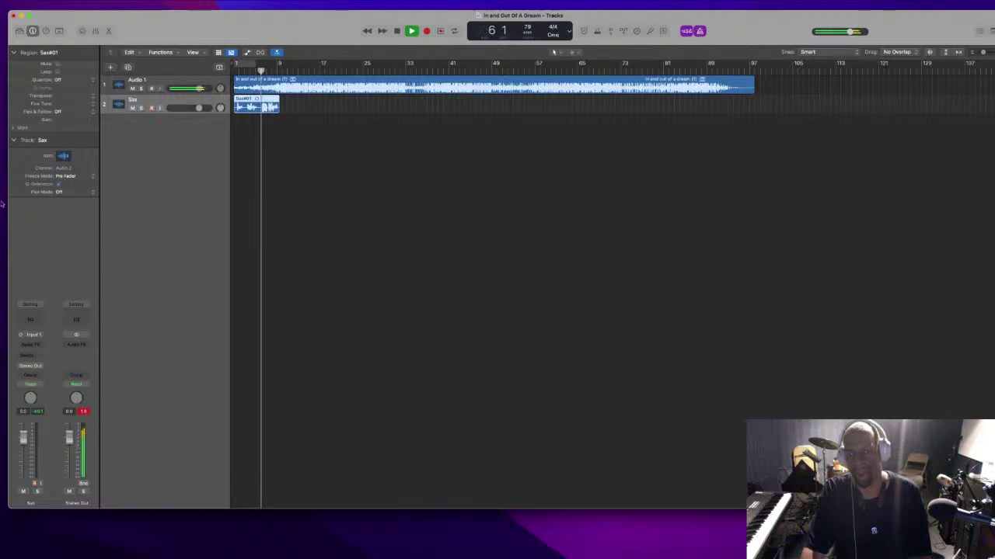
{"action": "left_click", "coordinate": [26, 350]}
{"action": "mouse_move", "coordinate": [22, 367]}
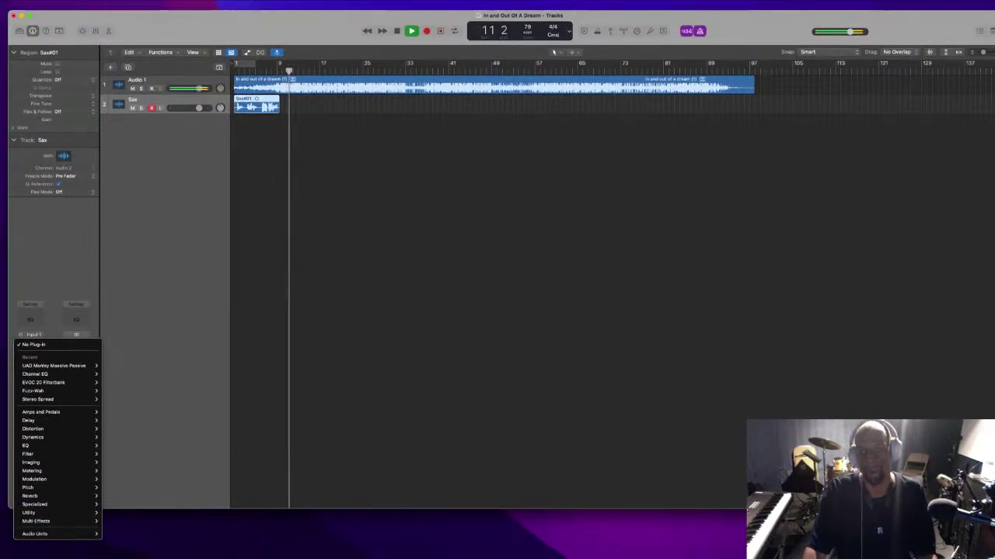
{"action": "key", "text": "Escape"}
Stop playback, delete the recorded region on the Sax track and return the playhead to bar 1
{"action": "key", "text": "space"}
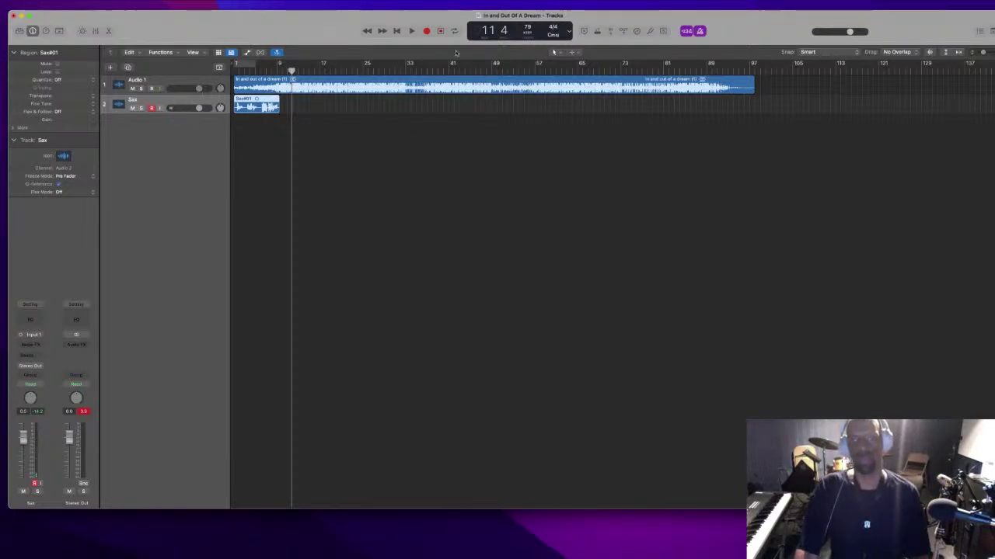
{"action": "key", "text": "space"}
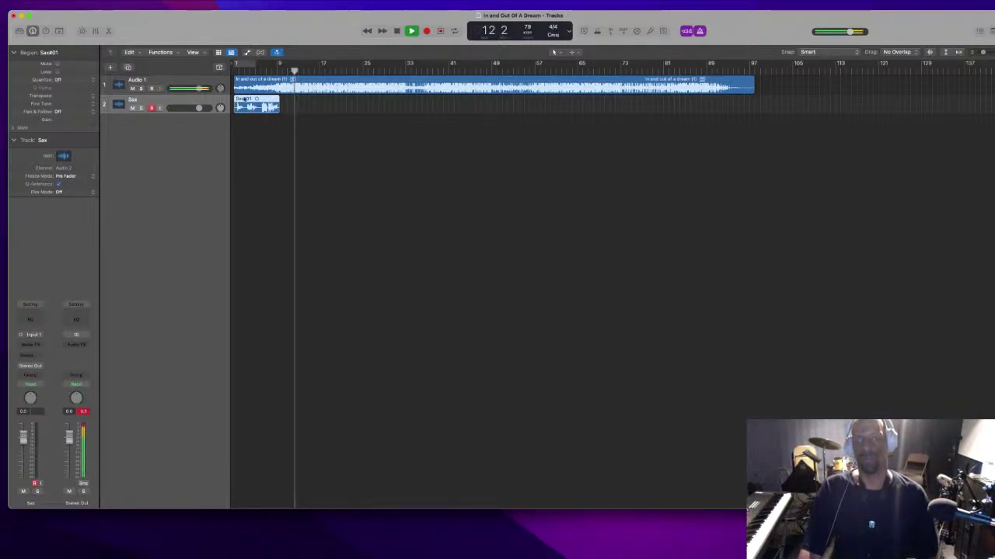
{"action": "key", "text": "space"}
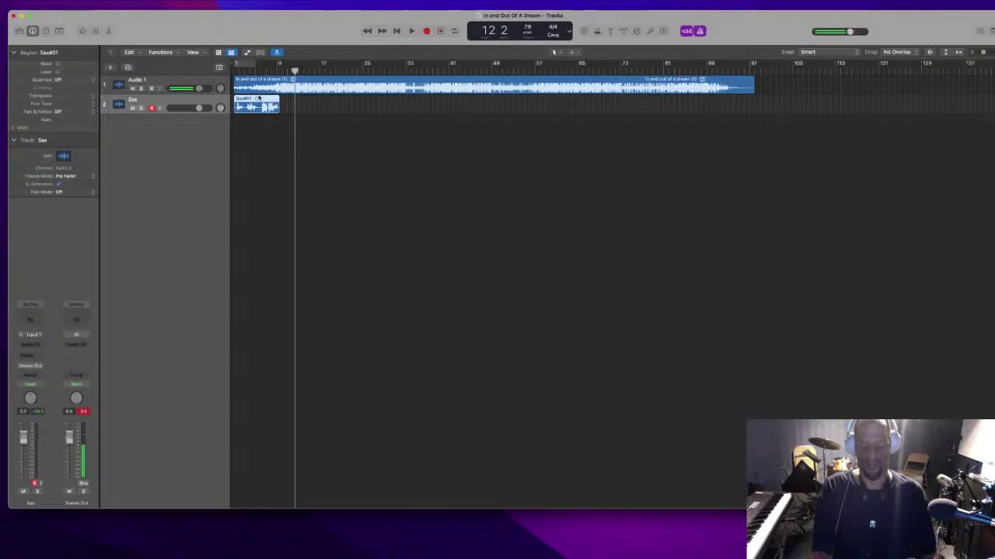
{"action": "key", "text": "BackSpace"}
{"action": "key", "text": "Return"}
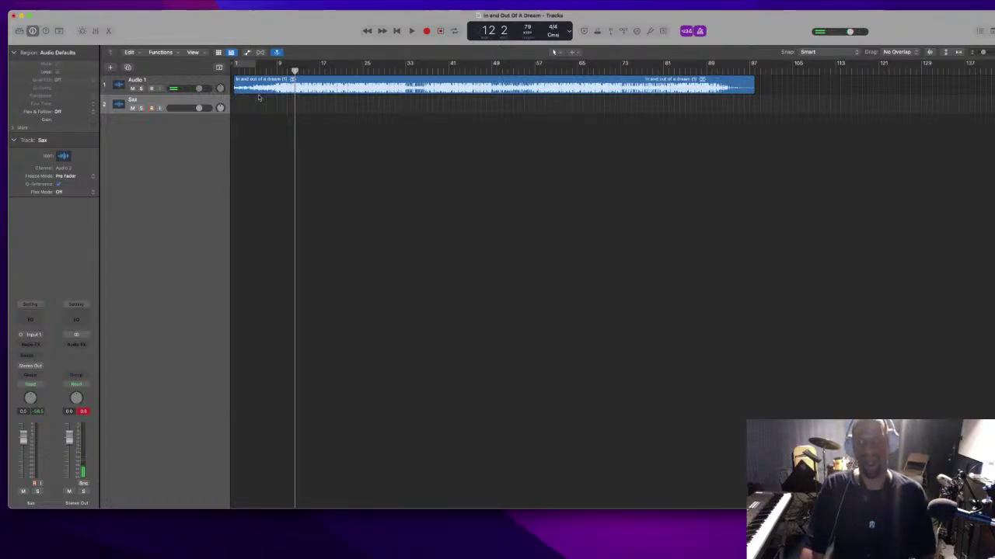
{"action": "key", "text": "Return"}
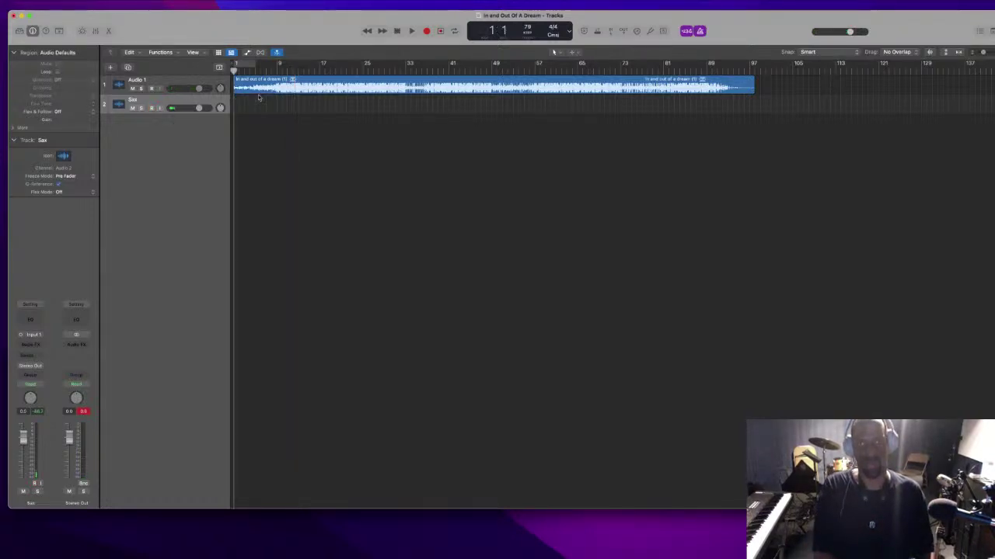
Play the backing track alone from bar 1 and stop in bar 9
{"action": "key", "text": "space"}
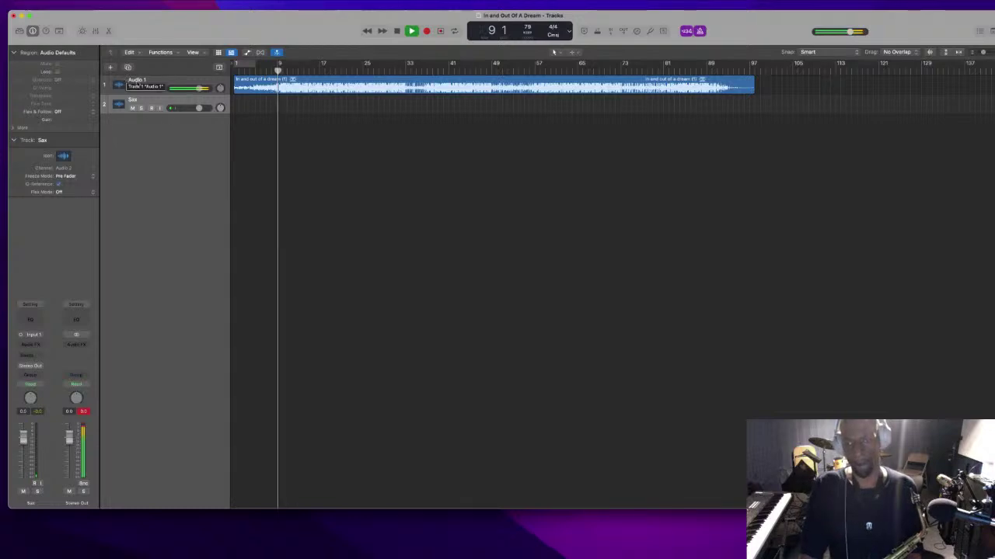
{"action": "key", "text": "space"}
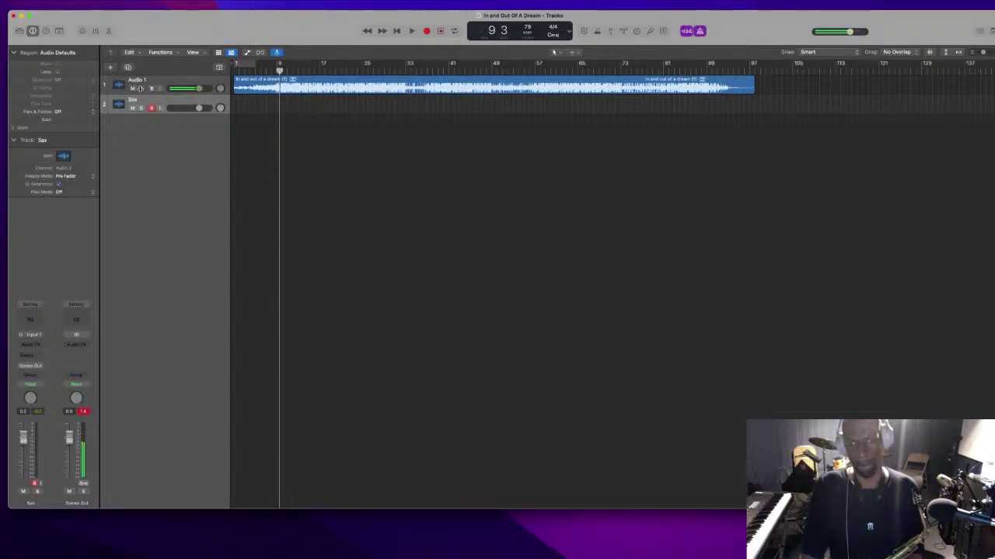
{"action": "left_click", "coordinate": [133, 88]}
{"action": "left_click", "coordinate": [132, 89]}
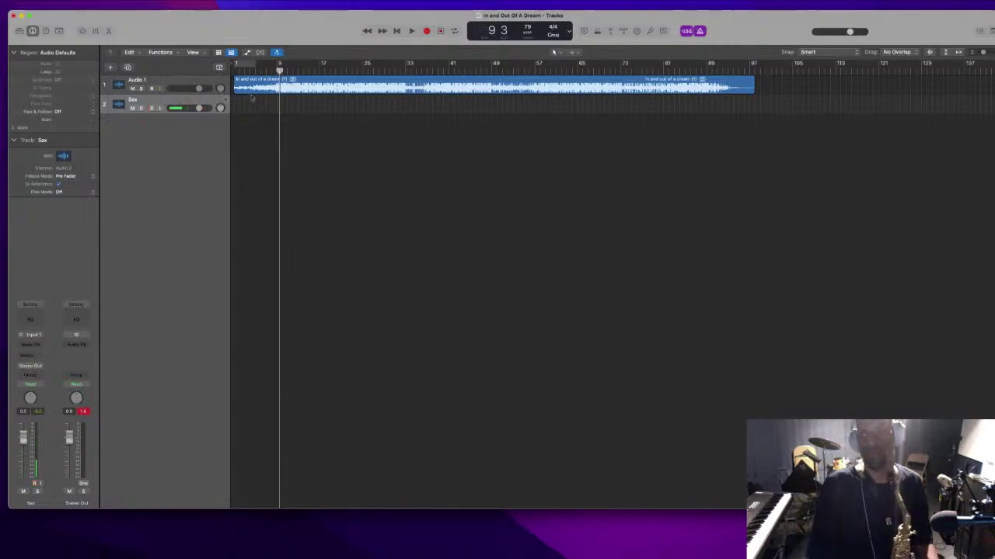
Record a new take on the Sax track from bar 1 to about bar 6
{"action": "key", "text": "Return"}
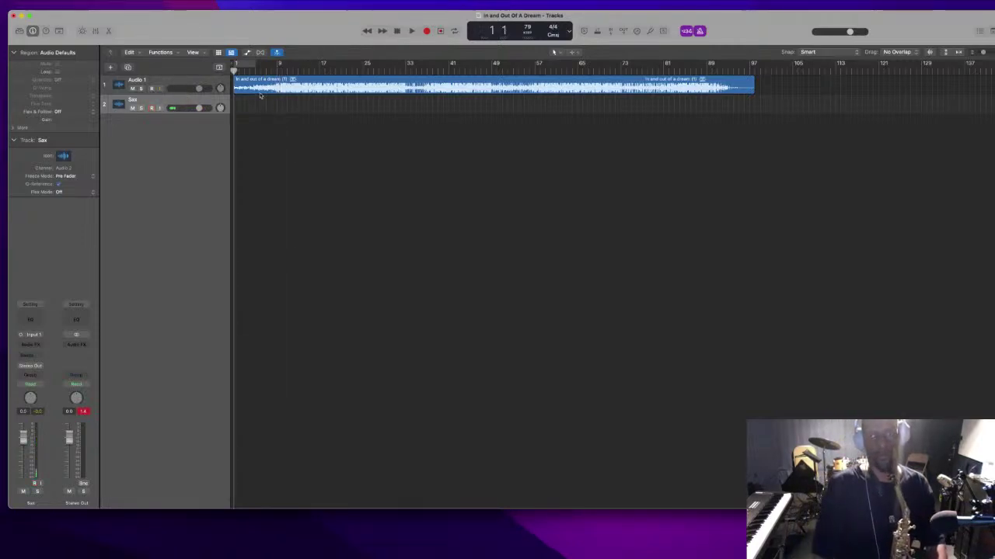
{"action": "key", "text": "r"}
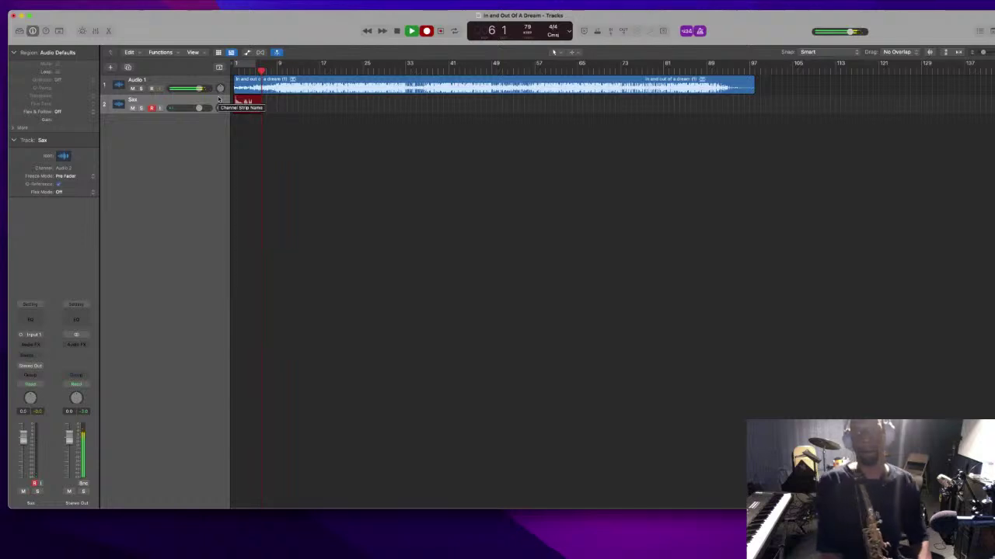
{"action": "key", "text": "space"}
Play back the new sax take from the start up to bar 4, then undo its recording
{"action": "key", "text": "Return"}
{"action": "key", "text": "space"}
{"action": "key", "text": "super+Right"}
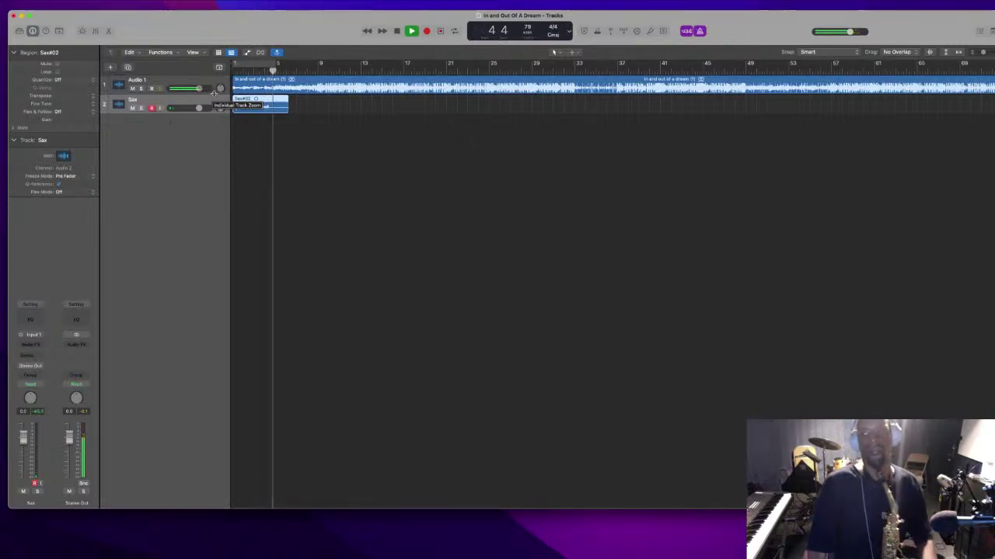
{"action": "key", "text": "space"}
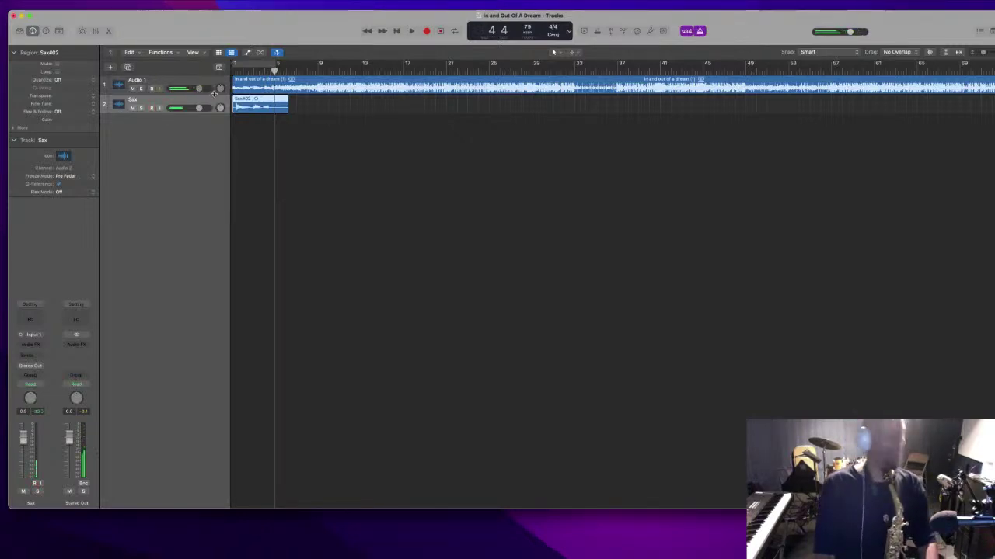
{"action": "key", "text": "super+z"}
Record another sax take over the intro, from bar 1 until late in bar 9
{"action": "key", "text": "Return"}
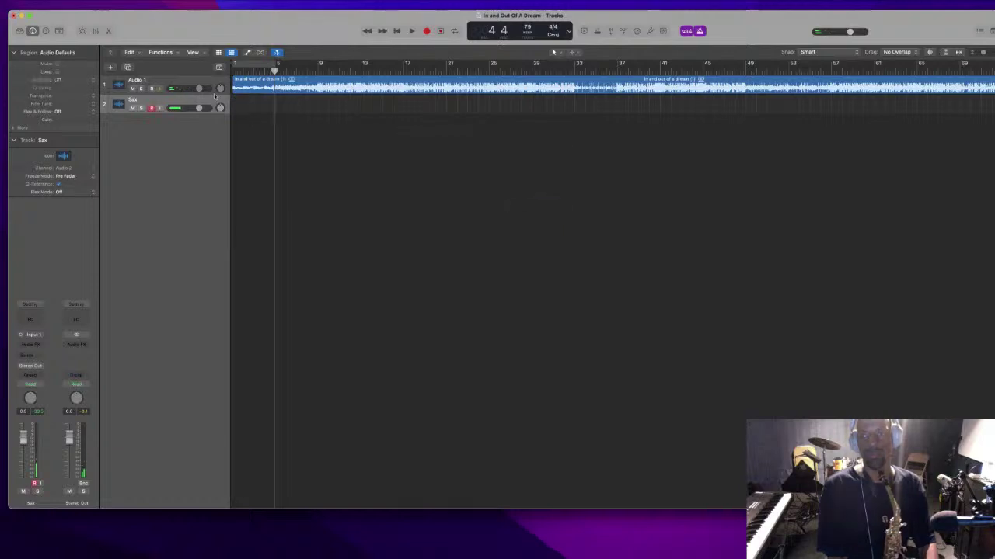
{"action": "key", "text": "r"}
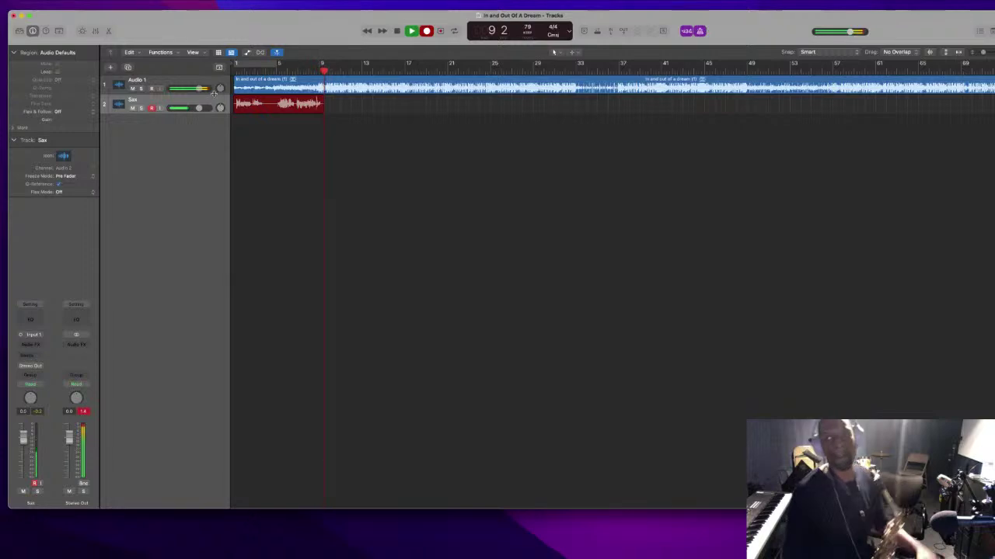
{"action": "key", "text": "space"}
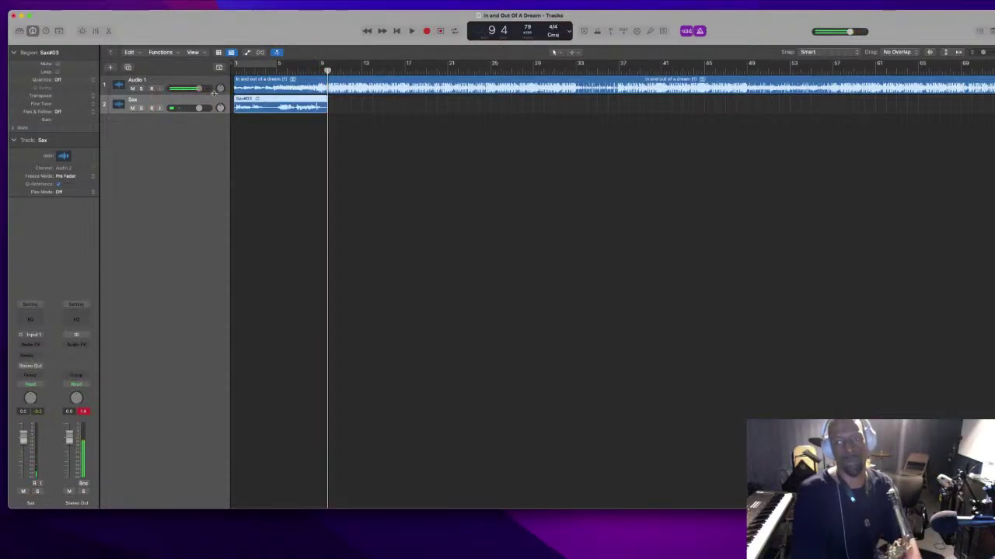
Listen to the latest sax take from the start up to bar 6 and undo its recording
{"action": "key", "text": "Return"}
{"action": "key", "text": "space"}
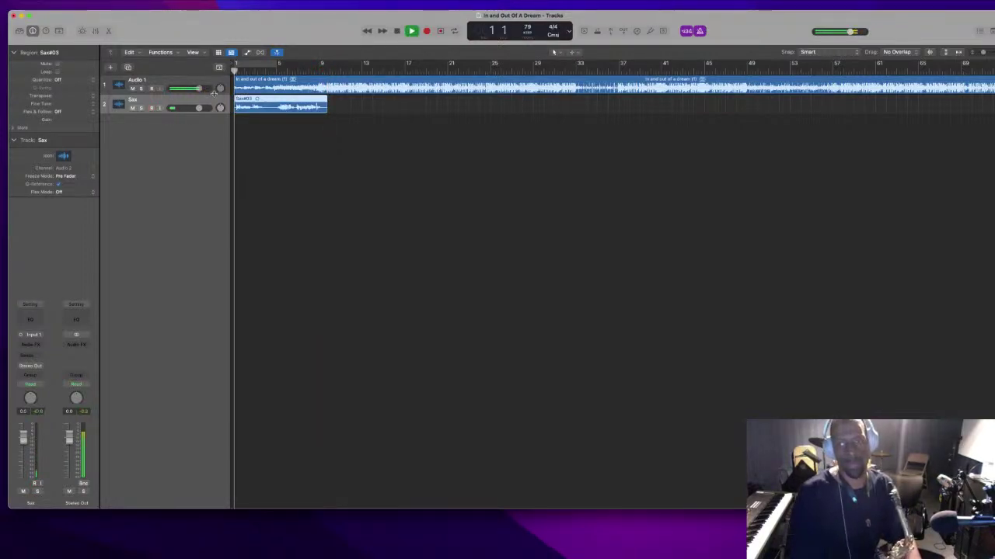
{"action": "key", "text": "super+Right"}
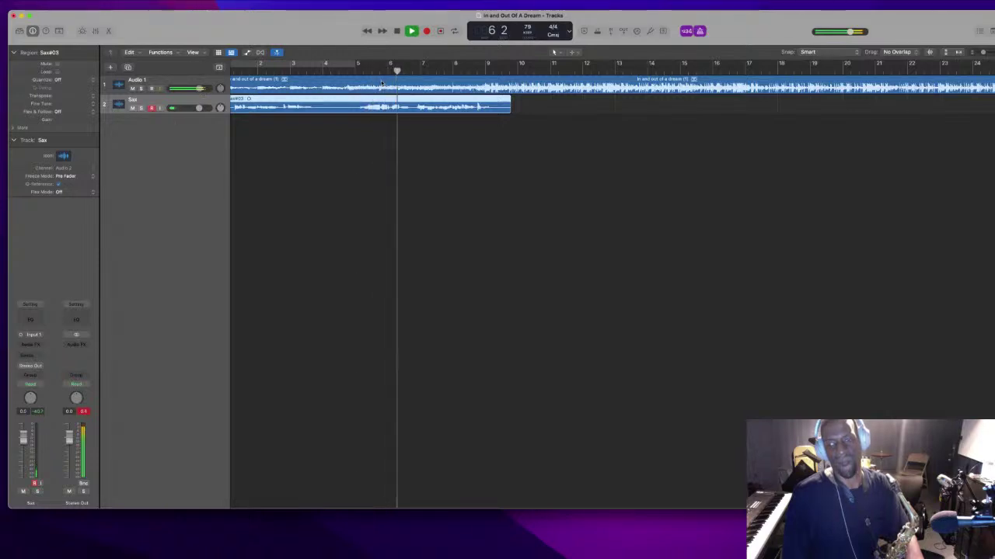
{"action": "key", "text": "space"}
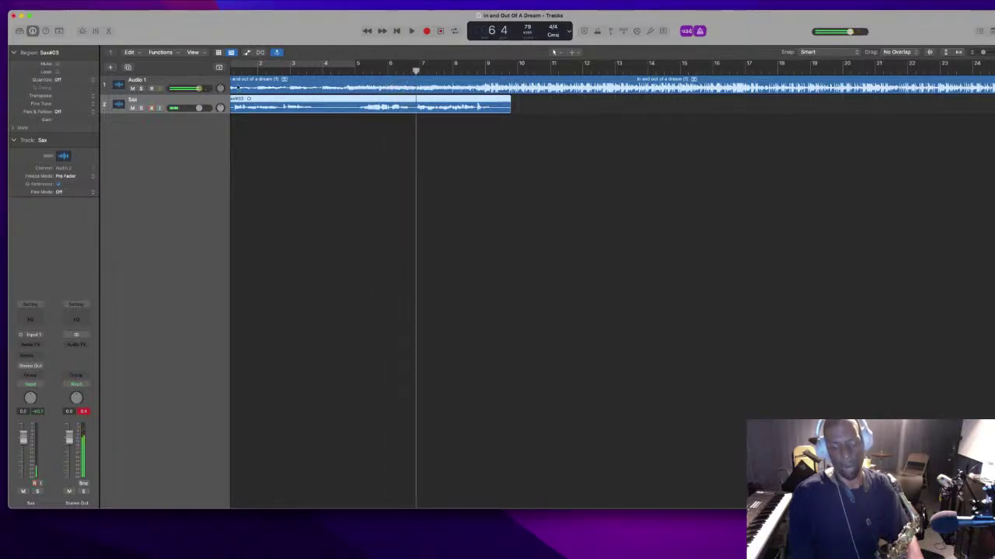
{"action": "key", "text": "super+z"}
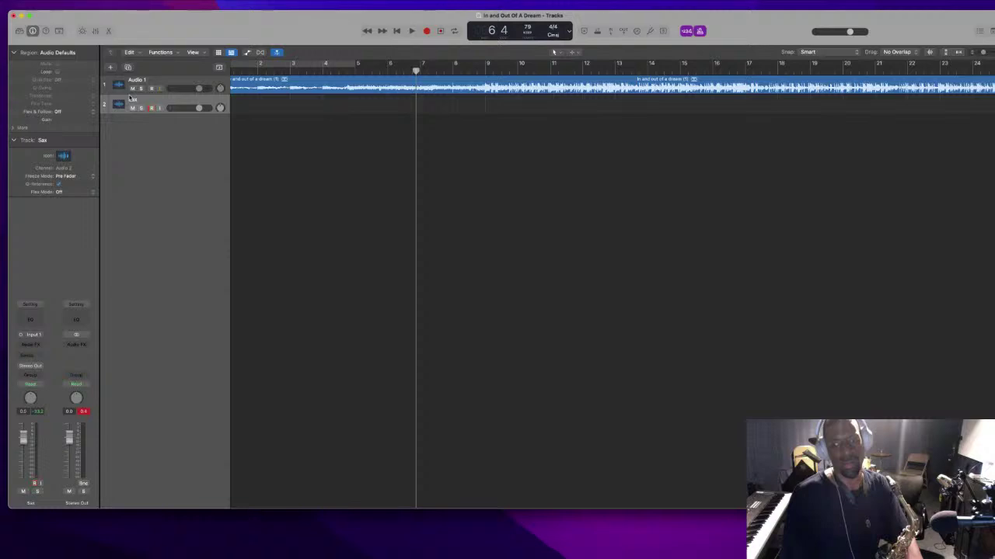
Try recording the sax again over the intro, stopping at bar 6
{"action": "key", "text": "Return"}
{"action": "key", "text": "r"}
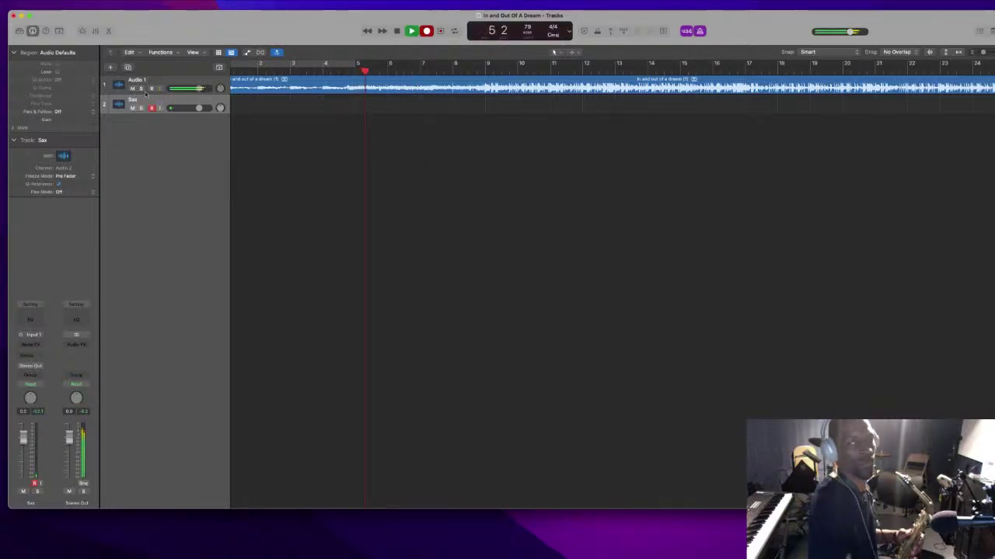
{"action": "key", "text": "space"}
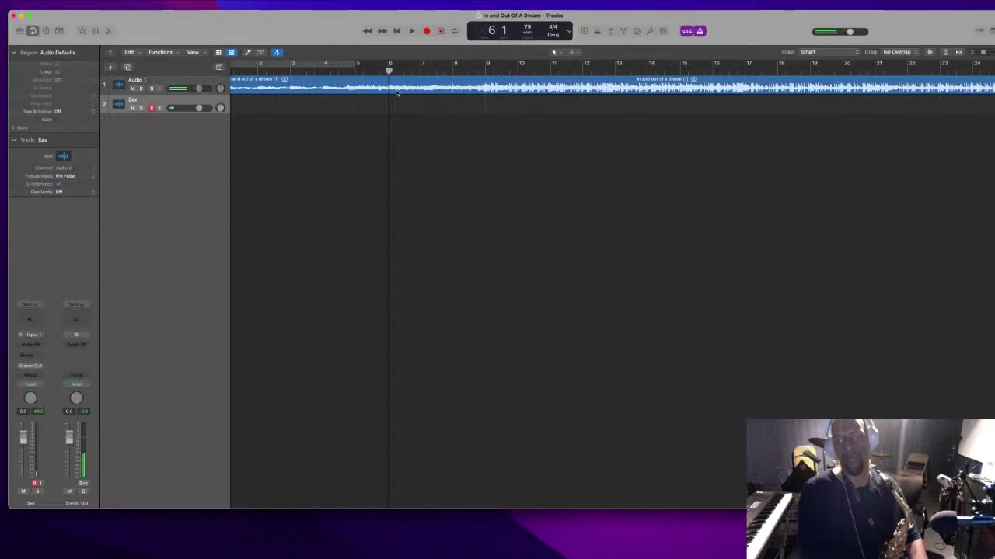
{"action": "key", "text": "super+BackSpace"}
{"action": "key", "text": "Return"}
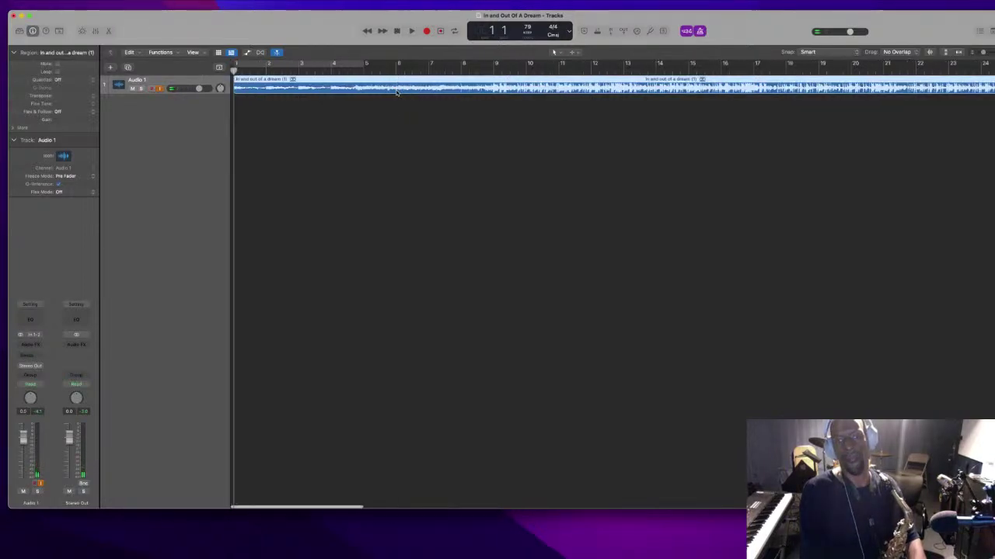
{"action": "left_click", "coordinate": [243, 103]}
{"action": "key", "text": "r"}
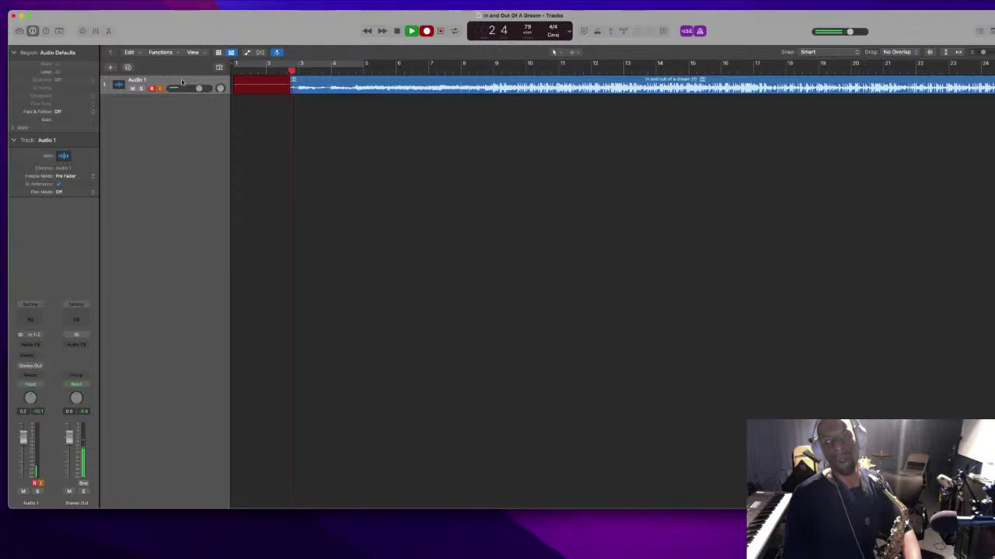
{"action": "key", "text": "space"}
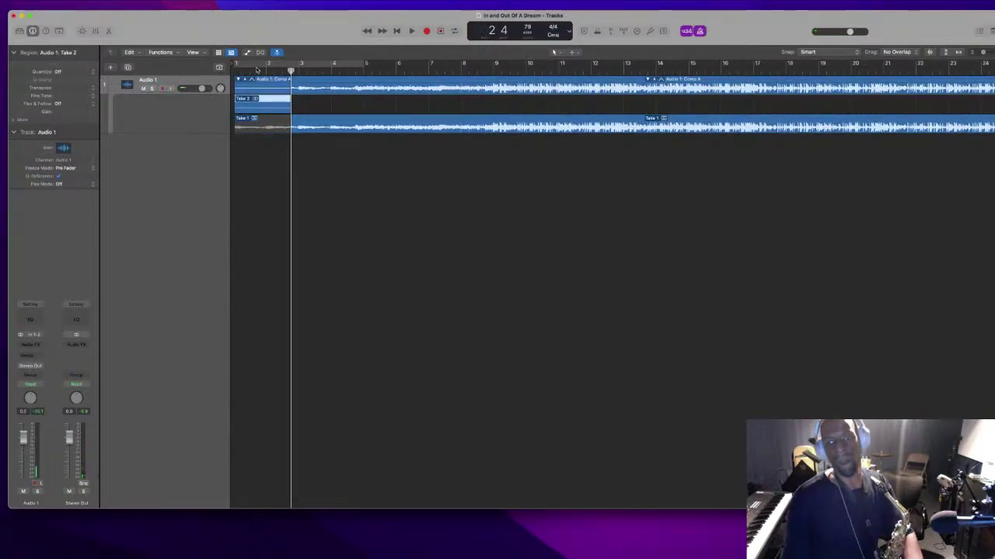
{"action": "key", "text": "super+z"}
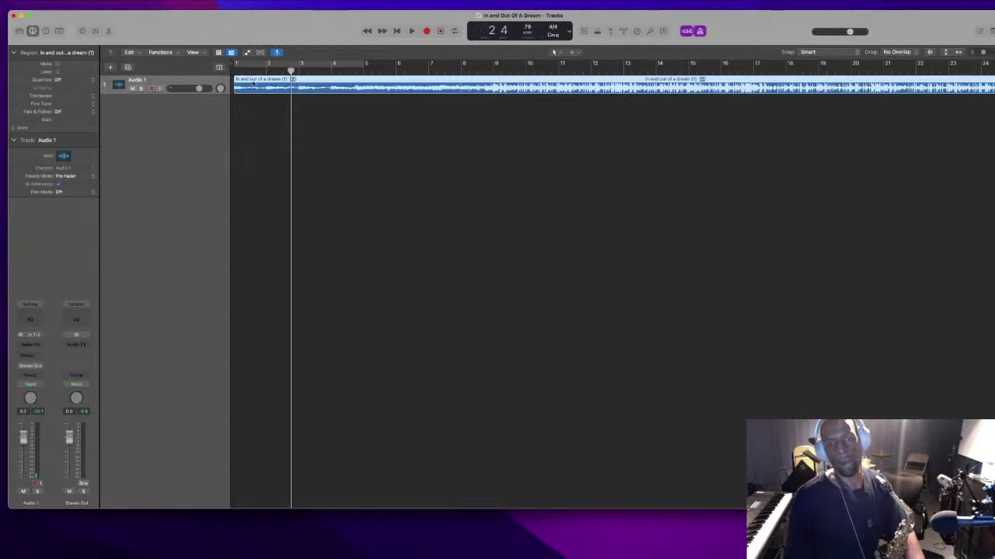
{"action": "left_click", "coordinate": [245, 106]}
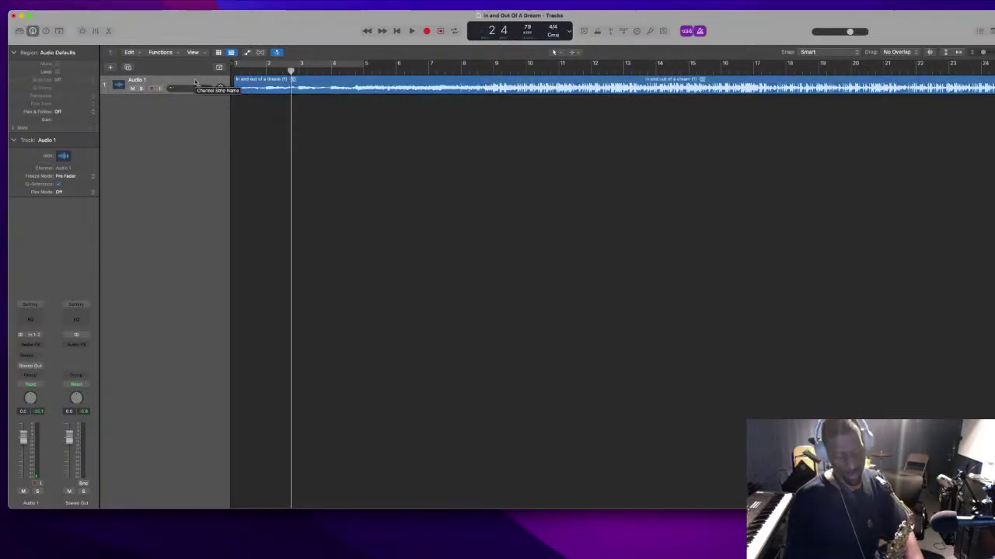
{"action": "key", "text": "alt+super+a"}
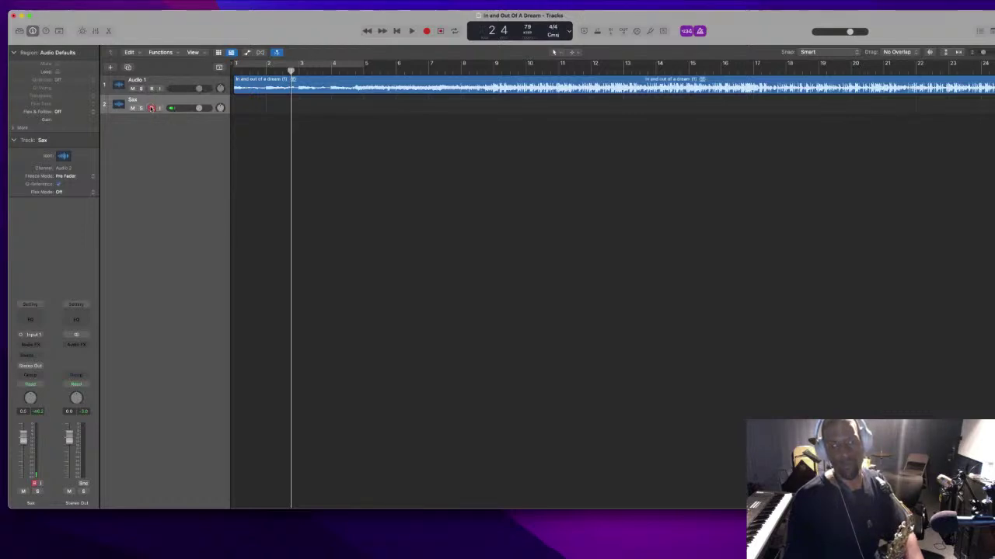
Record a new sax take on the Sax track over the intro, from bar 1 into bar 9
{"action": "key", "text": "Return"}
{"action": "key", "text": "r"}
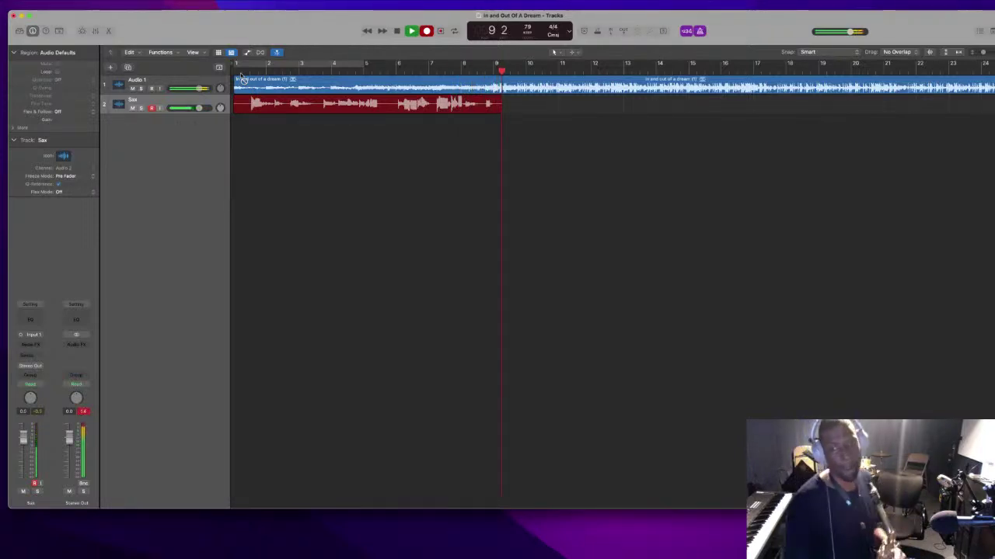
{"action": "key", "text": "space"}
Play back the new sax take from the start up to the end of bar 4
{"action": "key", "text": "Return"}
{"action": "key", "text": "space"}
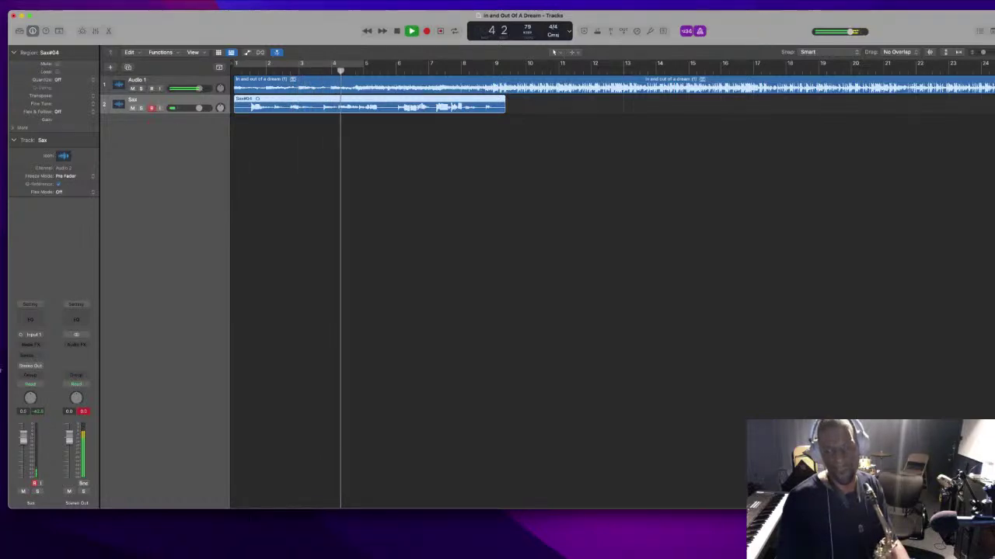
{"action": "key", "text": "space"}
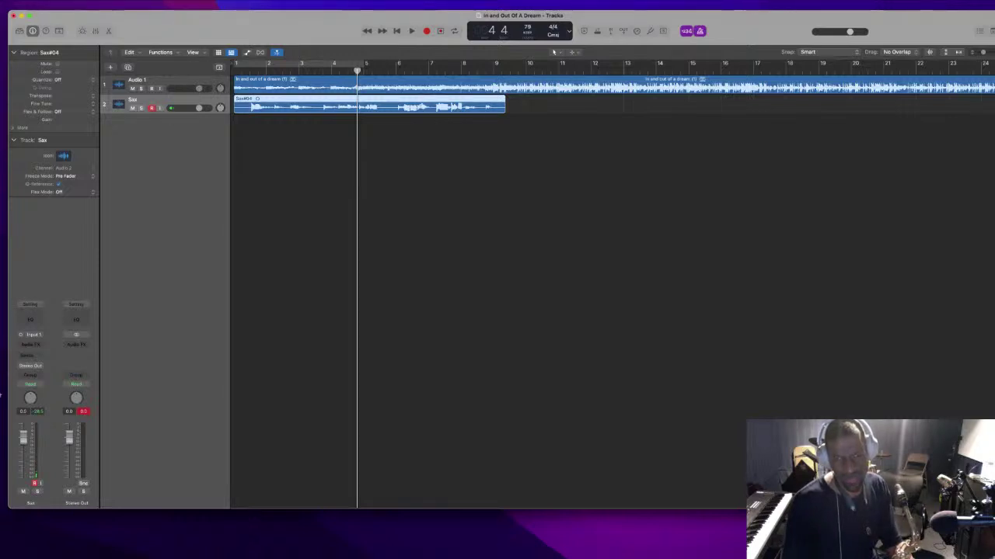
Load the Sax Verb channel strip setting on the Sax track and arm the track for recording
{"action": "left_click", "coordinate": [30, 304]}
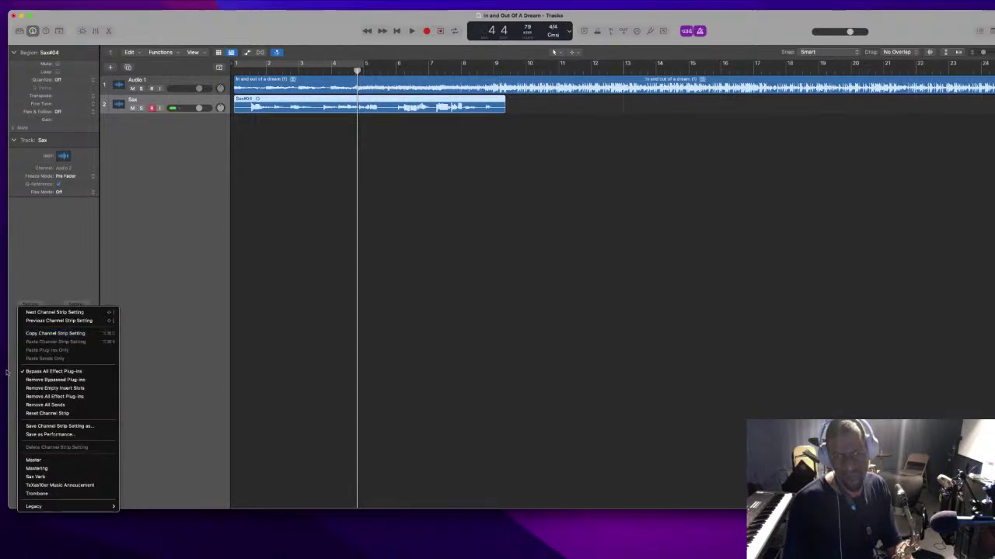
{"action": "left_click", "coordinate": [31, 477]}
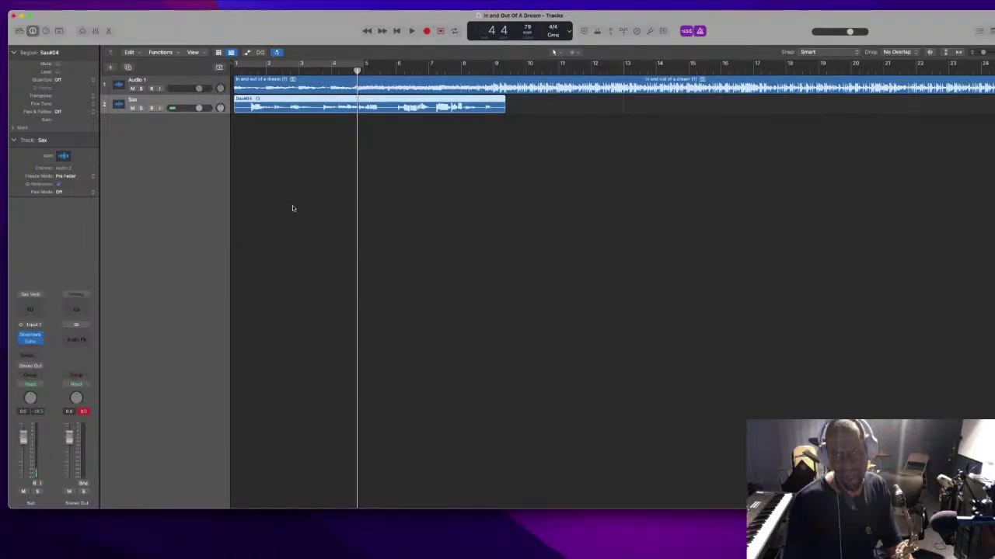
{"action": "left_click", "coordinate": [151, 107]}
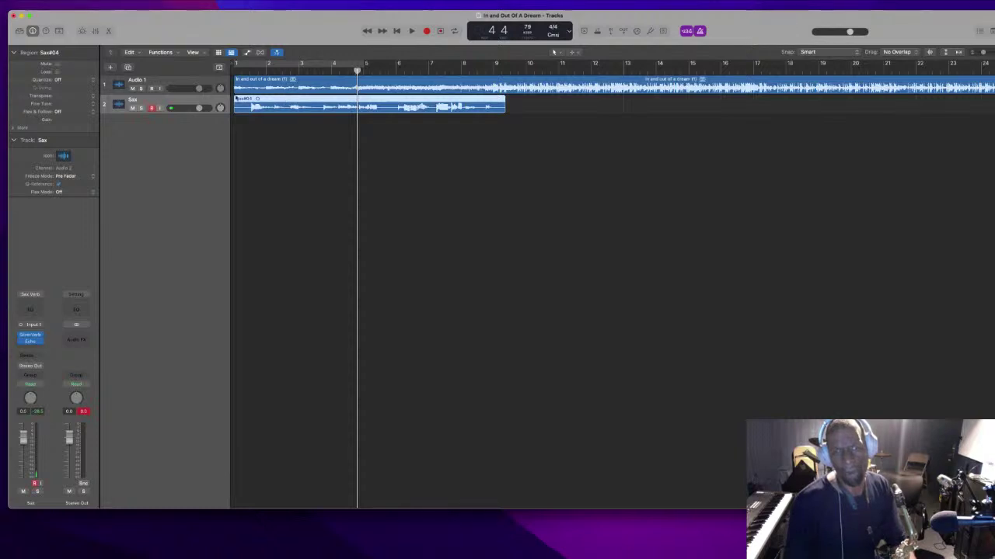
Audition the sax take with the reverb from the start into bar 3, then delete its region and audio file
{"action": "key", "text": "space"}
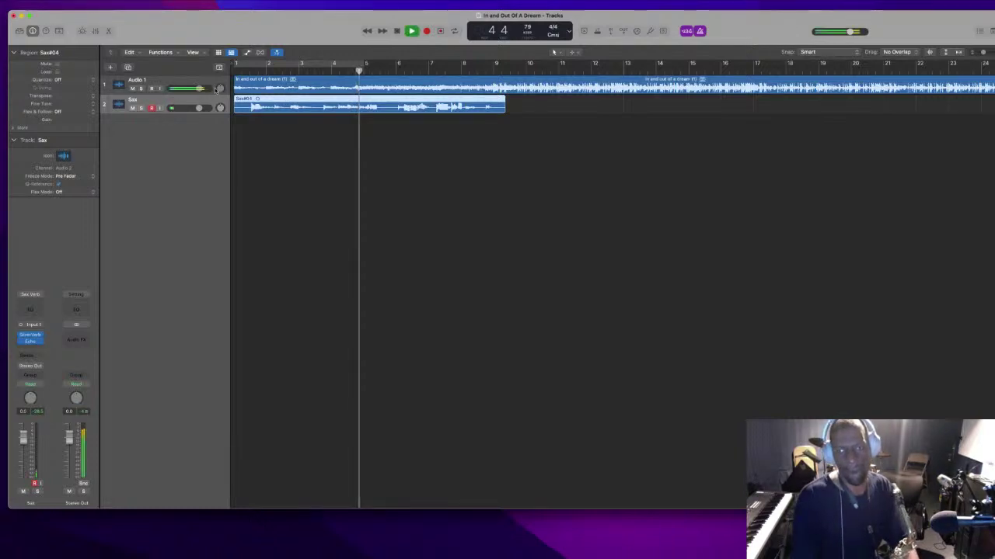
{"action": "key", "text": "Return"}
{"action": "key", "text": "space"}
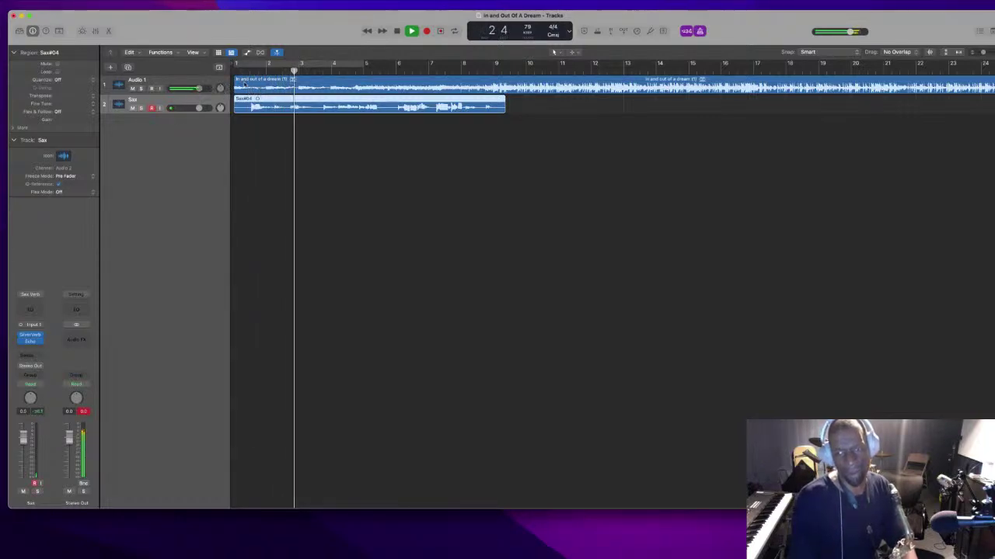
{"action": "key", "text": "Delete"}
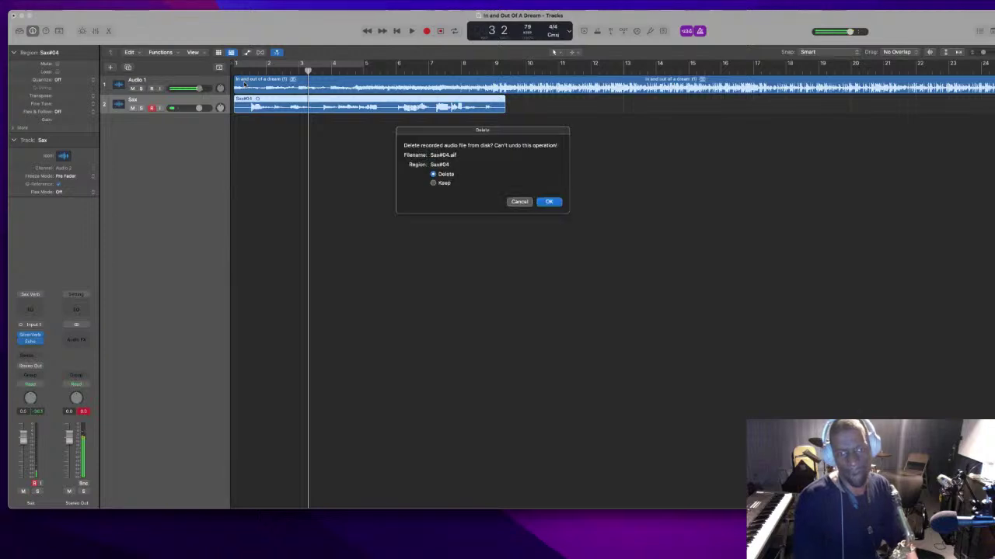
{"action": "key", "text": "Return"}
Record another sax take with the Sax Verb setting from bar 1 until late in bar 9
{"action": "key", "text": "Return"}
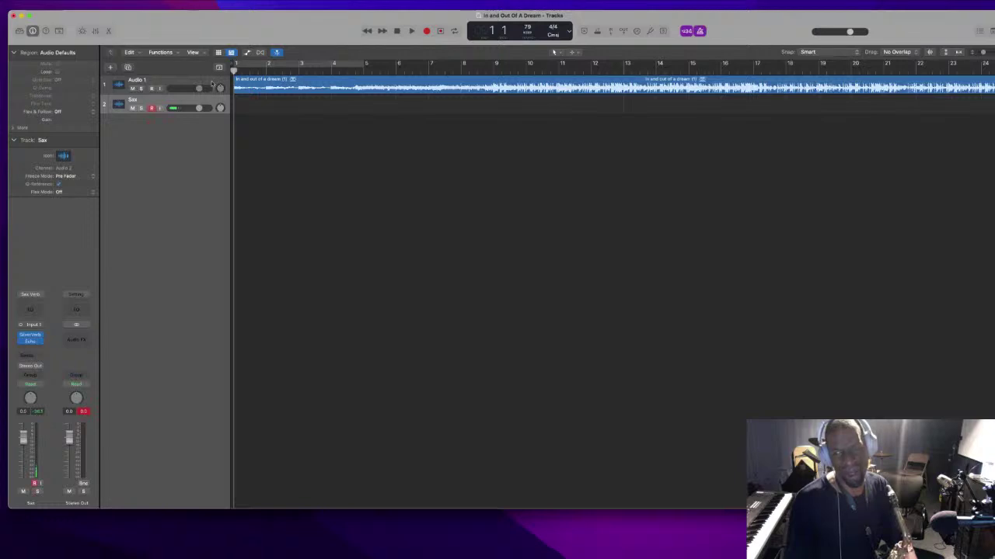
{"action": "key", "text": "r"}
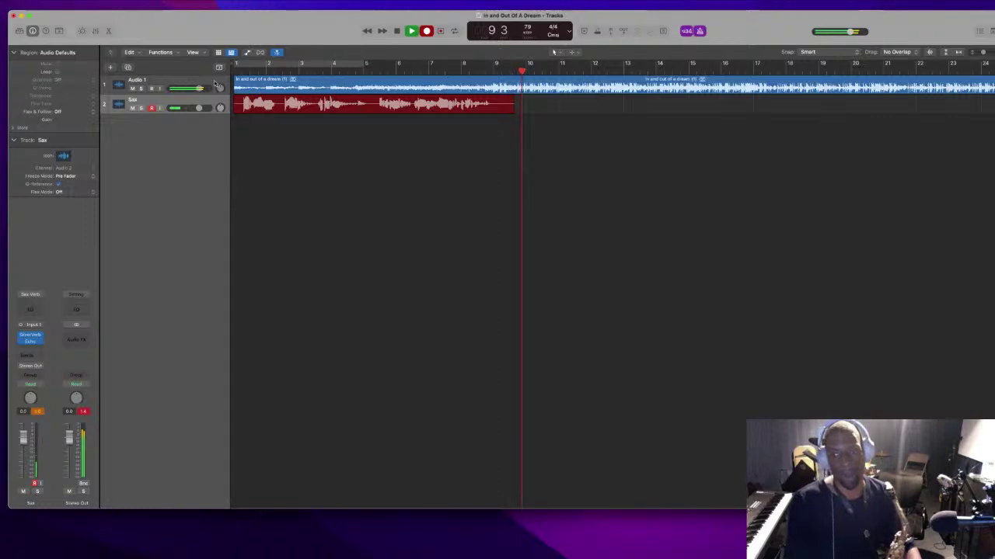
{"action": "key", "text": "space"}
Listen to the latest sax take from the start up to bar 9, then delete its region and audio file
{"action": "key", "text": "Return"}
{"action": "key", "text": "space"}
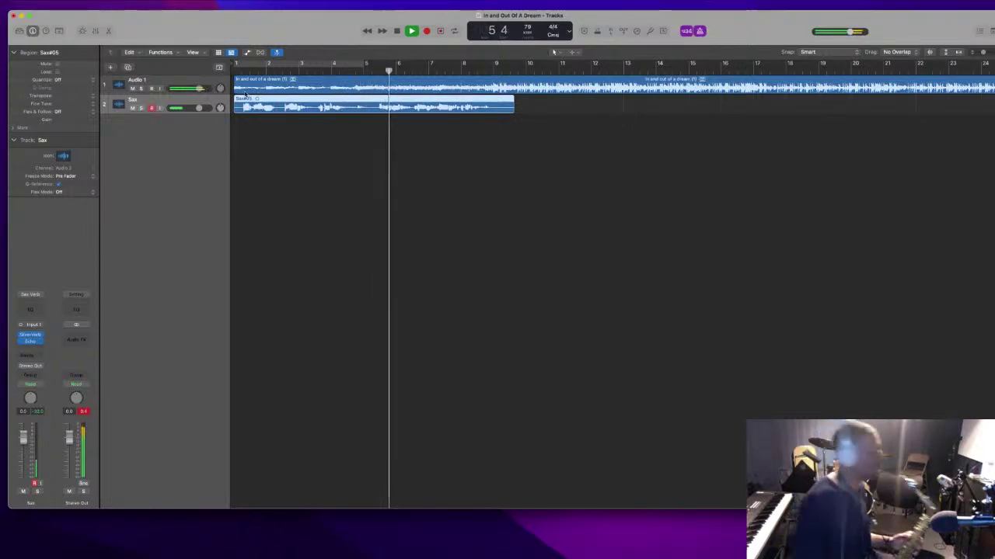
{"action": "key", "text": "space"}
{"action": "key", "text": "space"}
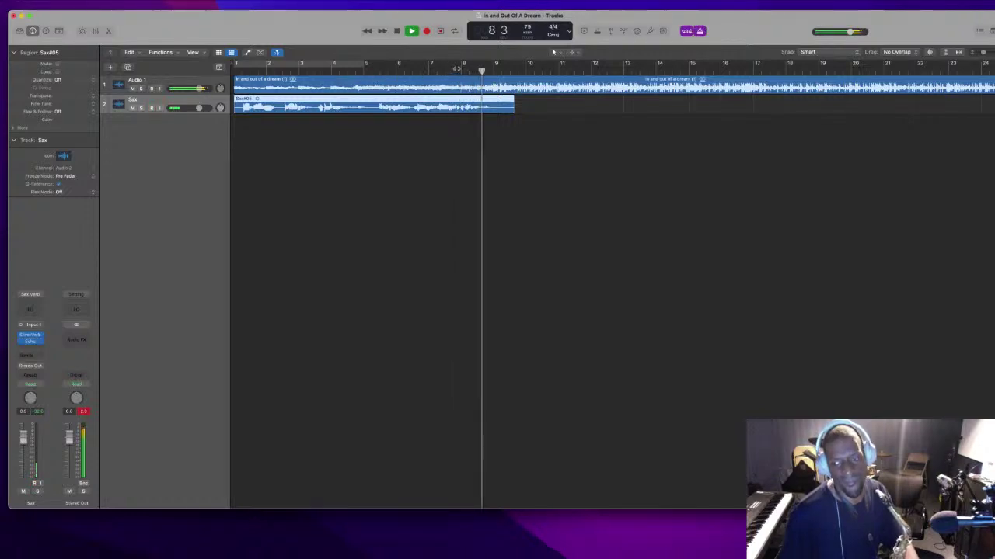
{"action": "key", "text": "space"}
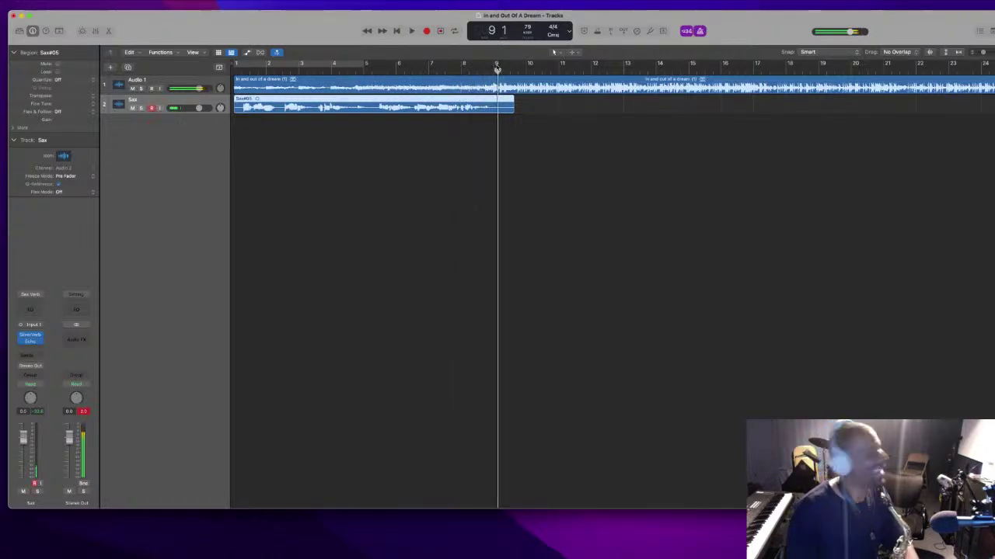
{"action": "key", "text": "BackSpace"}
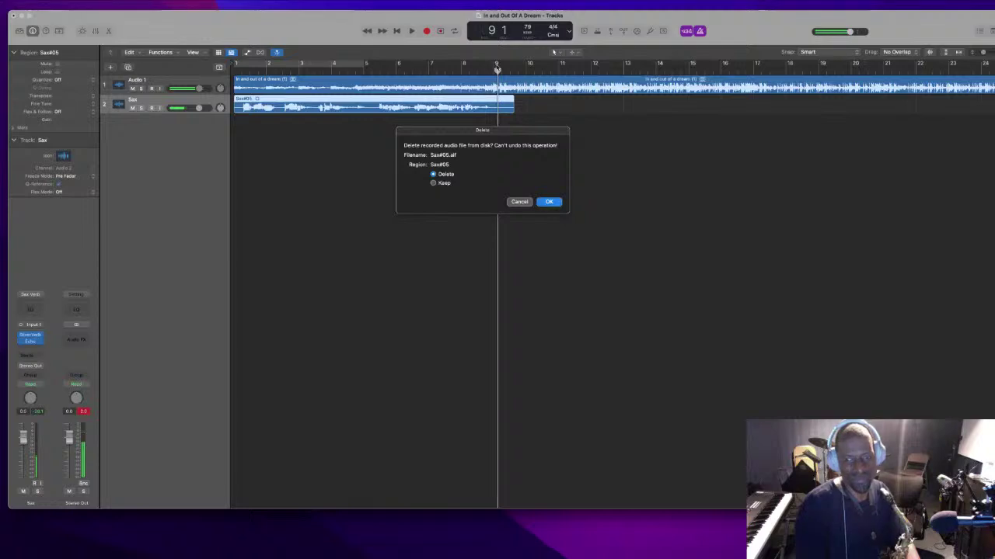
{"action": "key", "text": "Return"}
Play the backing track alone from the start, stopping at beat 3 of bar 1
{"action": "key", "text": "Return"}
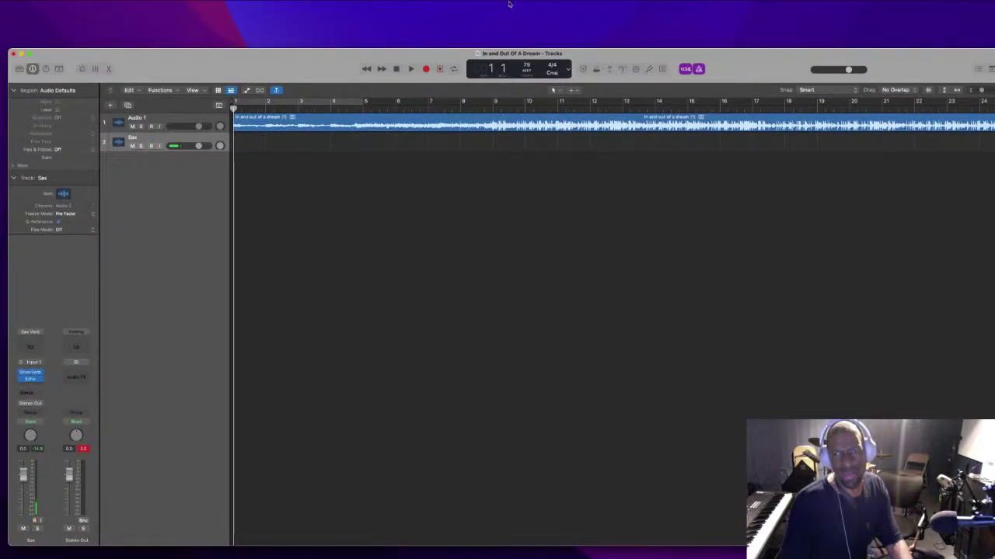
{"action": "key", "text": "ctrl+r"}
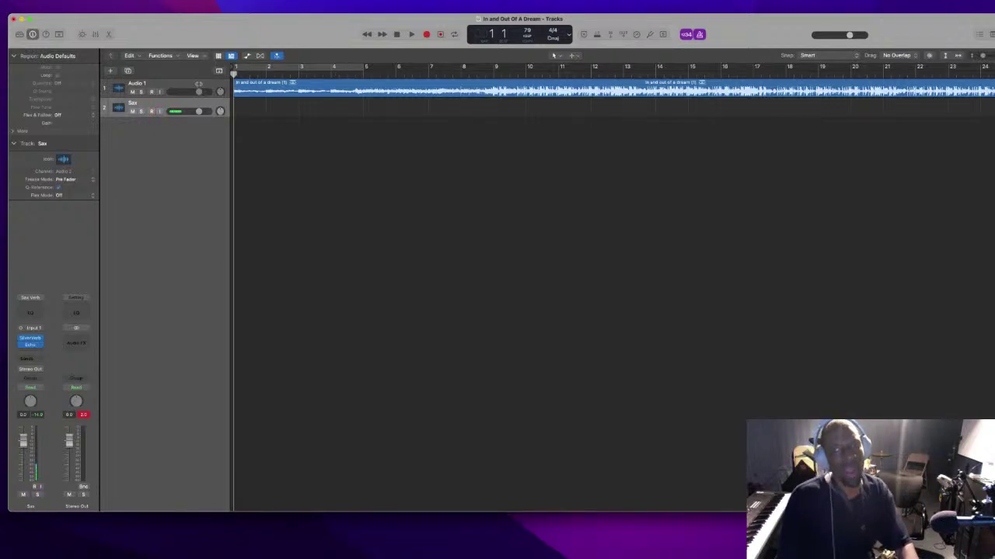
{"action": "key", "text": "space"}
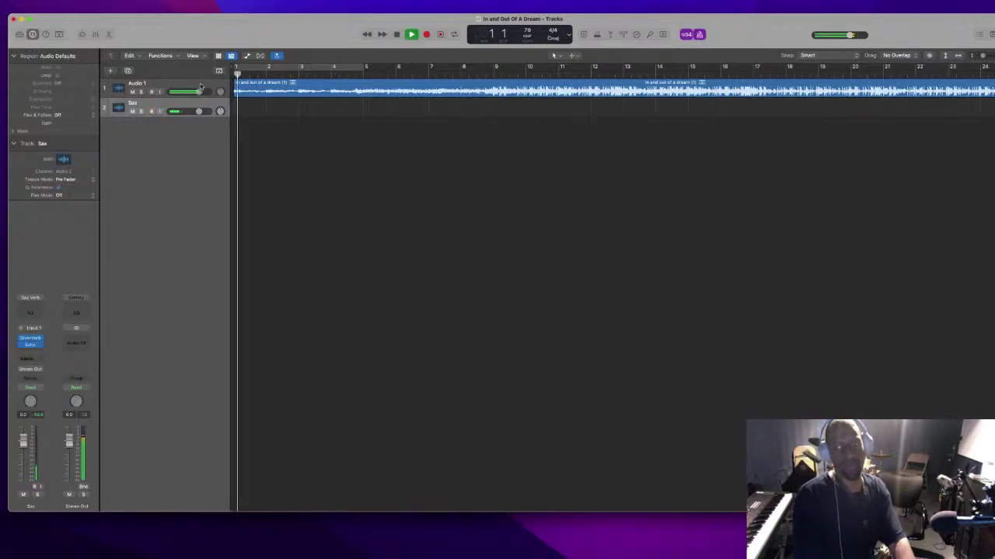
{"action": "key", "text": "space"}
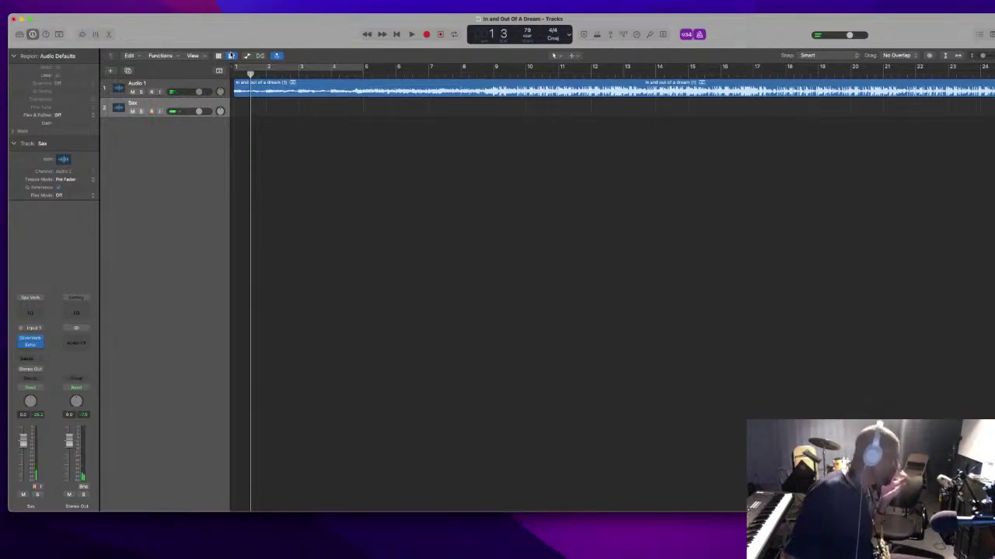
{"action": "left_click", "coordinate": [230, 56]}
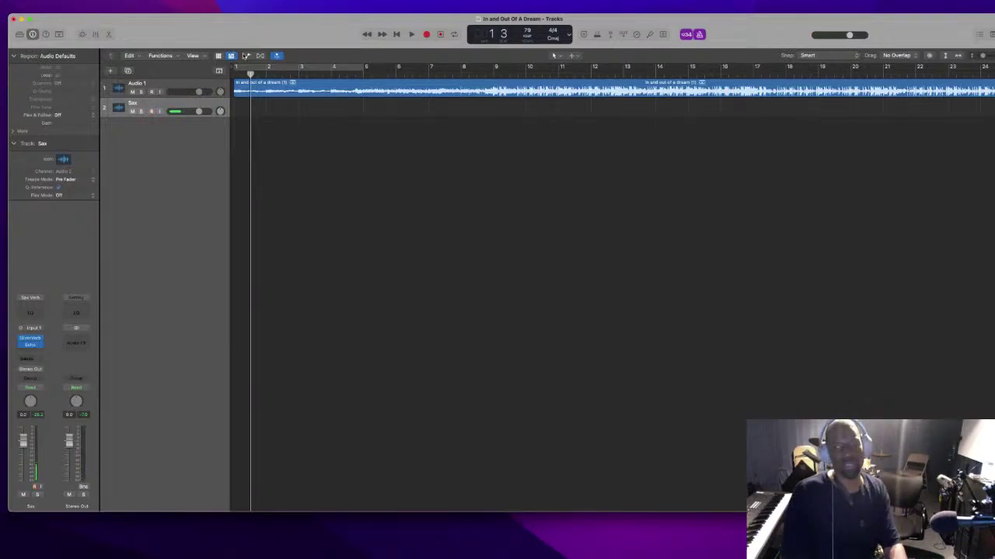
{"action": "left_click", "coordinate": [261, 66]}
{"action": "key", "text": "space"}
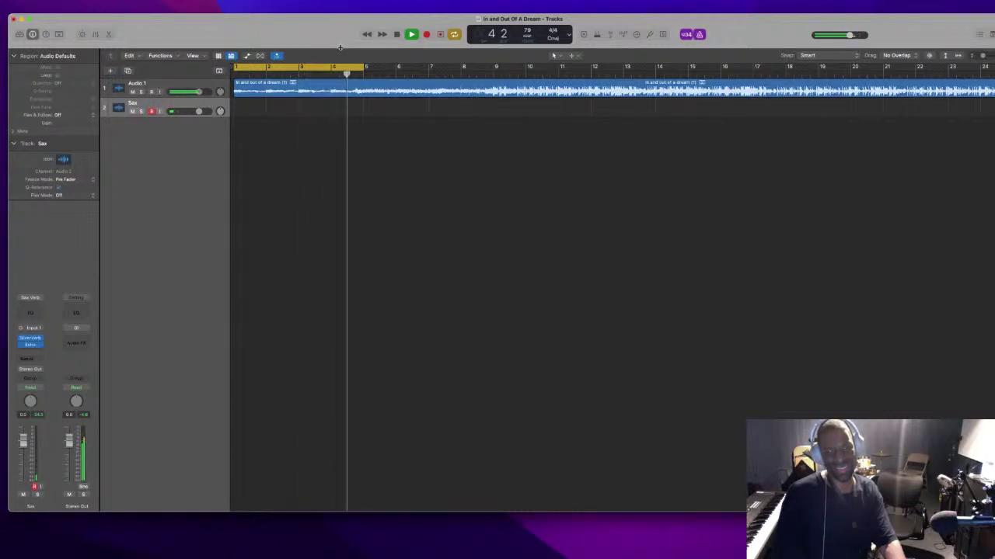
{"action": "left_click", "coordinate": [269, 69]}
Record a fresh sax take over the intro on the Sax track, from bar 1 to beat 2 of bar 9
{"action": "key", "text": "Return"}
{"action": "key", "text": "r"}
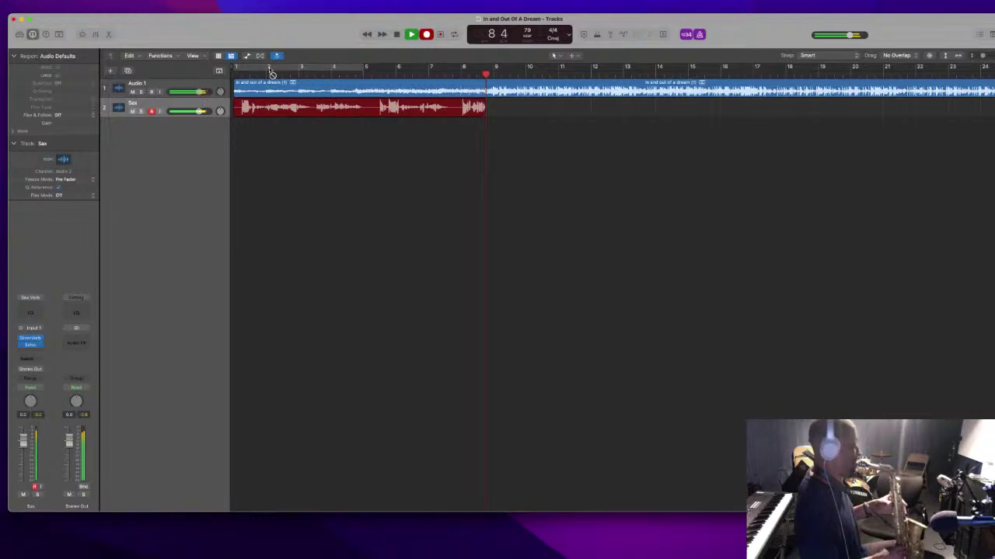
{"action": "key", "text": "space"}
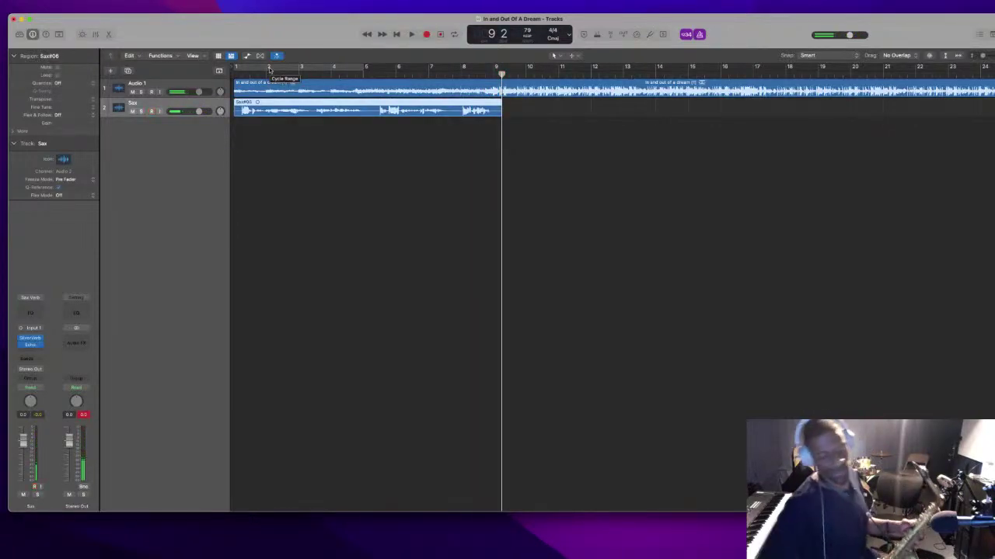
Listen to the freshly recorded sax take, stopping early in bar 8
{"action": "left_click", "coordinate": [426, 34]}
{"action": "key", "text": "space"}
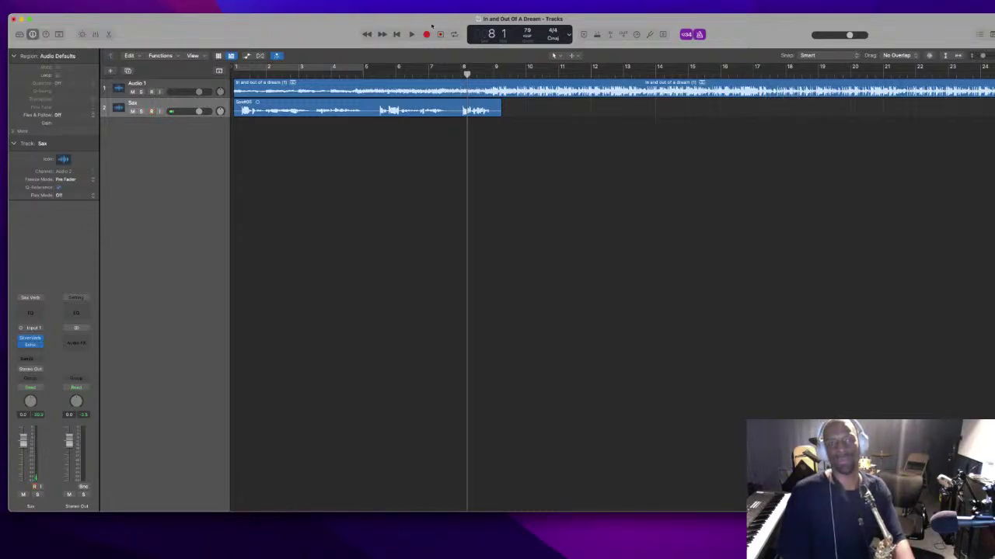
{"action": "key", "text": "space"}
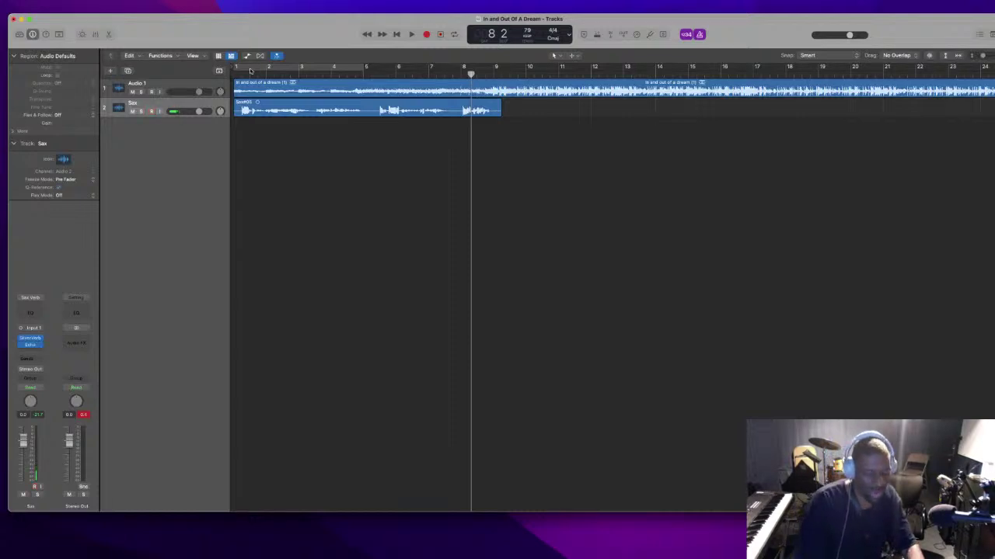
Play the sax take again from the start through to bar 9, pausing at bar 5
{"action": "key", "text": "Return"}
{"action": "key", "text": "space"}
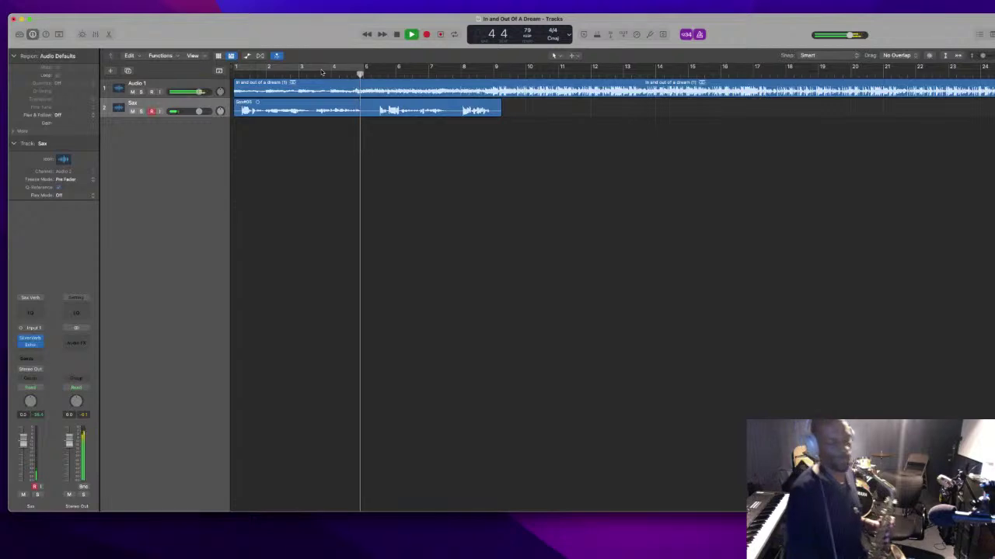
{"action": "key", "text": "space"}
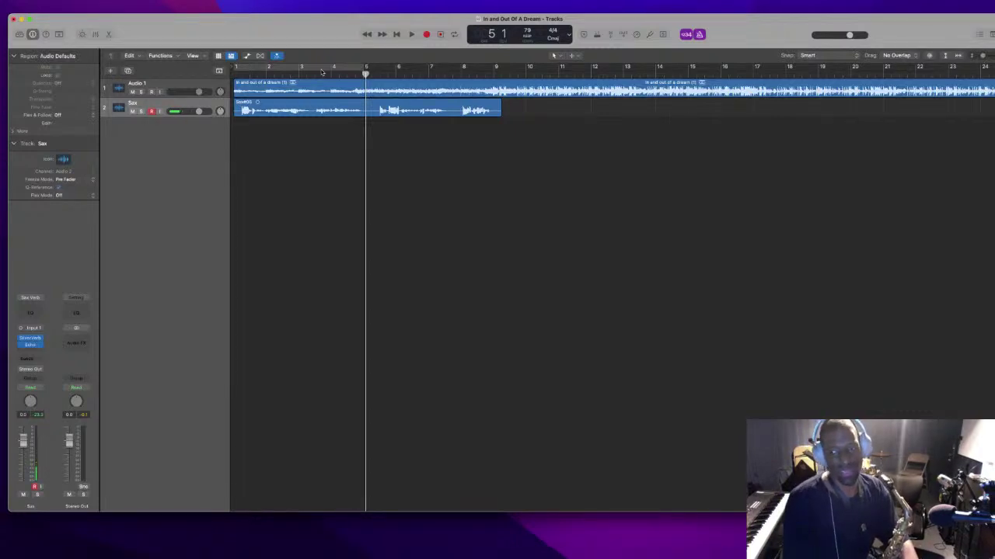
{"action": "key", "text": "space"}
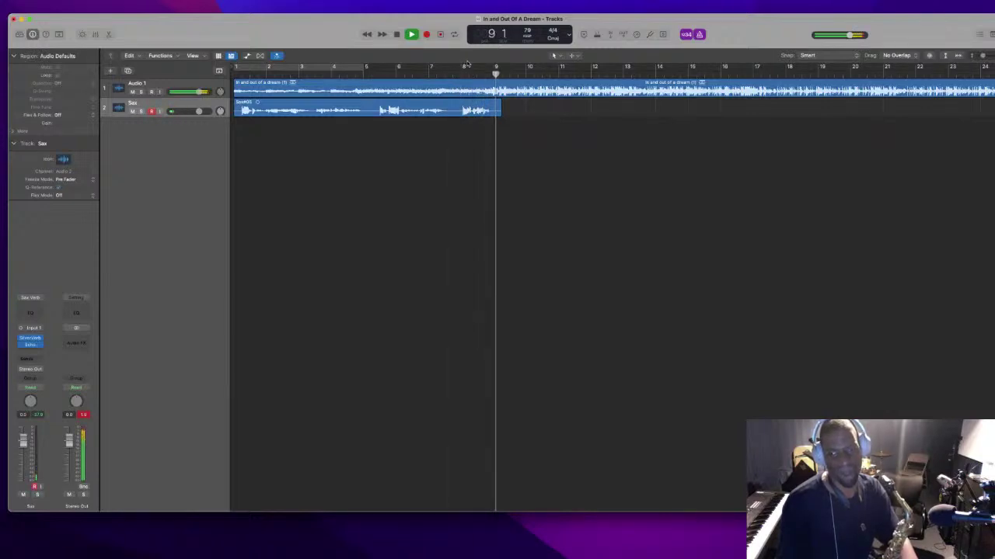
{"action": "key", "text": "space"}
Replay the opening bars of the sax take from the start several times, with short stops between passes
{"action": "key", "text": "Return"}
{"action": "key", "text": "space"}
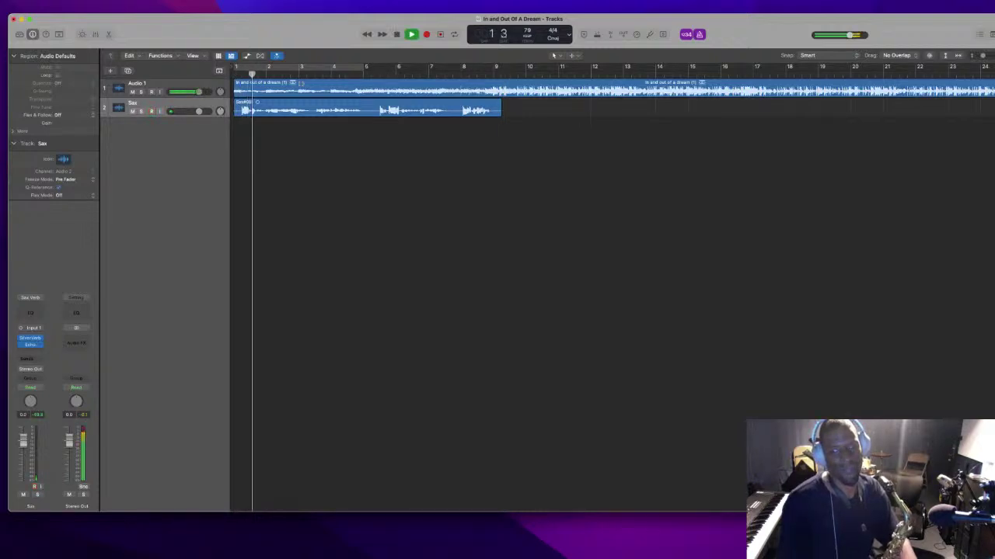
{"action": "key", "text": "space"}
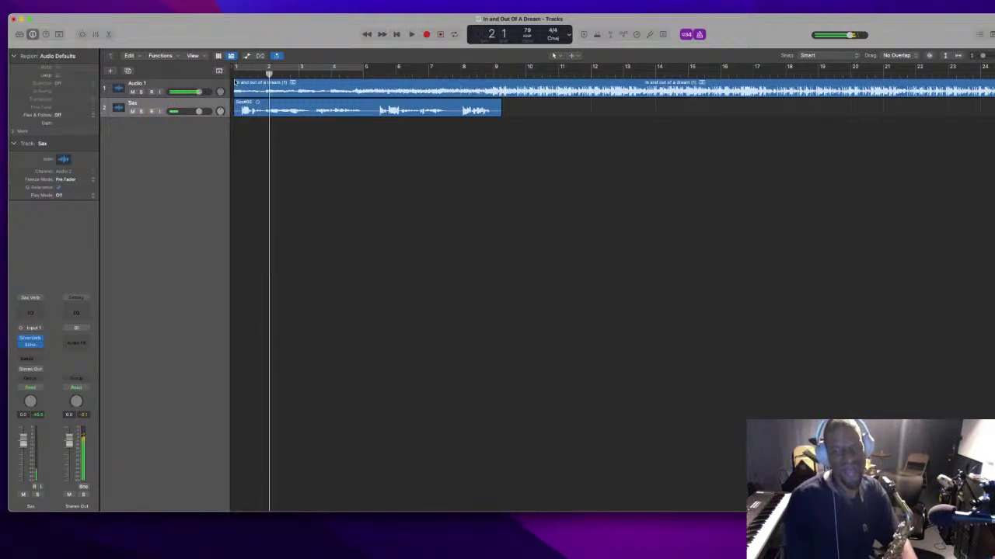
{"action": "key", "text": "Return"}
{"action": "key", "text": "space"}
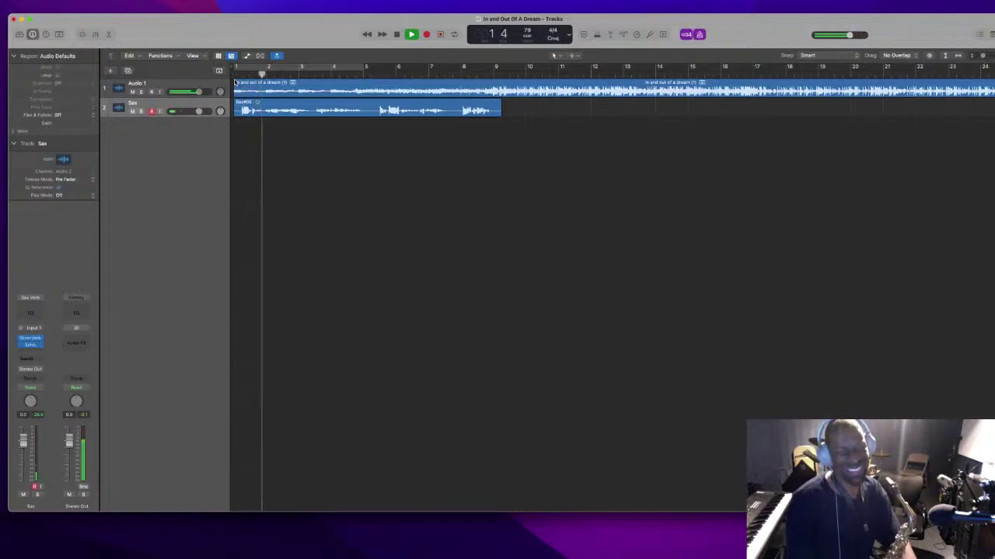
{"action": "key", "text": "space"}
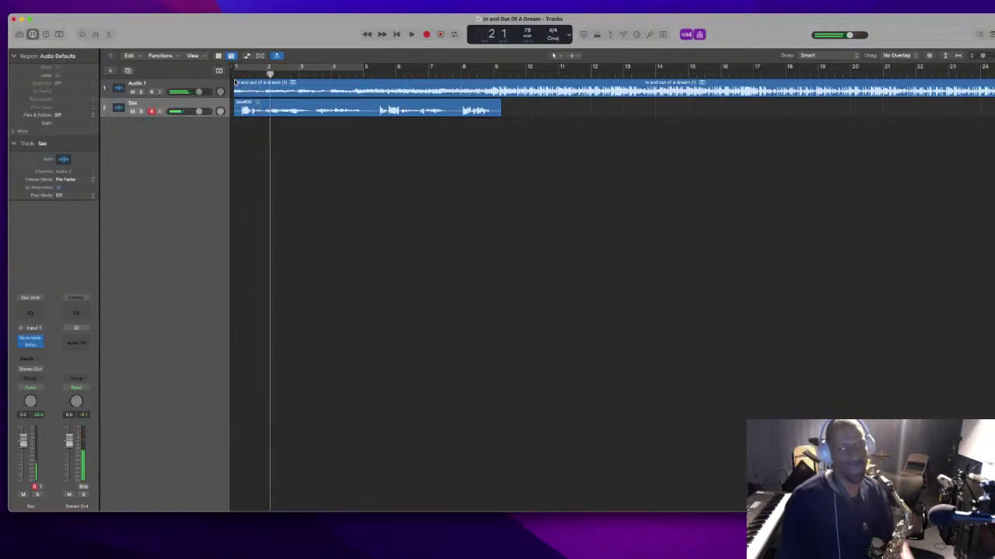
{"action": "key", "text": "Return"}
{"action": "key", "text": "space"}
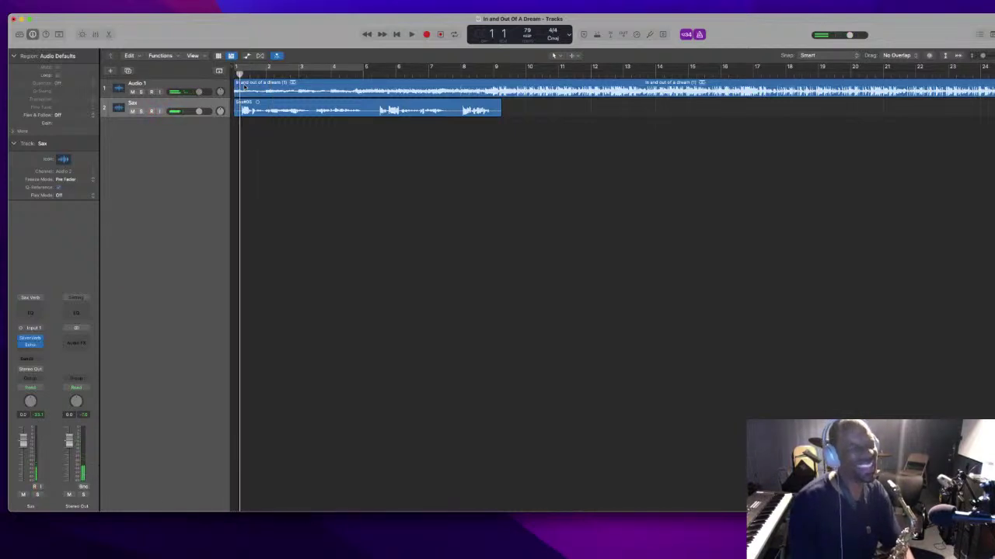
{"action": "key", "text": "space"}
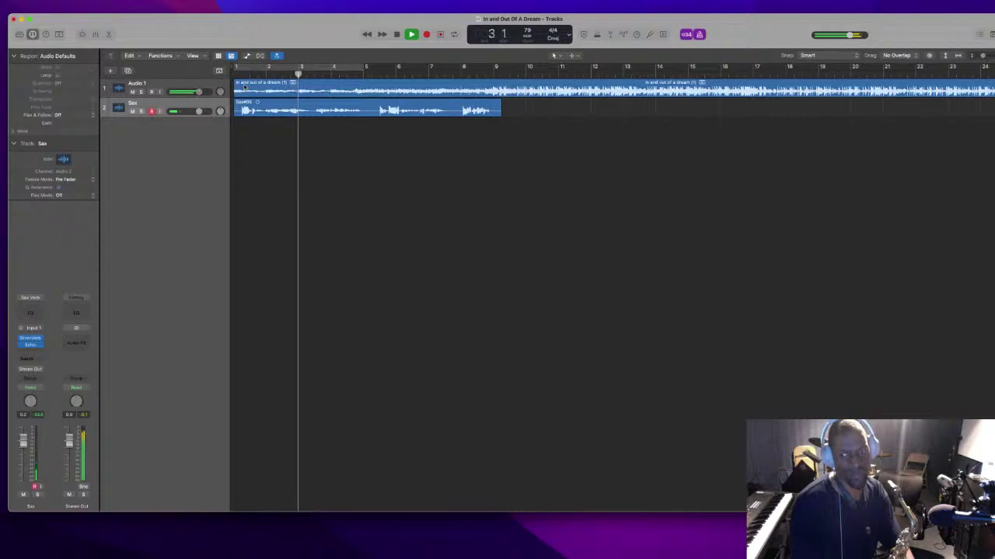
{"action": "key", "text": "space"}
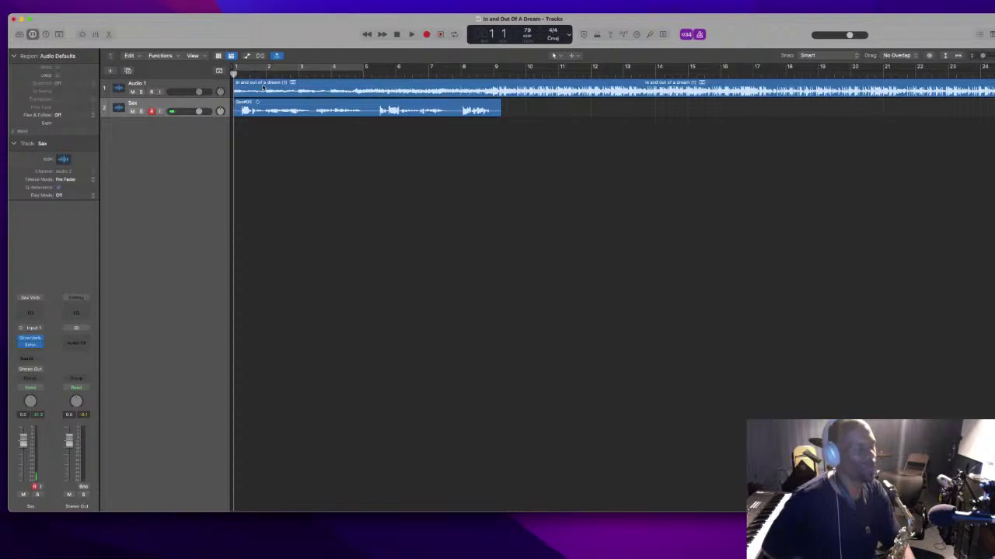
Record a second sax take over the existing one, from bar 1 to beat 3 of bar 4, and listen to it
{"action": "key", "text": "r"}
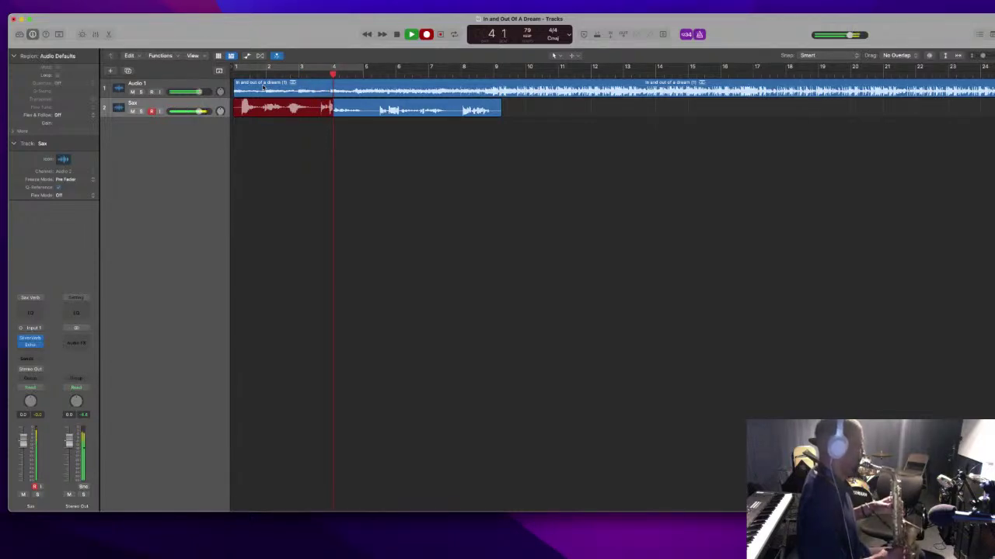
{"action": "key", "text": "space"}
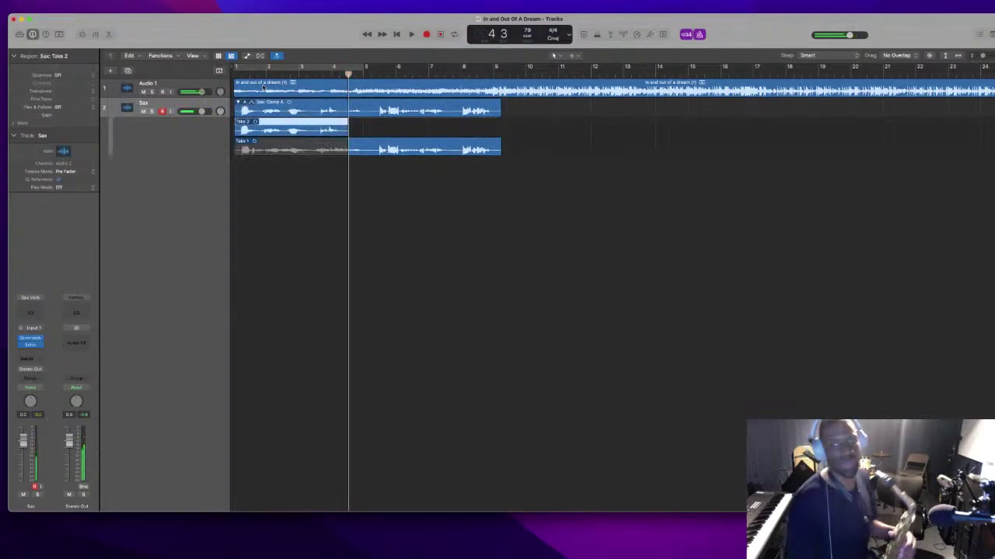
{"action": "key", "text": "Return"}
{"action": "key", "text": "space"}
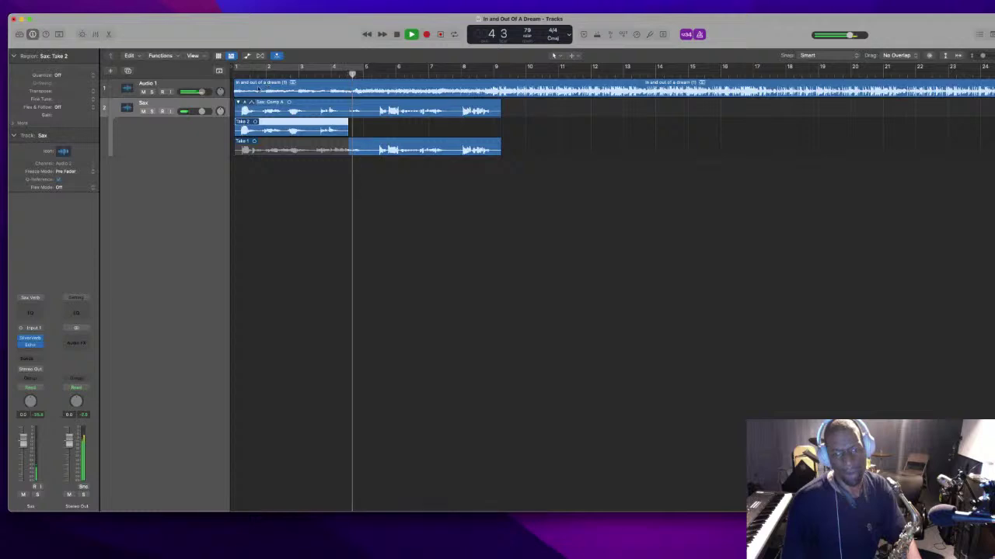
{"action": "key", "text": "space"}
{"action": "key", "text": "Return"}
{"action": "key", "text": "space"}
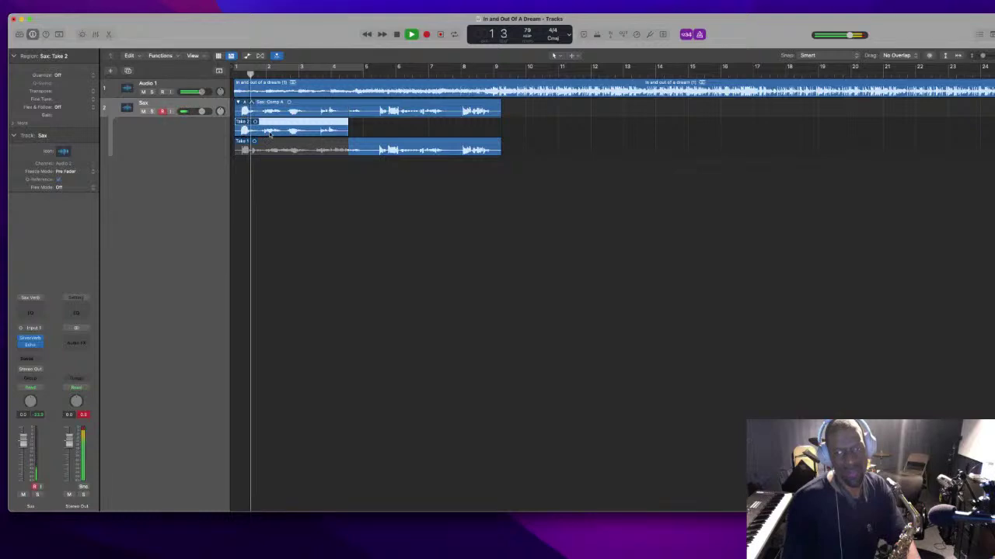
Undo the second sax take and keep playing the original one, stopping at beat 3 of bar 3
{"action": "key", "text": "super+z"}
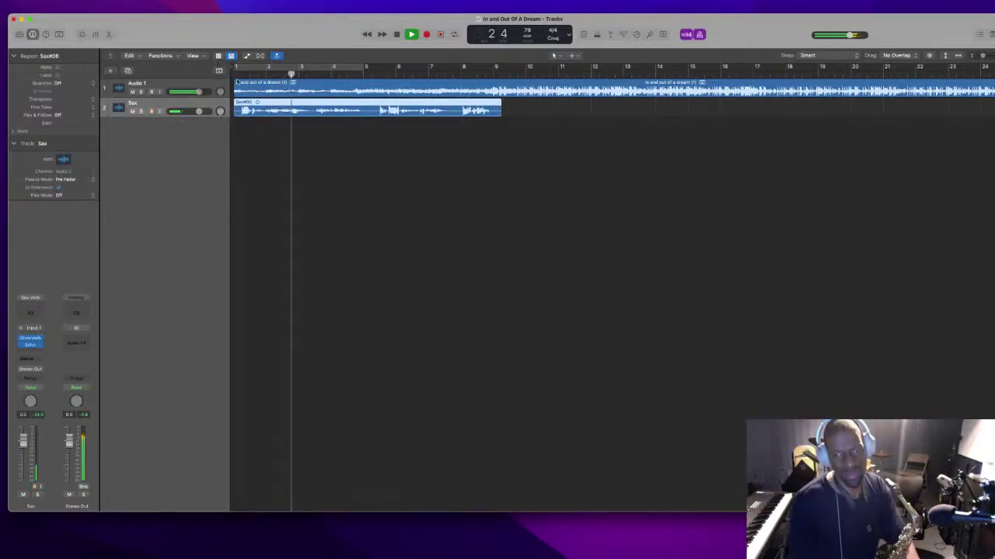
{"action": "key", "text": "space"}
{"action": "key", "text": "space"}
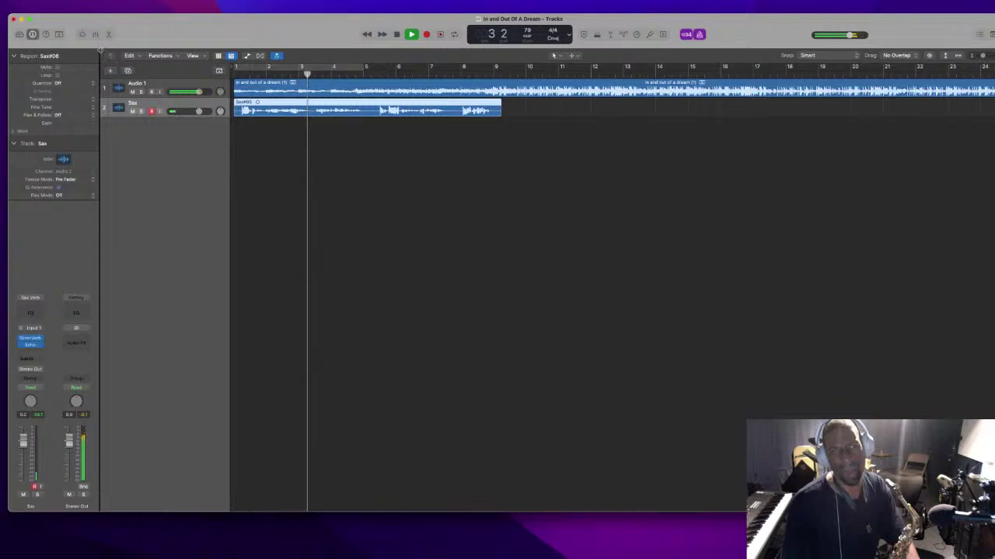
{"action": "key", "text": "space"}
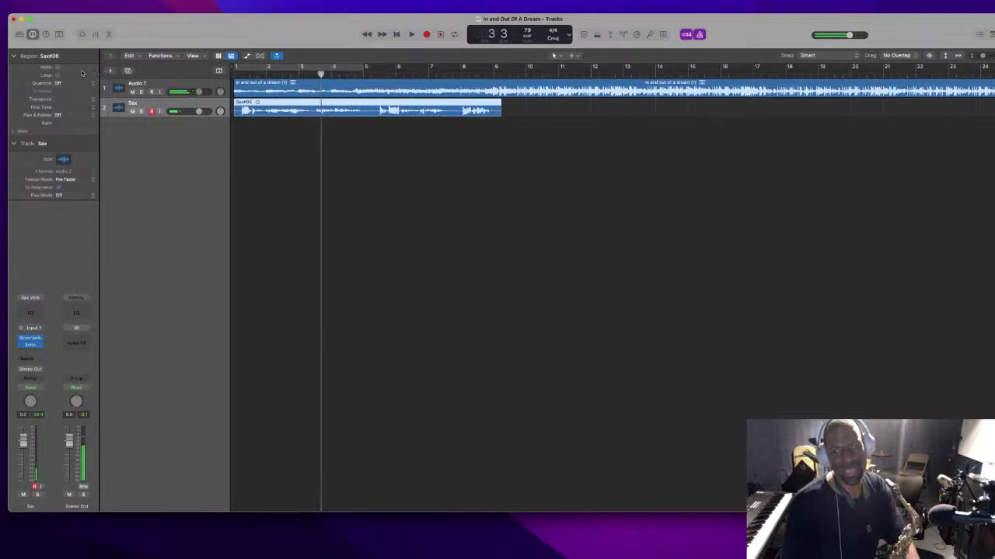
Add a new track with the Sax track's settings, mute the original Sax track, and check playback of the first bar
{"action": "left_click", "coordinate": [127, 70]}
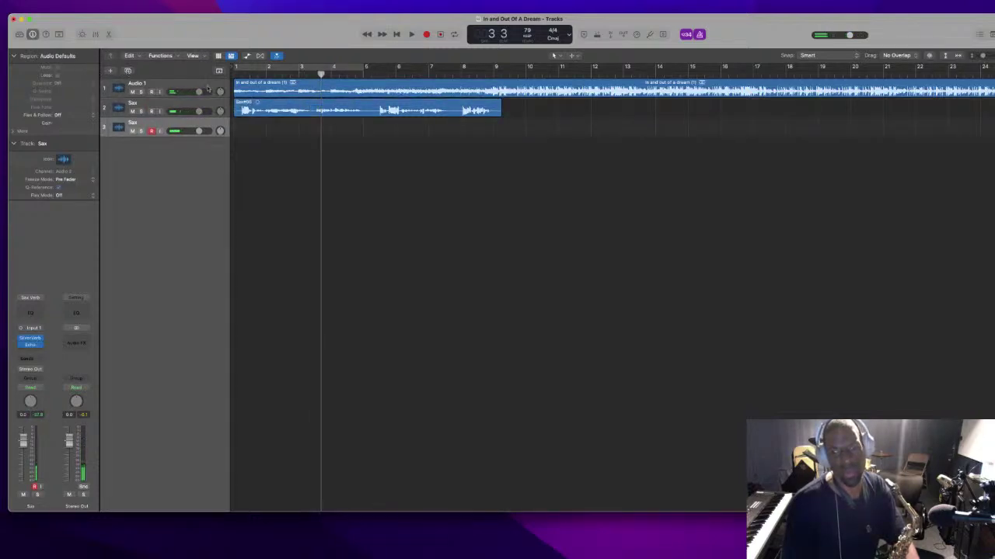
{"action": "left_click", "coordinate": [152, 131]}
{"action": "key", "text": "Return"}
{"action": "key", "text": "space"}
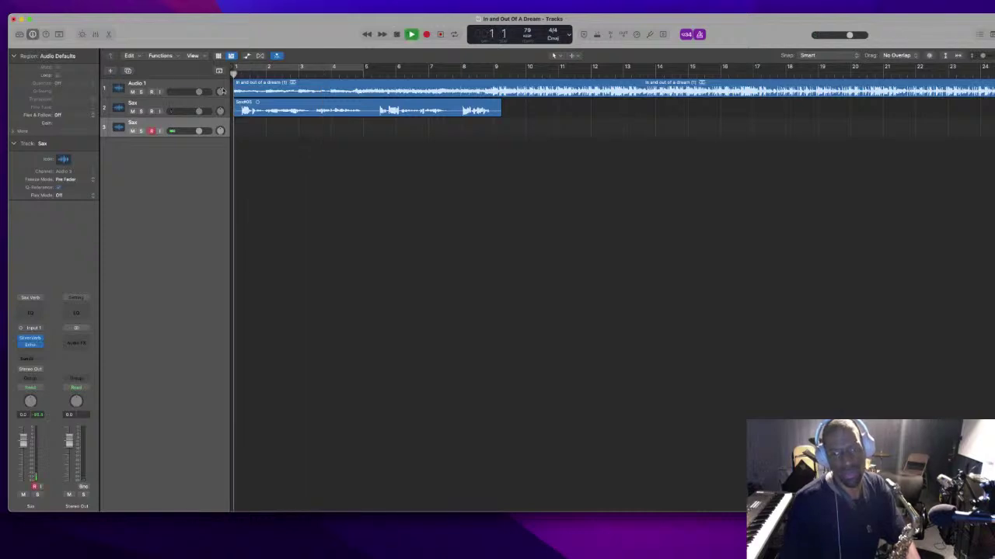
{"action": "left_click", "coordinate": [132, 112]}
{"action": "key", "text": "space"}
{"action": "key", "text": "space"}
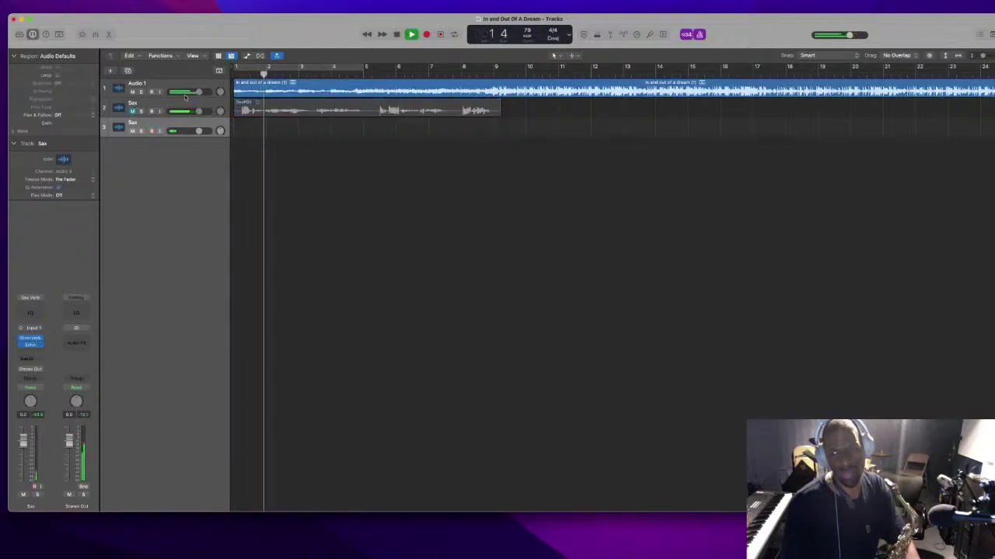
{"action": "left_click", "coordinate": [151, 131]}
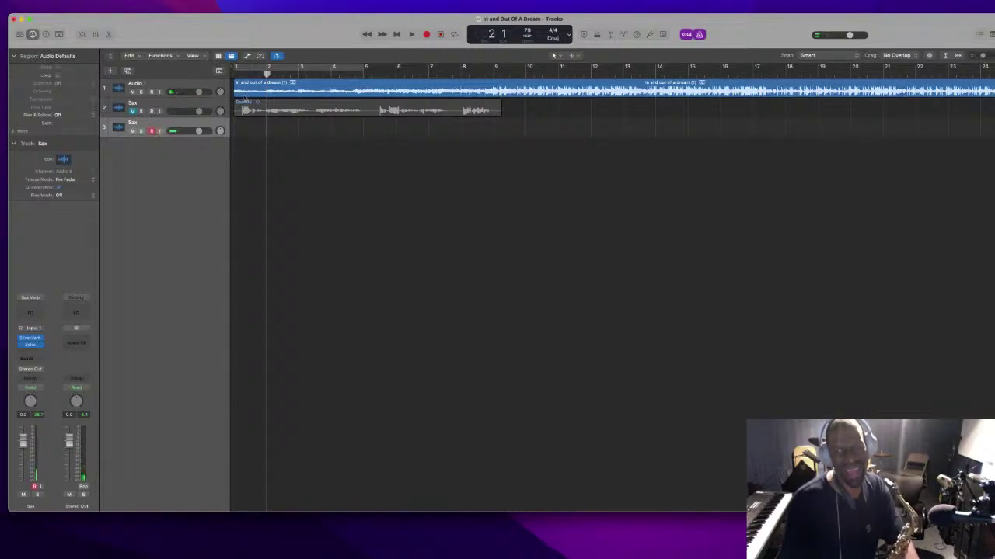
Record a sax take on the new Sax track from bar 1 to beat 2 of bar 3, and undo it
{"action": "key", "text": "Return"}
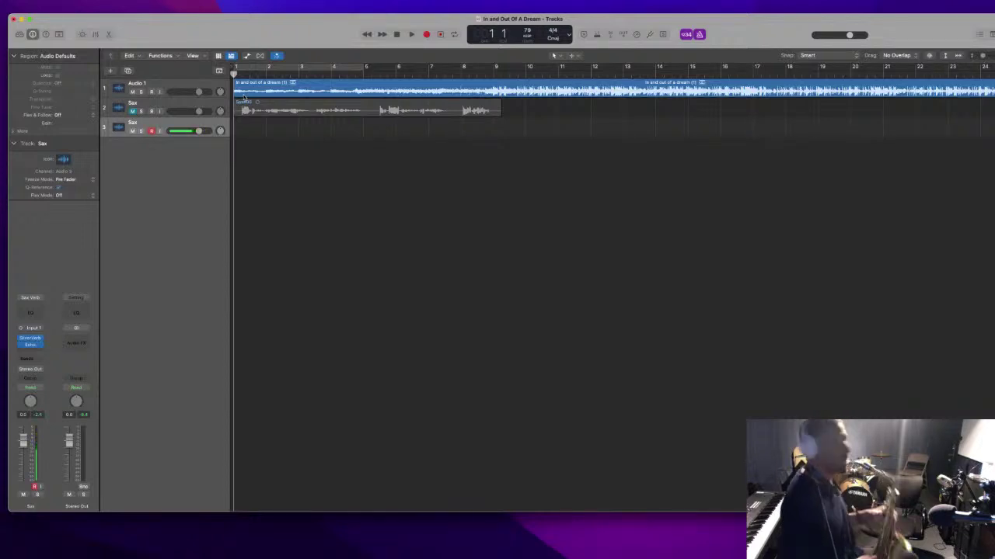
{"action": "key", "text": "r"}
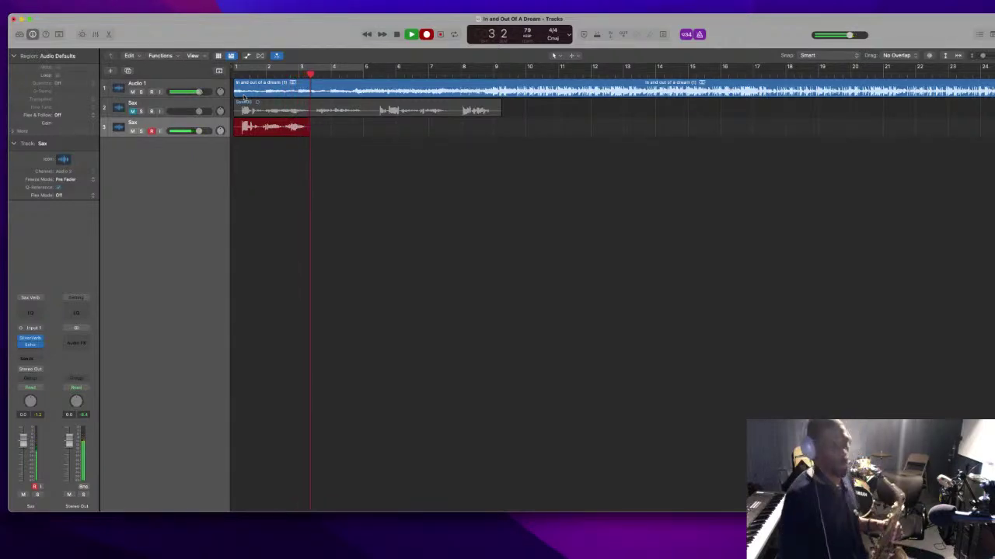
{"action": "key", "text": "space"}
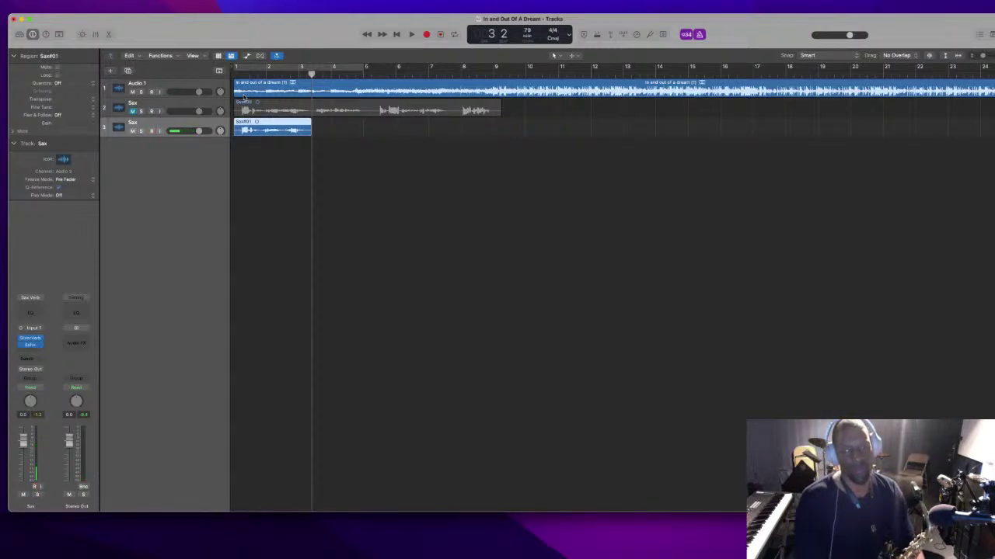
{"action": "key", "text": "super+z"}
{"action": "key", "text": "Return"}
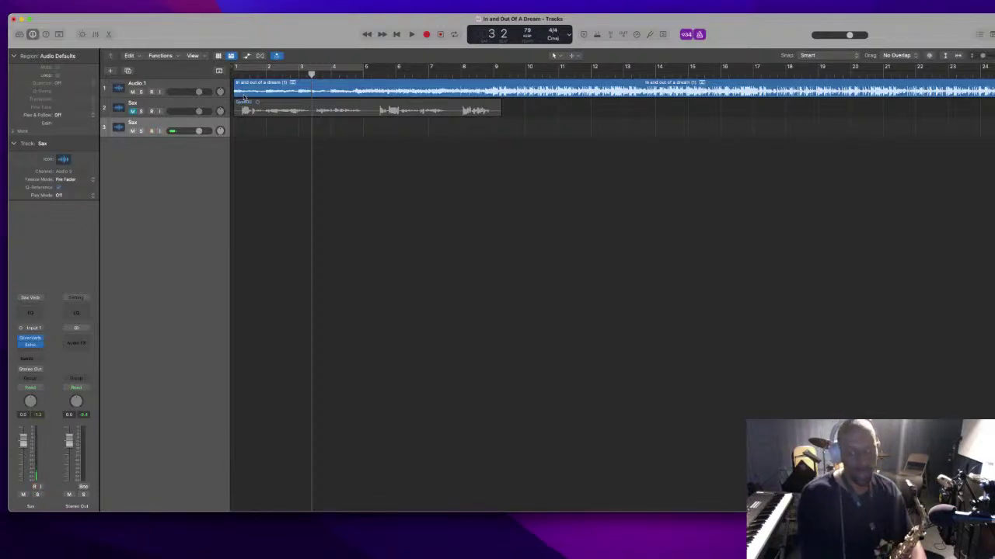
Record another take on the new Sax track, from bar 1 to beat 4 of bar 3, and listen to its opening
{"action": "key", "text": "Return"}
{"action": "key", "text": "r"}
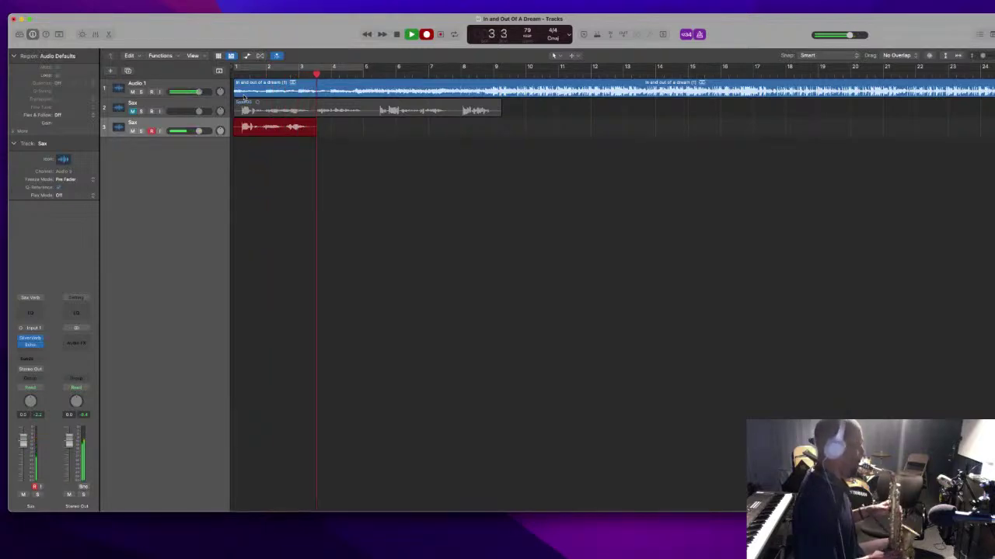
{"action": "key", "text": "space"}
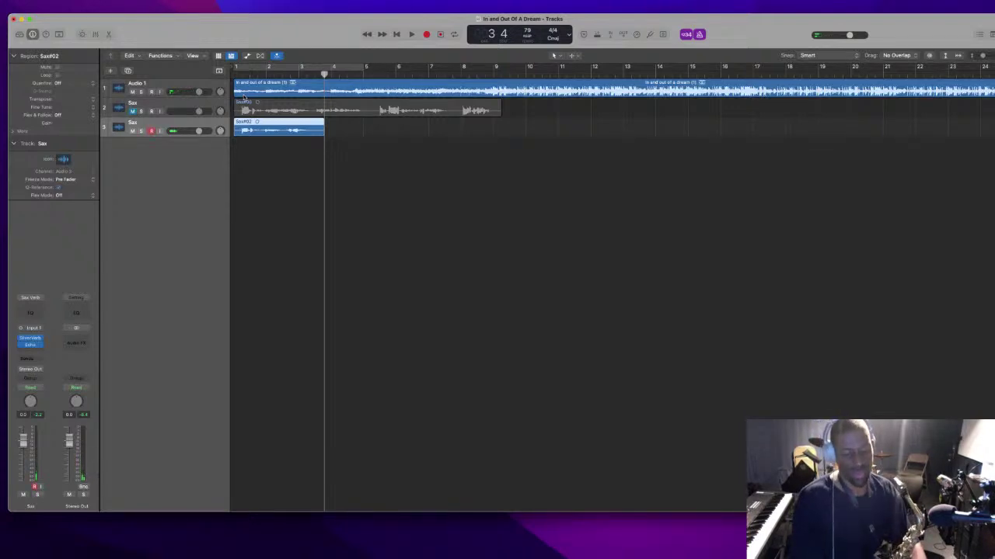
{"action": "key", "text": "Return"}
{"action": "key", "text": "space"}
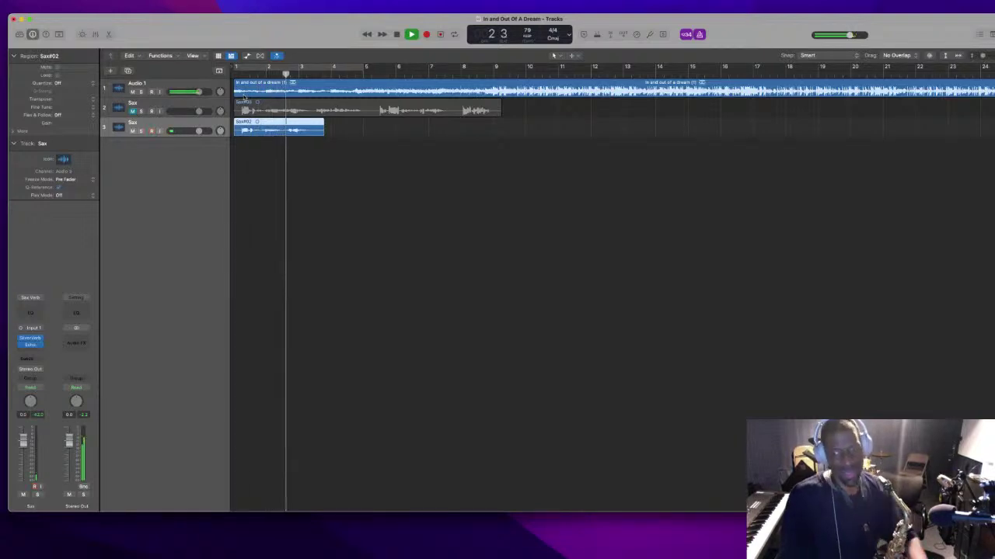
{"action": "key", "text": "space"}
{"action": "key", "text": "space"}
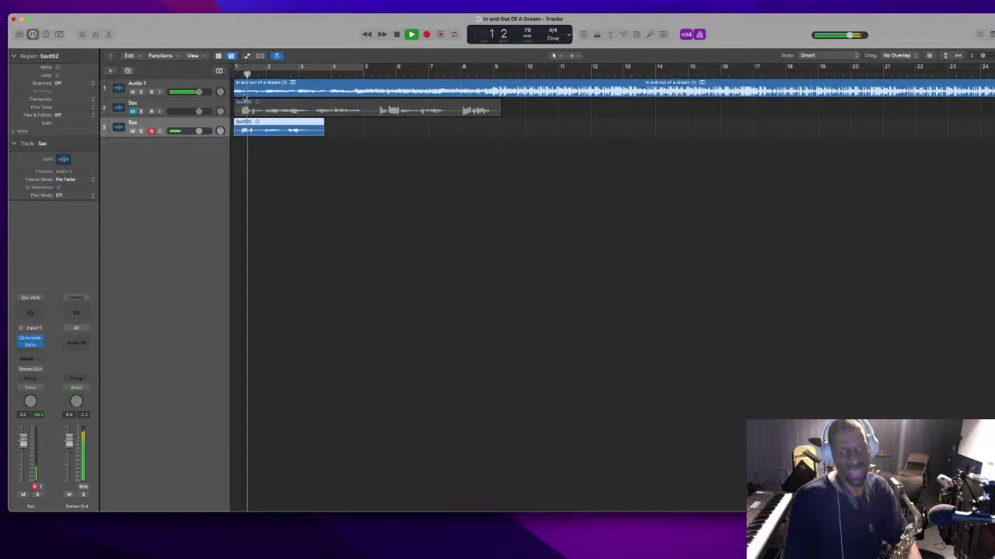
{"action": "key", "text": "space"}
Restart from bar 1 and record a longer sax take on the new Sax track, ending at beat 3 of bar 7
{"action": "key", "text": "Return"}
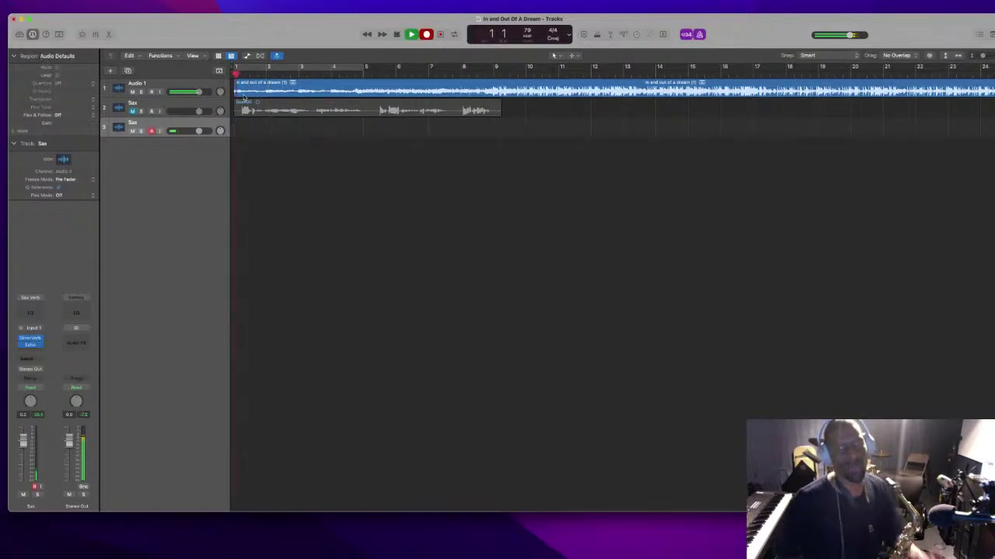
{"action": "key", "text": "r"}
{"action": "key", "text": "space"}
{"action": "key", "text": "r"}
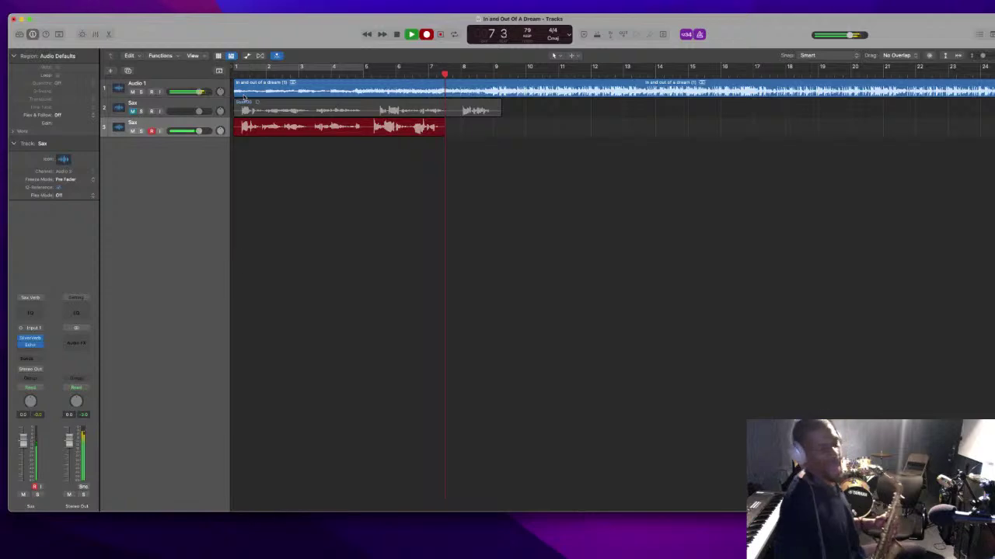
{"action": "key", "text": "space"}
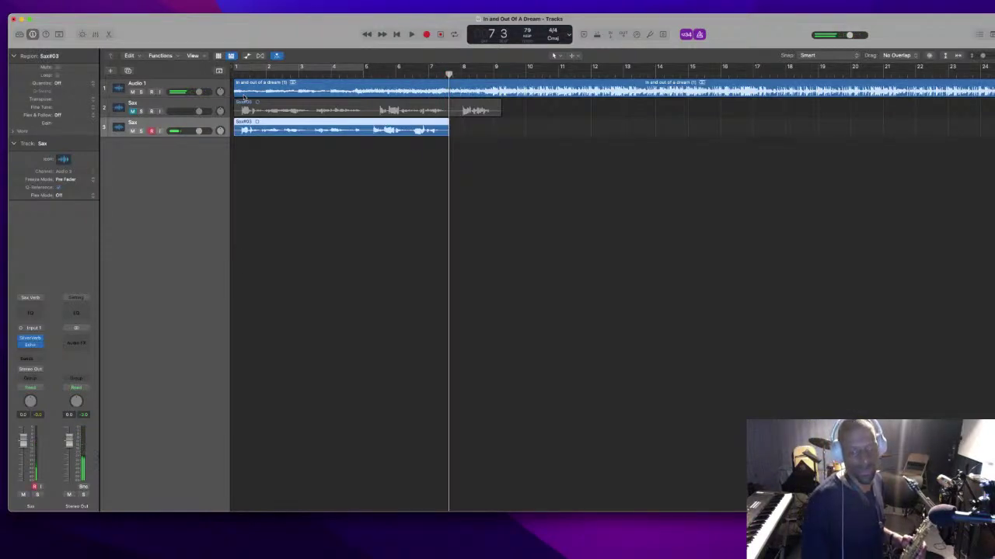
Play back the longer sax take from the start of the song
{"action": "key", "text": "space"}
{"action": "key", "text": "space"}
{"action": "key", "text": "Return"}
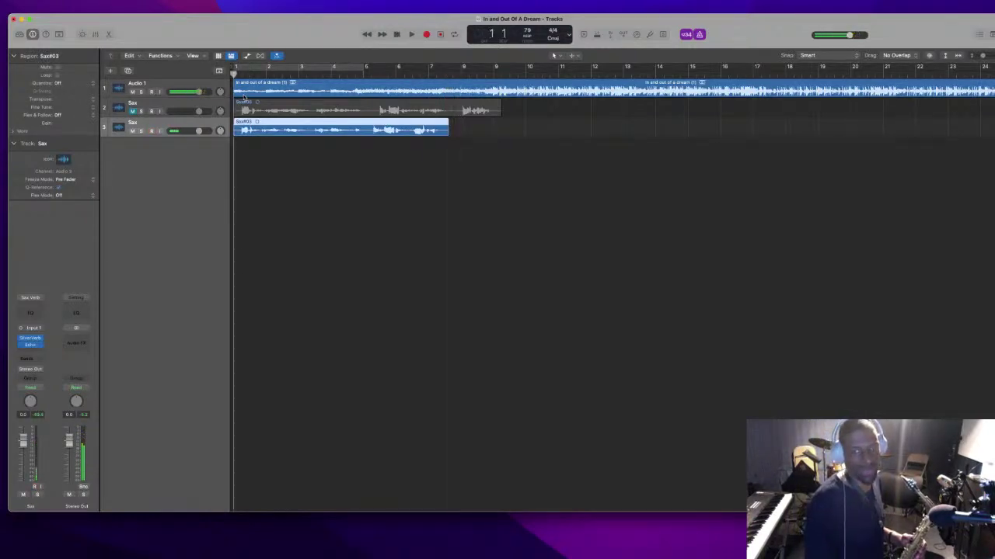
{"action": "key", "text": "space"}
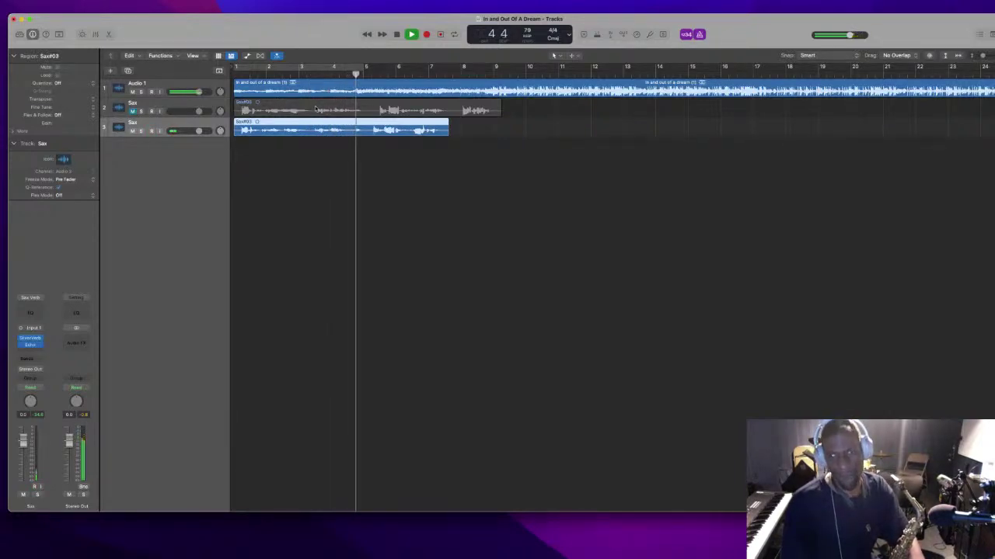
Split the new sax take at about beat 2 of bar 3 with the Scissors tool, and stop playback in bar 7
{"action": "key", "text": "t"}
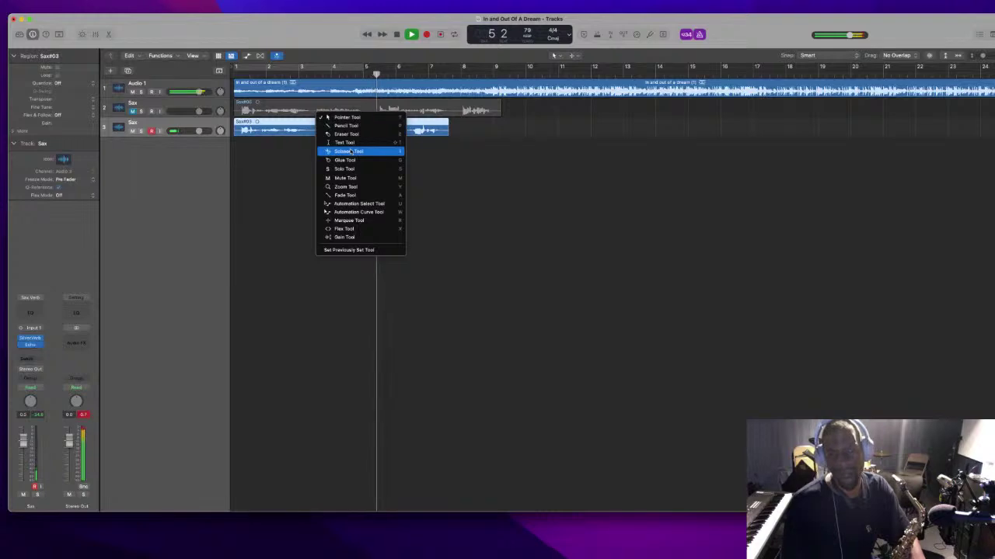
{"action": "left_click", "coordinate": [342, 118]}
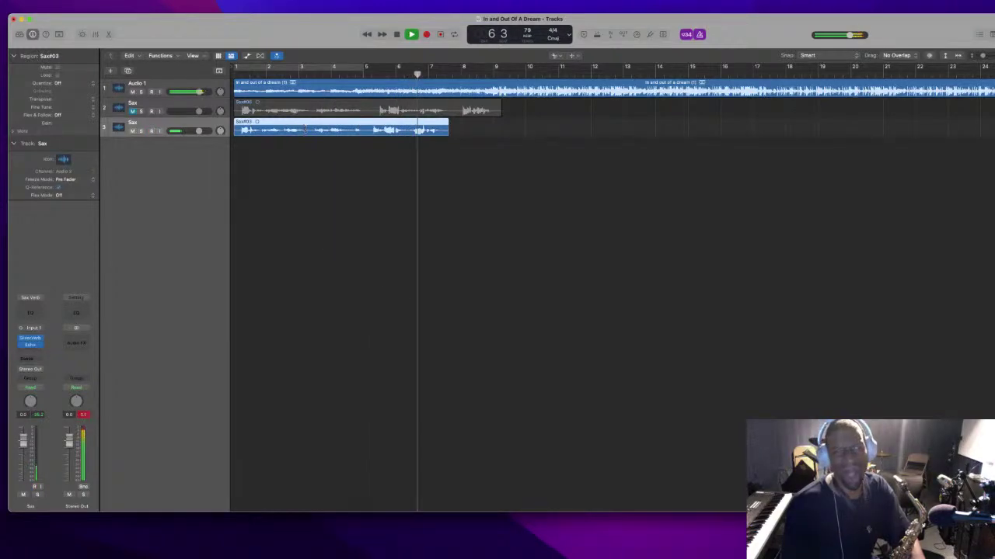
{"action": "left_click", "coordinate": [306, 129]}
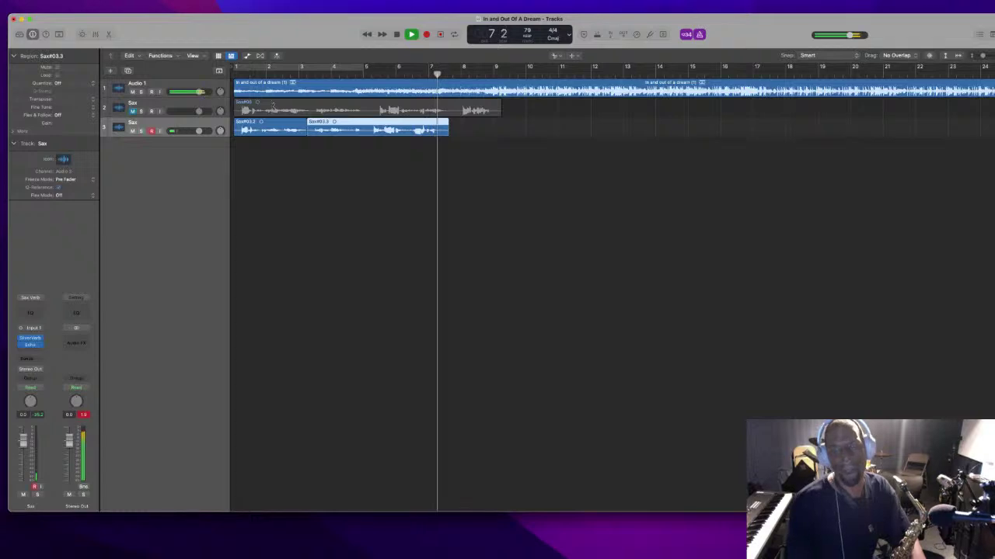
{"action": "key", "text": "space"}
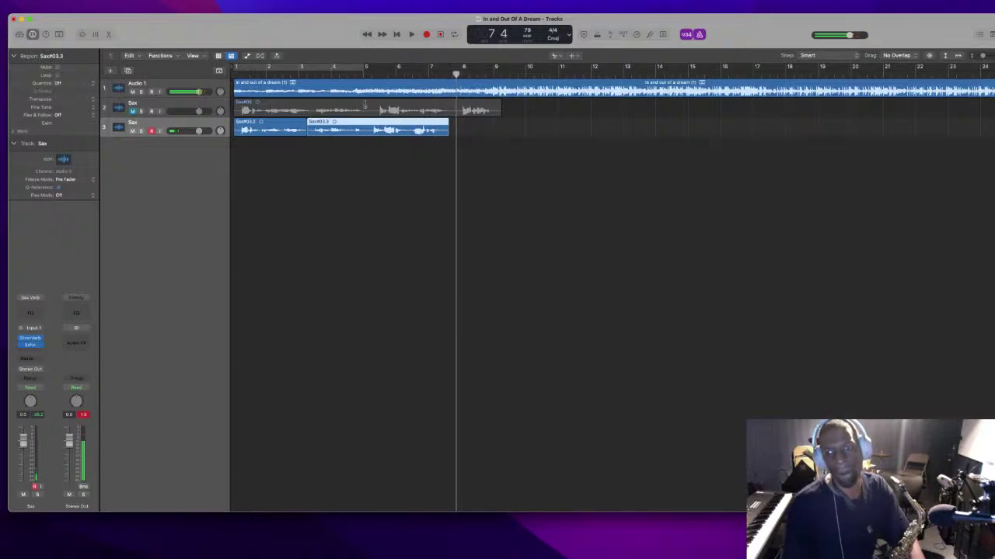
Replay the split sax take from the start of the song and stop at beat 4 of bar 2
{"action": "key", "text": "Return"}
{"action": "key", "text": "space"}
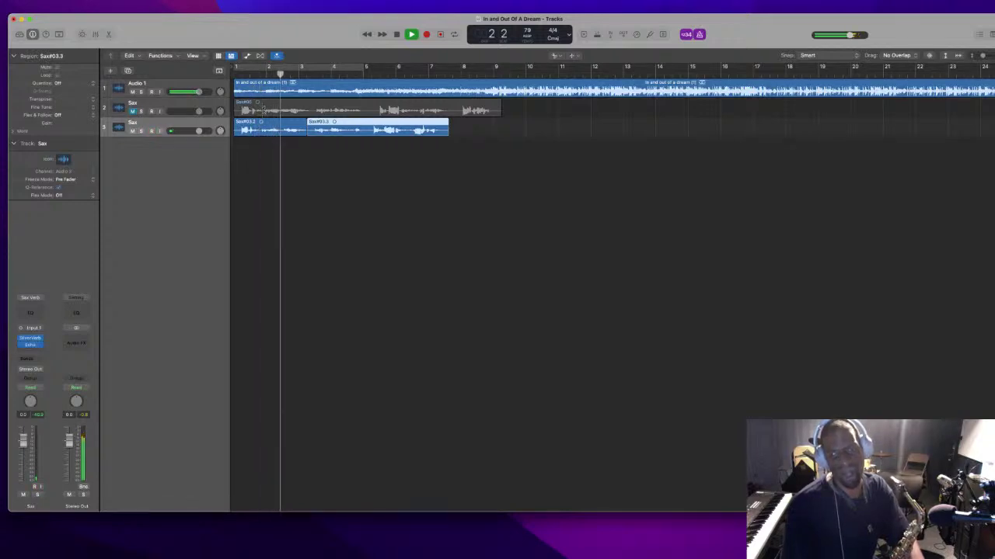
{"action": "key", "text": "space"}
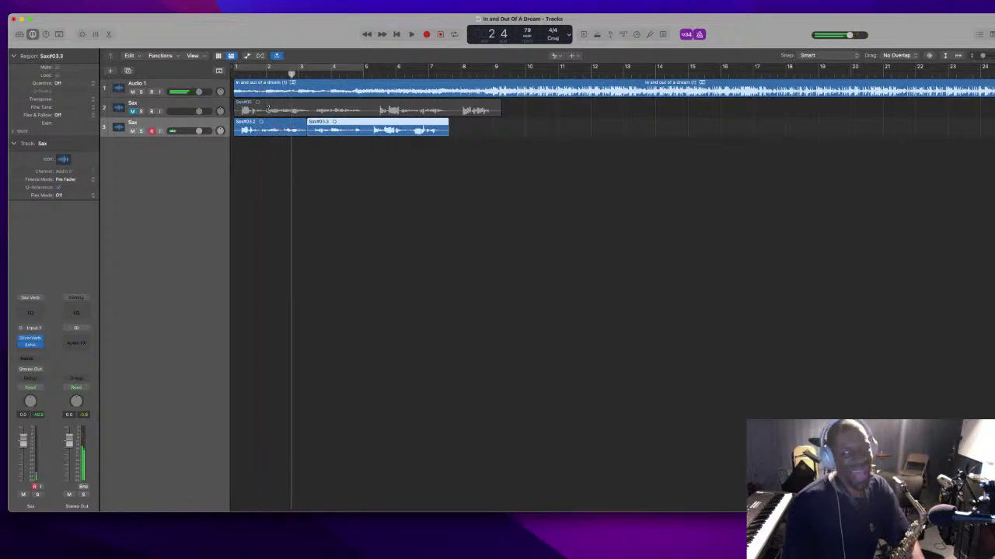
Delete the split take's opening region, and cut the muted Sax take at bar 4, removing everything after the cut
{"action": "left_click", "coordinate": [269, 146]}
{"action": "left_click", "coordinate": [256, 131]}
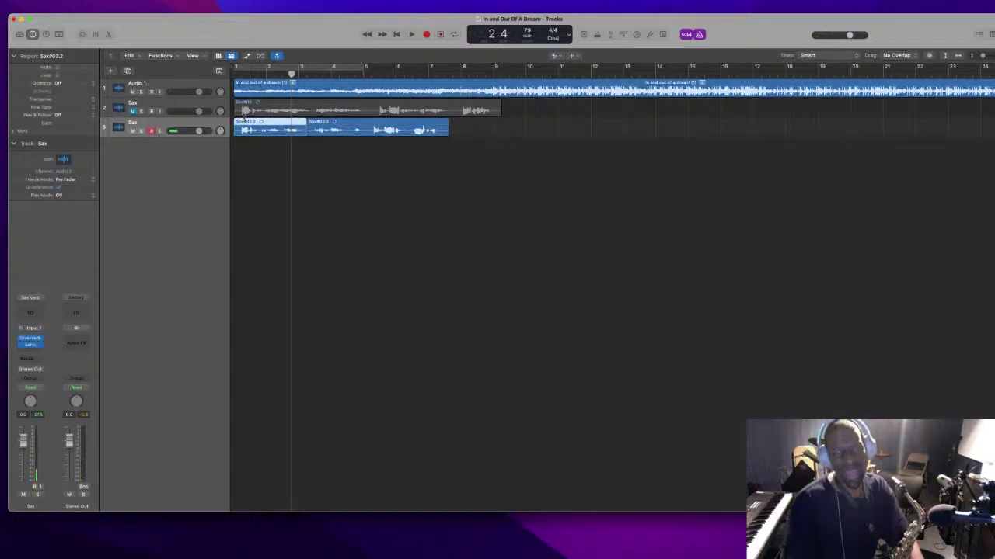
{"action": "key", "text": "Delete"}
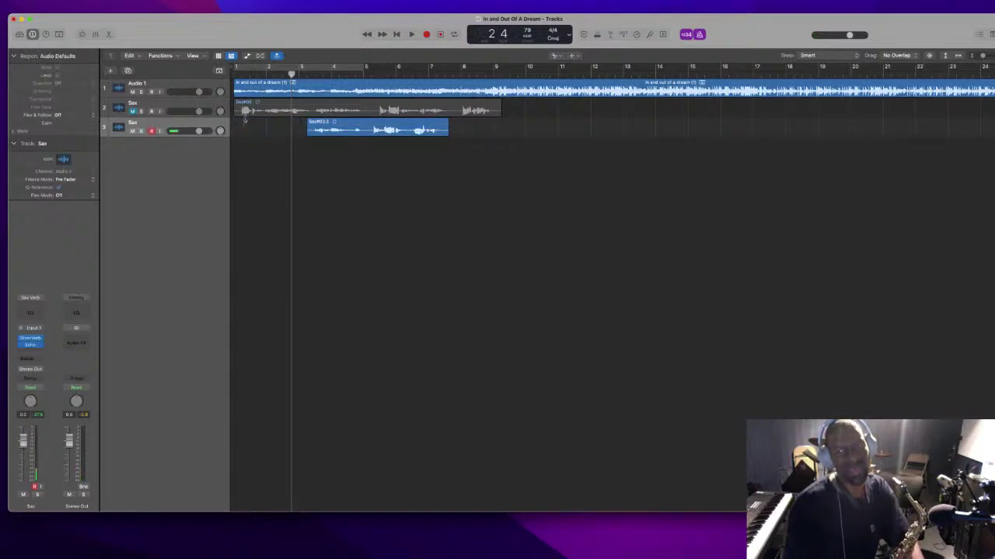
{"action": "left_click_drag", "start_coordinate": [260, 122], "coordinate": [333, 126]}
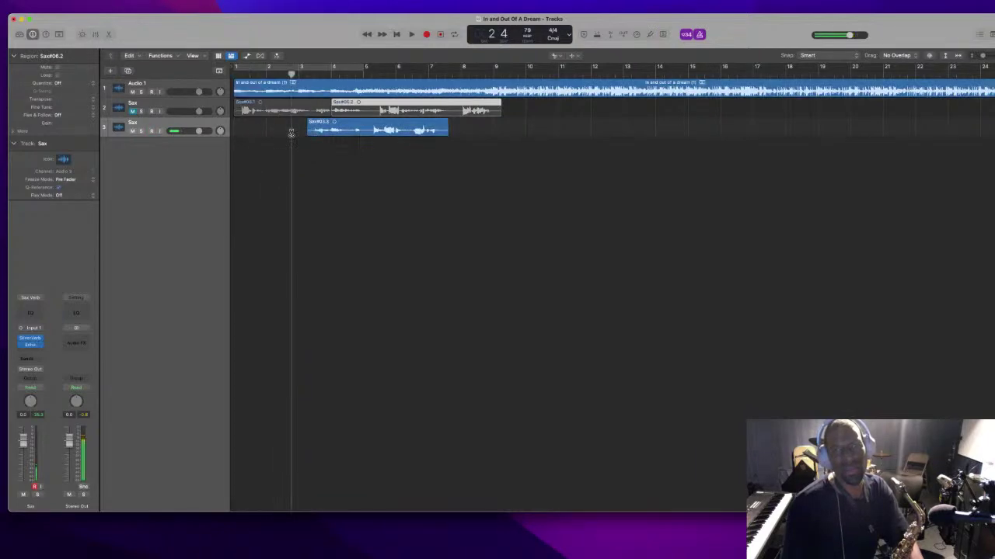
{"action": "key", "text": "Delete"}
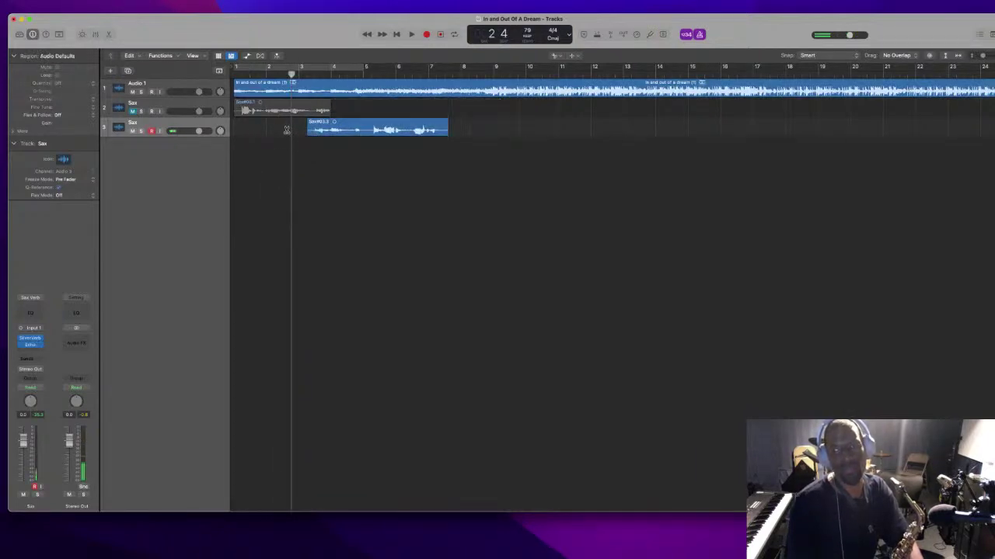
Switch back to the Pointer tool and delete the remaining region of the split take together with its recorded audio file
{"action": "key", "text": "t"}
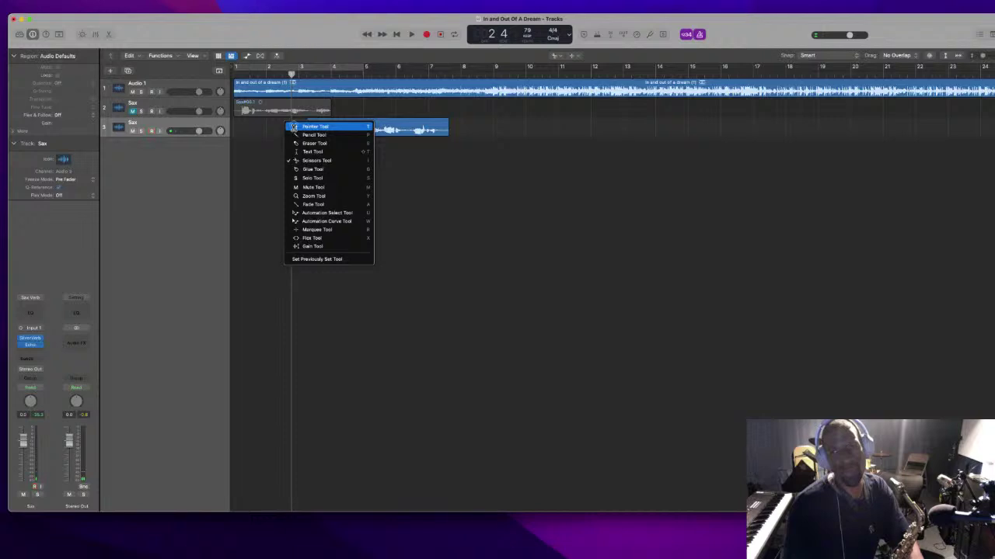
{"action": "left_click", "coordinate": [295, 126]}
{"action": "left_click", "coordinate": [320, 129]}
{"action": "key", "text": "Delete"}
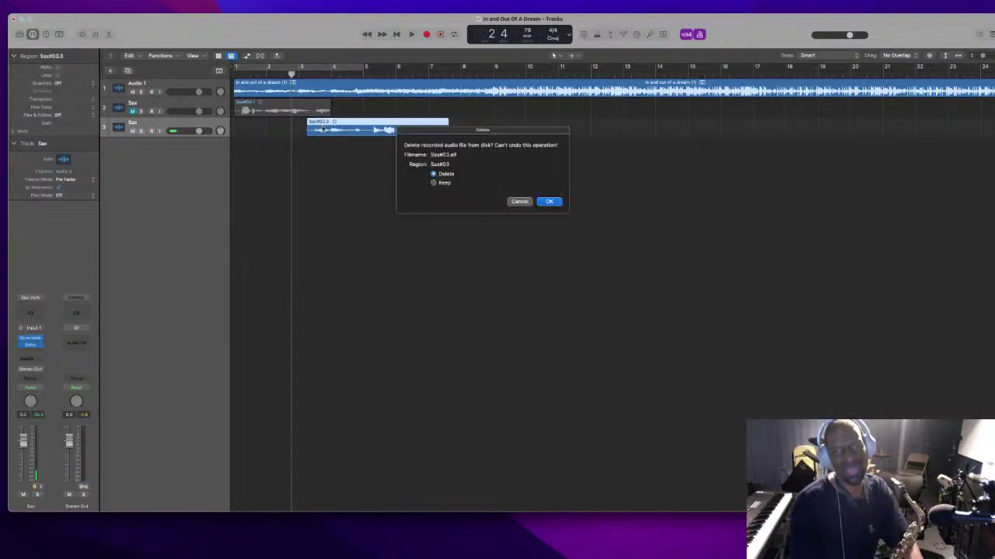
{"action": "key", "text": "Return"}
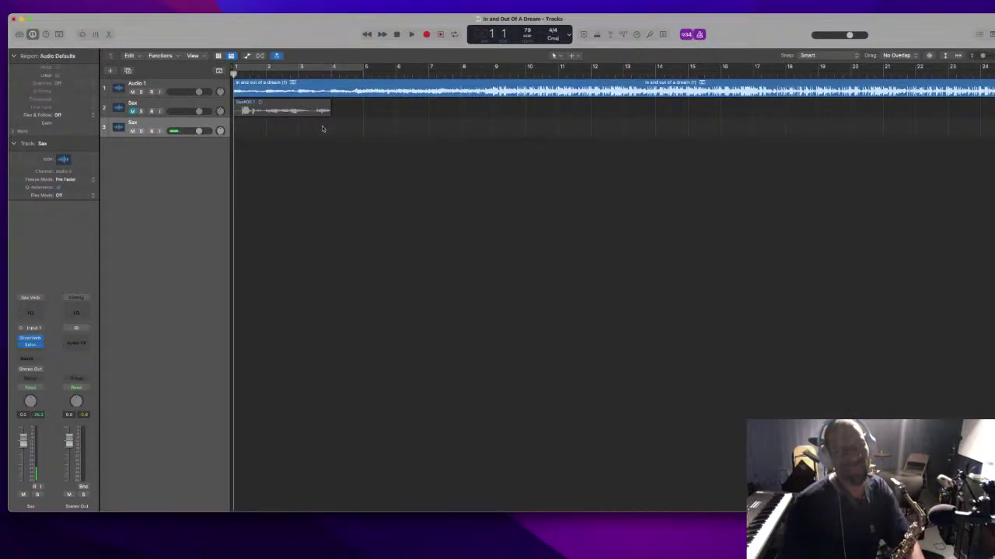
Record a short sax take from bar 1 to beat 3 of bar 3 and play it back twice
{"action": "key", "text": "r"}
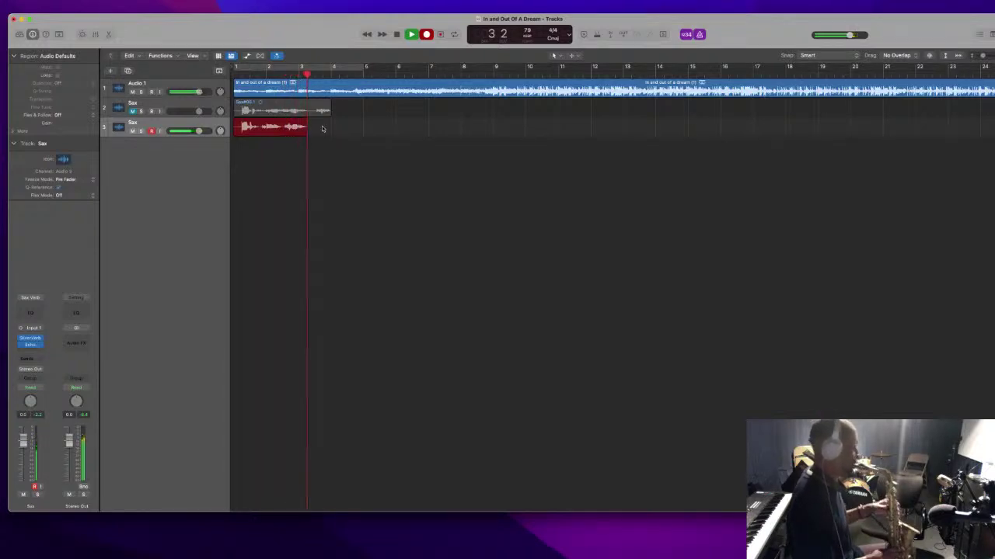
{"action": "key", "text": "space"}
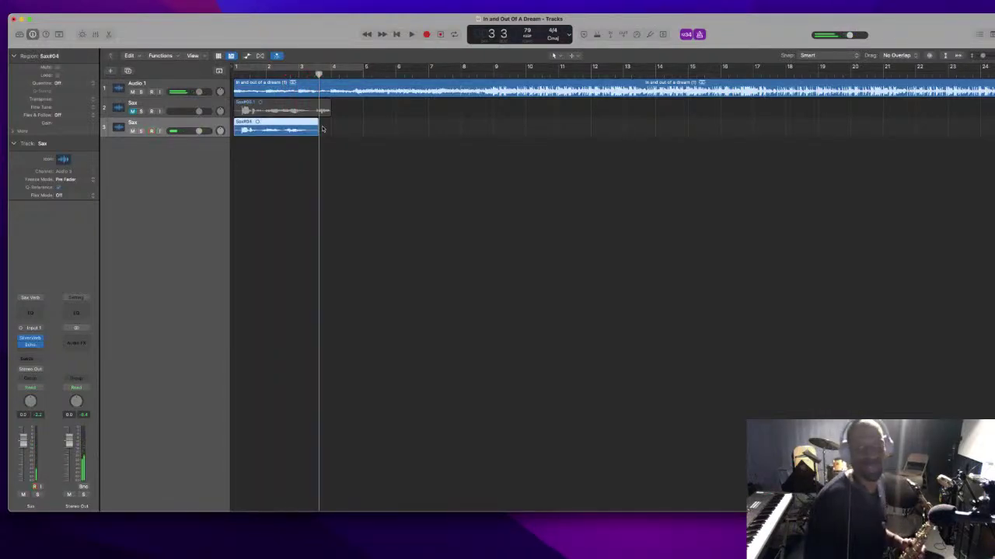
{"action": "key", "text": "Return"}
{"action": "key", "text": "space"}
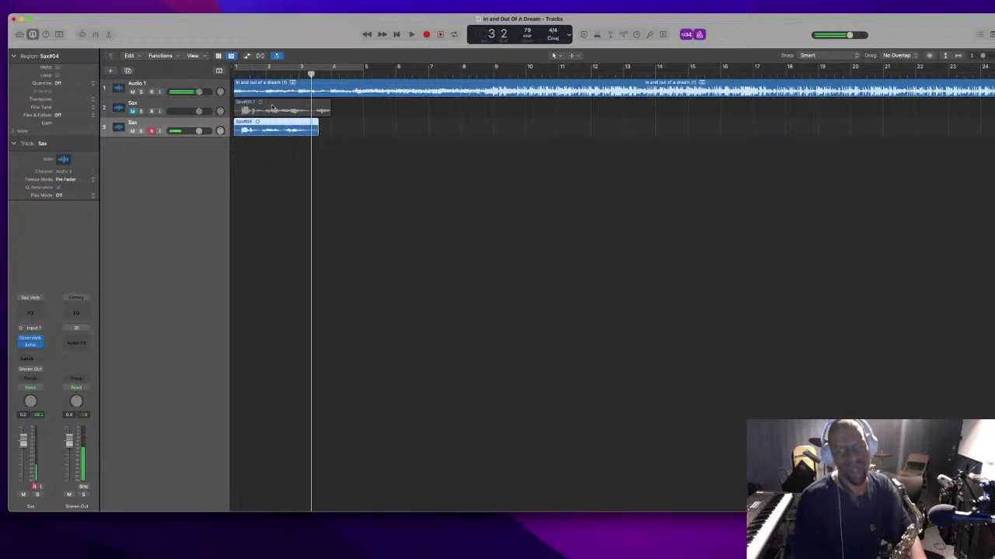
{"action": "key", "text": "Return"}
{"action": "key", "text": "space"}
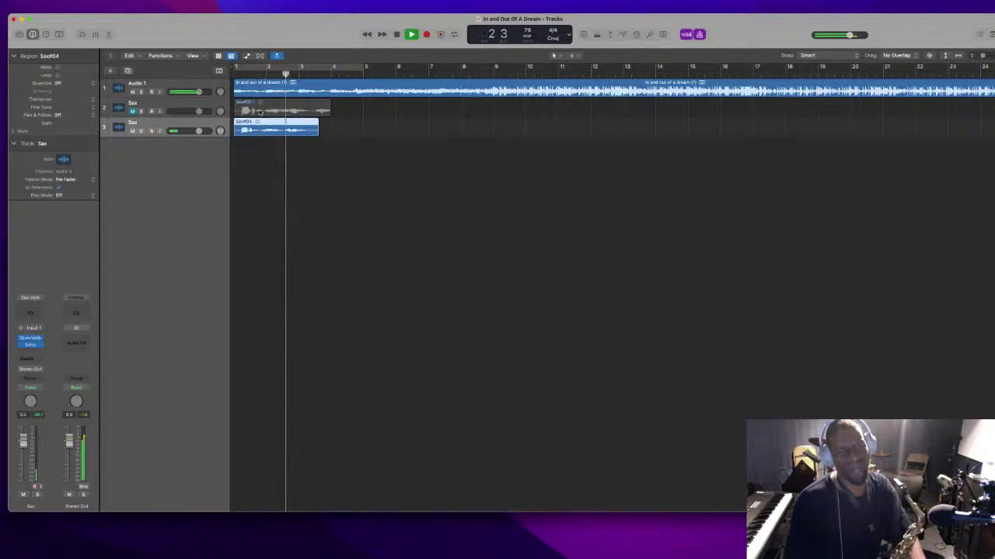
{"action": "key", "text": "space"}
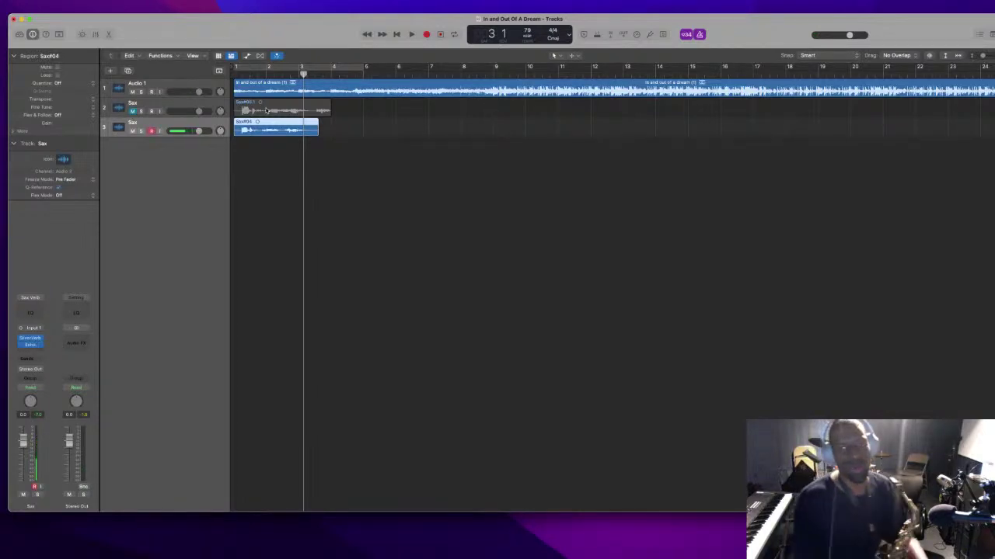
Delete the take and its audio file, and record a replacement from bar 1 to beat 2 of bar 3
{"action": "key", "text": "super+z"}
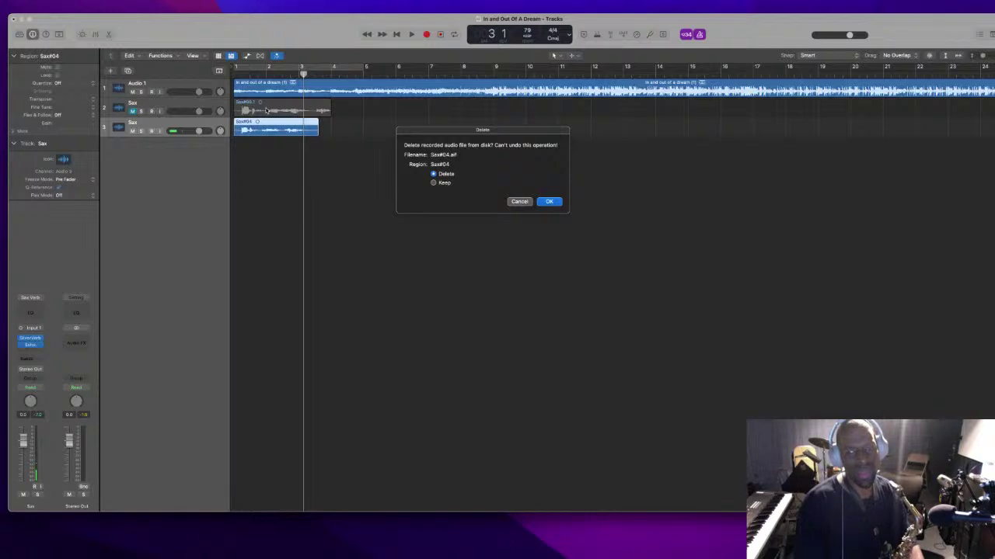
{"action": "key", "text": "Return"}
{"action": "key", "text": "r"}
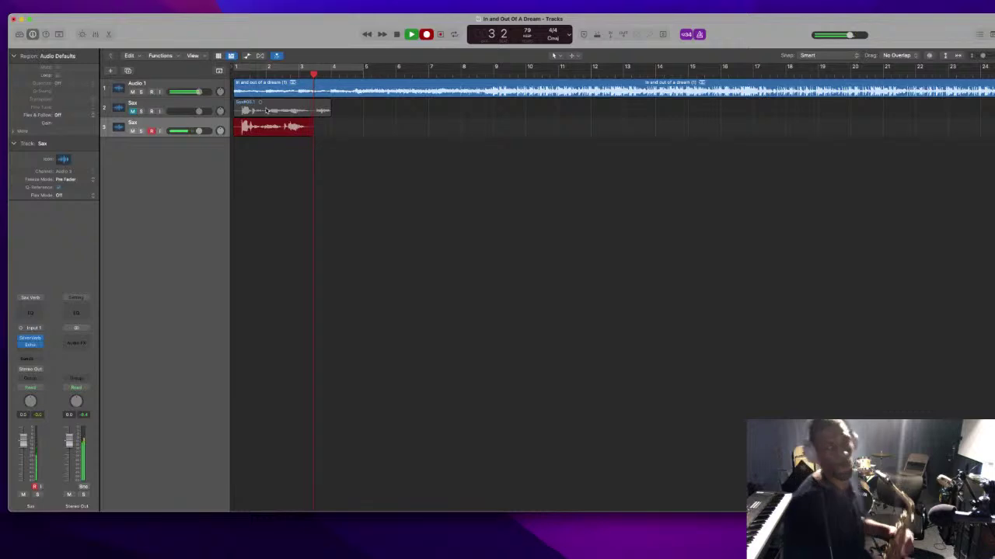
{"action": "key", "text": "space"}
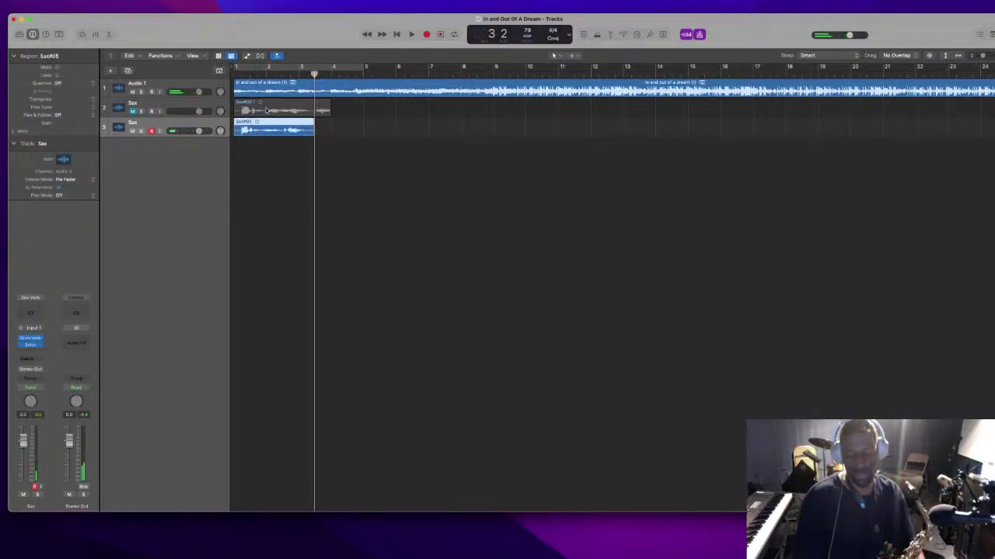
Discard the latest take with its audio file, and record another from bar 1 to beat 3 of bar 3
{"action": "key", "text": "Return"}
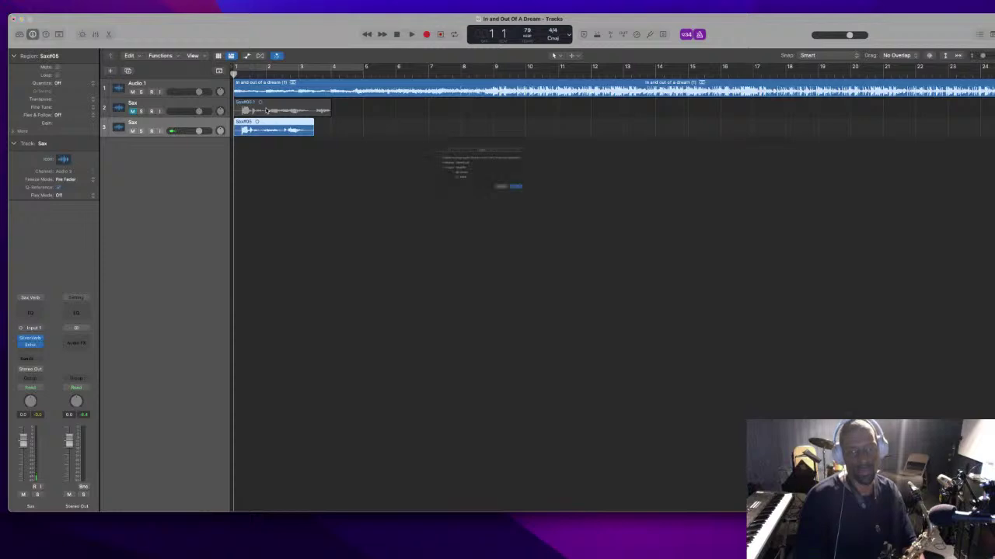
{"action": "key", "text": "BackSpace"}
{"action": "key", "text": "Return"}
{"action": "key", "text": "r"}
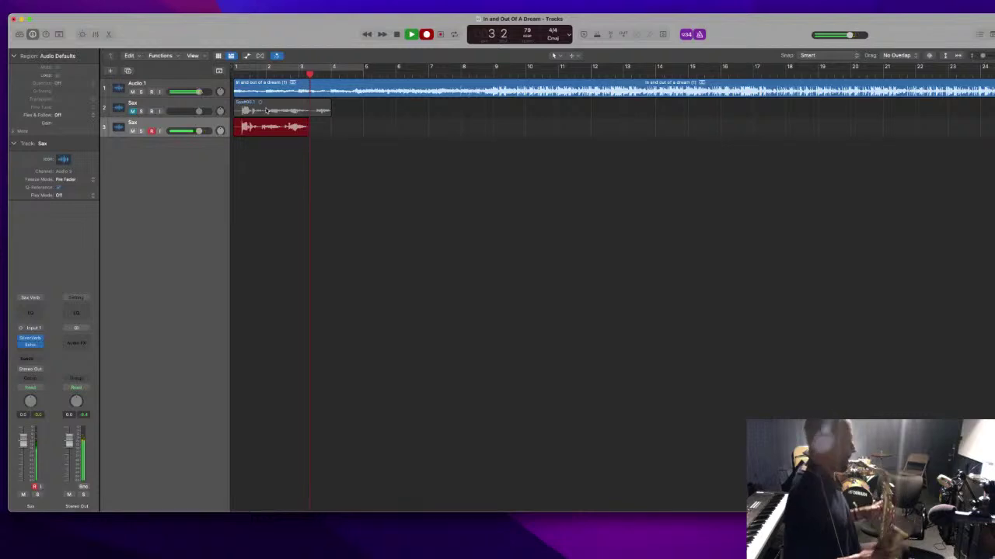
{"action": "key", "text": "space"}
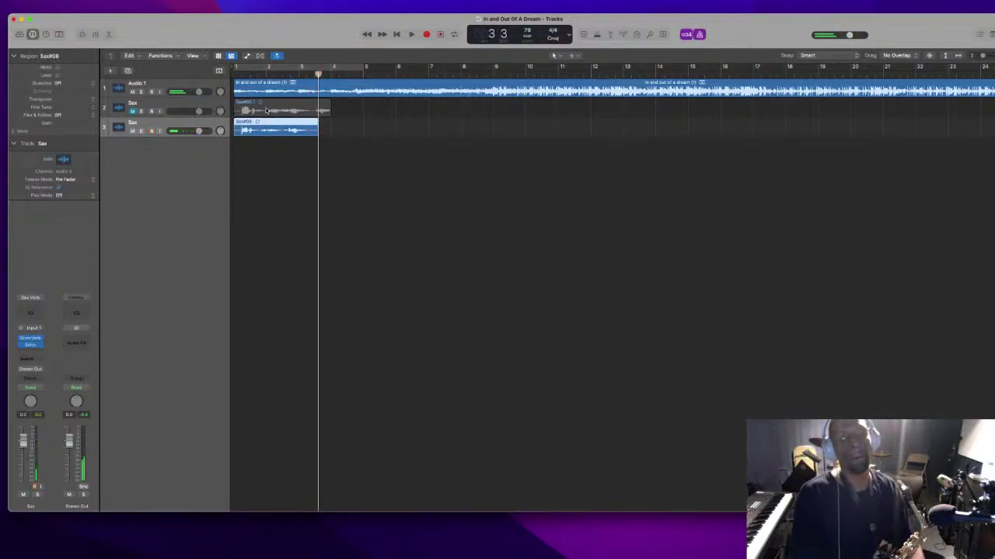
Listen to the newest short sax take twice from the start of the song
{"action": "key", "text": "space"}
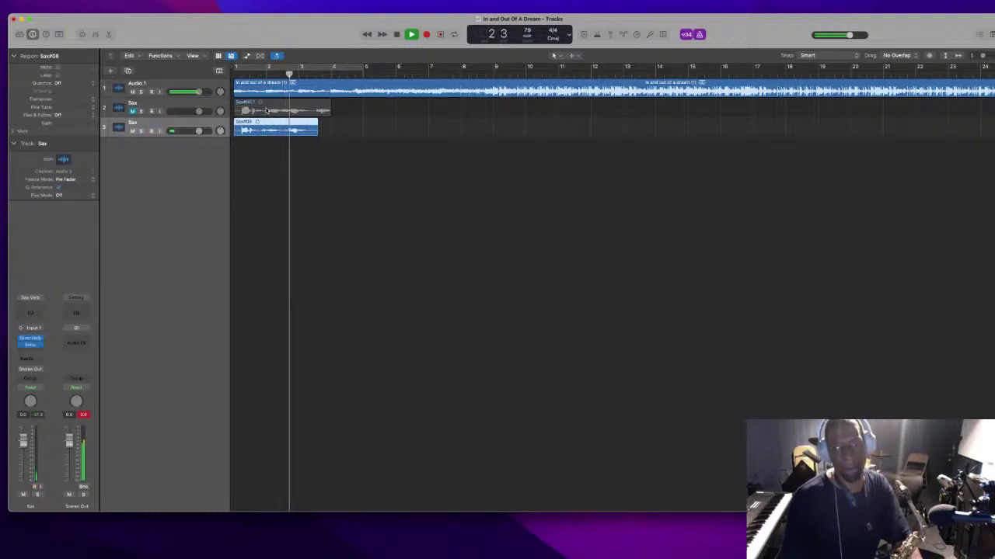
{"action": "key", "text": "space"}
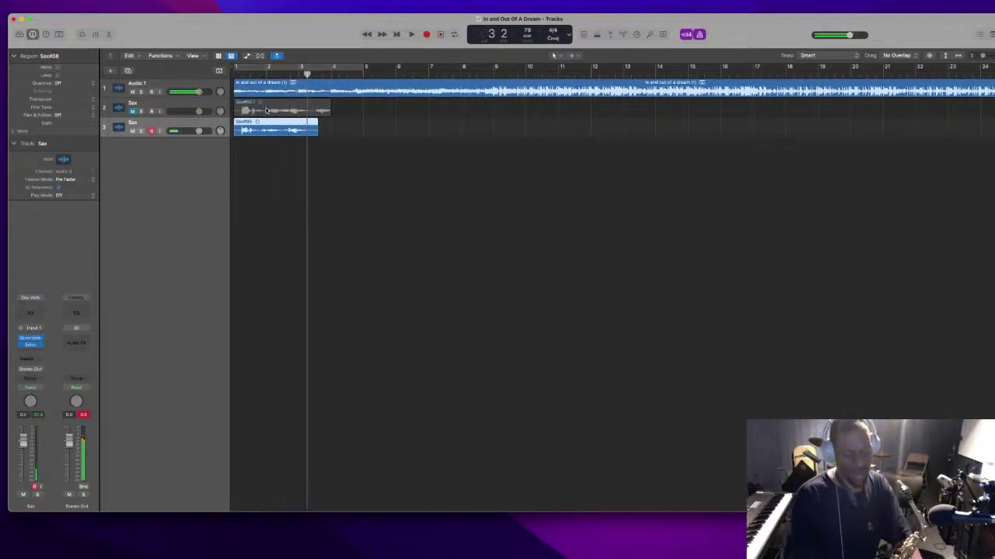
{"action": "key", "text": "space"}
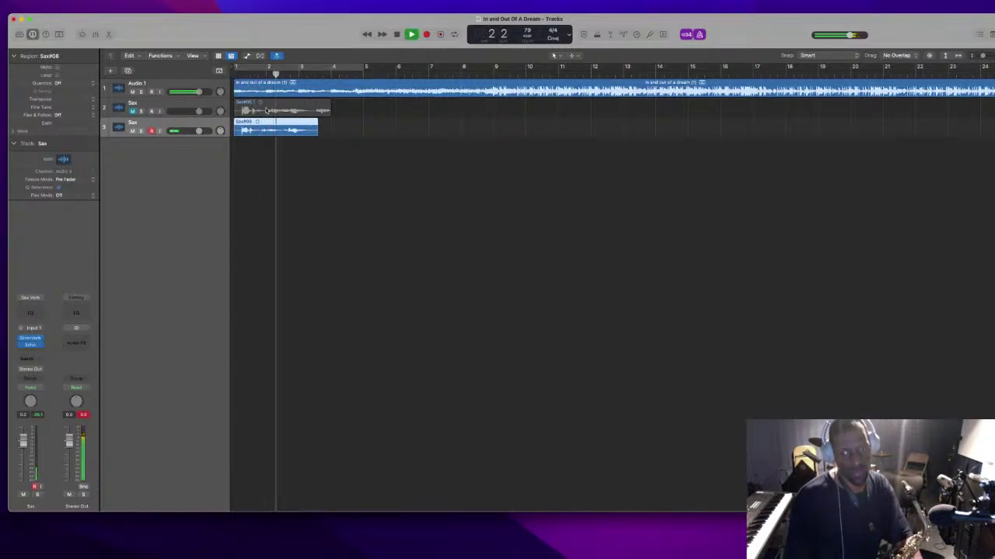
{"action": "key", "text": "space"}
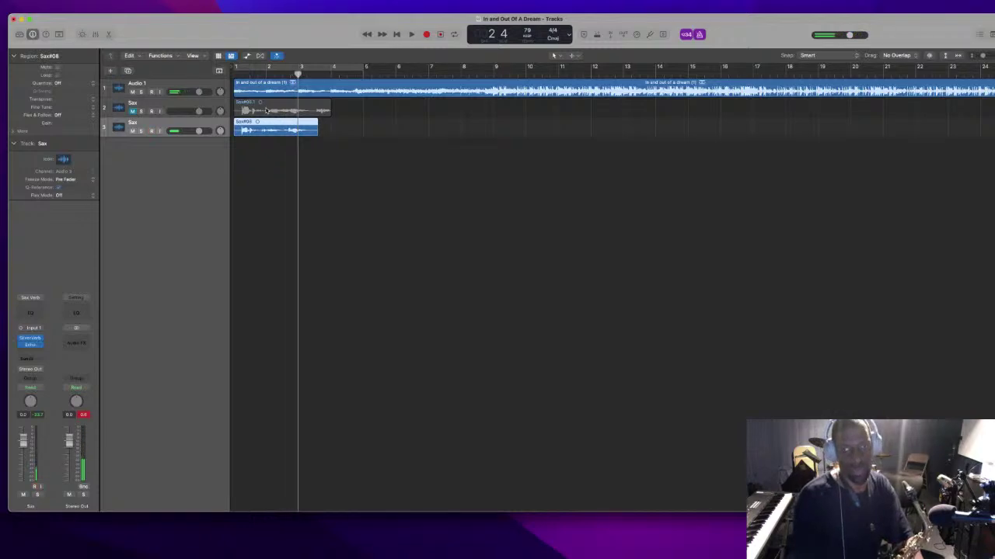
Delete the short take with its audio file, and record a longer sax take from bar 1 to about bar 9
{"action": "key", "text": "Return"}
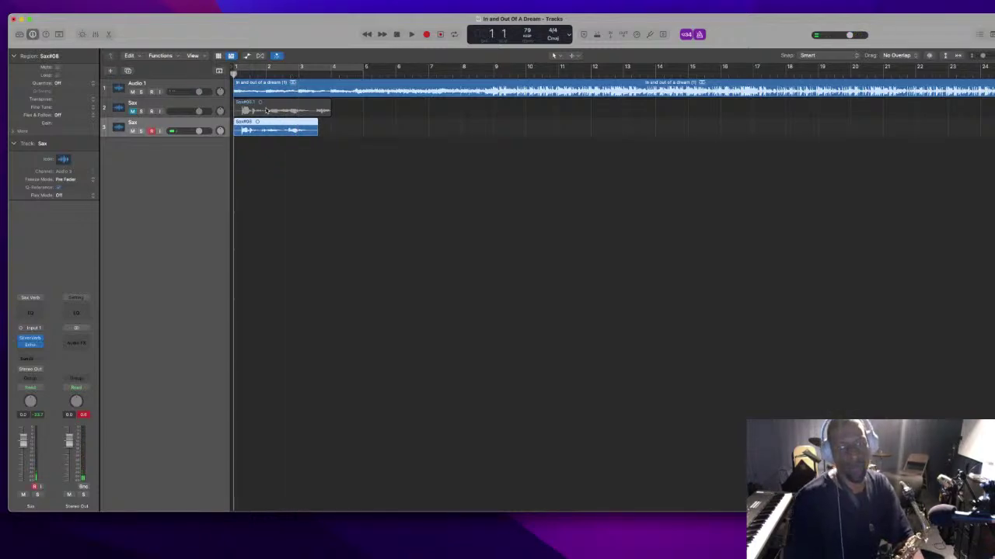
{"action": "left_click", "coordinate": [259, 144]}
{"action": "left_click", "coordinate": [260, 125]}
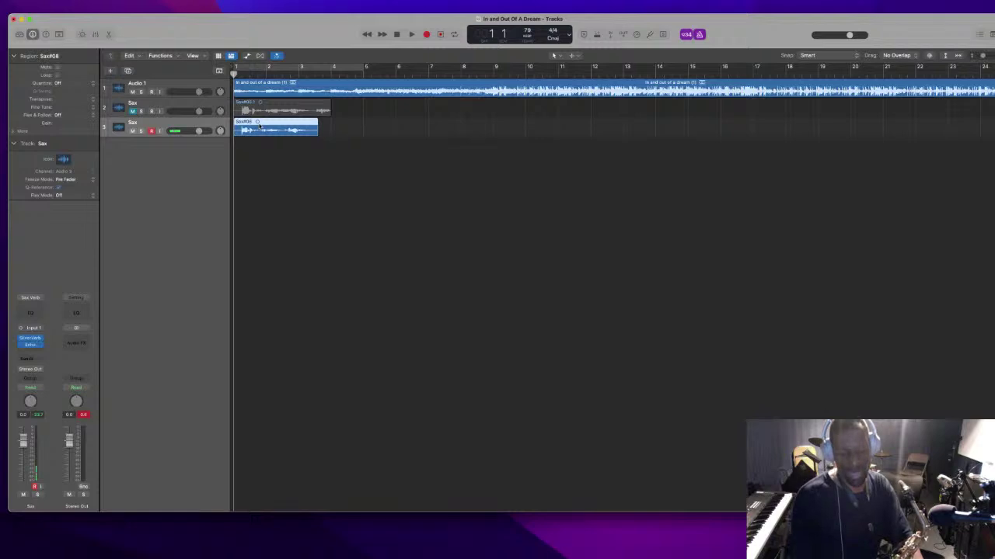
{"action": "key", "text": "Delete"}
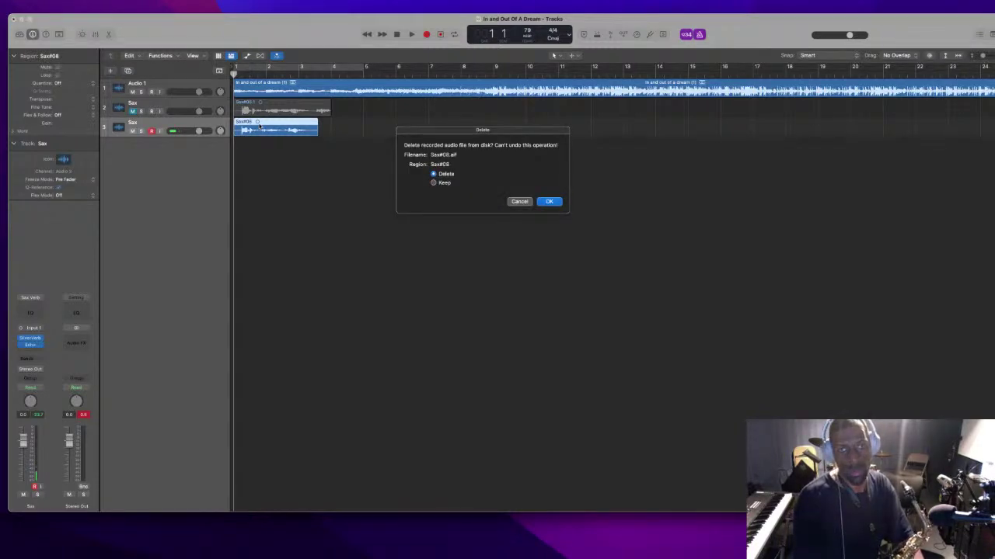
{"action": "key", "text": "Return"}
{"action": "key", "text": "r"}
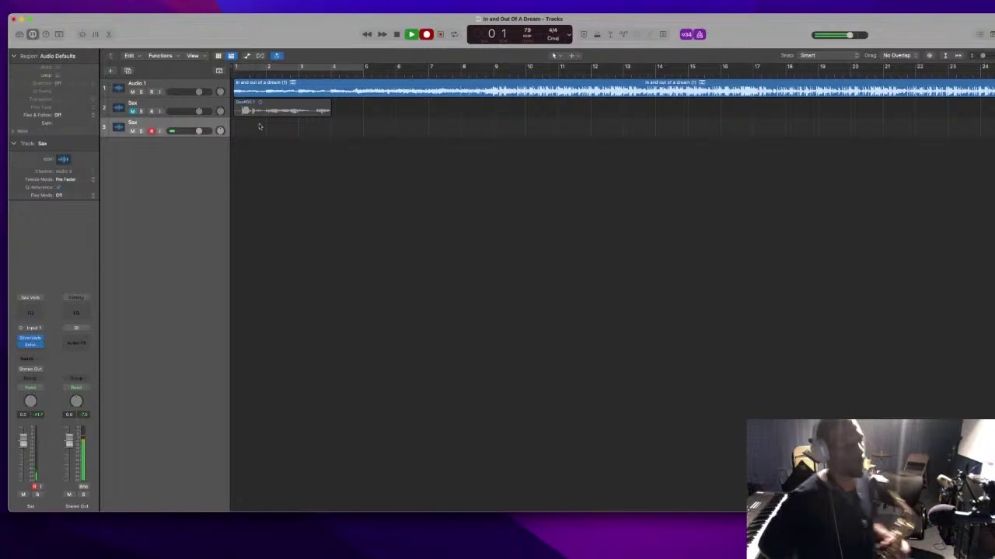
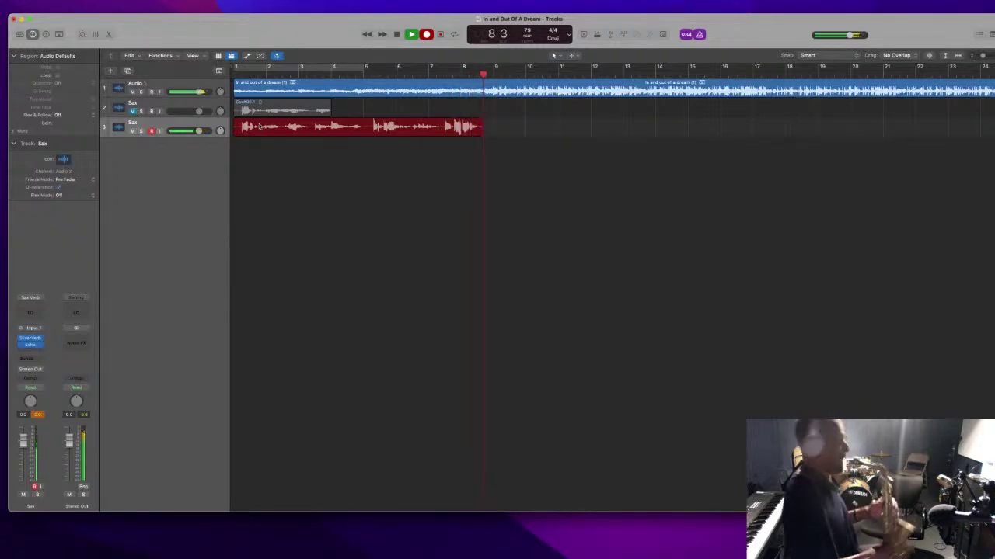
{"action": "key", "text": "space"}
Play back the longer sax take from the start and stop at beat 3 of bar 8
{"action": "key", "text": "Return"}
{"action": "key", "text": "space"}
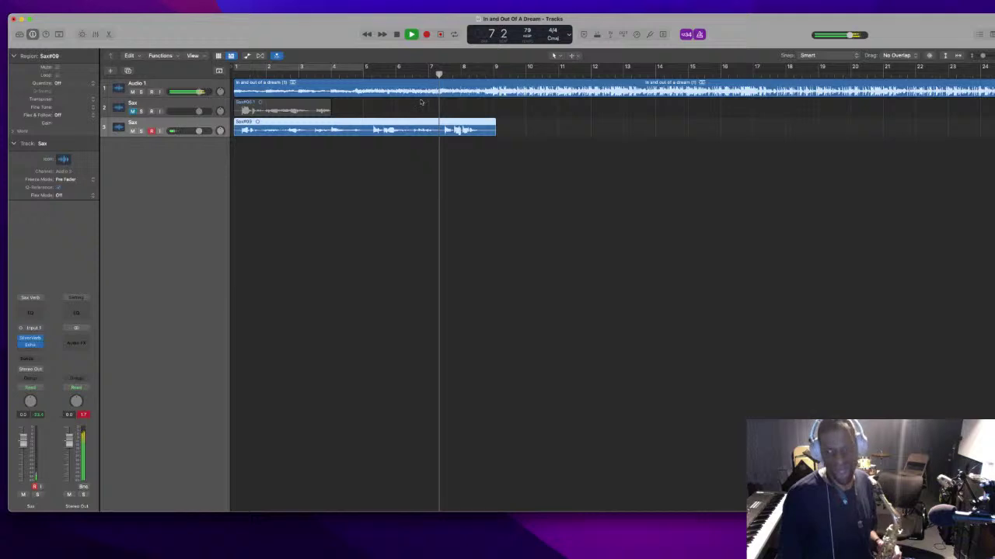
{"action": "scroll", "coordinate": [431, 101], "scroll_direction": "right", "scroll_amount": 2}
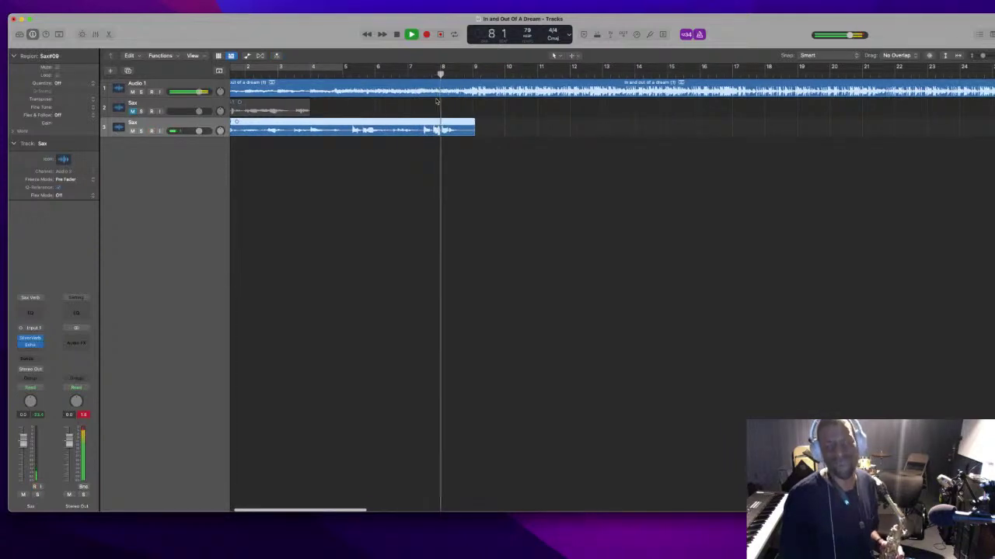
{"action": "key", "text": "space"}
Split the longer sax take at about beat 2 of bar 7 with the Scissors tool and delete the part after it
{"action": "key", "text": "t"}
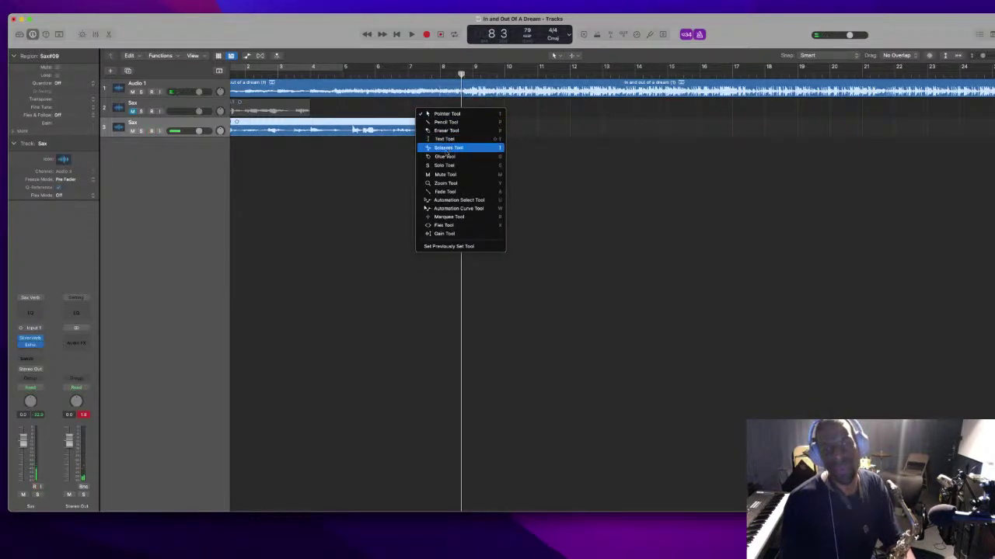
{"action": "left_click", "coordinate": [447, 149]}
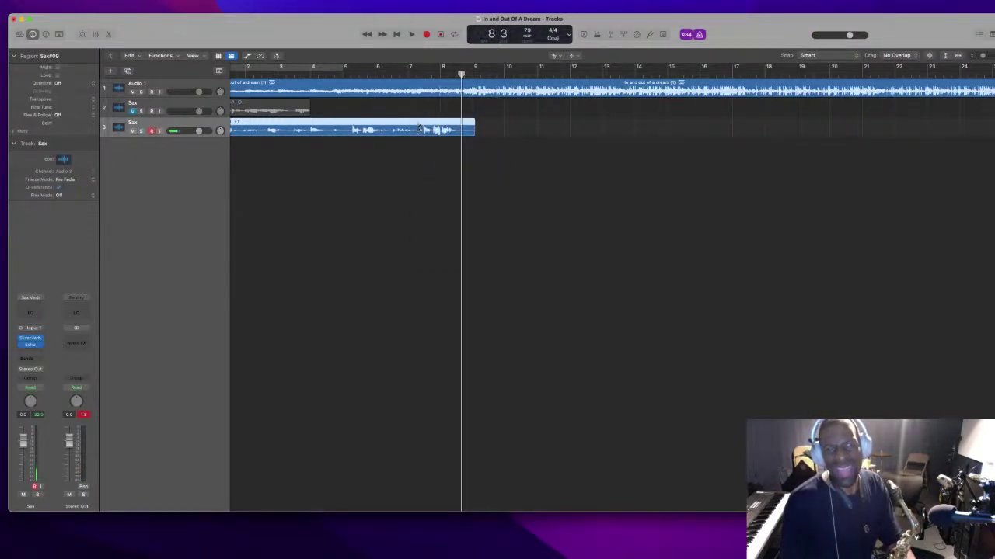
{"action": "left_click", "coordinate": [420, 127]}
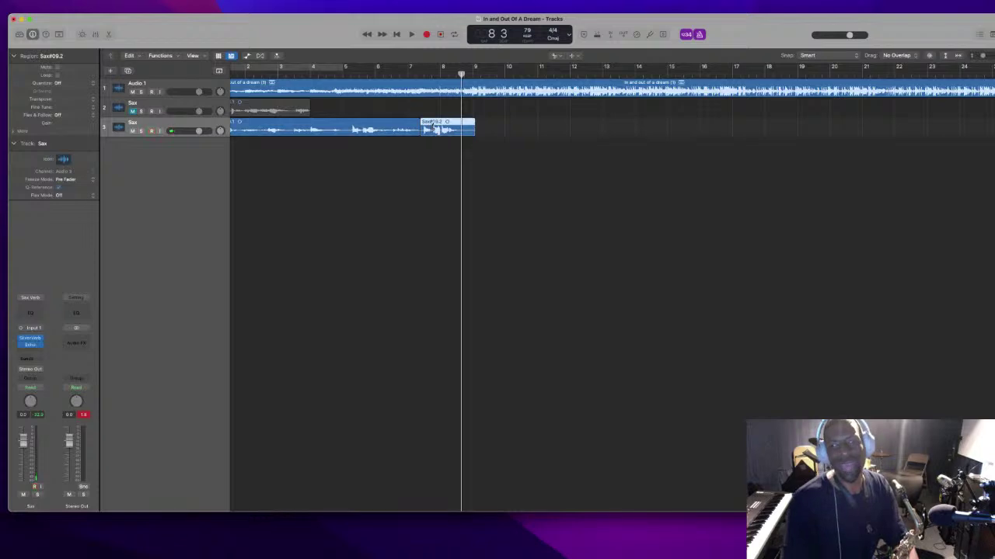
{"action": "key", "text": "Delete"}
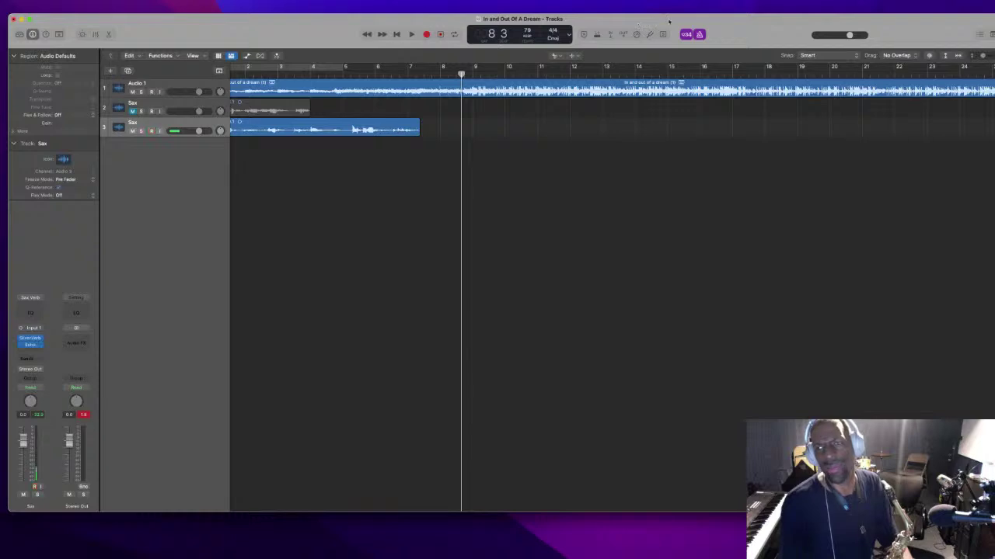
Enable Autopunch and move the track with the longer sax take to the top of the track list
{"action": "key", "text": "alt+super+r"}
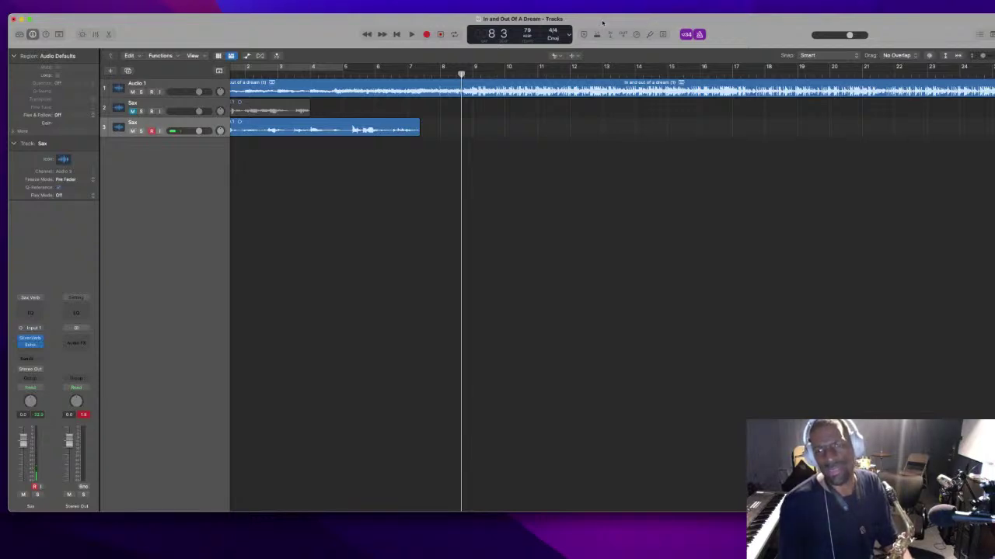
{"action": "key", "text": "alt+super+r"}
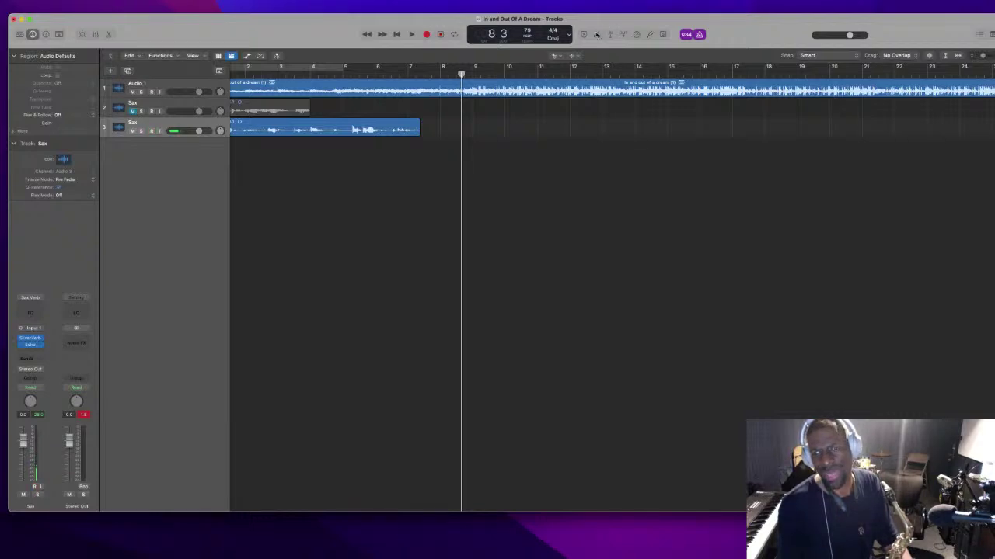
{"action": "left_click", "coordinate": [596, 35]}
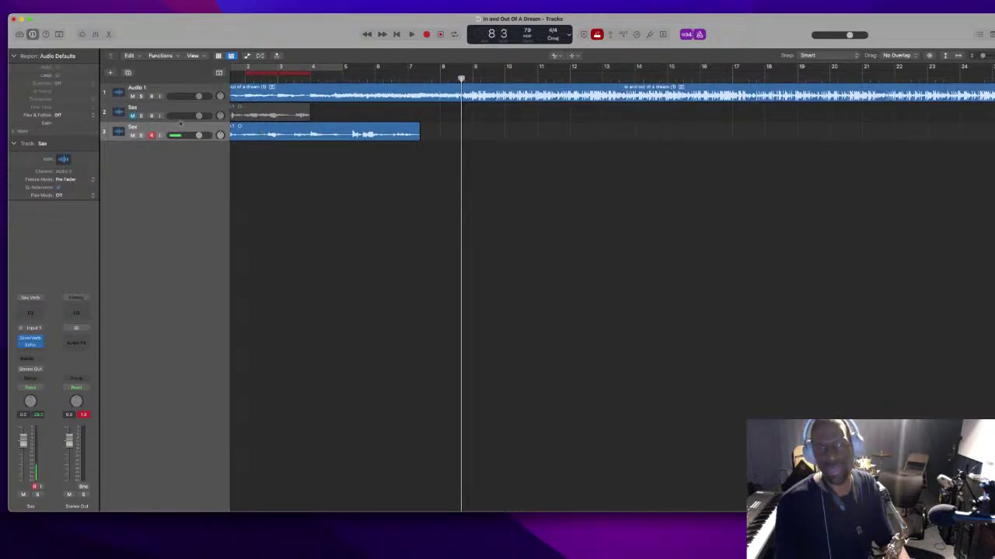
{"action": "left_click_drag", "start_coordinate": [191, 127], "coordinate": [191, 80]}
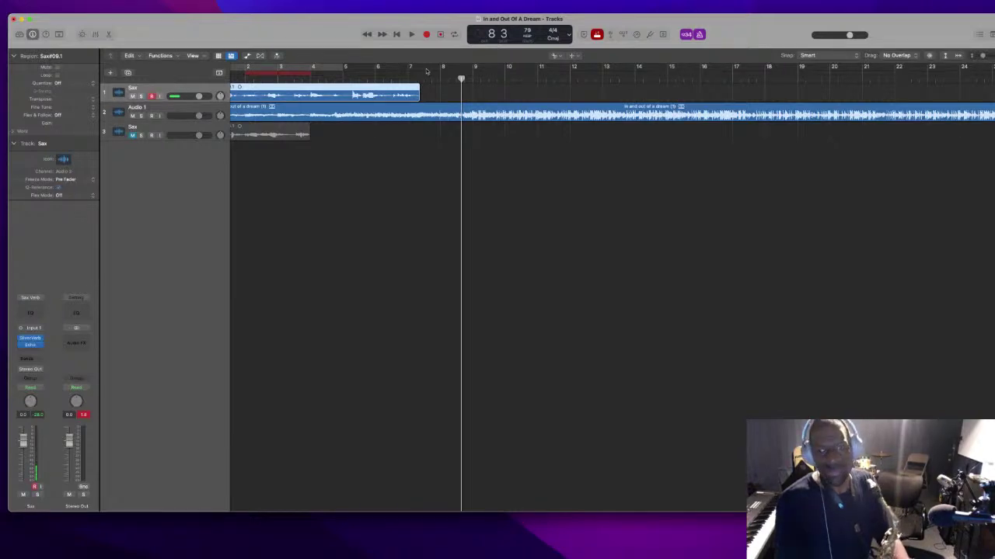
Set the cycle range from bar 7 to bar 14 and the autopunch range from about beat 2 of bar 7 to beat 2 of bar 12
{"action": "left_click_drag", "start_coordinate": [417, 68], "coordinate": [516, 64]}
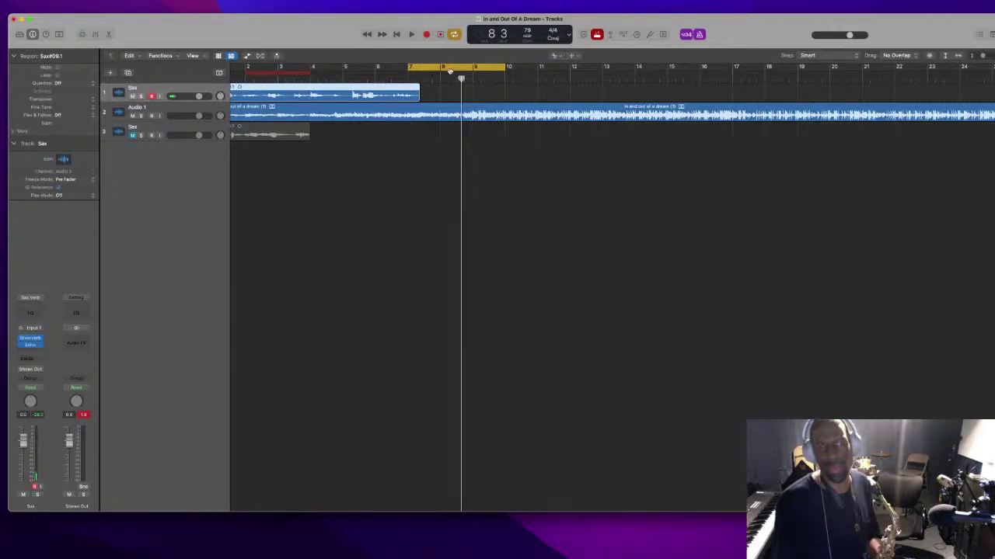
{"action": "left_click_drag", "start_coordinate": [421, 75], "coordinate": [506, 74]}
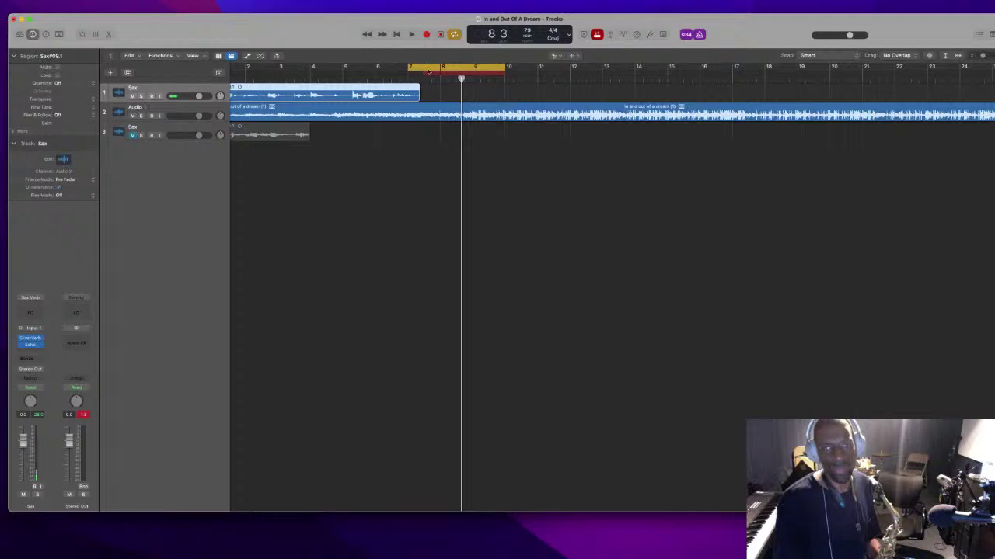
{"action": "scroll", "coordinate": [428, 72], "scroll_direction": "down", "scroll_amount": 1}
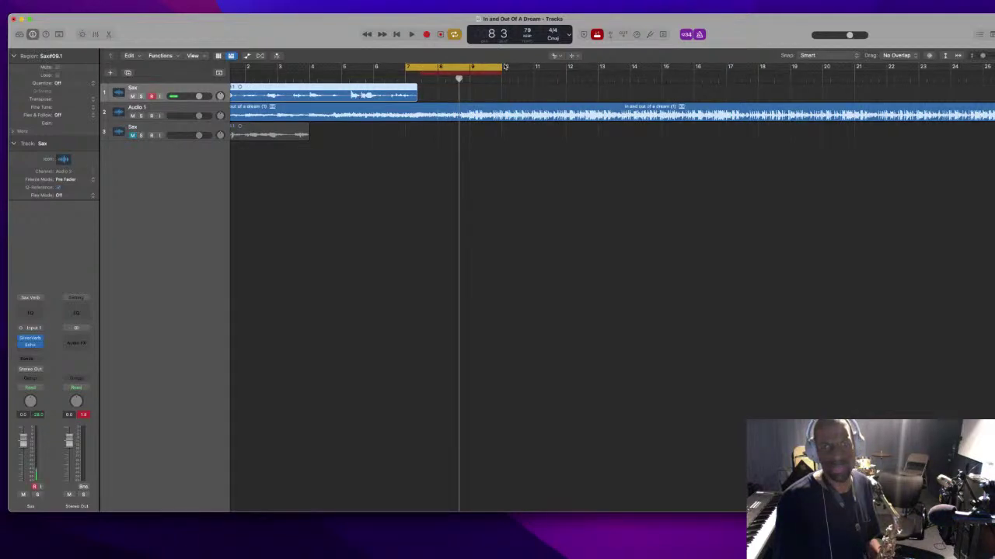
{"action": "left_click_drag", "start_coordinate": [505, 67], "coordinate": [575, 68]}
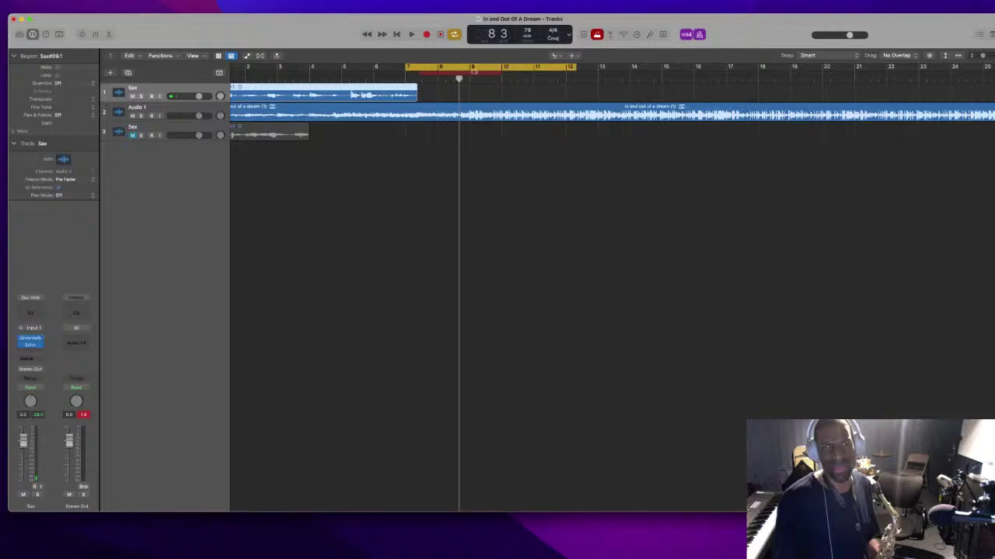
{"action": "left_click_drag", "start_coordinate": [504, 69], "coordinate": [633, 68]}
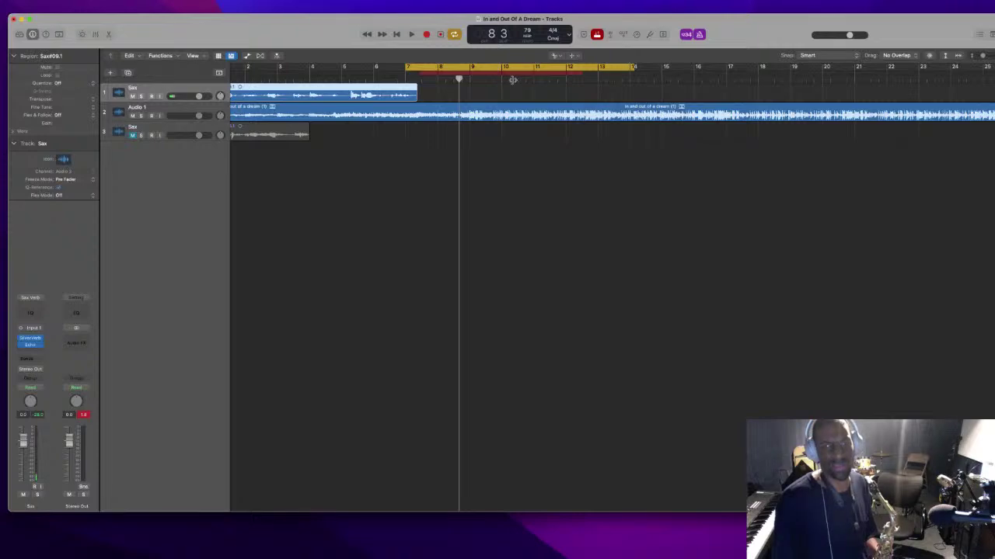
{"action": "key", "text": "super+Left"}
{"action": "key", "text": "super+Left"}
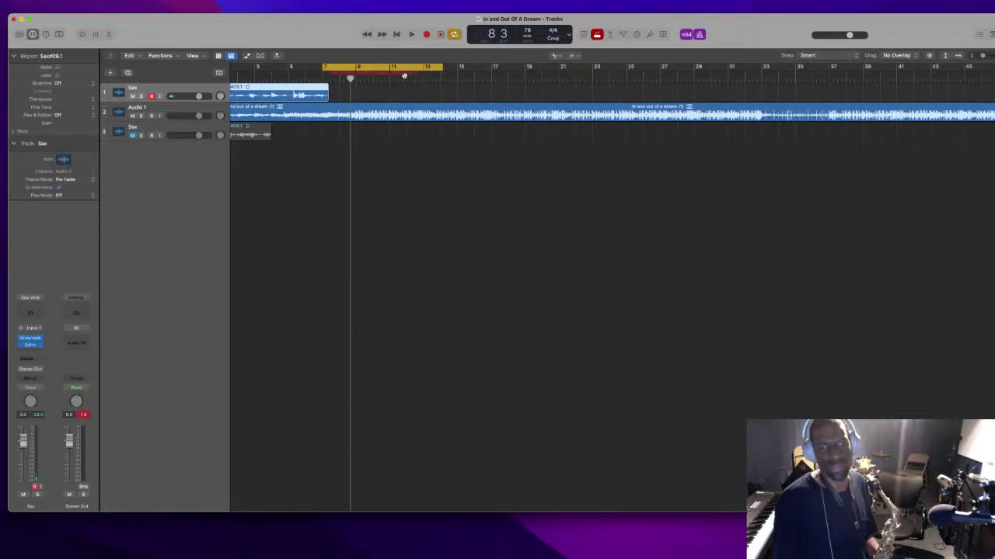
Play back the lead-in to the punch point from about bar 6 and stop at beat 3 of bar 8
{"action": "left_click", "coordinate": [317, 79]}
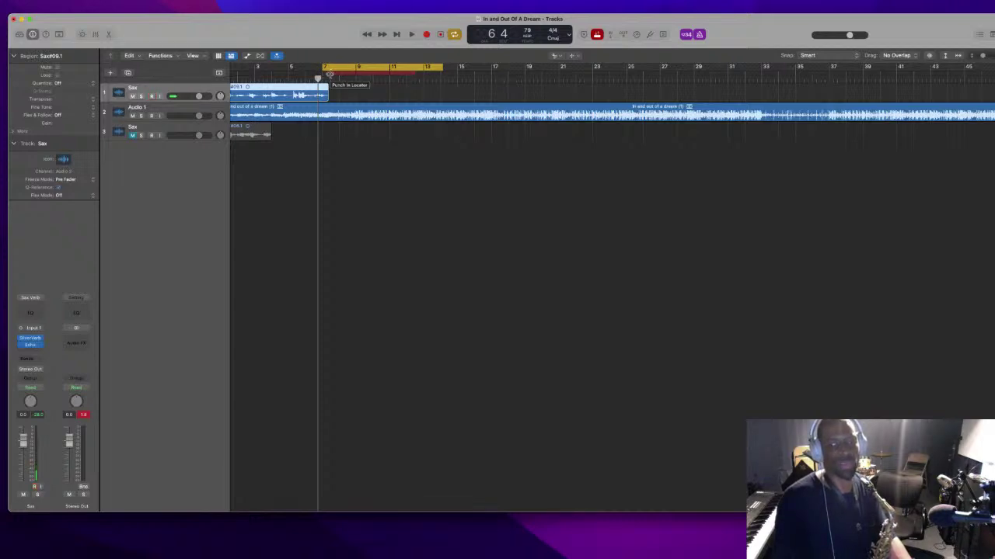
{"action": "key", "text": "space"}
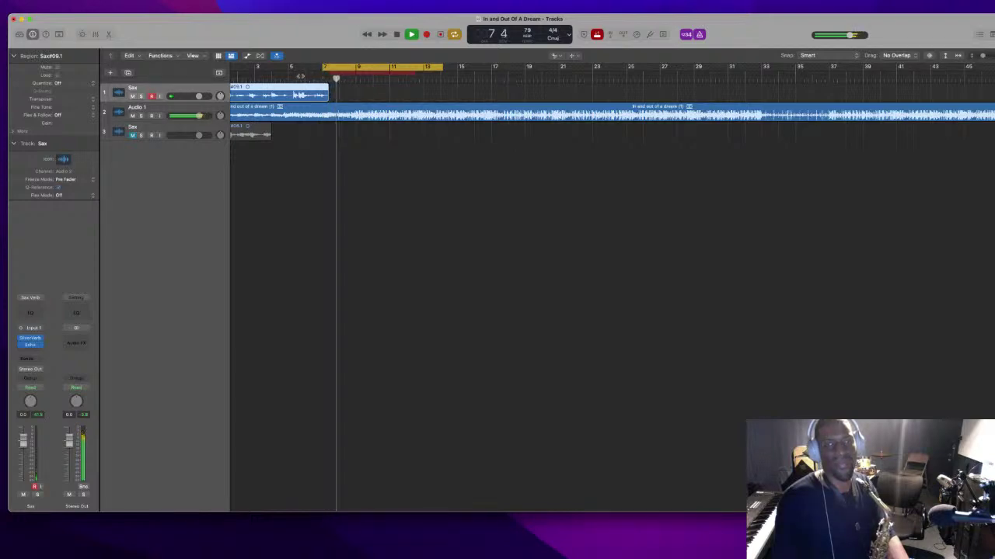
{"action": "left_click", "coordinate": [303, 77]}
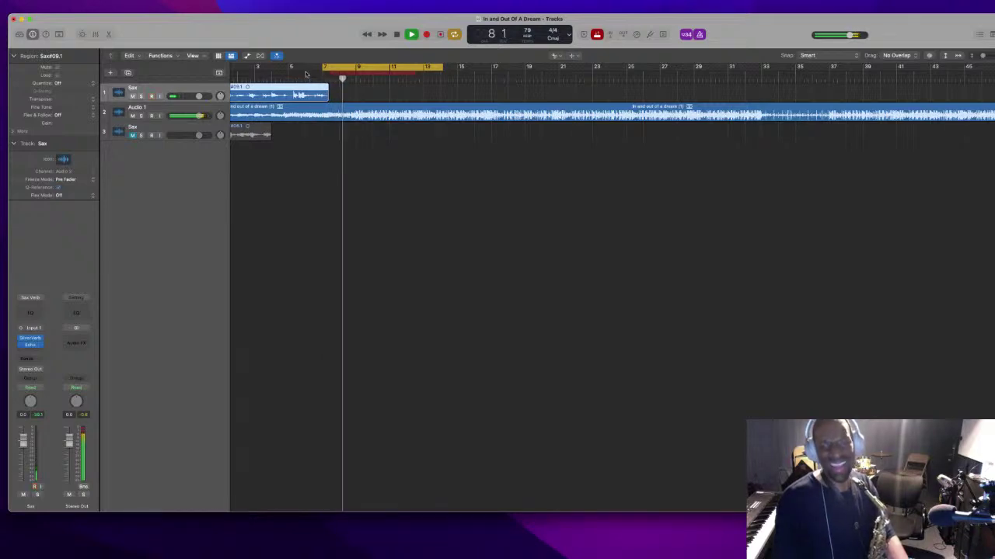
{"action": "key", "text": "space"}
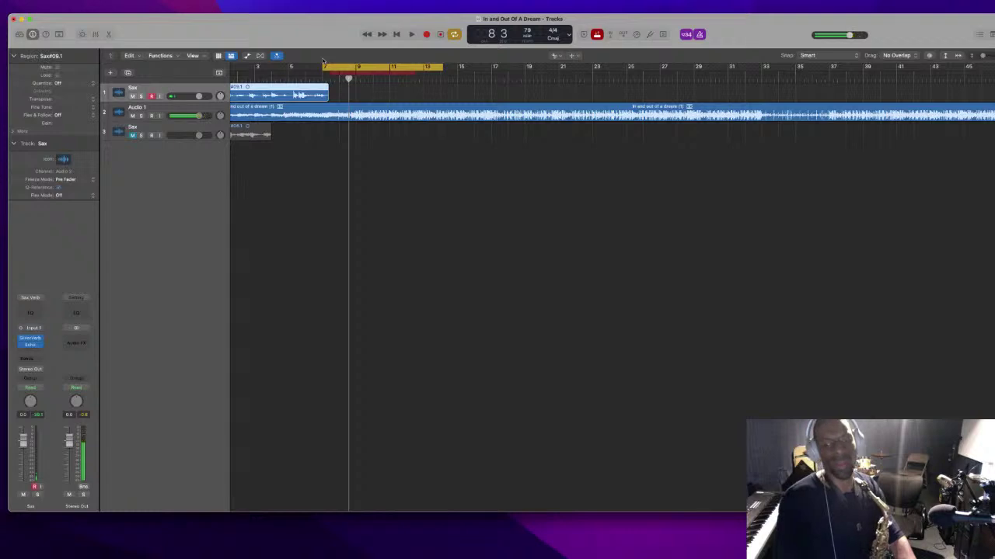
Punch in a sax take from about beat 2 of bar 7 to bar 9 and start playing it back
{"action": "key", "text": "r"}
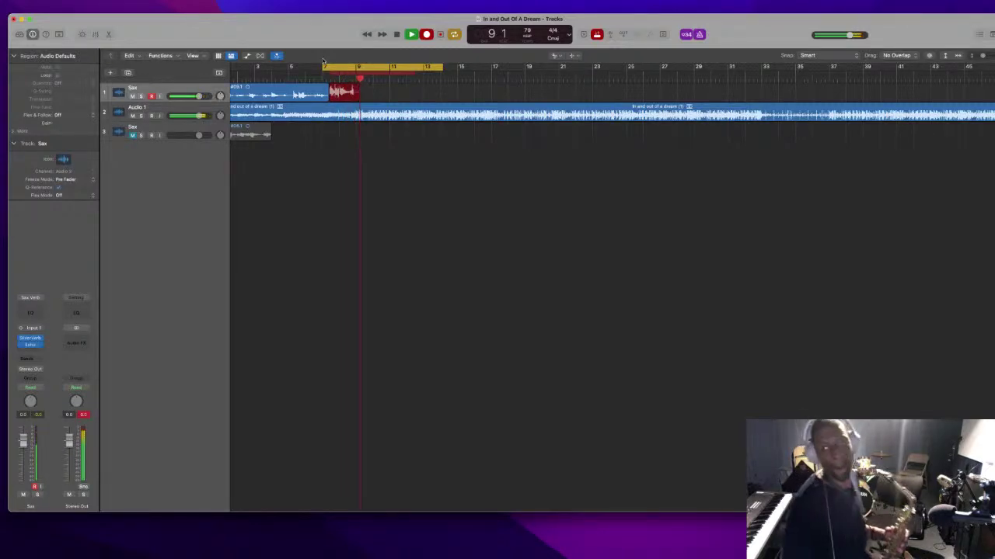
{"action": "key", "text": "space"}
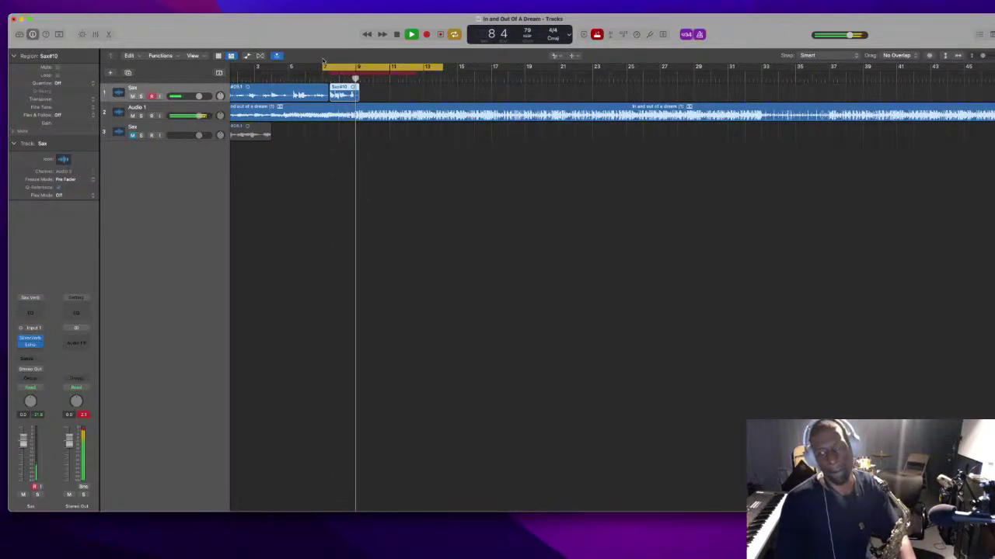
{"action": "key", "text": "space"}
{"action": "key", "text": "space"}
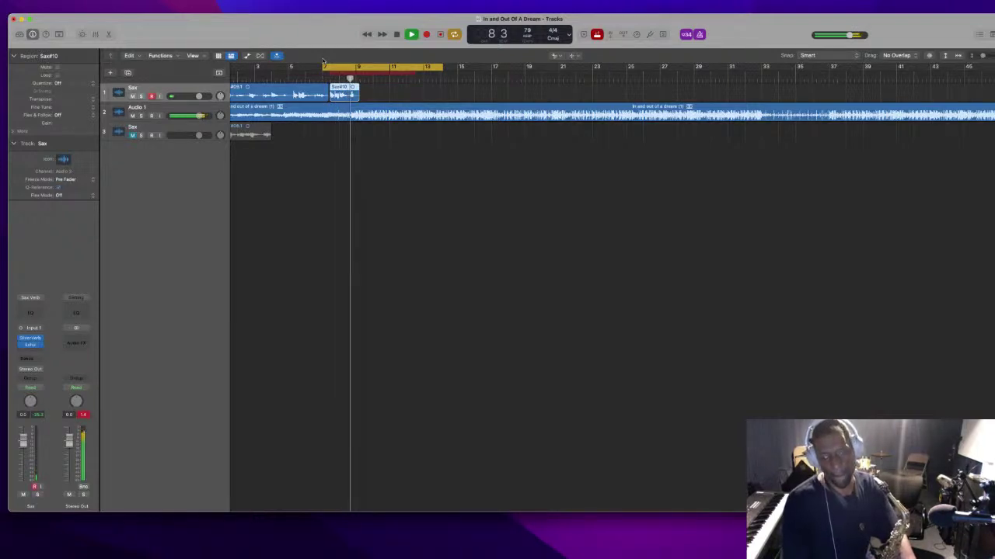
Replay from bar 6 with the top Sax track soloed to check the punched-in take, stopping at bar 9
{"action": "left_click", "coordinate": [306, 80]}
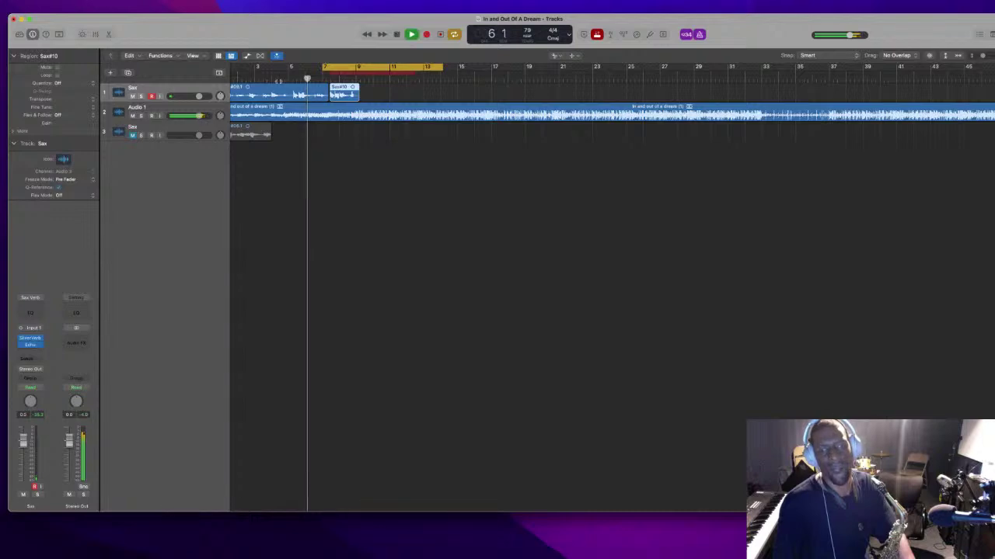
{"action": "left_click", "coordinate": [141, 96]}
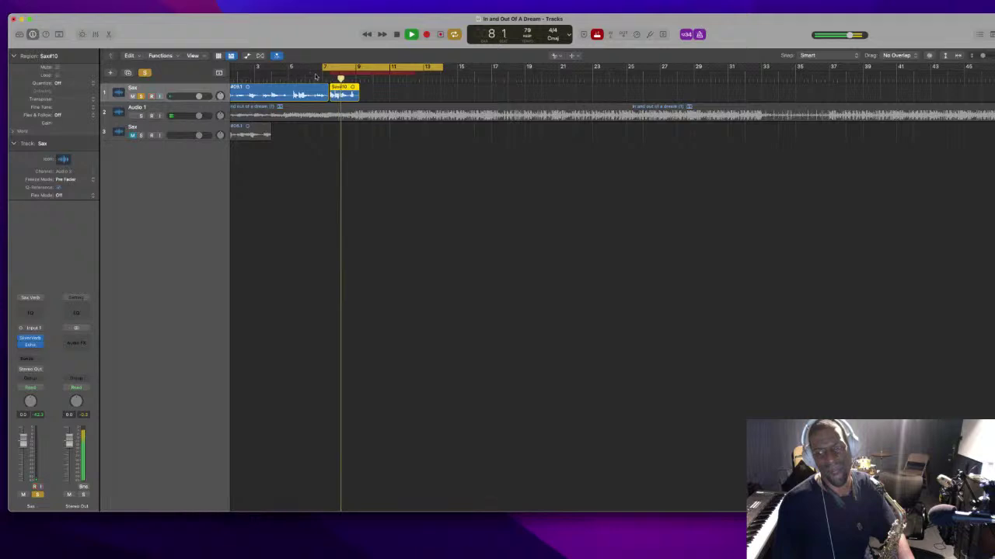
{"action": "key", "text": "super+Right"}
{"action": "key", "text": "super+Right"}
{"action": "key", "text": "super+Right"}
{"action": "key", "text": "super+Right"}
{"action": "key", "text": "super+Right"}
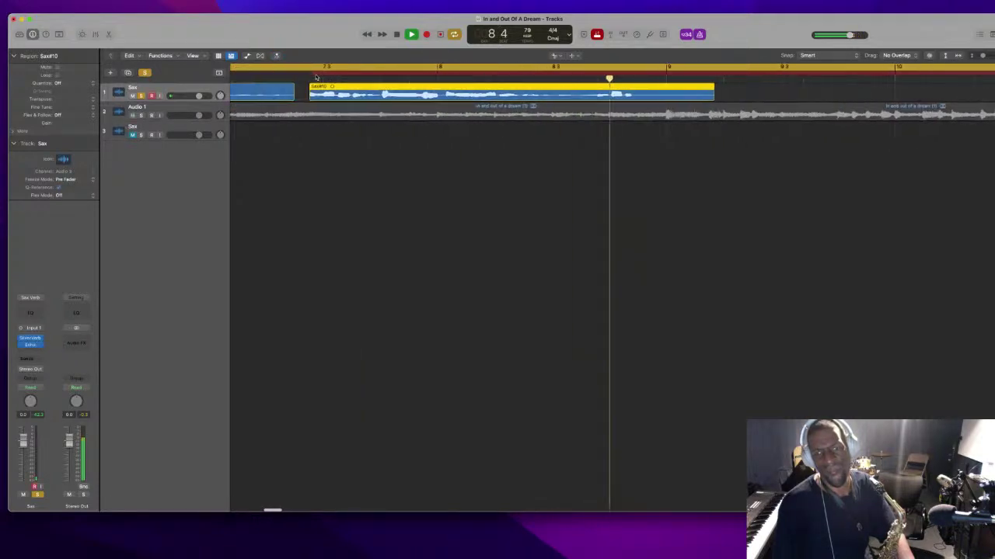
{"action": "key", "text": "space"}
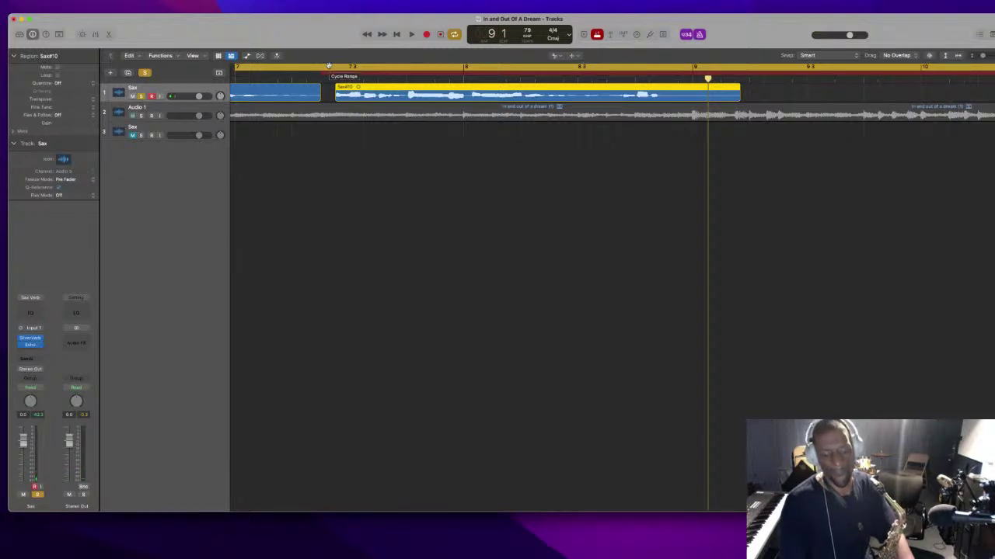
Delete the punched-in take, unsolo the Sax track and record another sax take from the punch-in point
{"action": "key", "text": "Return"}
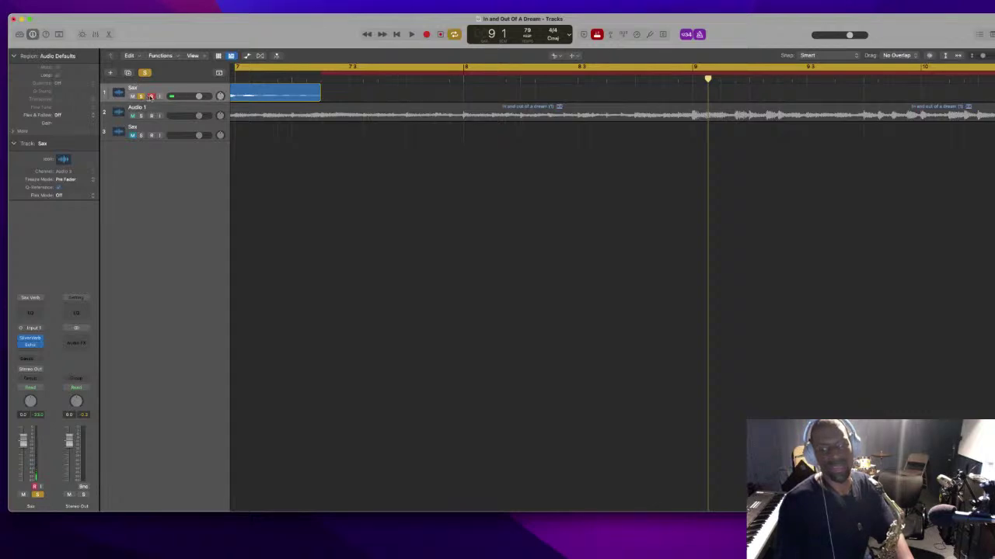
{"action": "left_click", "coordinate": [141, 96]}
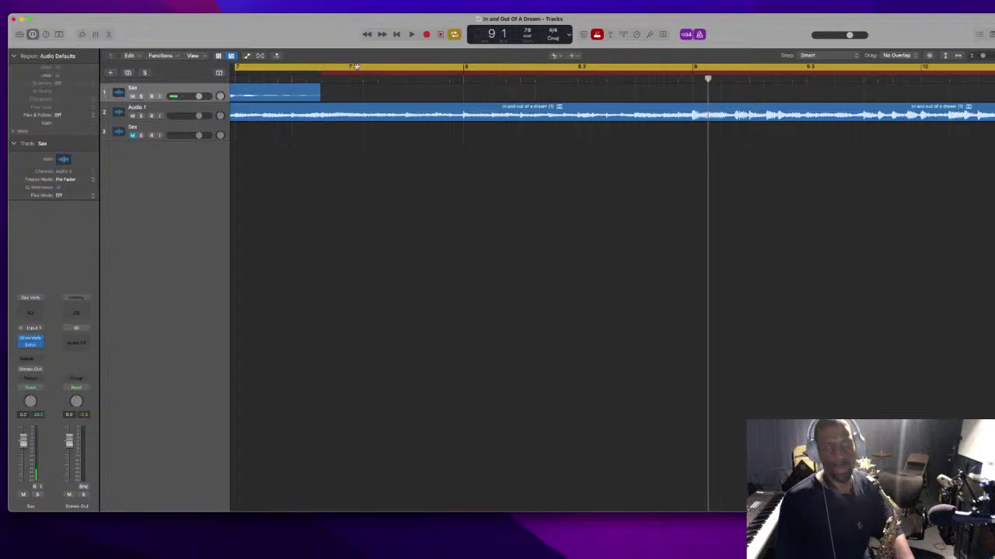
{"action": "key", "text": "space"}
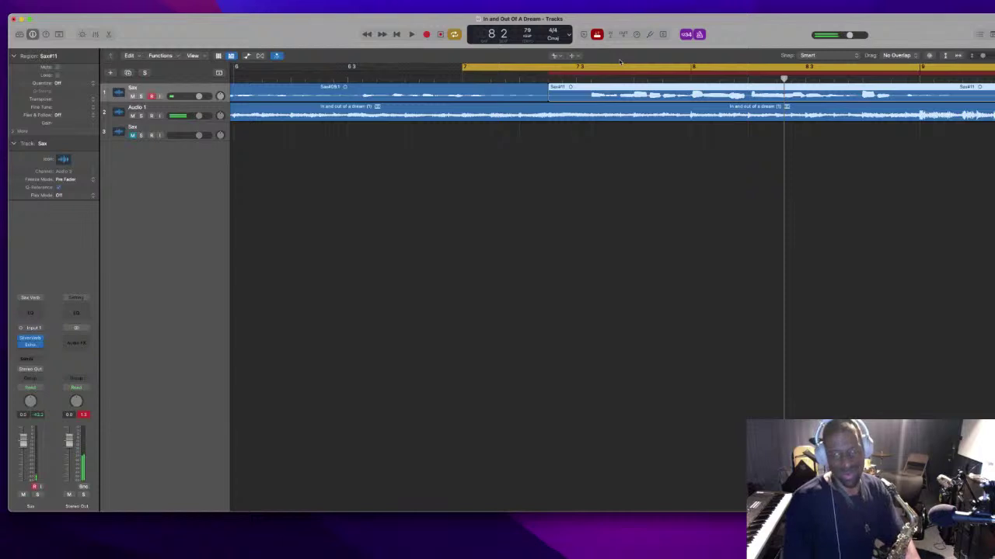
Delete the second punched-in take and record a new one from about beat 2 of bar 7 to early bar 9
{"action": "key", "text": "Delete"}
{"action": "key", "text": "Return"}
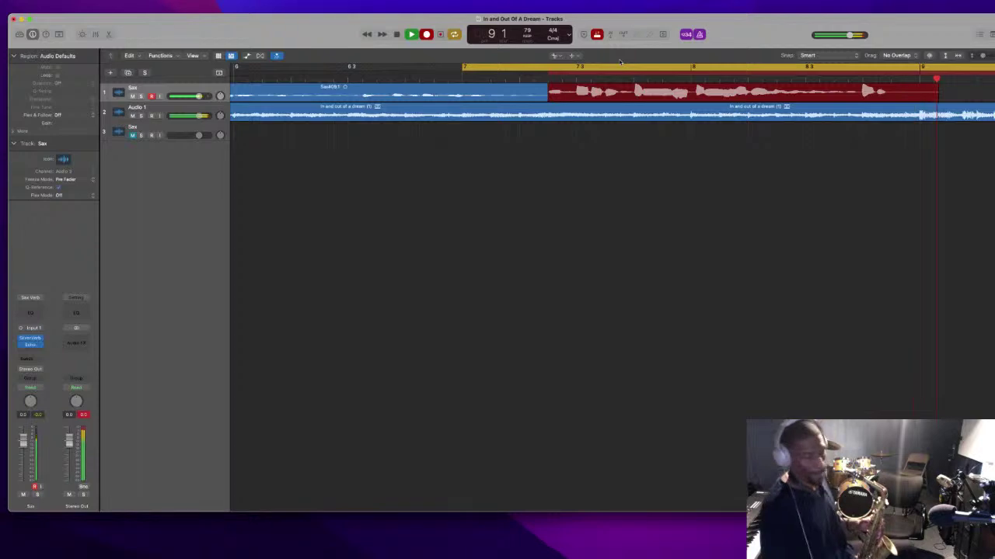
{"action": "key", "text": "space"}
Play back the new punched-in take, replay the whole sax part from bar 1, and stop at beat 2 of bar 9
{"action": "key", "text": "space"}
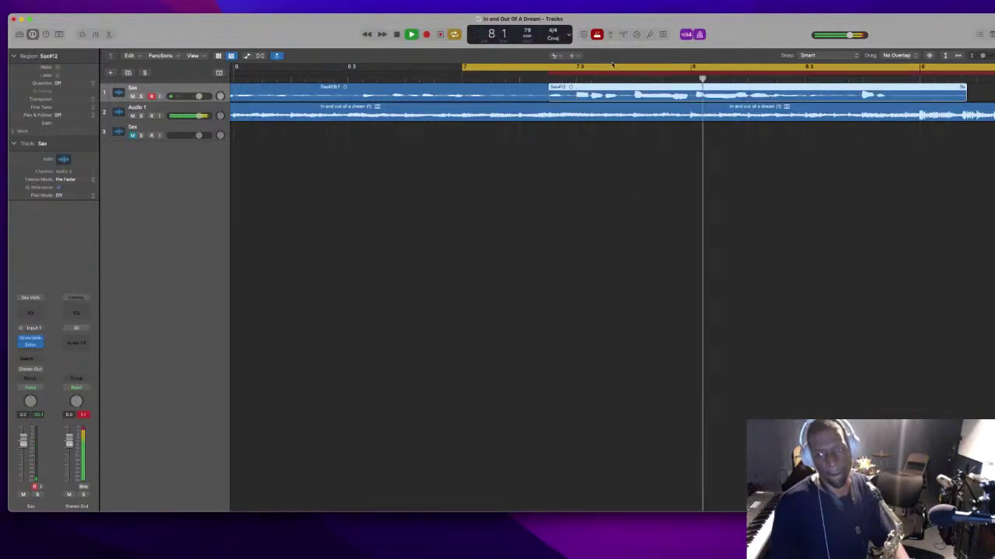
{"action": "key", "text": "super+Left"}
{"action": "key", "text": "super+Left"}
{"action": "key", "text": "super+Left"}
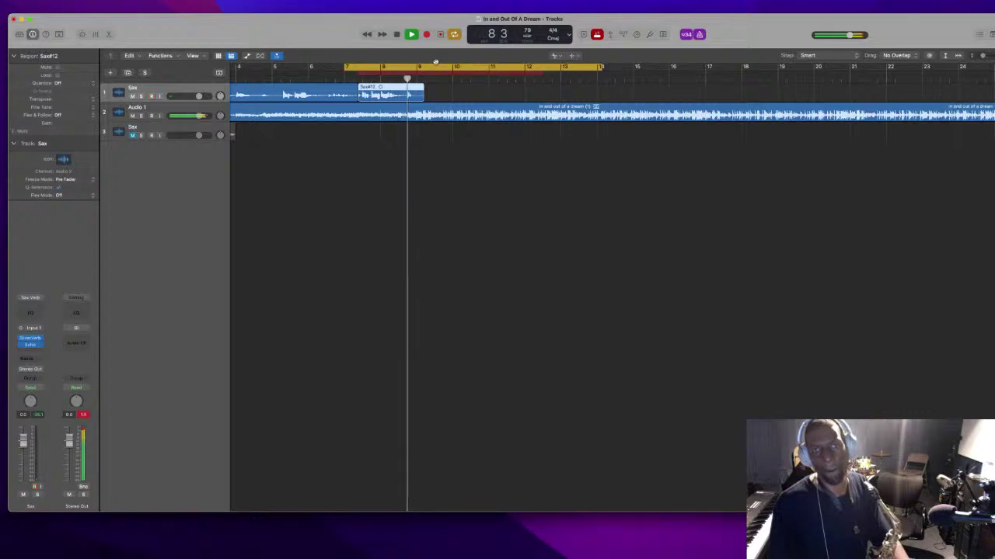
{"action": "scroll", "coordinate": [398, 67], "scroll_direction": "left", "scroll_amount": 5}
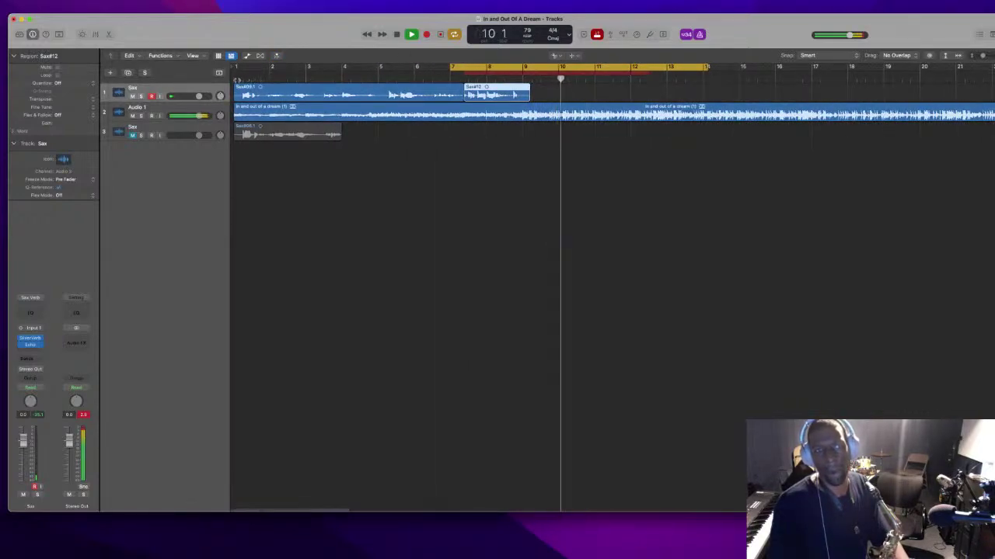
{"action": "key", "text": "Return"}
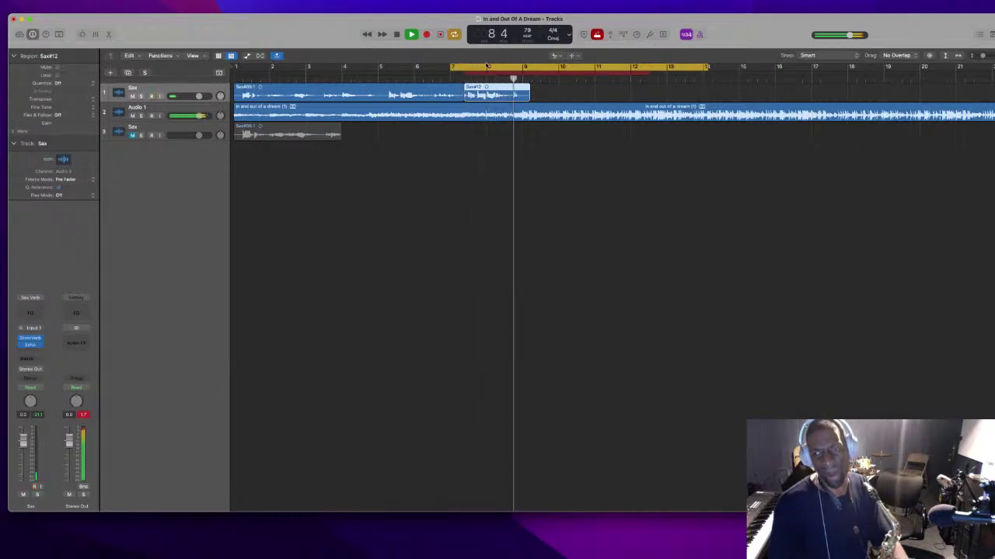
{"action": "key", "text": "space"}
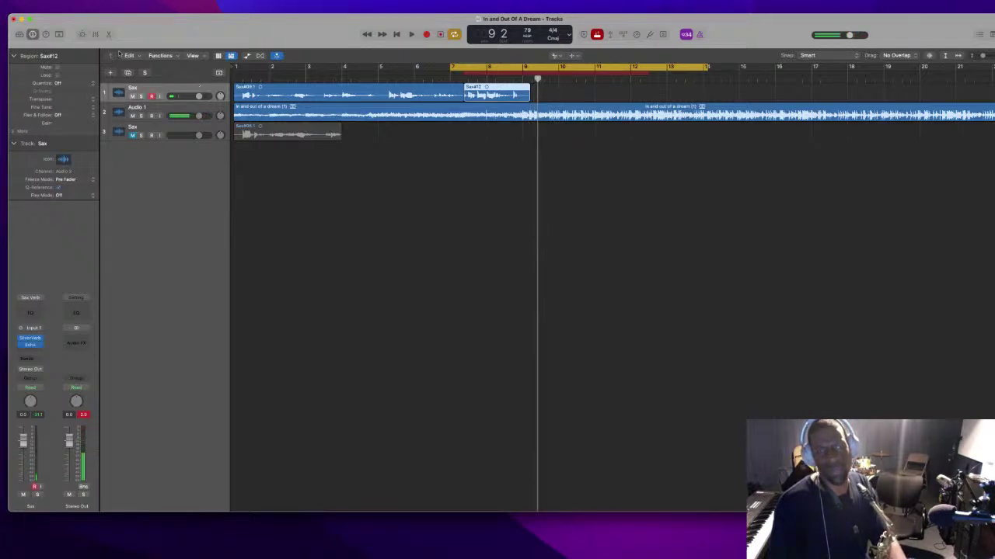
Add another Sax track with duplicate settings below the top Sax track and start playback from bar 1
{"action": "left_click", "coordinate": [127, 73]}
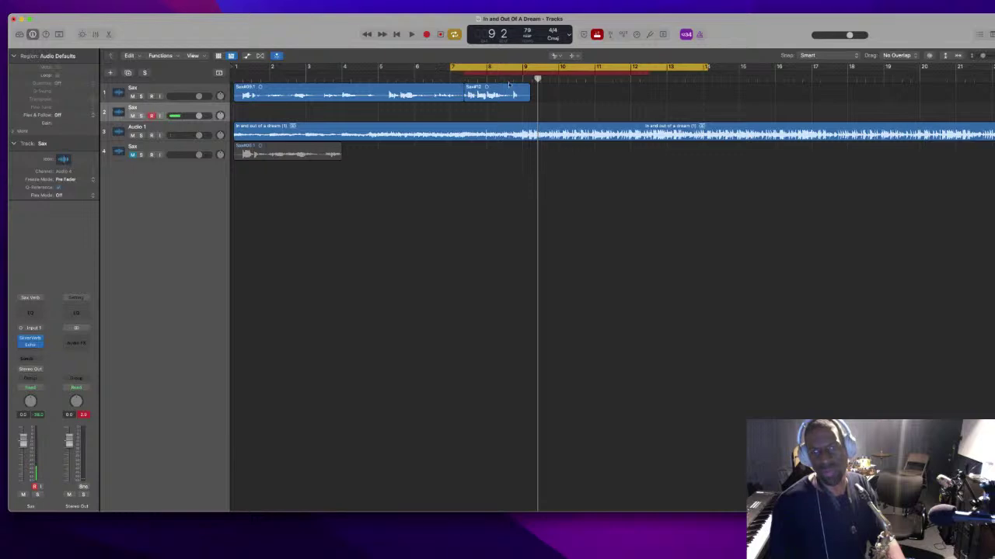
{"action": "key", "text": "Return"}
{"action": "key", "text": "space"}
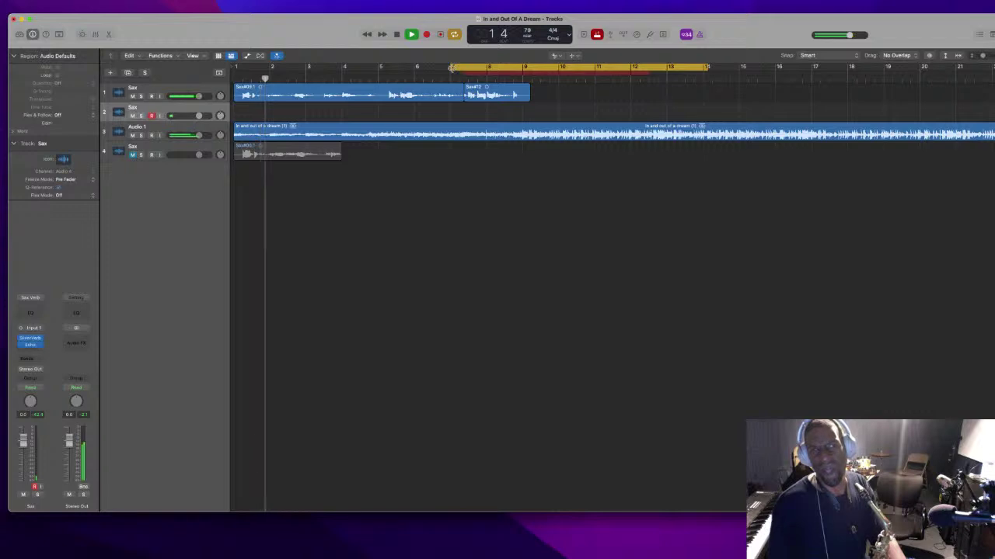
Extend the cycle range to start at bar 1 and set the autopunch range from bar 1 to bar 5
{"action": "left_click_drag", "start_coordinate": [450, 67], "coordinate": [237, 62]}
{"action": "key", "text": "space"}
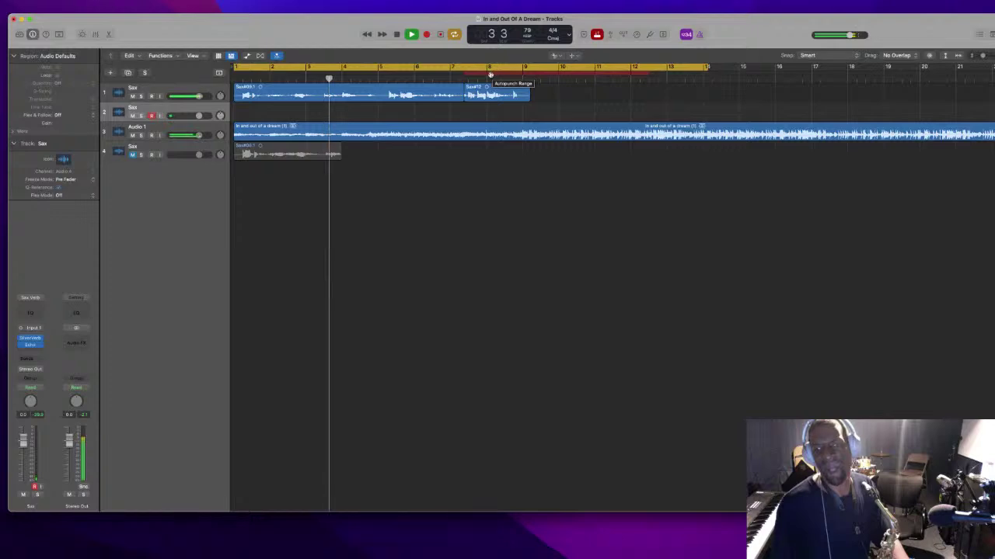
{"action": "left_click_drag", "start_coordinate": [490, 75], "coordinate": [244, 56]}
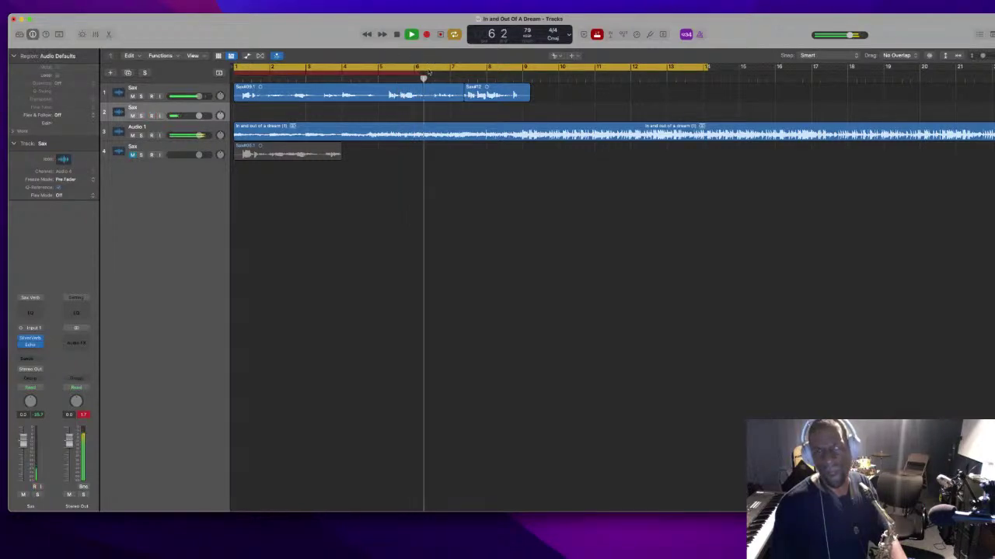
{"action": "left_click_drag", "start_coordinate": [425, 71], "coordinate": [382, 75]}
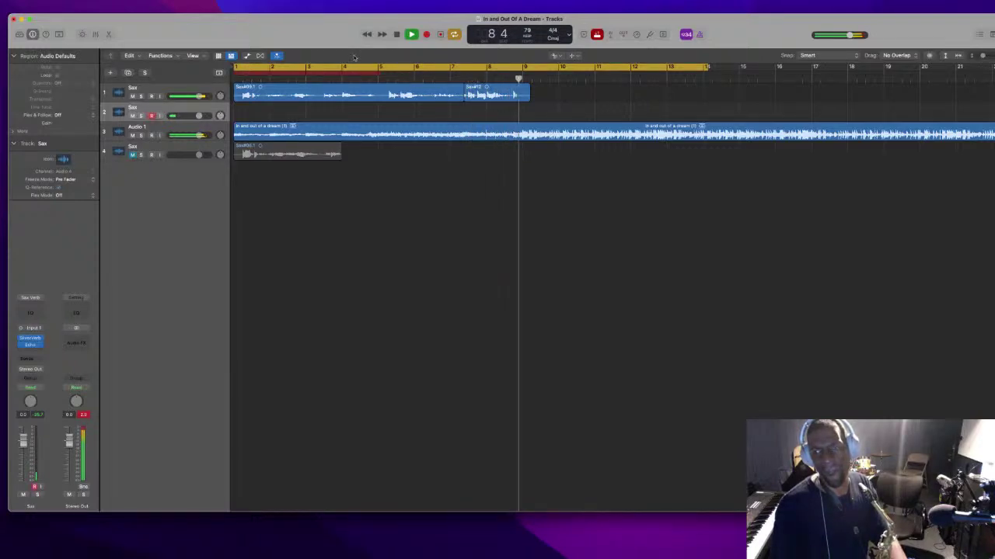
Extend the autopunch range to about bar 10 and rehearse the sax part against playback from bar 1
{"action": "key", "text": "space"}
{"action": "left_click_drag", "start_coordinate": [379, 76], "coordinate": [557, 70]}
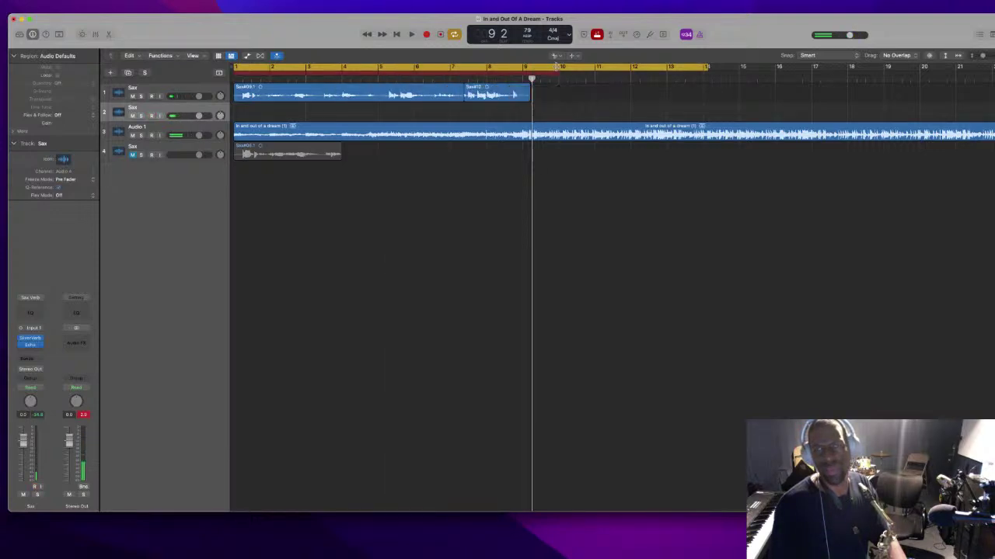
{"action": "key", "text": "Return"}
{"action": "key", "text": "space"}
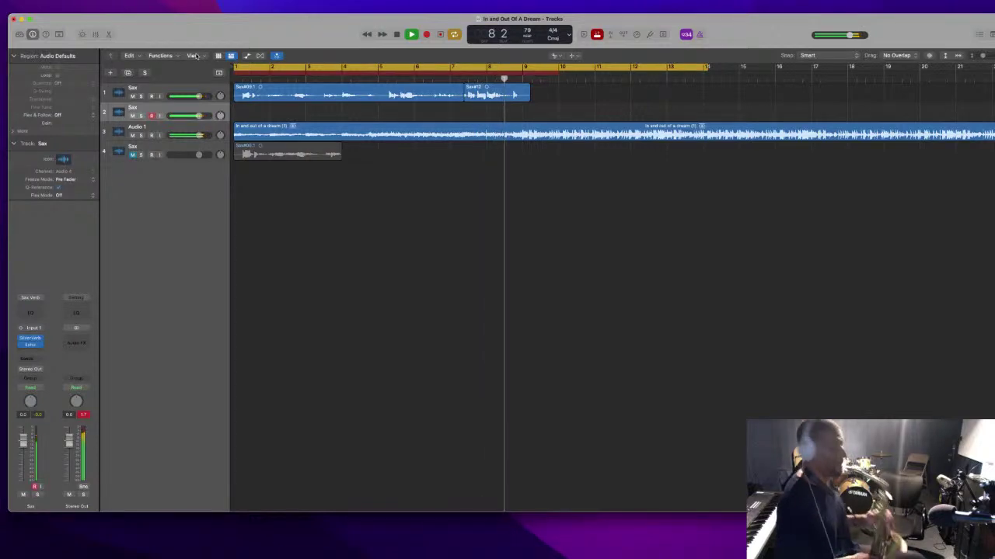
{"action": "key", "text": "Return"}
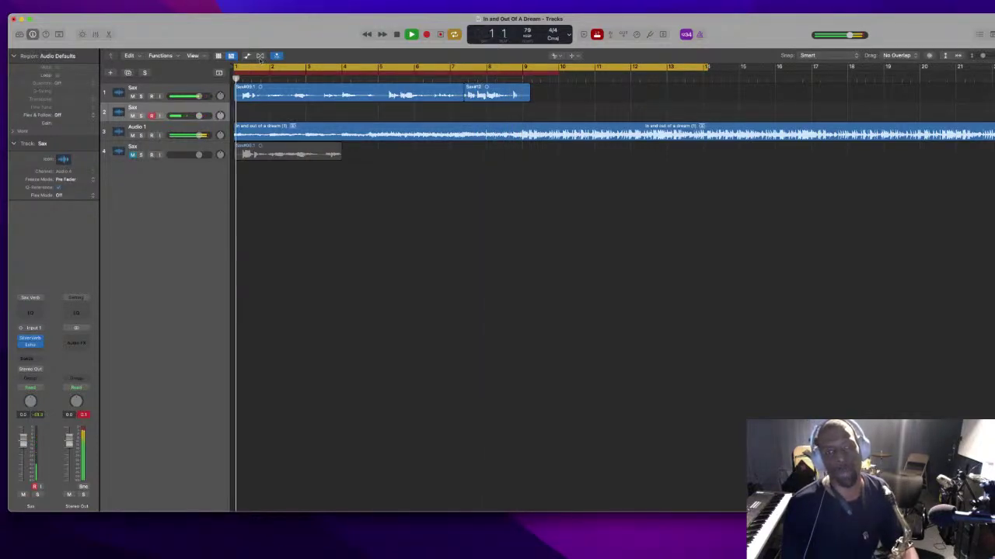
{"action": "key", "text": "space"}
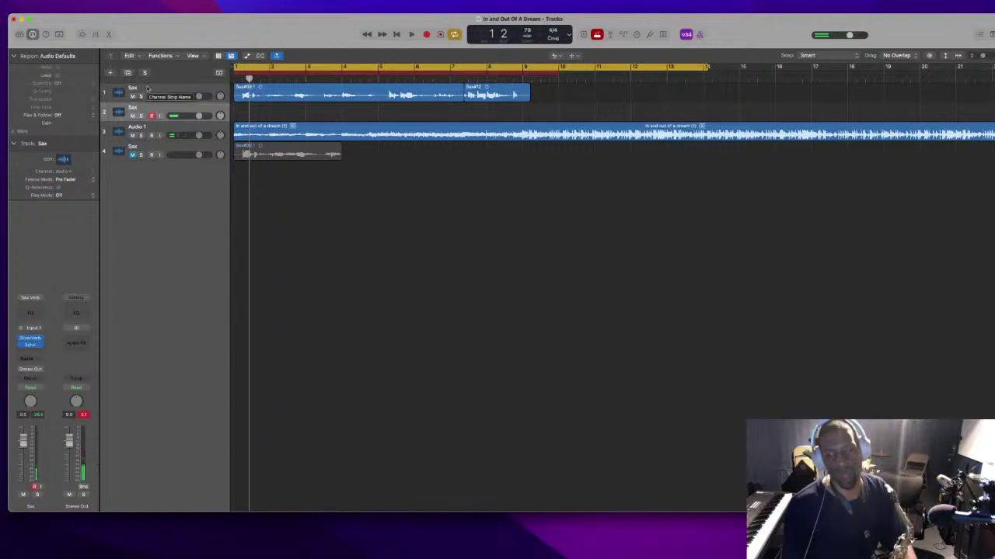
Record a take on the second Sax track from bar 1 to beat 2 of bar 3 and start its playback
{"action": "key", "text": "r"}
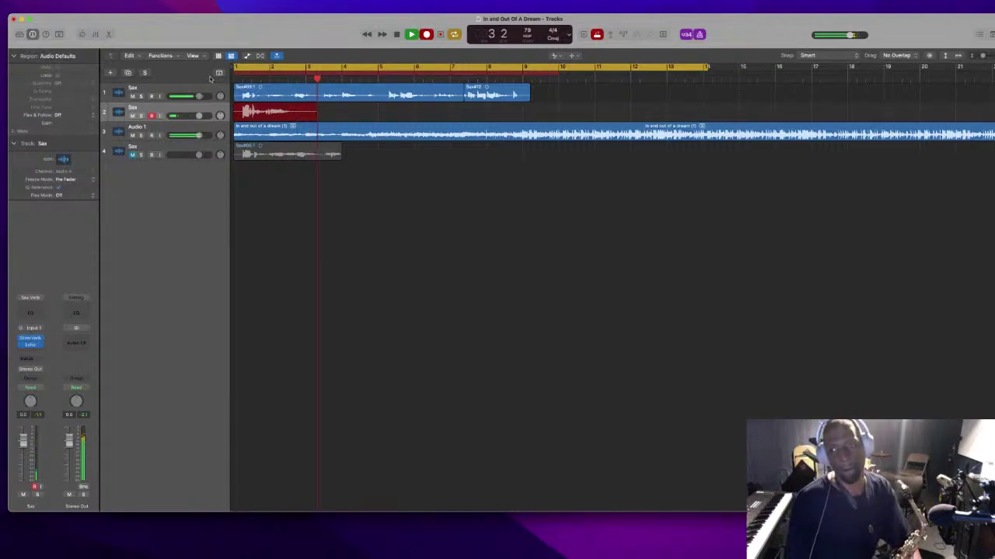
{"action": "key", "text": "space"}
{"action": "key", "text": "space"}
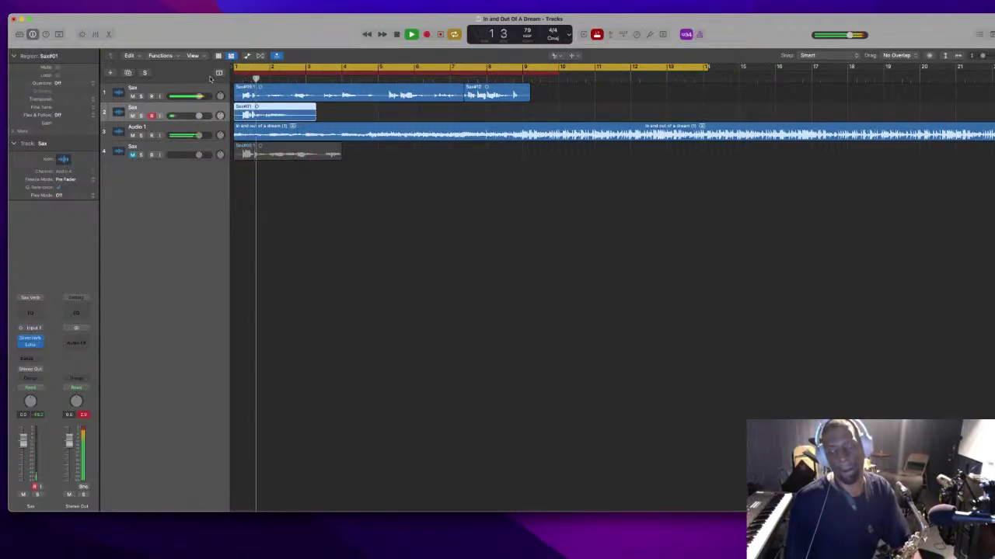
Listen to the new take with the top Sax track muted, and again with that track unmuted
{"action": "left_click", "coordinate": [134, 96]}
{"action": "key", "text": "space"}
{"action": "key", "text": "space"}
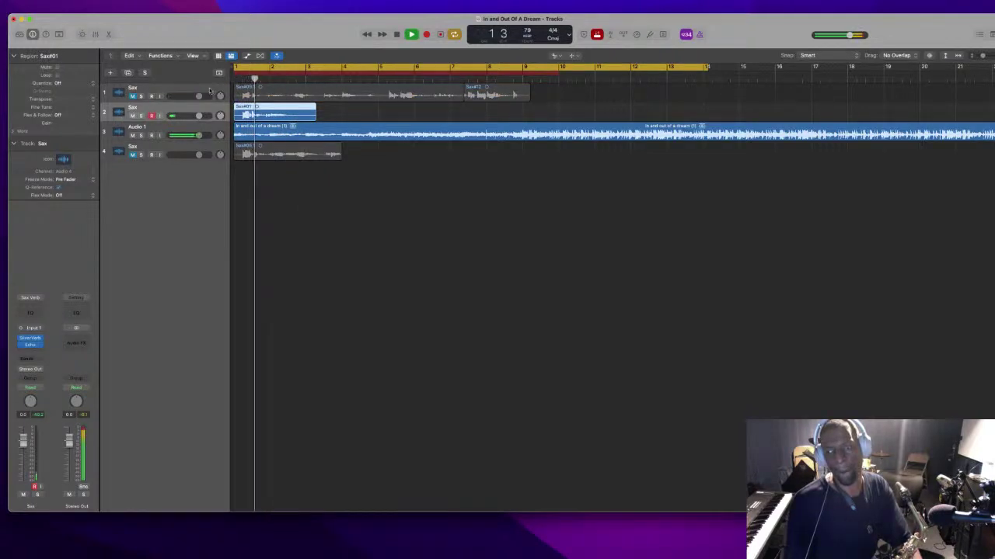
{"action": "left_click", "coordinate": [133, 97]}
{"action": "key", "text": "space"}
{"action": "key", "text": "space"}
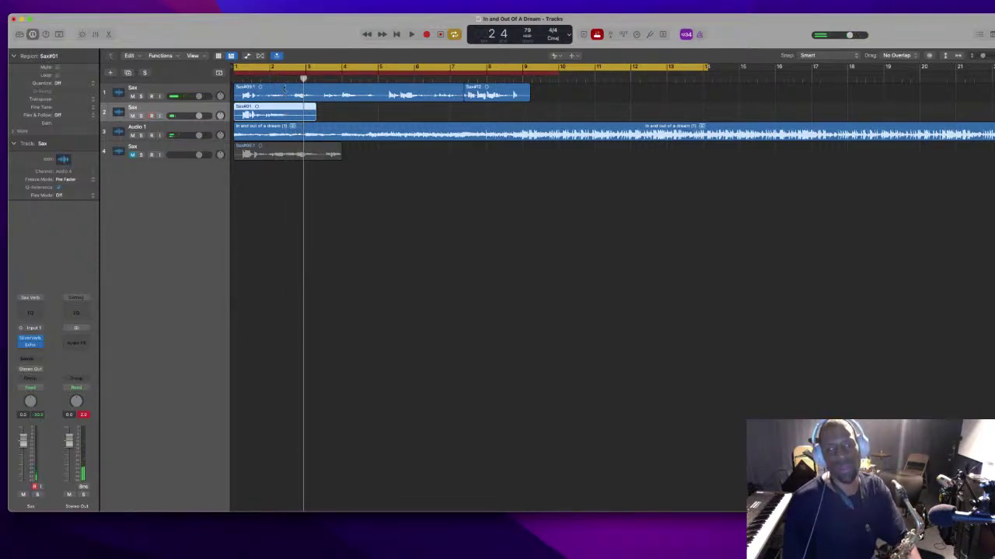
{"action": "key", "text": "space"}
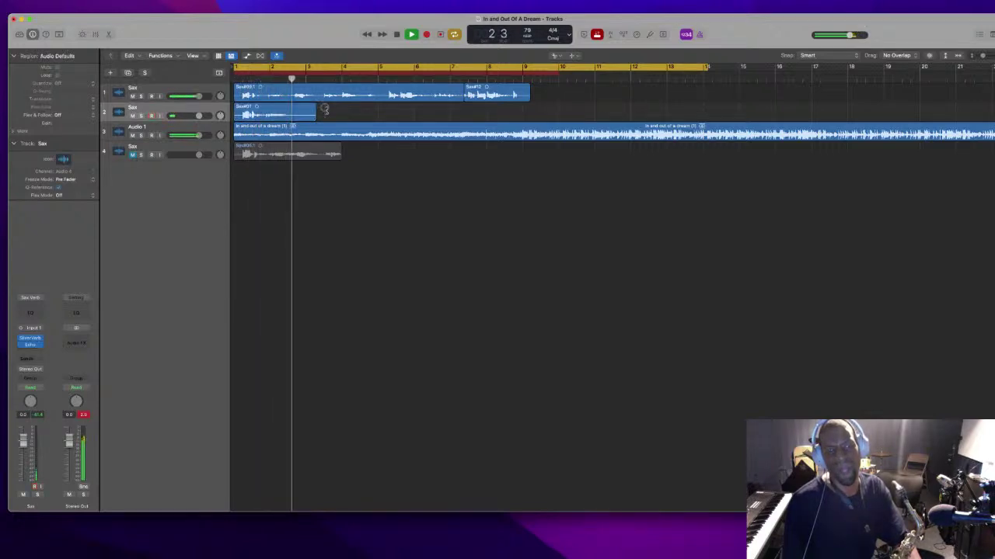
{"action": "key", "text": "space"}
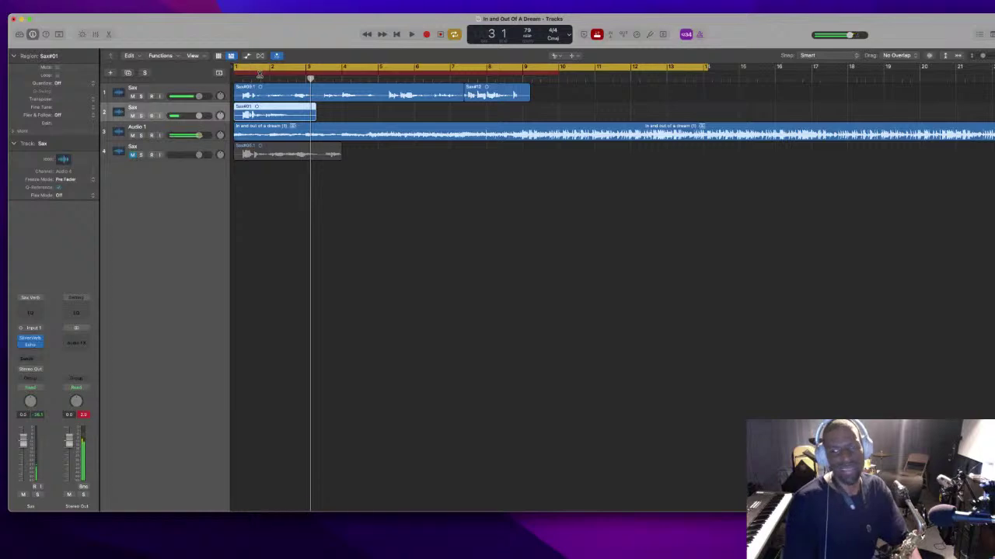
Delete the take on the second Sax track and record a new one from bar 1 to beat 2 of bar 4
{"action": "key", "text": "Delete"}
{"action": "key", "text": "Return"}
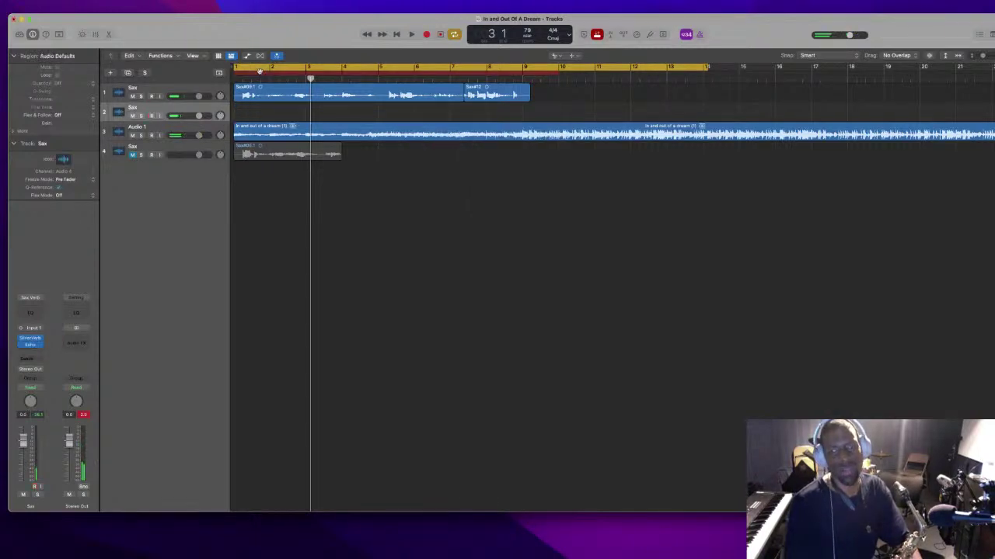
{"action": "key", "text": "Return"}
{"action": "key", "text": "space"}
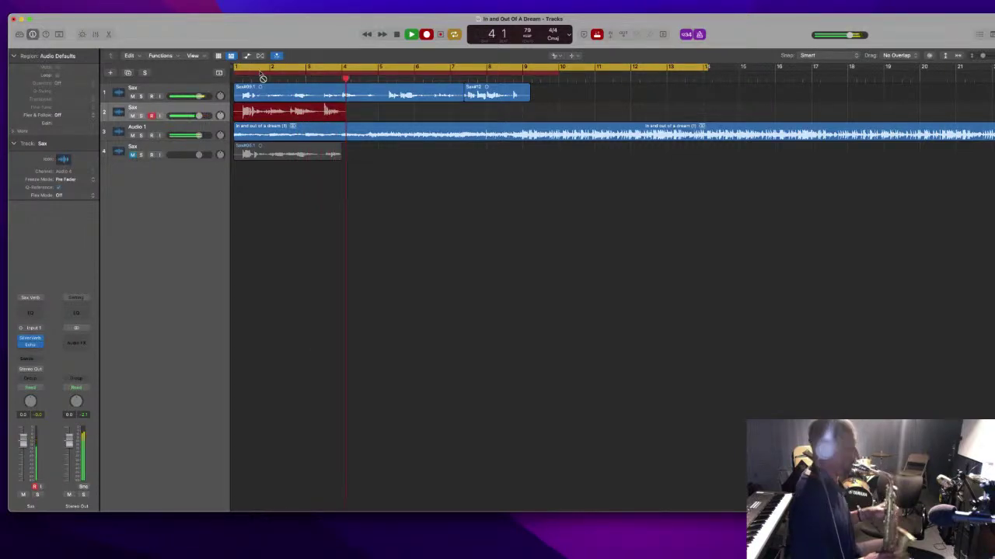
{"action": "key", "text": "space"}
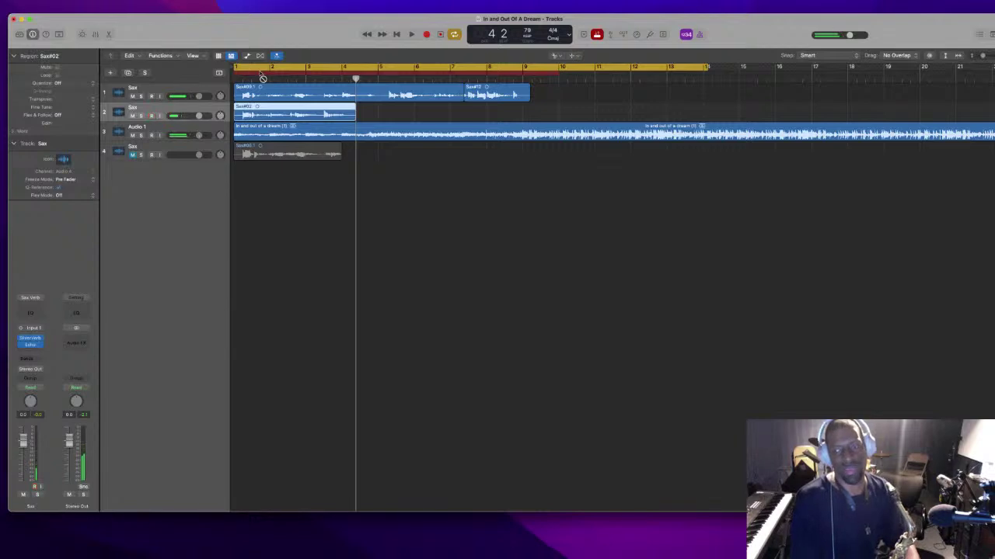
Play back the new take, try splitting it with the Scissors tool near the end of beat 1 in bar 3, and undo the split
{"action": "key", "text": "Return"}
{"action": "key", "text": "space"}
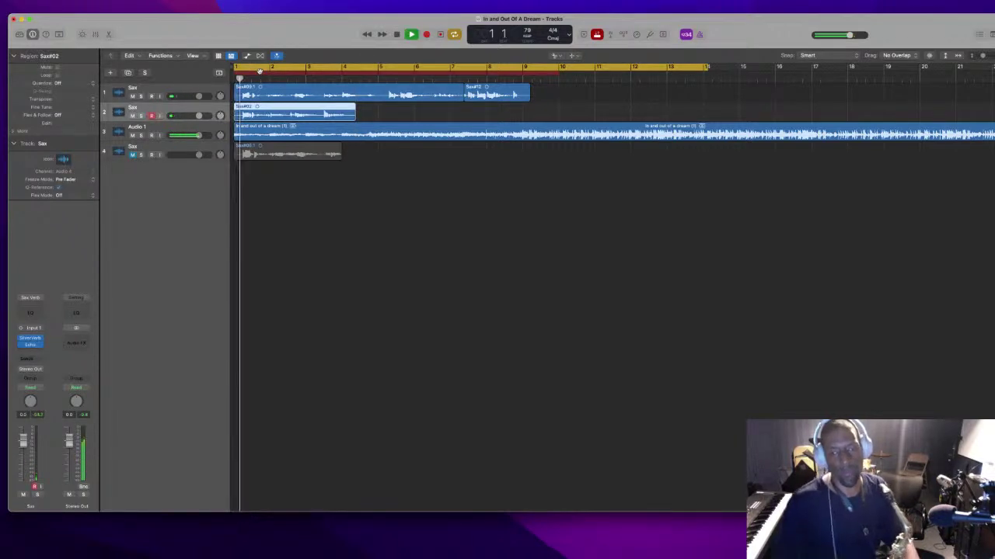
{"action": "key", "text": "t"}
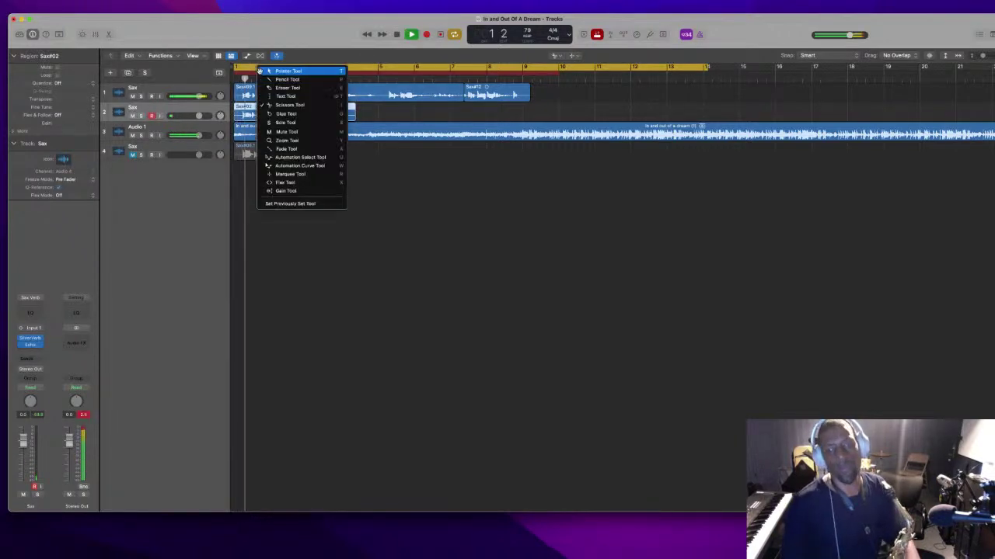
{"action": "left_click", "coordinate": [284, 104]}
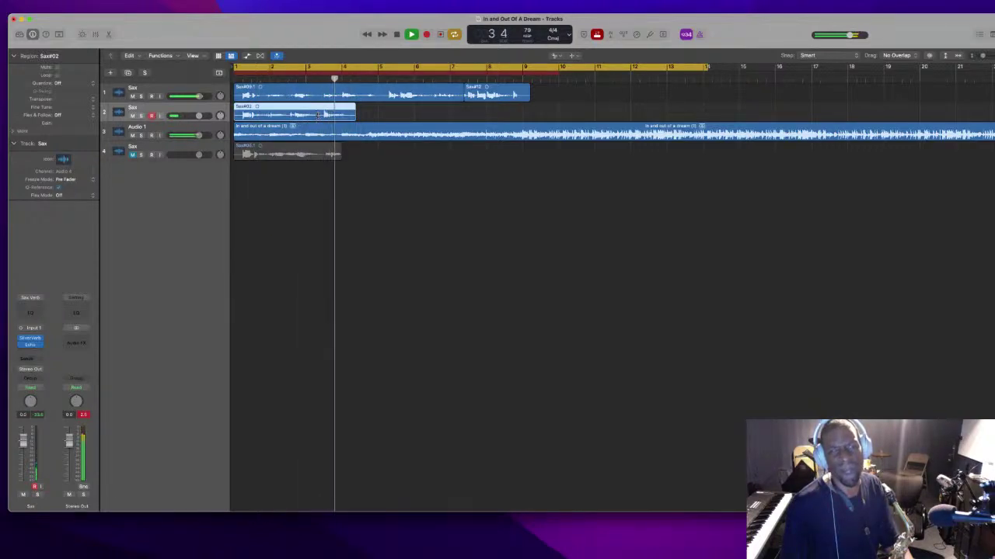
{"action": "left_click", "coordinate": [316, 114]}
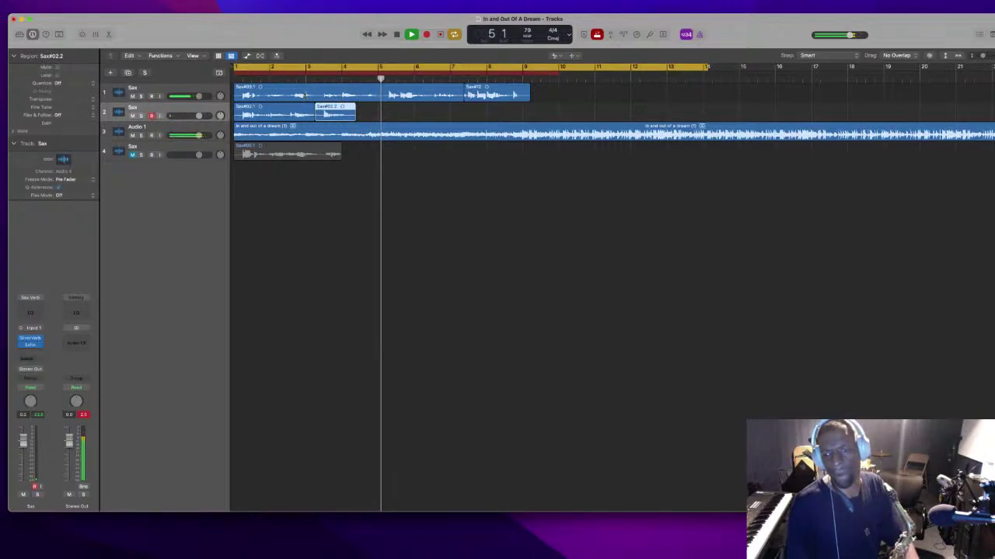
{"action": "key", "text": "space"}
{"action": "key", "text": "super+Right"}
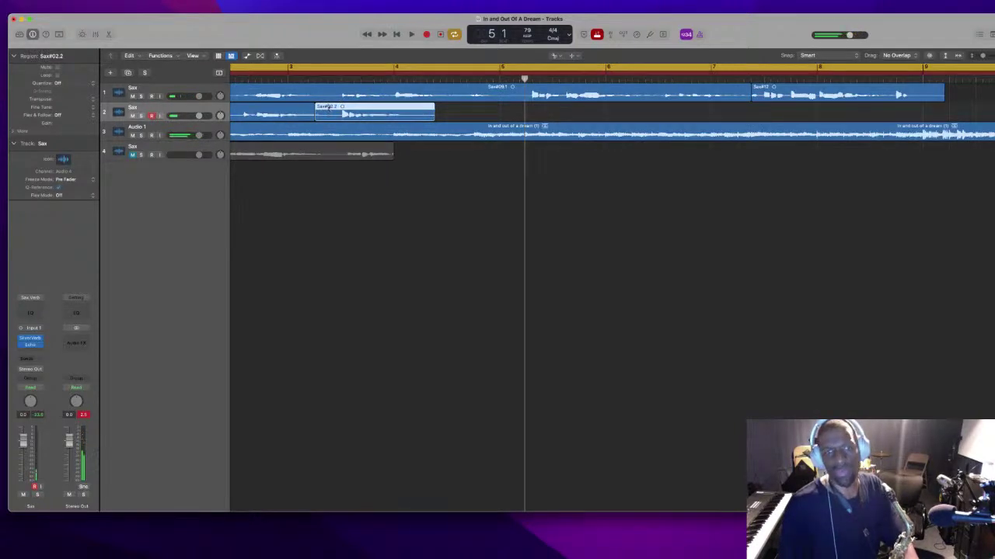
{"action": "key", "text": "super+z"}
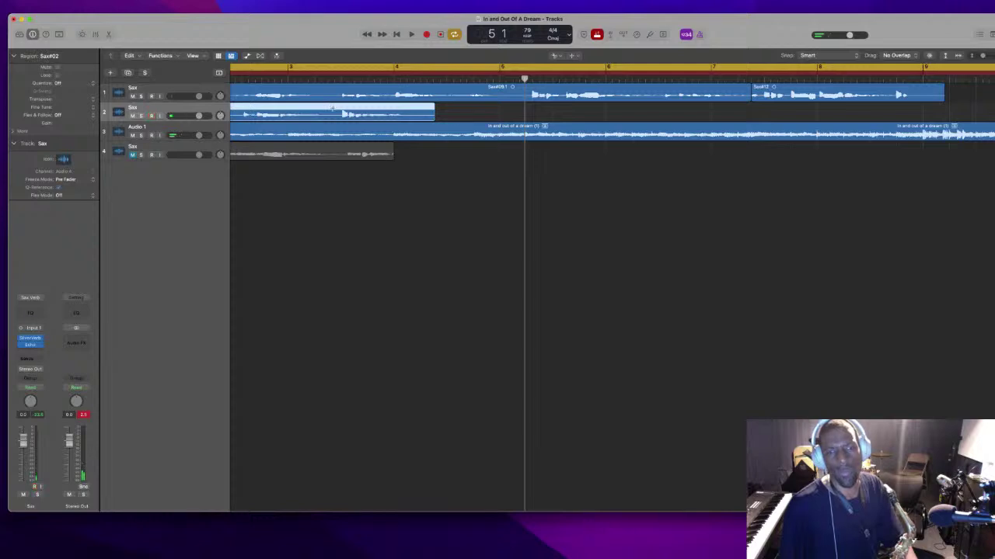
Split the new take late in beat 2 of bar 3 and delete the part after the cut
{"action": "left_click", "coordinate": [334, 113]}
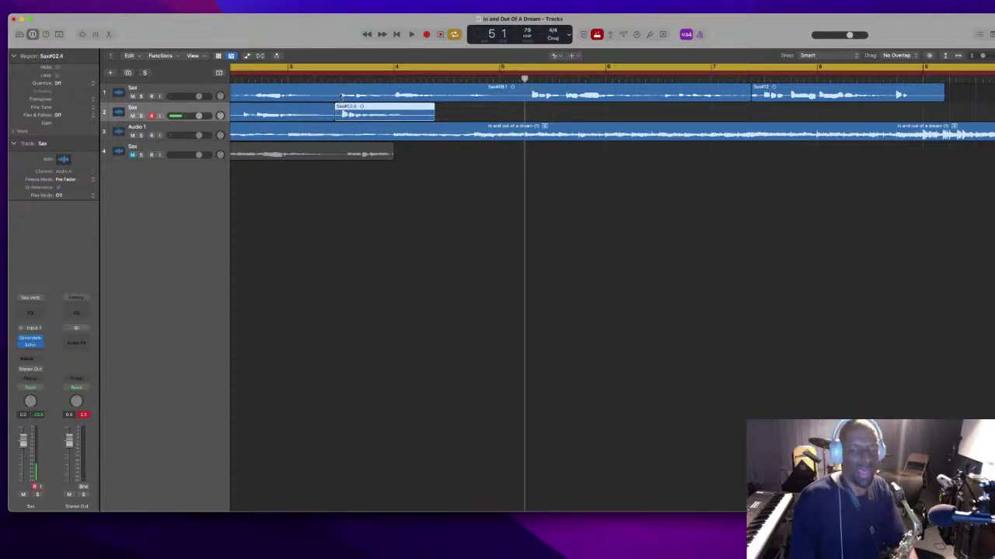
{"action": "key", "text": "Delete"}
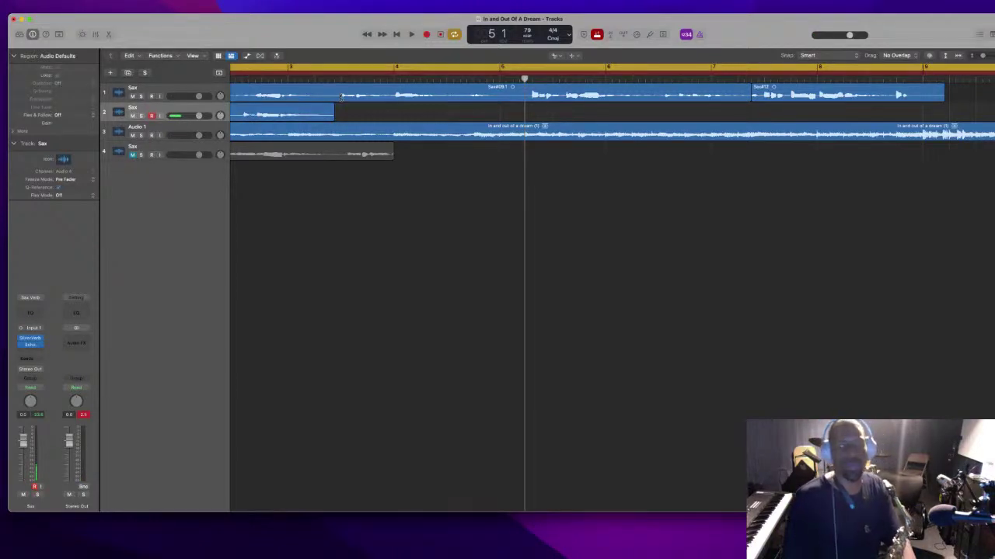
{"action": "key", "text": "t"}
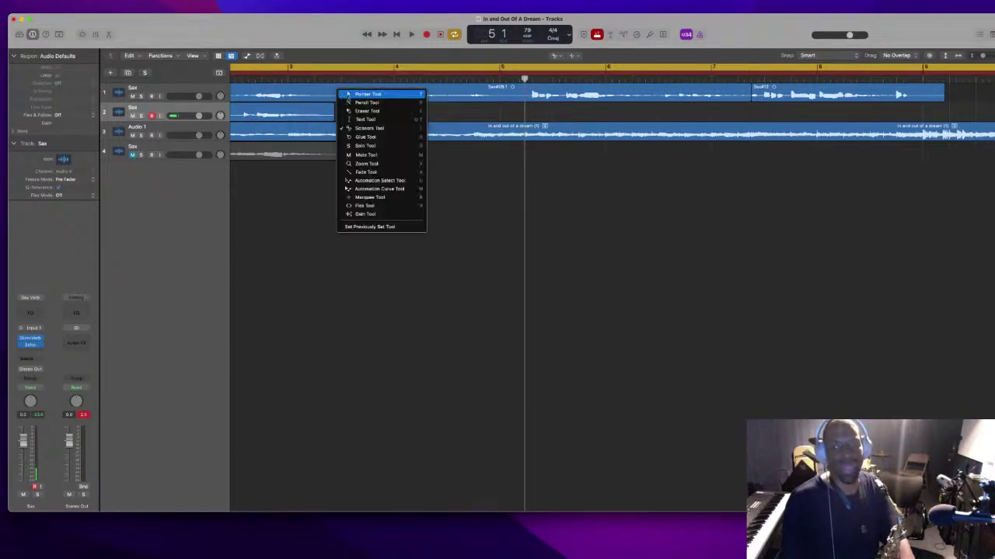
{"action": "left_click", "coordinate": [359, 94]}
Place the playhead in beat 2 of bar 3, split the second Sax track's region there, and delete the short remainder
{"action": "left_click", "coordinate": [331, 81]}
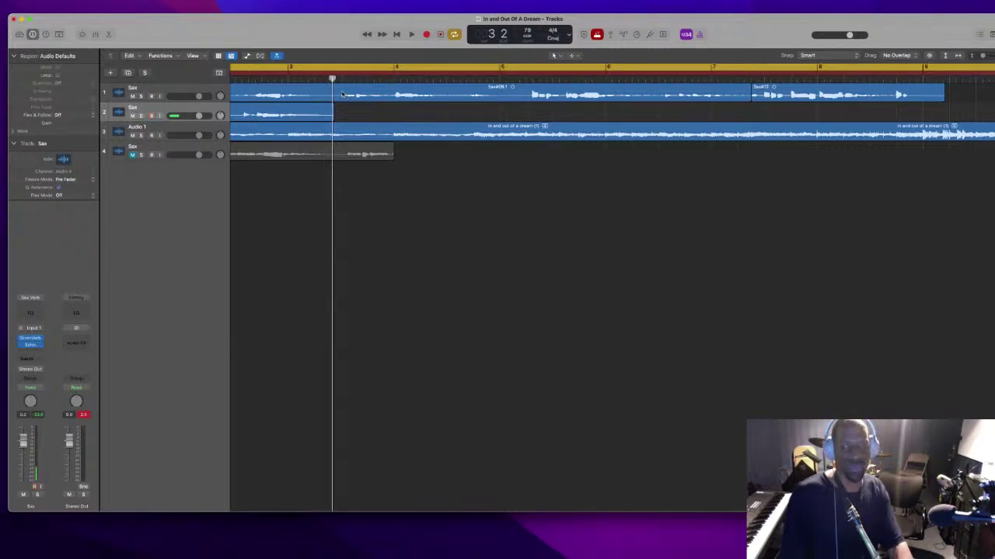
{"action": "key", "text": "super+Right"}
{"action": "key", "text": "super+Right"}
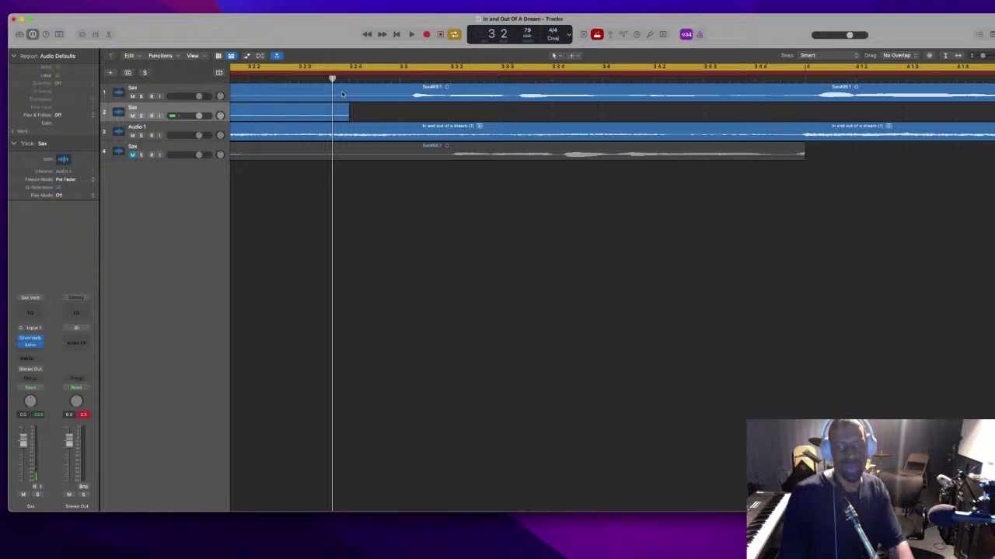
{"action": "key", "text": "t"}
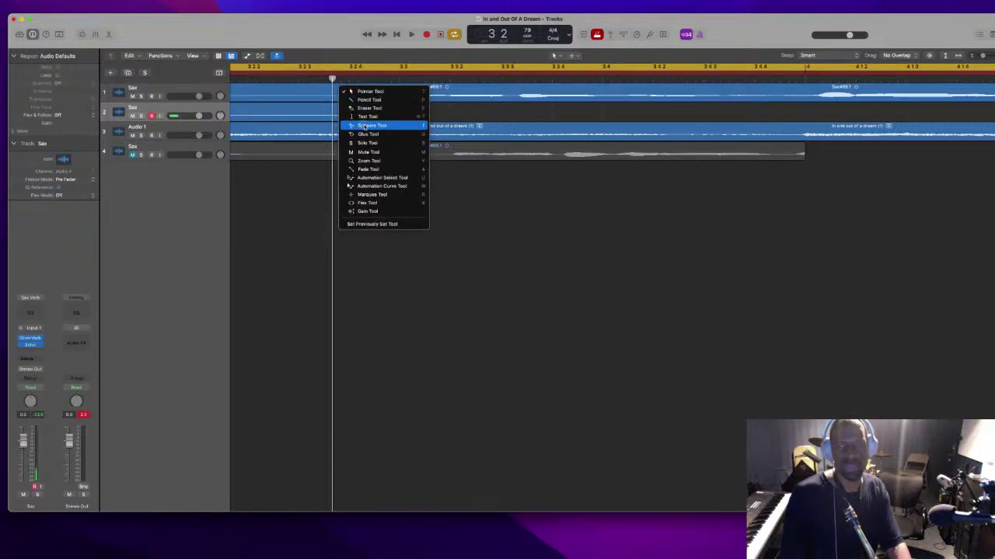
{"action": "left_click", "coordinate": [365, 125]}
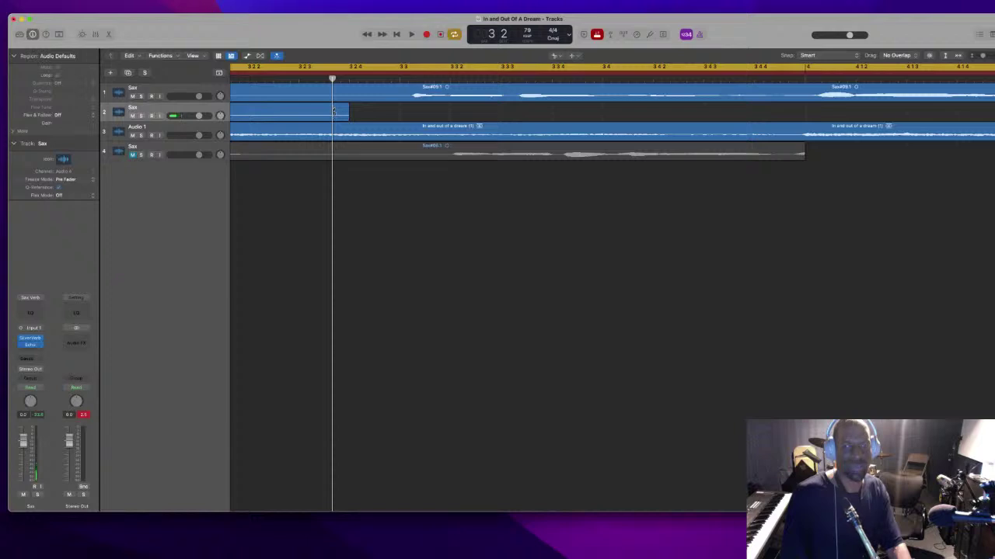
{"action": "left_click", "coordinate": [332, 110]}
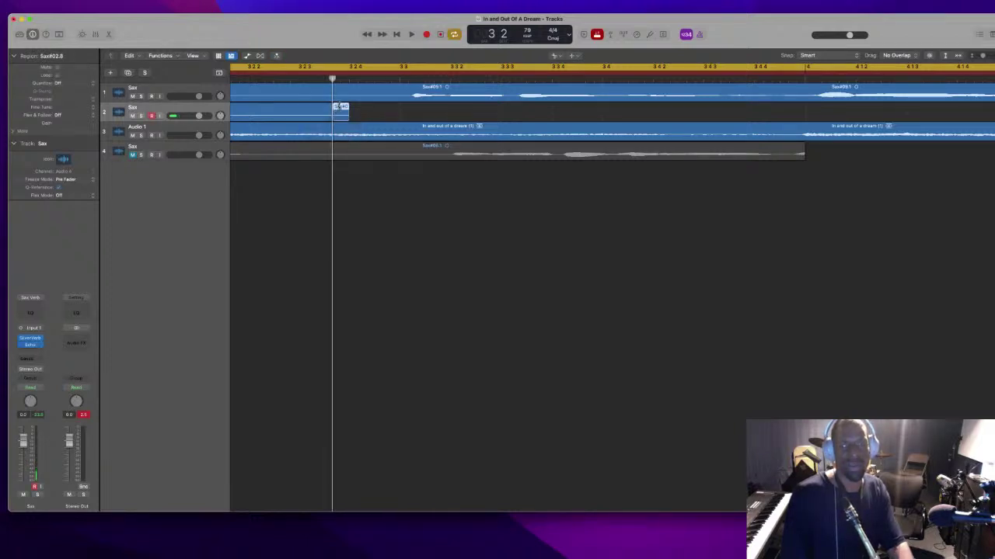
{"action": "key", "text": "Delete"}
{"action": "key", "text": "t"}
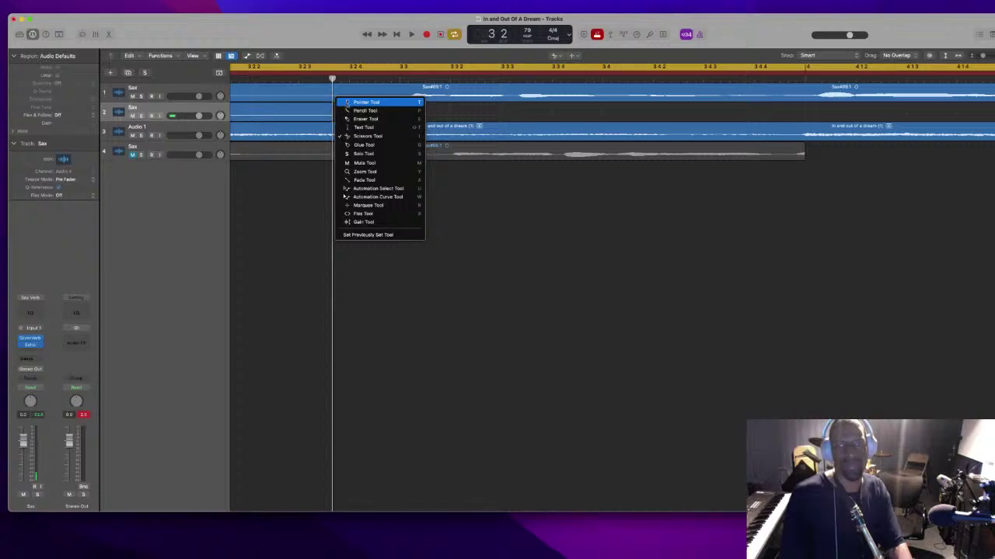
{"action": "left_click", "coordinate": [347, 102]}
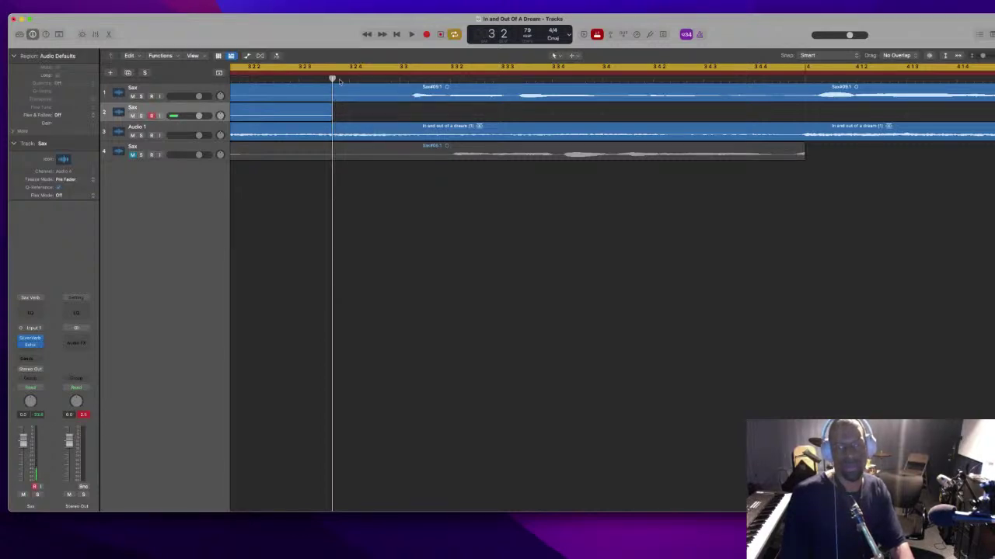
Play back the layered sax parts to check the trimmed take, stopping at beat 4 of bar 4
{"action": "key", "text": "space"}
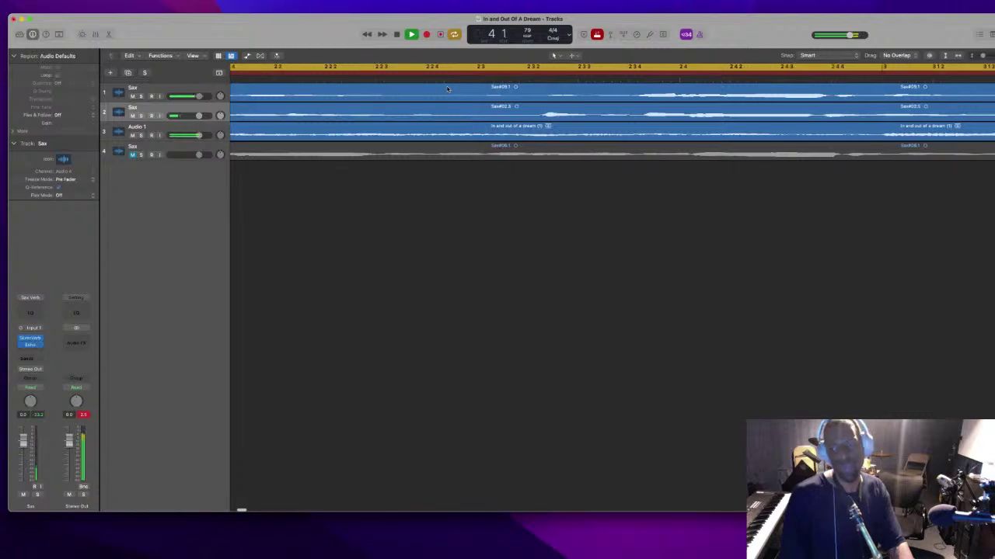
{"action": "key", "text": "super+Left"}
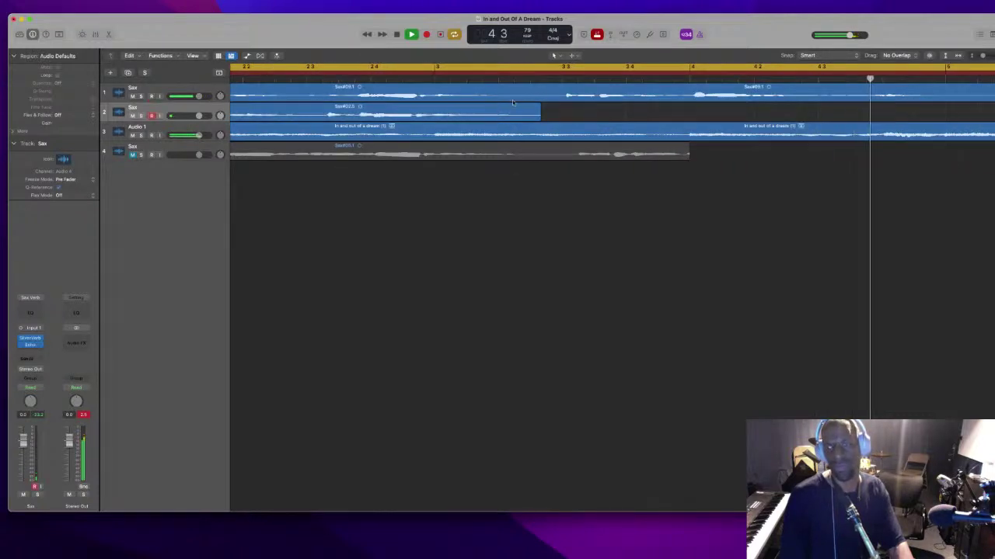
{"action": "key", "text": "space"}
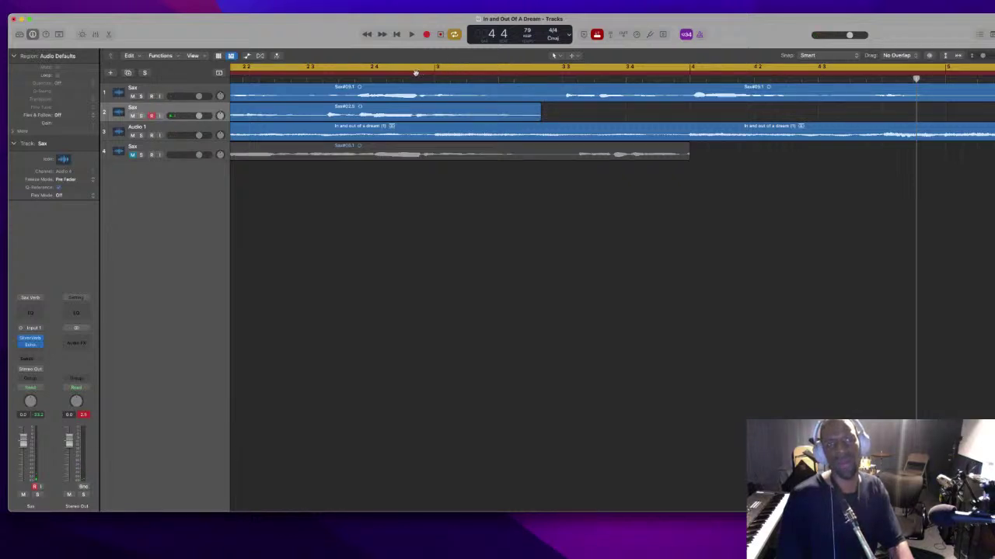
Set the autopunch range from late in beat 1 of bar 1 to about beat 2 of bar 2
{"action": "scroll", "coordinate": [435, 74], "scroll_direction": "left", "scroll_amount": 1}
{"action": "key", "text": "super+Left"}
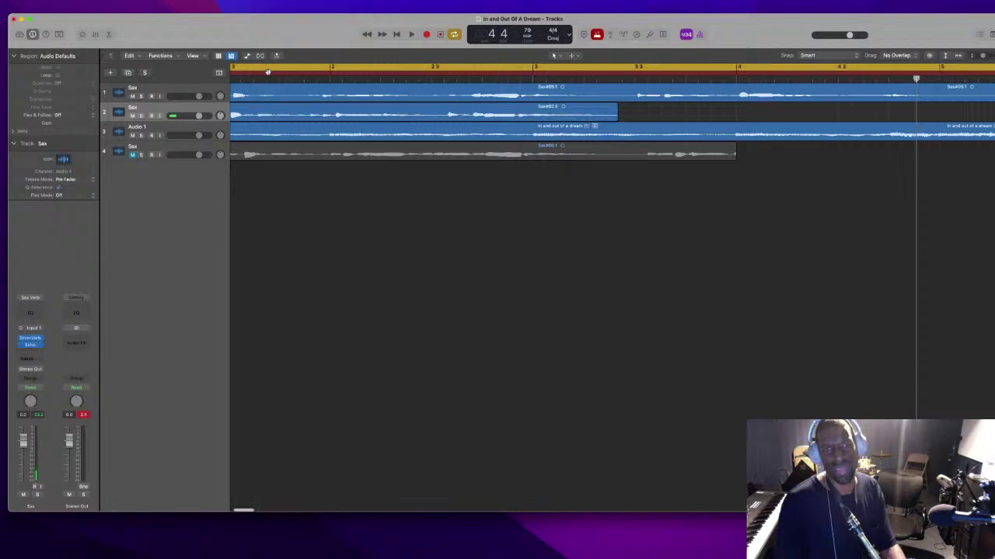
{"action": "scroll", "coordinate": [239, 73], "scroll_direction": "left", "scroll_amount": 5}
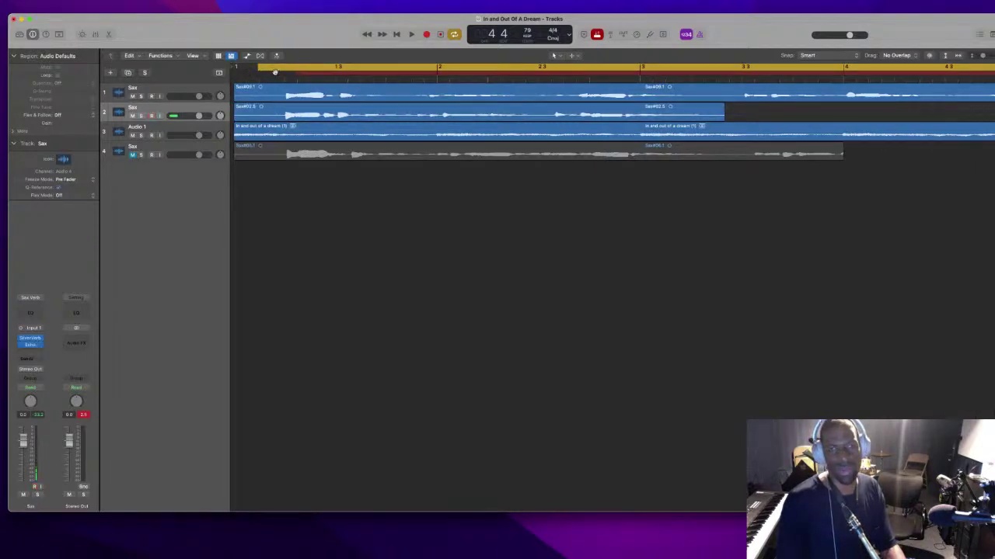
{"action": "left_click_drag", "start_coordinate": [275, 73], "coordinate": [522, 75]}
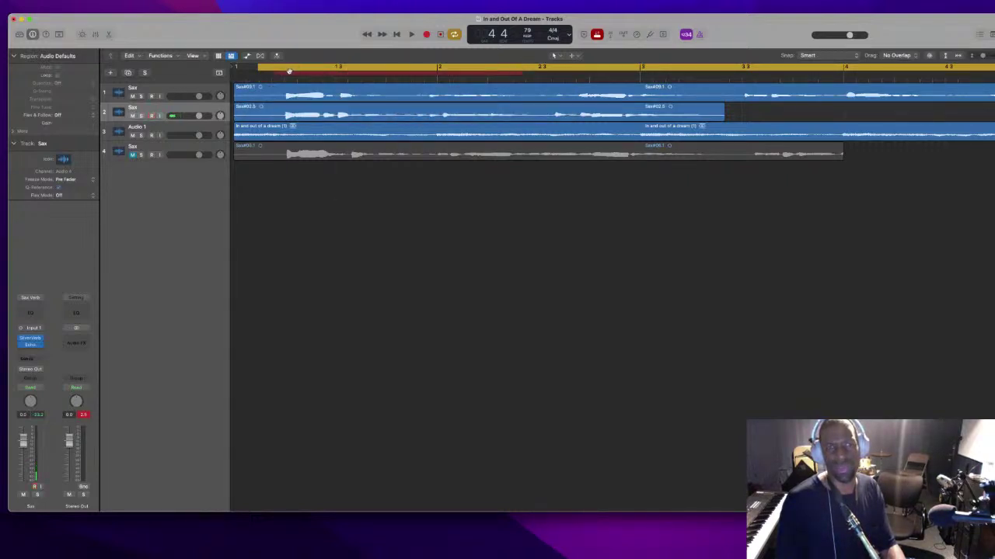
Move the cycle and autopunch ranges to run from bar 3 to late in beat 1 of bar 4, auditioning the passage
{"action": "left_click_drag", "start_coordinate": [288, 71], "coordinate": [428, 67]}
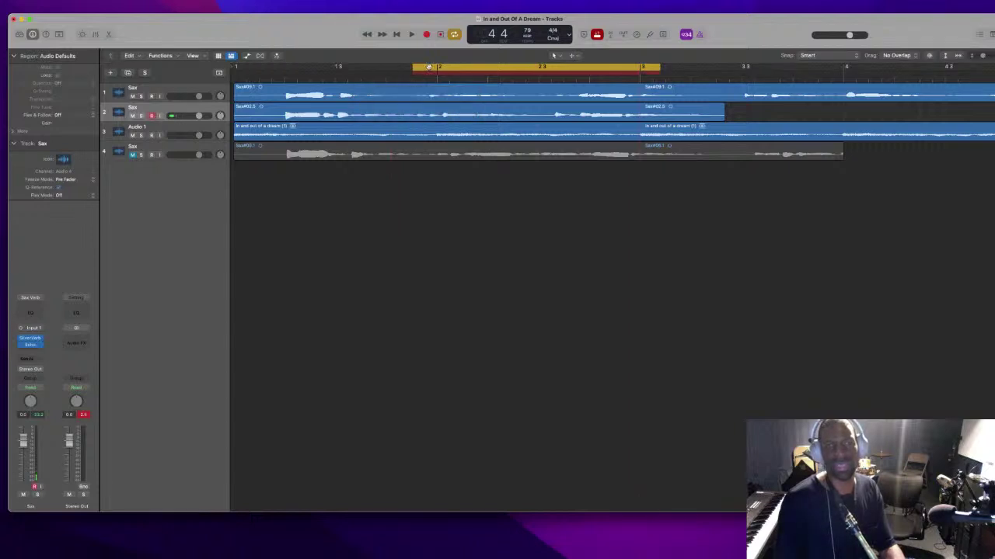
{"action": "key", "text": "super+Left"}
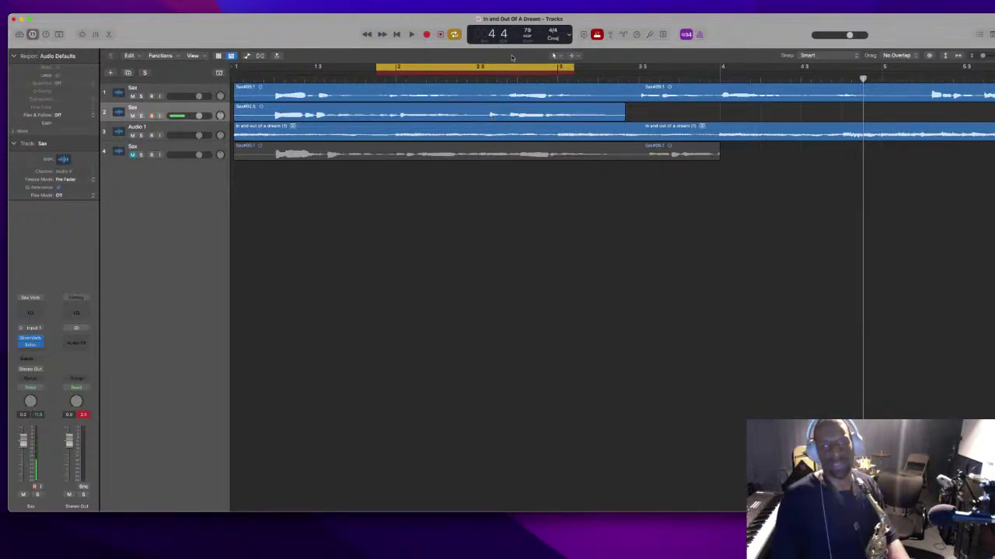
{"action": "key", "text": "space"}
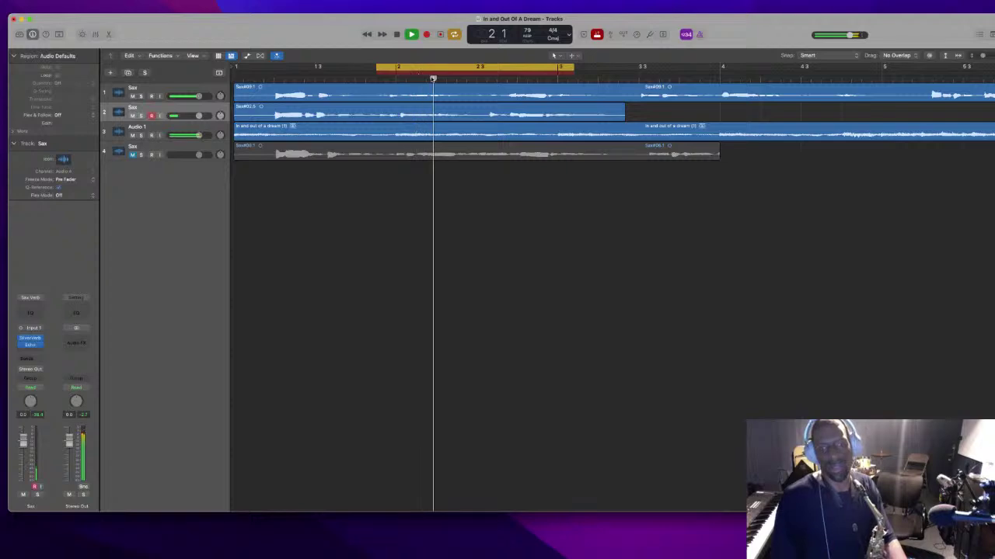
{"action": "left_click_drag", "start_coordinate": [409, 67], "coordinate": [580, 64]}
{"action": "key", "text": "space"}
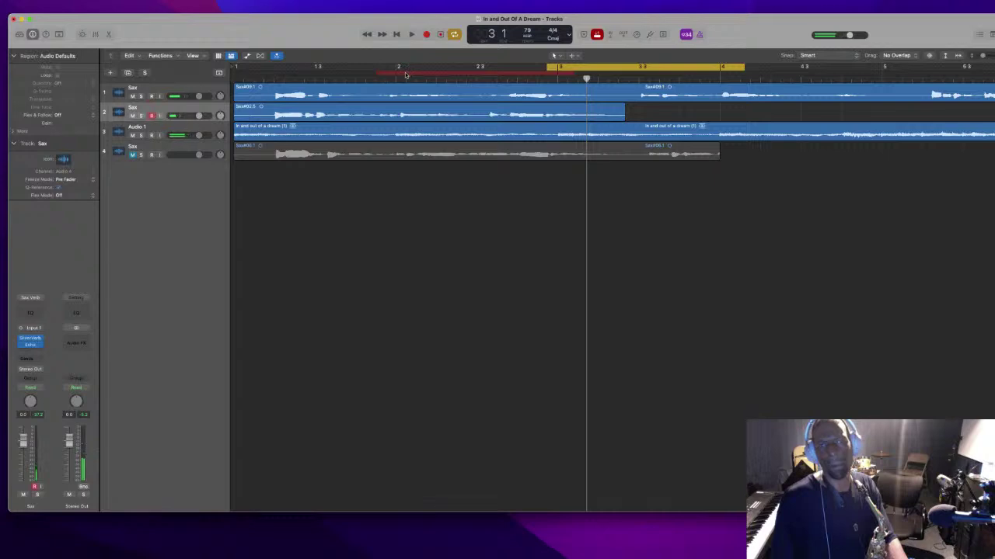
{"action": "left_click_drag", "start_coordinate": [405, 74], "coordinate": [586, 66]}
{"action": "key", "text": "space"}
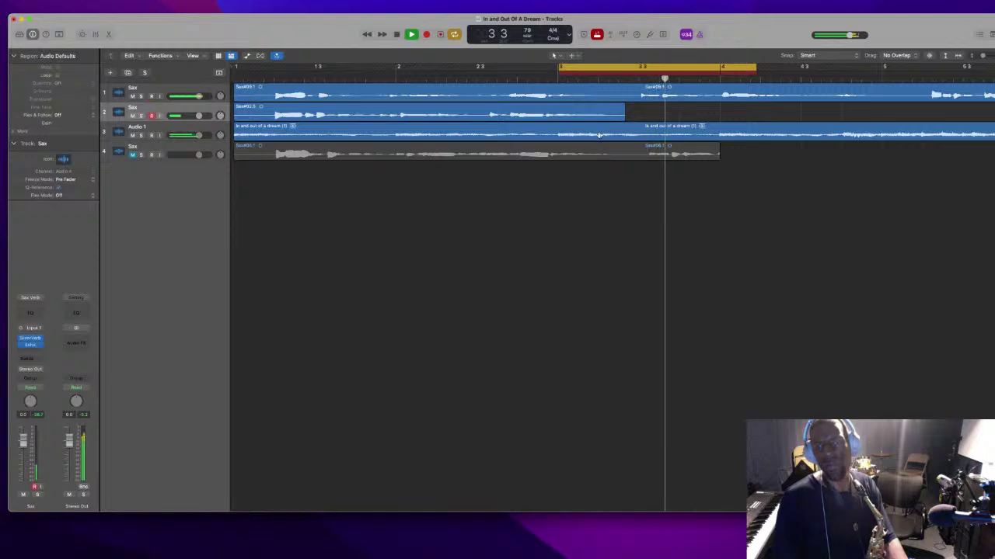
Lengthen the cycle range to about two and a half bars and shift it and the autopunch range to start in beat 2 of bar 3
{"action": "key", "text": "super+Left"}
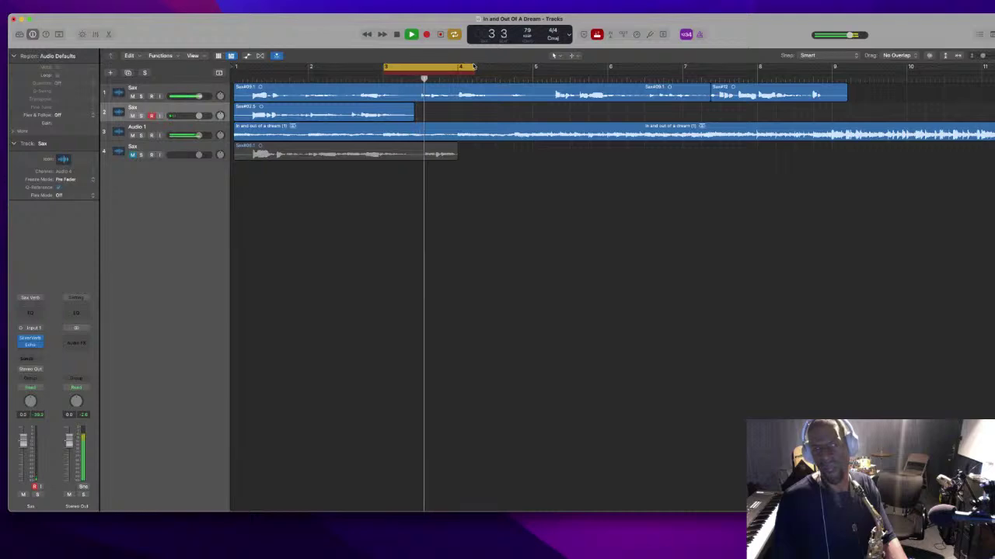
{"action": "left_click_drag", "start_coordinate": [476, 67], "coordinate": [577, 67]}
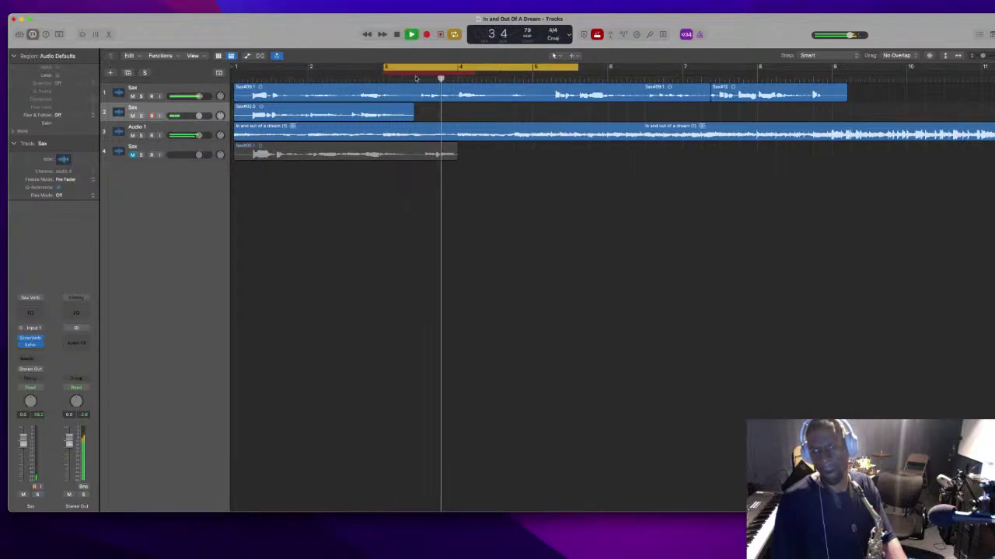
{"action": "key", "text": "space"}
{"action": "left_click_drag", "start_coordinate": [398, 70], "coordinate": [425, 78]}
{"action": "key", "text": "space"}
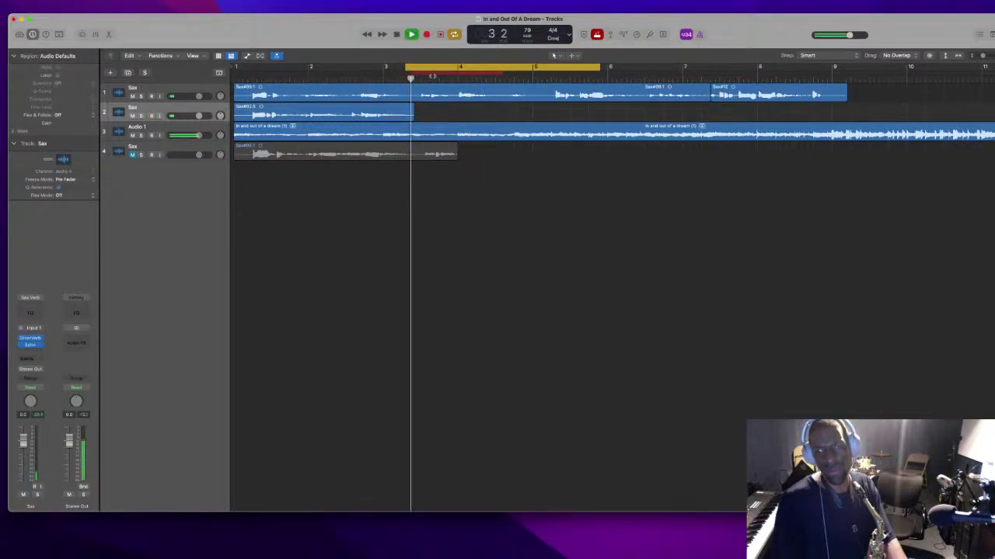
Set the cycle range from about beat 3 of bar 2 to beat 2 of bar 6, and extend the autopunch end to beat 3 of bar 5
{"action": "left_click_drag", "start_coordinate": [422, 68], "coordinate": [366, 68]}
{"action": "right_click", "coordinate": [366, 68]}
{"action": "key", "text": "Escape"}
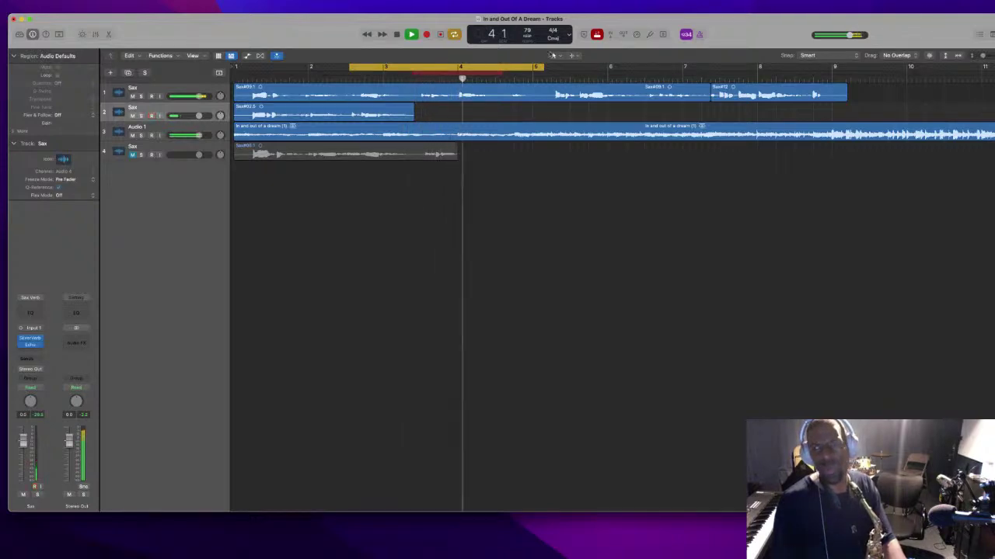
{"action": "left_click_drag", "start_coordinate": [548, 66], "coordinate": [631, 65]}
{"action": "left_click_drag", "start_coordinate": [504, 75], "coordinate": [588, 74]}
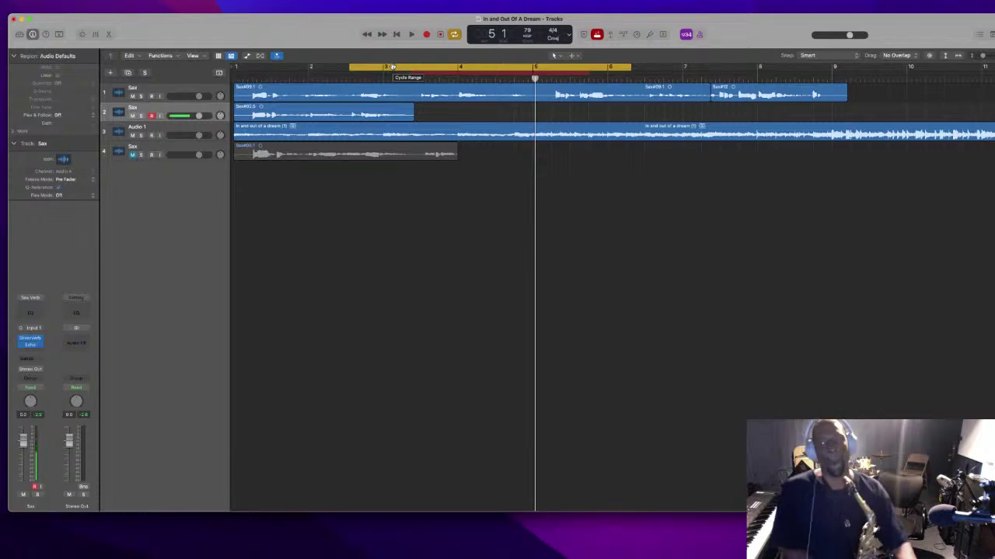
Punch in a take on the second Sax track from beat 2 of bar 3, stop early in bar 5, and play back
{"action": "key", "text": "Return"}
{"action": "key", "text": "space"}
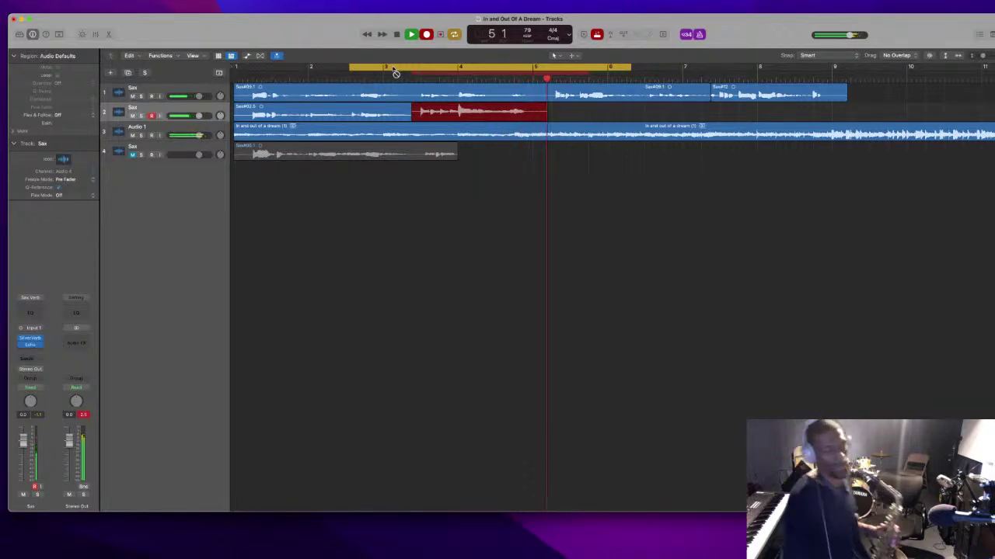
{"action": "key", "text": "space"}
{"action": "key", "text": "space"}
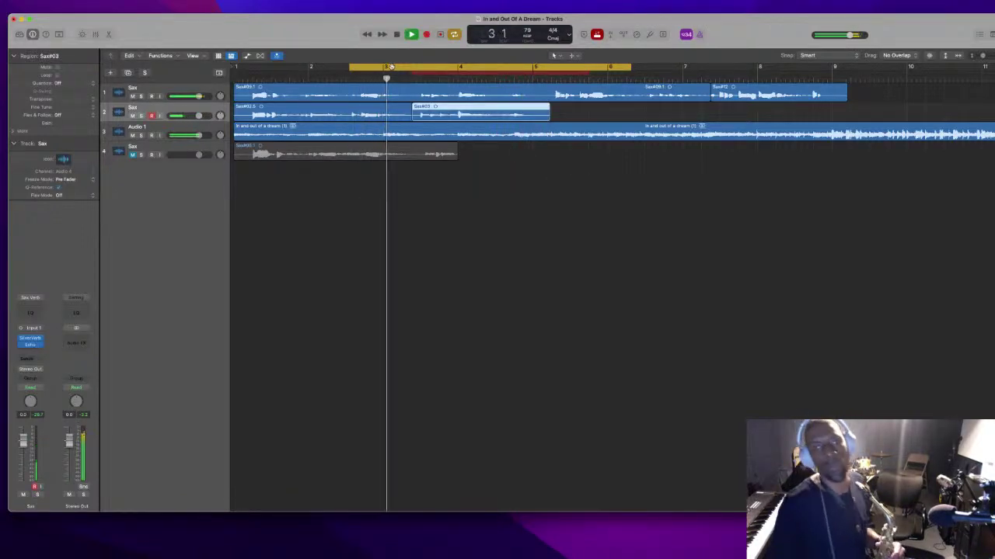
Move the cycle range on to start at about beat 4 of bar 4 and the autopunch range to start in beat 2 of bar 5
{"action": "left_click_drag", "start_coordinate": [391, 67], "coordinate": [616, 74]}
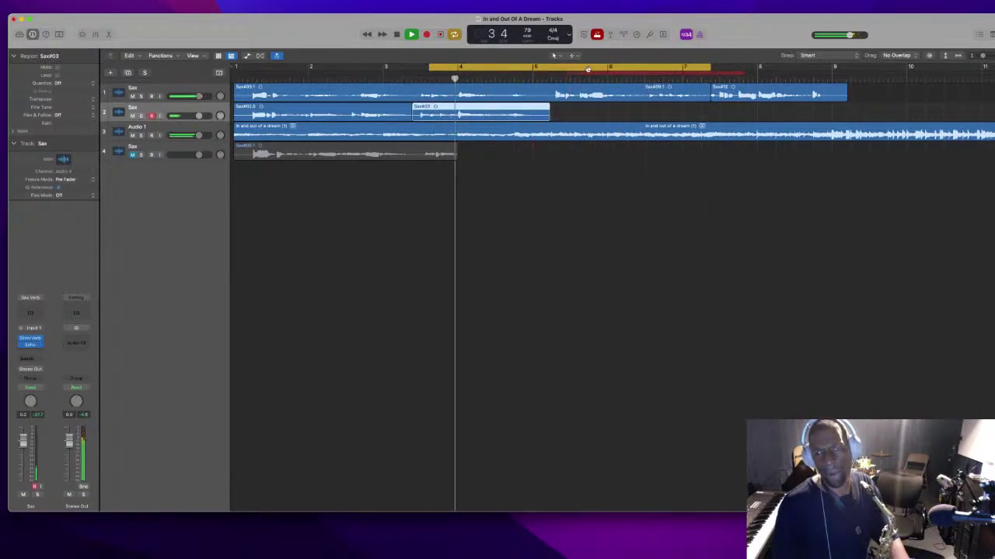
{"action": "left_click_drag", "start_coordinate": [588, 70], "coordinate": [574, 73]}
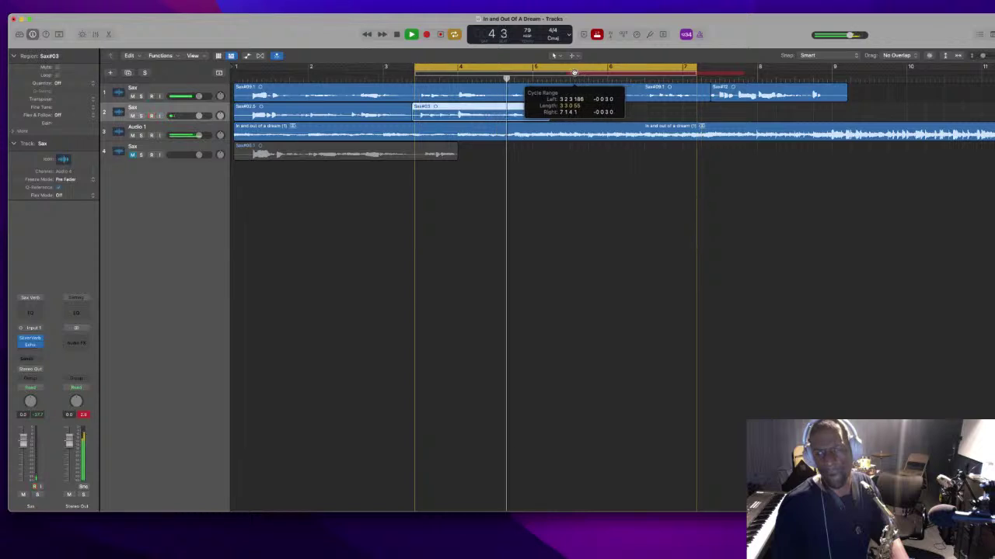
{"action": "key", "text": "space"}
{"action": "key", "text": "space"}
{"action": "left_click_drag", "start_coordinate": [498, 73], "coordinate": [548, 69]}
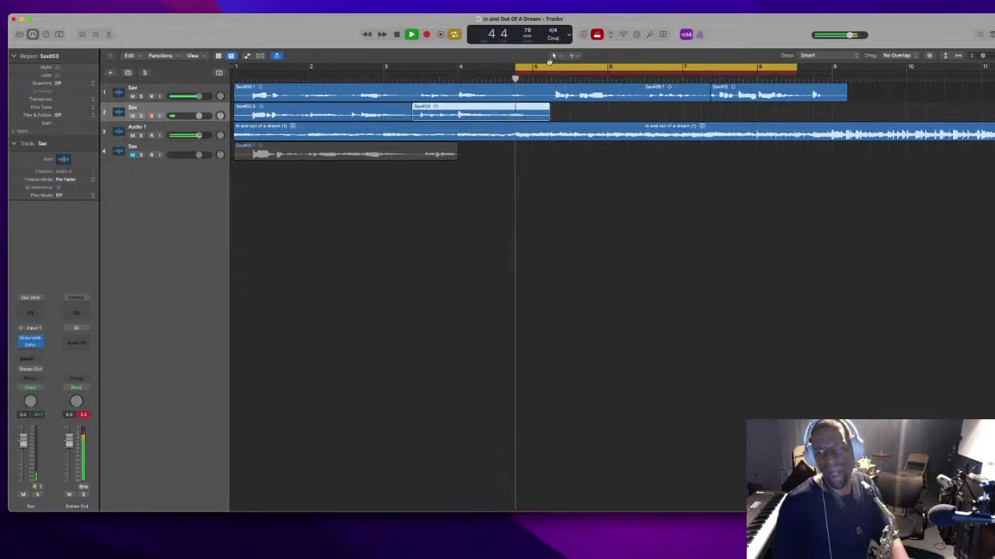
{"action": "left_click_drag", "start_coordinate": [540, 72], "coordinate": [576, 72]}
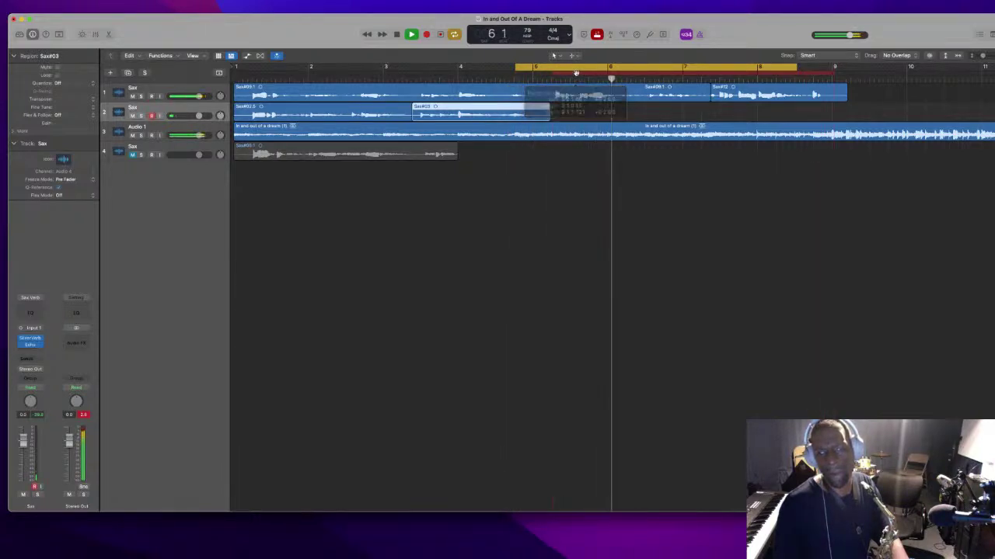
{"action": "key", "text": "space"}
{"action": "key", "text": "space"}
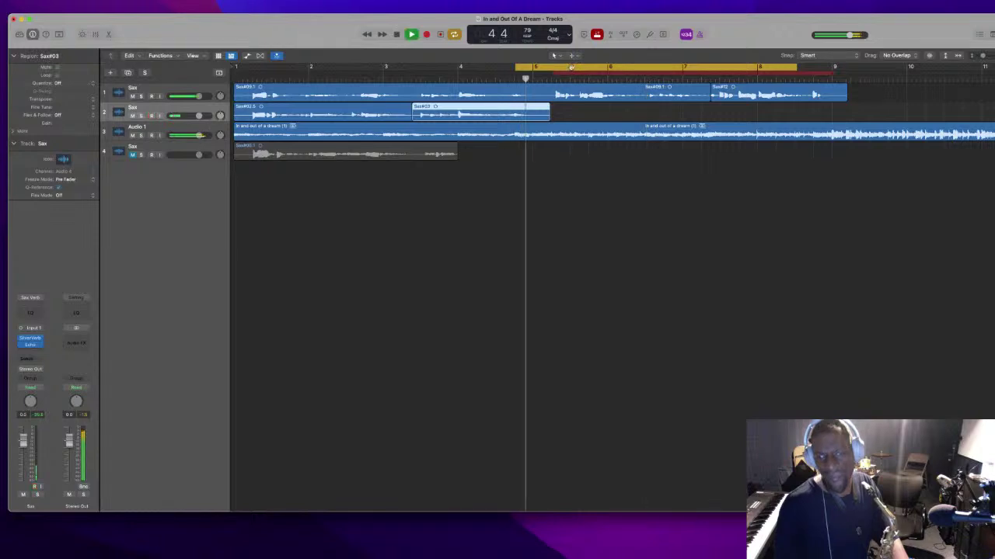
Align the cycle and autopunch ranges to run from late in beat 1 of bar 5 to just before bar 9
{"action": "mouse_move", "coordinate": [571, 69]}
{"action": "left_mouse_down"}
{"action": "mouse_move", "coordinate": [561, 71]}
{"action": "mouse_move", "coordinate": [571, 71]}
{"action": "left_mouse_up"}
{"action": "key", "text": "space"}
{"action": "key", "text": "space"}
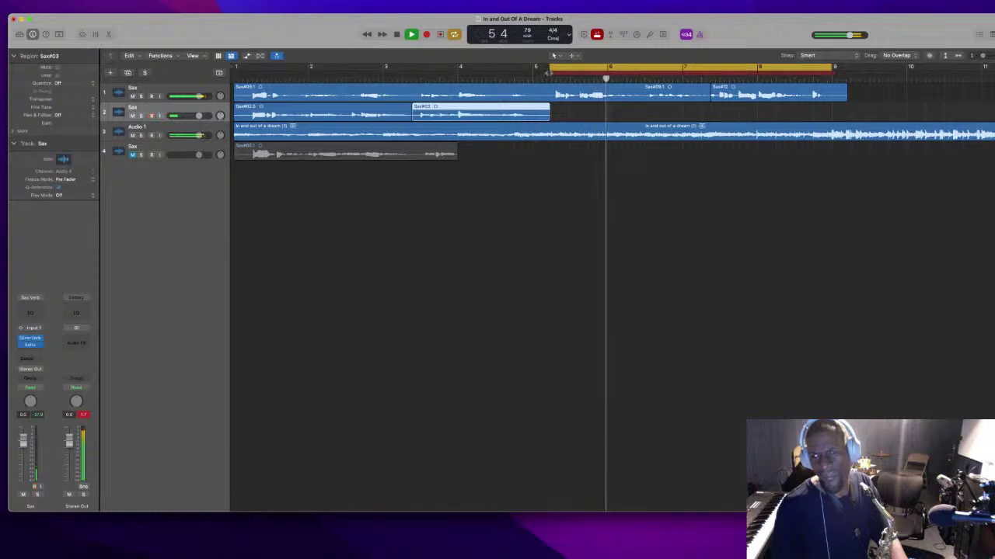
{"action": "key", "text": "space"}
{"action": "left_click_drag", "start_coordinate": [552, 71], "coordinate": [550, 71]}
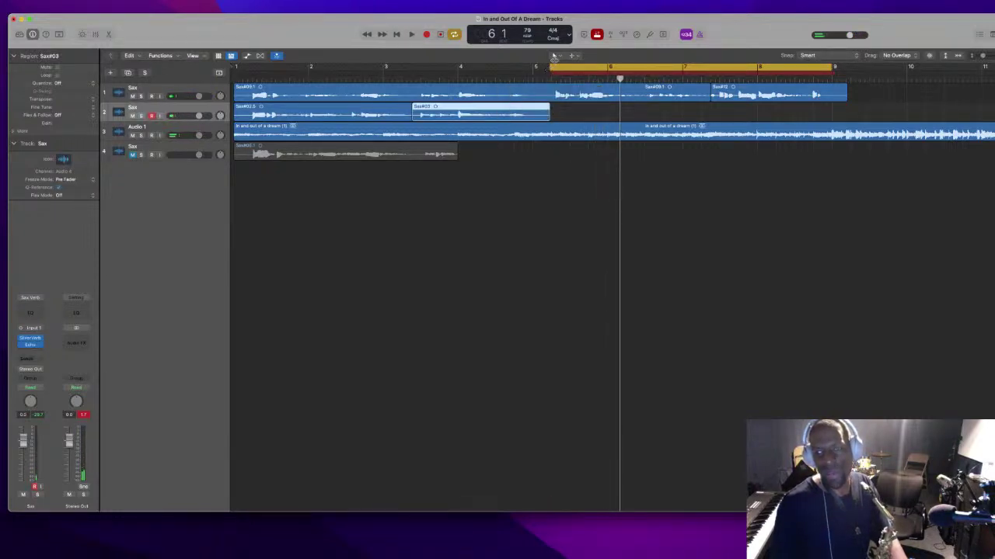
Play back the cycle passage from bar 5 to rehearse the next sax part
{"action": "key", "text": "space"}
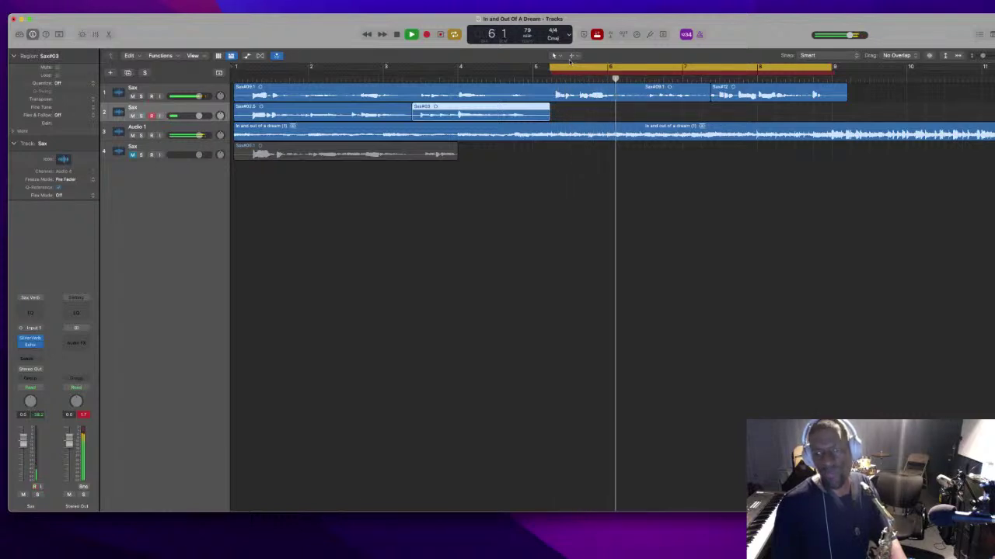
{"action": "left_click", "coordinate": [561, 68]}
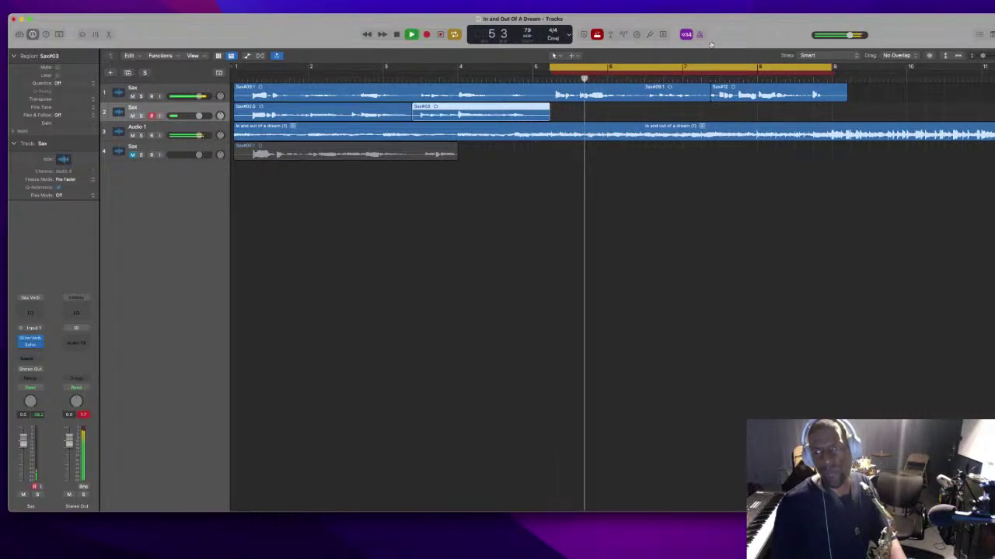
{"action": "key", "text": "super+Left"}
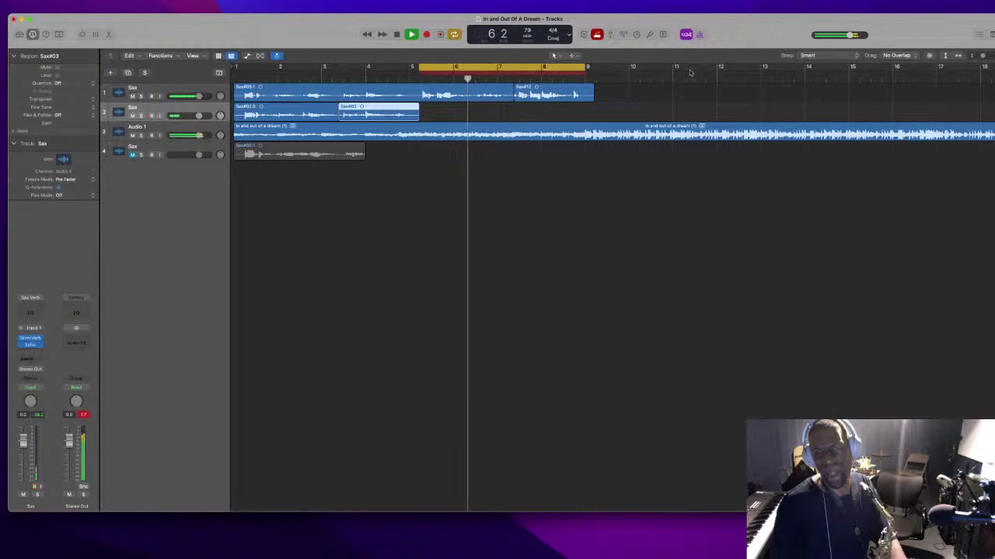
{"action": "key", "text": "space"}
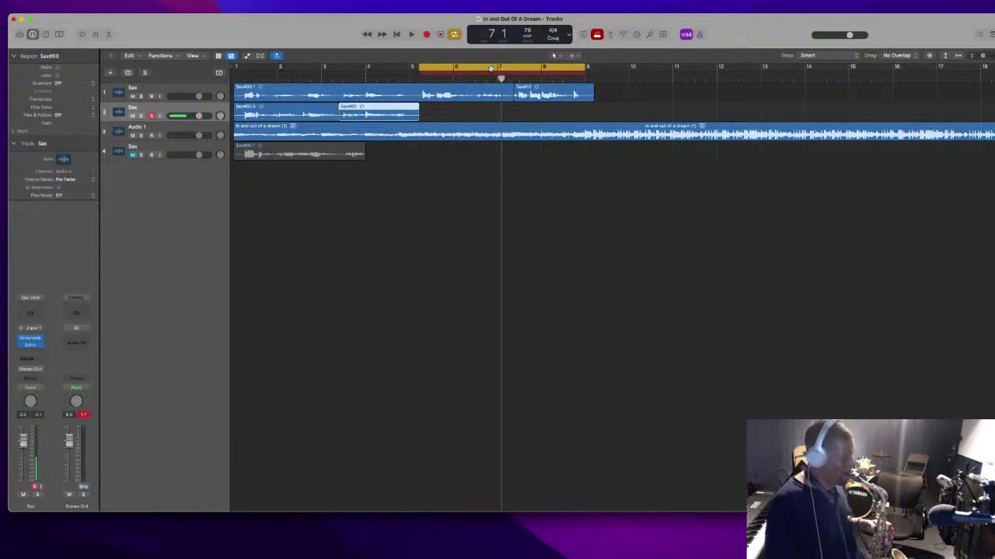
{"action": "key", "text": "space"}
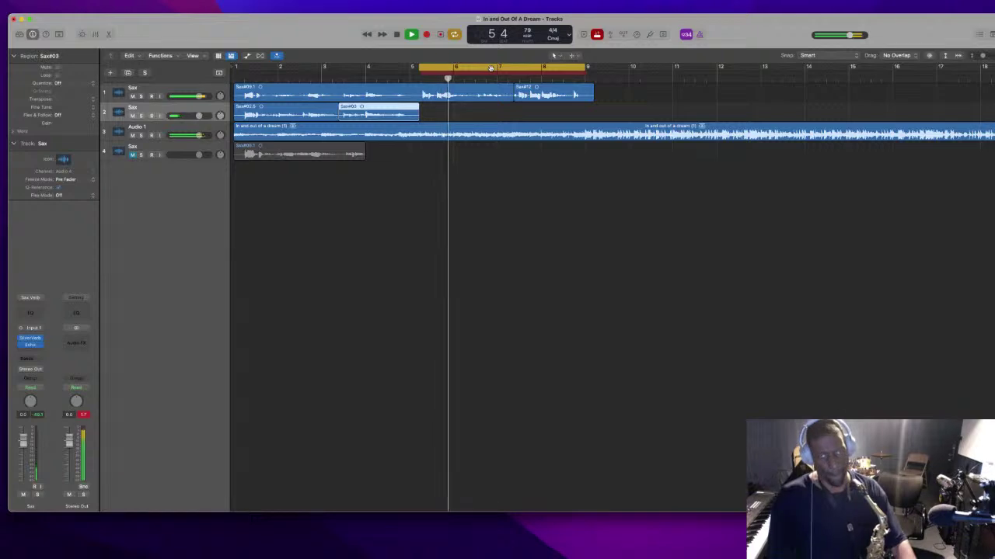
Record a take on the second Sax track from late in beat 1 of bar 5 into bar 7, audition it and delete it
{"action": "key", "text": "r"}
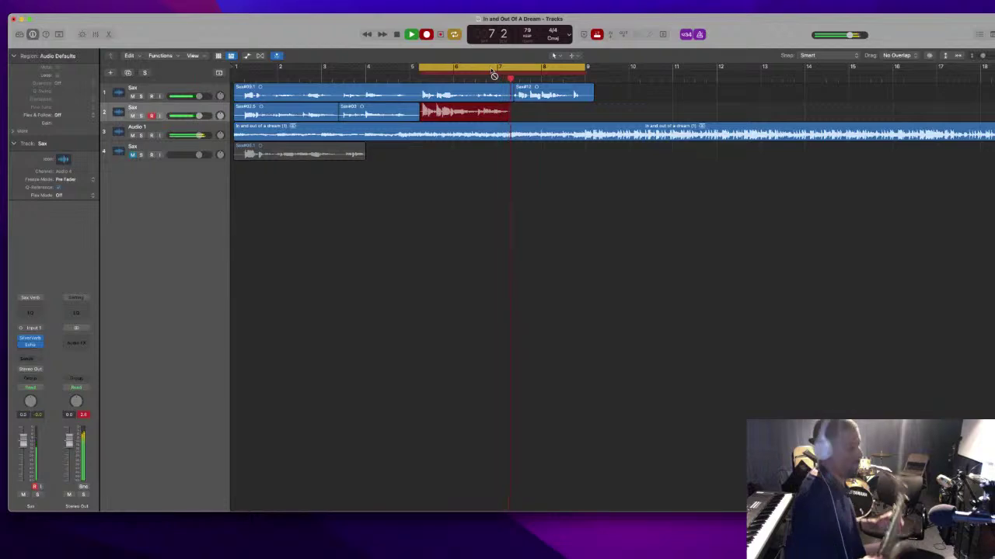
{"action": "key", "text": "space"}
{"action": "key", "text": "space"}
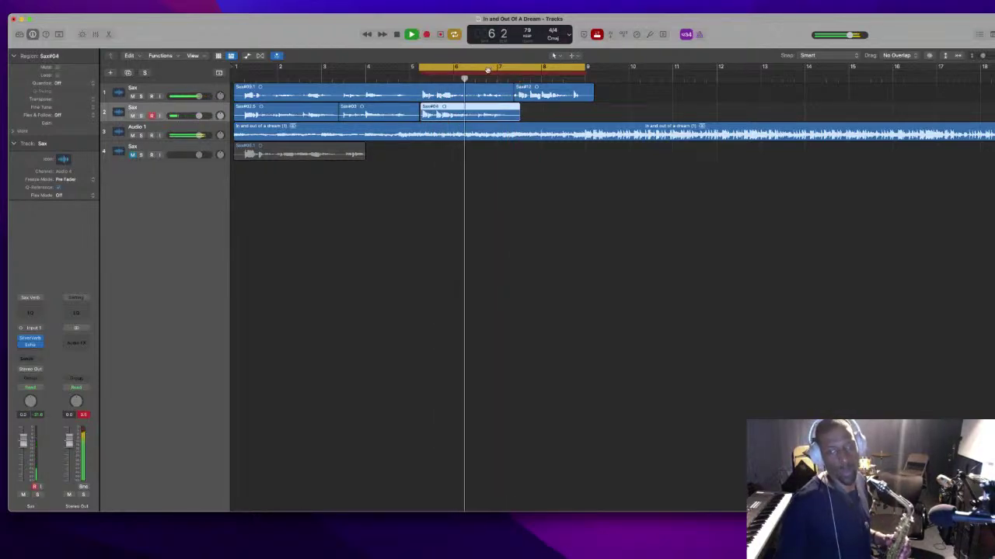
{"action": "key", "text": "space"}
{"action": "key", "text": "space"}
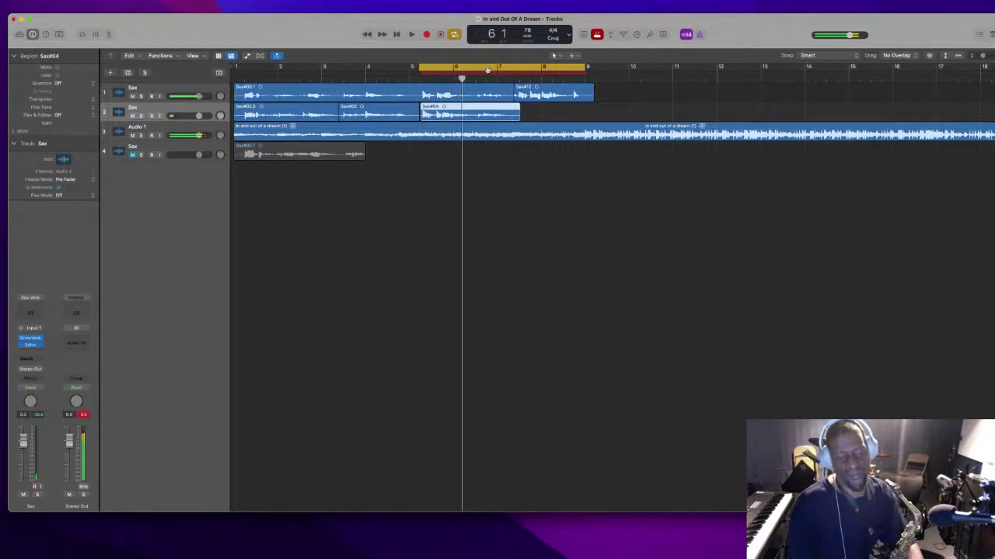
{"action": "key", "text": "BackSpace"}
Record another take on the second Sax track from bar 5, stop in beat 3 of bar 6, and undo the recording
{"action": "key", "text": "Return"}
{"action": "key", "text": "space"}
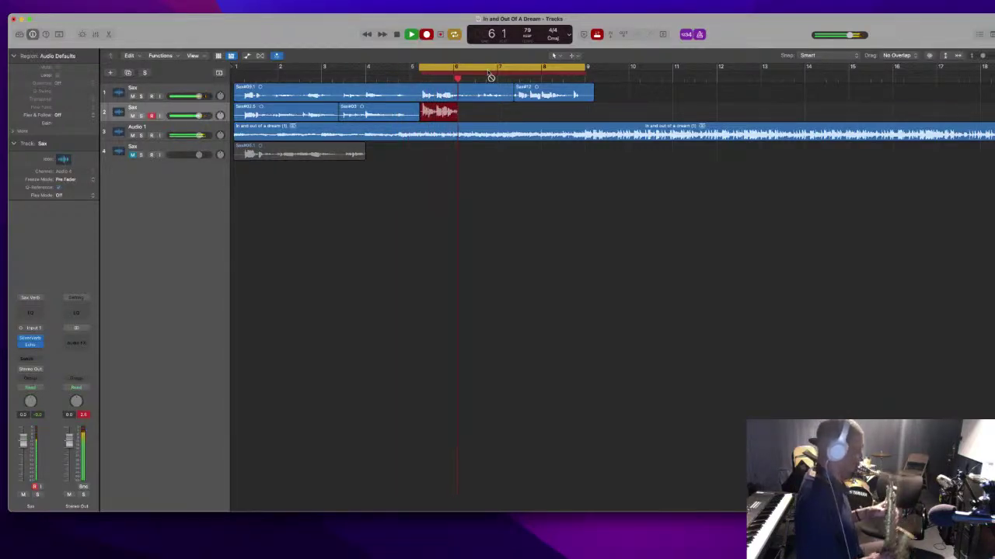
{"action": "key", "text": "space"}
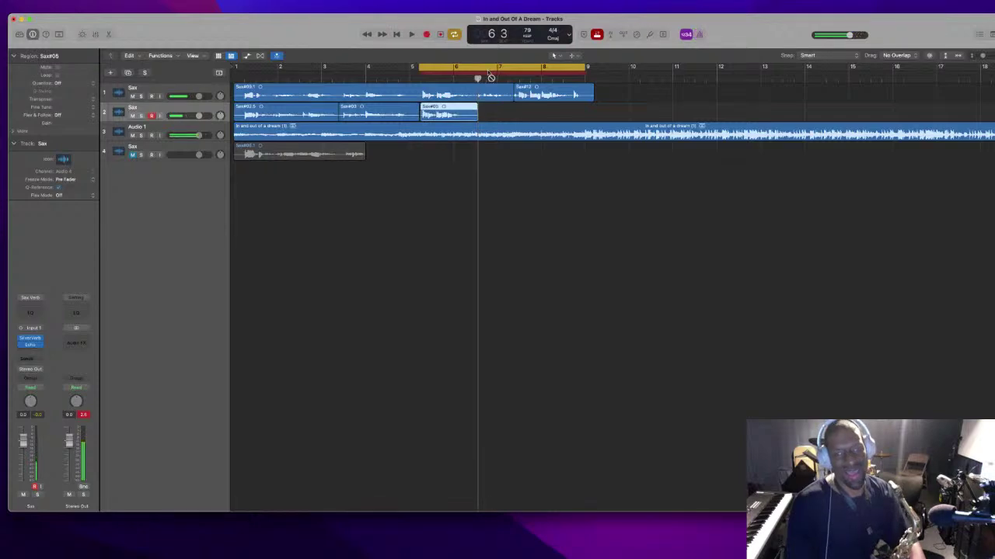
{"action": "key", "text": "super+z"}
Record a new take on the second Sax track from late in beat 1 of bar 5 to about beat 3 of bar 7
{"action": "key", "text": "Return"}
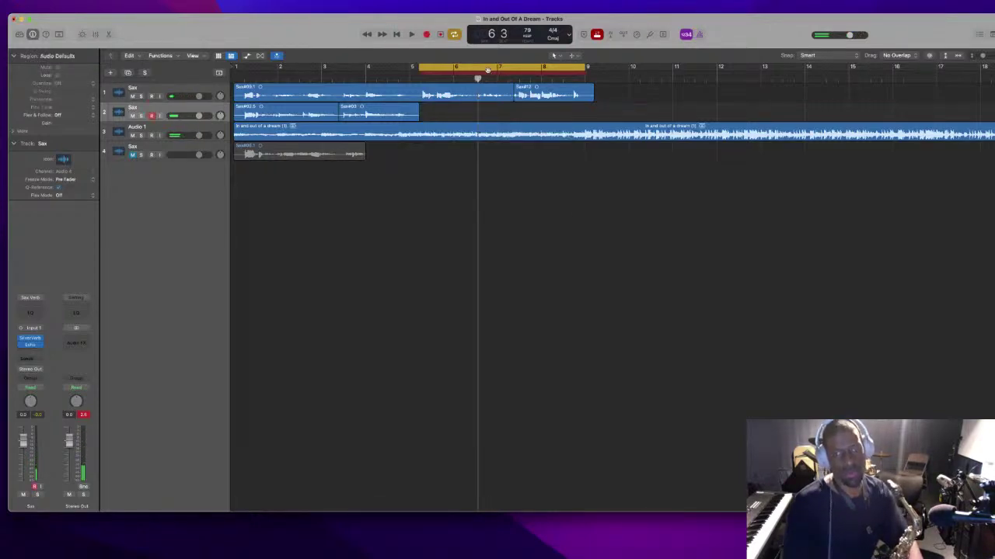
{"action": "key", "text": "r"}
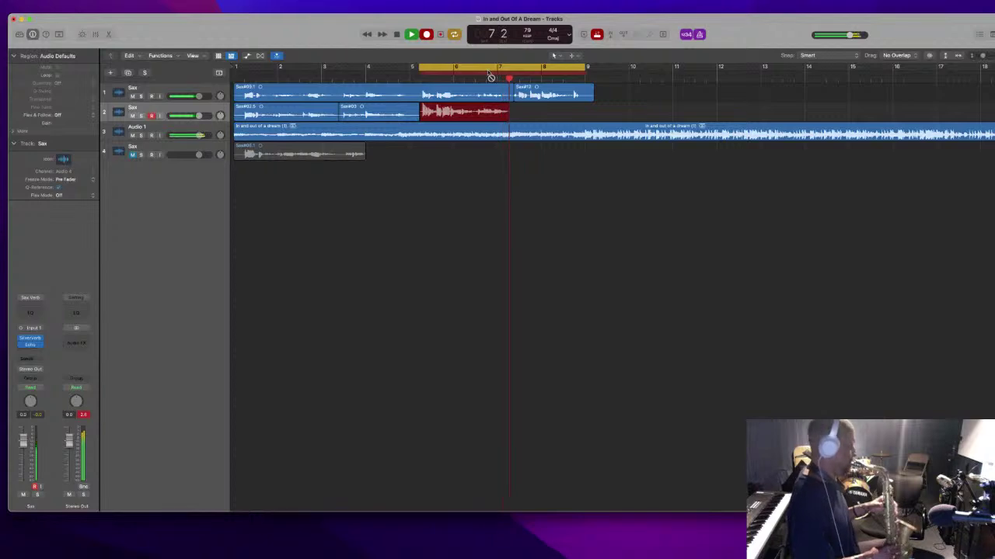
{"action": "key", "text": "space"}
Play back the new take with the other sax layer and backing track twice, stopping in bar 8
{"action": "key", "text": "space"}
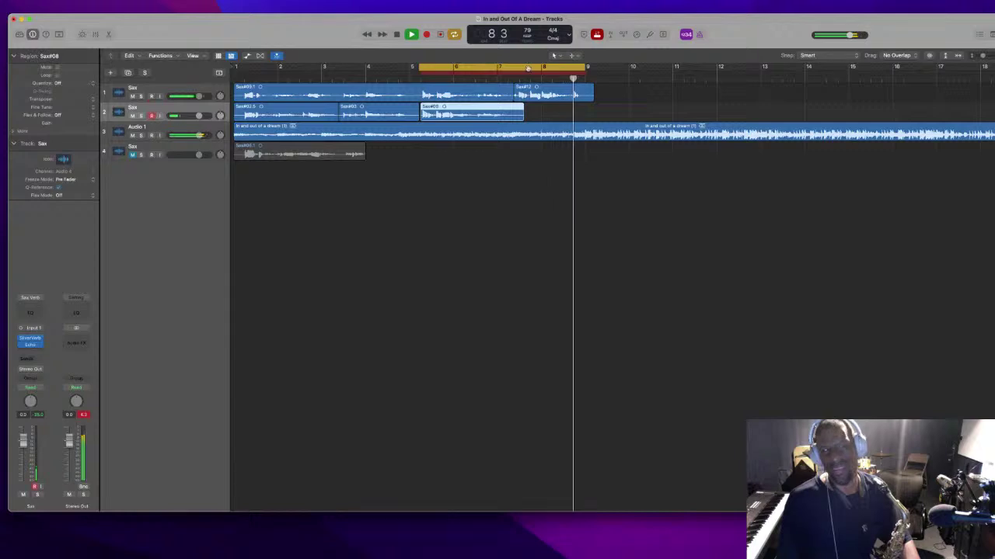
{"action": "key", "text": "space"}
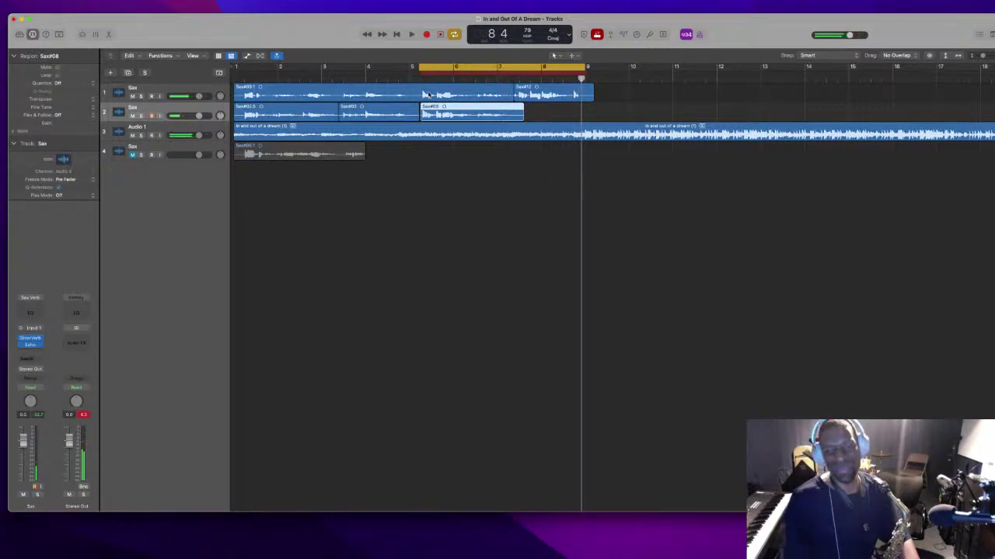
{"action": "key", "text": "space"}
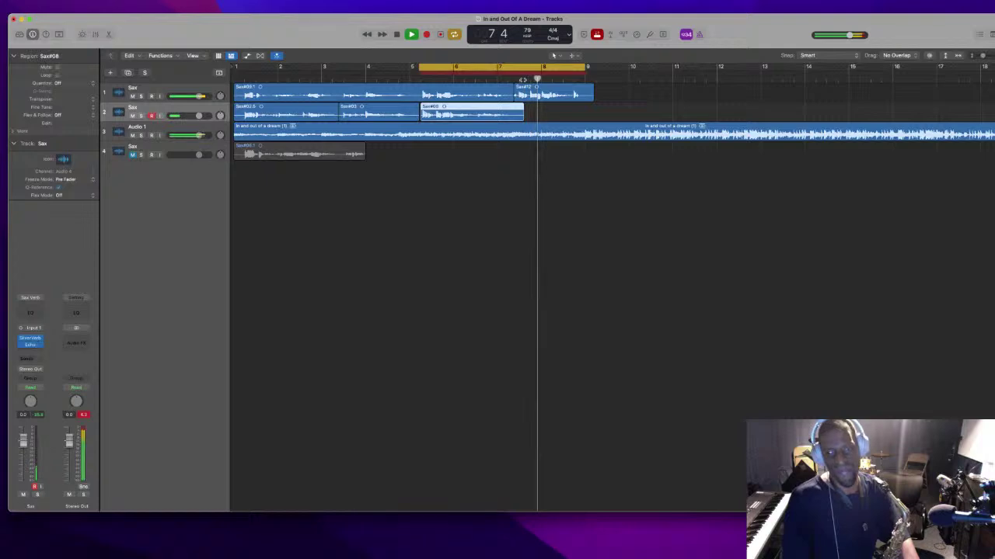
{"action": "key", "text": "space"}
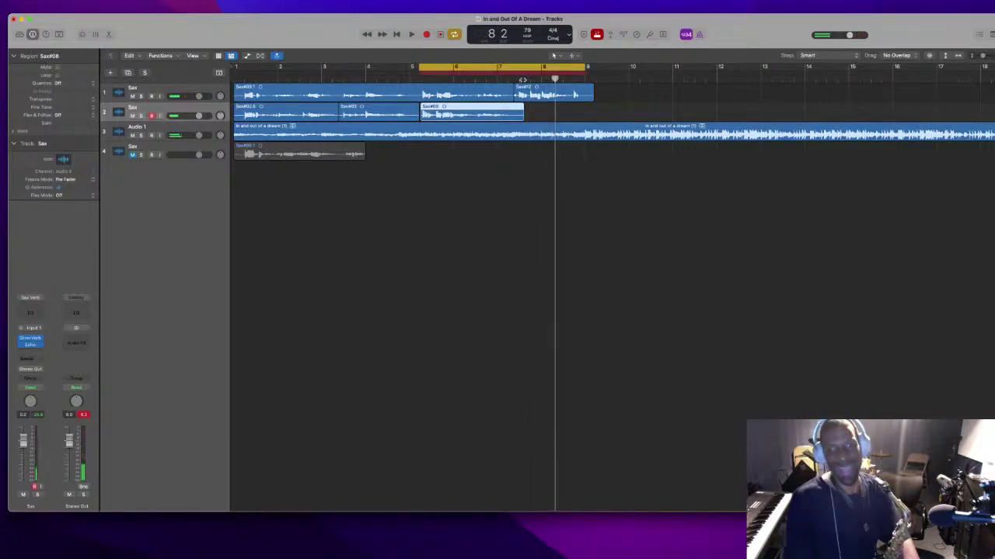
Delete the Sax#08 take in bars 5 to 7 of the second Sax track, together with its recorded audio file
{"action": "key", "text": "Return"}
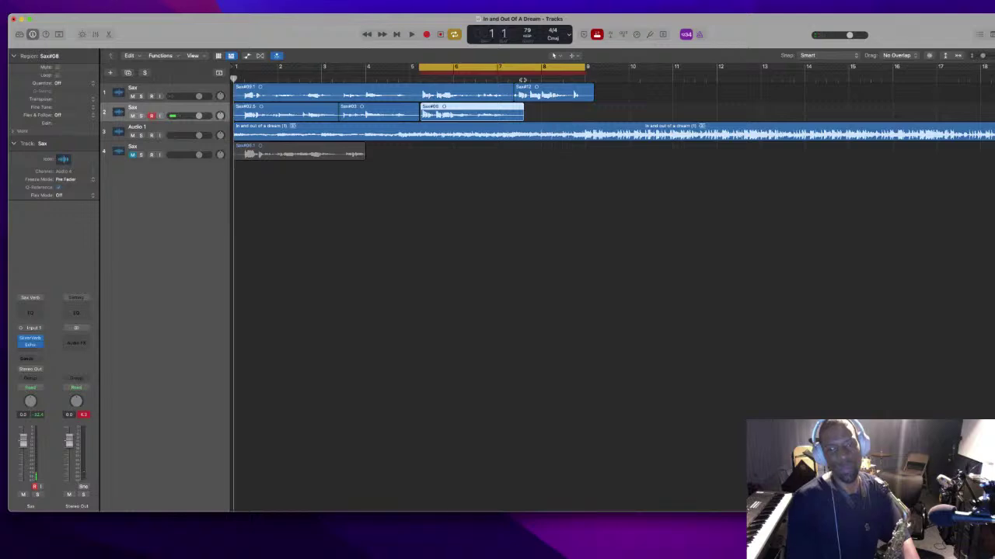
{"action": "left_click", "coordinate": [541, 106]}
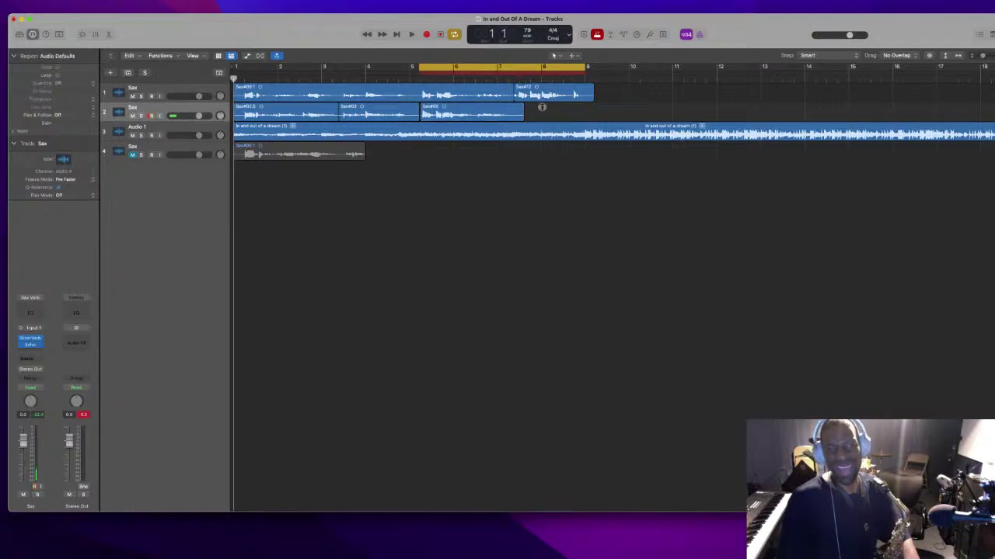
{"action": "left_click", "coordinate": [492, 111]}
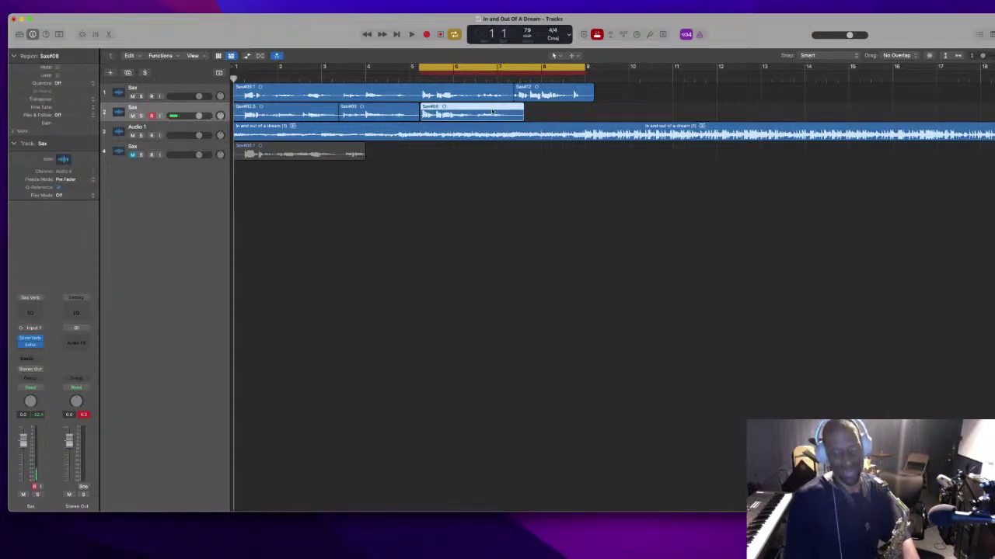
{"action": "key", "text": "Delete"}
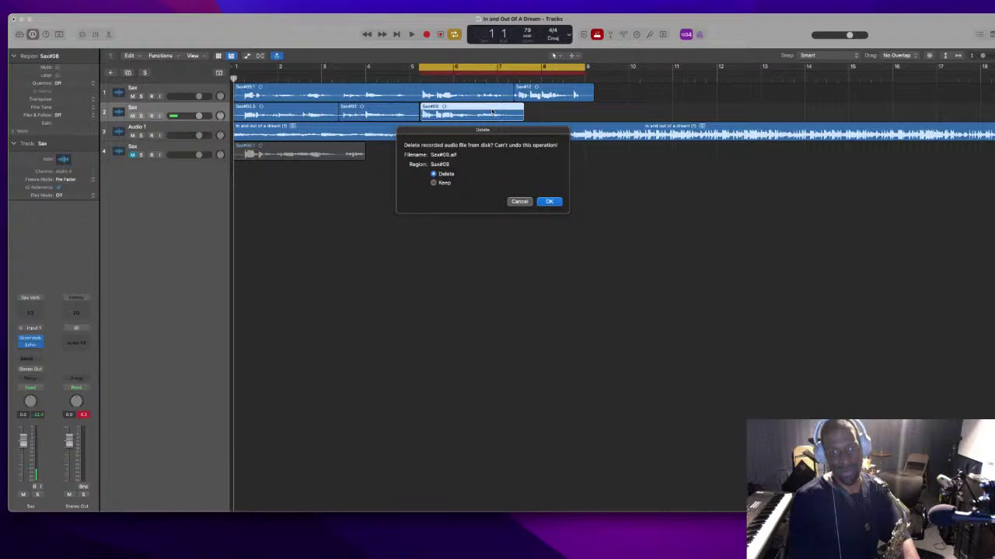
{"action": "key", "text": "Return"}
Record another take on the second Sax track from bar 5, stop in beat 4 of that bar, and delete it
{"action": "key", "text": "r"}
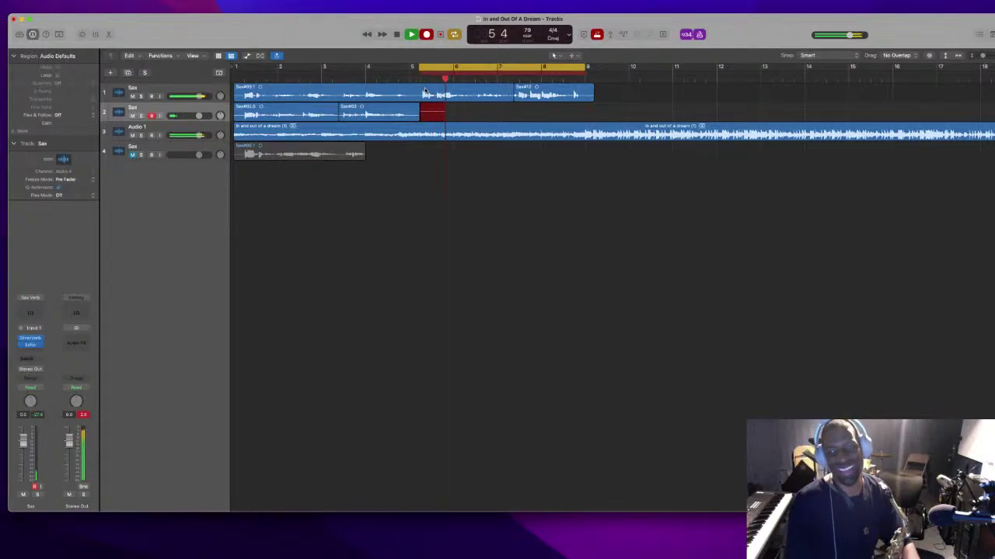
{"action": "key", "text": "space"}
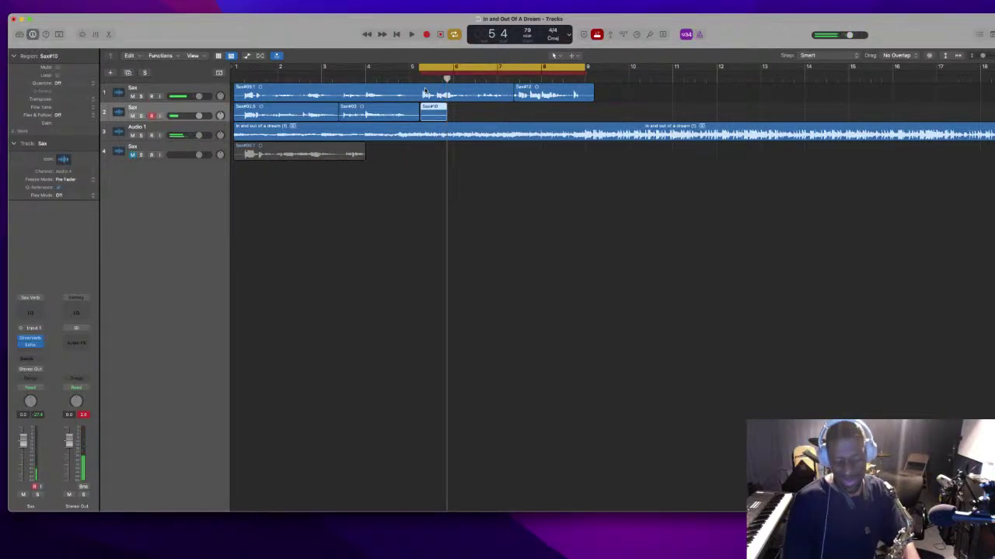
{"action": "key", "text": "Return"}
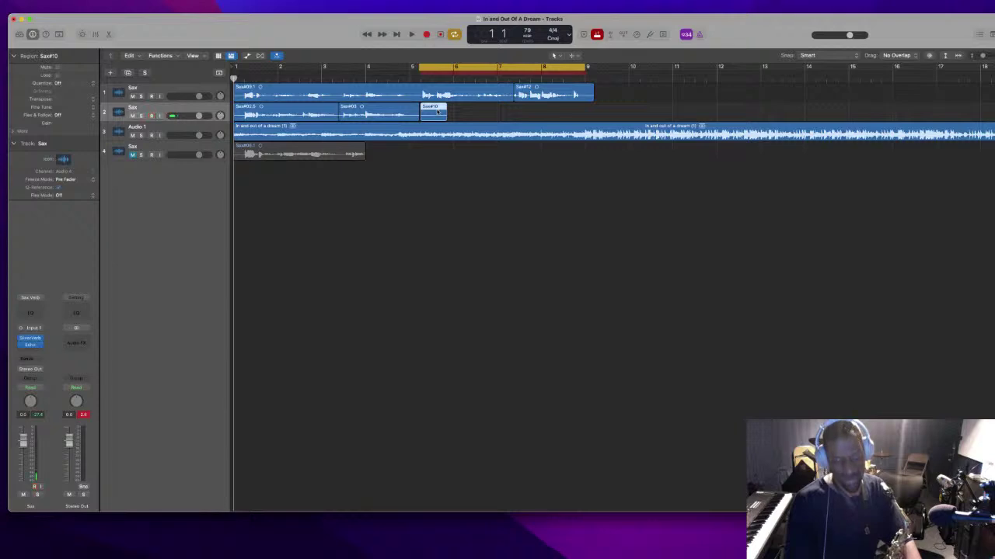
{"action": "key", "text": "BackSpace"}
{"action": "key", "text": "Return"}
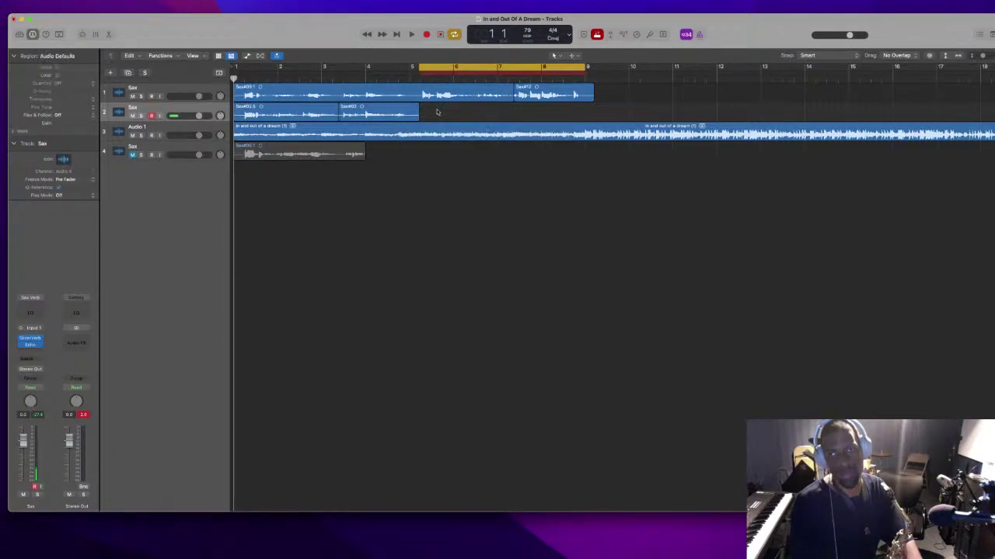
Record a new take on the second Sax track from late in beat 1 of bar 5 to about bar 9
{"action": "key", "text": "space"}
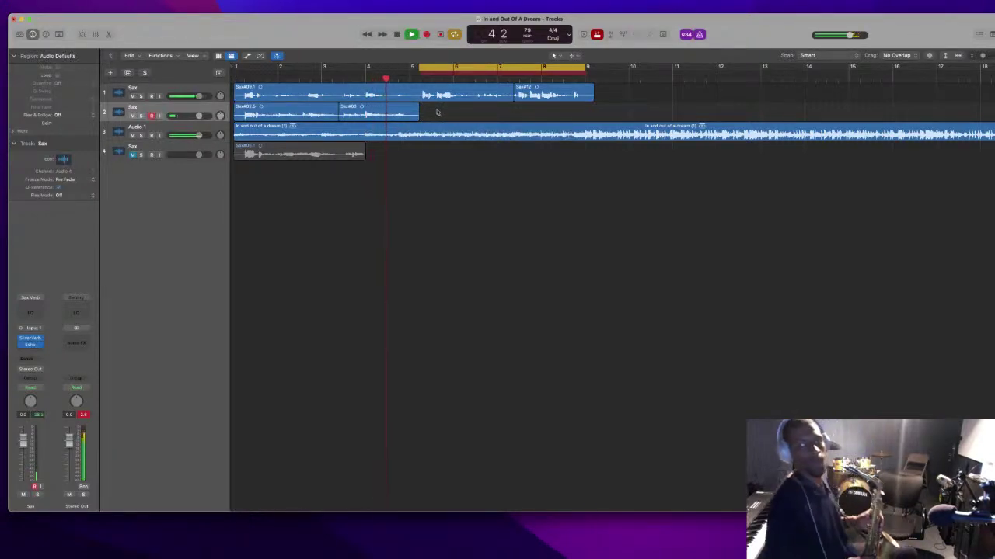
{"action": "key", "text": "r"}
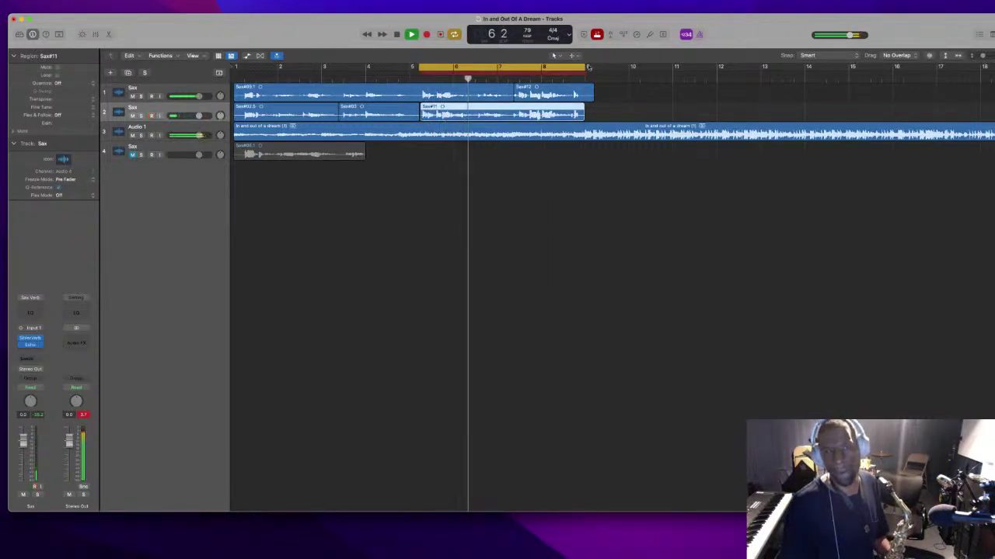
Extend the cycle area to about bar 10 and audition the new take with and without the first Sax track, leaving that track muted
{"action": "left_click_drag", "start_coordinate": [588, 67], "coordinate": [632, 67]}
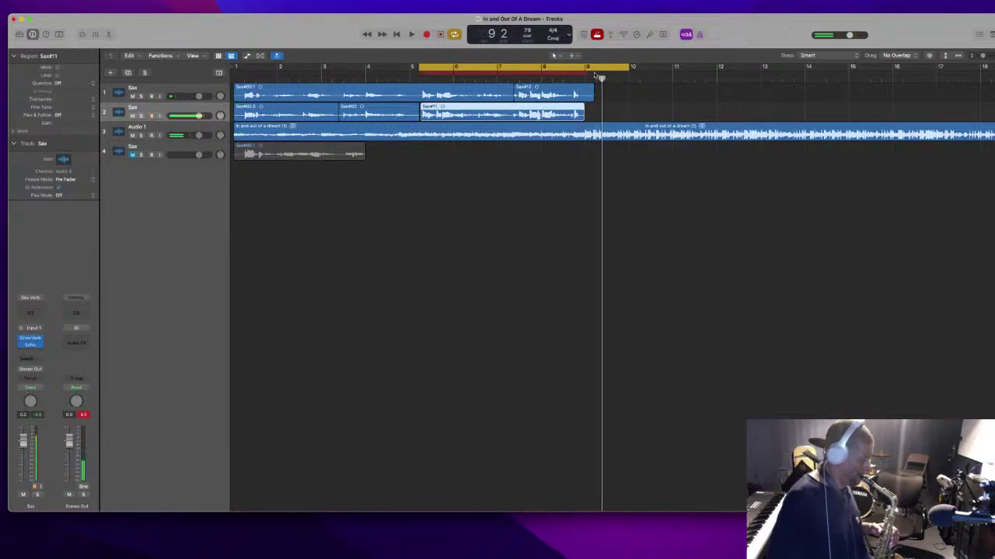
{"action": "key", "text": "space"}
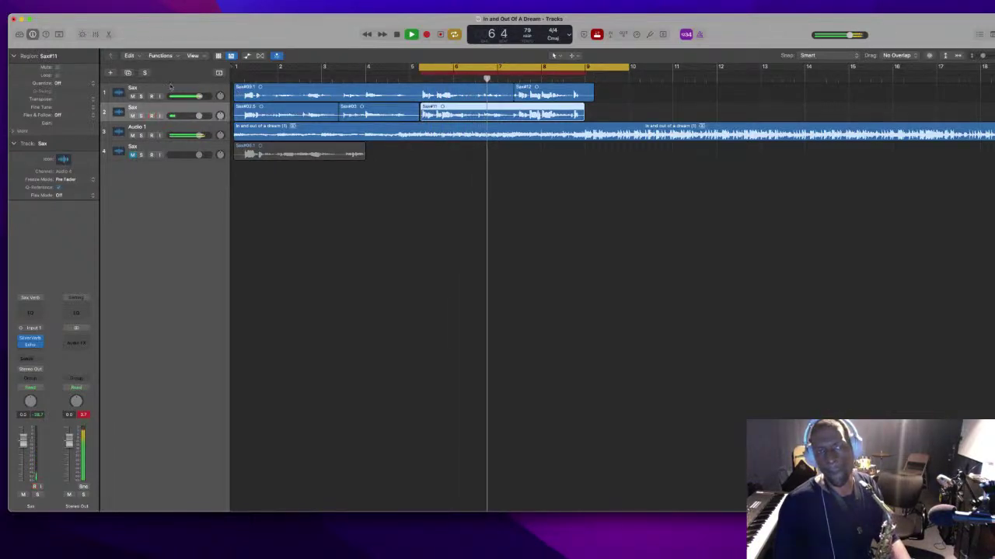
{"action": "left_click", "coordinate": [133, 97]}
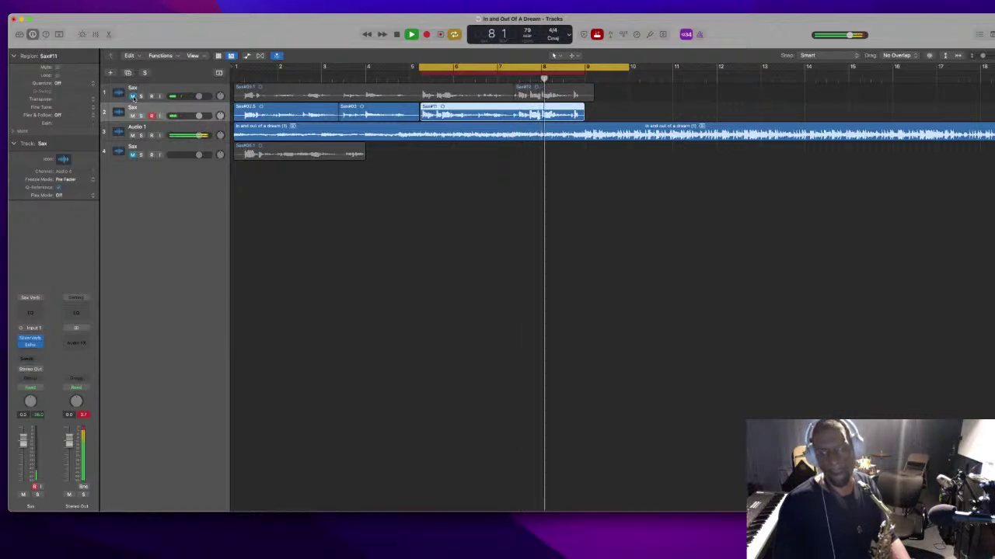
{"action": "left_click", "coordinate": [133, 96]}
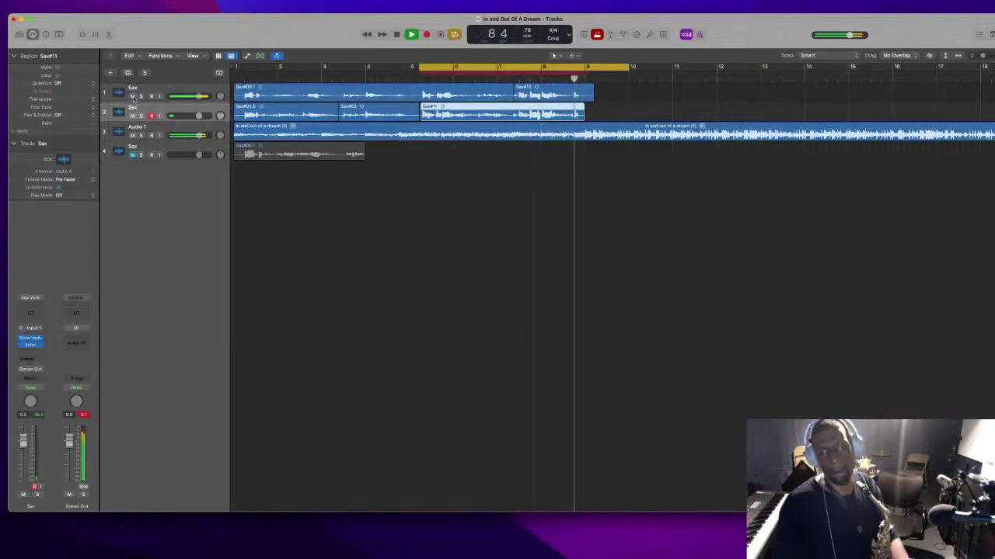
{"action": "left_click", "coordinate": [133, 96]}
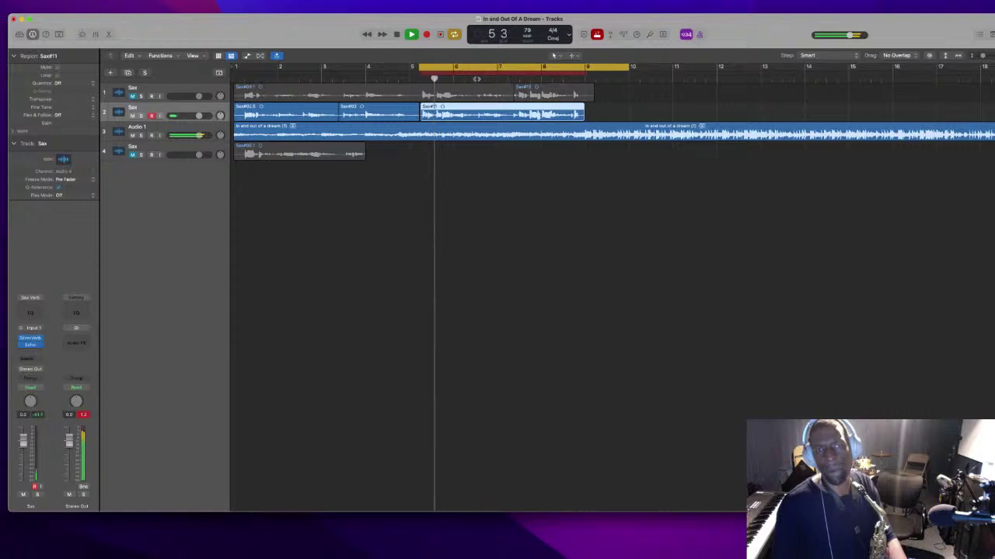
Split the new take in beat 2 of bar 7 with the Scissors Tool and delete the part after the cut
{"action": "key", "text": "t"}
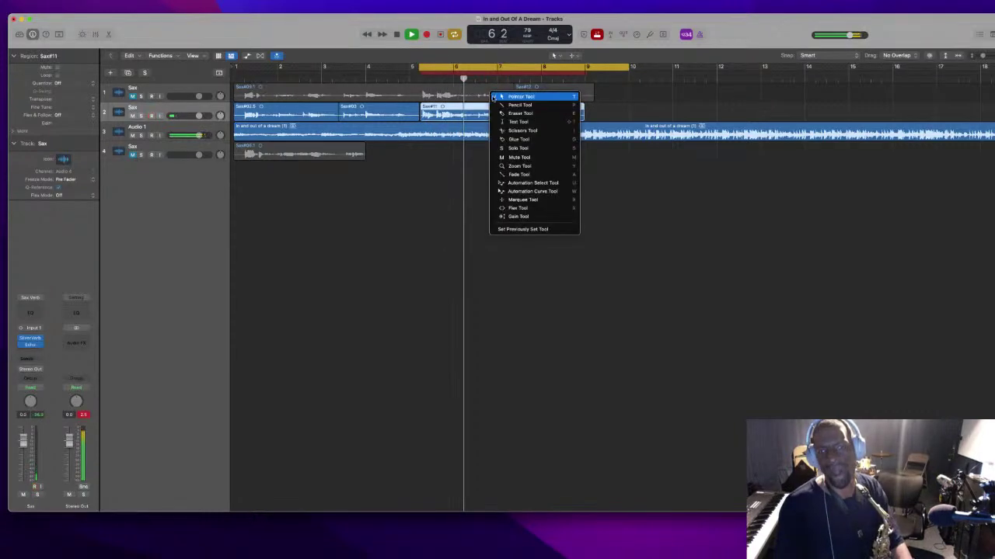
{"action": "left_click", "coordinate": [532, 131]}
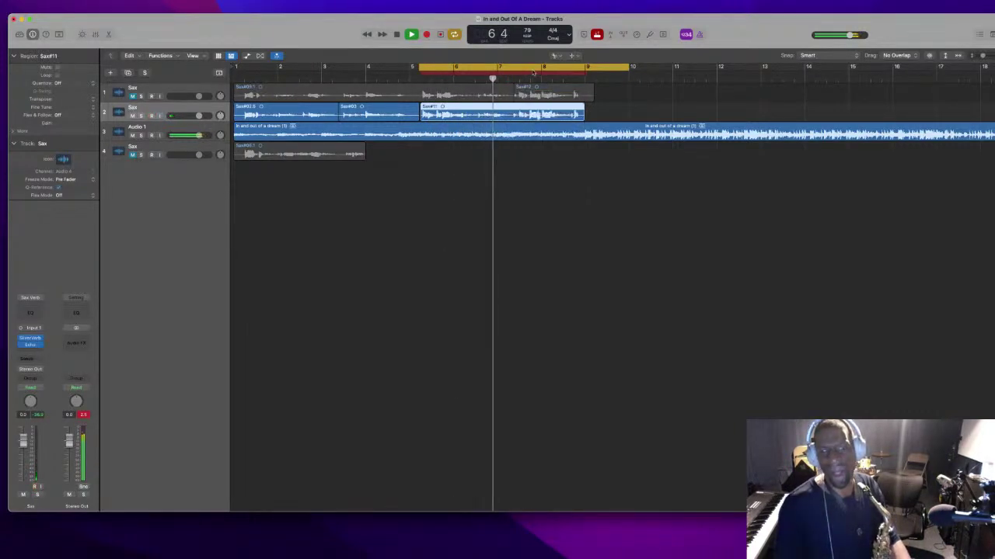
{"action": "key", "text": "space"}
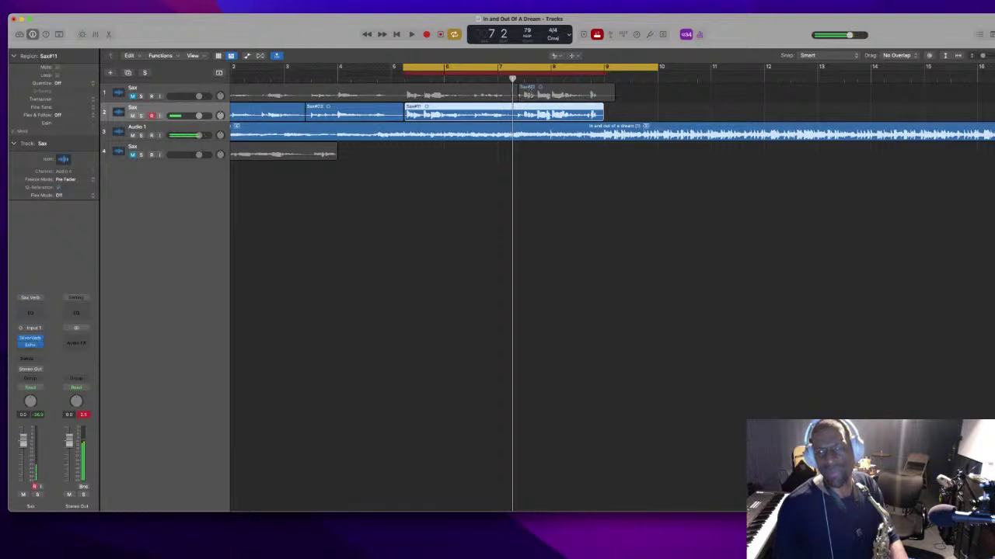
{"action": "key", "text": "super+Right"}
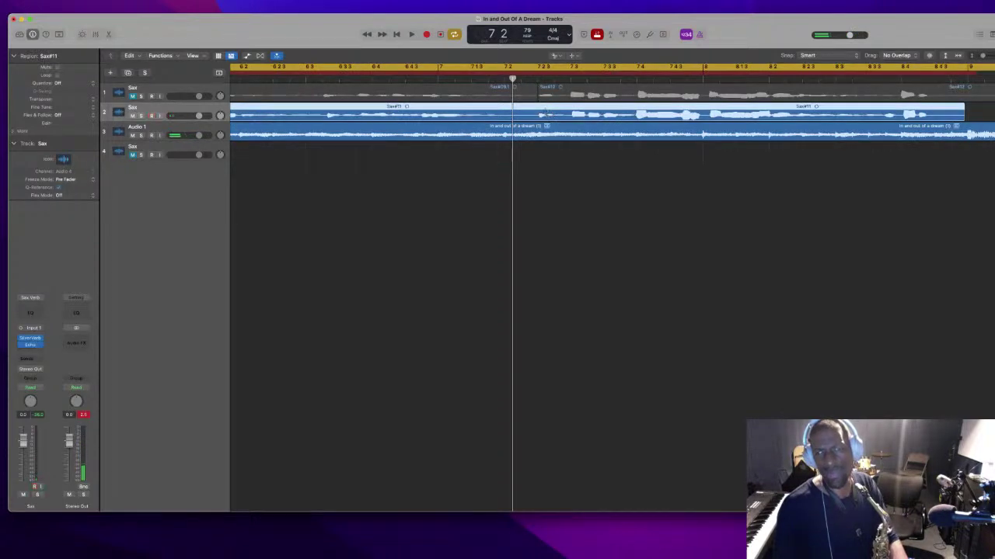
{"action": "key", "text": "space"}
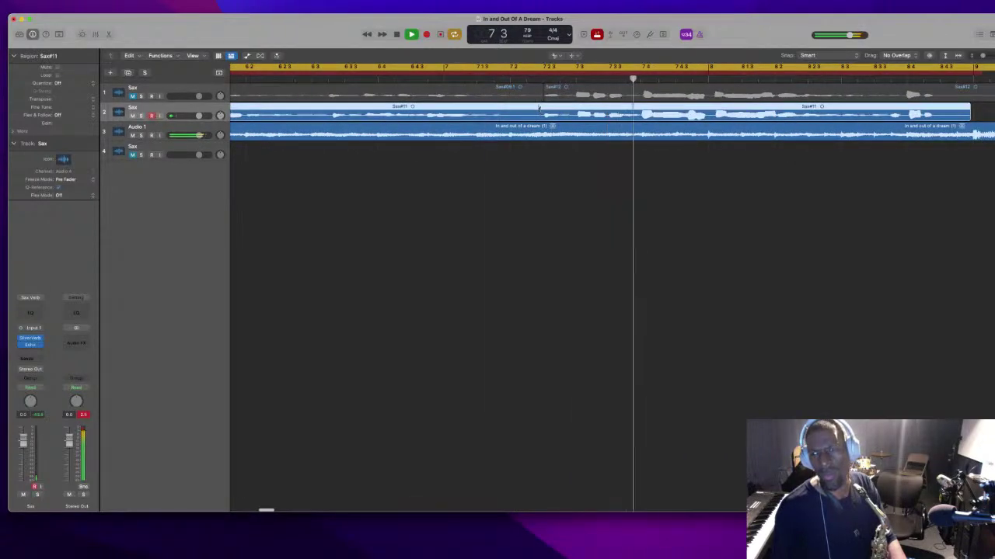
{"action": "left_click", "coordinate": [536, 110]}
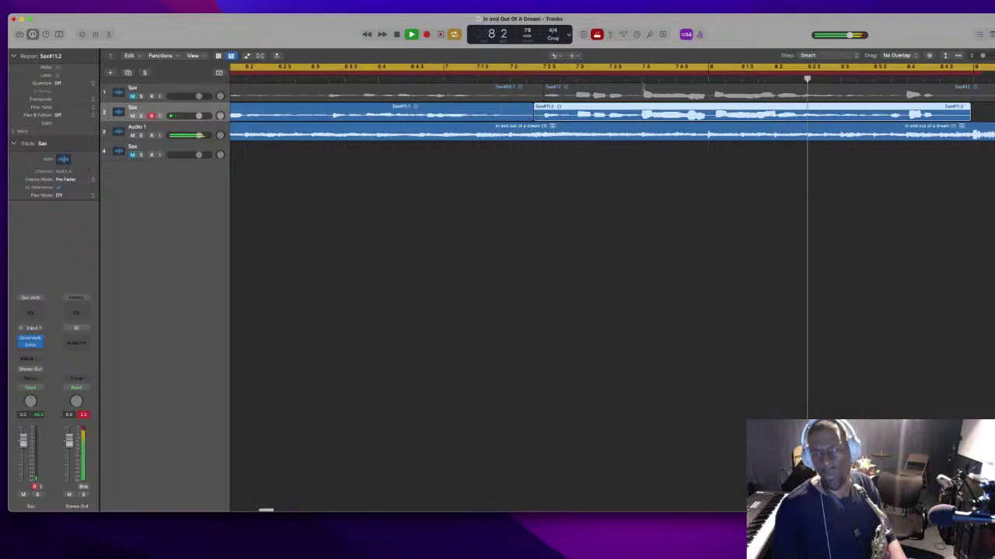
{"action": "key", "text": "super+Left"}
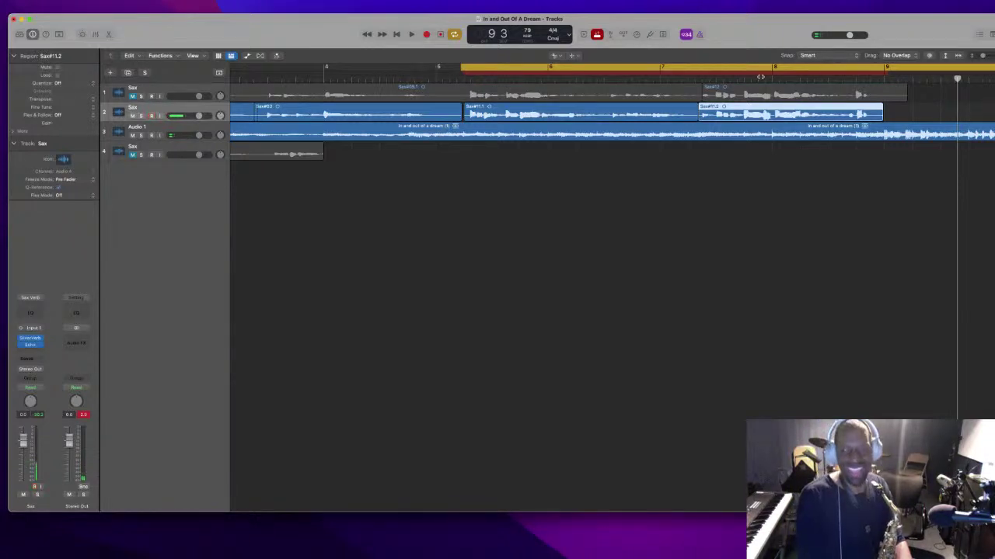
{"action": "key", "text": "space"}
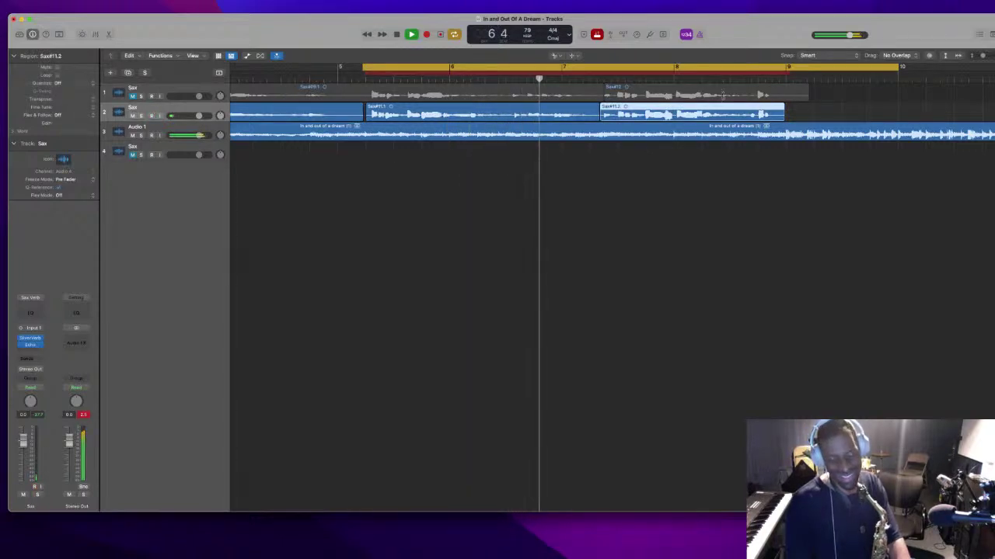
{"action": "key", "text": "Delete"}
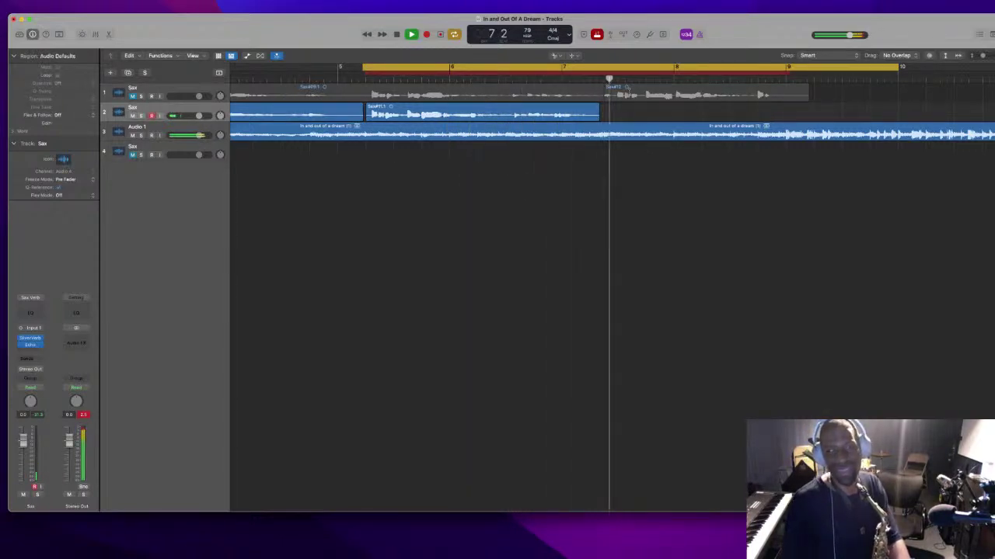
Move the Sax#12 region from the first Sax track down to the second at the same position and play it back
{"action": "key", "text": "t"}
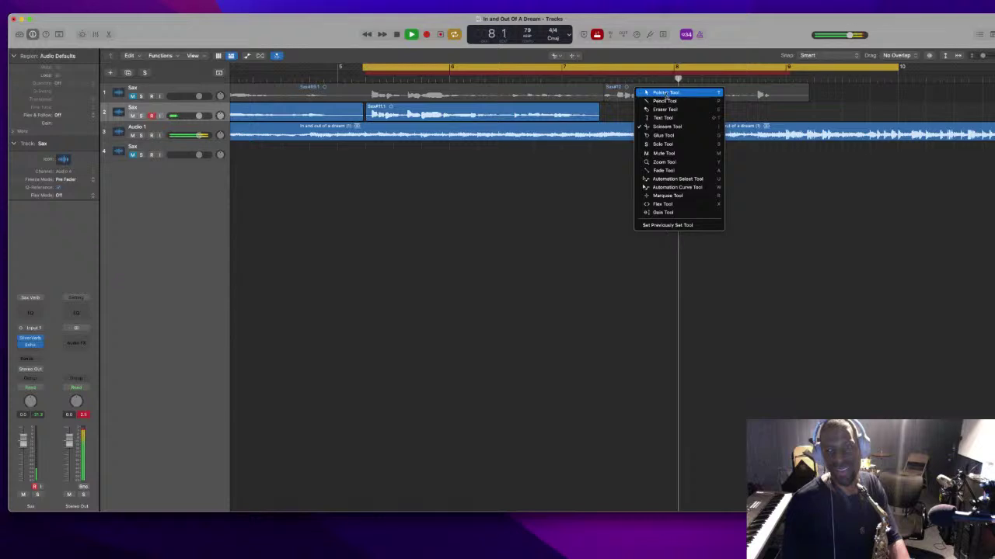
{"action": "left_click", "coordinate": [649, 94]}
{"action": "left_click_drag", "start_coordinate": [649, 94], "coordinate": [657, 115]}
{"action": "key", "text": "space"}
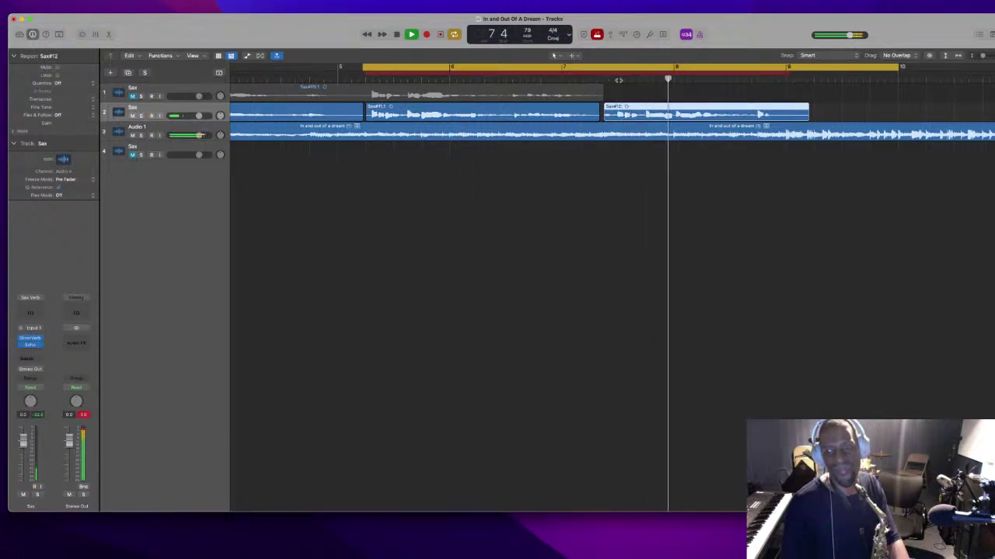
{"action": "key", "text": "super+Left"}
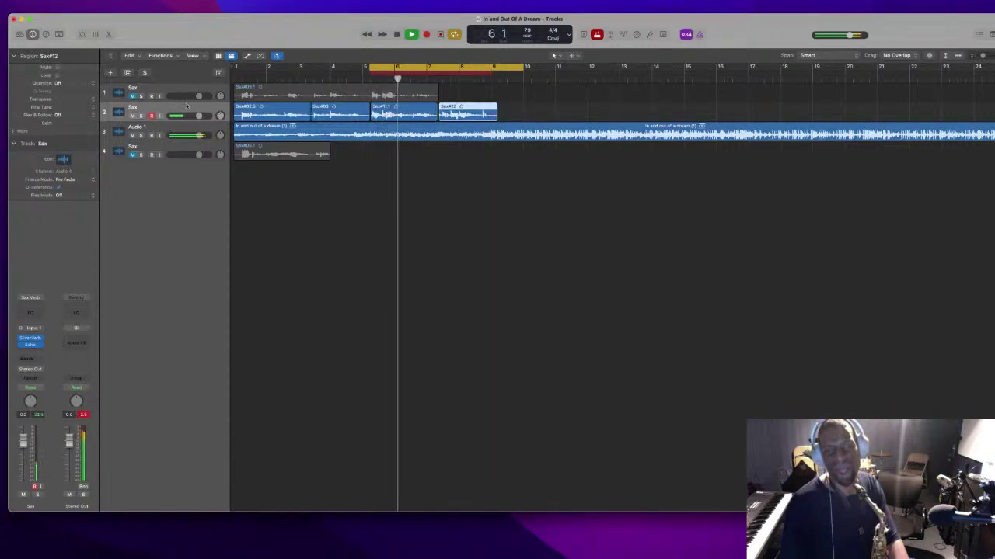
Shift the cycle area to run from mid bar 7 to early bar 12, and delete the Sax#12 region
{"action": "left_click", "coordinate": [194, 108]}
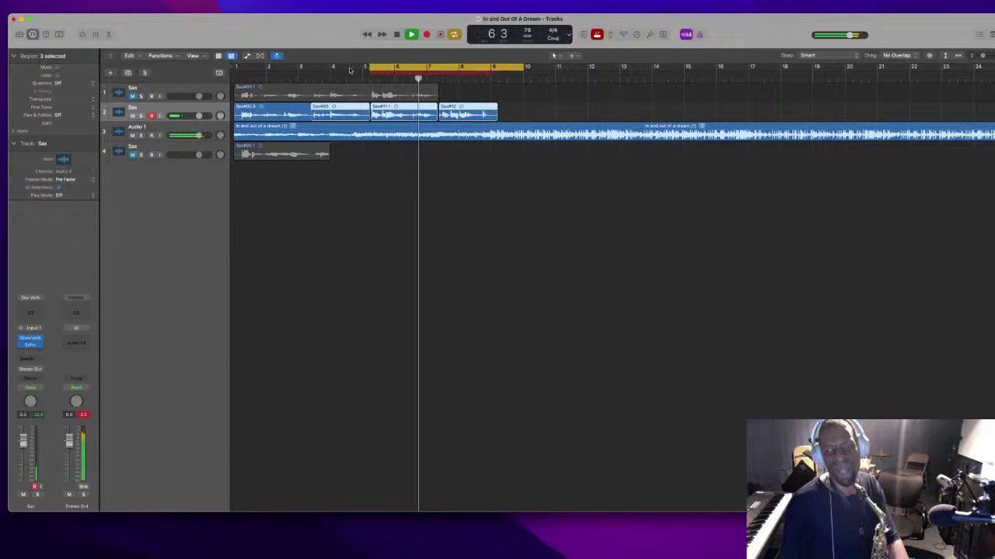
{"action": "left_click_drag", "start_coordinate": [411, 64], "coordinate": [436, 70]}
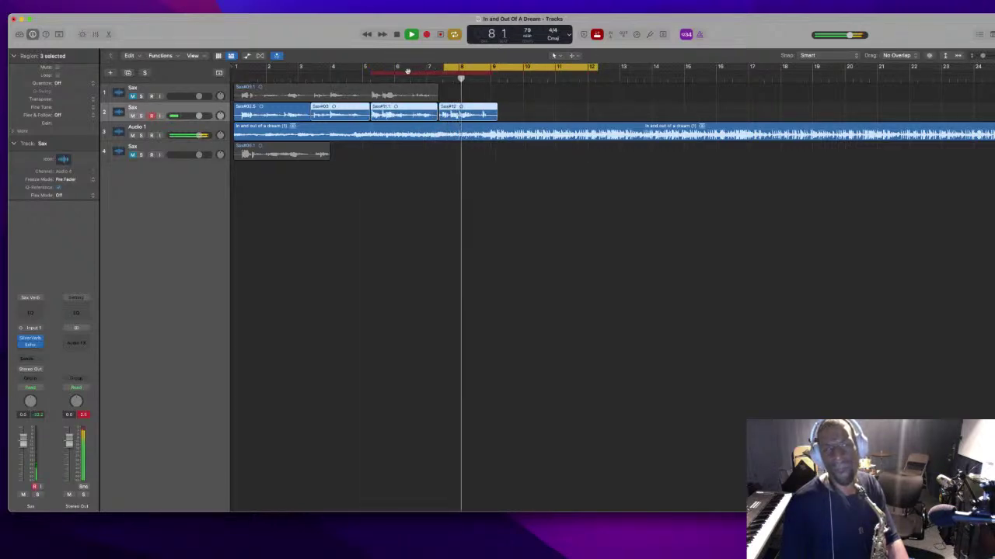
{"action": "key", "text": "space"}
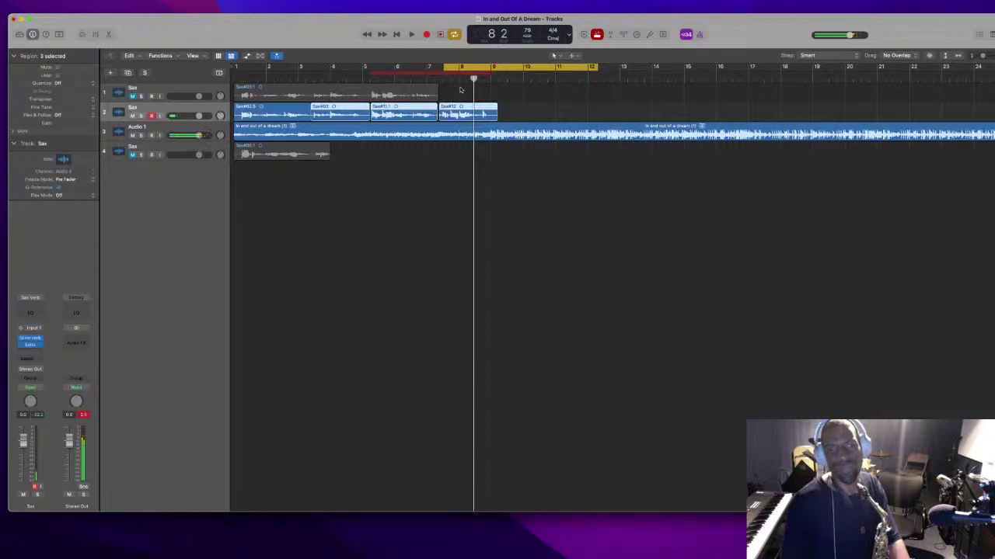
{"action": "left_click", "coordinate": [460, 91]}
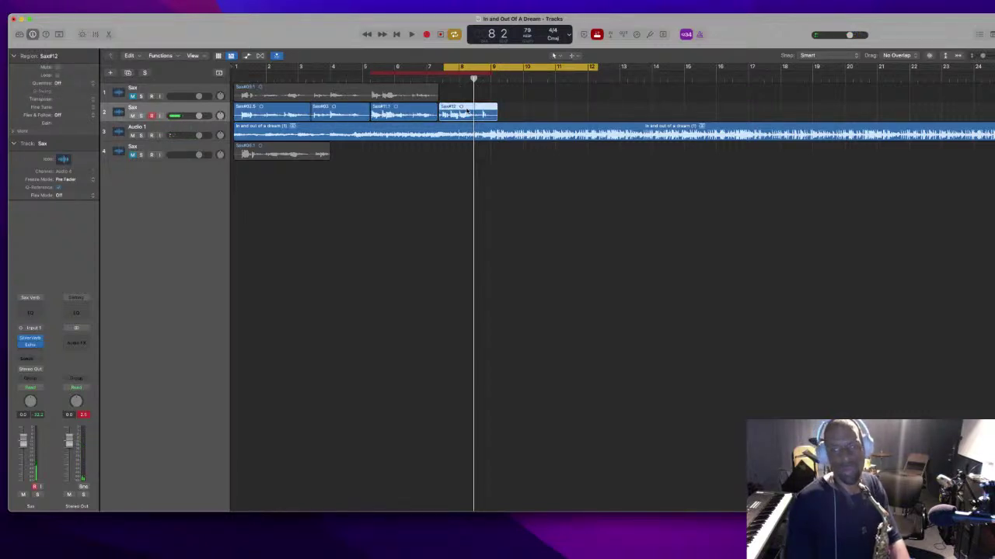
{"action": "key", "text": "Return"}
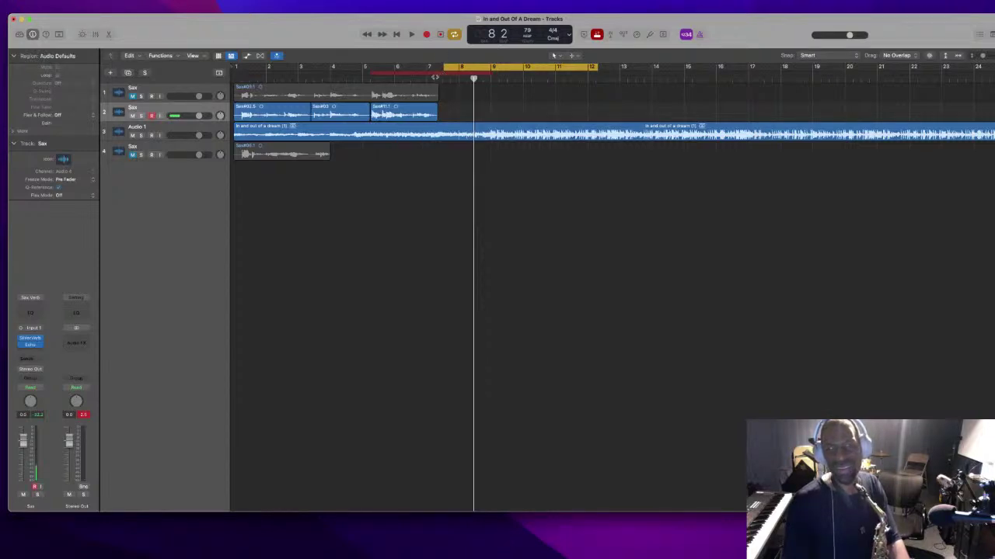
Shift the autopunch area to run from about beat 2 of bar 7 to bar 11, and extend the cycle start back into late bar 6
{"action": "left_click_drag", "start_coordinate": [420, 71], "coordinate": [455, 72]}
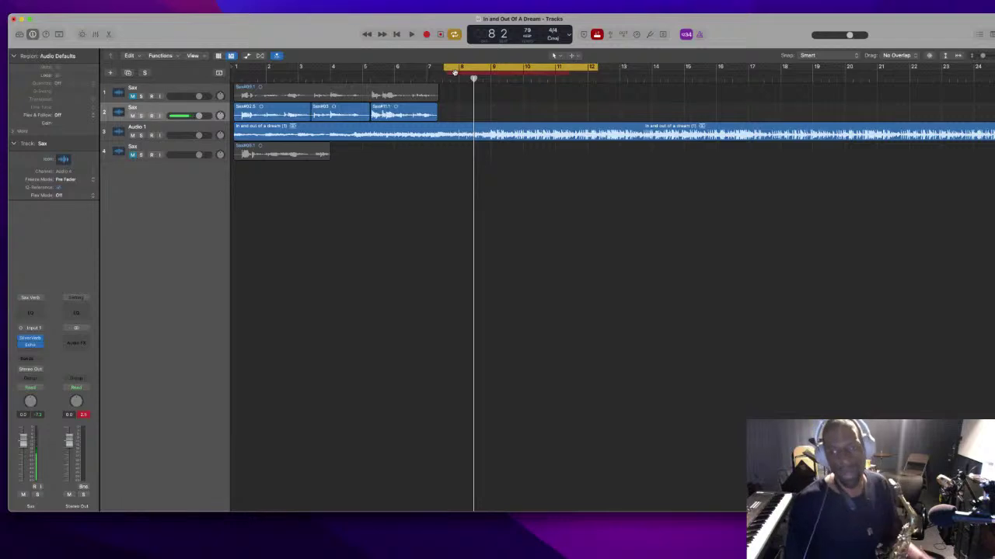
{"action": "left_click_drag", "start_coordinate": [454, 72], "coordinate": [415, 67]}
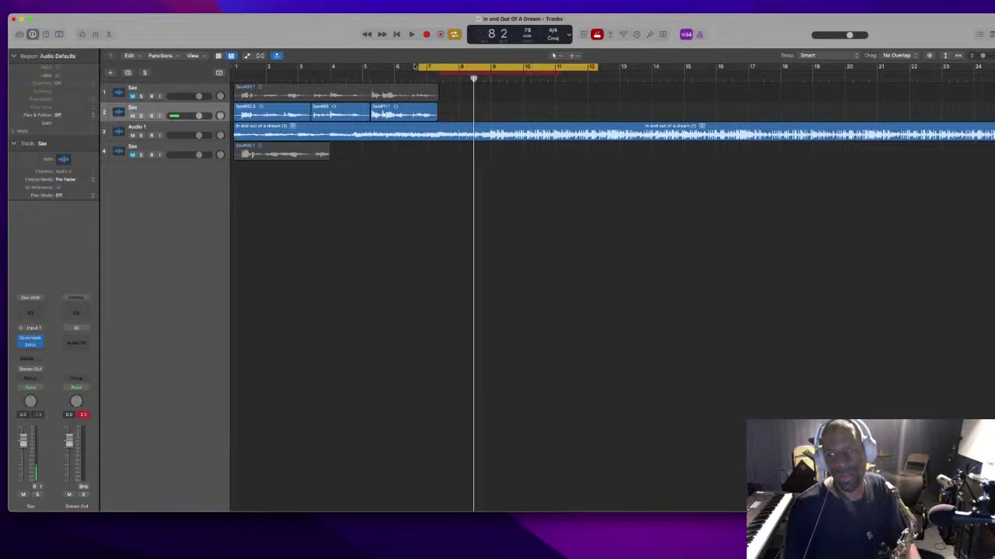
Punch in a take on the second Sax track from bar 7 to about bar 9 and play it back
{"action": "key", "text": "r"}
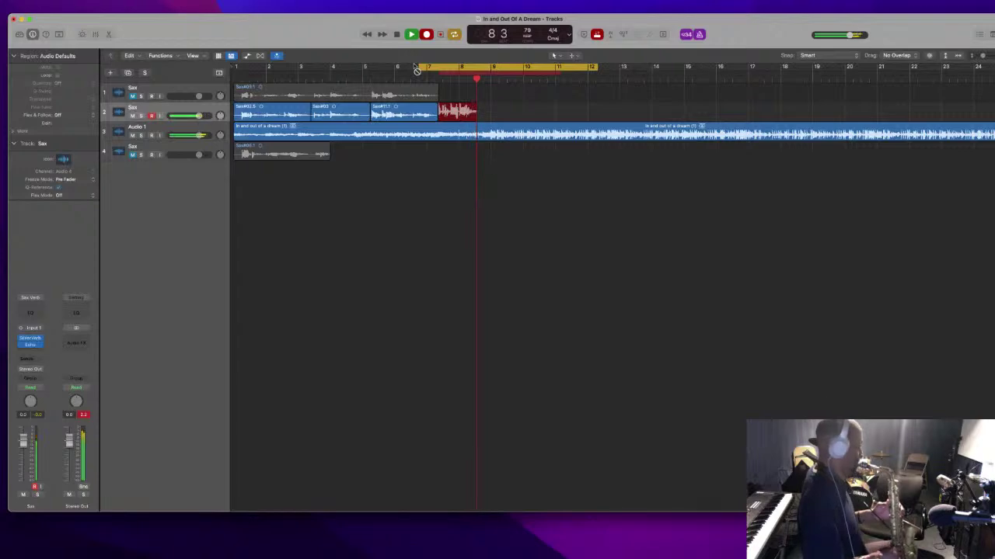
{"action": "left_click", "coordinate": [417, 70]}
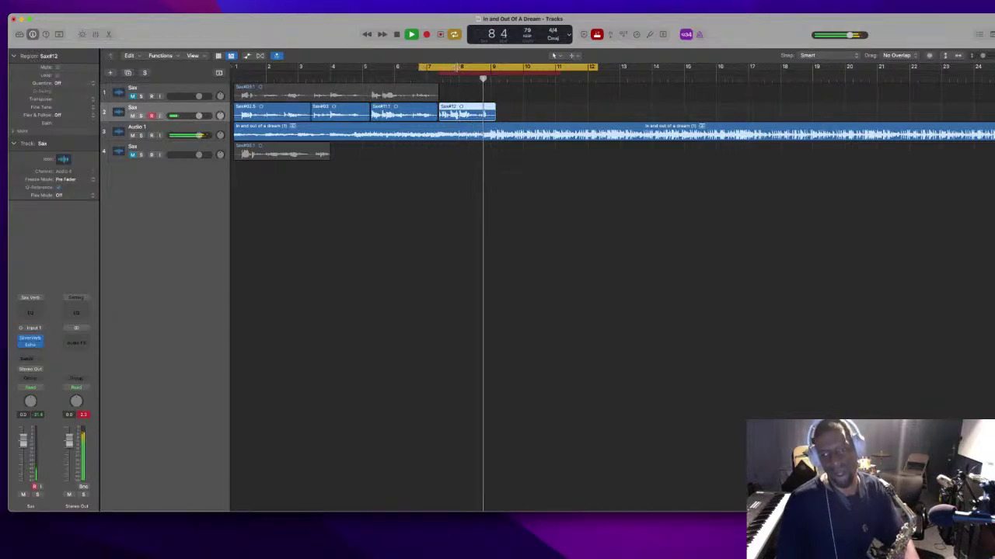
{"action": "key", "text": "r"}
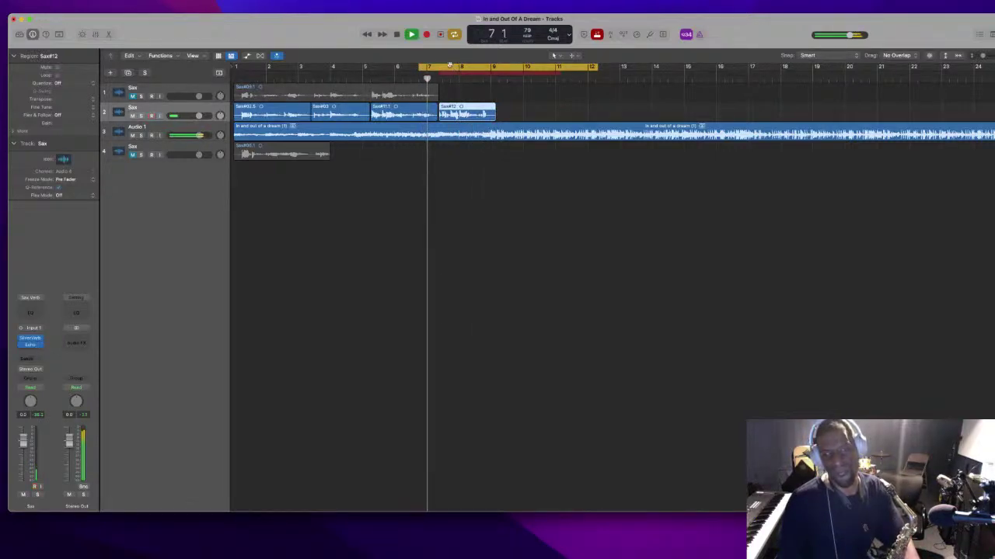
Trim the cycle start to bar 7 and delete the Sax#12 take
{"action": "left_click_drag", "start_coordinate": [418, 66], "coordinate": [429, 66]}
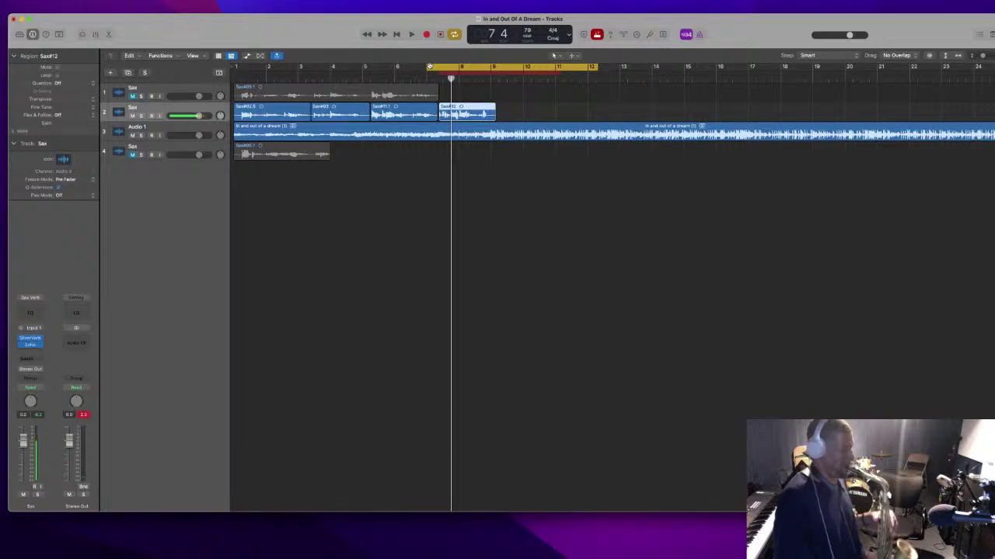
{"action": "key", "text": "space"}
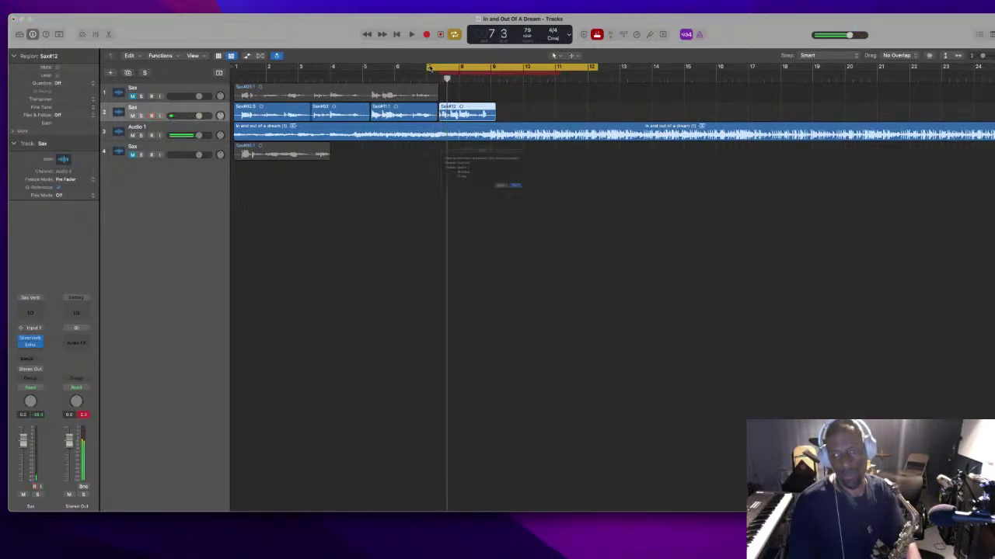
{"action": "key", "text": "Delete"}
{"action": "key", "text": "Return"}
Record a new take on the second Sax track from bar 7 to about bar 9 and audition it
{"action": "key", "text": "r"}
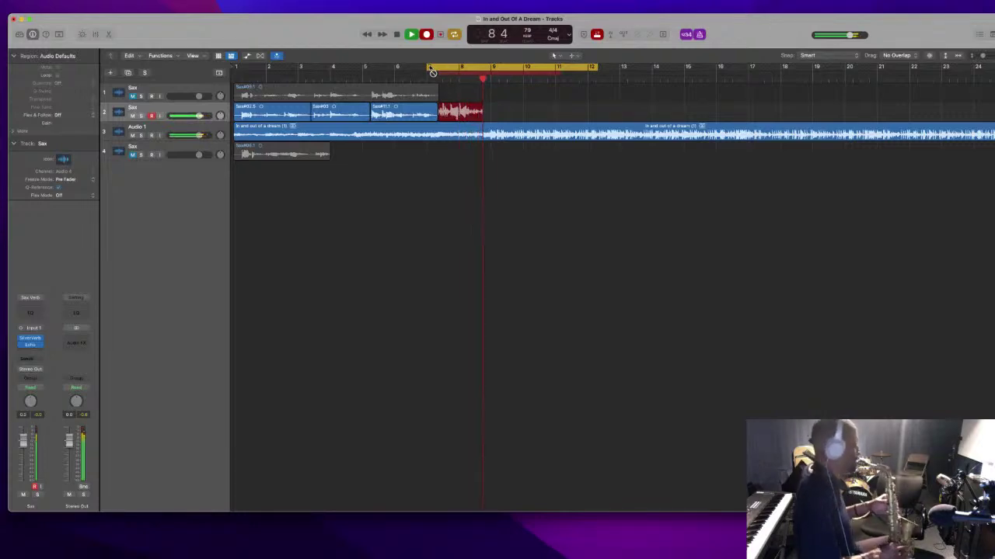
{"action": "left_click", "coordinate": [432, 72]}
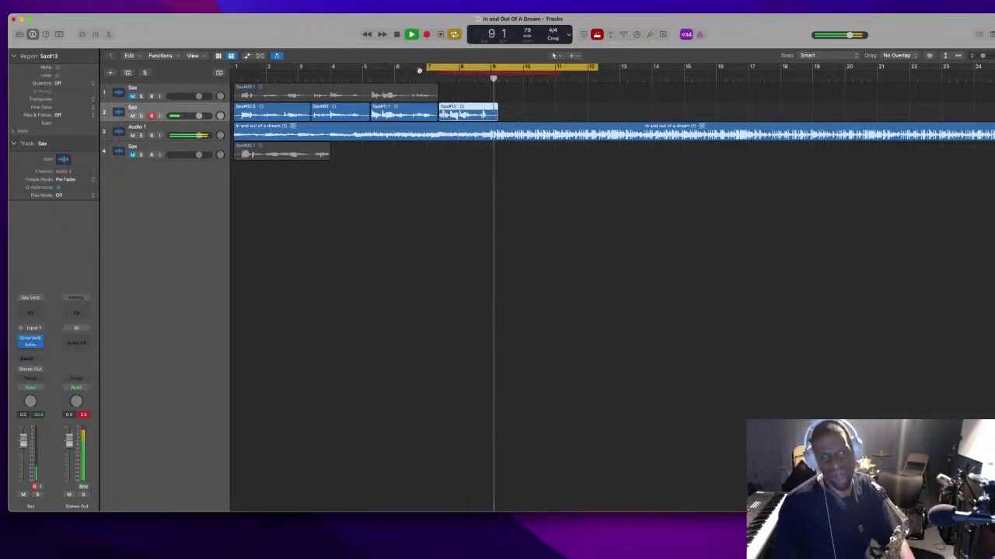
{"action": "key", "text": "space"}
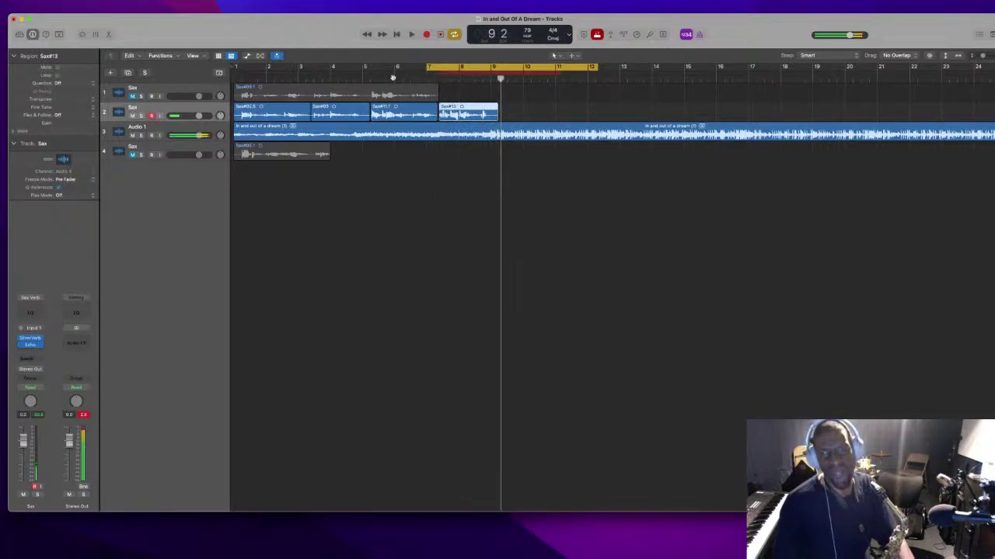
Turn off cycle mode and play the project from the beginning
{"action": "left_click", "coordinate": [456, 65]}
{"action": "key", "text": "Return"}
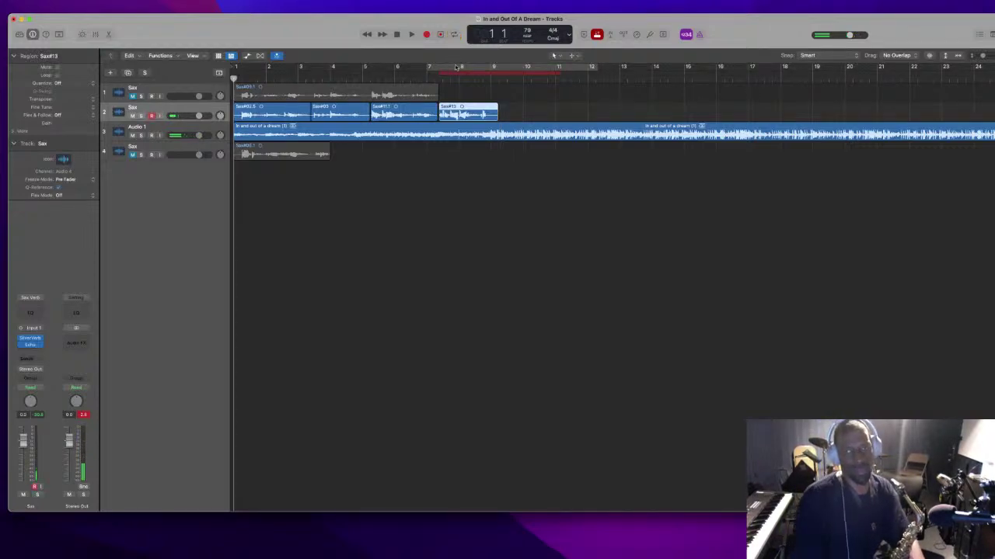
{"action": "key", "text": "space"}
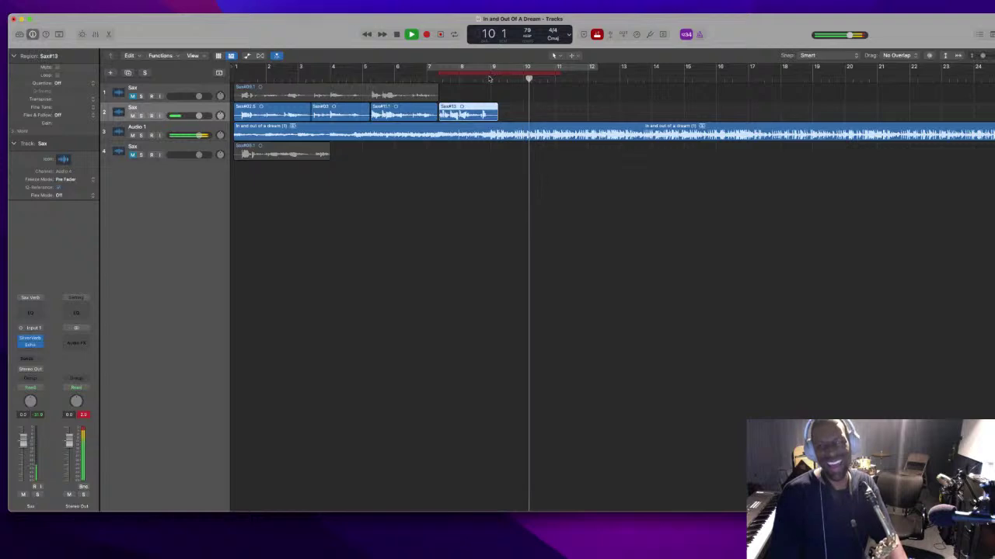
Move the autopunch area to run from bar 9 to about bar 13
{"action": "key", "text": "super+Left"}
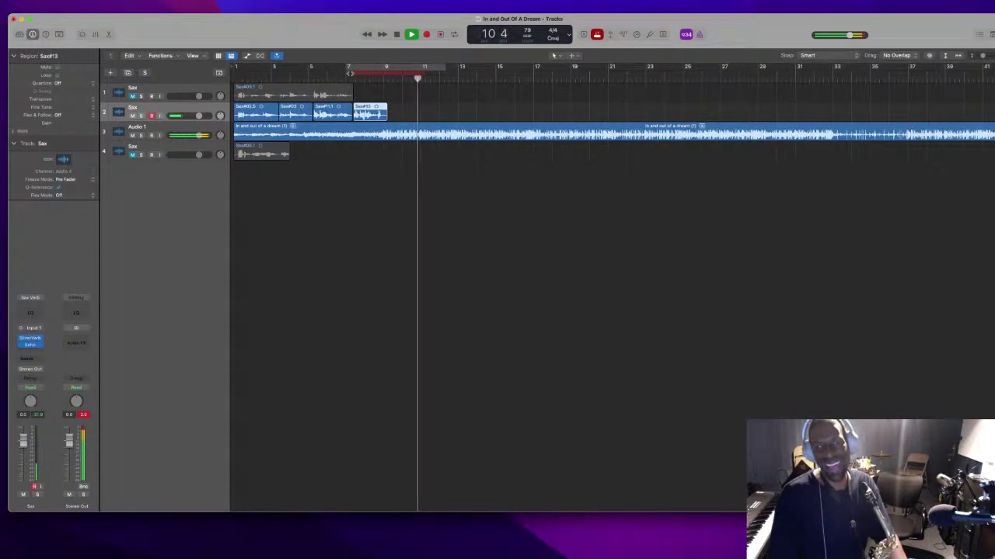
{"action": "left_click_drag", "start_coordinate": [368, 73], "coordinate": [401, 73]}
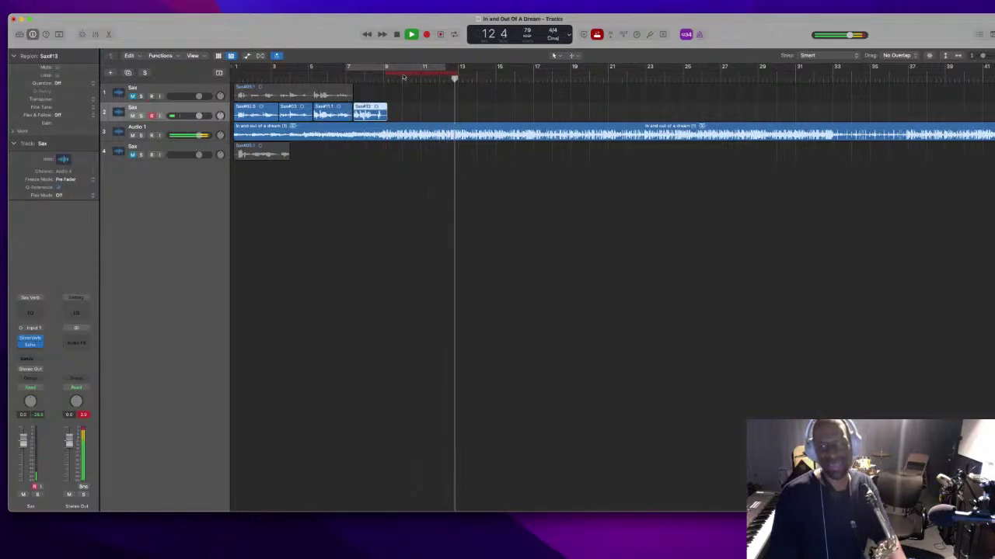
{"action": "left_click_drag", "start_coordinate": [403, 74], "coordinate": [403, 72]}
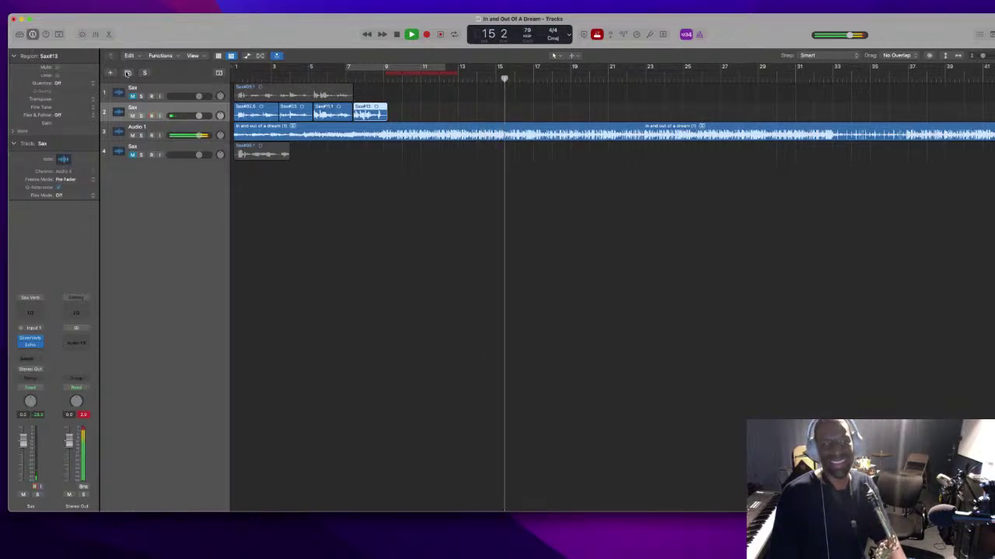
Duplicate the second Sax track with its settings as a new empty track below it, and stop playback
{"action": "left_click", "coordinate": [127, 72]}
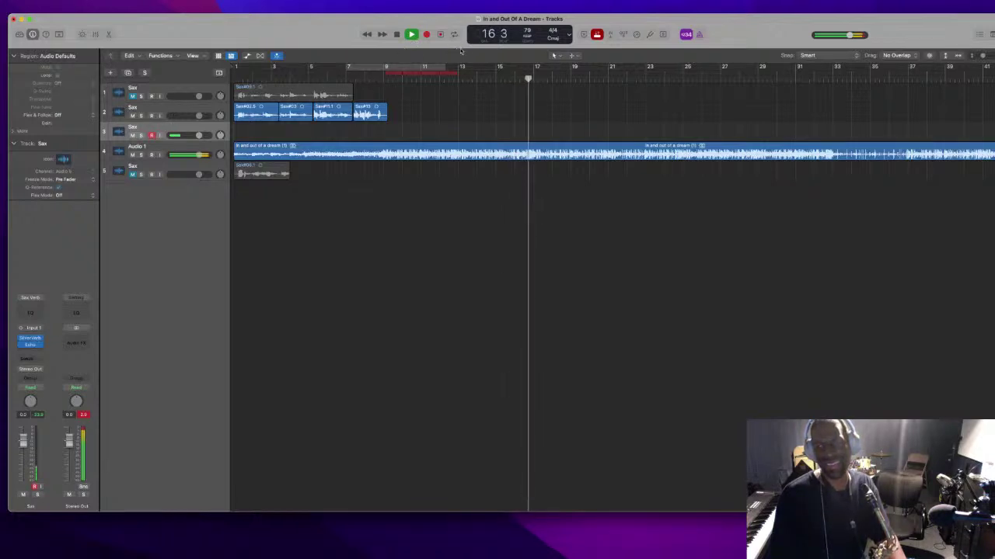
{"action": "key", "text": "space"}
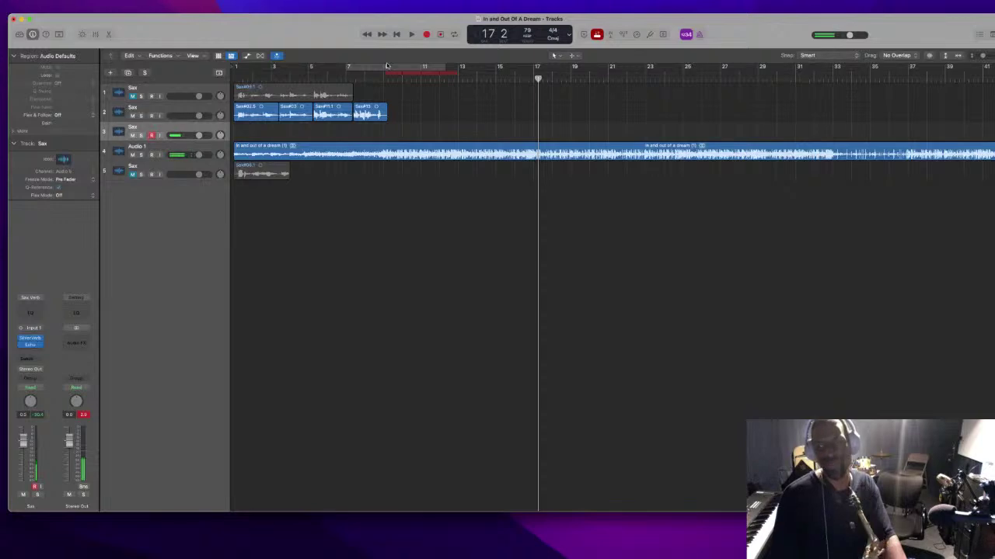
Set the cycle area from bar 9 to just before bar 18, extend the autopunch end into bar 17, and listen to the passage
{"action": "left_click_drag", "start_coordinate": [385, 66], "coordinate": [552, 56]}
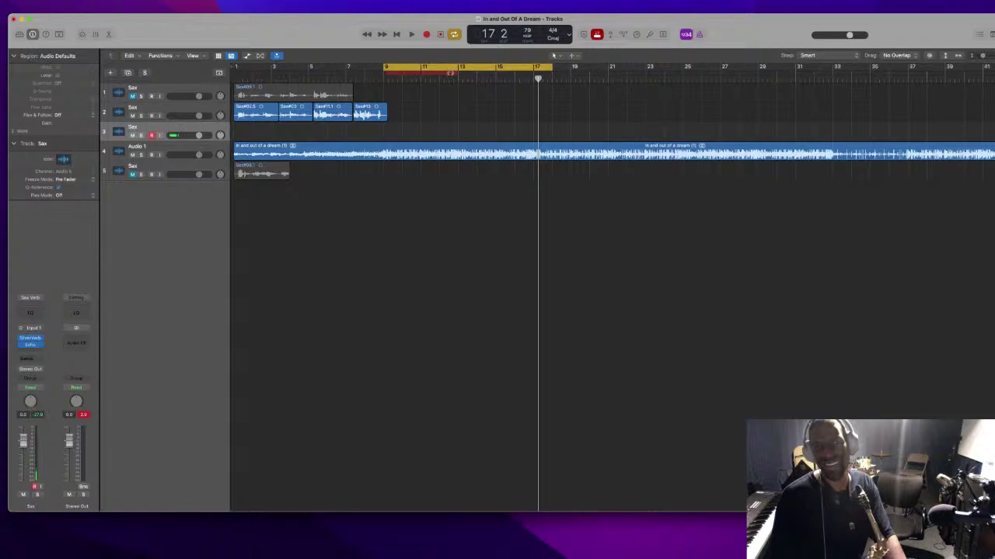
{"action": "left_click_drag", "start_coordinate": [456, 72], "coordinate": [538, 74]}
{"action": "key", "text": "space"}
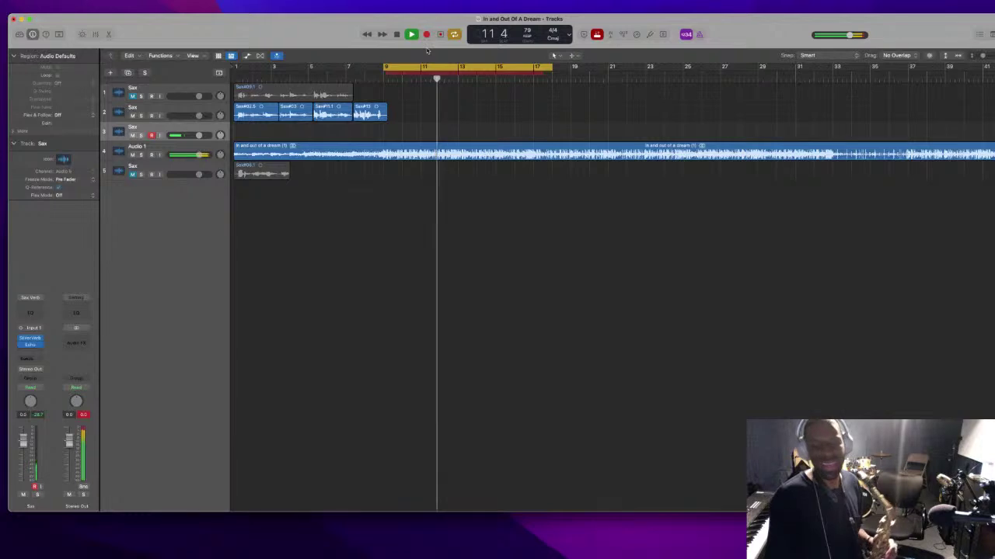
{"action": "key", "text": "space"}
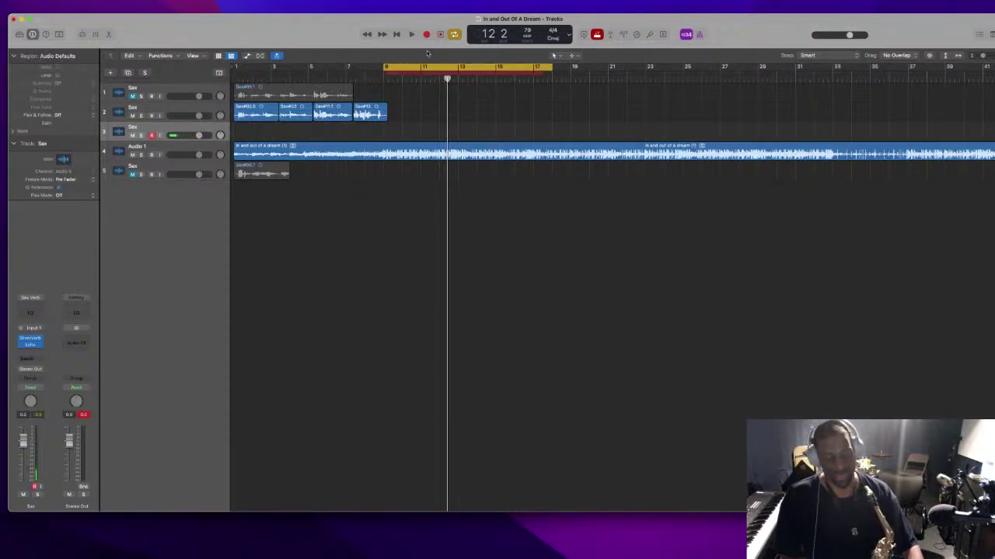
Record a take on the third Sax track from bar 9 to late bar 12, play it back, and delete it
{"action": "key", "text": "space"}
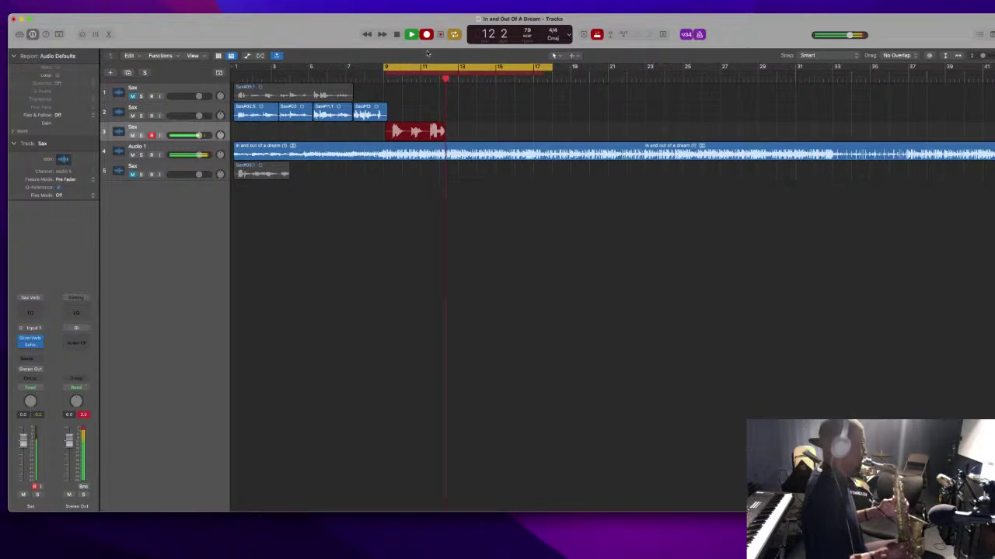
{"action": "key", "text": "space"}
{"action": "key", "text": "space"}
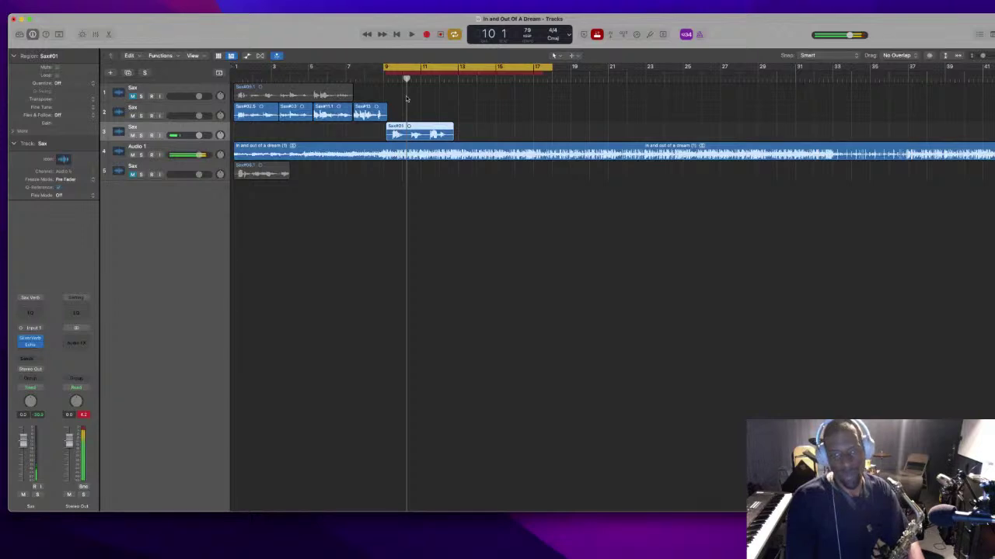
{"action": "key", "text": "Delete"}
{"action": "key", "text": "Return"}
Record another take on the third Sax track from bar 9, stop in bar 11, and delete it
{"action": "key", "text": "space"}
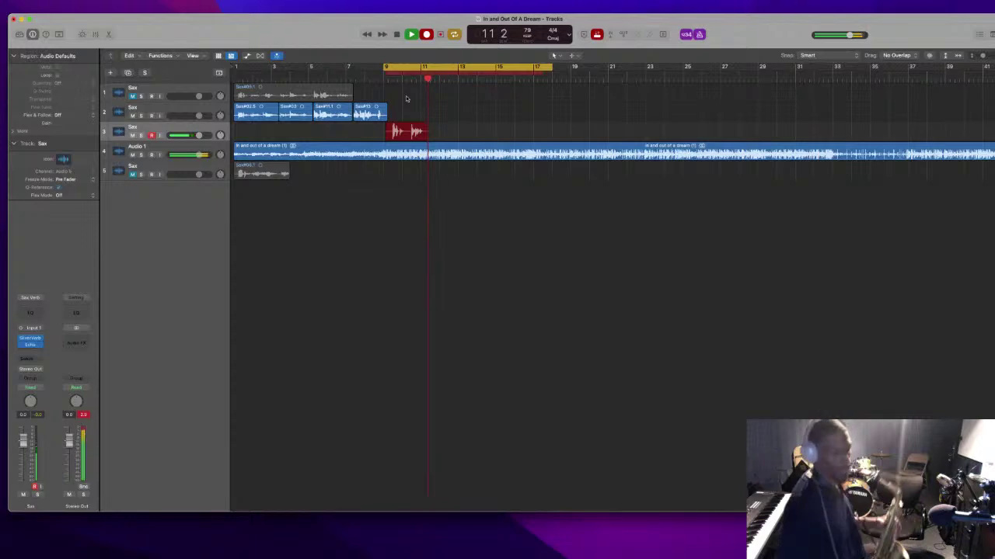
{"action": "key", "text": "space"}
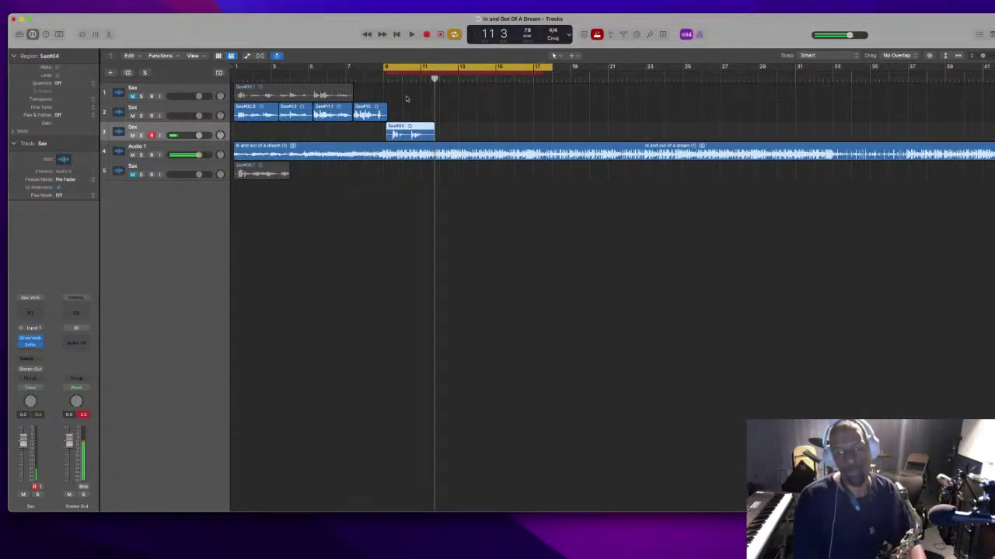
{"action": "key", "text": "BackSpace"}
{"action": "key", "text": "Return"}
Record the phrase again on the third Sax track through bar 12, audition it, and delete the Sax#05 take and its audio file
{"action": "key", "text": "r"}
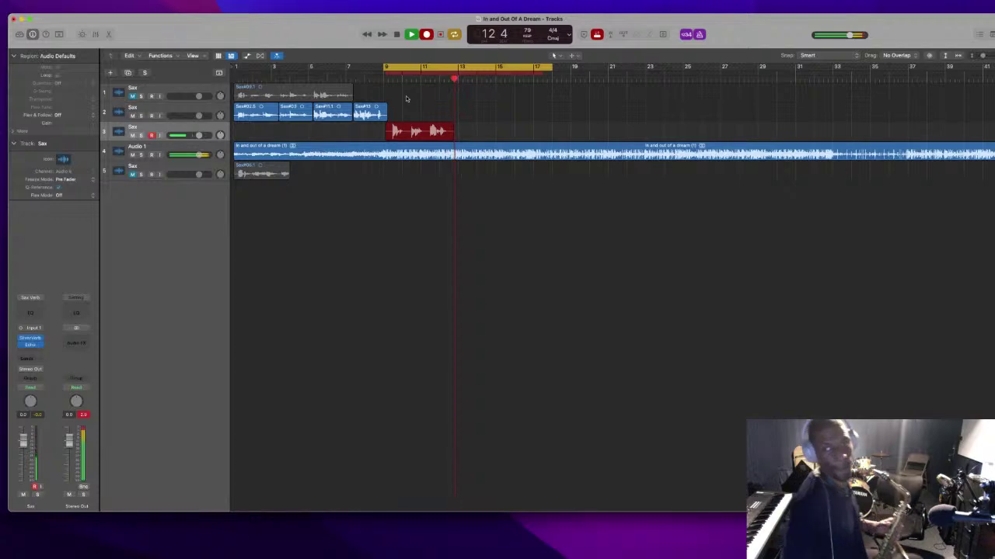
{"action": "key", "text": "space"}
{"action": "key", "text": "space"}
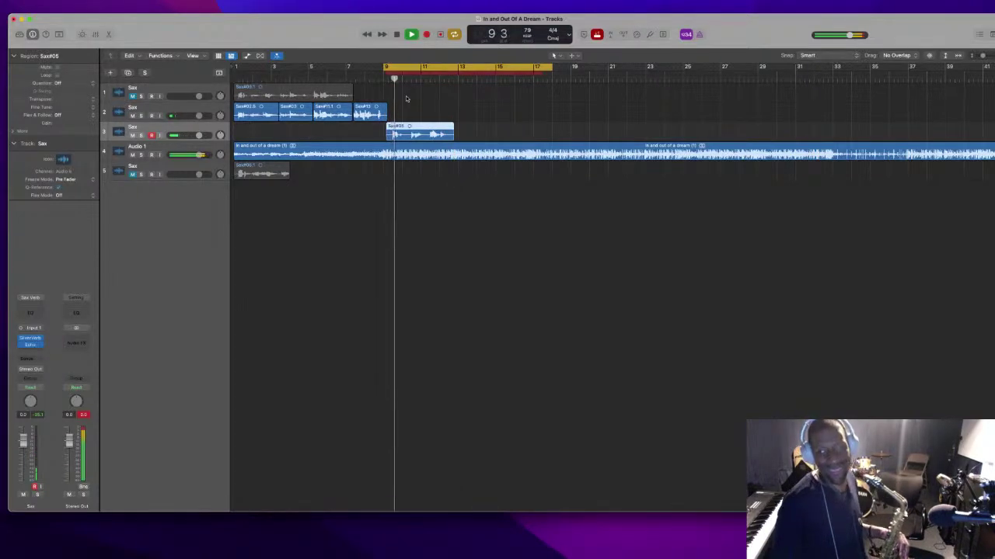
{"action": "key", "text": "space"}
{"action": "key", "text": "BackSpace"}
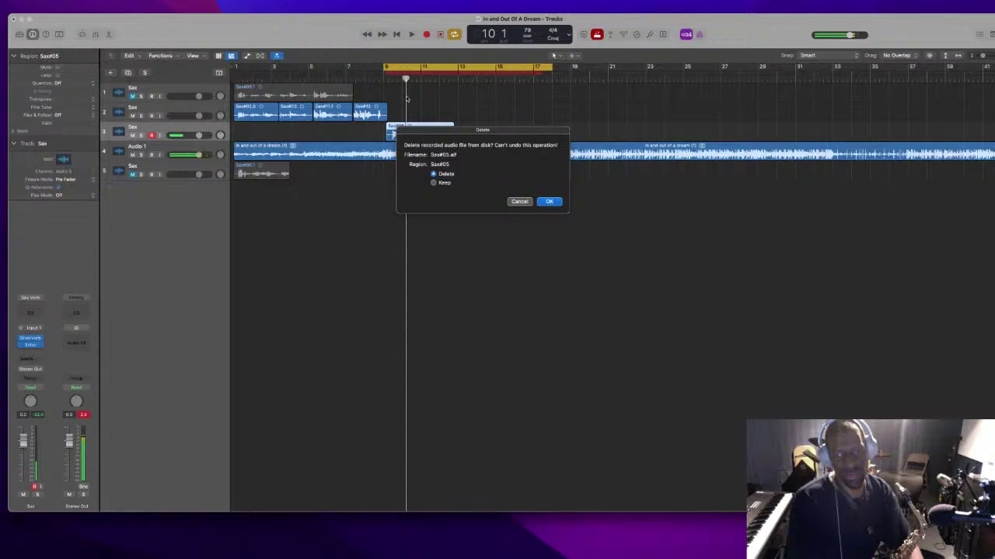
{"action": "key", "text": "Return"}
Record a fresh take on the third Sax track from bar 9 to about the end of bar 12 and play it back from bar 9
{"action": "key", "text": "space"}
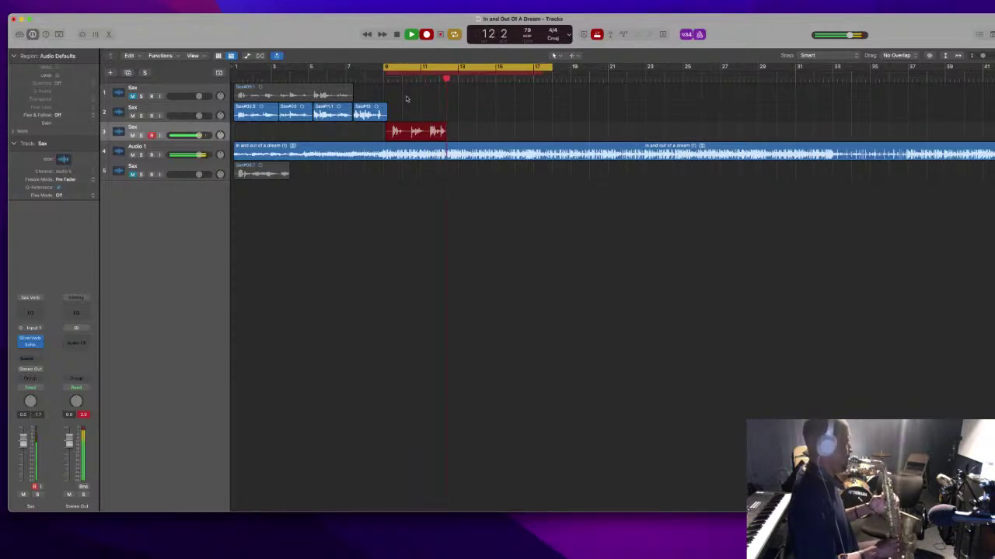
{"action": "key", "text": "space"}
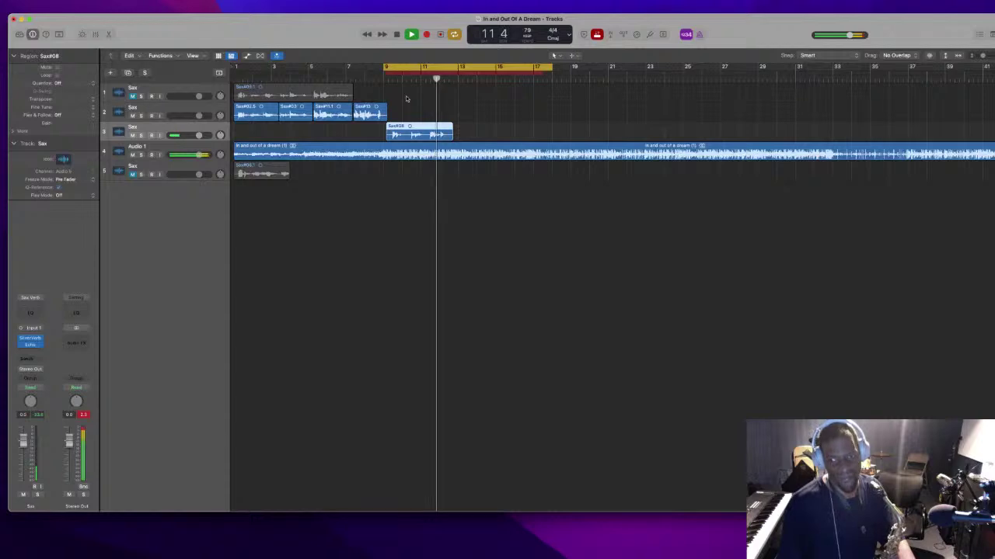
{"action": "key", "text": "Return"}
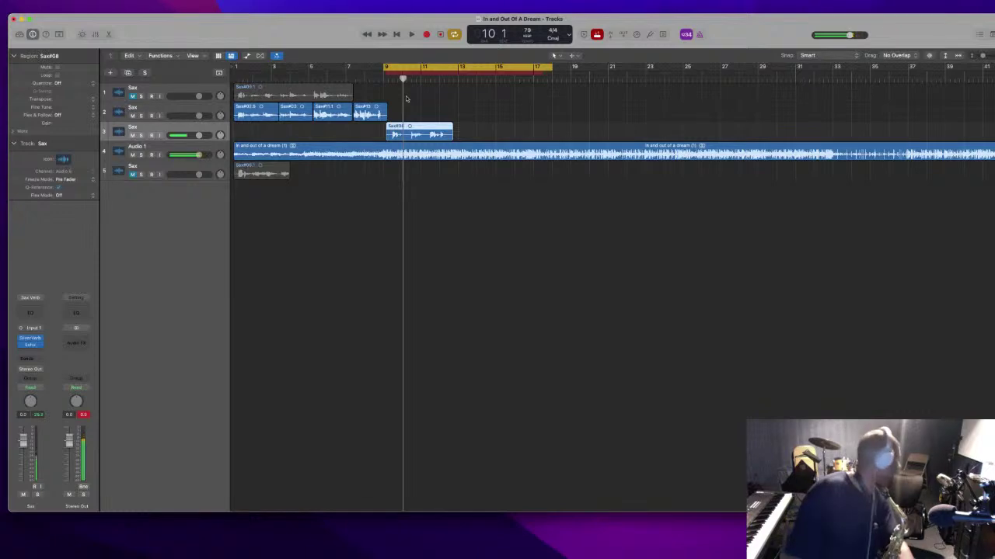
{"action": "key", "text": "space"}
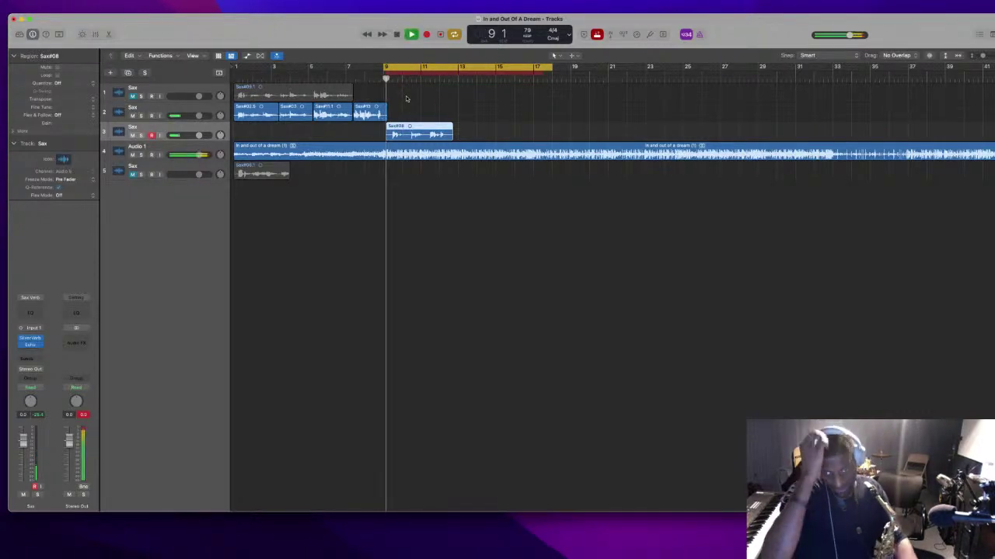
Split the Sax#08 region near beat 2 of bar 10 with the Scissors Tool and play it from bar 9
{"action": "key", "text": "super+Right"}
{"action": "key", "text": "super+Right"}
{"action": "key", "text": "super+Right"}
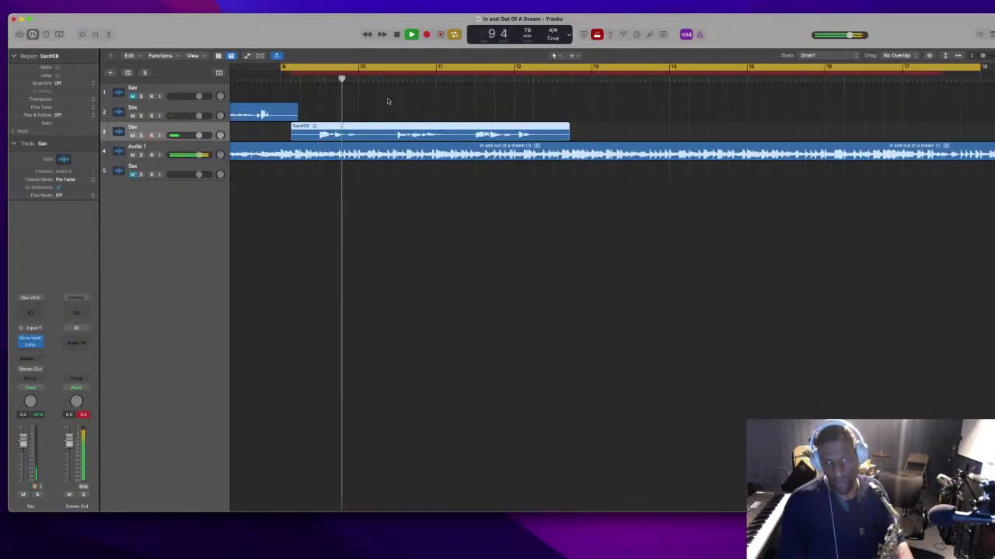
{"action": "key", "text": "t"}
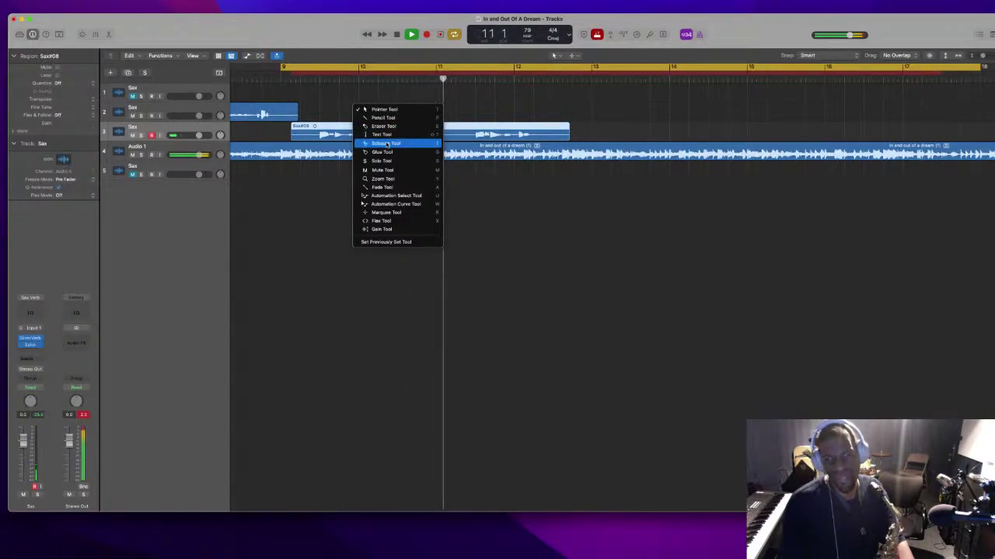
{"action": "left_click", "coordinate": [387, 144]}
{"action": "key", "text": "space"}
{"action": "left_click", "coordinate": [393, 131]}
{"action": "key", "text": "space"}
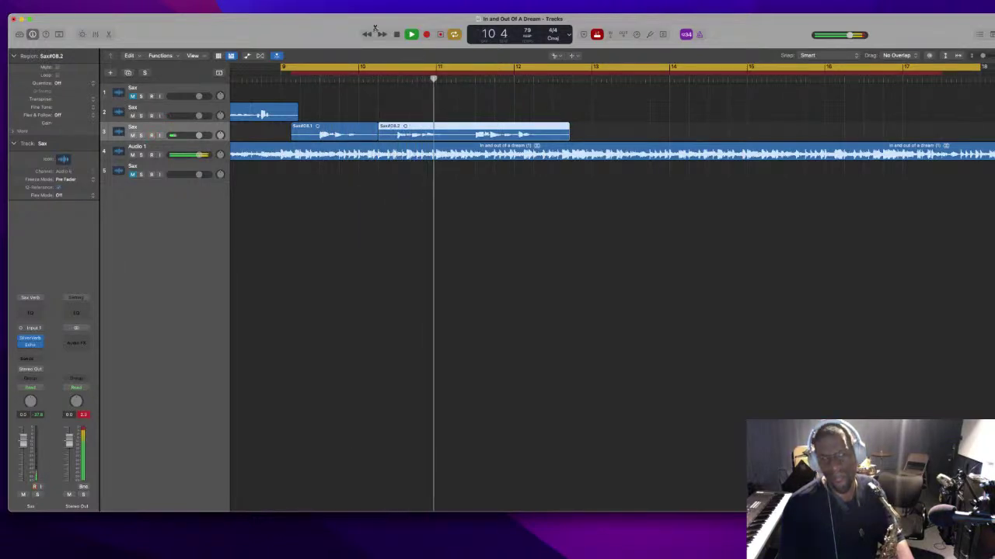
{"action": "left_click", "coordinate": [286, 72]}
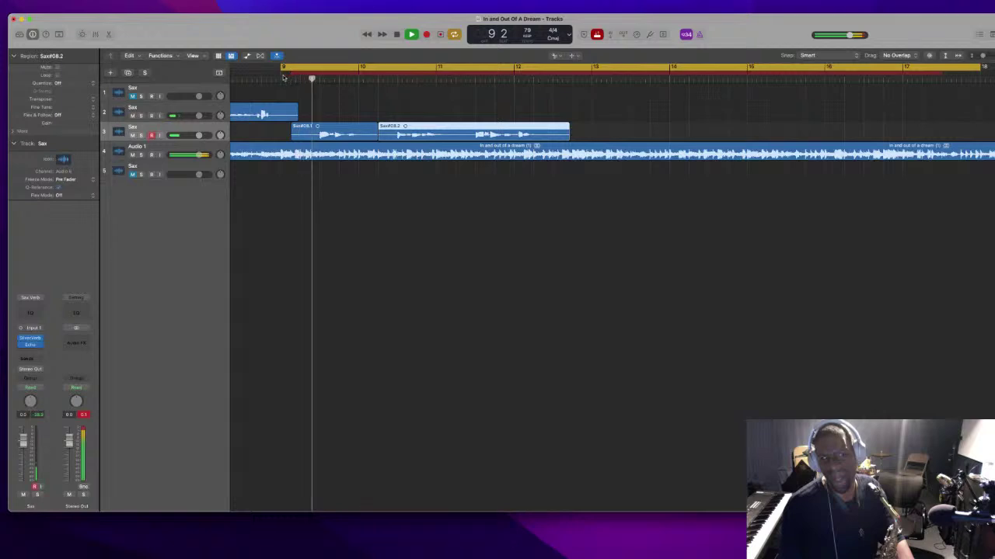
Move the punch-in point to about beat 2 of bar 10 and cut out the Sax#08.2 audio up to about beat 2 of bar 11
{"action": "left_click_drag", "start_coordinate": [286, 74], "coordinate": [386, 78]}
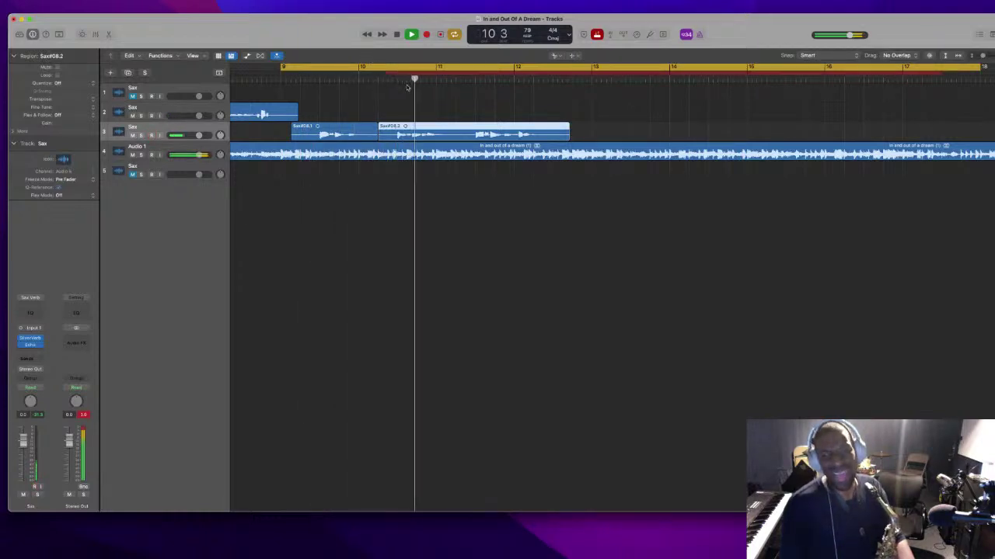
{"action": "key", "text": "space"}
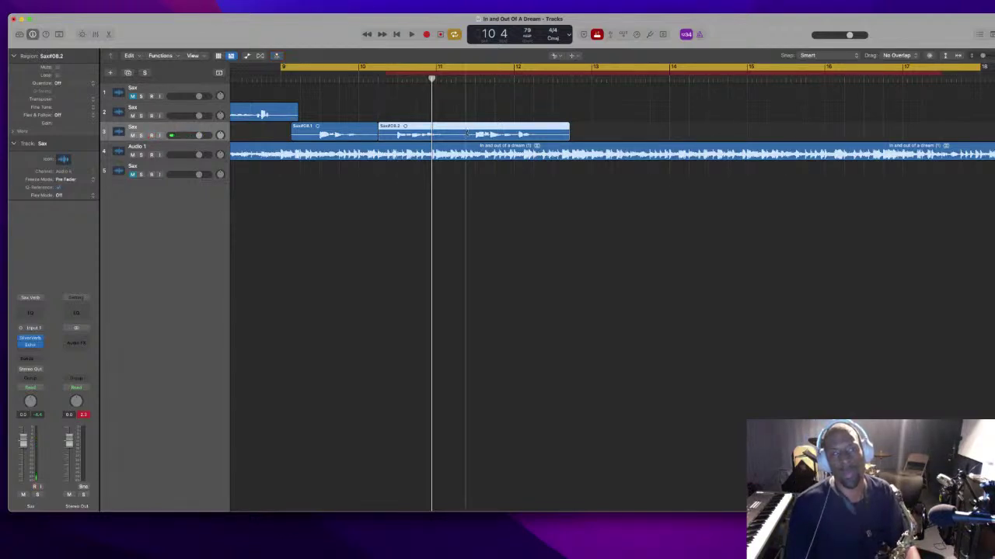
{"action": "left_click", "coordinate": [466, 131]}
{"action": "left_click", "coordinate": [432, 103]}
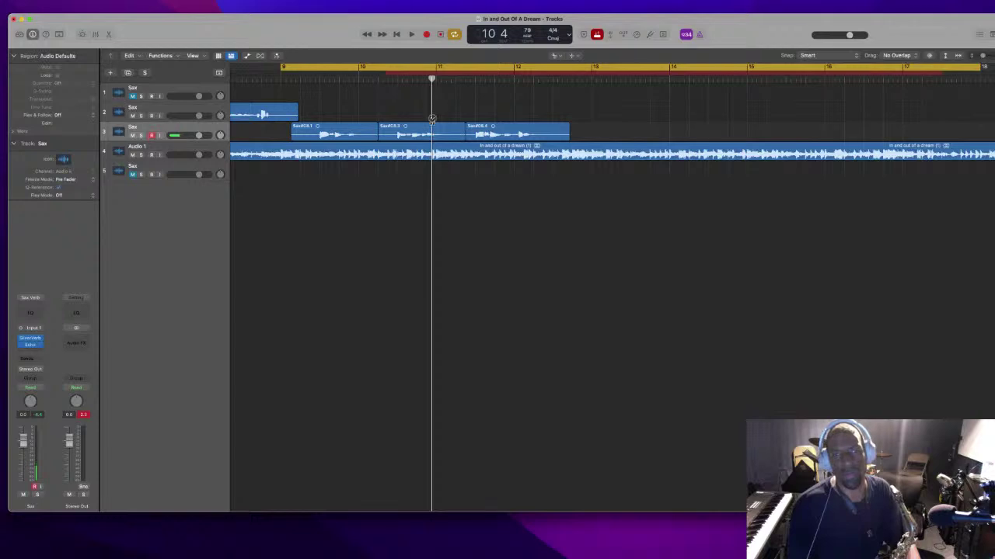
{"action": "left_click", "coordinate": [432, 125]}
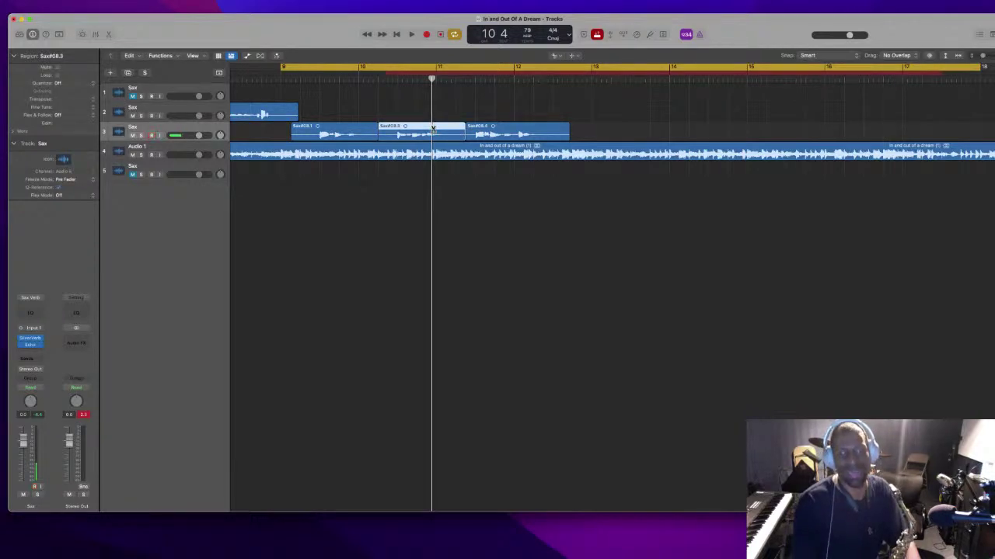
{"action": "key", "text": "Delete"}
Shorten the autopunch range to end around beat 2 of bar 11 and play through the gap on the third Sax track
{"action": "key", "text": "space"}
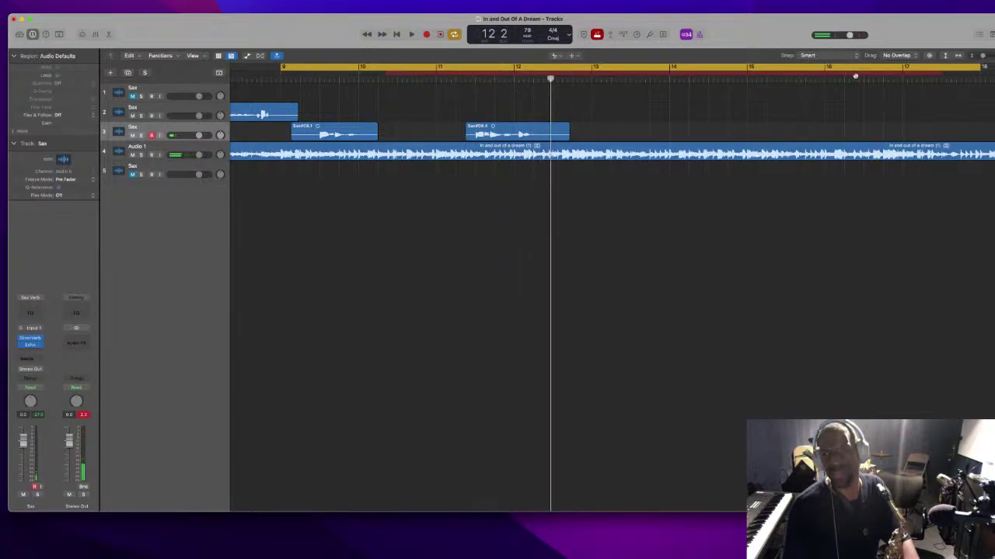
{"action": "scroll", "coordinate": [826, 70], "scroll_direction": "right", "scroll_amount": 1}
{"action": "scroll", "coordinate": [808, 88], "scroll_direction": "down", "scroll_amount": 5}
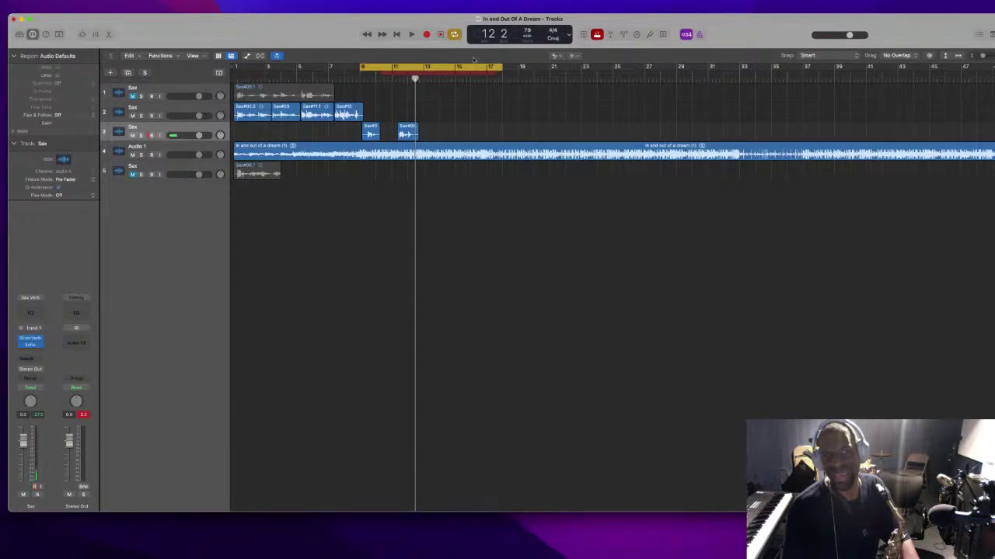
{"action": "left_click_drag", "start_coordinate": [493, 70], "coordinate": [395, 79]}
{"action": "key", "text": "space"}
{"action": "scroll", "coordinate": [396, 81], "scroll_direction": "up", "scroll_amount": 5}
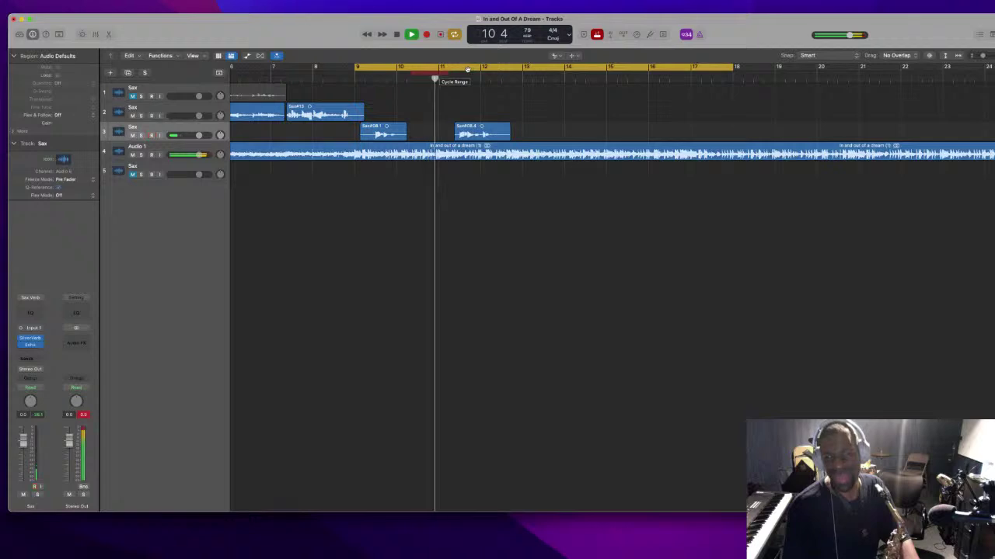
{"action": "key", "text": "space"}
{"action": "left_click_drag", "start_coordinate": [448, 74], "coordinate": [447, 76]}
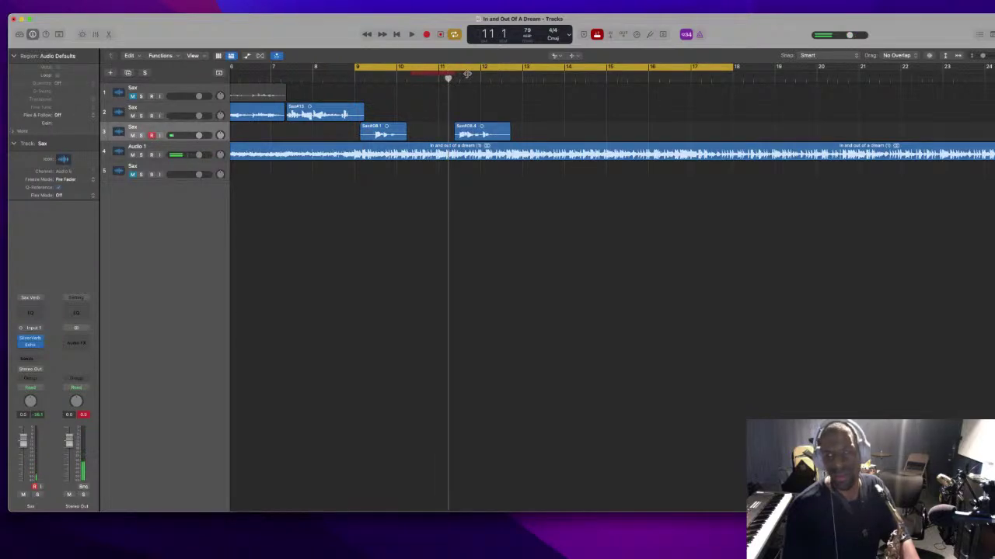
Record a punch-in take in the gap between Sax#08.1 and Sax#08.4, play it back, and return to the project start
{"action": "key", "text": "r"}
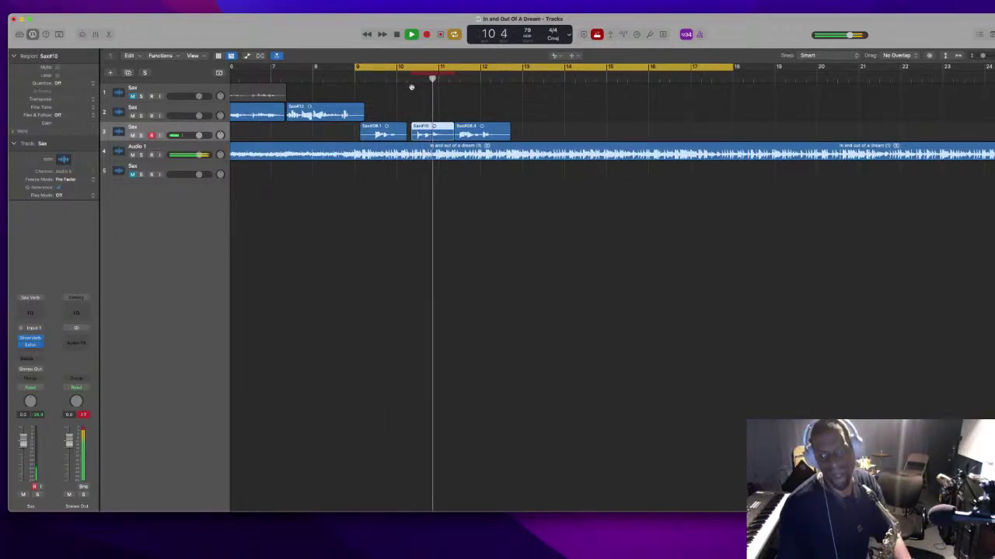
{"action": "key", "text": "space"}
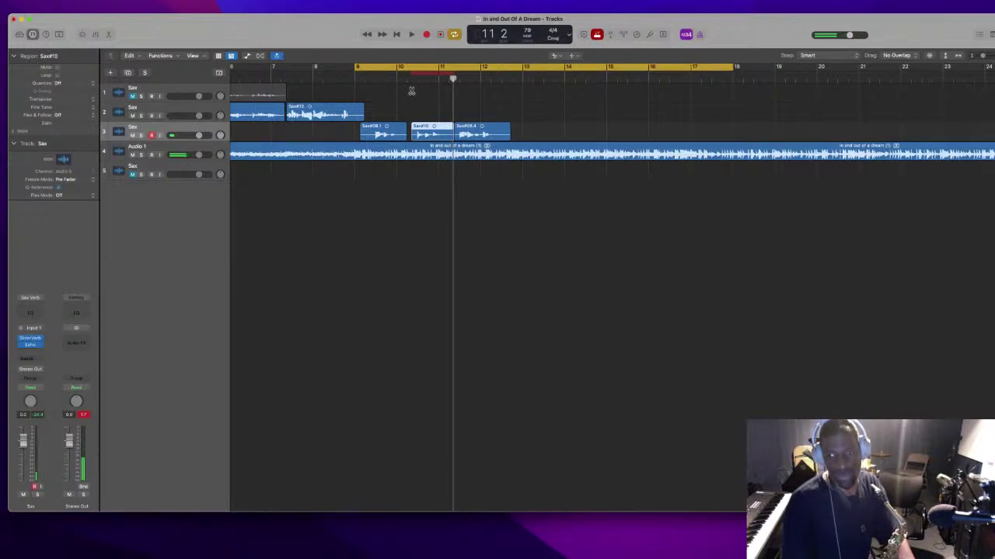
{"action": "key", "text": "Return"}
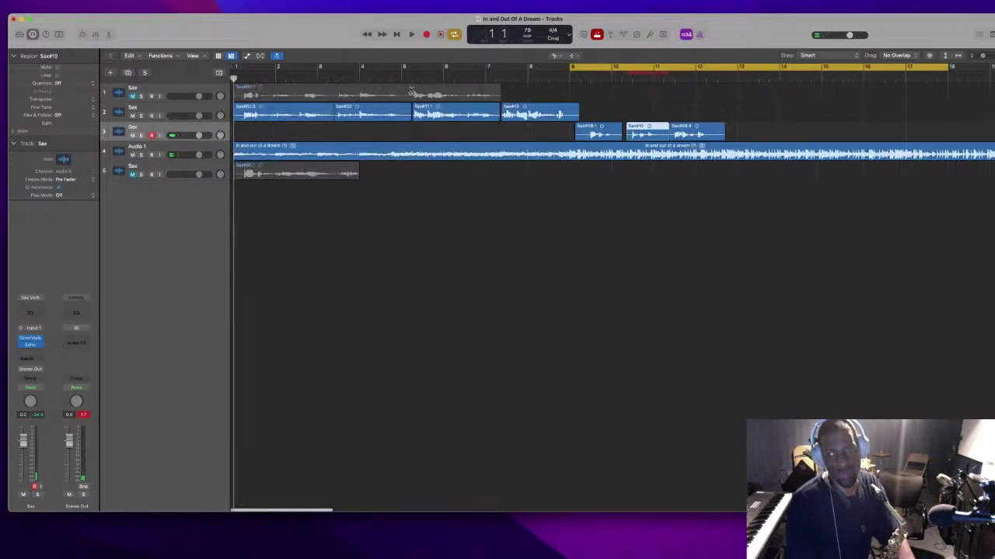
Record another take over Sax#10 on the third Sax track, stop in bar 10, and undo the punch-in recordings
{"action": "key", "text": "r"}
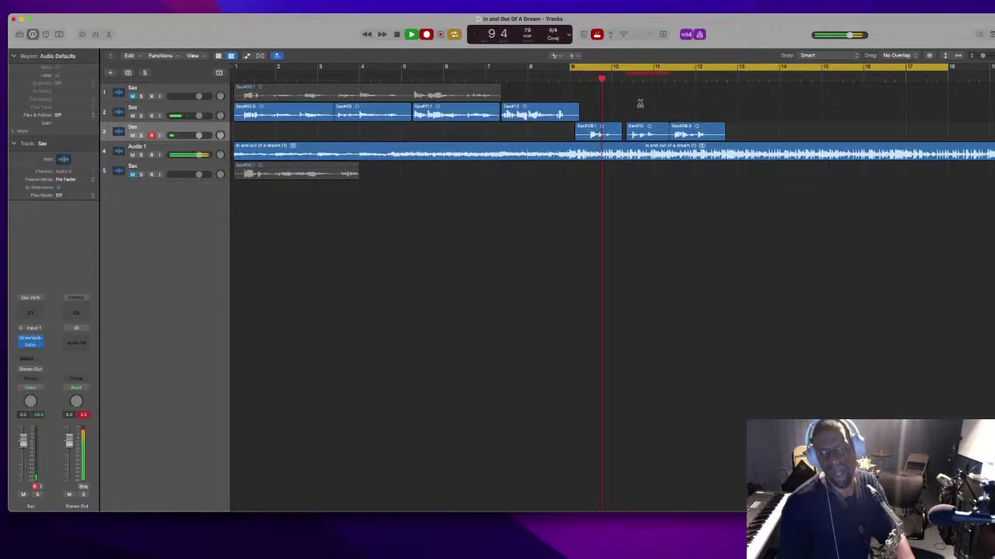
{"action": "left_click", "coordinate": [634, 131]}
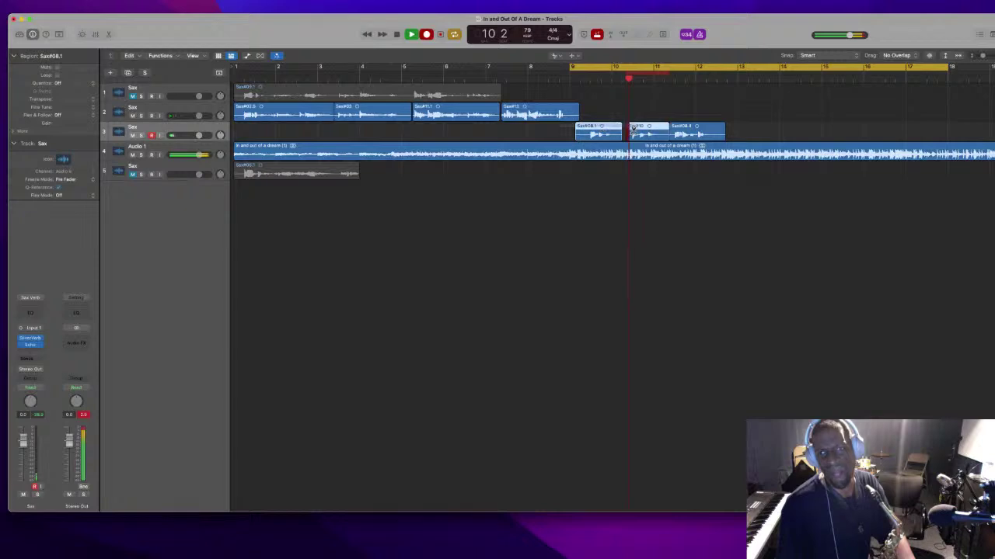
{"action": "key", "text": "space"}
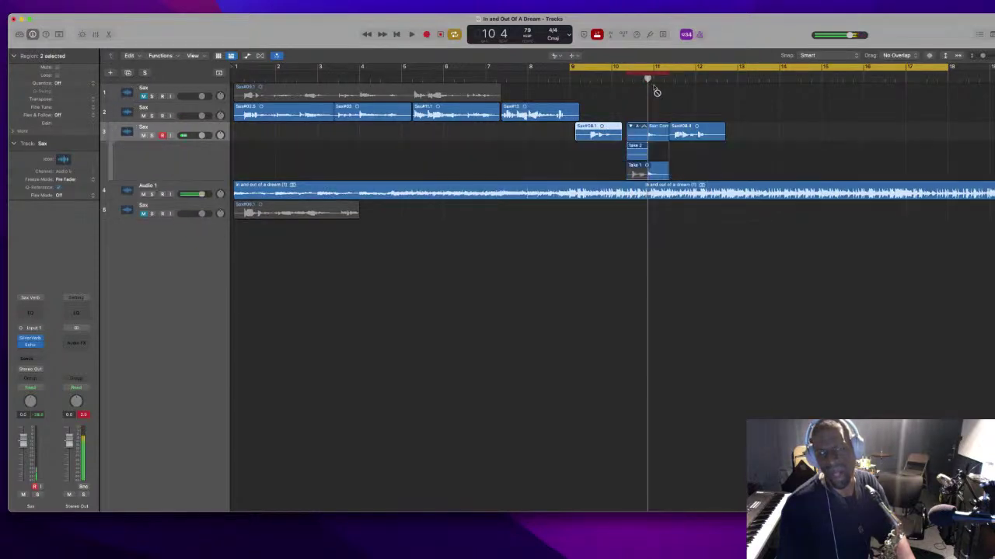
{"action": "key", "text": "super+z"}
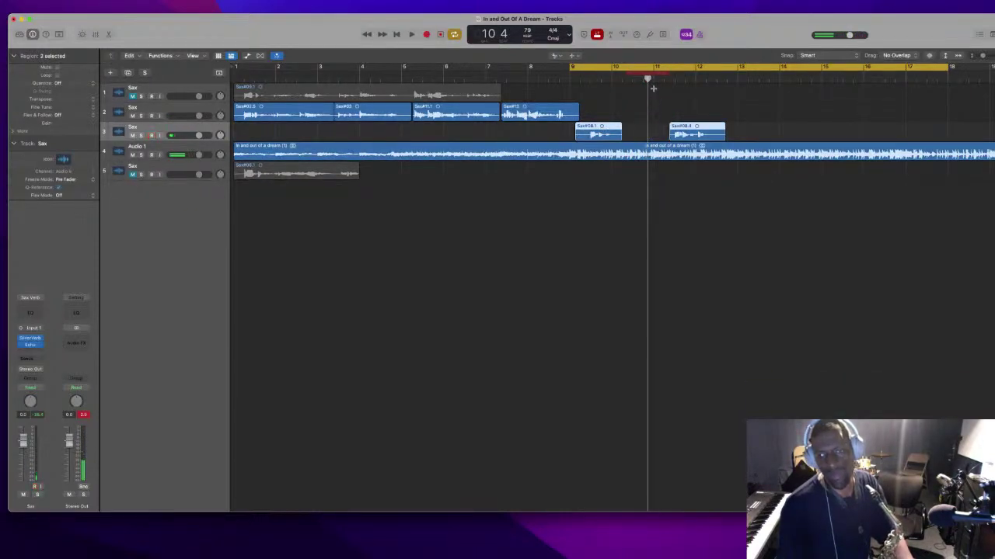
Delete the Sax#08.1 region in bar 9 of the third Sax track and switch to the Pointer Tool
{"action": "left_click", "coordinate": [633, 127]}
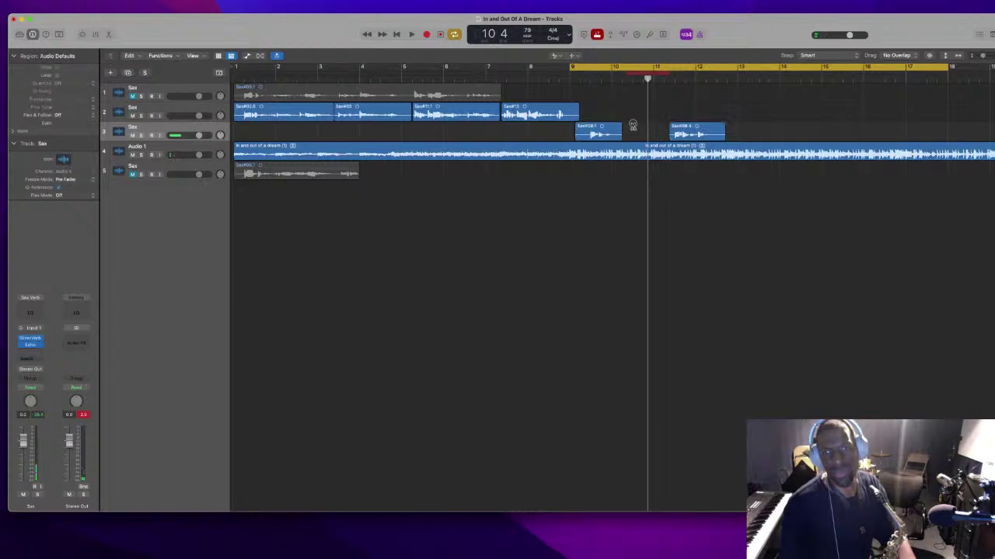
{"action": "left_click", "coordinate": [617, 125]}
{"action": "key", "text": "Delete"}
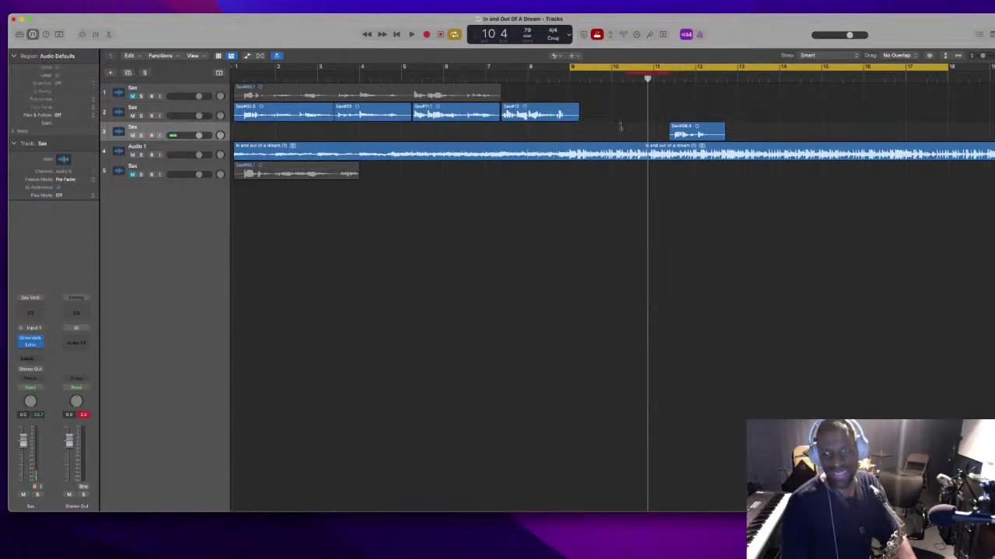
{"action": "key", "text": "t"}
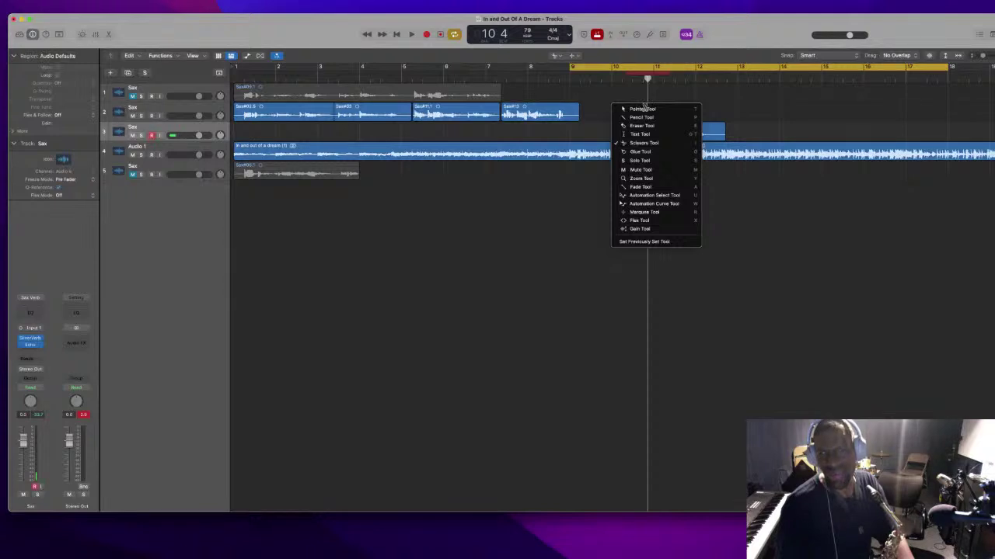
{"action": "left_click", "coordinate": [642, 109]}
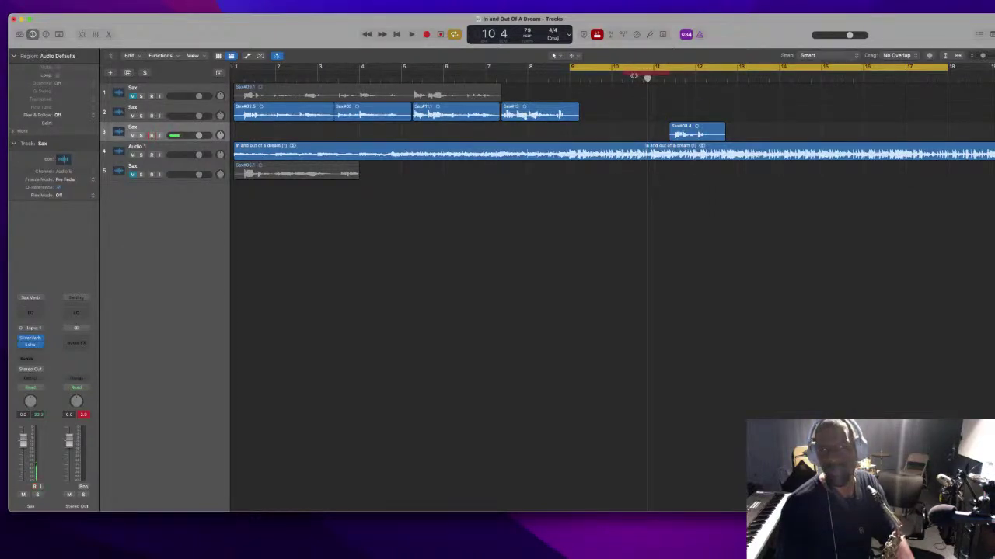
Record a new punch-in take before Sax#08.4 with a lead-in from bar 9, stop in bar 12, and play it back from bar 9
{"action": "key", "text": "r"}
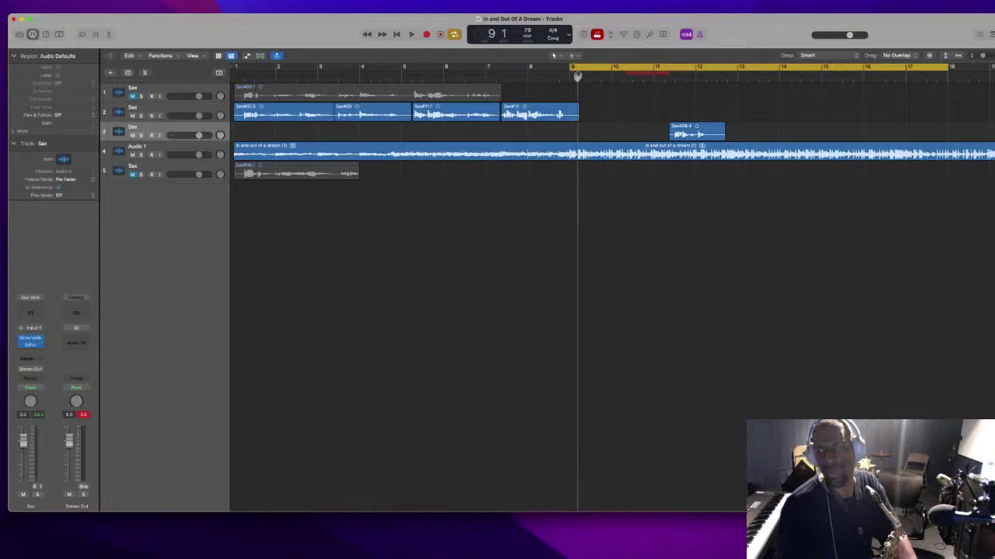
{"action": "key", "text": "r"}
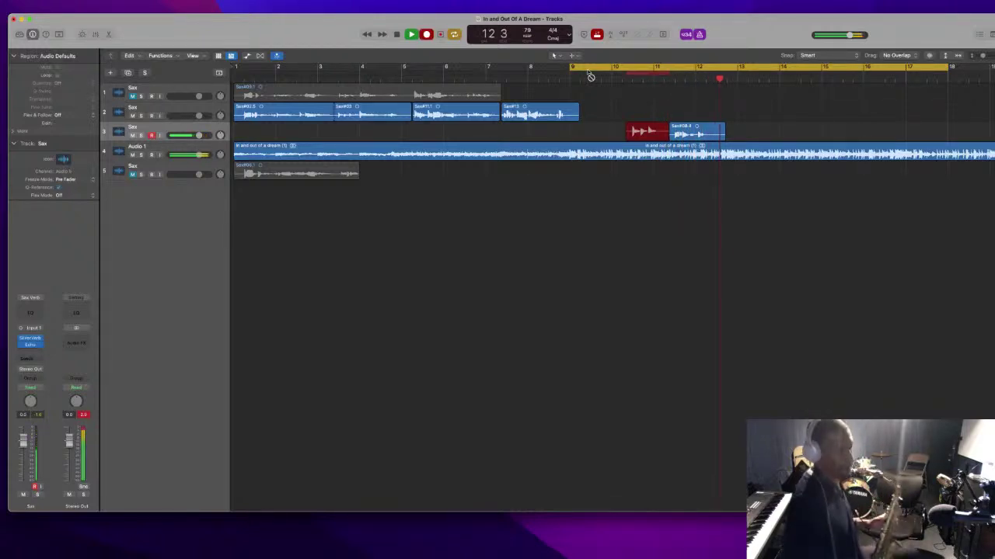
{"action": "key", "text": "space"}
{"action": "key", "text": "space"}
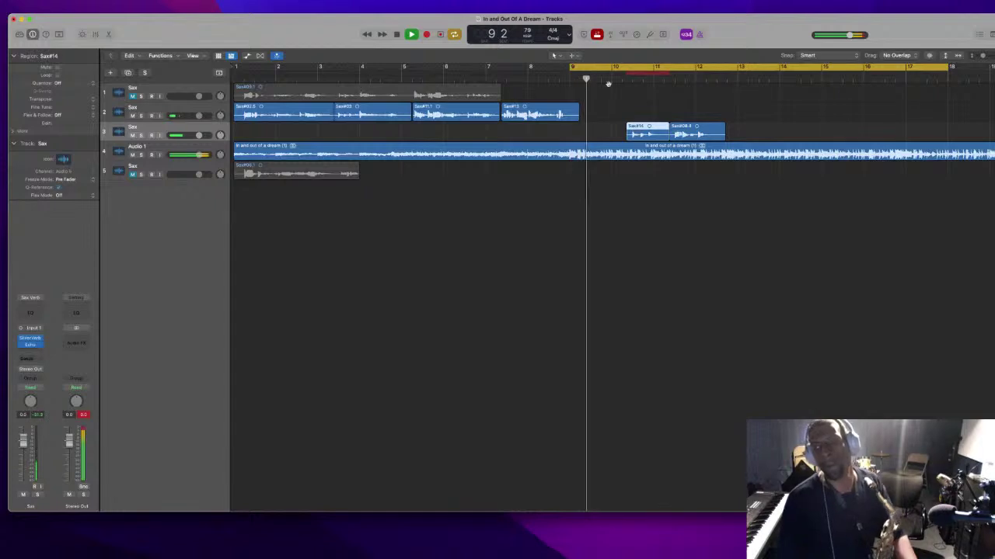
Extend the punch range's start back to just after bar 9 and delete the Sax#14 region on track 3
{"action": "key", "text": "space"}
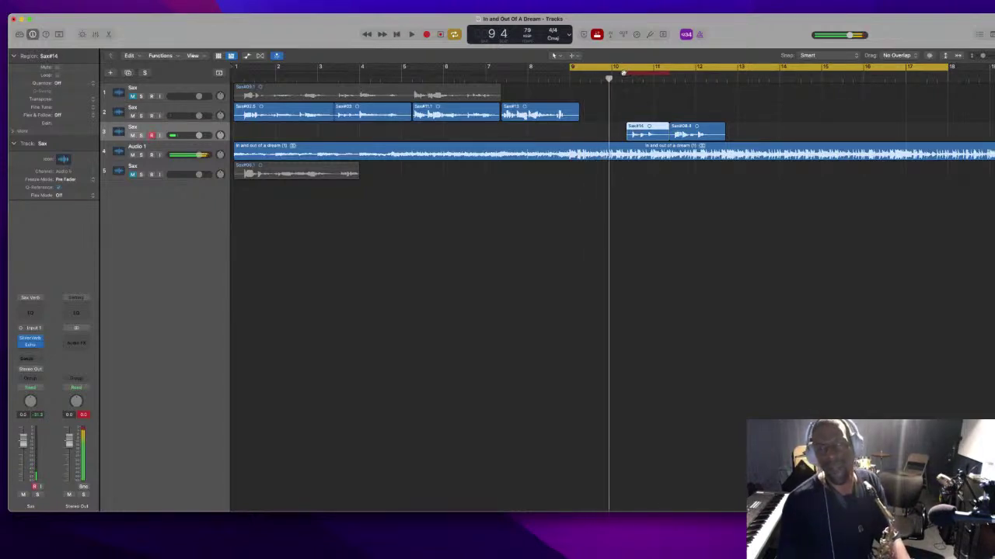
{"action": "left_click_drag", "start_coordinate": [627, 72], "coordinate": [595, 73]}
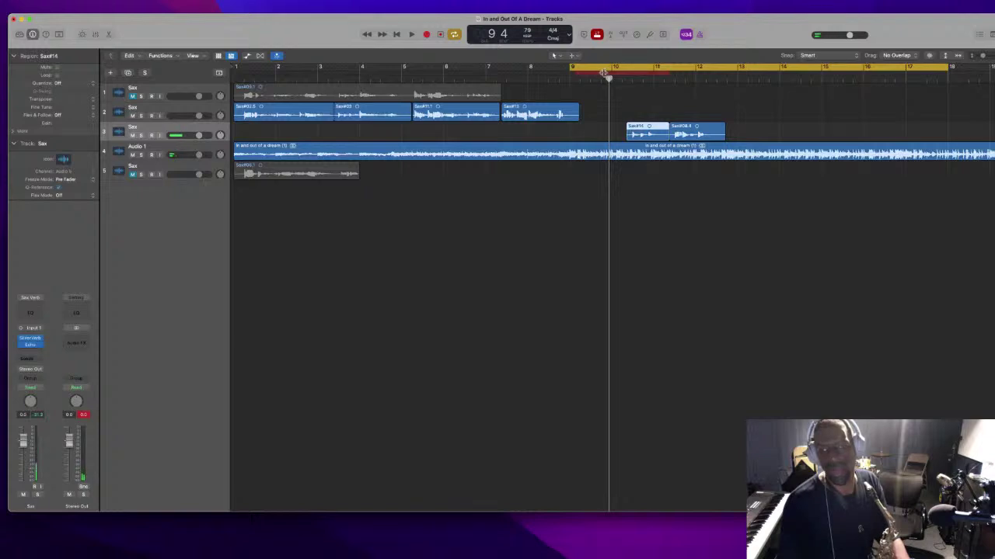
{"action": "key", "text": "Delete"}
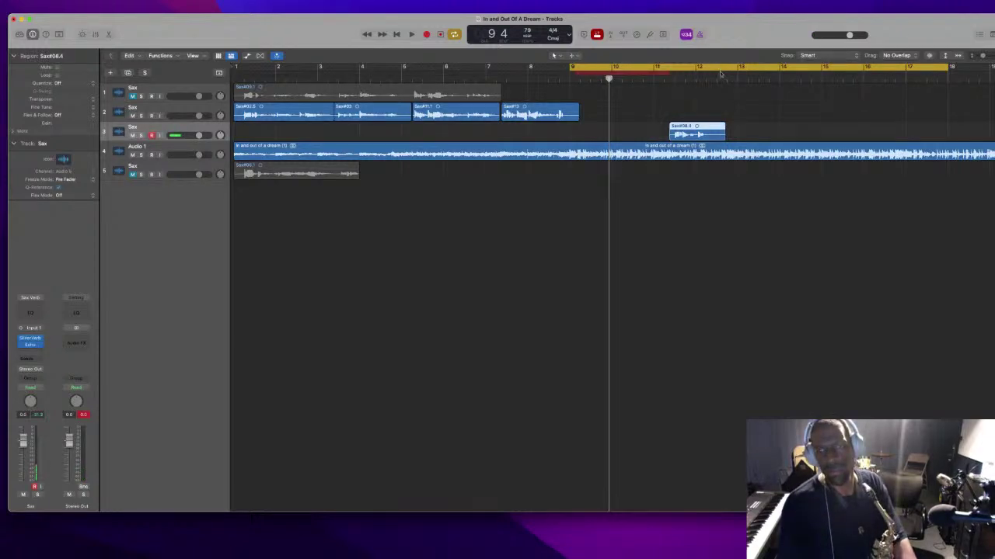
{"action": "key", "text": "space"}
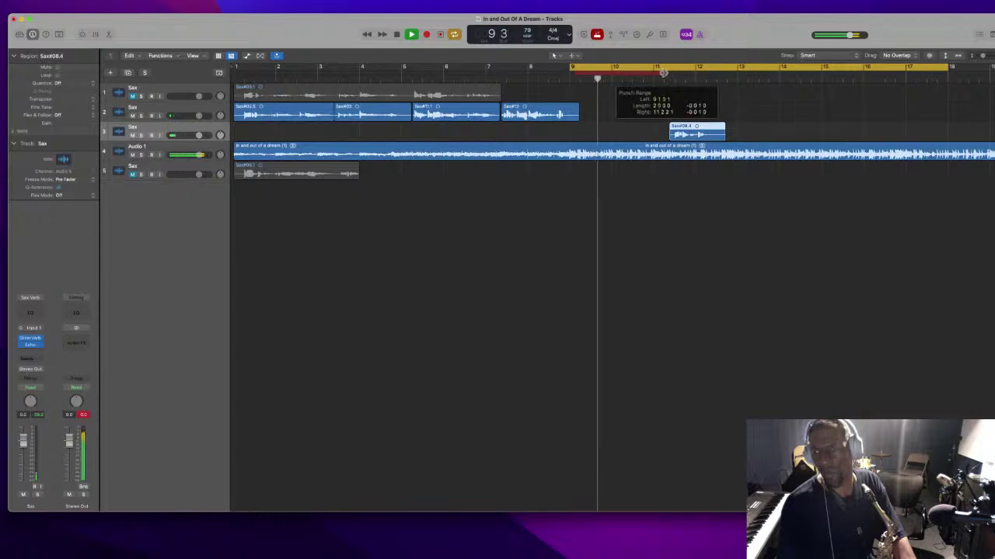
{"action": "key", "text": "space"}
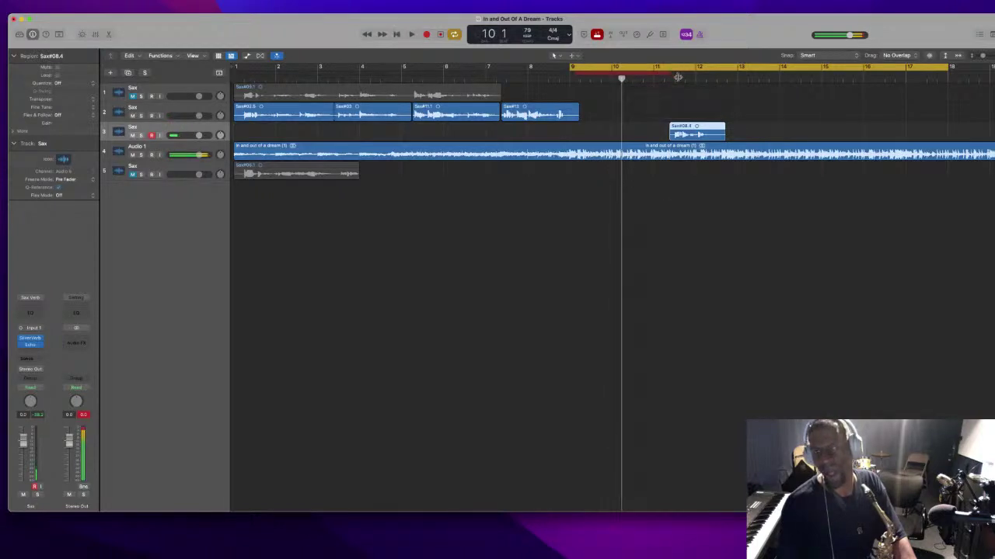
Try a new sax take in the punch range on track 3 and discard it together with its audio file
{"action": "key", "text": "r"}
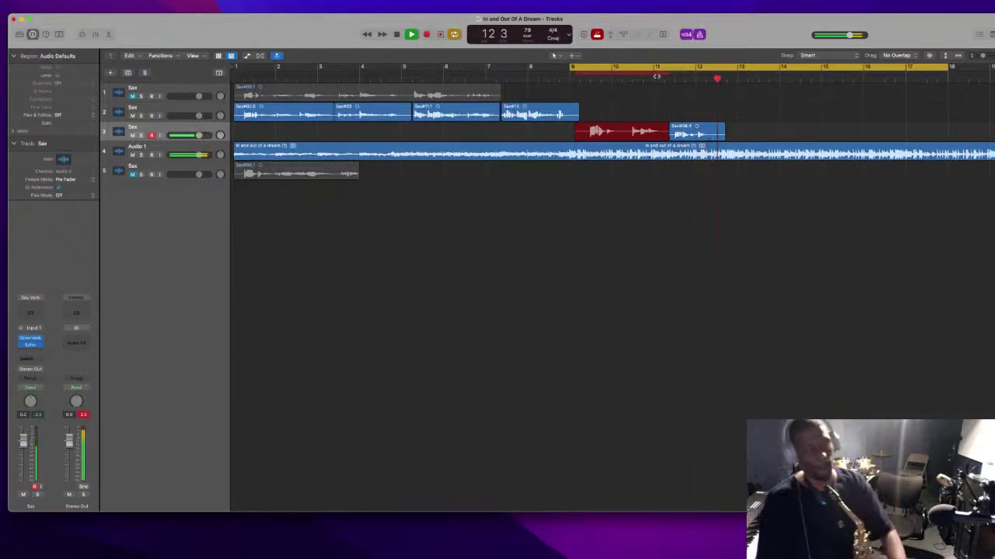
{"action": "key", "text": "space"}
{"action": "key", "text": "space"}
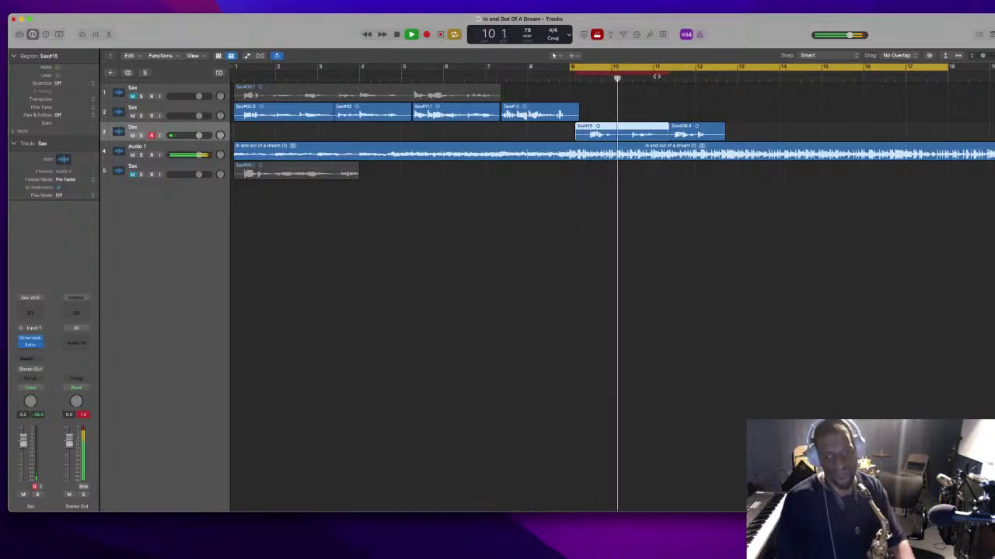
{"action": "key", "text": "space"}
{"action": "key", "text": "Delete"}
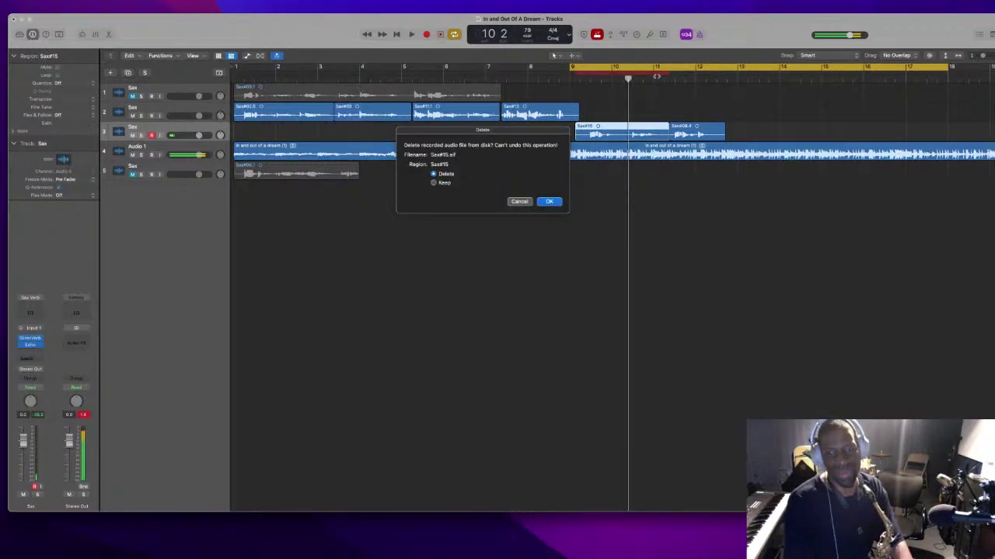
{"action": "key", "text": "Return"}
Record a sax take on track 3 over the punch range from bar 9 and play it back
{"action": "key", "text": "space"}
{"action": "key", "text": "r"}
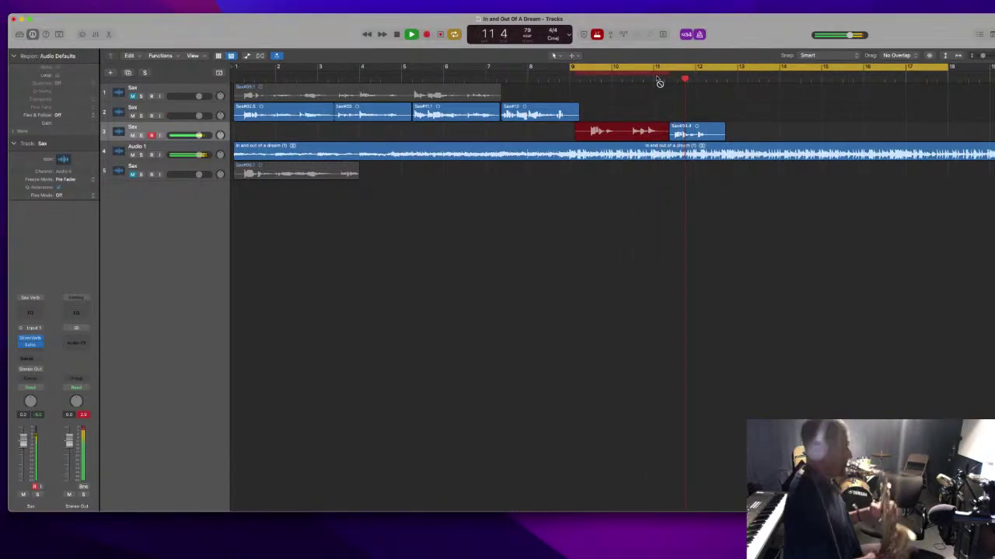
{"action": "key", "text": "space"}
{"action": "key", "text": "space"}
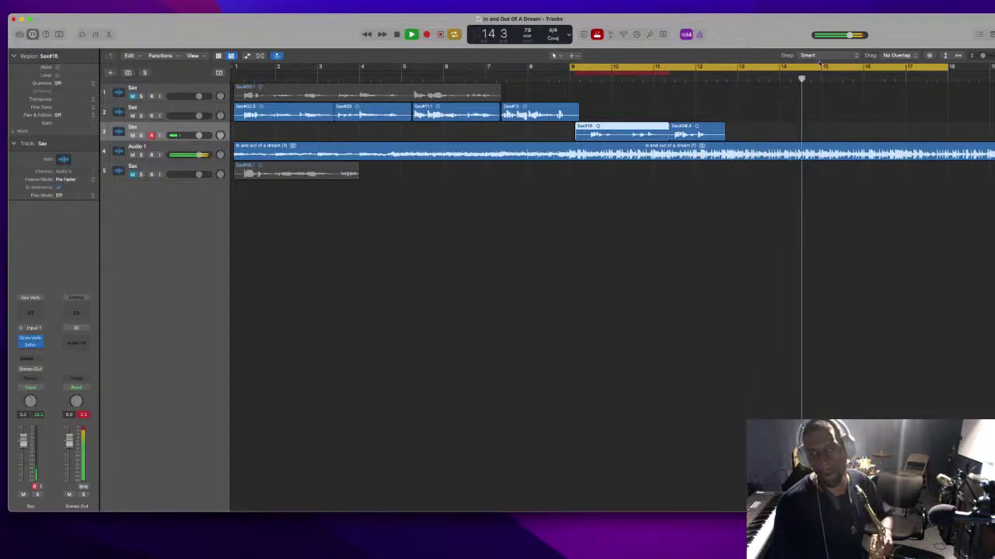
{"action": "left_click", "coordinate": [616, 68]}
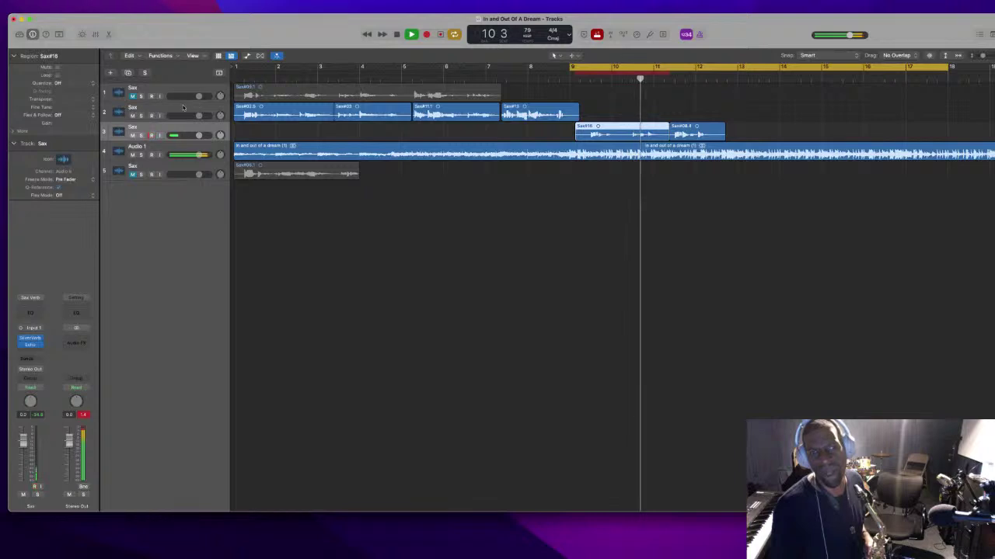
Arm the Sax track 2 for recording in place of track 3 and return playback to bar 9
{"action": "left_click", "coordinate": [152, 109]}
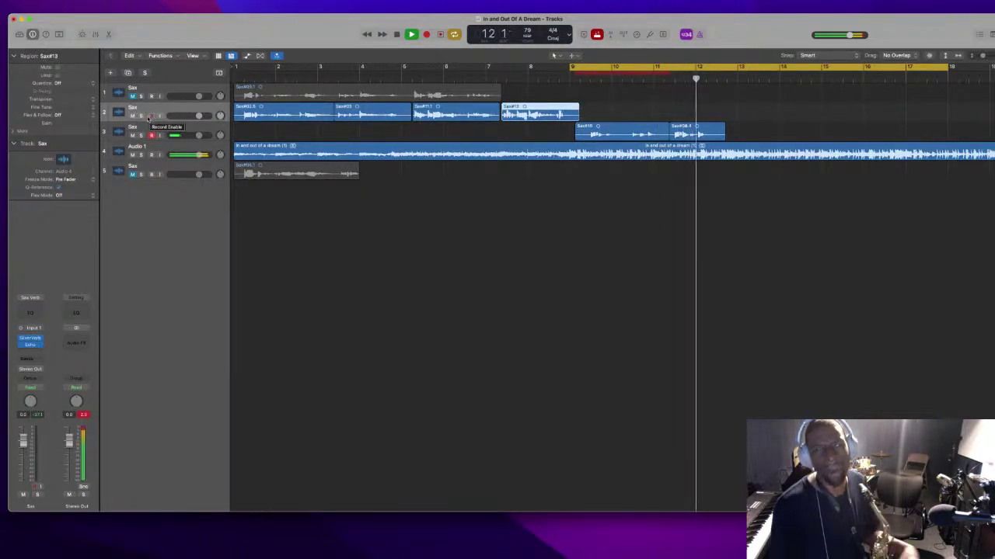
{"action": "left_click", "coordinate": [152, 115]}
{"action": "left_click", "coordinate": [573, 67]}
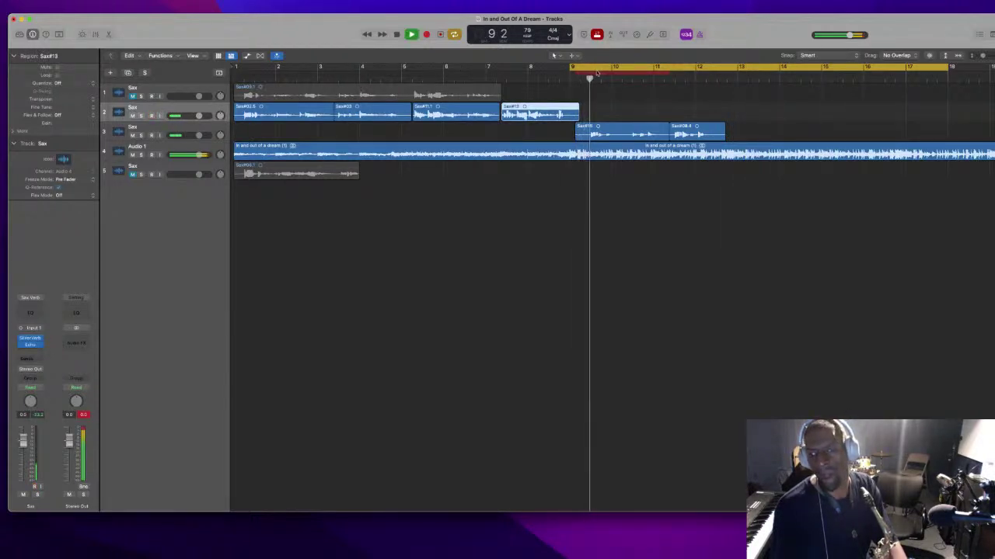
Record a doubling sax take on track 2 within the punch range and play it back
{"action": "key", "text": "r"}
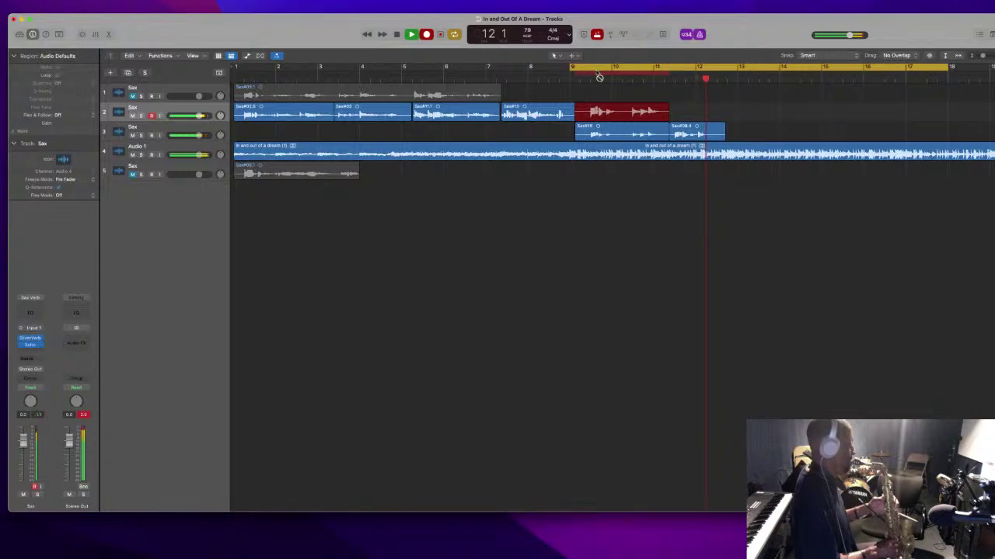
{"action": "key", "text": "space"}
{"action": "key", "text": "space"}
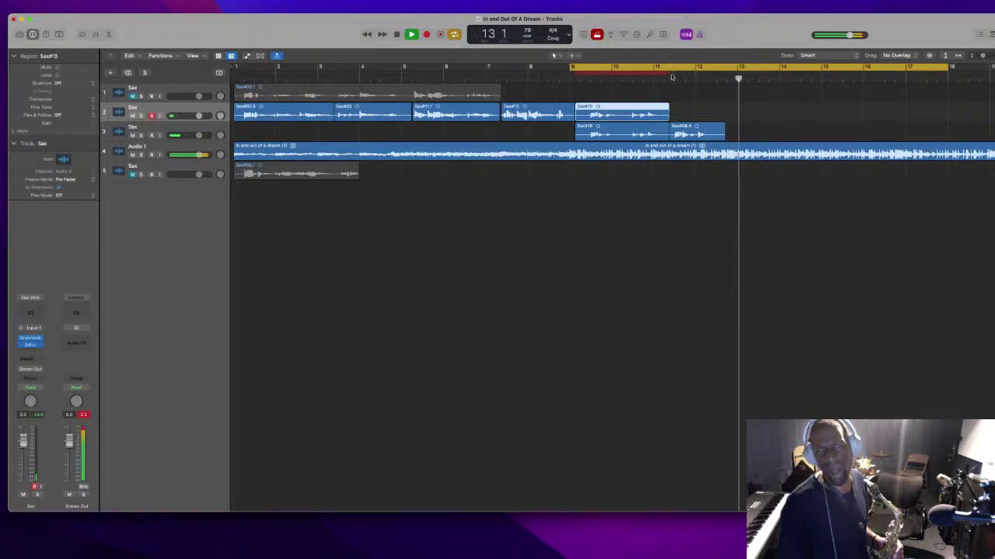
Extend the punch range's end to about bar 13 and shorten the cycle range to about bars 9 to 12
{"action": "left_click_drag", "start_coordinate": [670, 74], "coordinate": [734, 75]}
{"action": "key", "text": "space"}
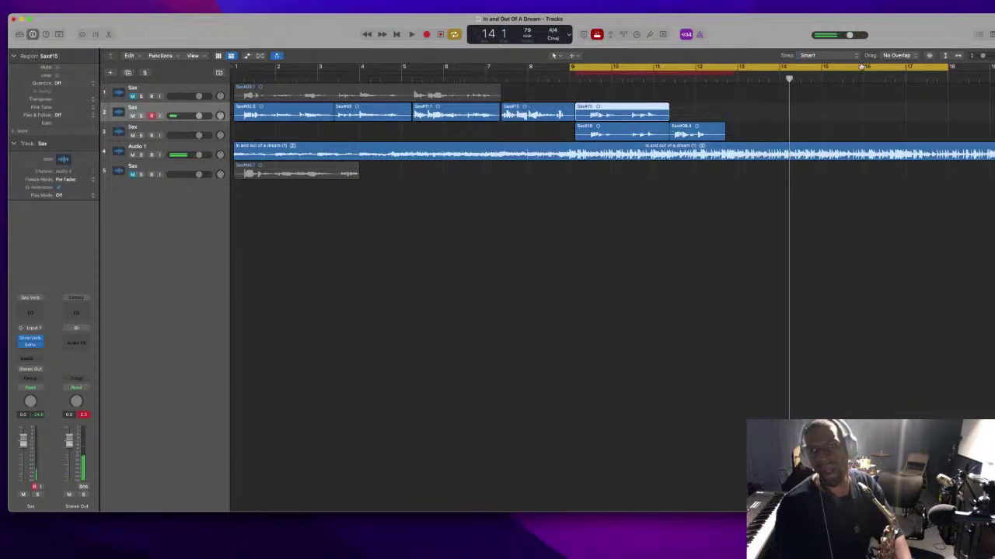
{"action": "scroll", "coordinate": [847, 72], "scroll_direction": "down", "scroll_amount": 5}
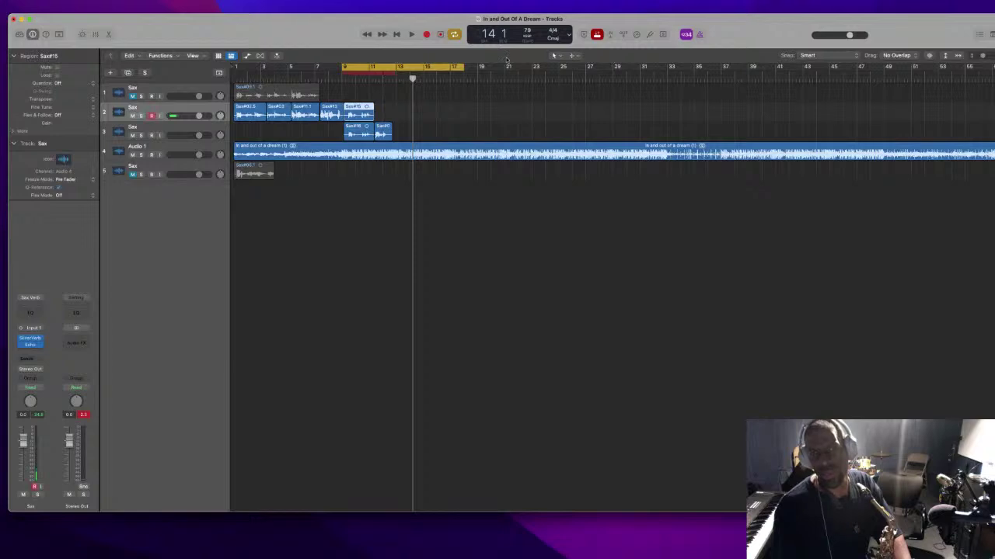
{"action": "left_click_drag", "start_coordinate": [464, 66], "coordinate": [386, 68]}
{"action": "key", "text": "space"}
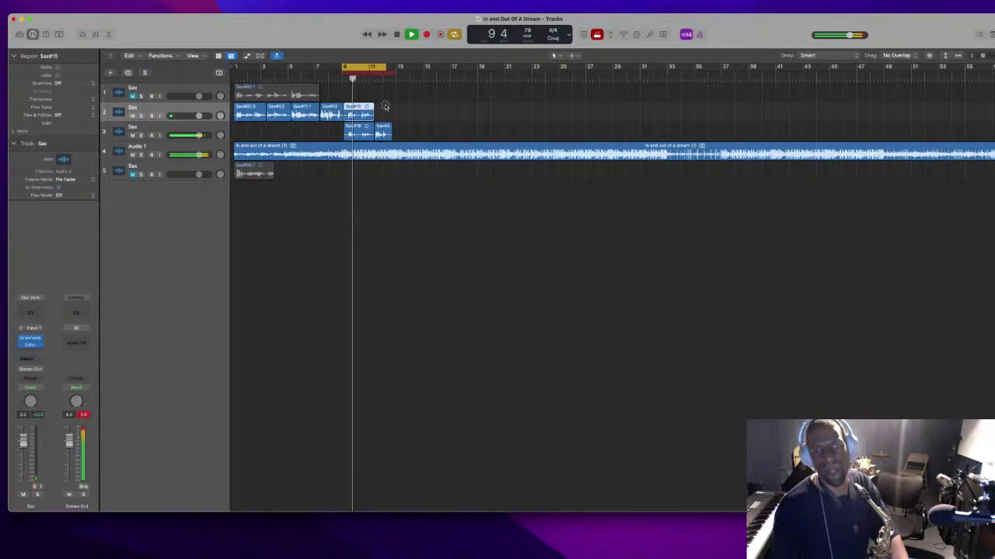
Delete the Sax#15 take on track 2 with its audio file and record another take from bar 9
{"action": "key", "text": "BackSpace"}
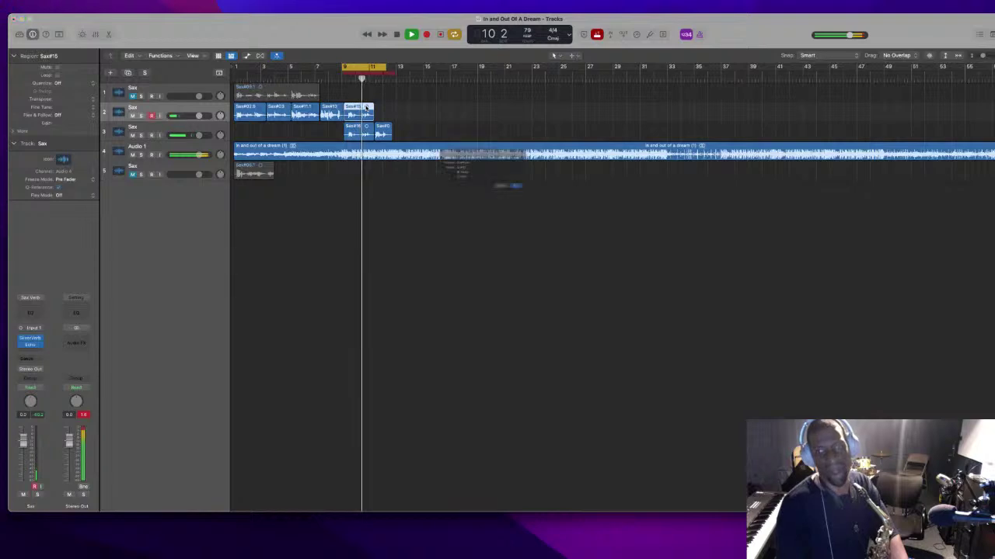
{"action": "key", "text": "Return"}
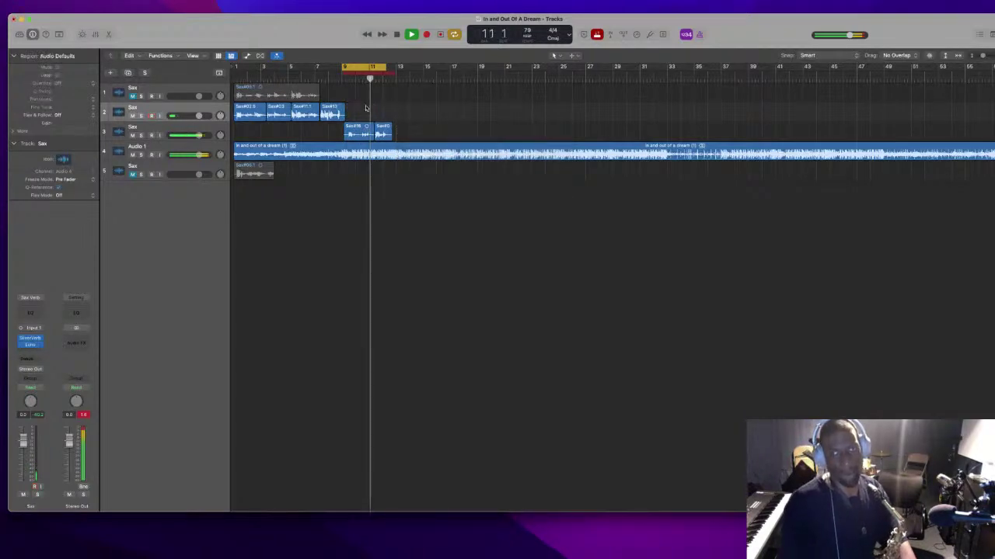
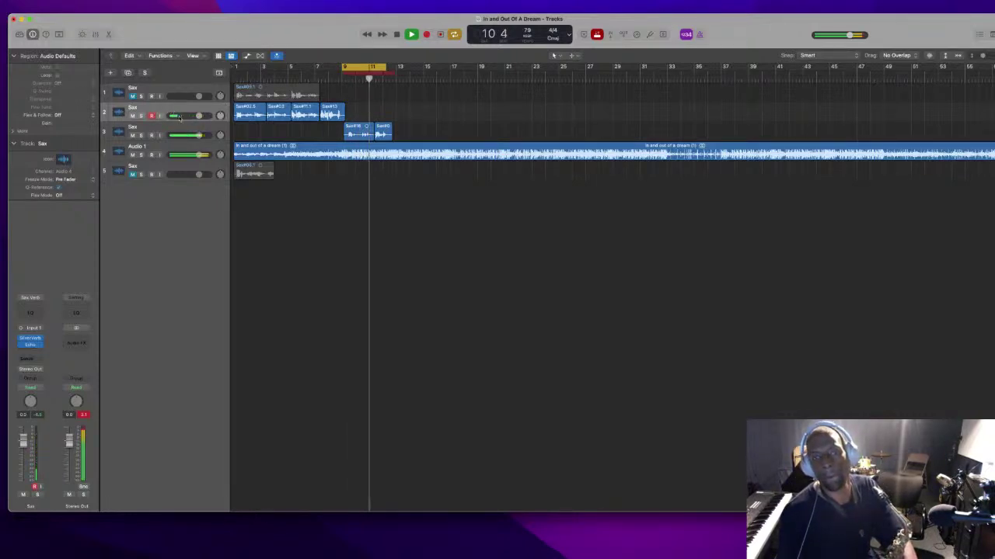
{"action": "key", "text": "space"}
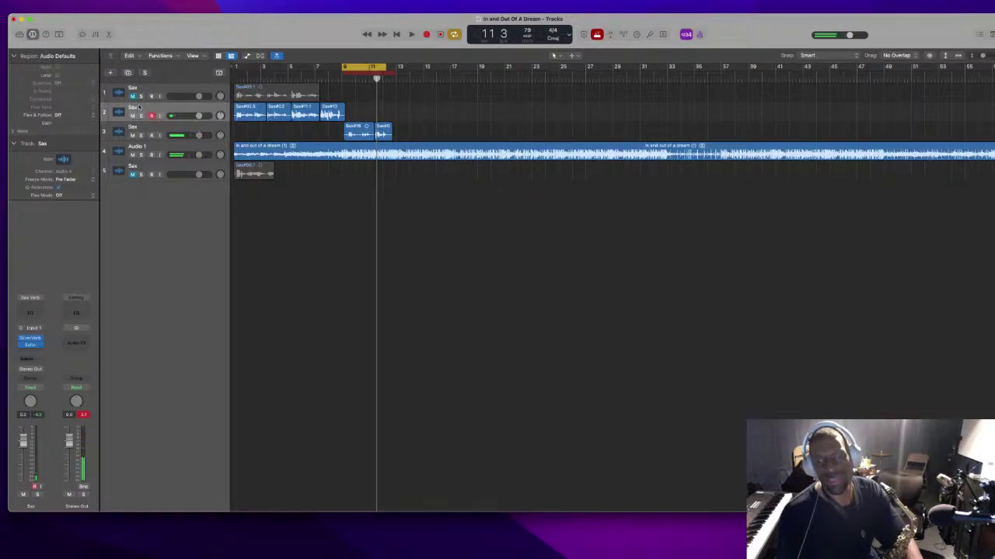
{"action": "key", "text": "r"}
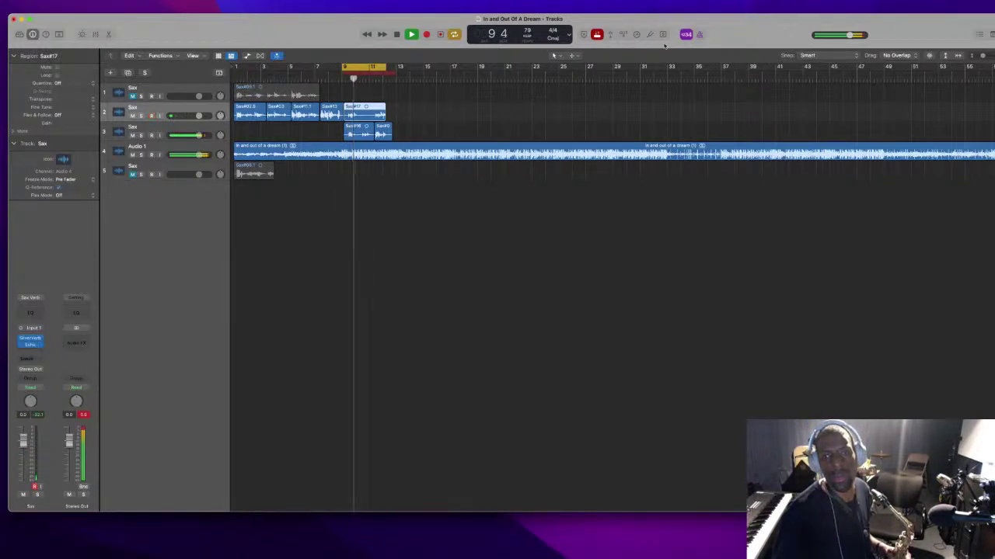
Extend the cycle range's end to about bar 15
{"action": "left_click_drag", "start_coordinate": [391, 65], "coordinate": [420, 67]}
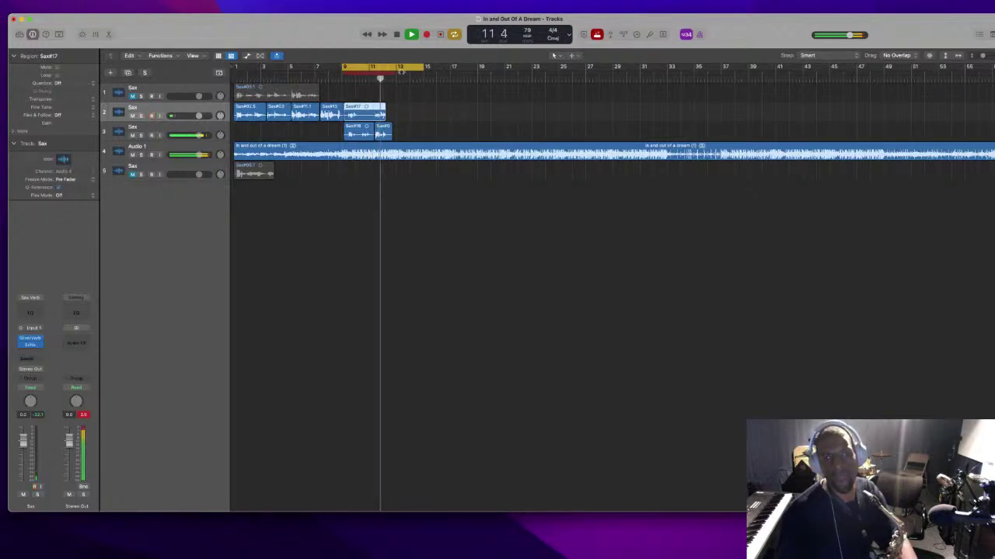
{"action": "key", "text": "Return"}
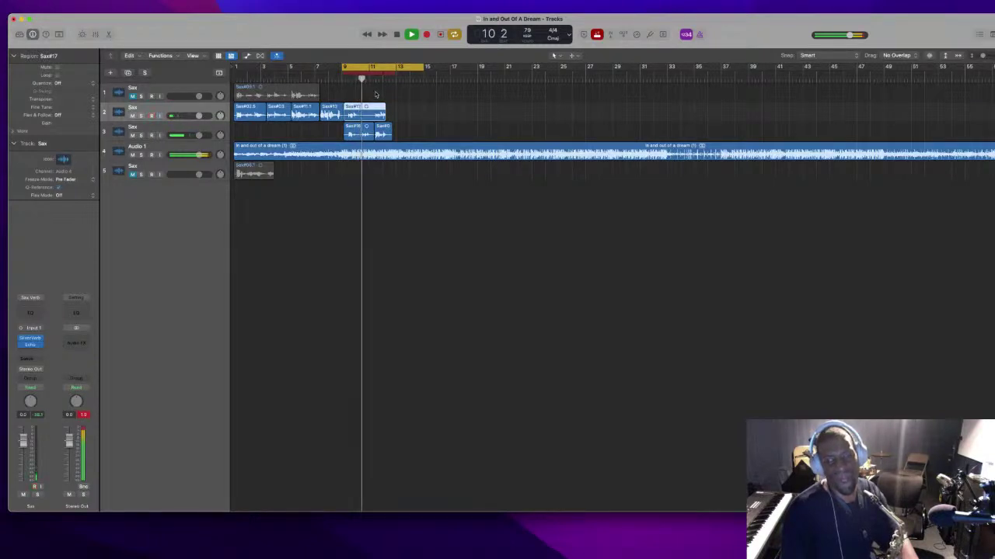
Stop playback and delete the Sax#17 take on track 2 together with its audio file
{"action": "key", "text": "space"}
{"action": "key", "text": "BackSpace"}
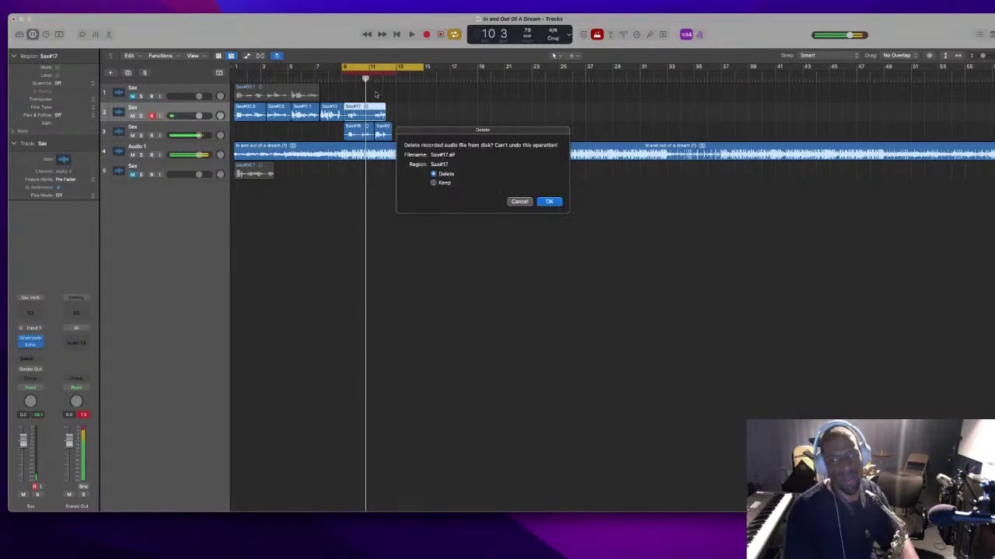
{"action": "key", "text": "Return"}
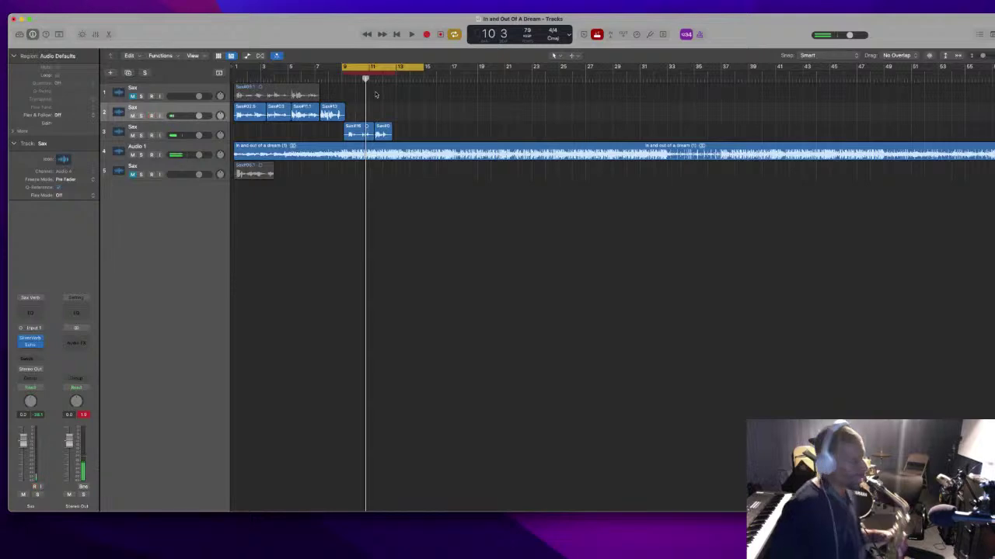
Record a sax take on track 2 over the punch range from bar 9 to bar 13 and play it back
{"action": "key", "text": "alt+r"}
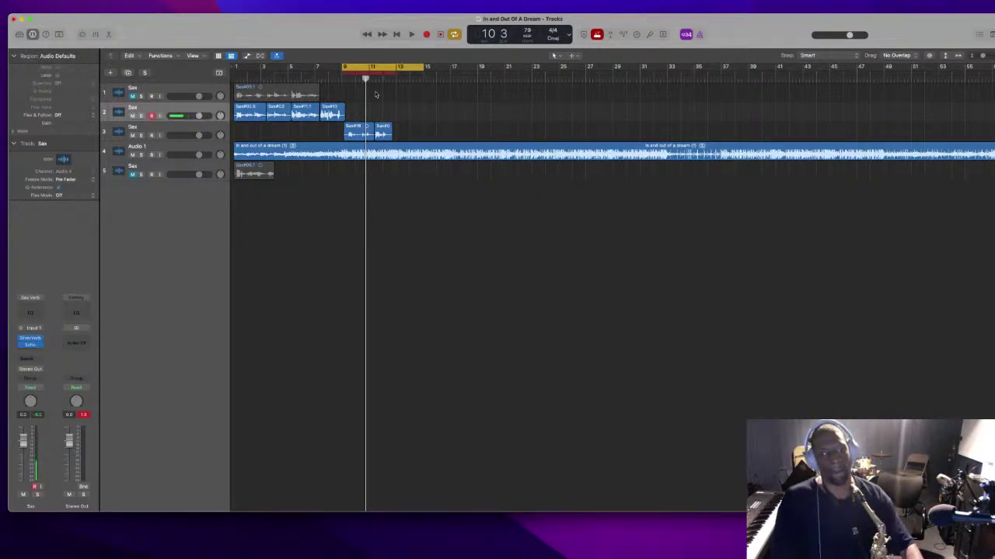
{"action": "key", "text": "r"}
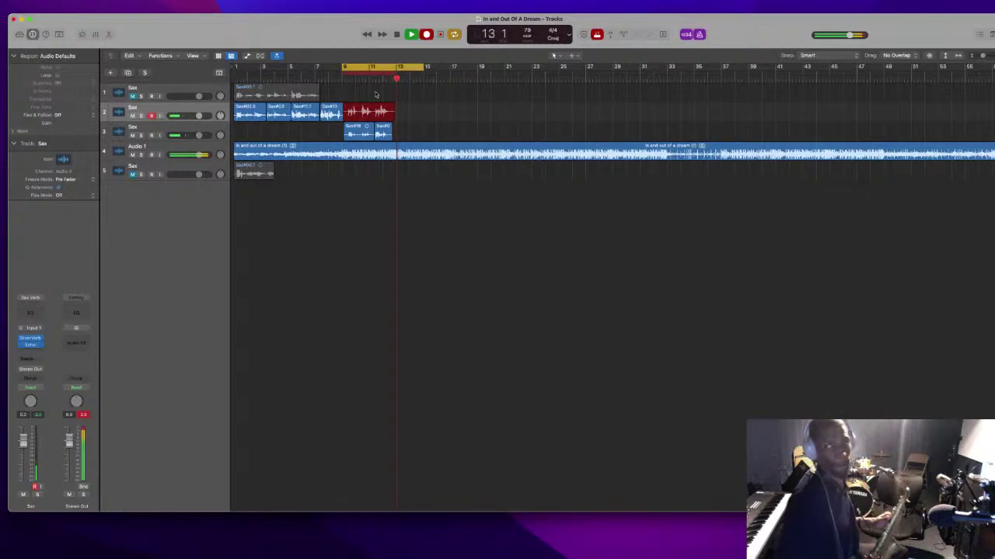
{"action": "key", "text": "space"}
{"action": "key", "text": "space"}
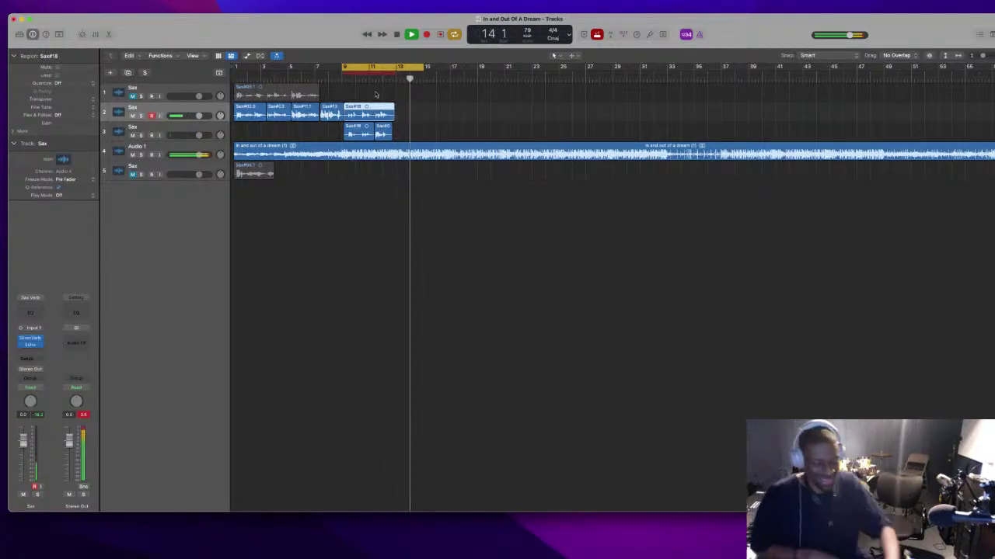
{"action": "key", "text": "space"}
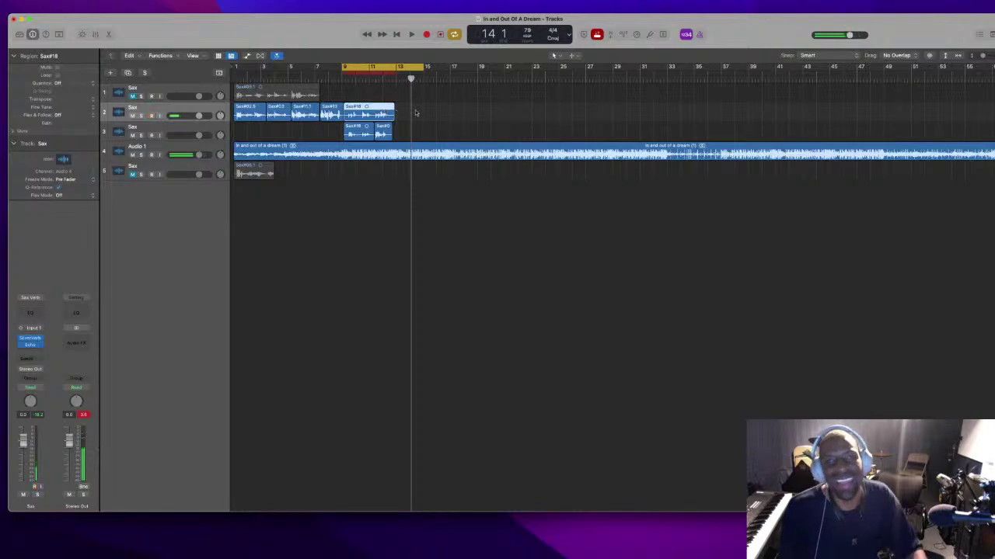
Select the three sax regions between bars 9 and 13 on tracks 2 and 3 and duplicate them at bar 13
{"action": "left_click", "coordinate": [402, 110]}
{"action": "left_click_drag", "start_coordinate": [401, 110], "coordinate": [372, 128]}
{"action": "key", "text": "t"}
{"action": "left_click", "coordinate": [399, 125]}
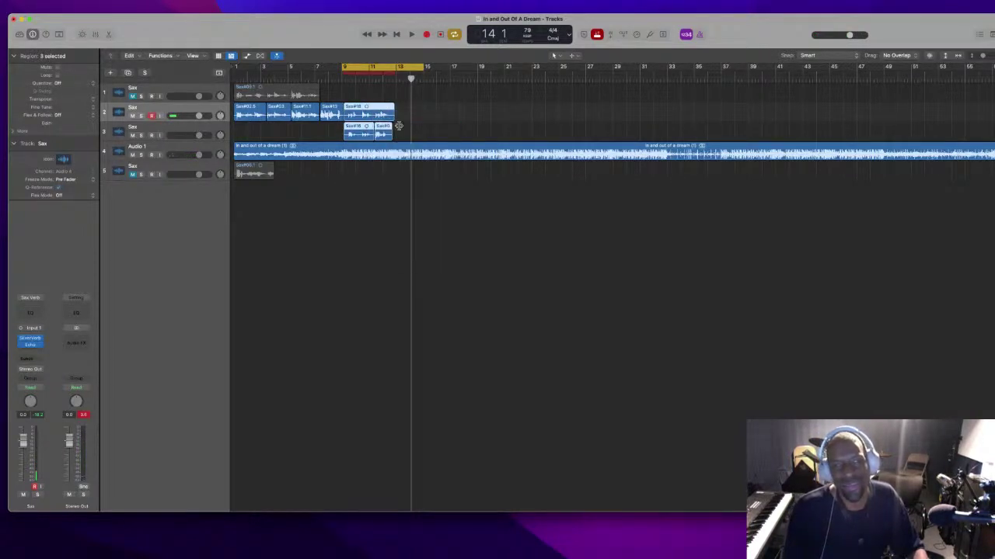
{"action": "left_click", "coordinate": [396, 80]}
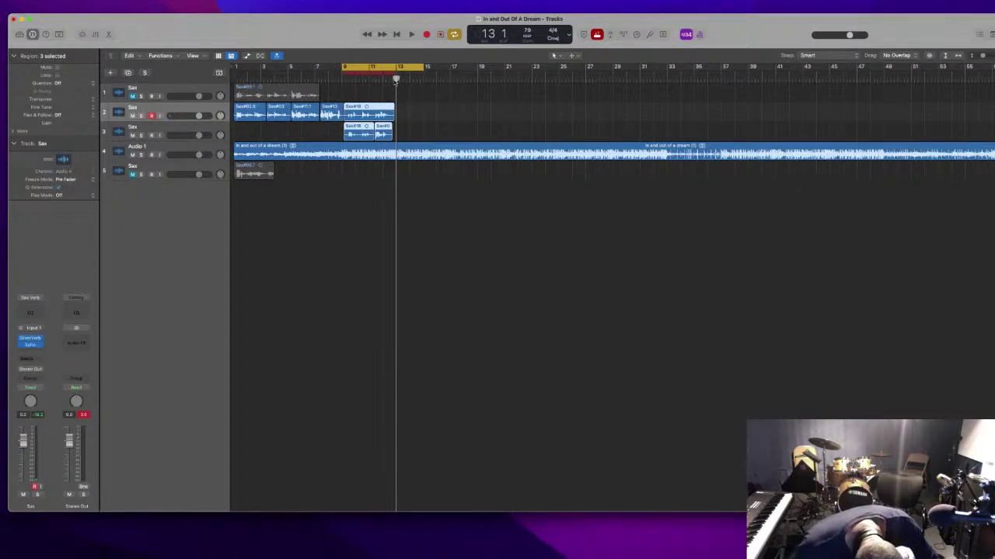
{"action": "key", "text": "super+r"}
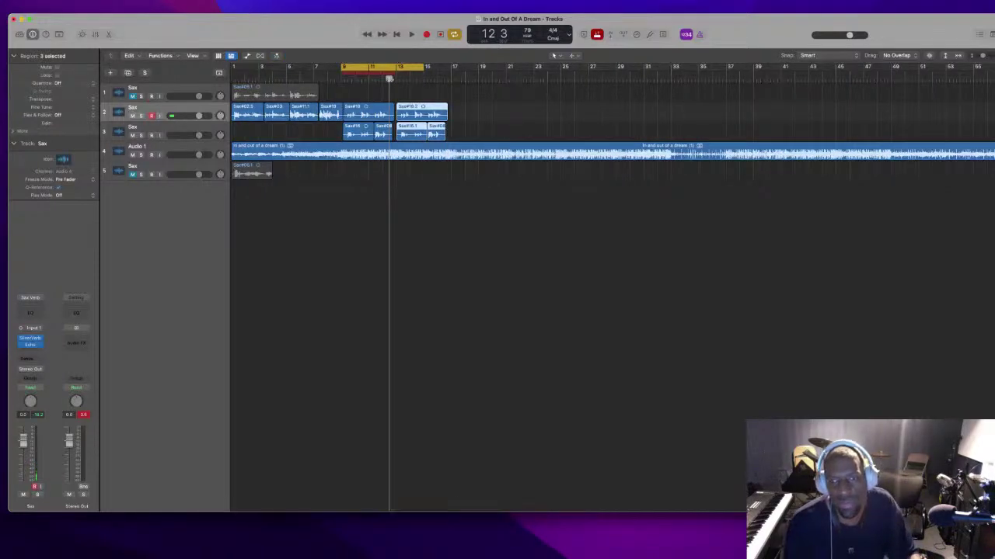
Set the cycle range from shortly before bar 13 to bar 14 and play the start of the duplicated sax regions
{"action": "key", "text": "super+Right"}
{"action": "key", "text": "super+Right"}
{"action": "key", "text": "super+Right"}
{"action": "left_click_drag", "start_coordinate": [362, 68], "coordinate": [481, 68]}
{"action": "key", "text": "space"}
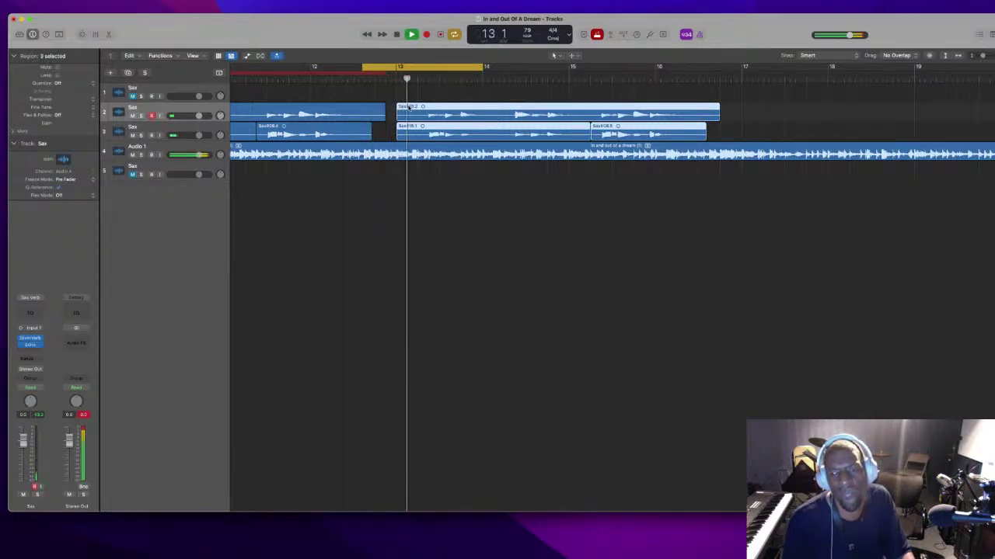
Shift the three duplicated sax regions on tracks 2 and 3 later in small moves, to about 13 1 3, during cycled playback
{"action": "left_click_drag", "start_coordinate": [410, 107], "coordinate": [417, 107]}
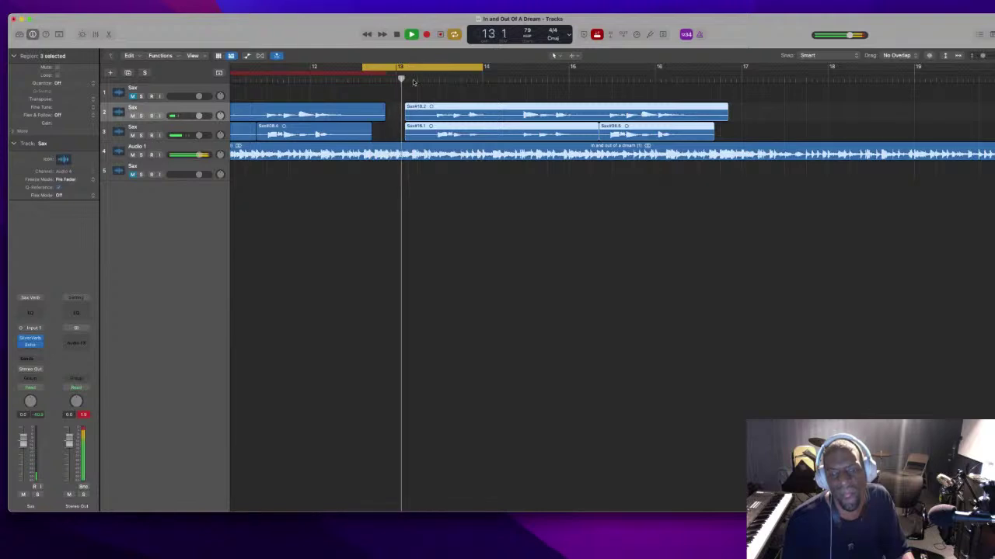
{"action": "scroll", "coordinate": [427, 93], "scroll_direction": "up", "scroll_amount": 3}
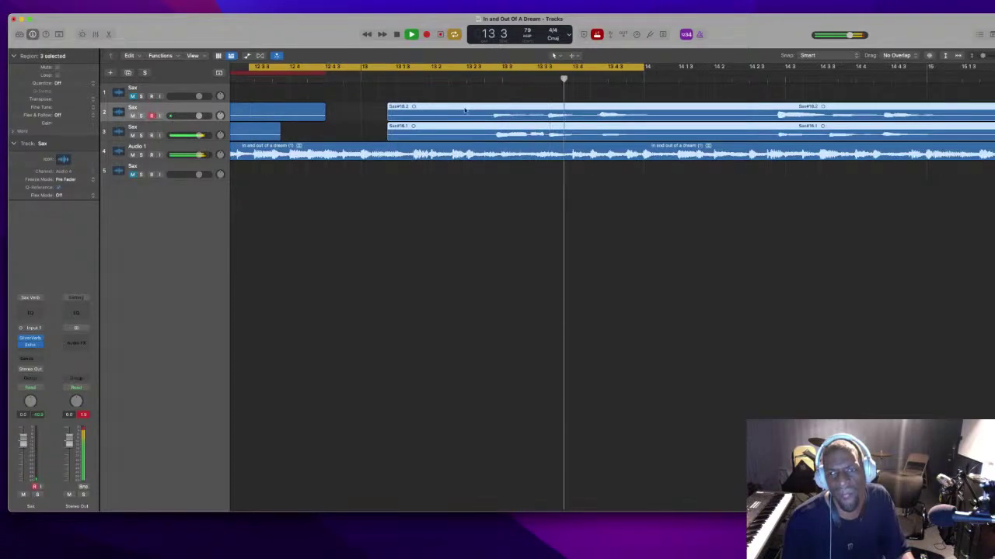
{"action": "left_click", "coordinate": [462, 107]}
{"action": "left_click_drag", "start_coordinate": [477, 105], "coordinate": [484, 107]}
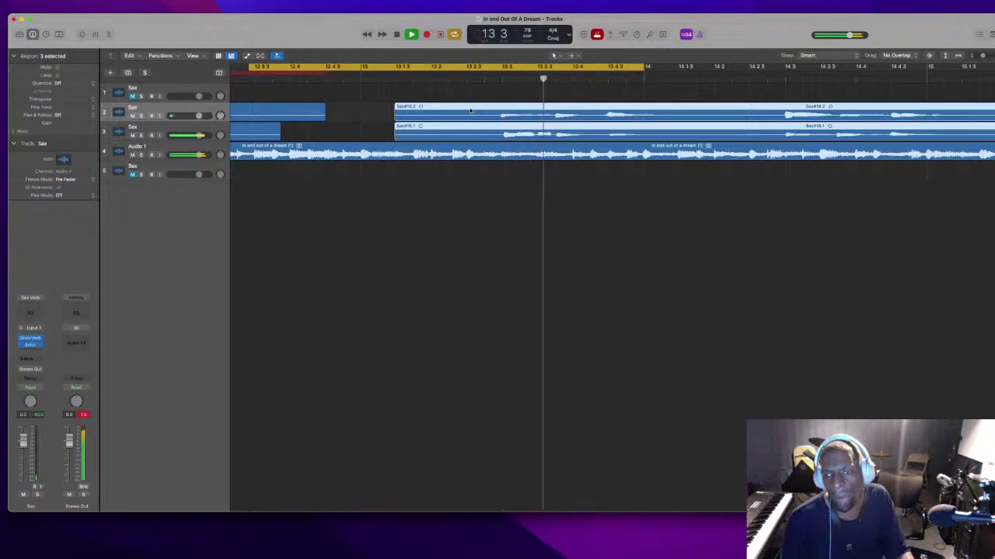
{"action": "left_click_drag", "start_coordinate": [469, 111], "coordinate": [476, 111]}
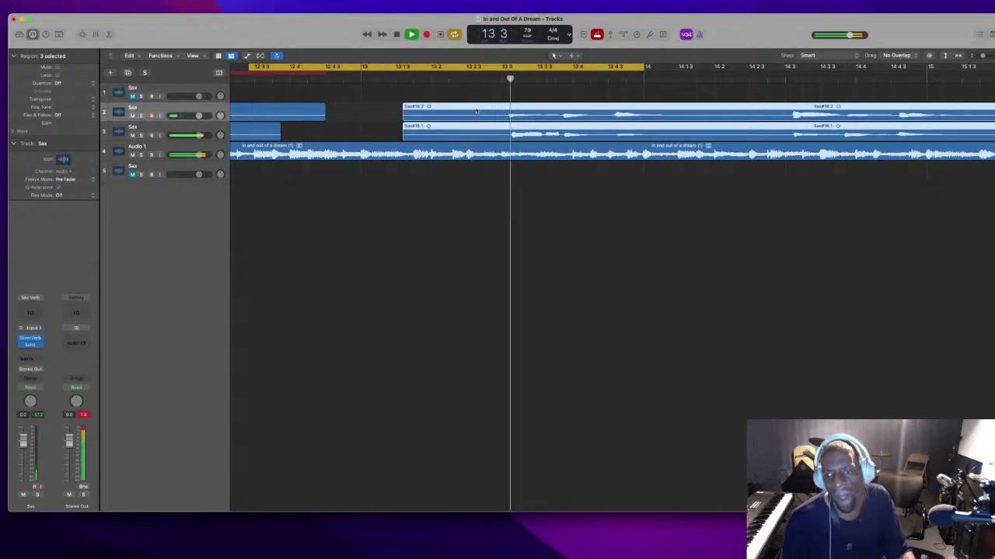
Examine the original Sax#18 phrase from bar 12 up to the gap before bar 13 while the cycle plays
{"action": "key", "text": "super+Right"}
{"action": "key", "text": "space"}
{"action": "left_click", "coordinate": [470, 109]}
{"action": "left_click_drag", "start_coordinate": [470, 109], "coordinate": [452, 108]}
{"action": "key", "text": "super+Left"}
{"action": "key", "text": "space"}
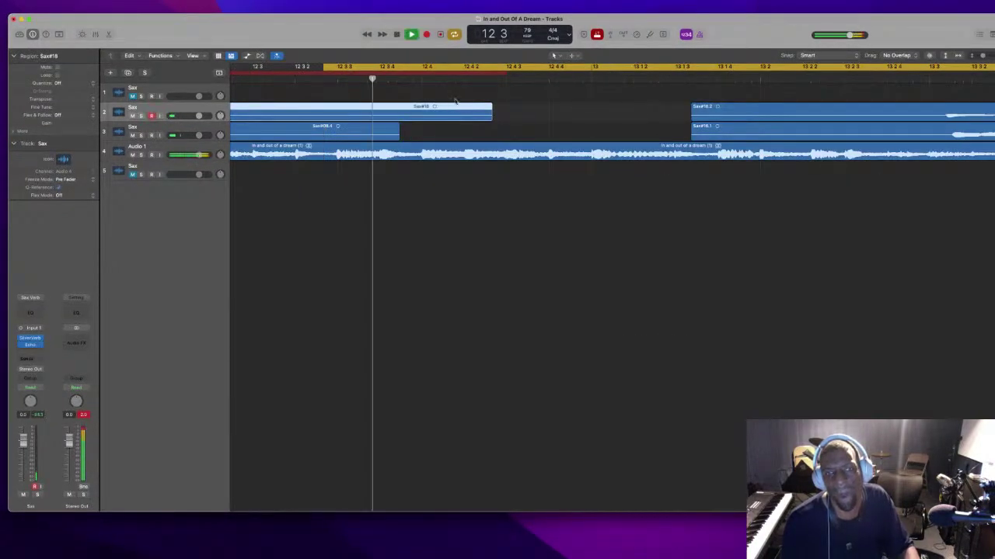
{"action": "scroll", "coordinate": [404, 99], "scroll_direction": "left", "scroll_amount": 8}
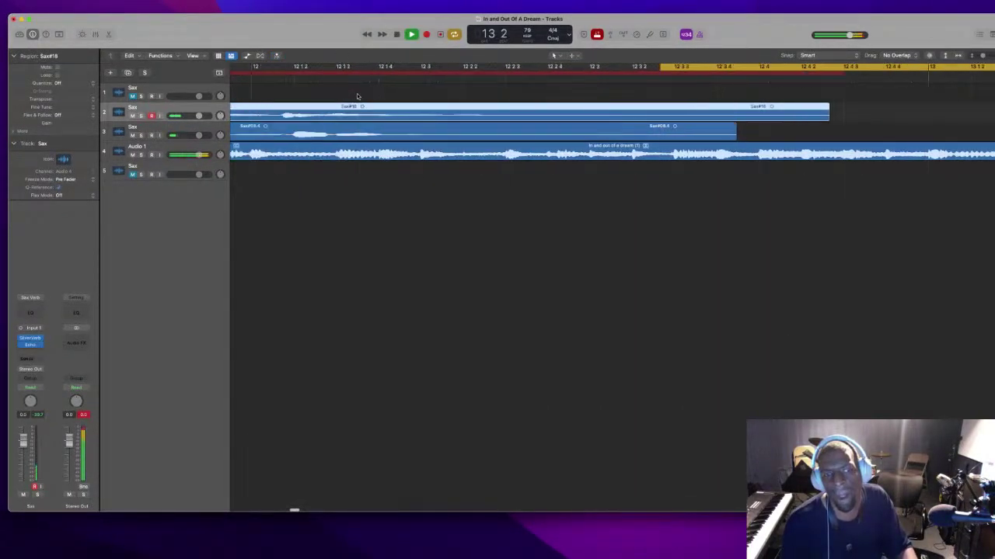
{"action": "scroll", "coordinate": [357, 96], "scroll_direction": "left", "scroll_amount": 2}
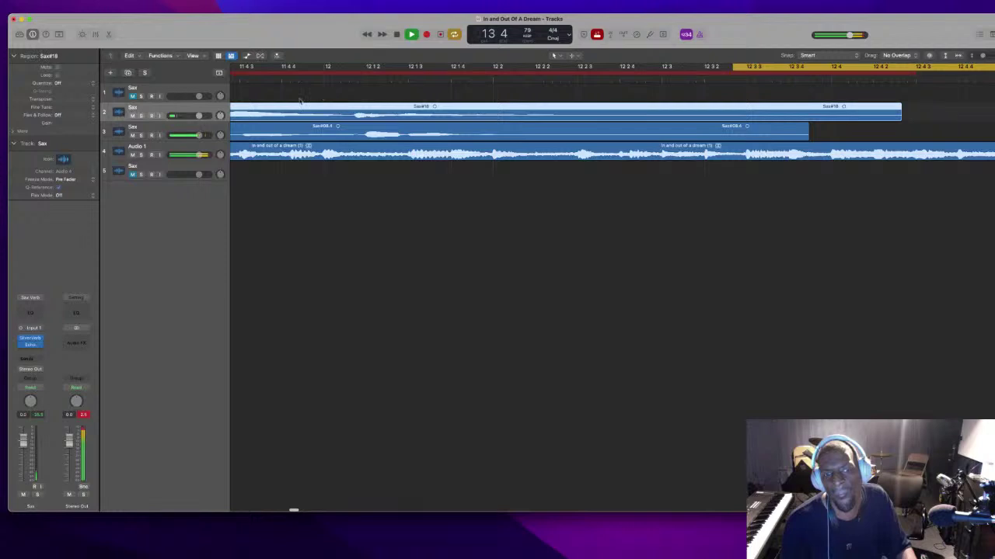
{"action": "key", "text": "super+Left"}
{"action": "key", "text": "super+Left"}
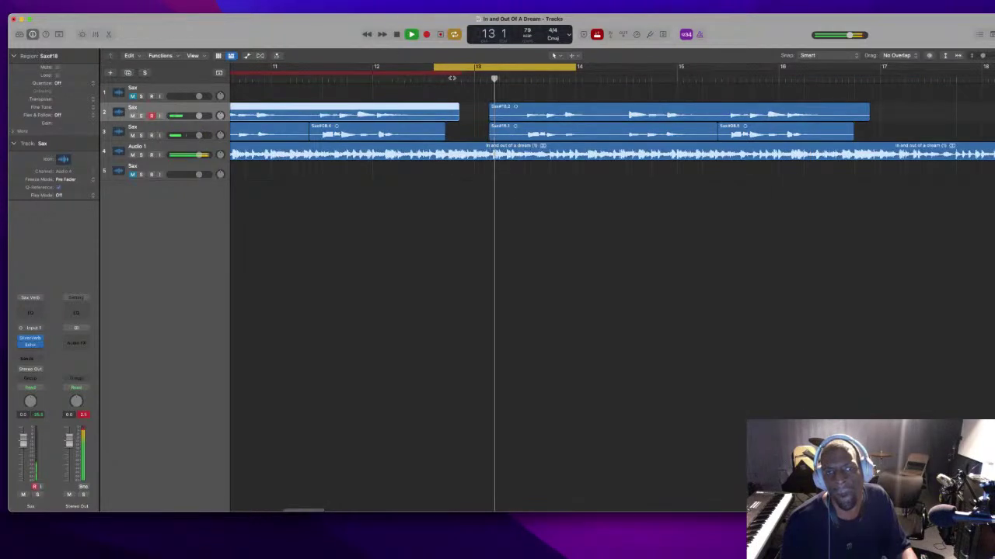
Select only Sax#18.2 and Sax#18.1 after bar 13, move them earlier to about 13 1 2, and play the cycle
{"action": "left_click_drag", "start_coordinate": [497, 102], "coordinate": [513, 130]}
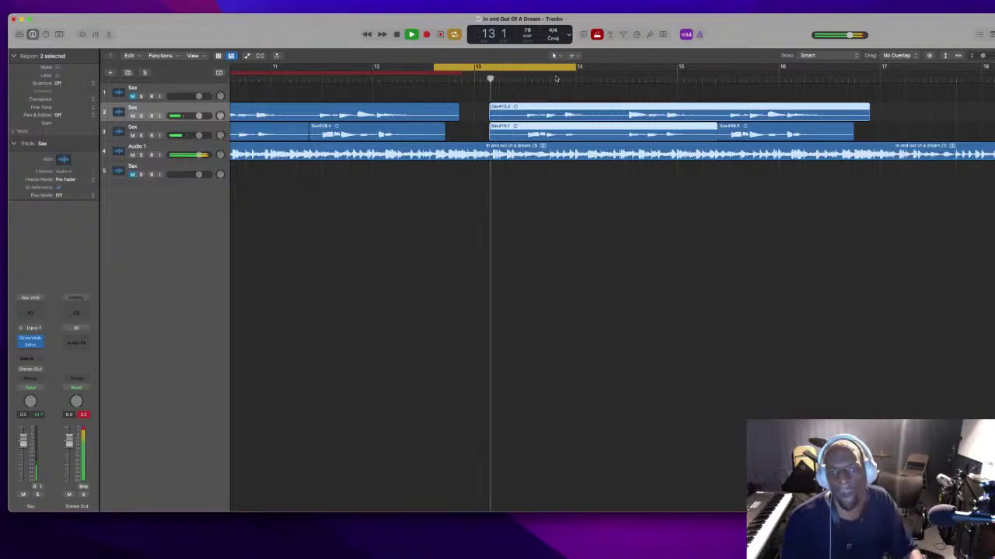
{"action": "key", "text": "space"}
{"action": "key", "text": "super+Right"}
{"action": "key", "text": "super+Right"}
{"action": "key", "text": "super+Right"}
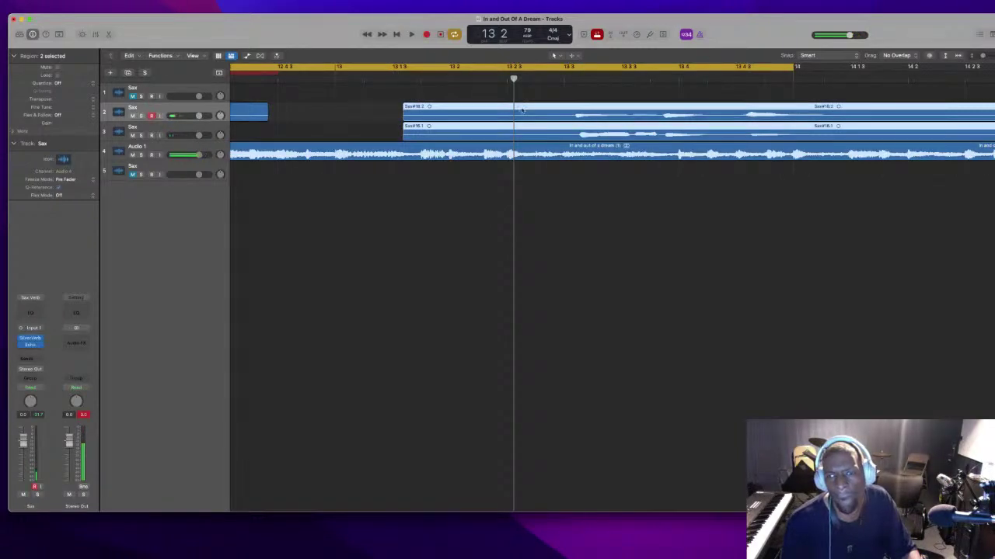
{"action": "key", "text": "space"}
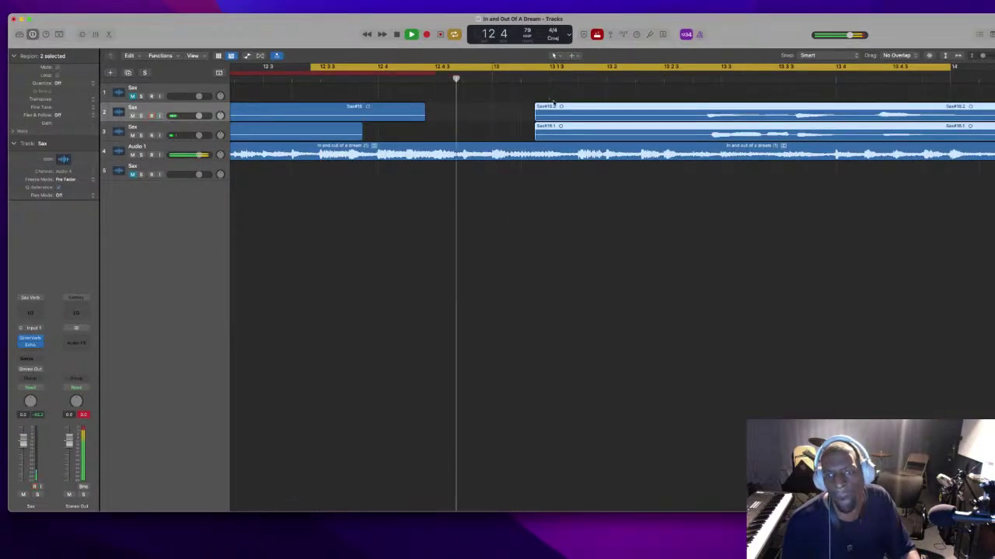
{"action": "key", "text": "space"}
{"action": "key", "text": "space"}
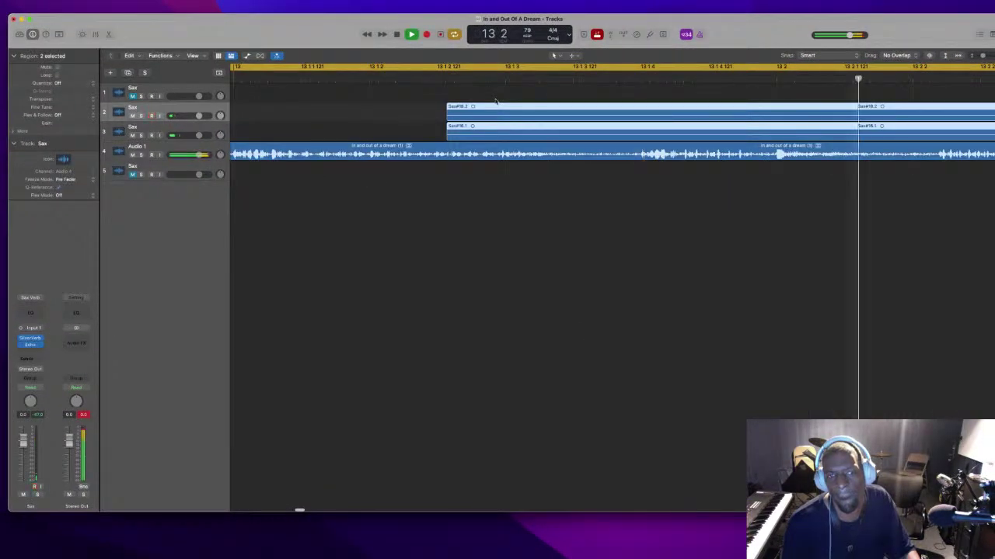
Fine-tune the two selected sax regions later, to position 13 1 2 154, and restart the cycle to check the timing
{"action": "key", "text": "super+Right"}
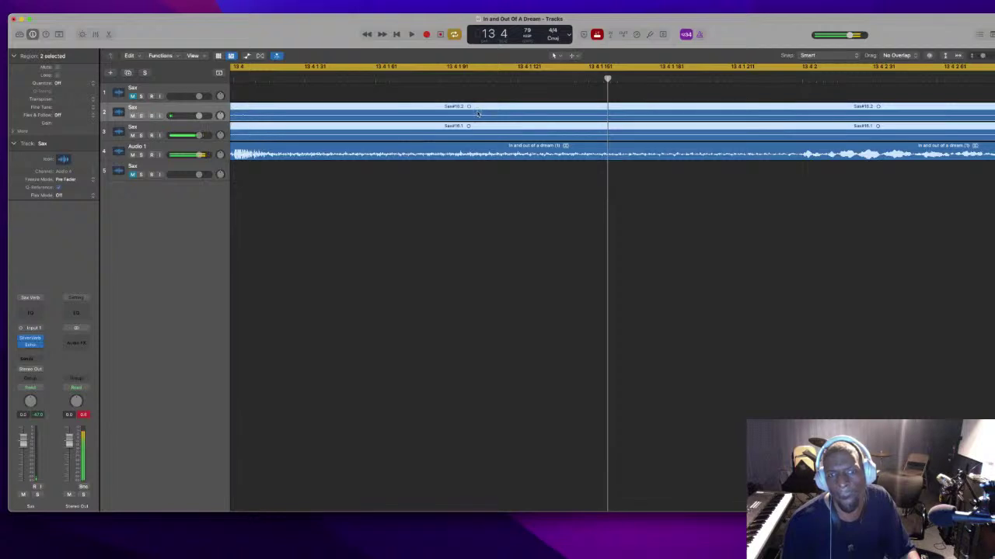
{"action": "left_click_drag", "start_coordinate": [479, 112], "coordinate": [488, 114]}
{"action": "key", "text": "super+Left"}
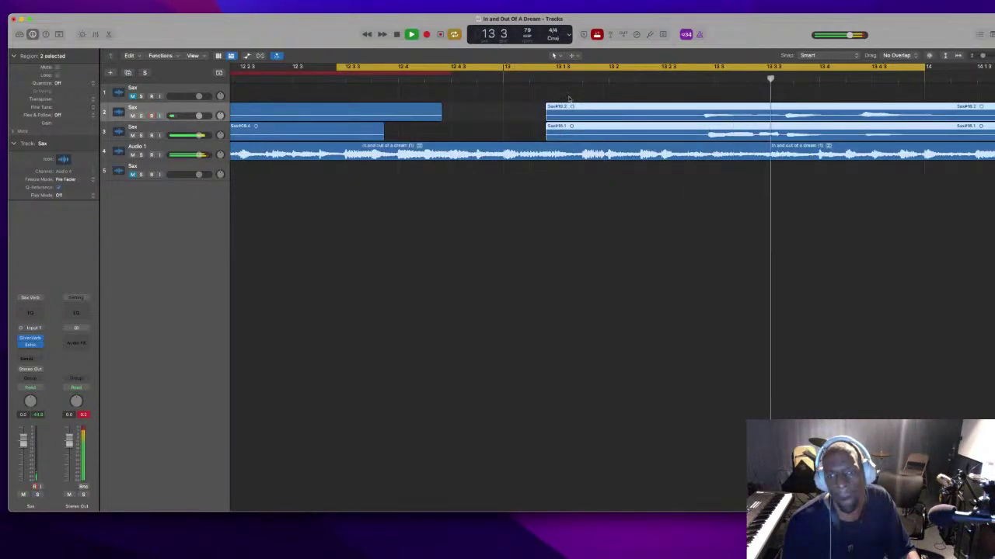
{"action": "key", "text": "super+Right"}
{"action": "key", "text": "super+z"}
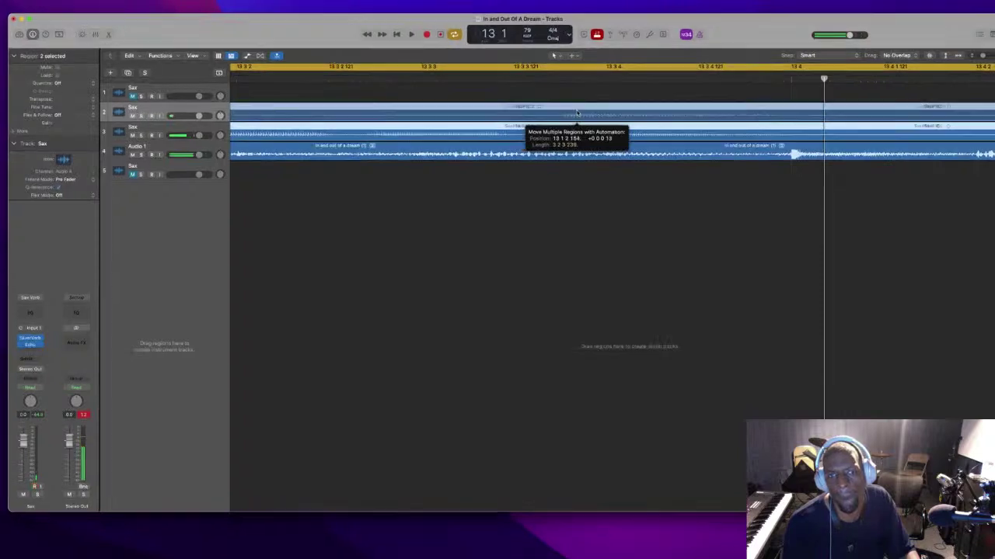
{"action": "key", "text": "space"}
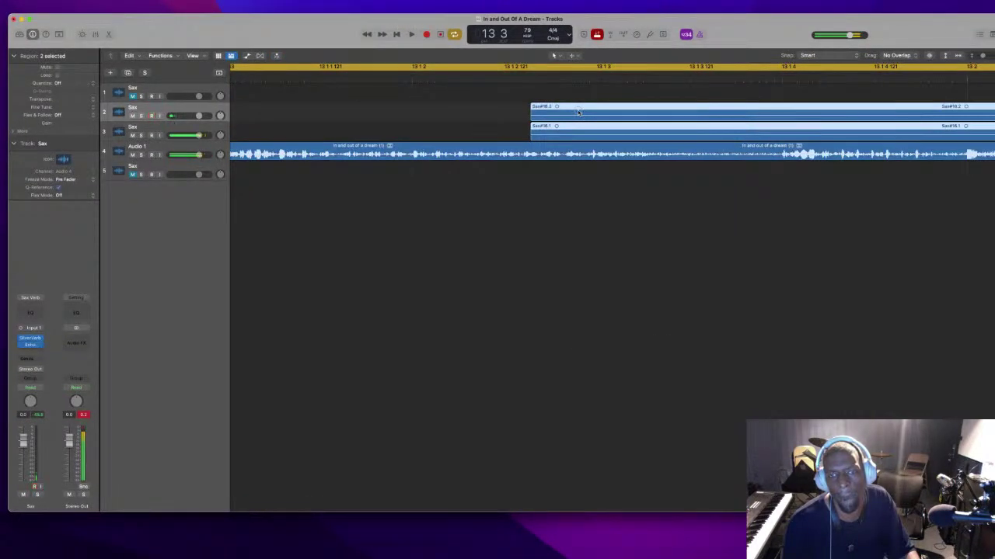
{"action": "key", "text": "space"}
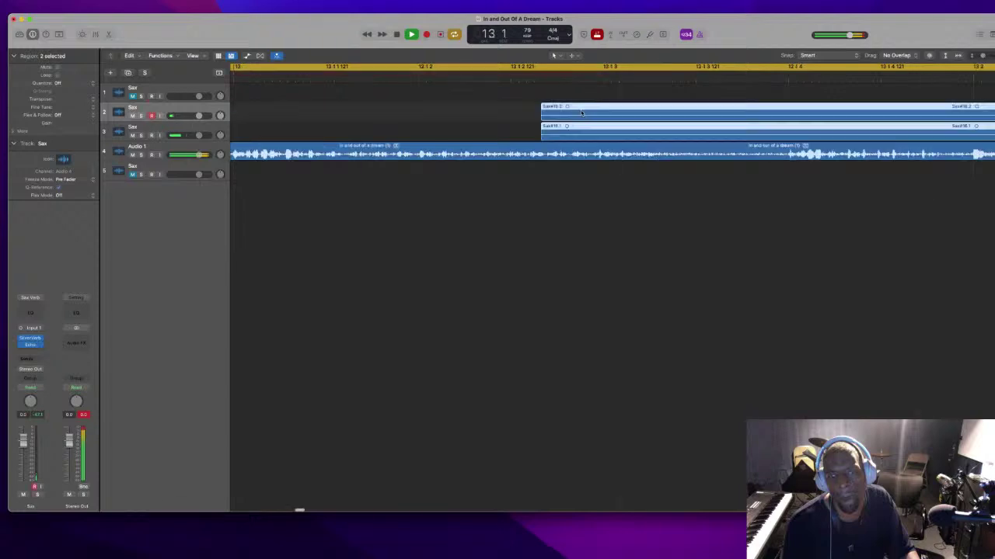
Nudge the two selected sax regions a few ticks later, to about 13 1 2 160, and replay the cycle
{"action": "key", "text": "super+Right"}
{"action": "key", "text": "space"}
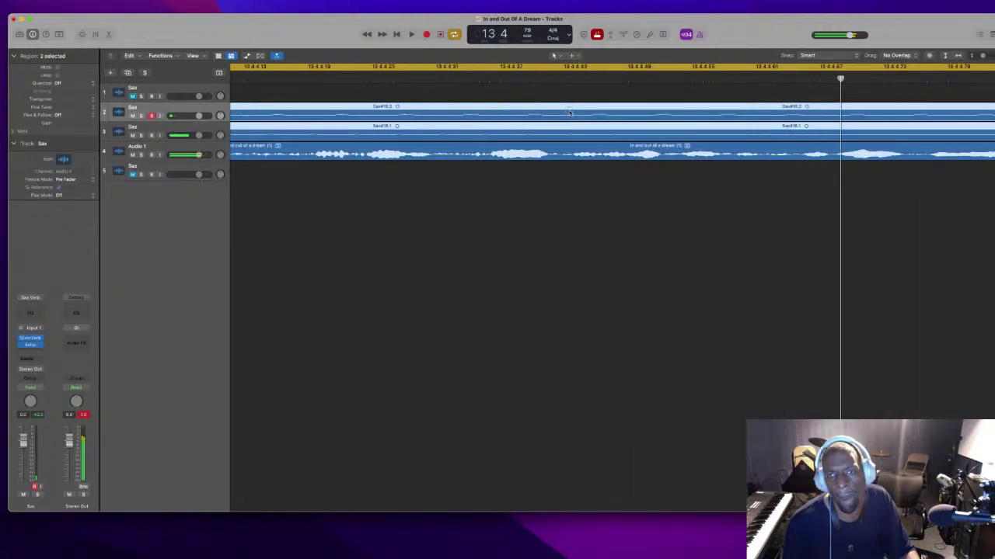
{"action": "key", "text": "space"}
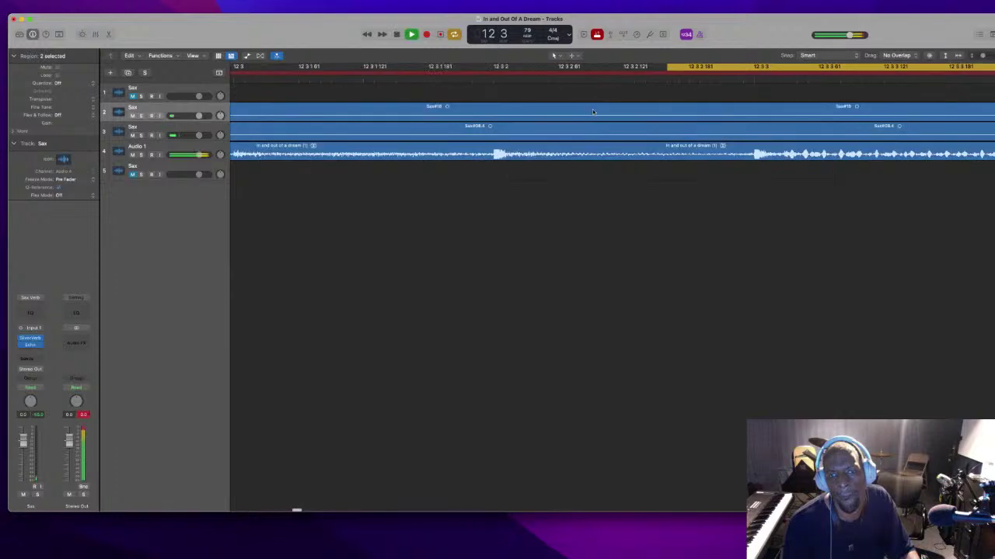
{"action": "key", "text": "super+Left"}
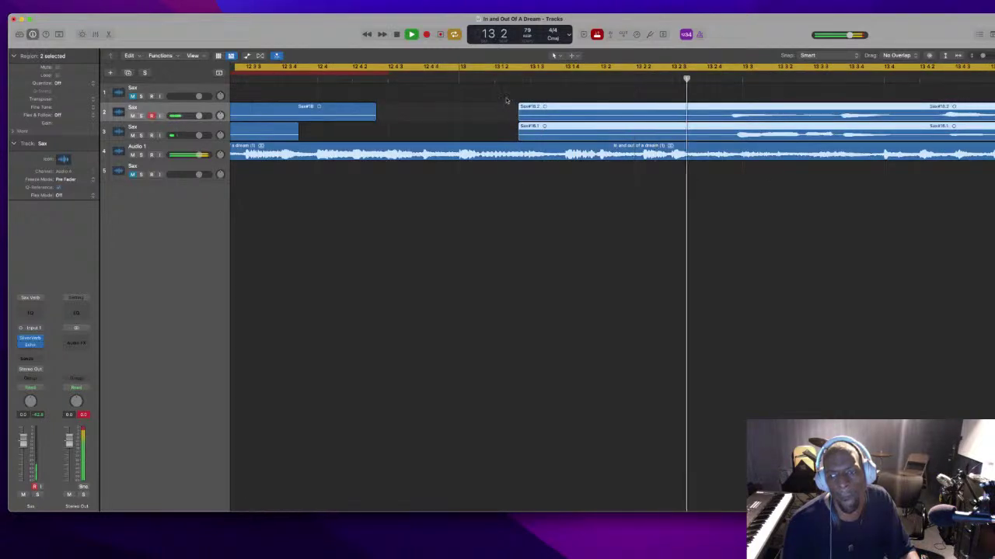
{"action": "key", "text": "space"}
{"action": "scroll", "coordinate": [526, 106], "scroll_direction": "up", "scroll_amount": 5}
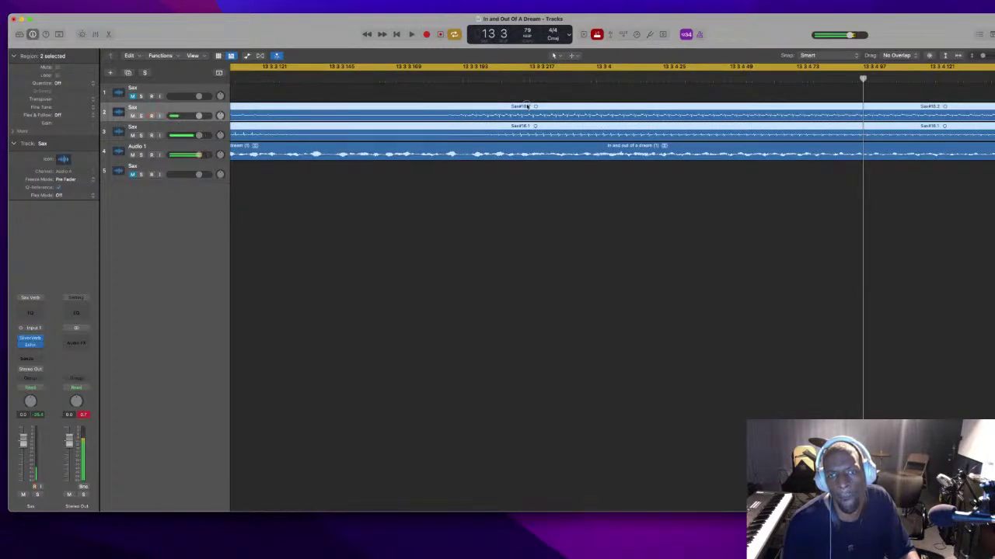
{"action": "key", "text": "space"}
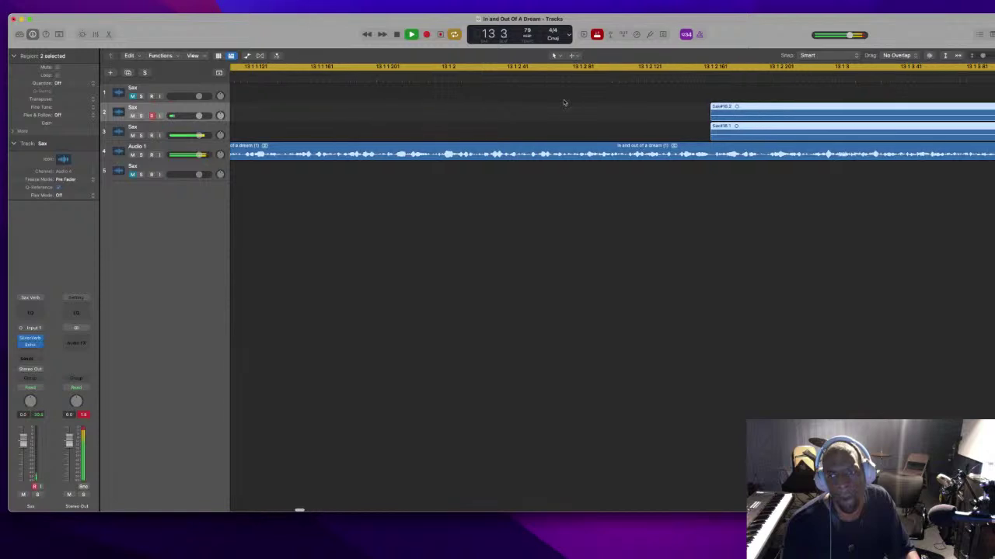
Move the two selected sax regions further toward 13 1 3, to about 13 1 2 190, and listen from the cycle start
{"action": "key", "text": "space"}
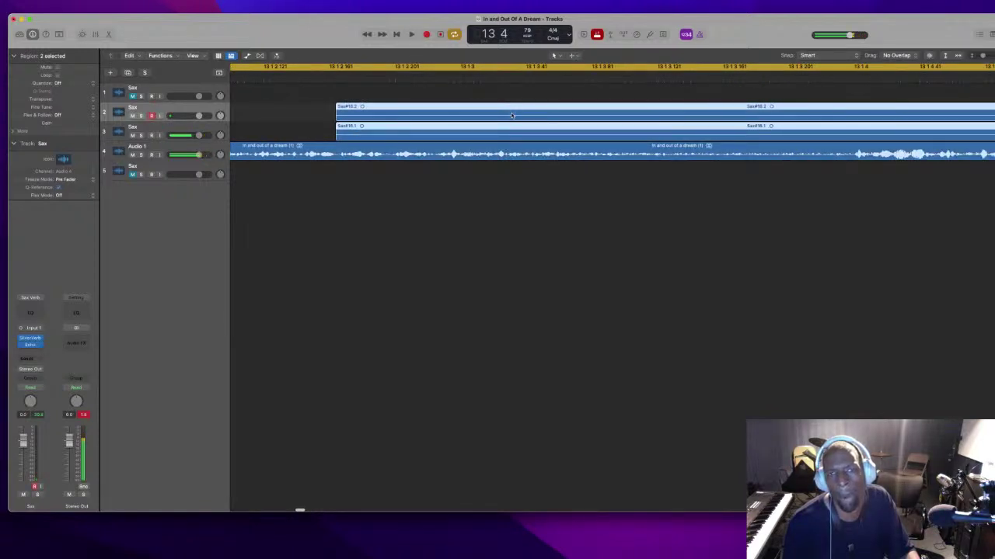
{"action": "key", "text": "space"}
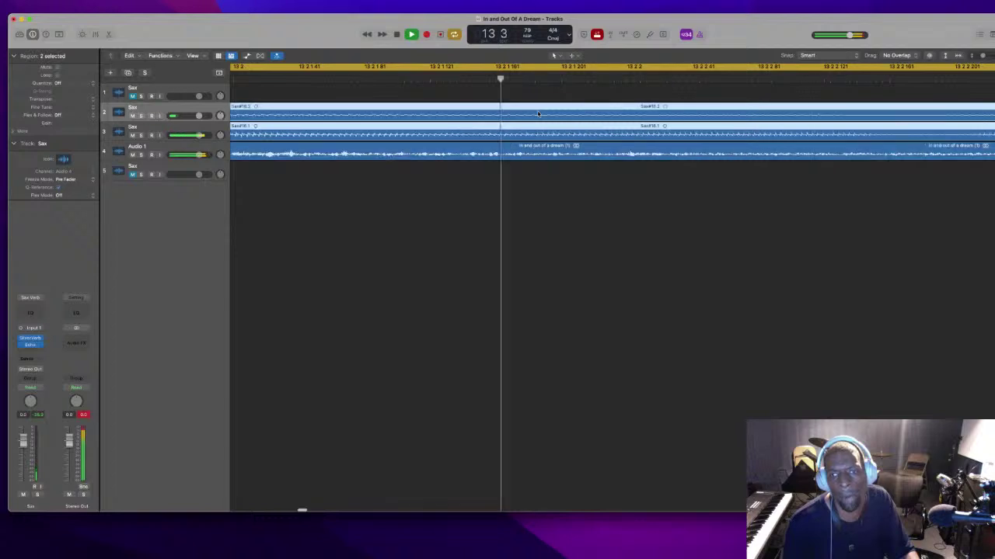
{"action": "key", "text": "space"}
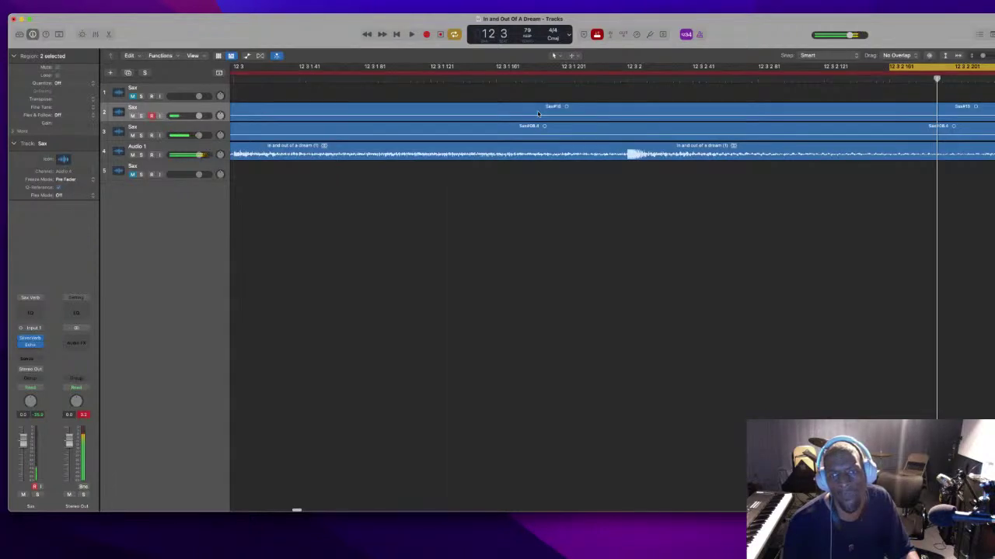
{"action": "key", "text": "space"}
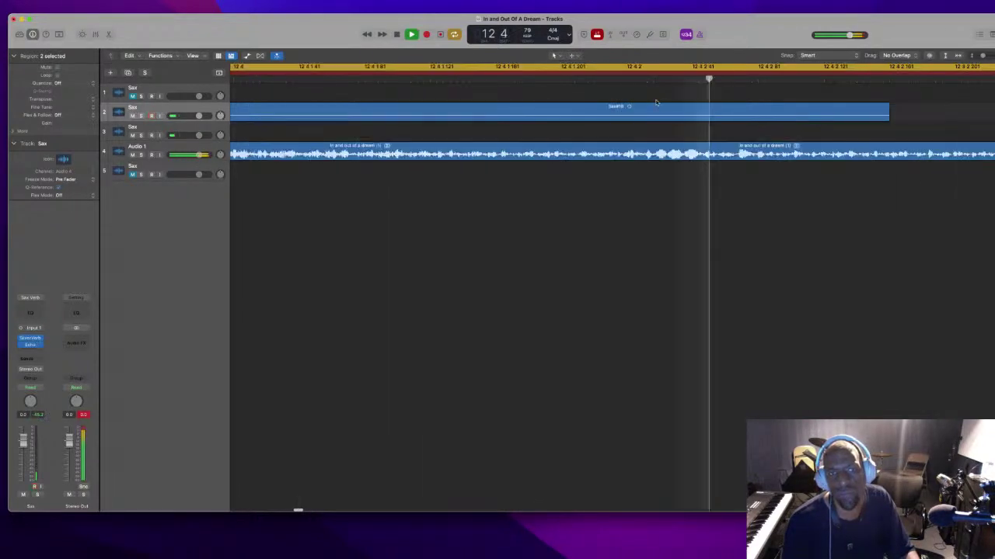
{"action": "key", "text": "space"}
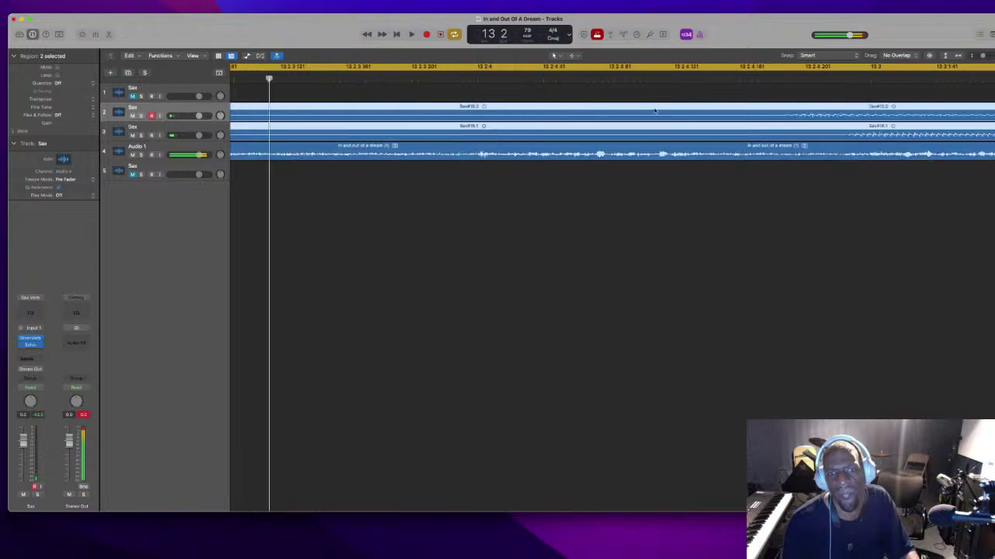
{"action": "key", "text": "space"}
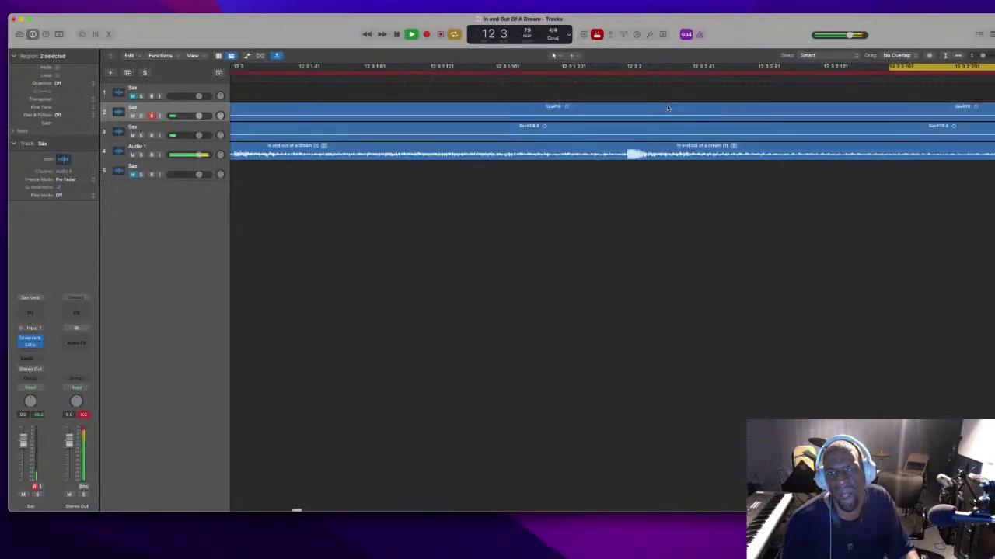
Play the shifted sax regions against the backing track with cycling turned off, stopping around bar 16
{"action": "key", "text": "super+Left"}
{"action": "key", "text": "super+Left"}
{"action": "key", "text": "super+Left"}
{"action": "key", "text": "super+Right"}
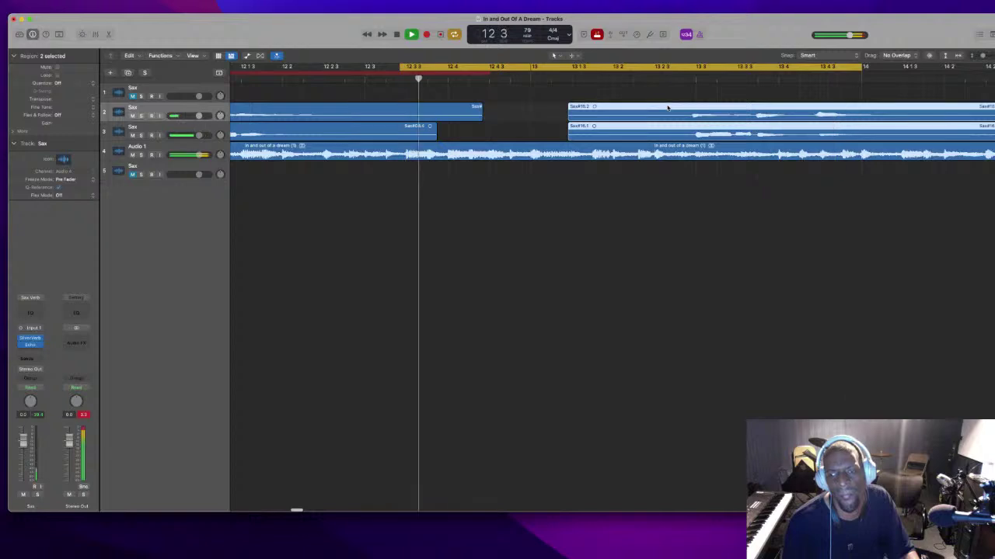
{"action": "key", "text": "super+Left"}
{"action": "key", "text": "super+Left"}
{"action": "key", "text": "super+Left"}
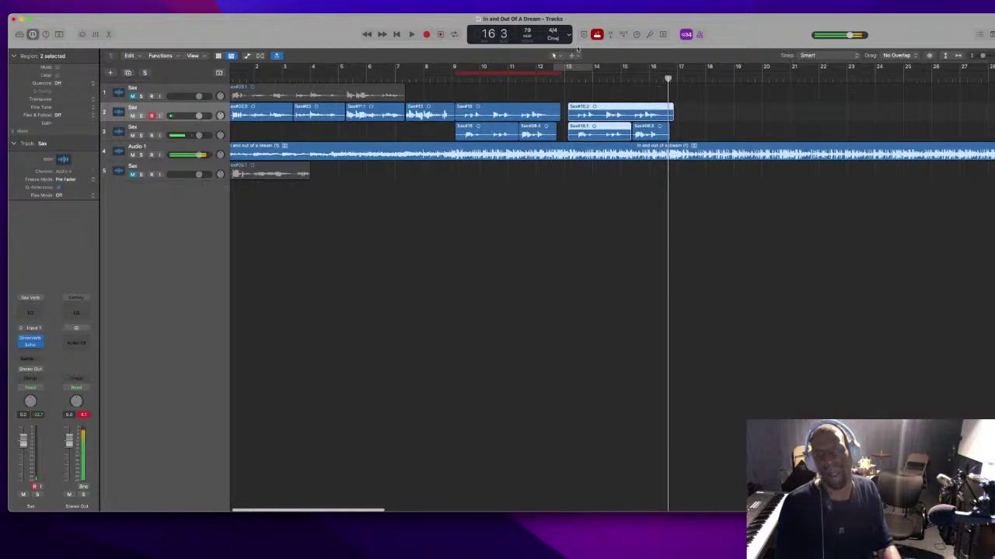
Set the cycle range from bar 12 to bar 19 and play the shifted sax regions within it
{"action": "left_click_drag", "start_coordinate": [546, 67], "coordinate": [730, 67]}
{"action": "key", "text": "space"}
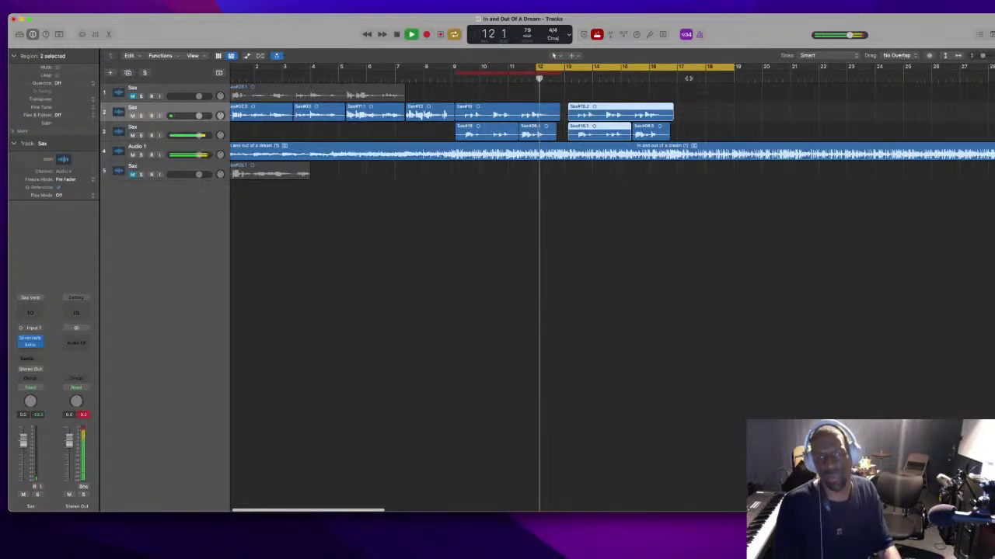
{"action": "key", "text": "super+Right"}
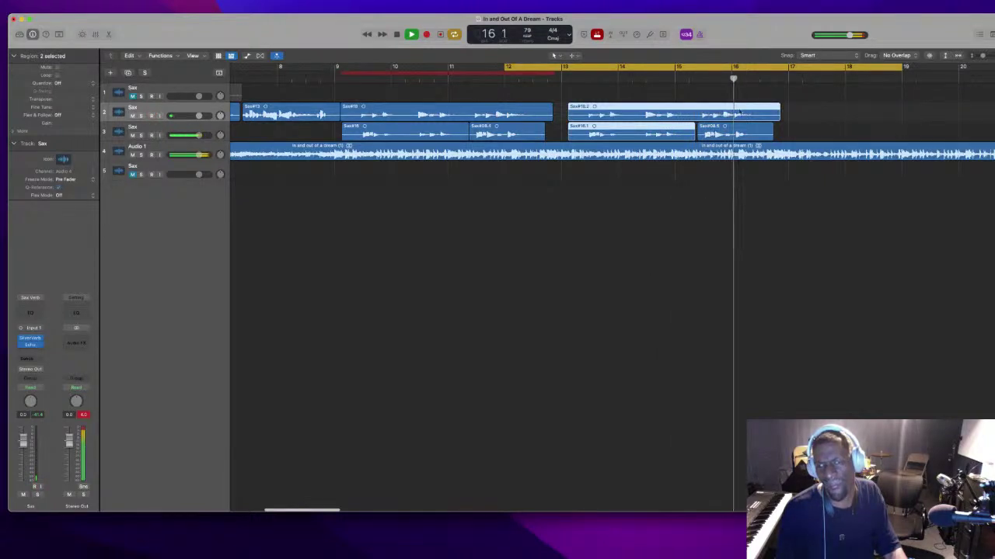
Move the two selected sax regions later so Sax#18.1 ends at the start of Sax#08.5, and replay from bar 12
{"action": "key", "text": "super+Right"}
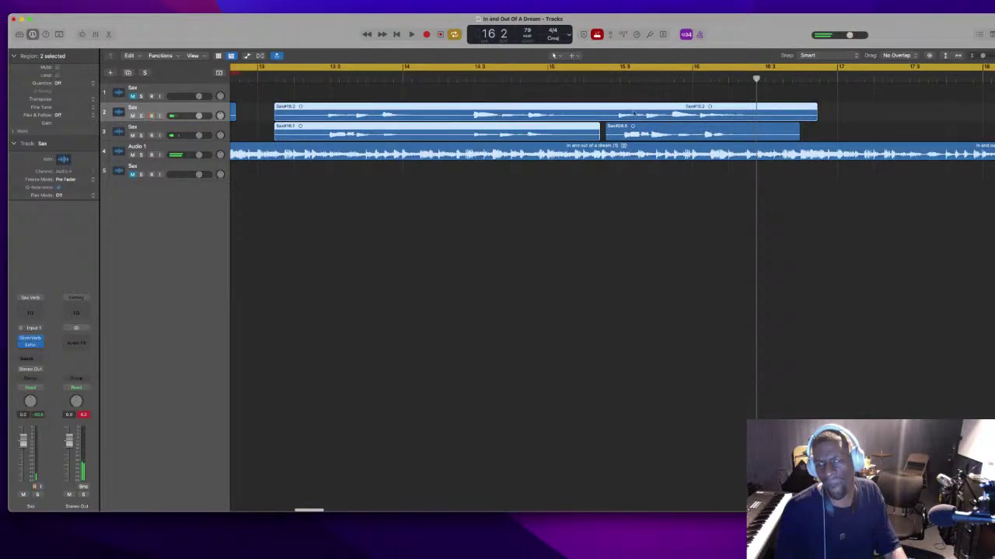
{"action": "key", "text": "space"}
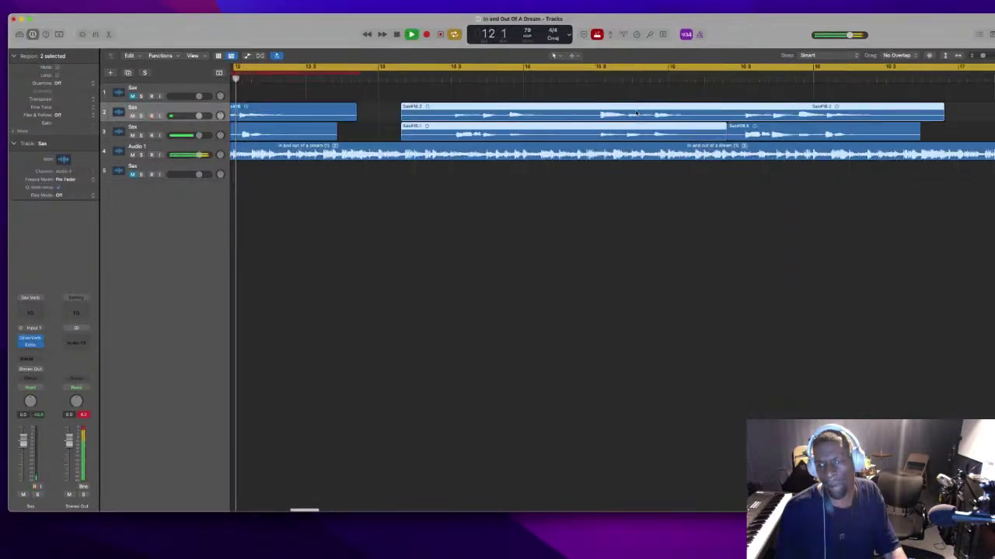
{"action": "key", "text": "space"}
{"action": "key", "text": "space"}
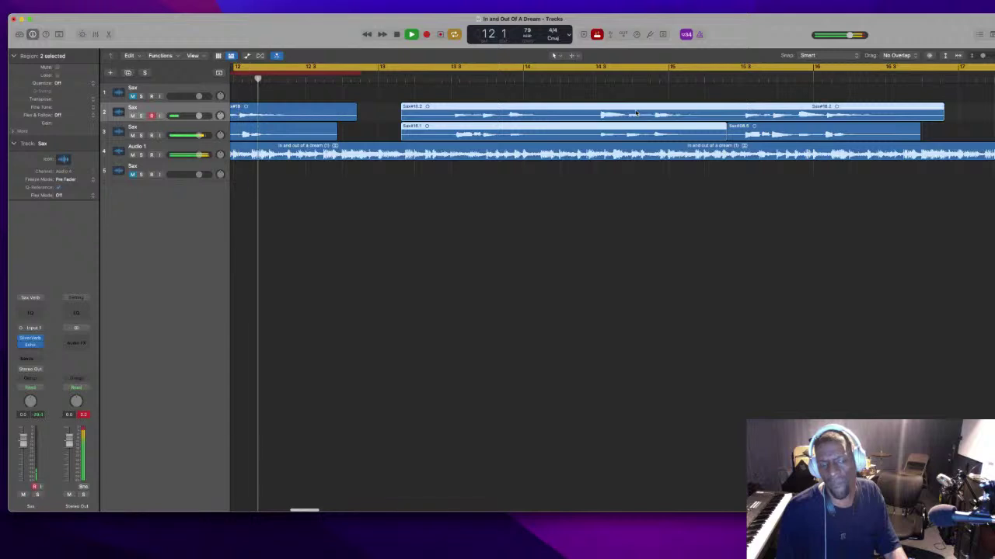
Play the two selected sax regions against the backing track from bar 13, then replay from the cycle start at bar 12
{"action": "scroll", "coordinate": [572, 100], "scroll_direction": "down", "scroll_amount": 1}
{"action": "scroll", "coordinate": [572, 89], "scroll_direction": "down", "scroll_amount": 5}
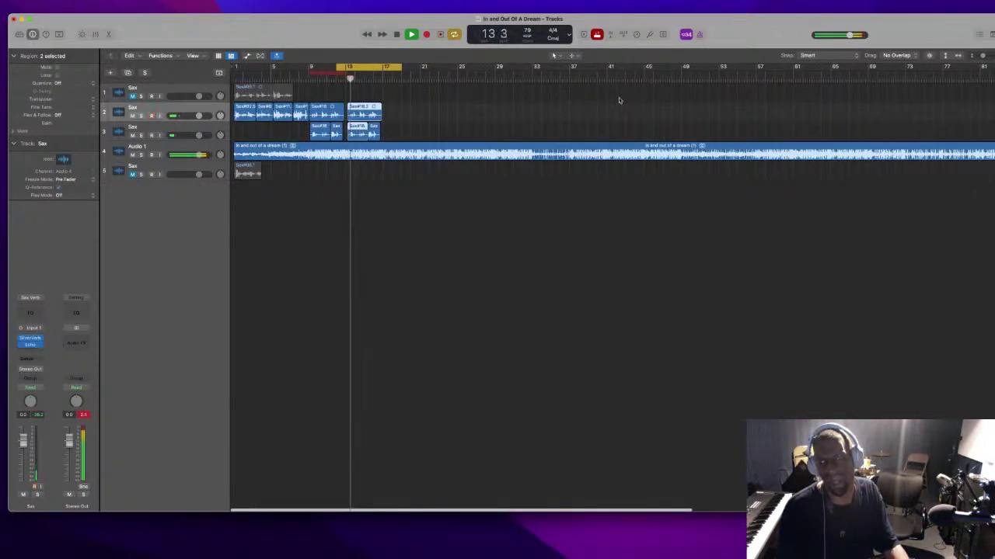
{"action": "scroll", "coordinate": [619, 100], "scroll_direction": "down", "scroll_amount": 2}
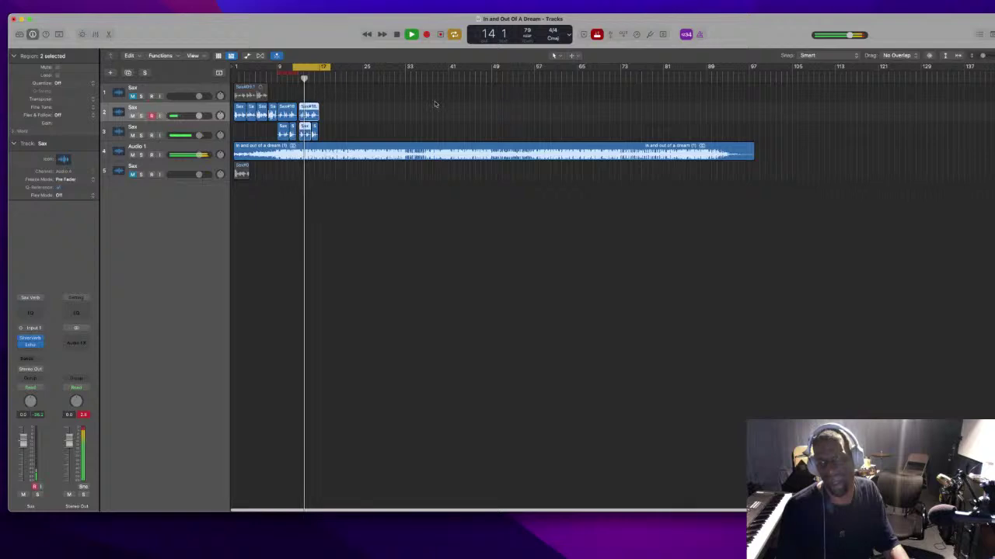
{"action": "left_click", "coordinate": [297, 81]}
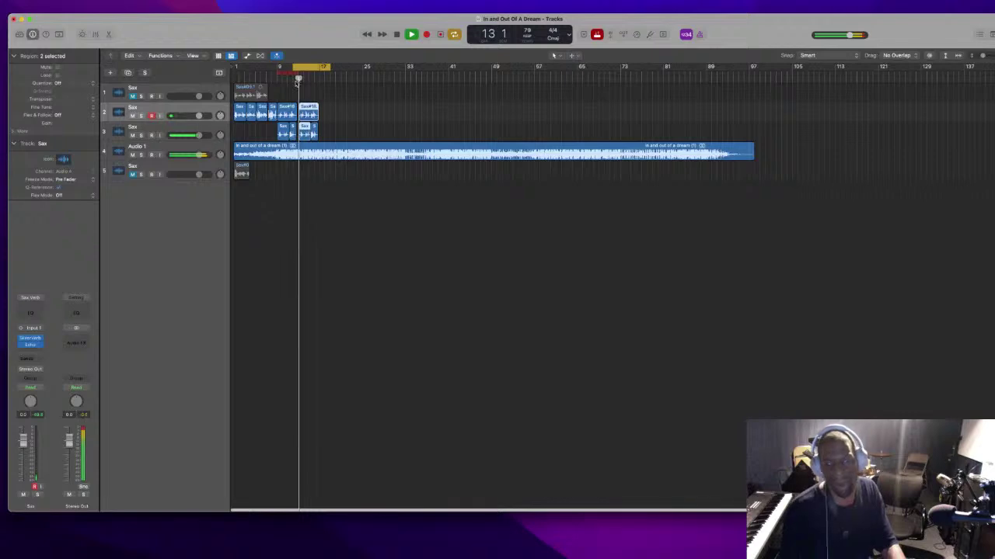
{"action": "scroll", "coordinate": [292, 97], "scroll_direction": "up", "scroll_amount": 5}
{"action": "scroll", "coordinate": [291, 96], "scroll_direction": "up", "scroll_amount": 3}
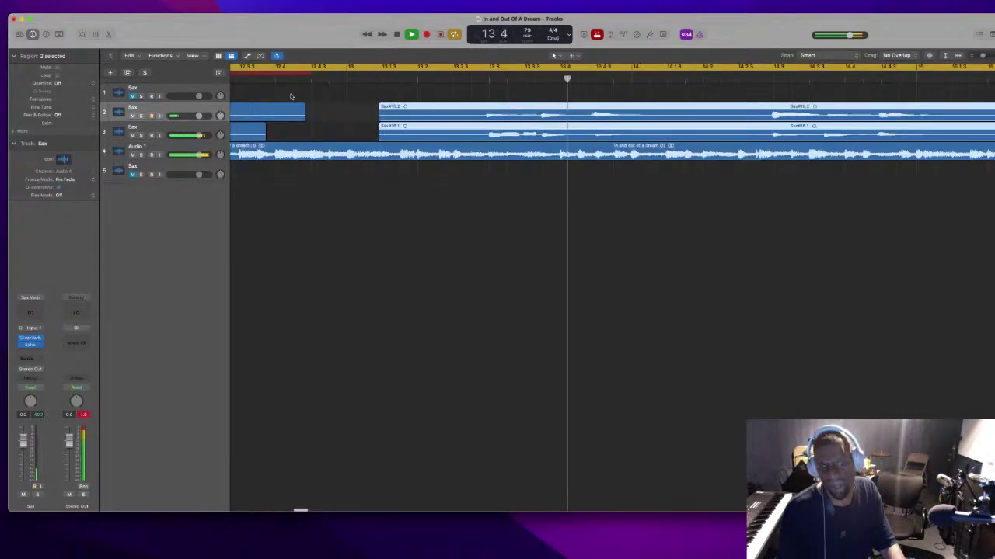
{"action": "scroll", "coordinate": [249, 100], "scroll_direction": "left", "scroll_amount": 3}
{"action": "scroll", "coordinate": [240, 101], "scroll_direction": "left", "scroll_amount": 5}
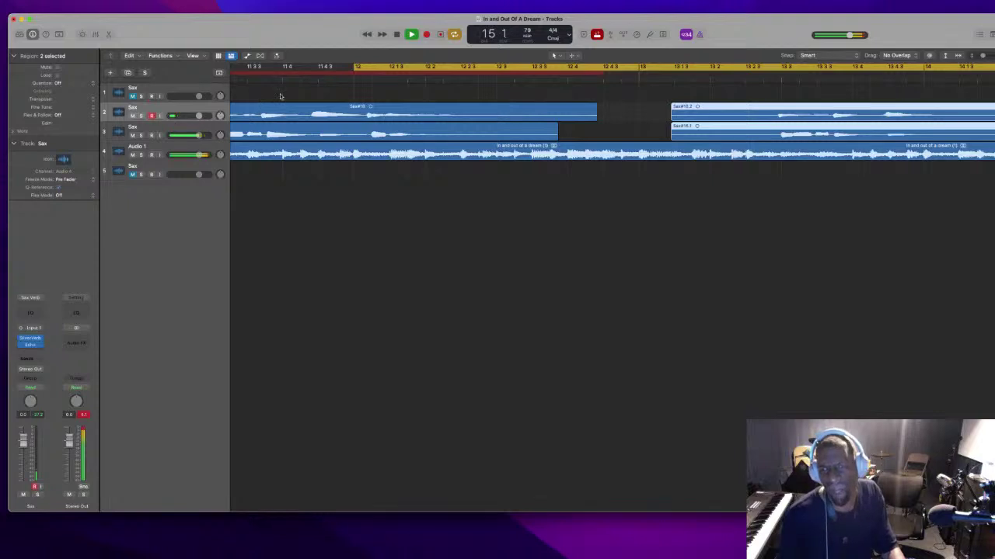
{"action": "key", "text": "space"}
{"action": "scroll", "coordinate": [288, 93], "scroll_direction": "left", "scroll_amount": 4}
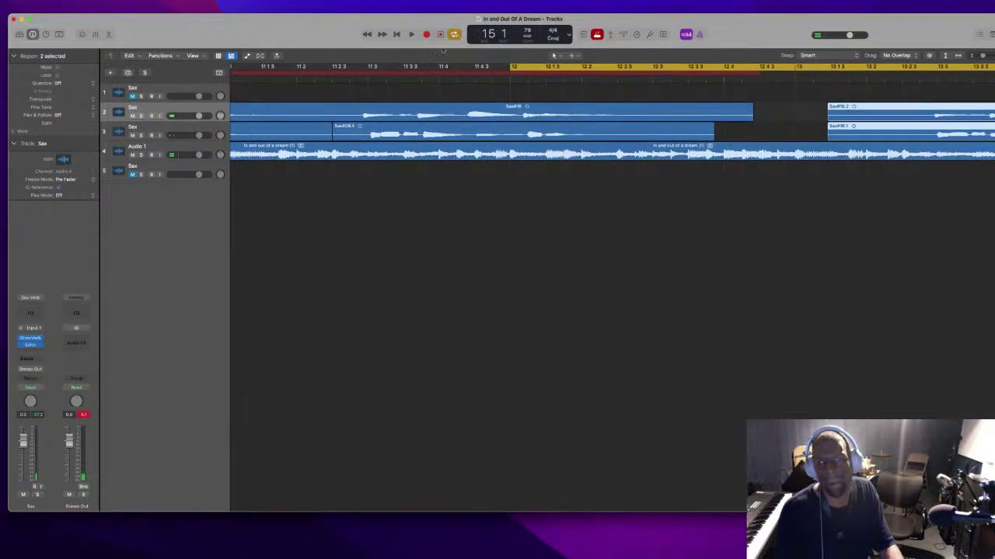
{"action": "key", "text": "space"}
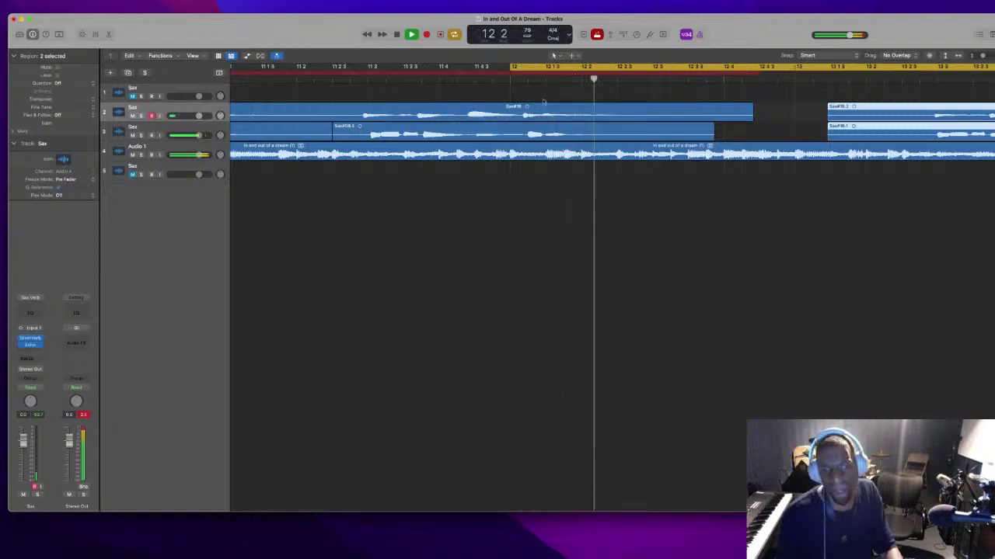
Set the cycle range to start with the copied sax regions just after bar 13 and end shortly after bar 17
{"action": "scroll", "coordinate": [629, 94], "scroll_direction": "right", "scroll_amount": 3}
{"action": "left_click_drag", "start_coordinate": [636, 68], "coordinate": [815, 71]}
{"action": "left_click_drag", "start_coordinate": [877, 48], "coordinate": [987, 69]}
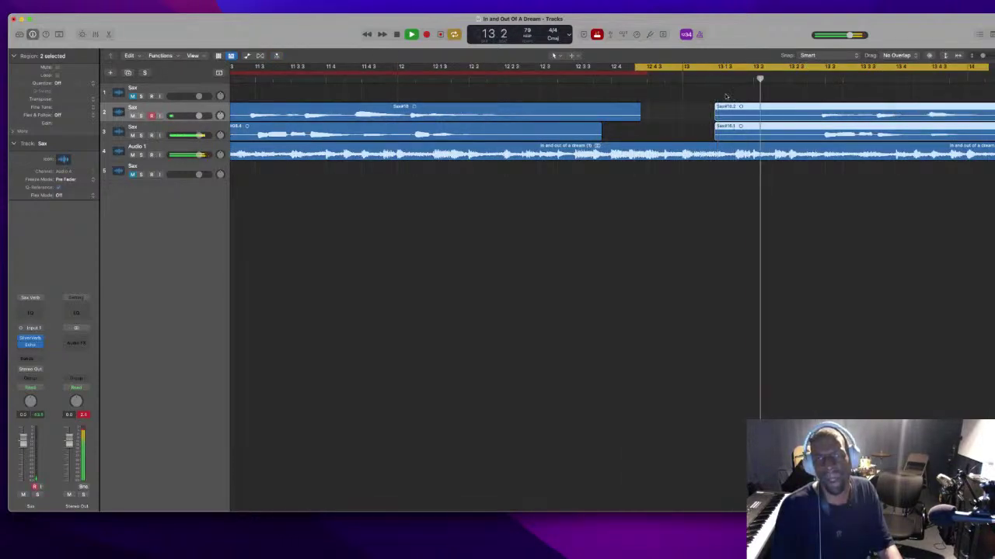
{"action": "left_click_drag", "start_coordinate": [672, 71], "coordinate": [751, 74]}
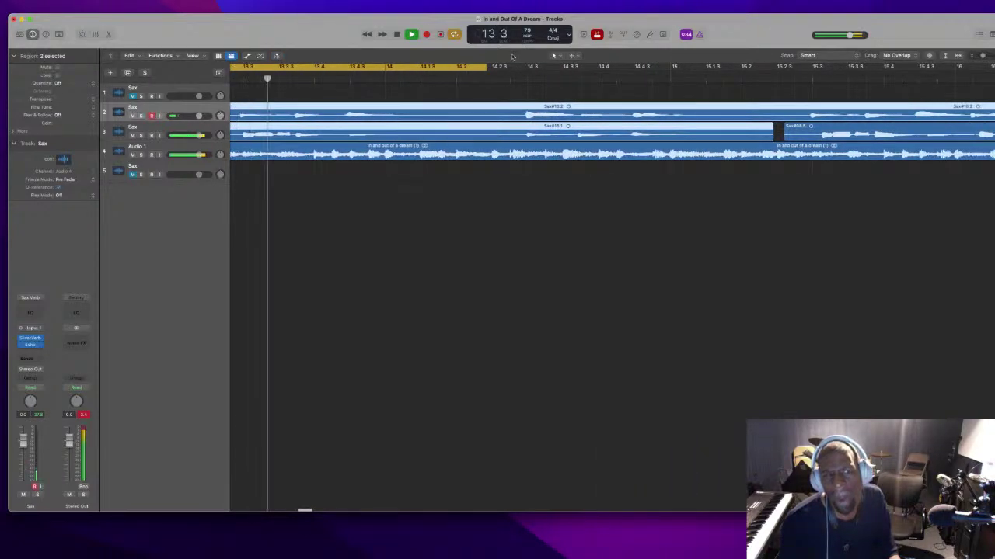
{"action": "left_click_drag", "start_coordinate": [490, 68], "coordinate": [758, 68]}
{"action": "key", "text": "super+Left"}
{"action": "key", "text": "super+Left"}
{"action": "key", "text": "super+Left"}
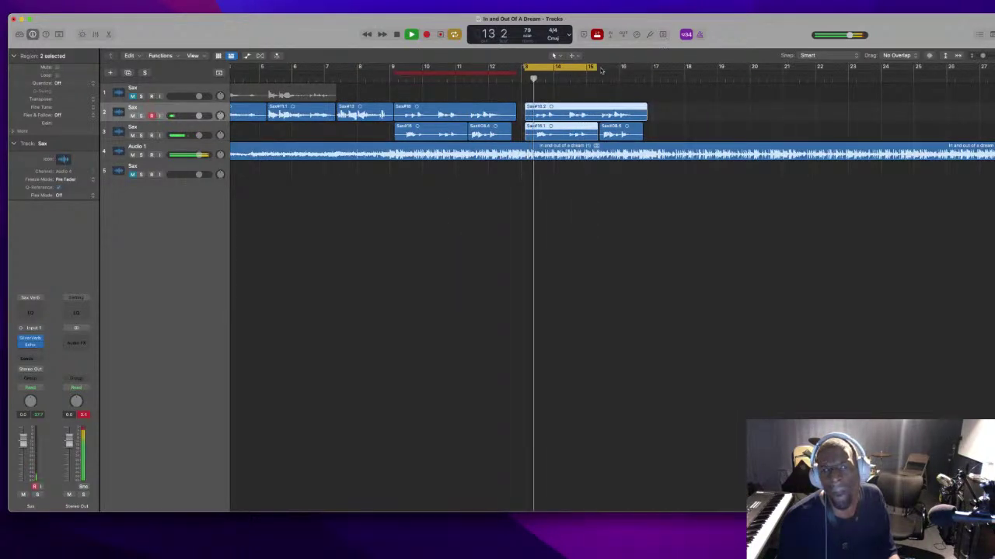
{"action": "left_click_drag", "start_coordinate": [593, 66], "coordinate": [667, 68]}
Stop playback and move region Sax#08.5 on track 3 earlier to close the gap after Sax#18.1 and match the phrase above
{"action": "key", "text": "super+Right"}
{"action": "key", "text": "super+Right"}
{"action": "key", "text": "super+Right"}
{"action": "key", "text": "super+Right"}
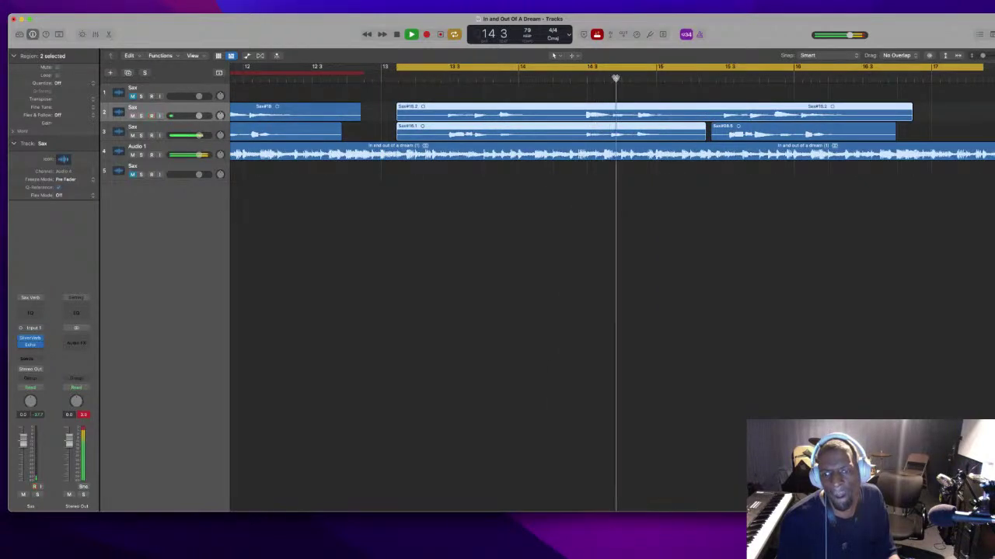
{"action": "key", "text": "super+Right"}
{"action": "key", "text": "space"}
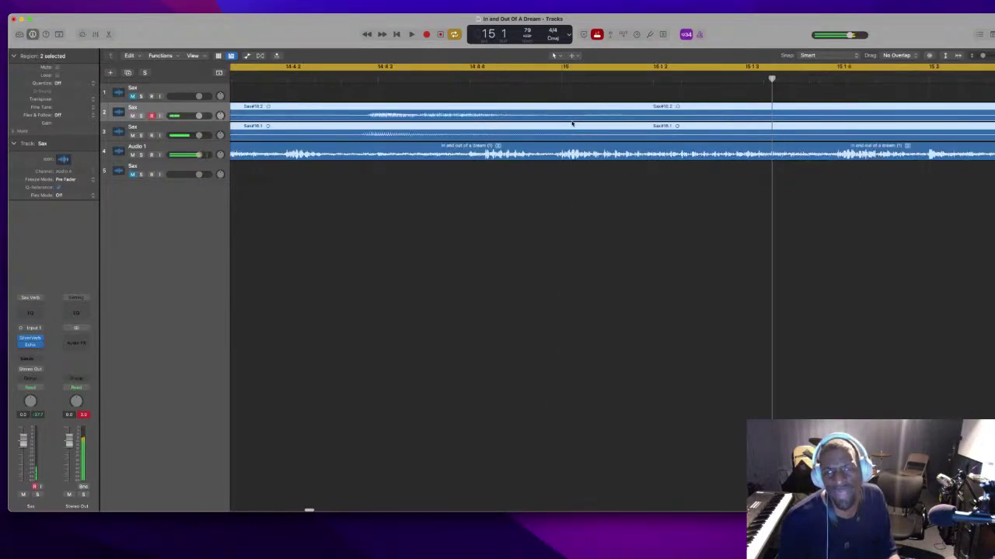
{"action": "key", "text": "super+Left"}
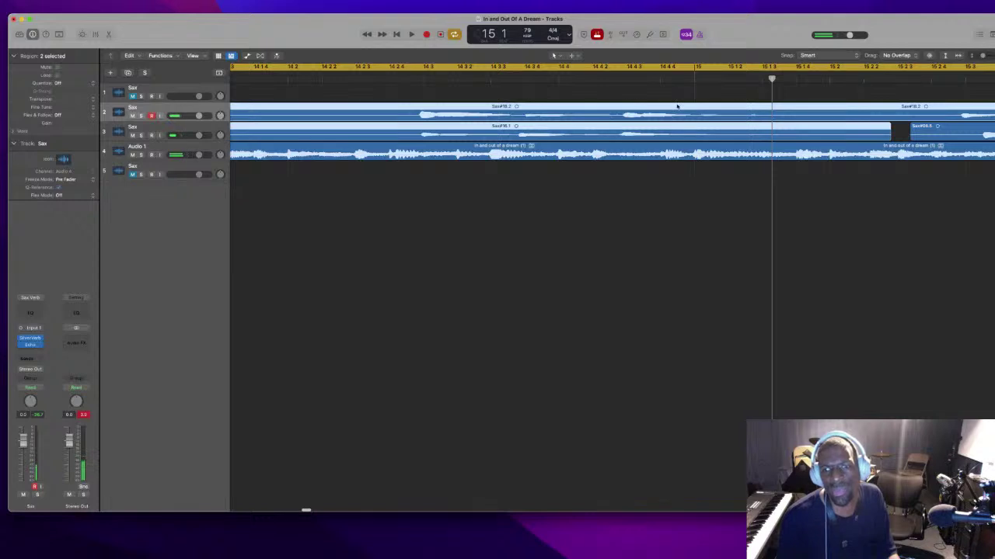
{"action": "scroll", "coordinate": [770, 107], "scroll_direction": "right", "scroll_amount": 5}
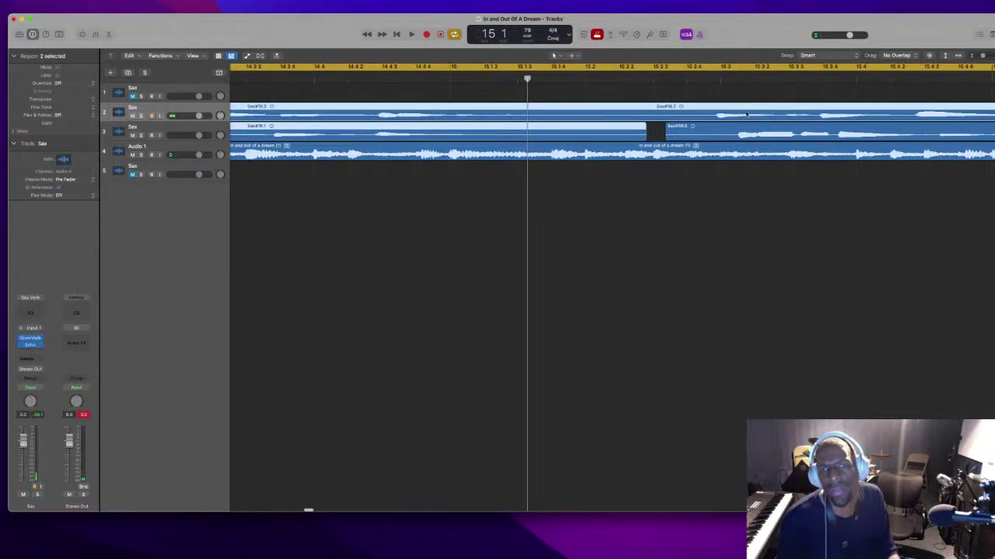
{"action": "left_click_drag", "start_coordinate": [708, 128], "coordinate": [689, 126]}
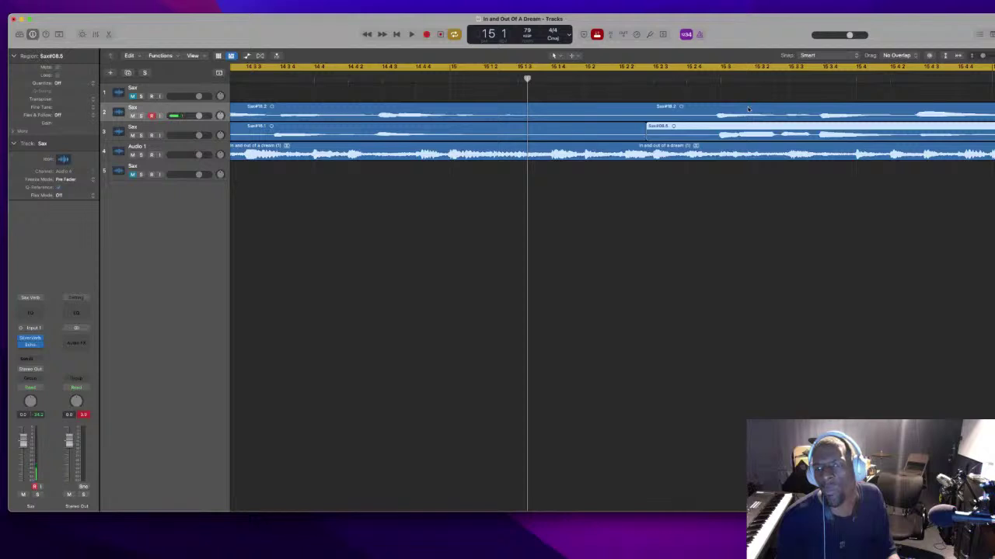
{"action": "left_click_drag", "start_coordinate": [698, 125], "coordinate": [755, 116]}
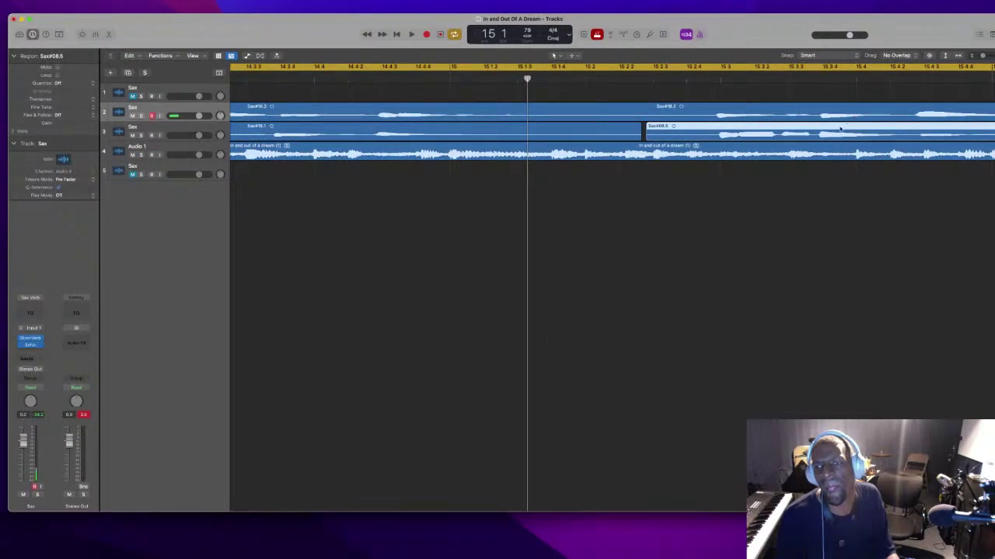
Glue Sax#18.1 and Sax#08.5 into one region as a new audio file, and return to the Pointer tool
{"action": "scroll", "coordinate": [687, 123], "scroll_direction": "down", "scroll_amount": 2}
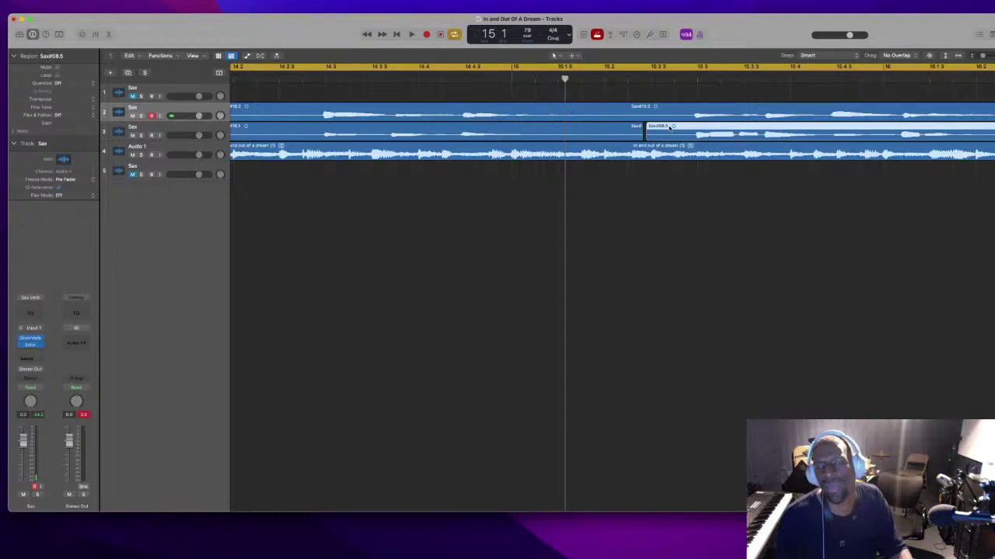
{"action": "key", "text": "t"}
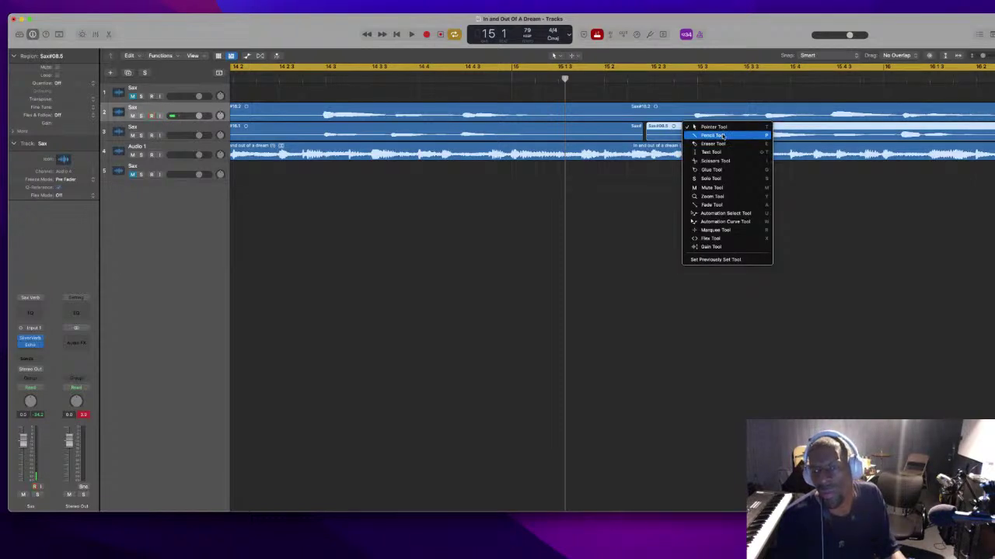
{"action": "left_click", "coordinate": [722, 169]}
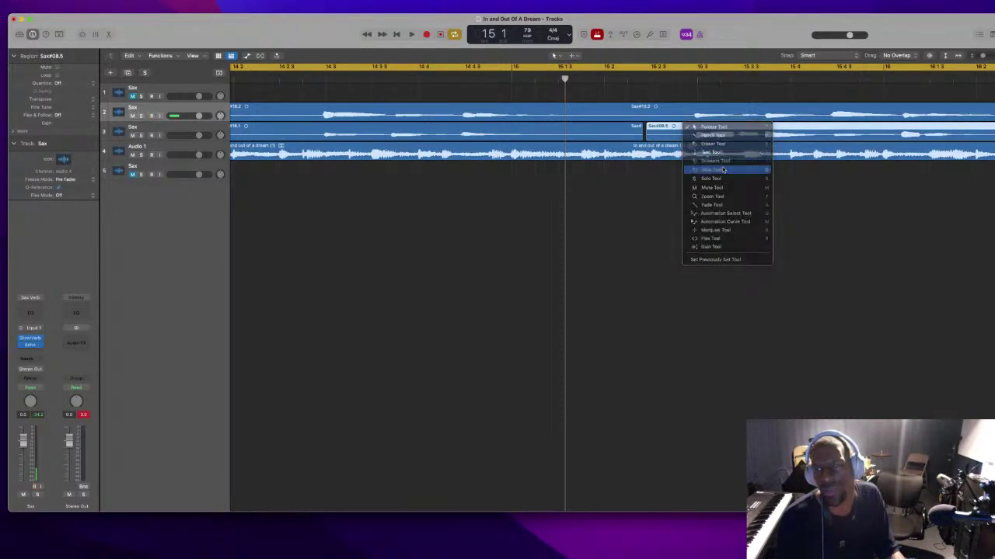
{"action": "left_click", "coordinate": [630, 135]}
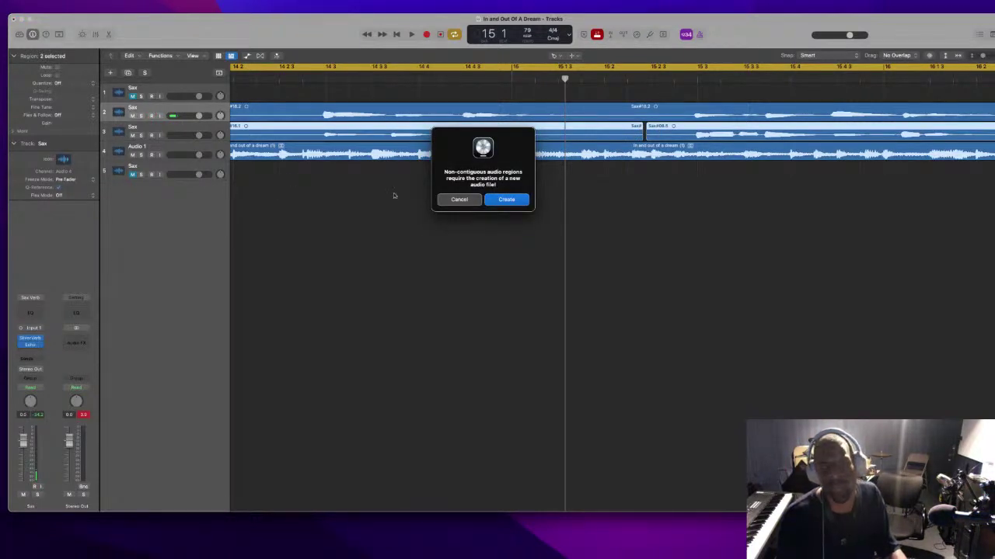
{"action": "left_click", "coordinate": [507, 200]}
{"action": "key", "text": "t"}
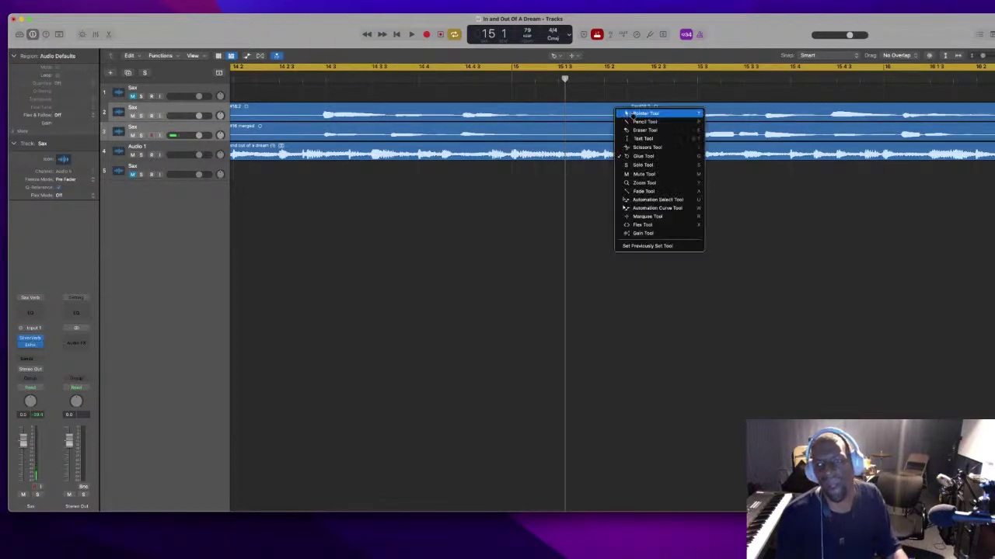
{"action": "left_click", "coordinate": [638, 115]}
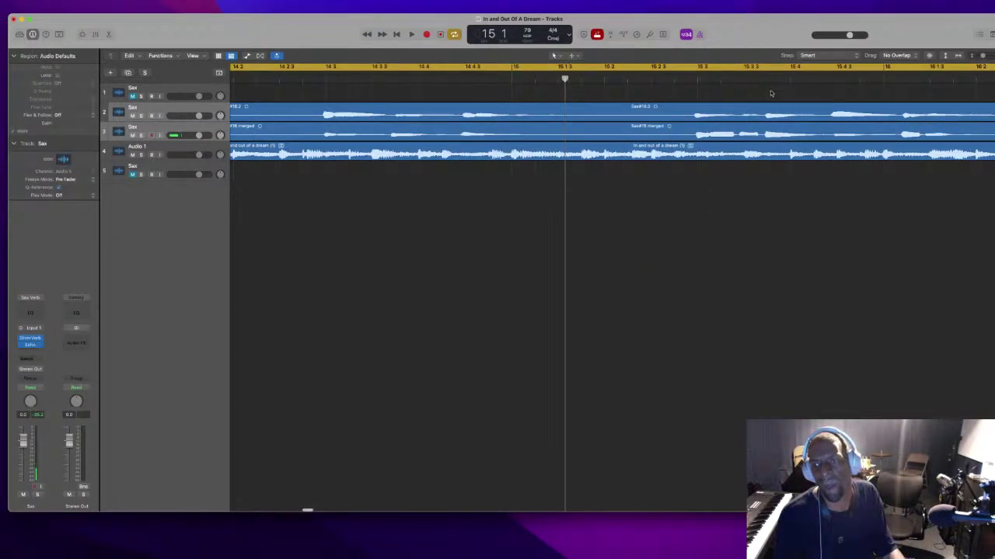
Select Sax#18.2 and the merged region below it, and play them through the cycle range before stopping
{"action": "key", "text": "super+Left"}
{"action": "key", "text": "super+Left"}
{"action": "left_click", "coordinate": [605, 114]}
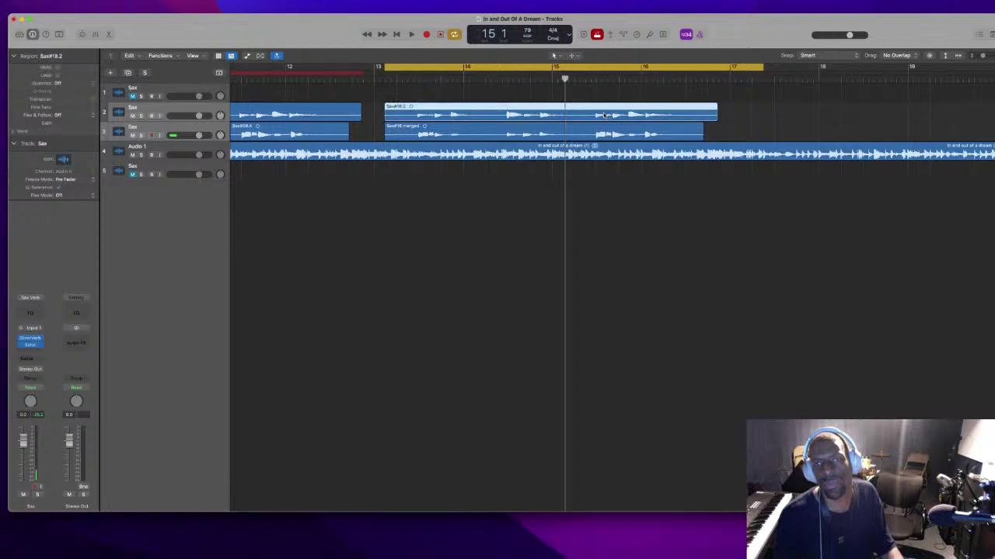
{"action": "left_click", "coordinate": [592, 130], "text": "shift"}
{"action": "key", "text": "space"}
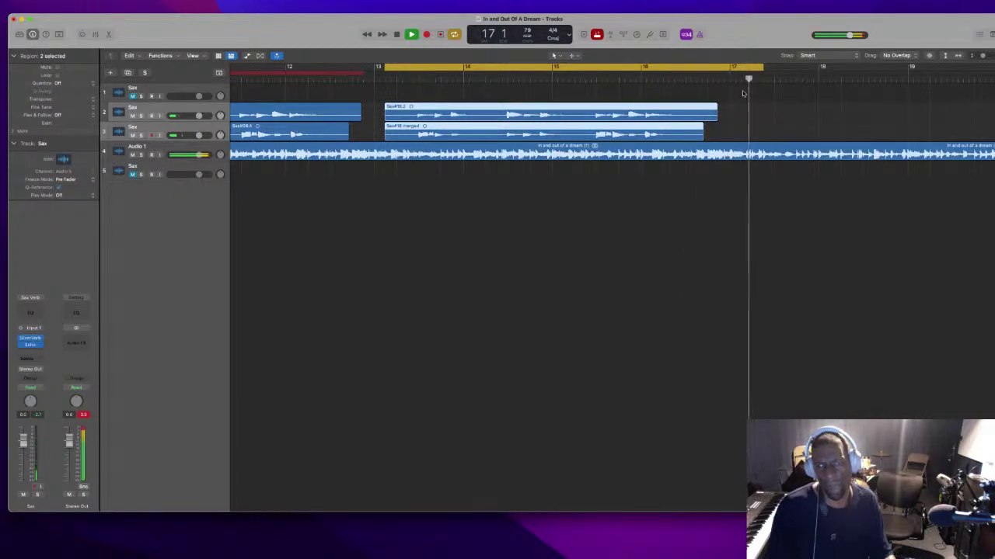
{"action": "key", "text": "super+Left"}
{"action": "key", "text": "space"}
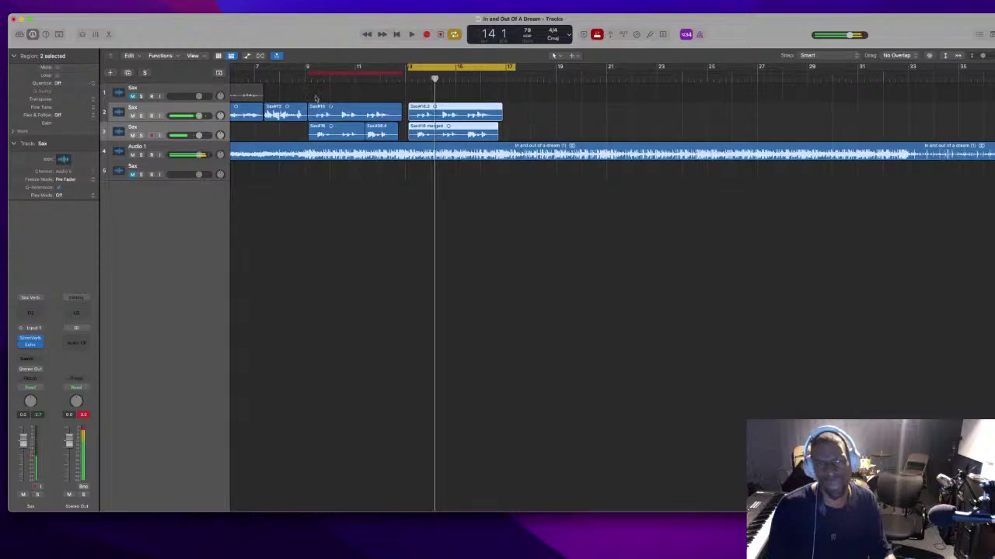
Turn cycling off and play both sax tracks from bar 9 against the backing track to check their timing
{"action": "left_click", "coordinate": [316, 79]}
{"action": "key", "text": "space"}
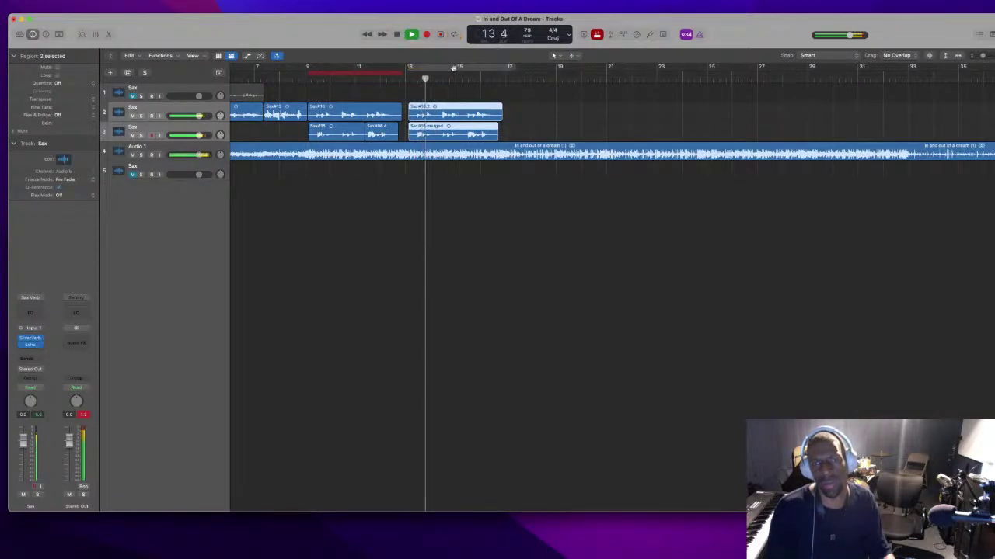
{"action": "left_click", "coordinate": [317, 87]}
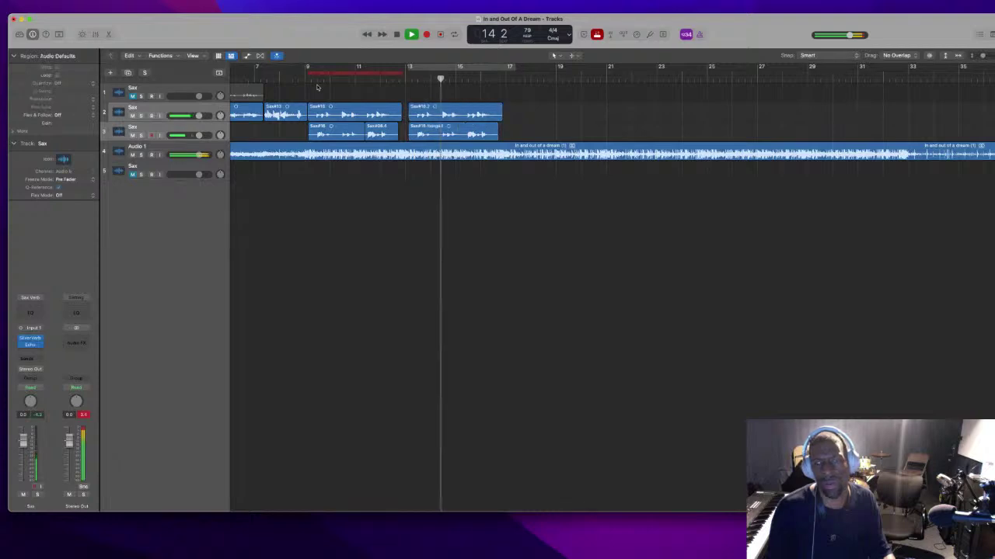
{"action": "left_click", "coordinate": [311, 79]}
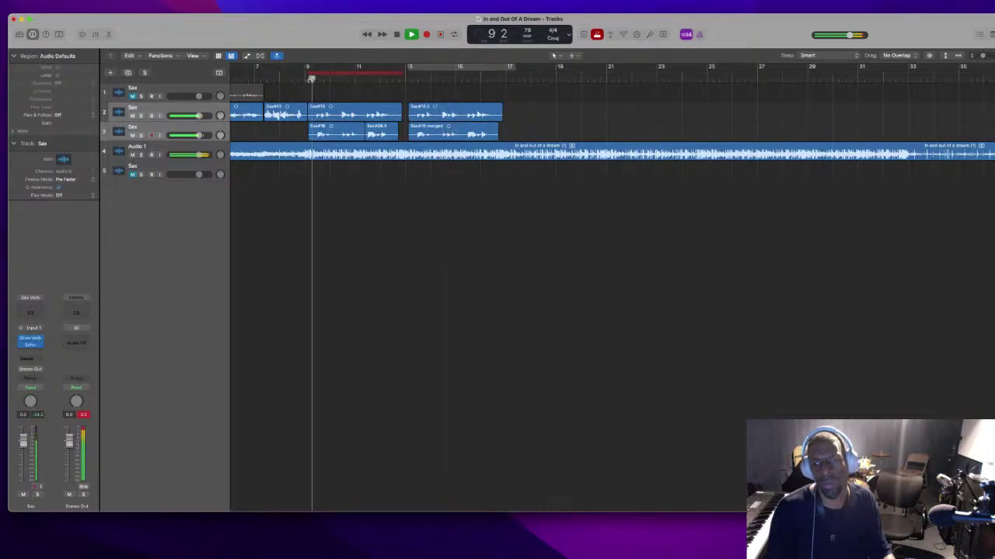
{"action": "left_click", "coordinate": [301, 79]}
Move the Sax#18 region on track 2 slightly later so its notes near 9 3 line up with the part on track 3
{"action": "key", "text": "super+Right"}
{"action": "key", "text": "super+Right"}
{"action": "key", "text": "super+Right"}
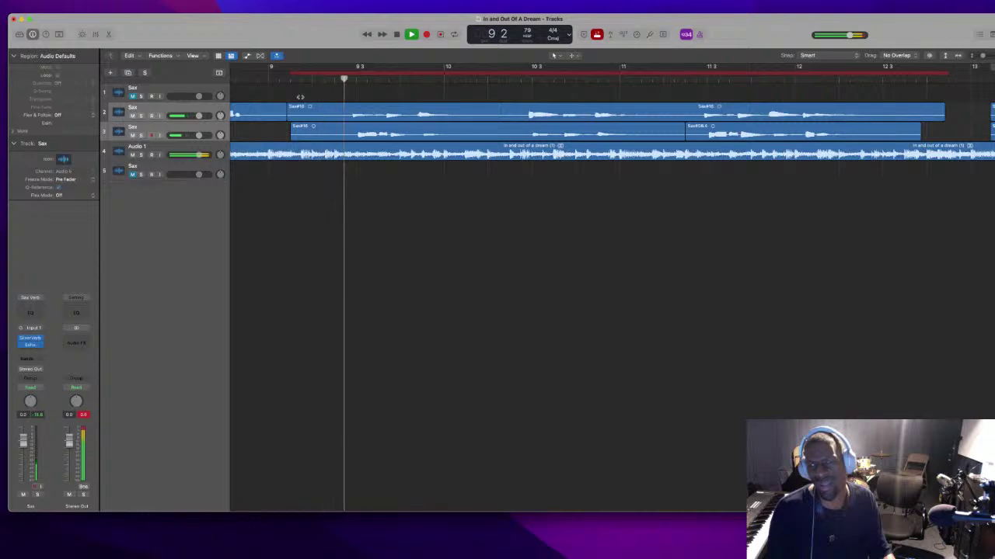
{"action": "key", "text": "super+Right"}
{"action": "key", "text": "super+Right"}
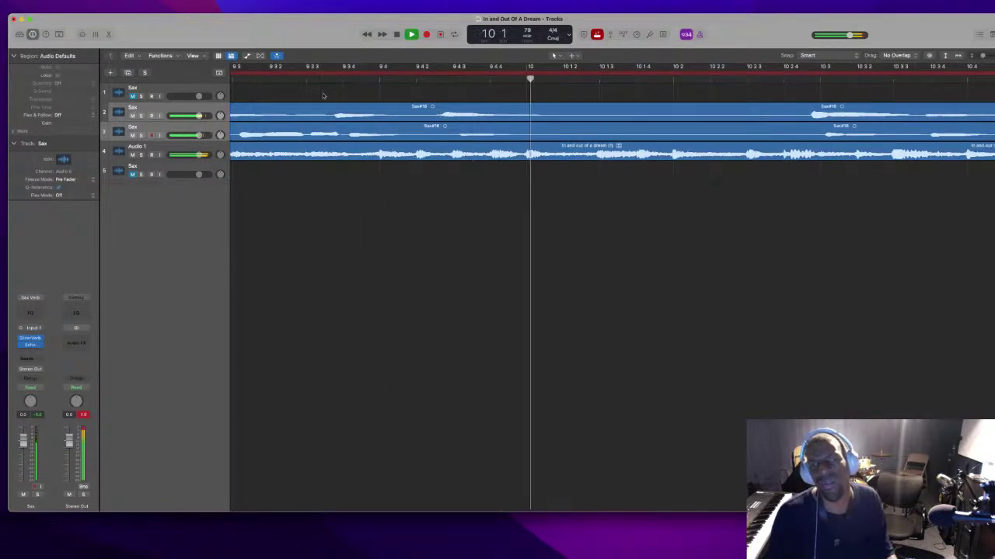
{"action": "scroll", "coordinate": [334, 98], "scroll_direction": "left", "scroll_amount": 5}
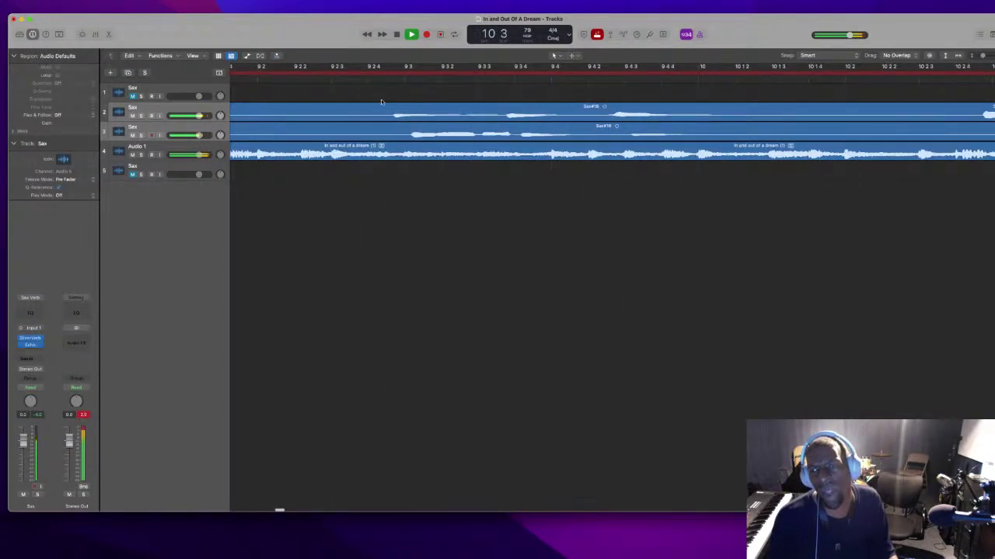
{"action": "left_click_drag", "start_coordinate": [390, 106], "coordinate": [414, 97]}
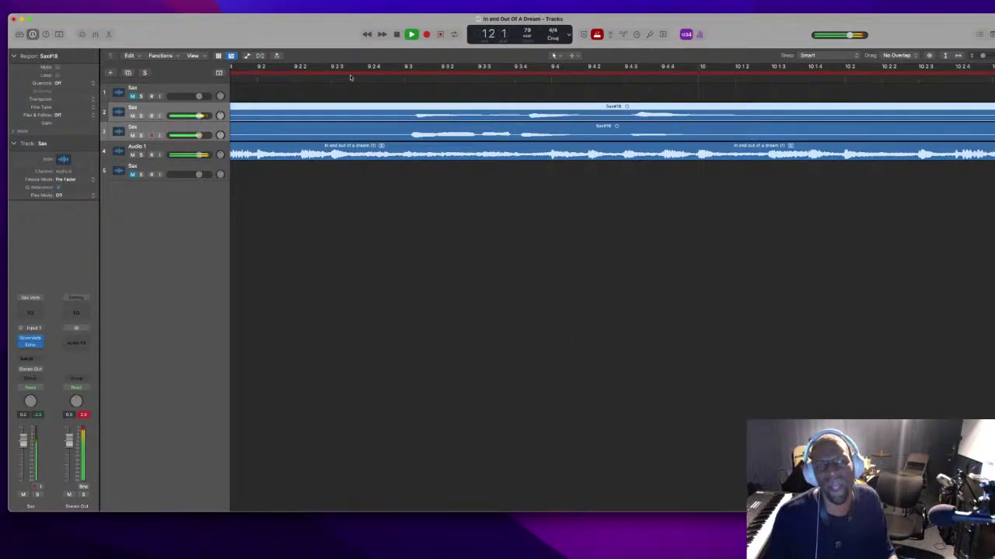
Split the Sax#18 region on track 2 just before 10 3 with the Scissors tool, and return to the Pointer tool
{"action": "scroll", "coordinate": [384, 91], "scroll_direction": "right", "scroll_amount": 5}
{"action": "key", "text": "super+Left"}
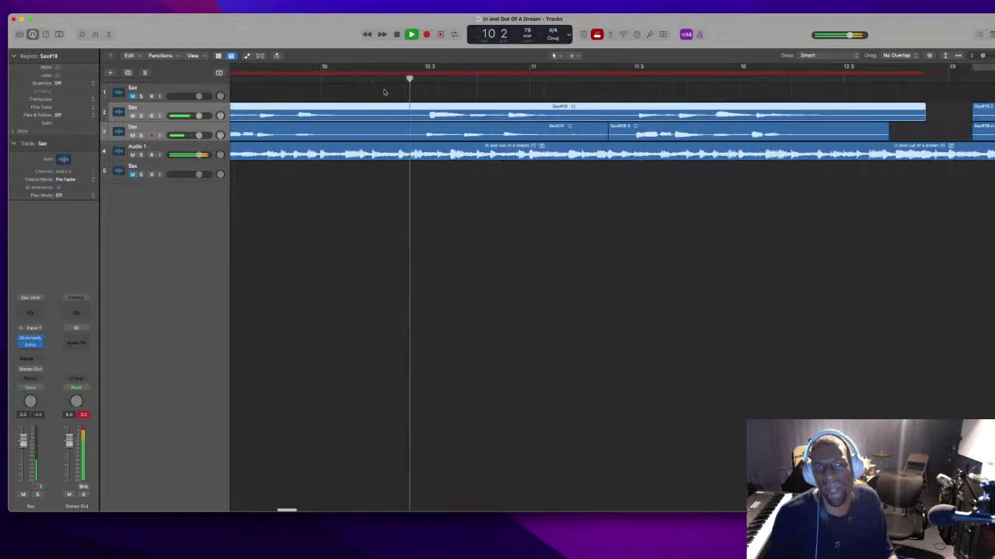
{"action": "scroll", "coordinate": [383, 92], "scroll_direction": "right", "scroll_amount": 1}
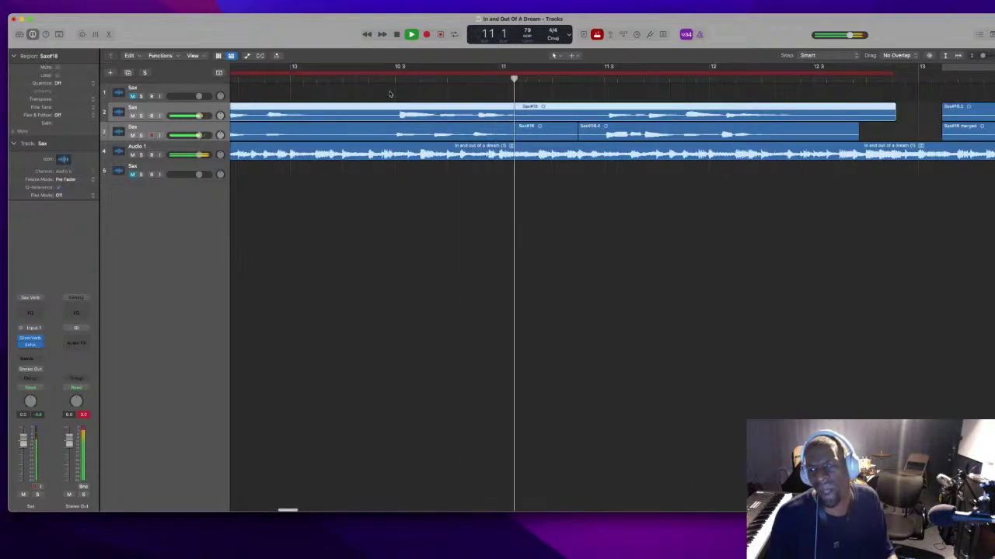
{"action": "key", "text": "t"}
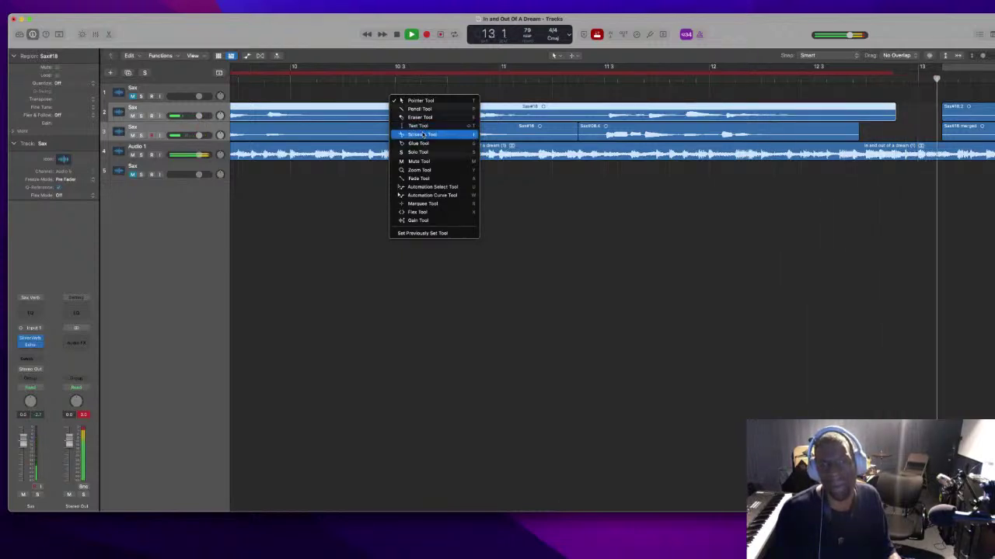
{"action": "left_click", "coordinate": [422, 134]}
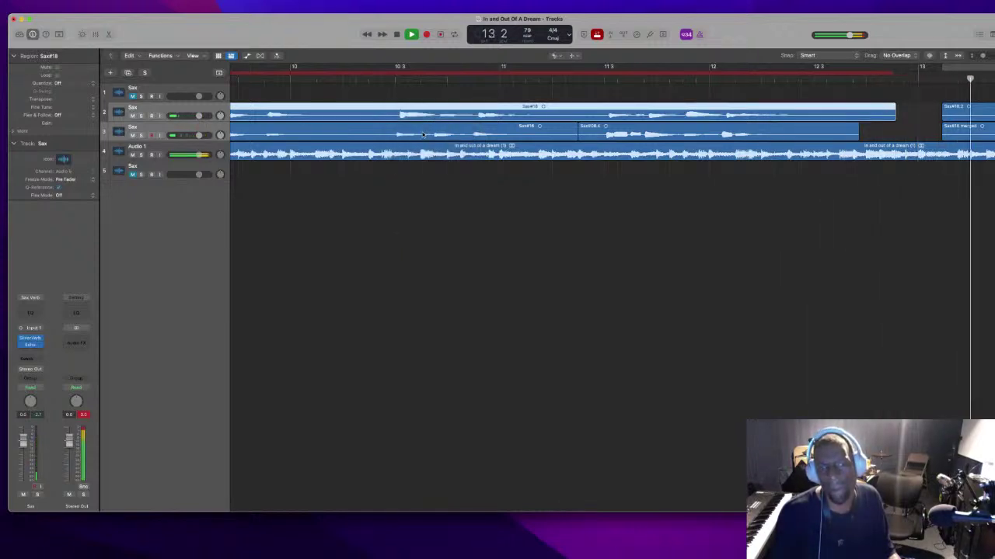
{"action": "left_click", "coordinate": [384, 115]}
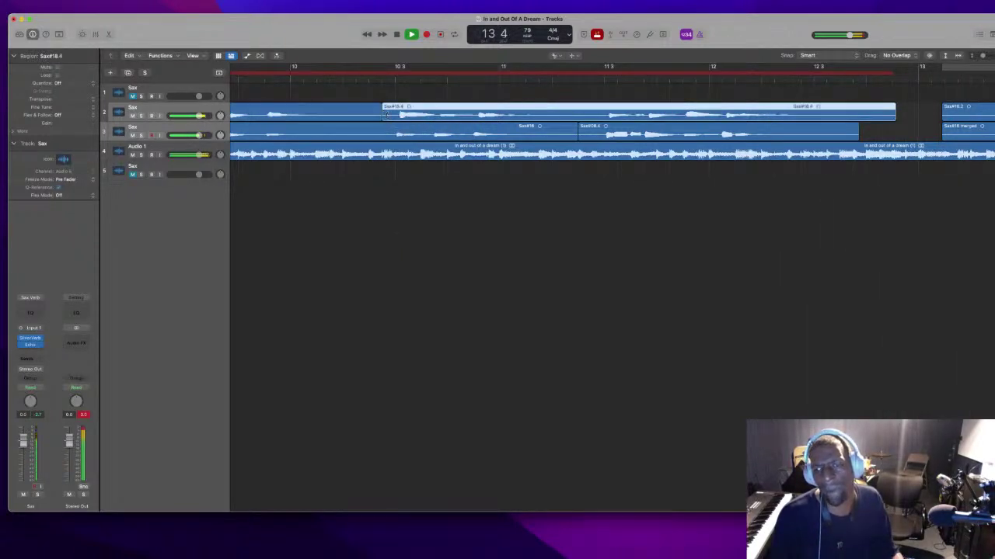
{"action": "key", "text": "t"}
{"action": "left_click", "coordinate": [482, 101]}
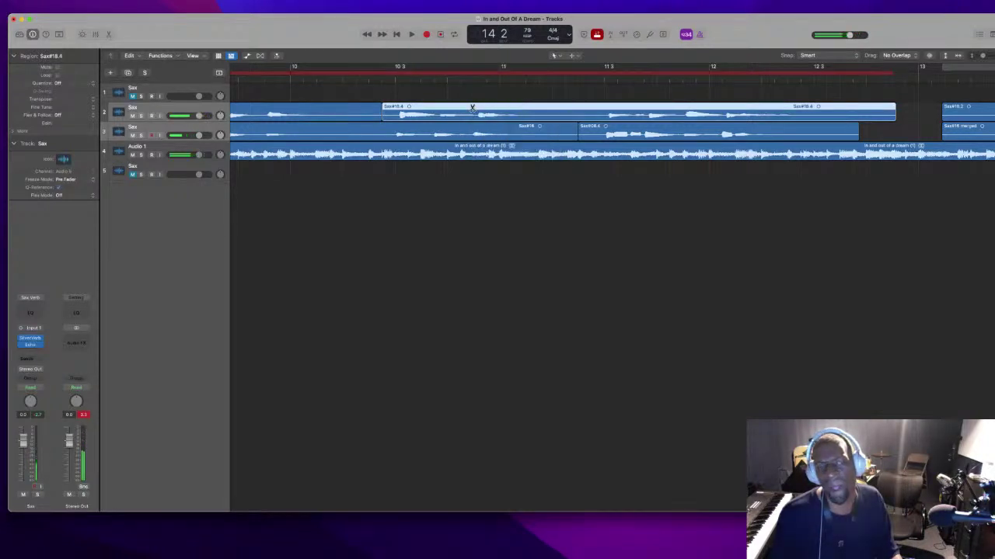
Move the split-off second part on track 2 slightly earlier to line up with track 3, and play through to bar 16
{"action": "left_click_drag", "start_coordinate": [423, 115], "coordinate": [417, 115]}
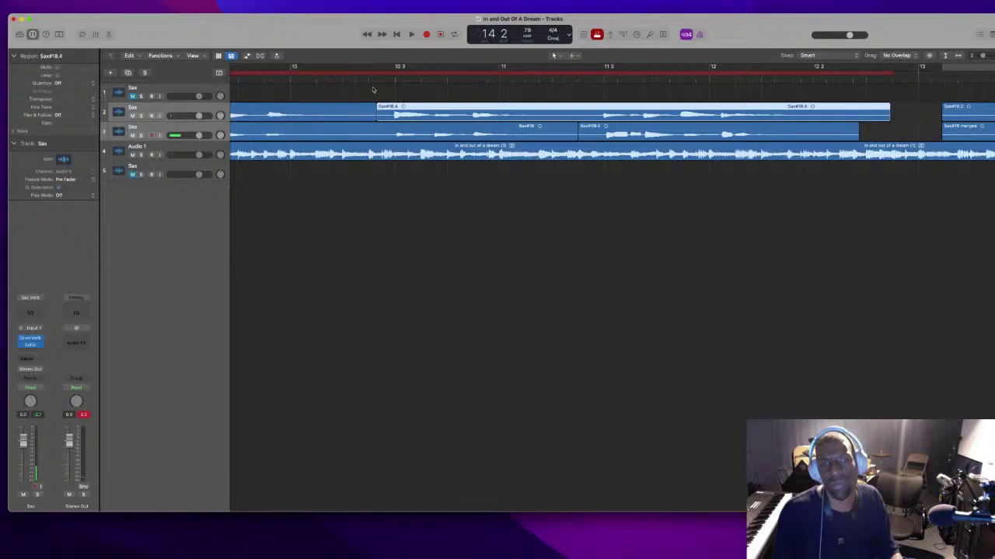
{"action": "key", "text": "space"}
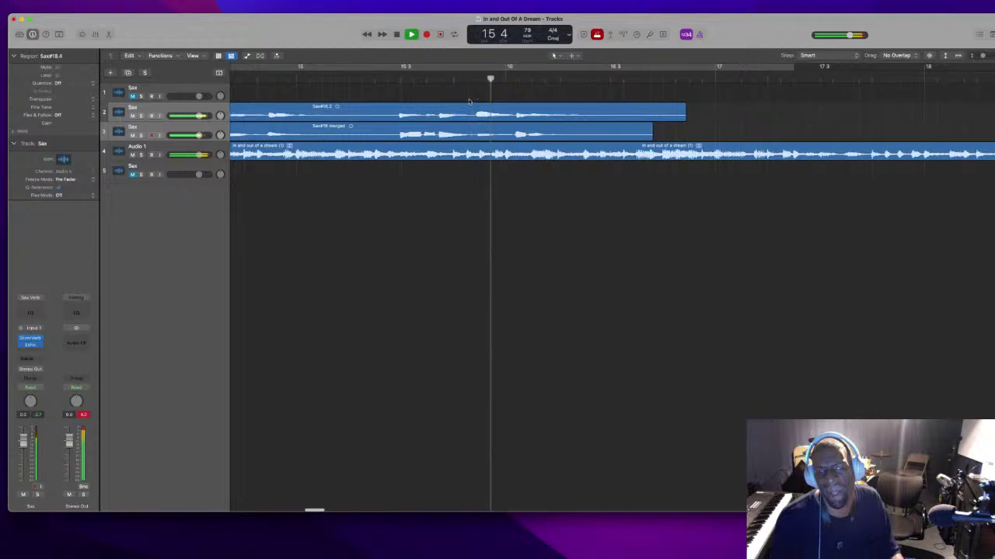
{"action": "key", "text": "space"}
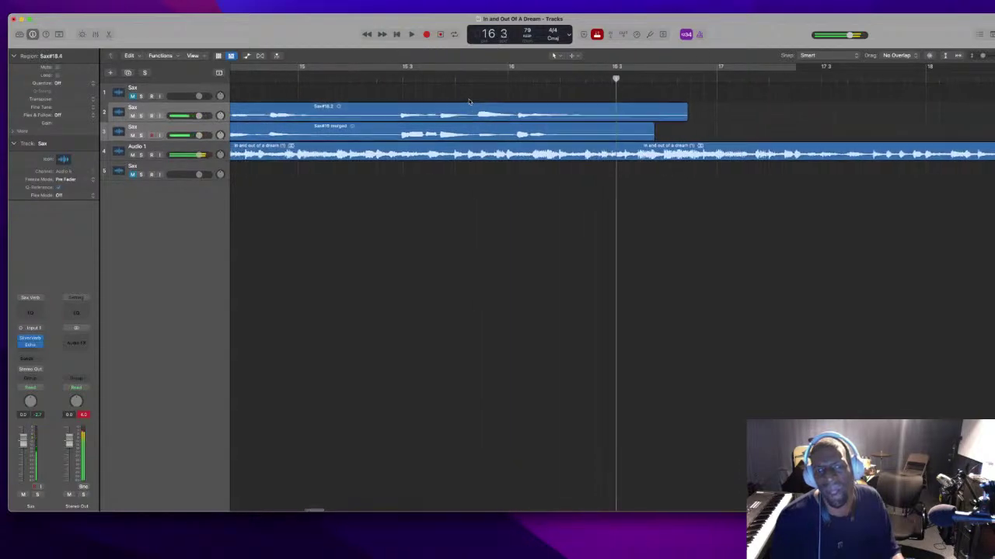
Split Sax#18.2 and the merged region on track 3 just before 15 3, and return to the Pointer tool
{"action": "key", "text": "t"}
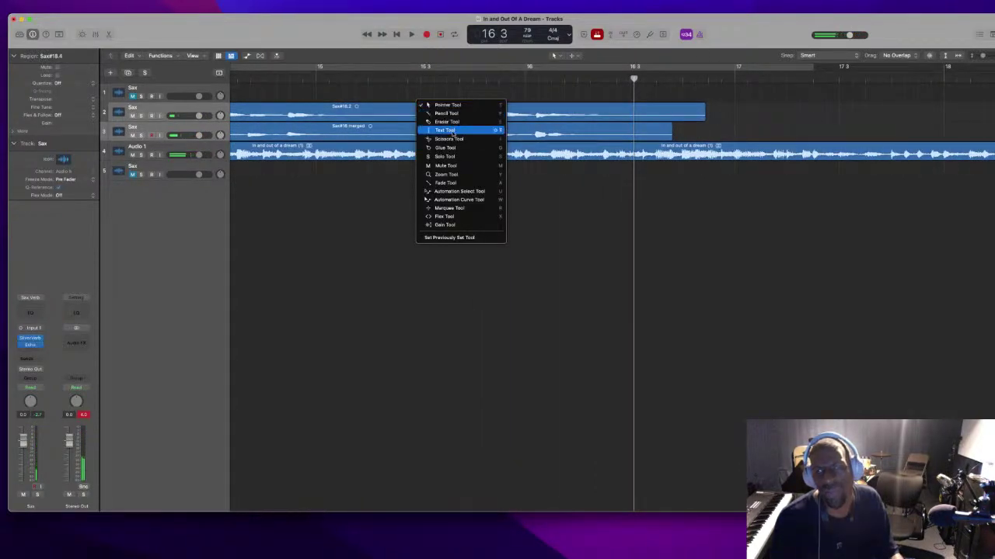
{"action": "left_click", "coordinate": [451, 139]}
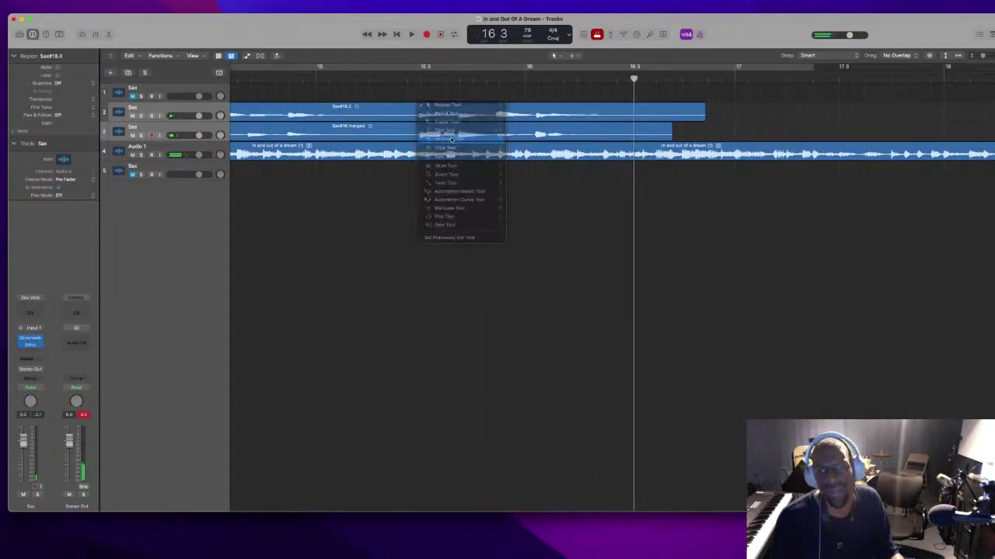
{"action": "left_click", "coordinate": [401, 117]}
{"action": "left_click", "coordinate": [405, 133]}
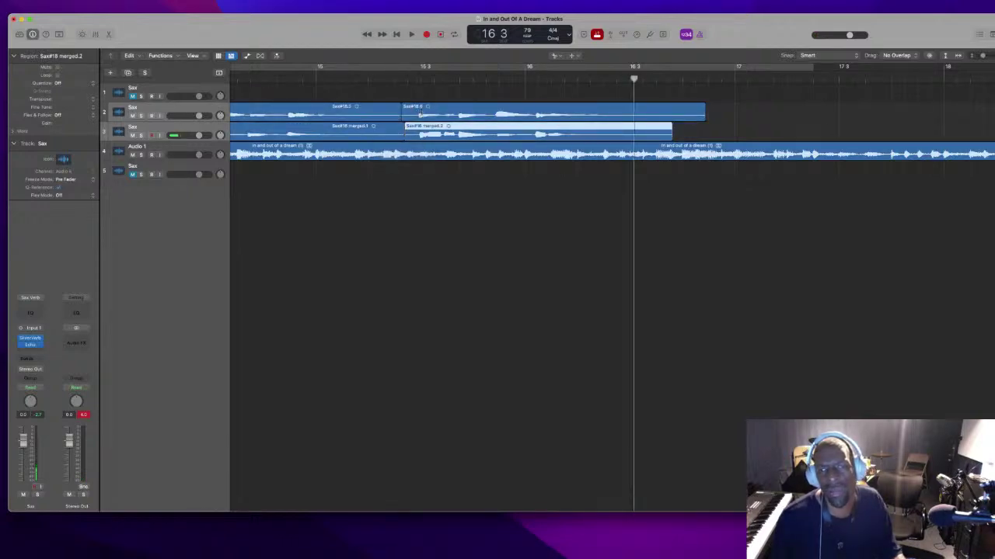
{"action": "key", "text": "t"}
{"action": "left_click", "coordinate": [438, 106]}
Select the second halves of both split sax regions and move them together slightly later near bar 16
{"action": "left_click", "coordinate": [438, 107]}
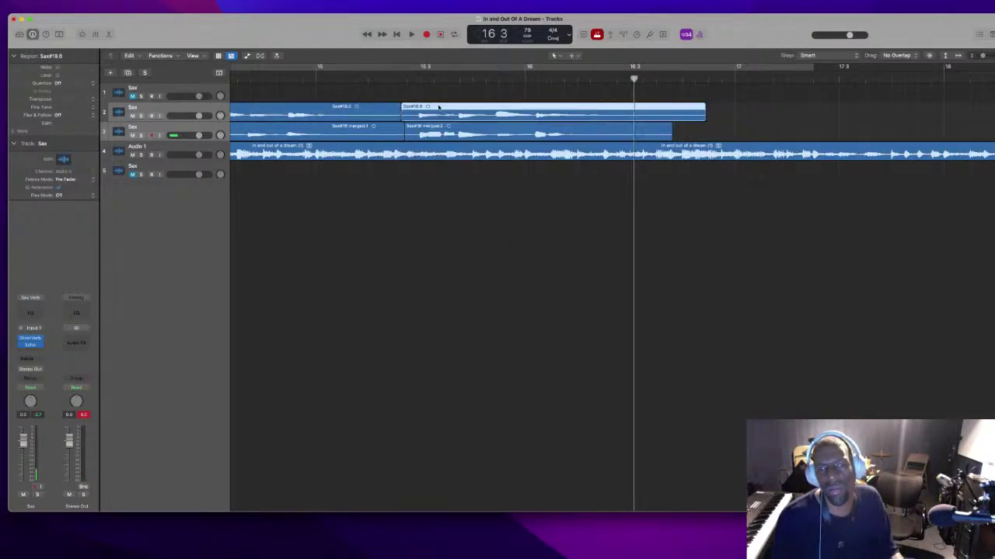
{"action": "left_click", "coordinate": [441, 129], "text": "shift"}
{"action": "scroll", "coordinate": [429, 113], "scroll_direction": "up", "scroll_amount": 8}
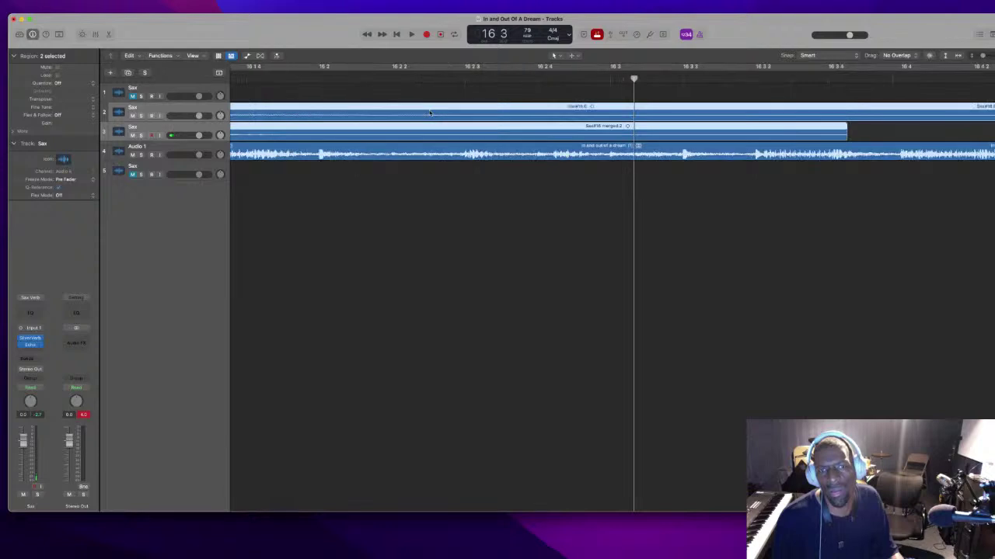
{"action": "scroll", "coordinate": [334, 121], "scroll_direction": "left", "scroll_amount": 2}
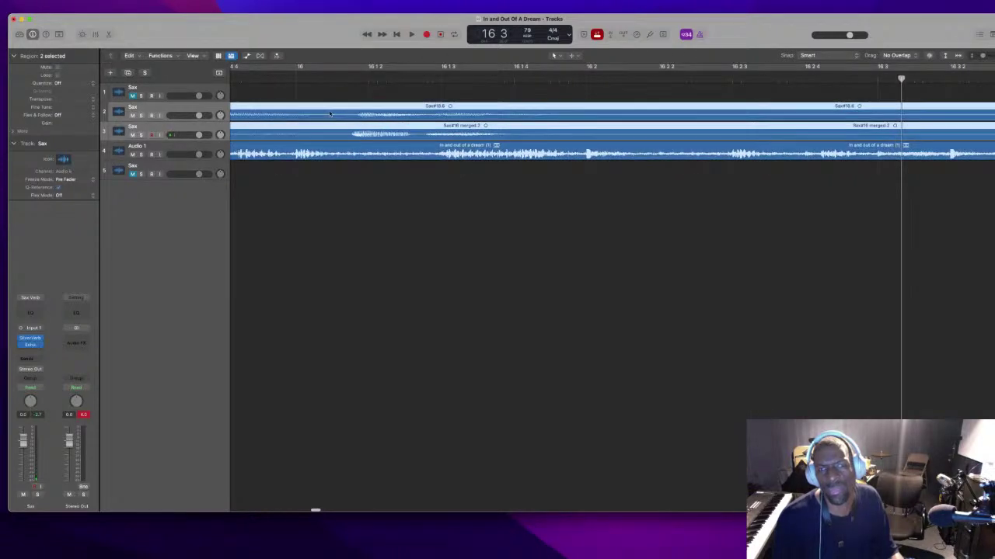
{"action": "left_click_drag", "start_coordinate": [328, 106], "coordinate": [338, 108]}
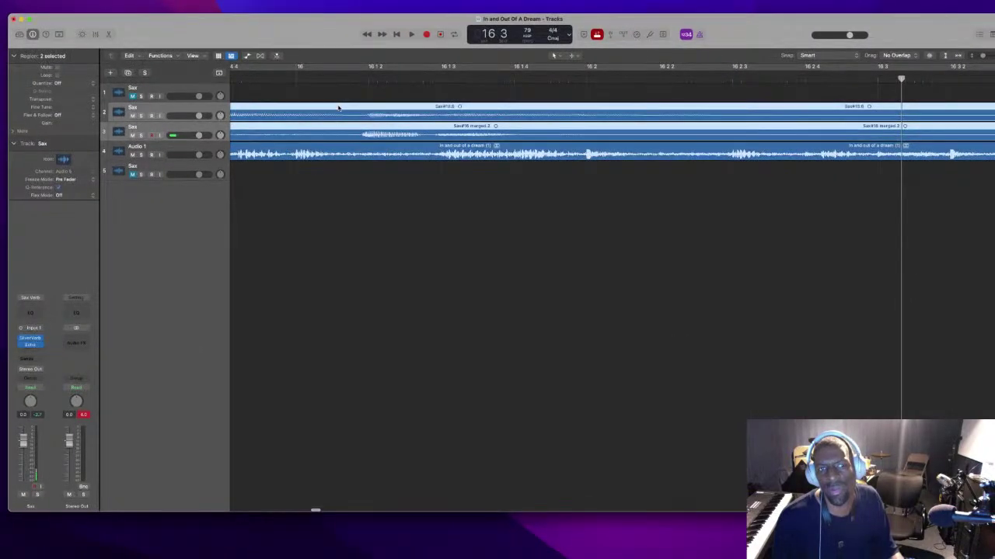
Play from just before 15 3 to check the timing of the two moved sax regions
{"action": "scroll", "coordinate": [296, 94], "scroll_direction": "down", "scroll_amount": 5}
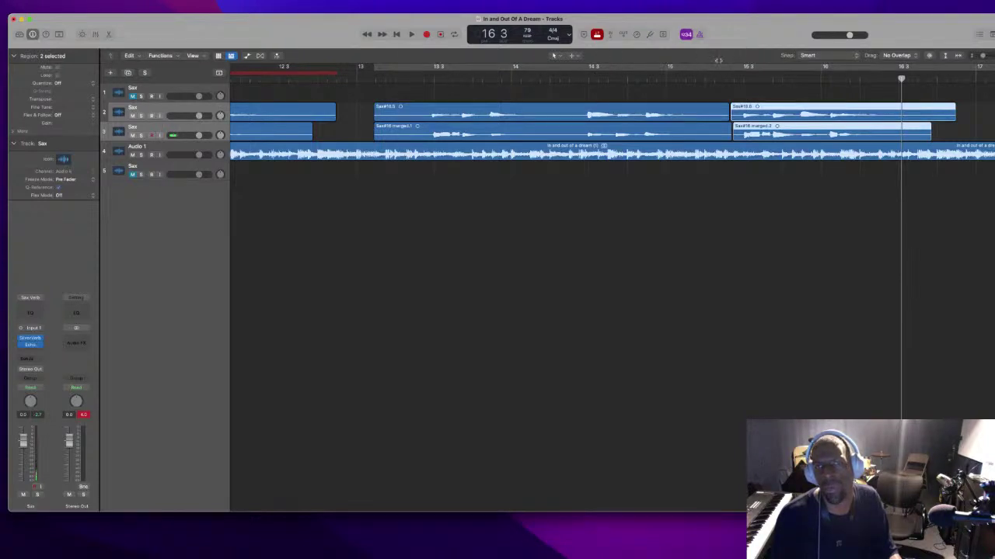
{"action": "double_click", "coordinate": [729, 79]}
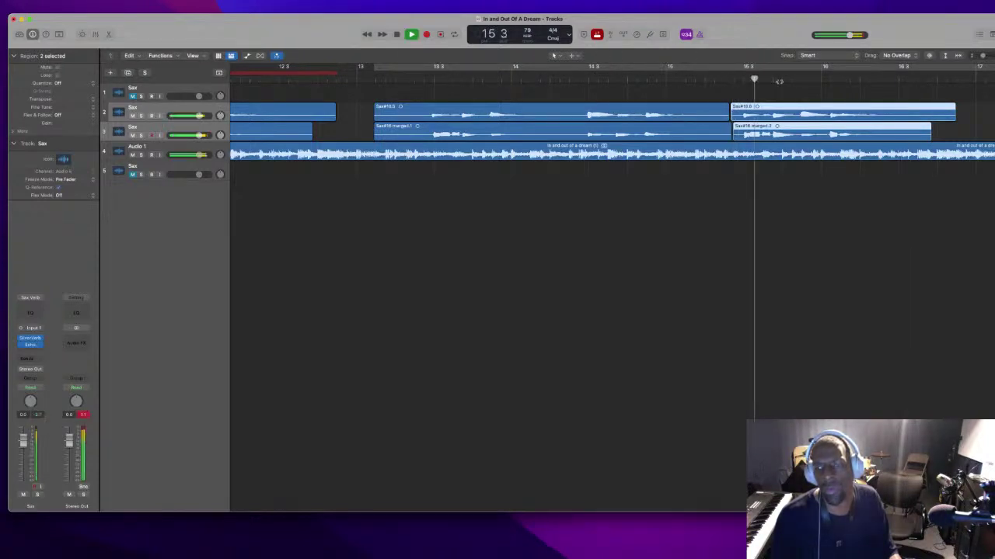
{"action": "scroll", "coordinate": [828, 90], "scroll_direction": "right", "scroll_amount": 3}
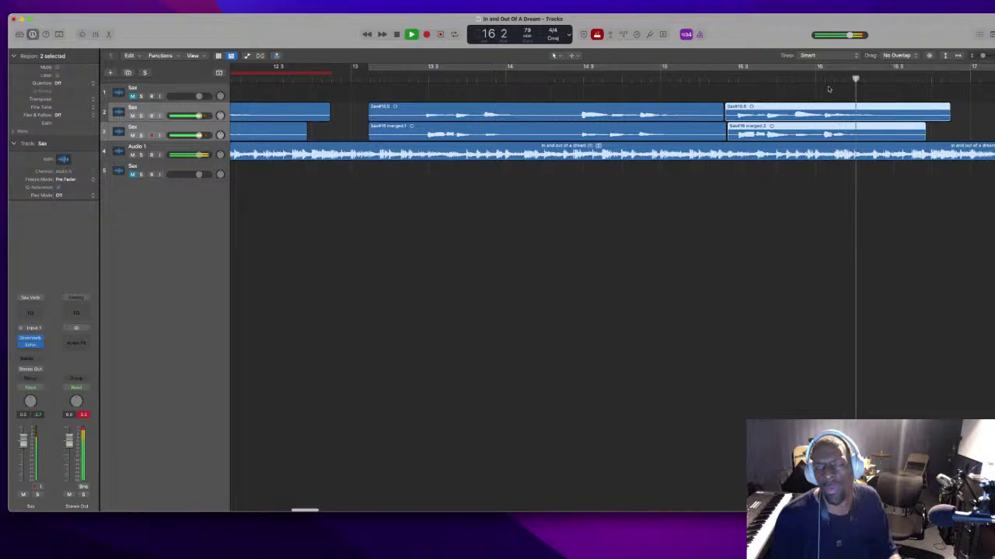
Play the whole arrangement from about bar 7 to bar 18, with the full song in view, and stop
{"action": "scroll", "coordinate": [828, 89], "scroll_direction": "down", "scroll_amount": 5}
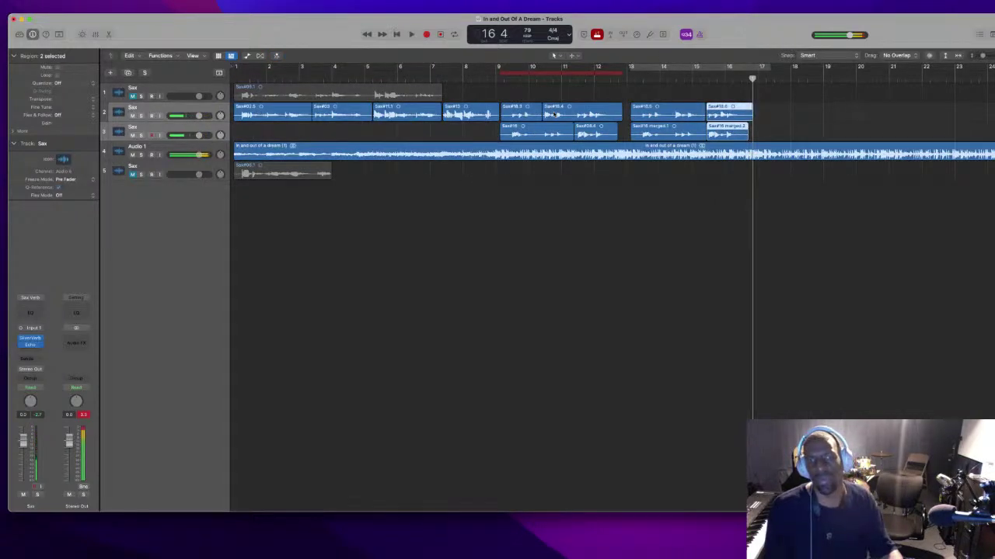
{"action": "double_click", "coordinate": [434, 78]}
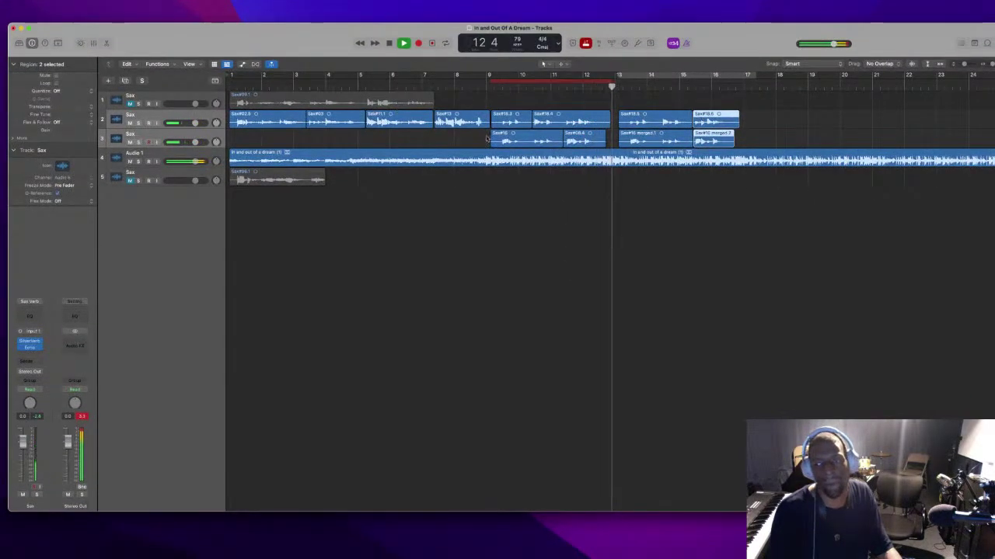
{"action": "key", "text": "super+Left"}
{"action": "key", "text": "super+Left"}
{"action": "key", "text": "super+Left"}
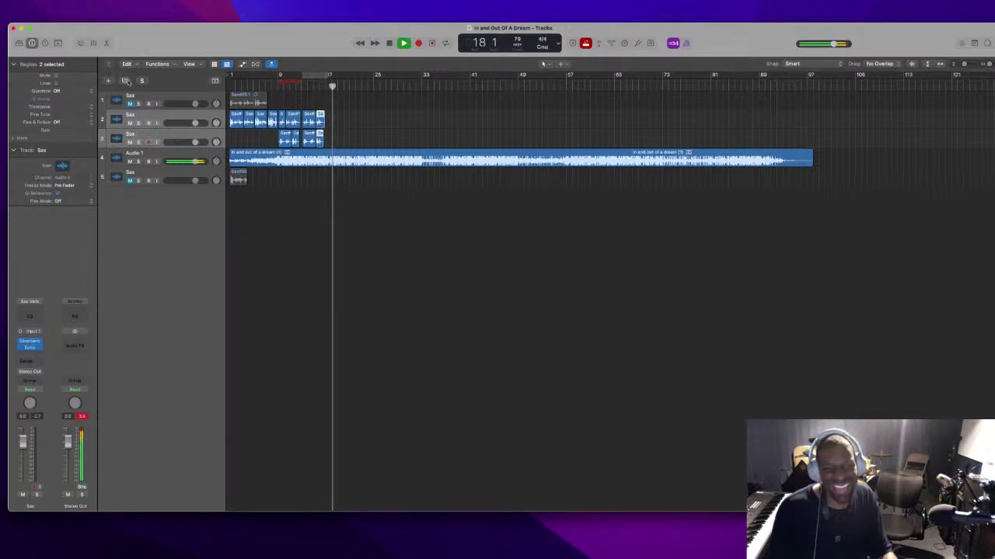
{"action": "key", "text": "space"}
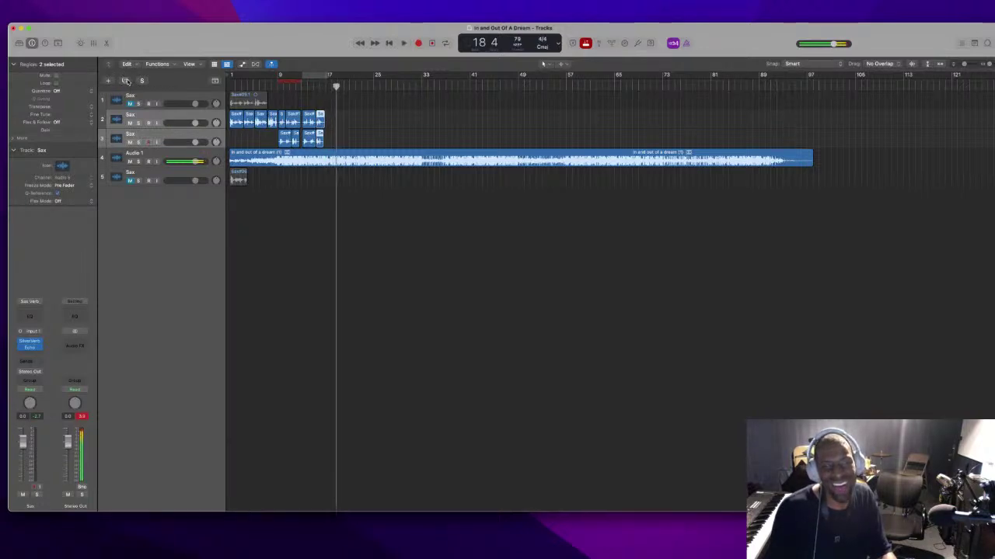
Add a new Sax track with duplicate settings and move it above the two tracks holding the sax parts
{"action": "left_click", "coordinate": [126, 81]}
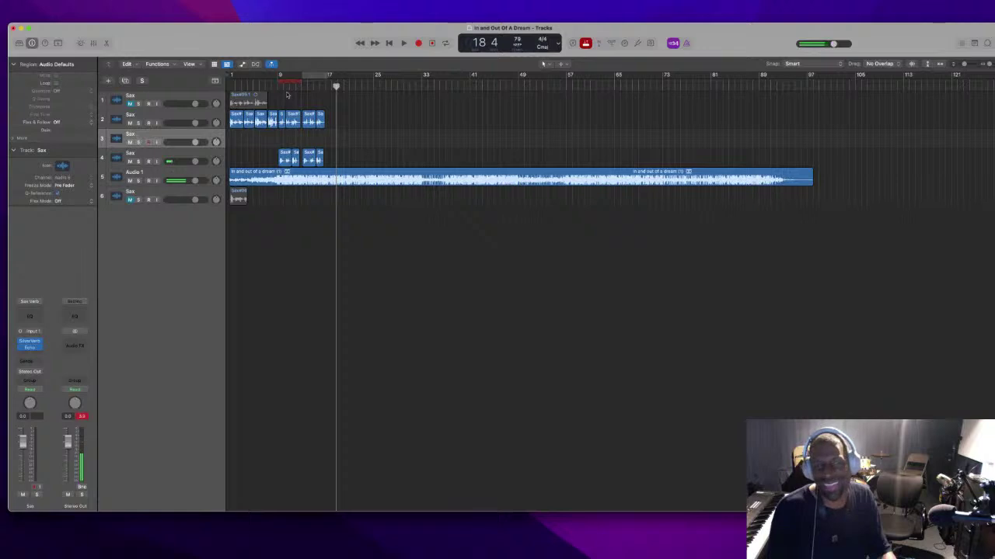
{"action": "left_click_drag", "start_coordinate": [208, 132], "coordinate": [205, 107]}
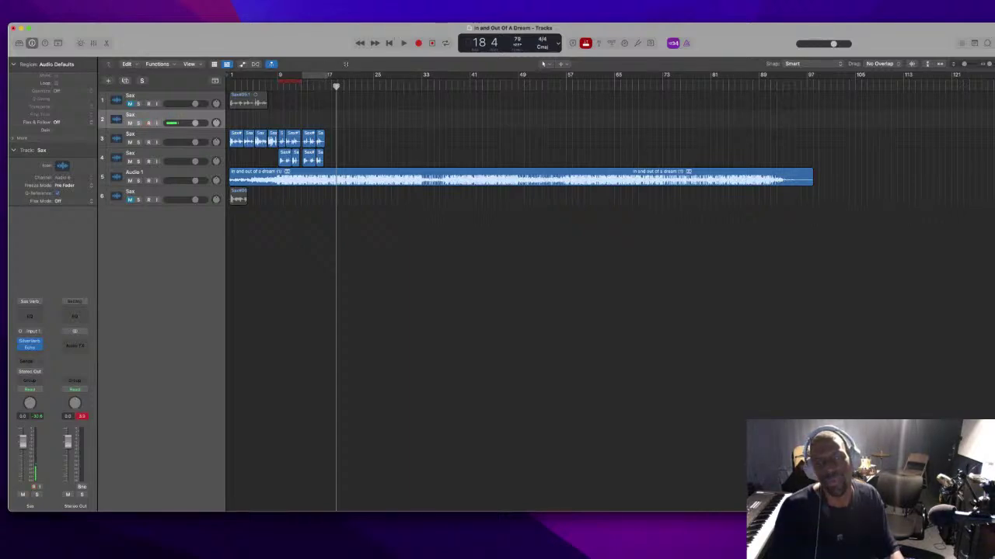
Cycle bars 17 to 41 and rehearse the next sax phrase from bar 17 over the backing track
{"action": "left_click_drag", "start_coordinate": [326, 76], "coordinate": [473, 75]}
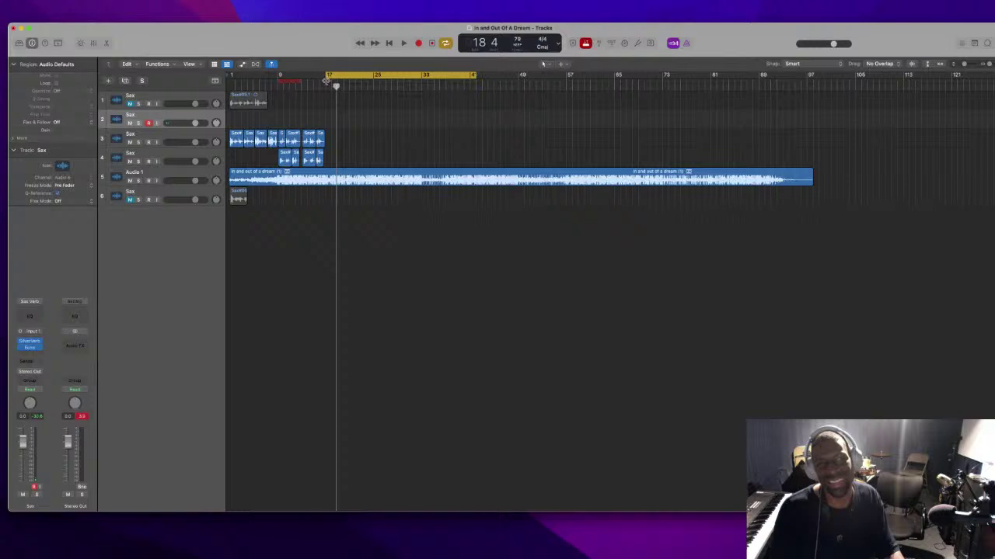
{"action": "key", "text": "space"}
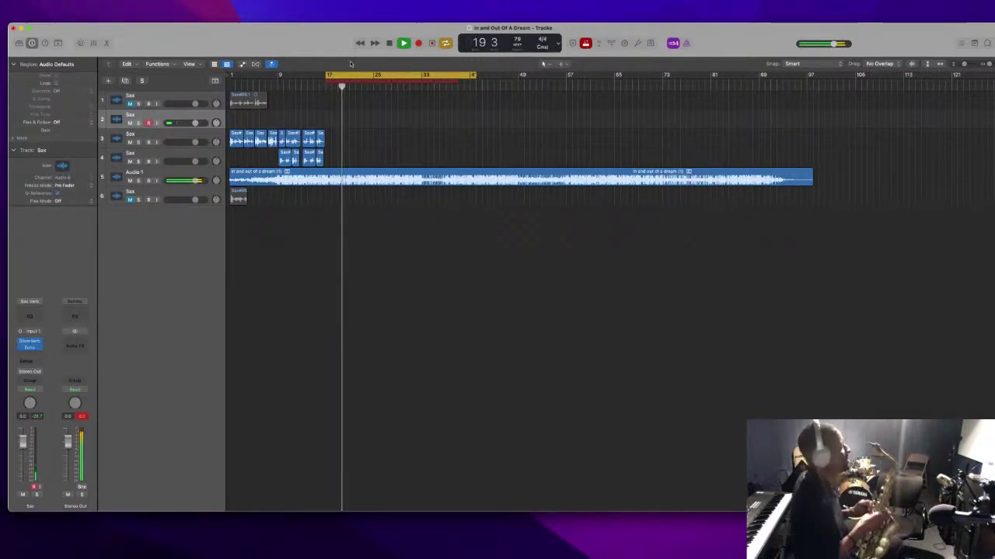
{"action": "key", "text": "space"}
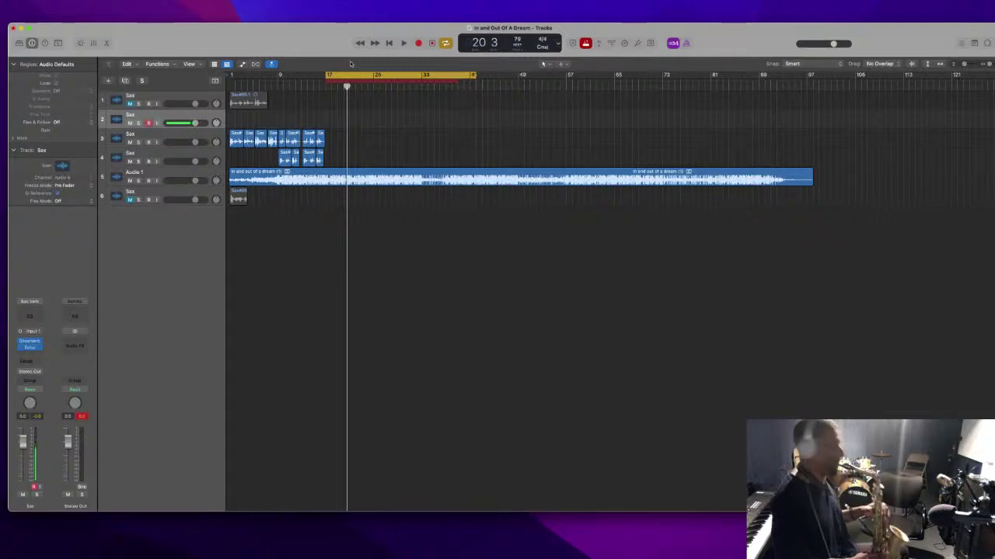
{"action": "key", "text": "space"}
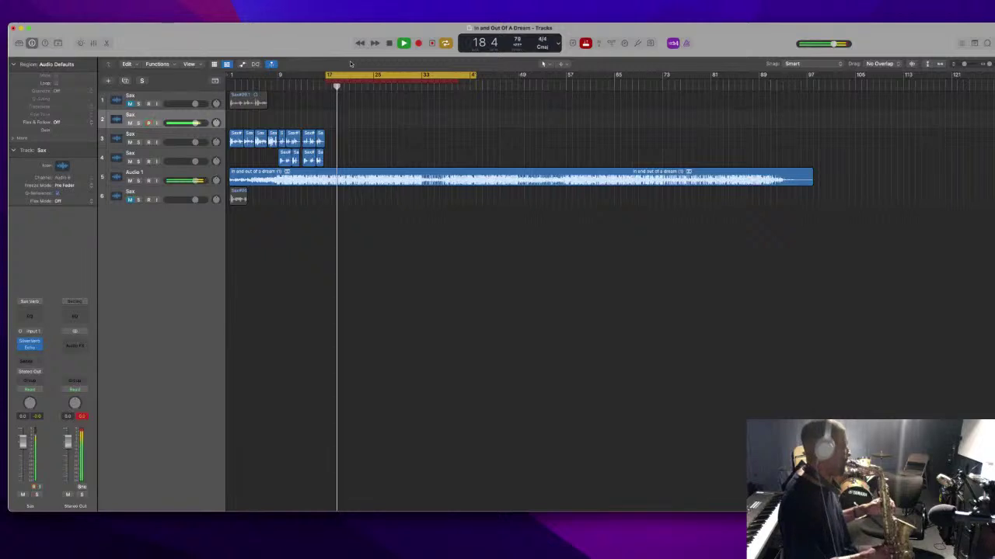
{"action": "key", "text": "space"}
{"action": "key", "text": "space"}
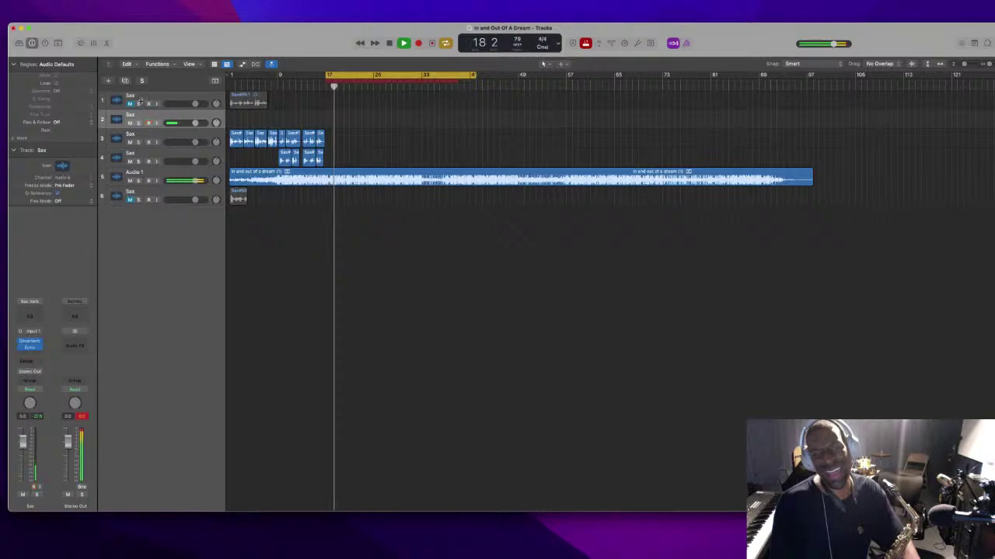
Record a sax take from bar 17 on track 2 and briefly play it back
{"action": "key", "text": "space"}
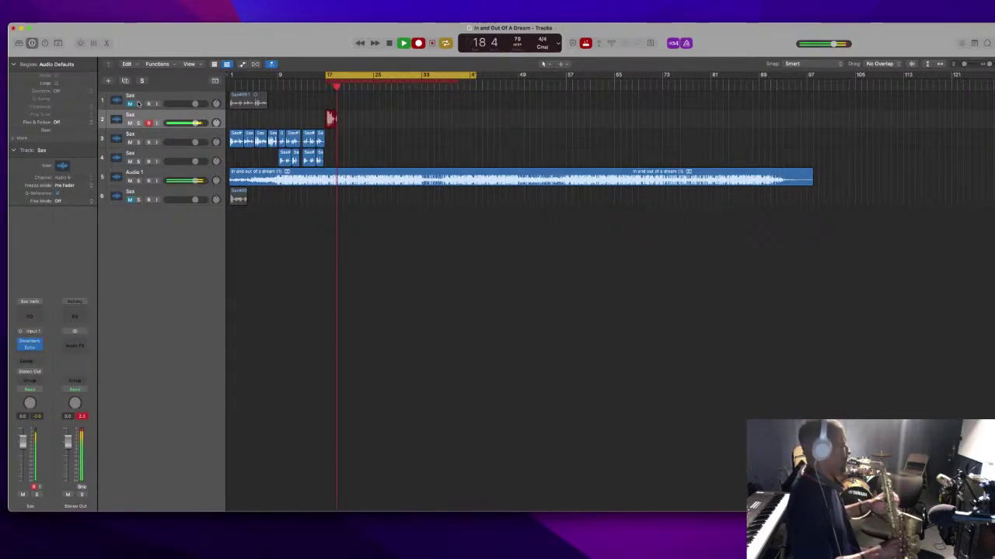
{"action": "key", "text": "space"}
{"action": "key", "text": "space"}
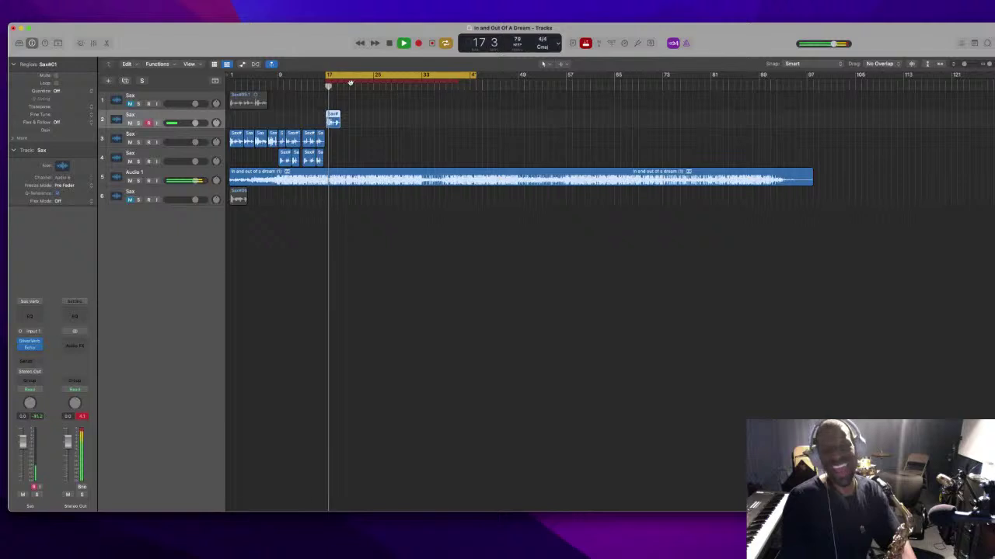
{"action": "key", "text": "space"}
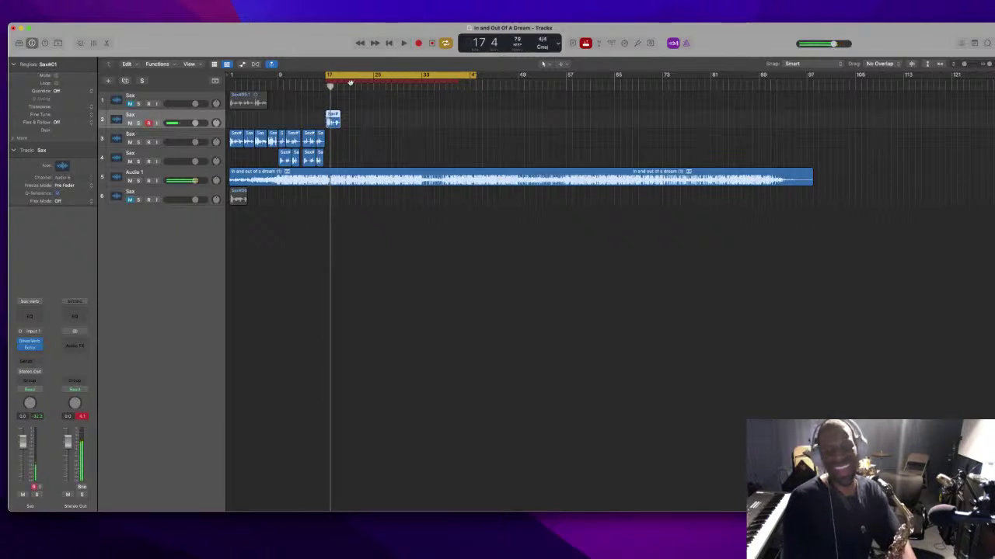
Discard the sax take on track 2, deleting its audio file, and record a new take from bar 17
{"action": "key", "text": "Delete"}
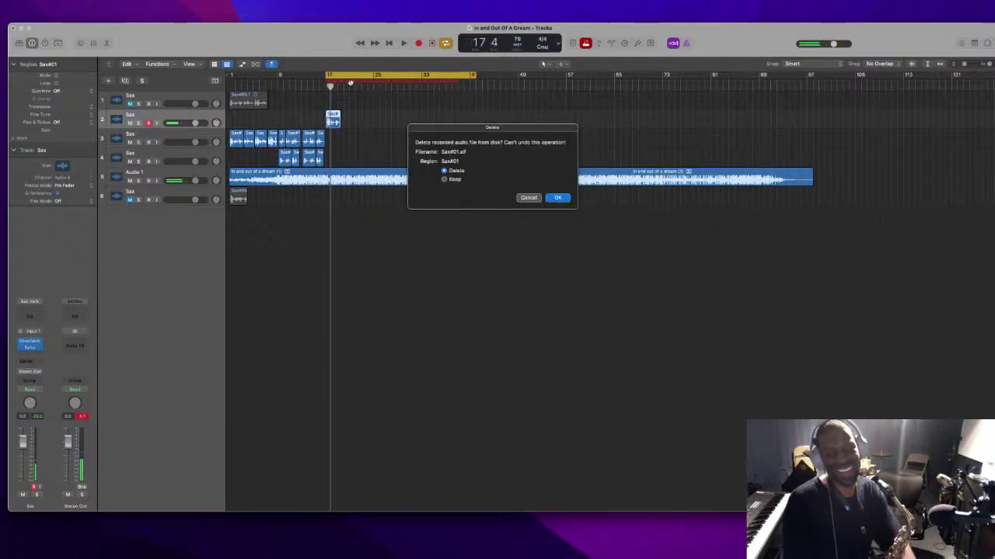
{"action": "key", "text": "Return"}
{"action": "key", "text": "space"}
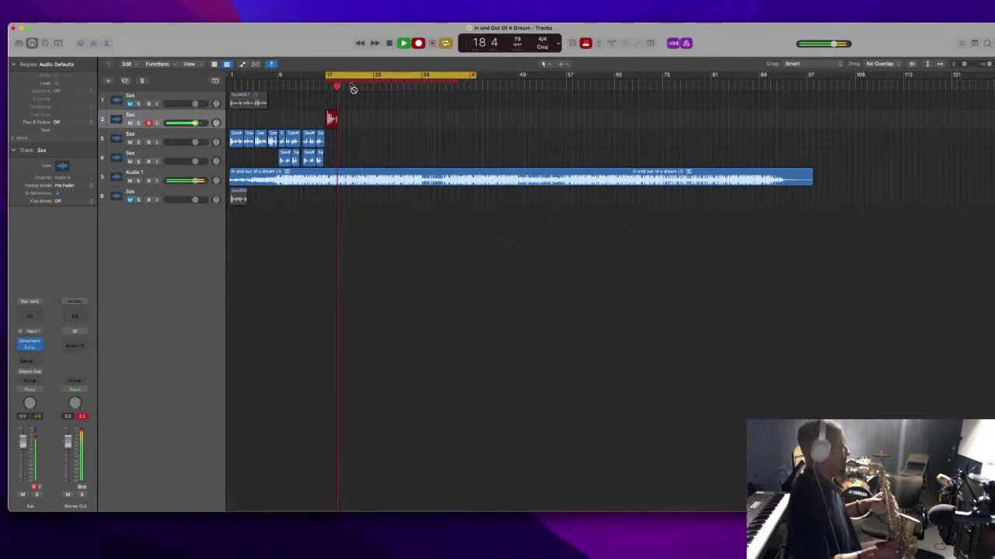
{"action": "key", "text": "space"}
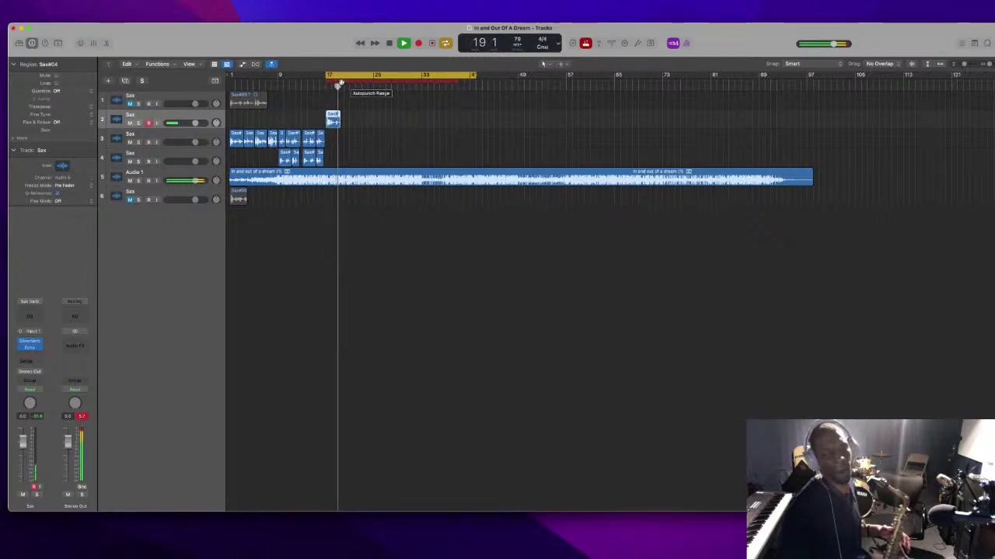
Play back the new sax take on track 2 from bar 17
{"action": "key", "text": "space"}
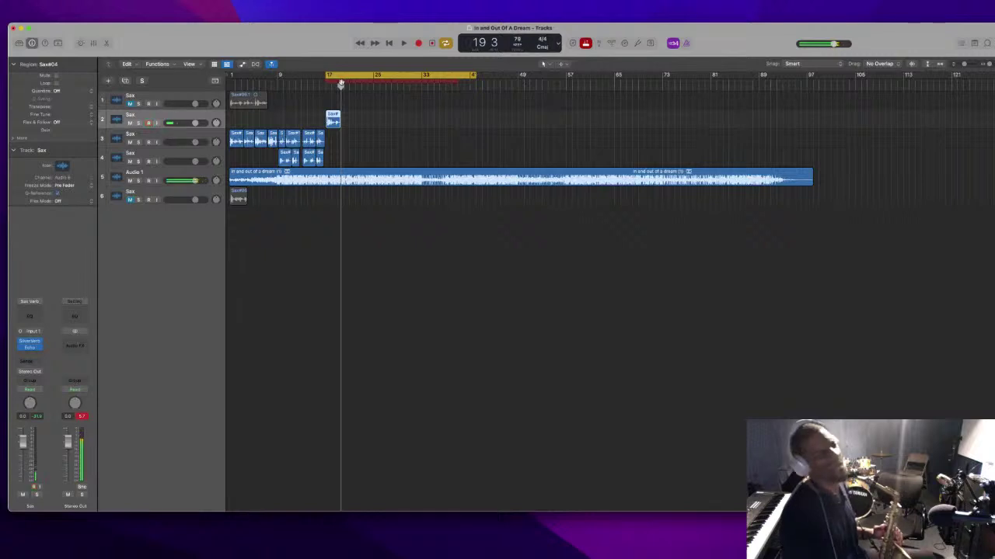
{"action": "key", "text": "space"}
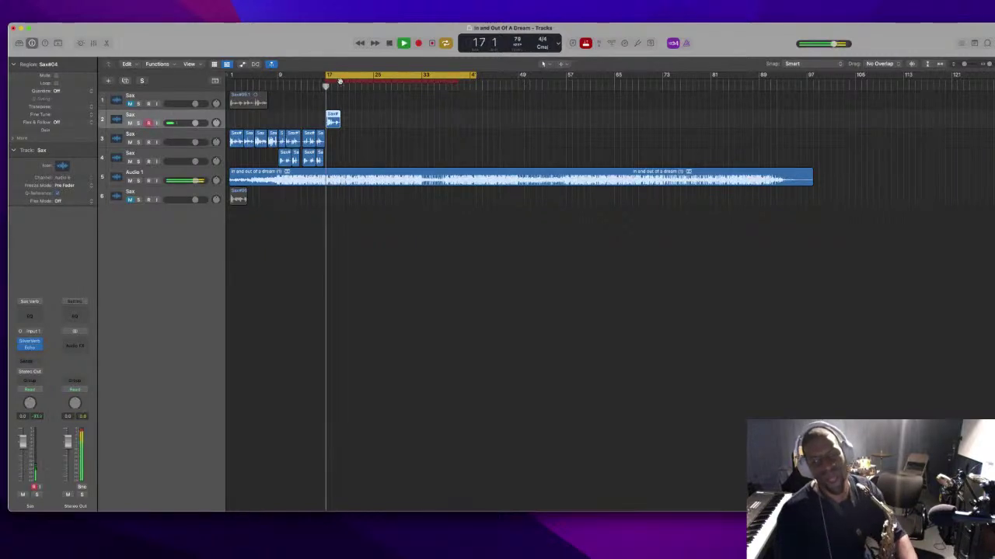
{"action": "key", "text": "super+Right"}
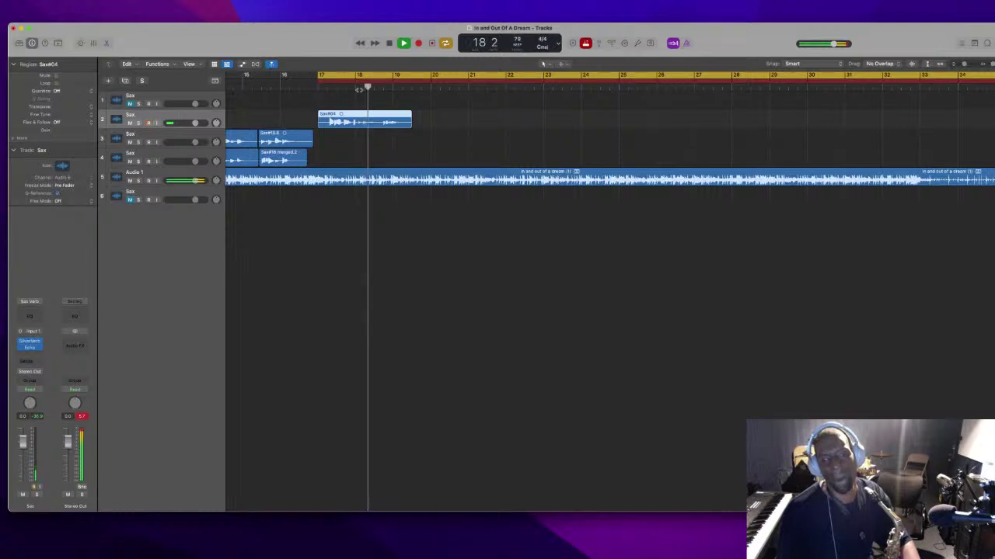
{"action": "left_click", "coordinate": [318, 87]}
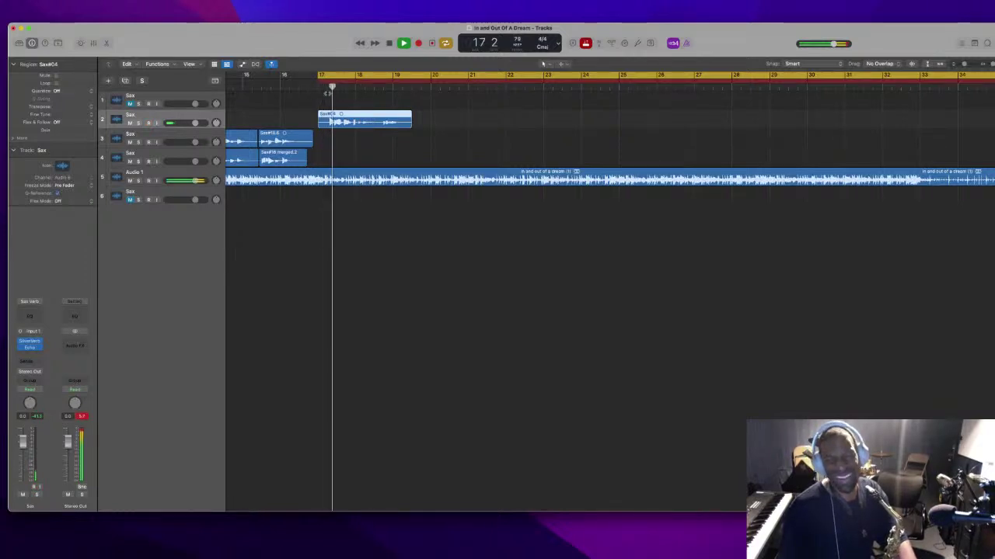
Record a second take over the bar 17 phrase on track 2, play it back and undo the recording
{"action": "key", "text": "space"}
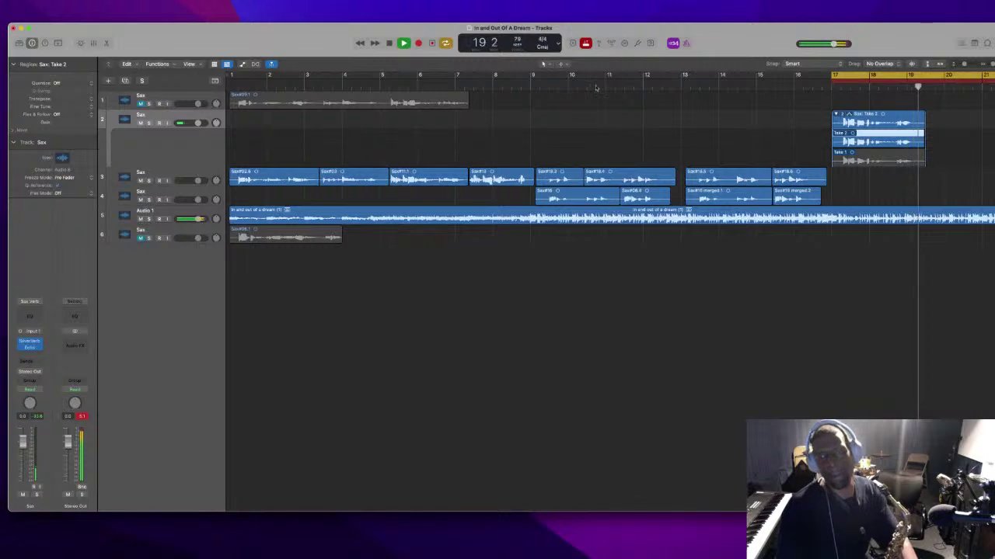
{"action": "key", "text": "space"}
{"action": "key", "text": "space"}
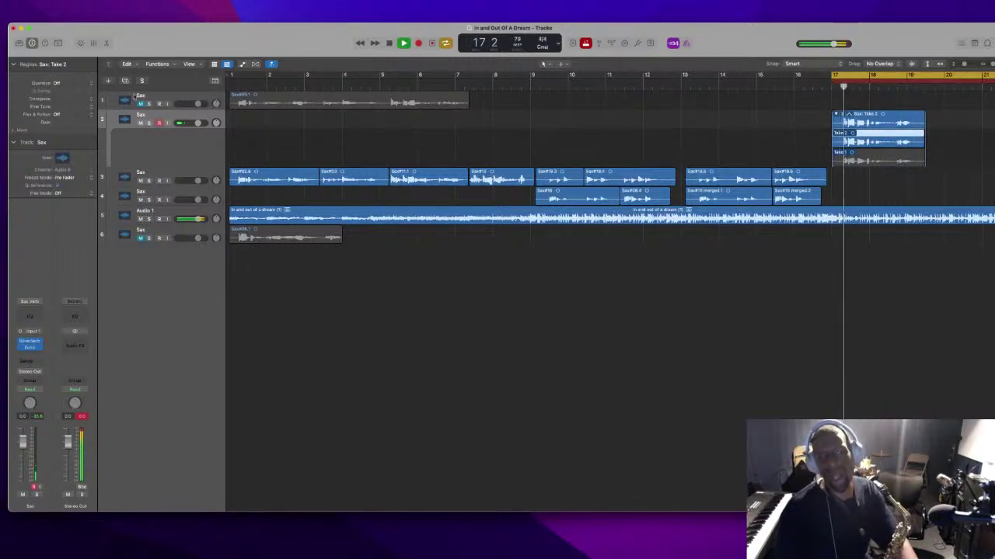
{"action": "right_click", "coordinate": [309, 121]}
{"action": "key", "text": "Escape"}
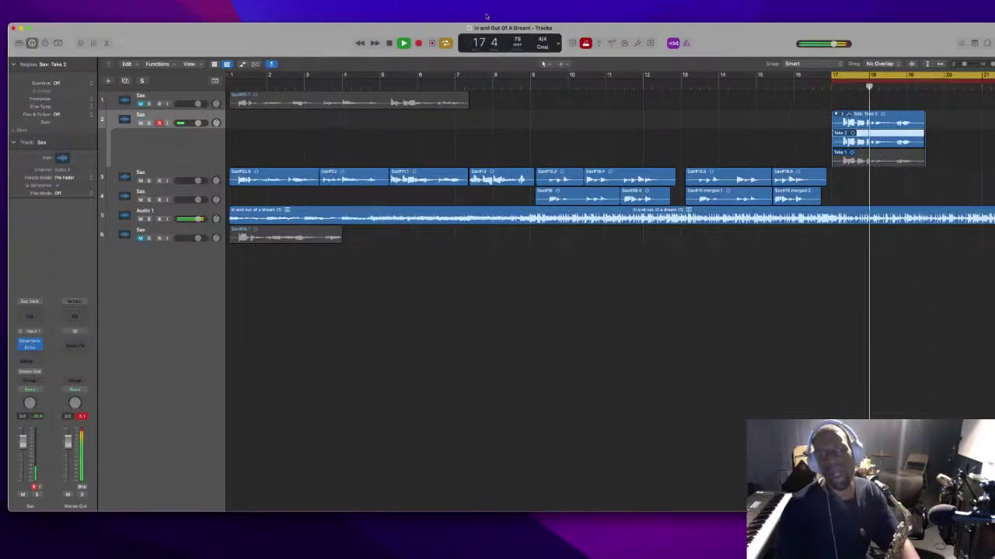
{"action": "scroll", "coordinate": [820, 98], "scroll_direction": "right", "scroll_amount": 10}
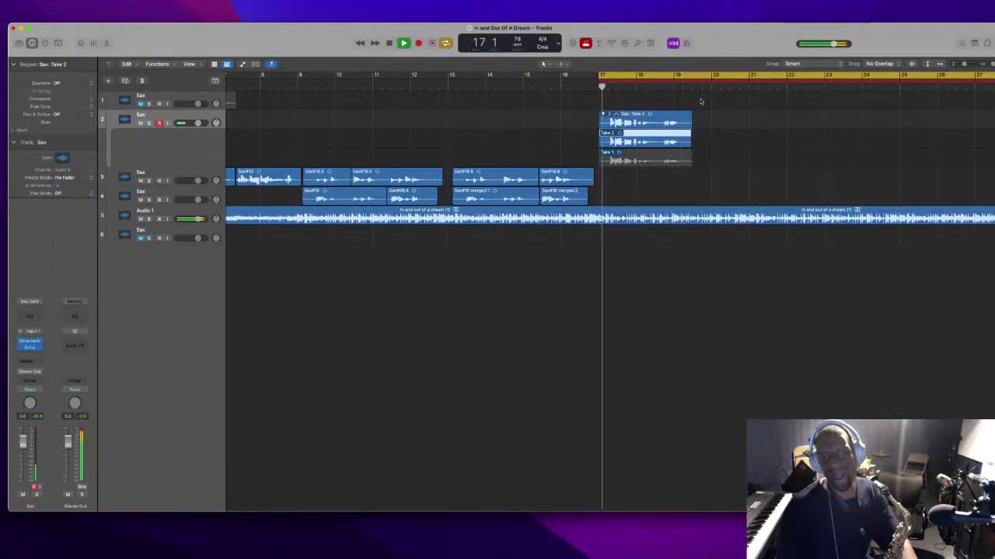
{"action": "key", "text": "super+z"}
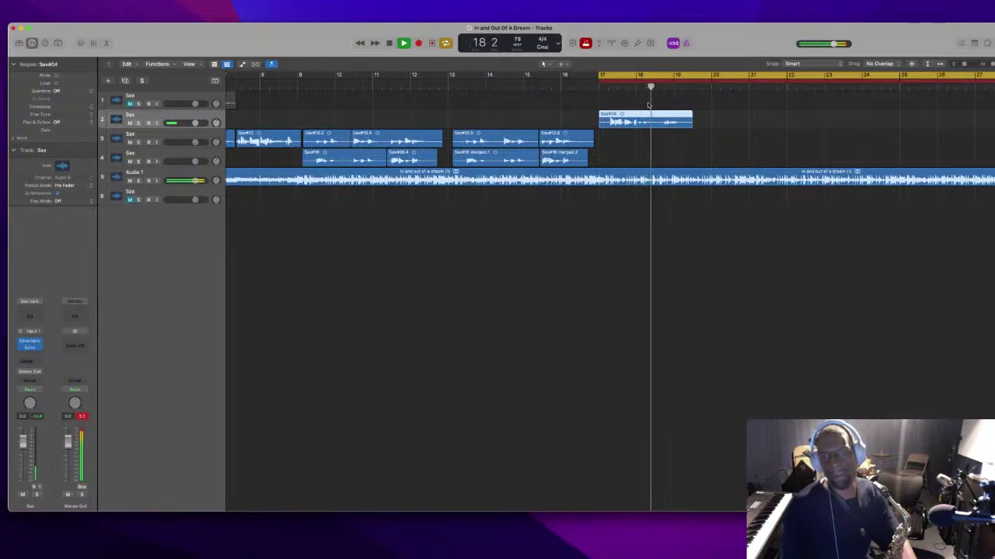
Delete the remaining bar 17 take with its audio file, record the phrase again on track 2 and play it back
{"action": "key", "text": "super+z"}
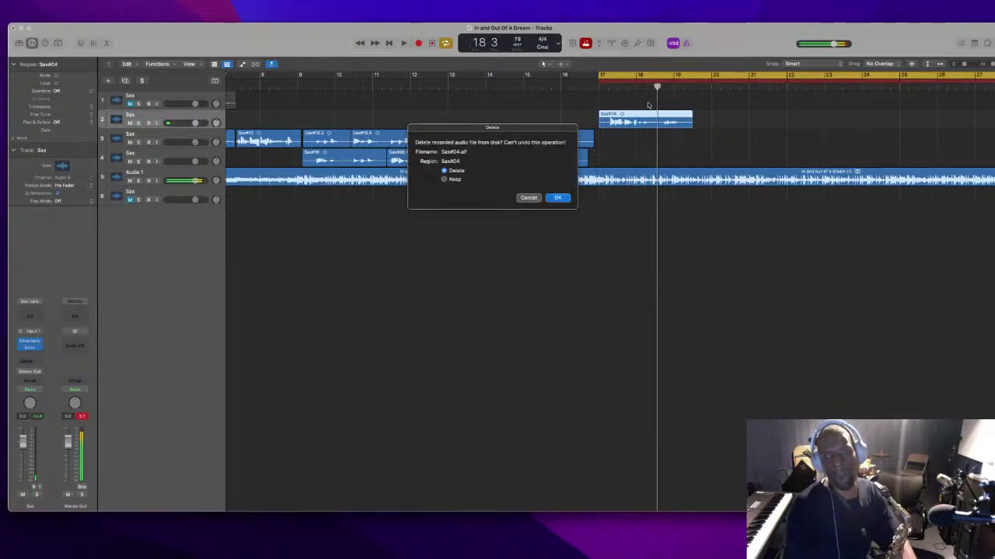
{"action": "key", "text": "Return"}
{"action": "key", "text": "r"}
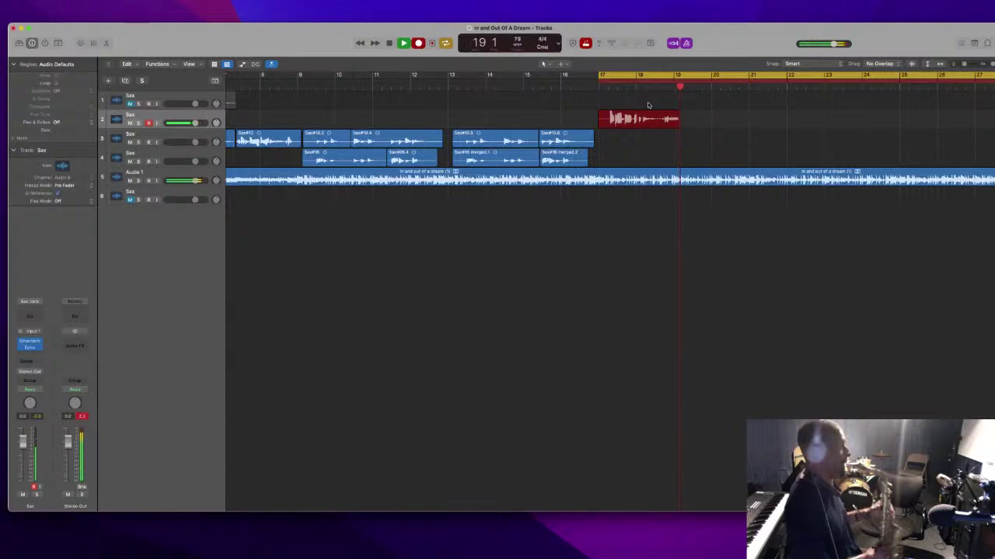
{"action": "key", "text": "space"}
{"action": "key", "text": "space"}
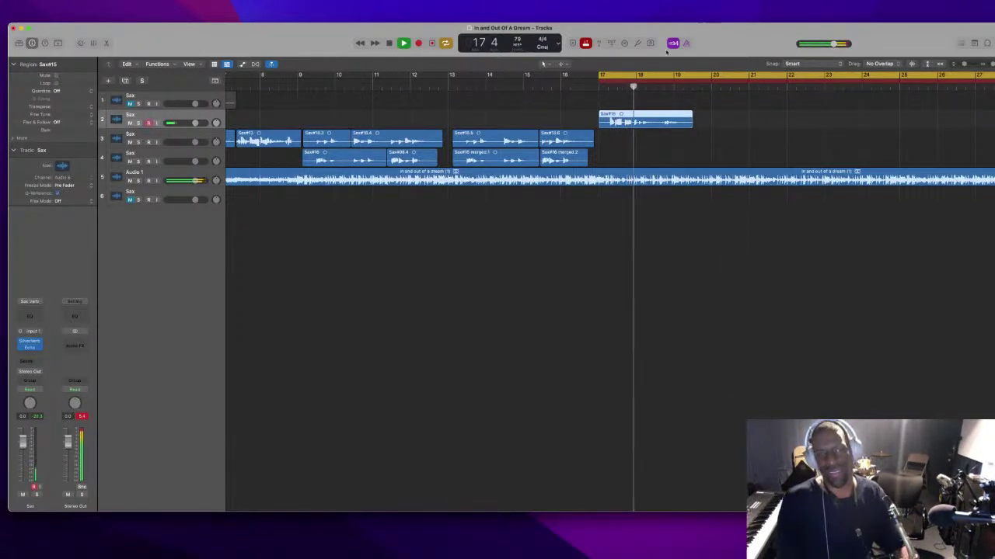
Move the autopunch range to start at about bar 19 and the cycle range to start just before bar 19
{"action": "left_click_drag", "start_coordinate": [634, 81], "coordinate": [713, 77]}
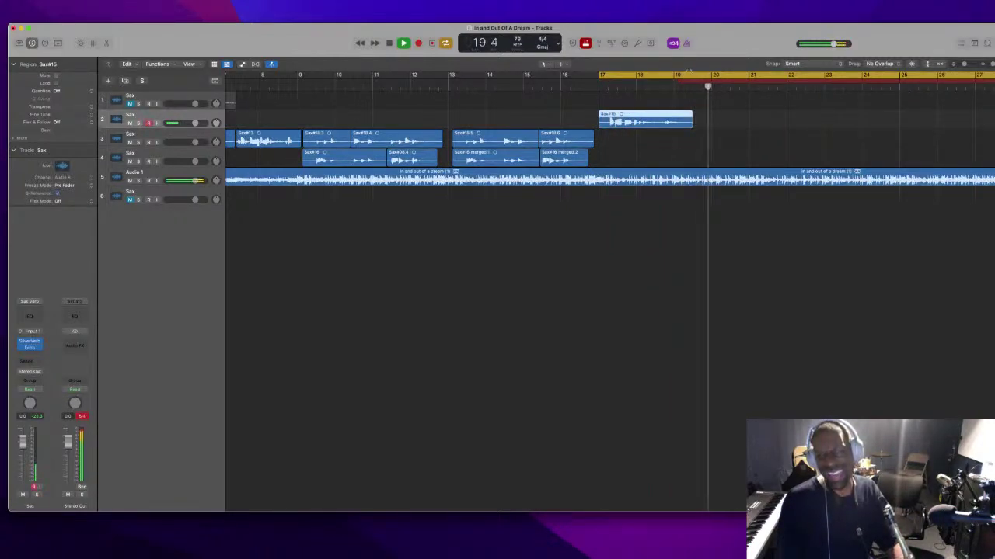
{"action": "left_click_drag", "start_coordinate": [641, 77], "coordinate": [697, 75]}
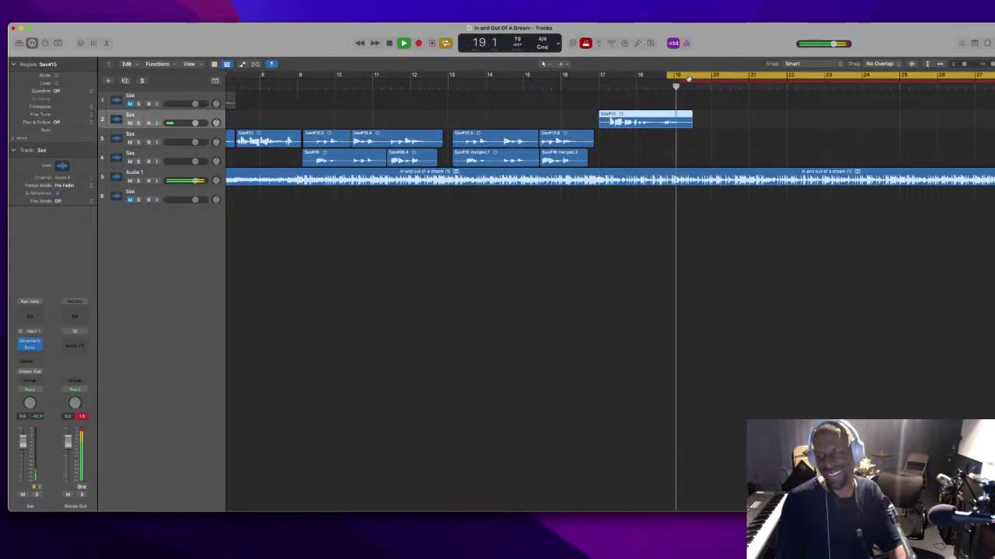
Split the new sax take at about 19 beat 2 with the Scissors tool and delete the piece after the cut
{"action": "key", "text": "super+Right"}
{"action": "key", "text": "super+Right"}
{"action": "key", "text": "super+Right"}
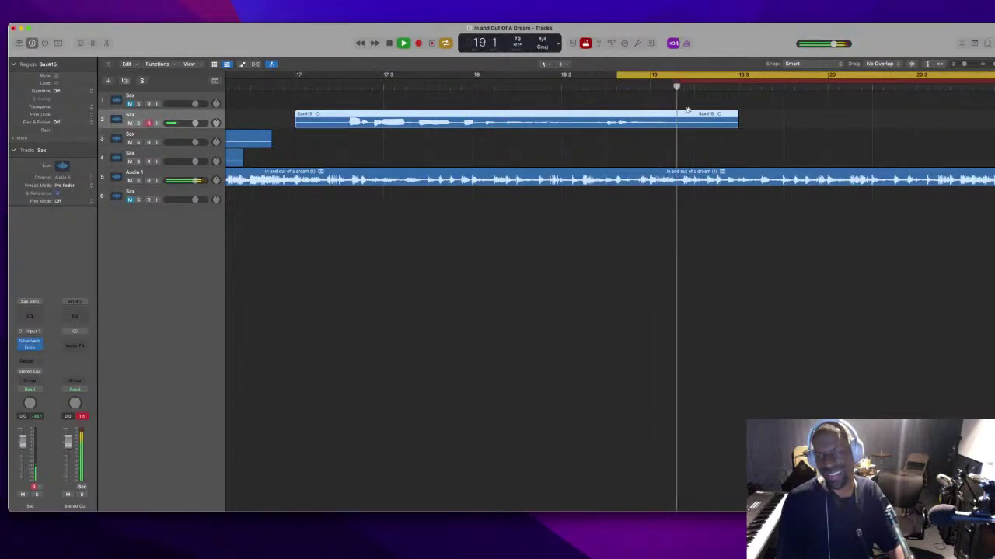
{"action": "key", "text": "t"}
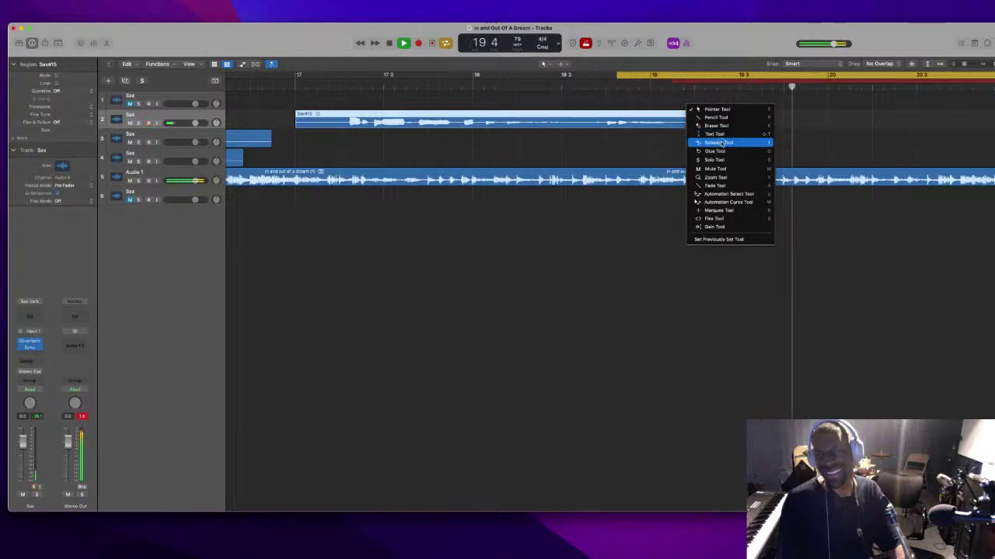
{"action": "left_click", "coordinate": [715, 142]}
{"action": "left_click", "coordinate": [703, 118]}
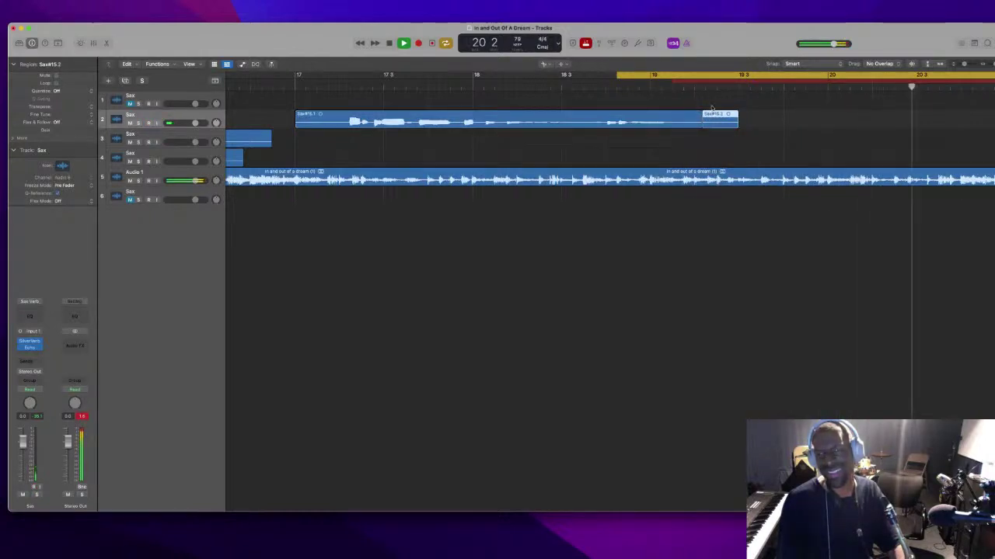
{"action": "key", "text": "Delete"}
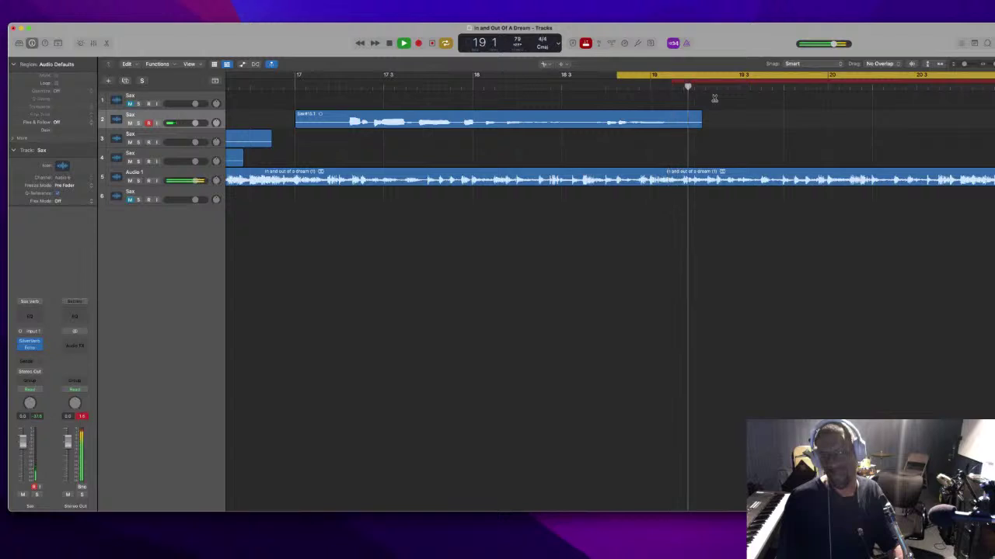
Stop playback, split the take again slightly earlier, within the first beat of bar 19, and delete the leftover tail
{"action": "key", "text": "space"}
{"action": "left_click", "coordinate": [682, 119]}
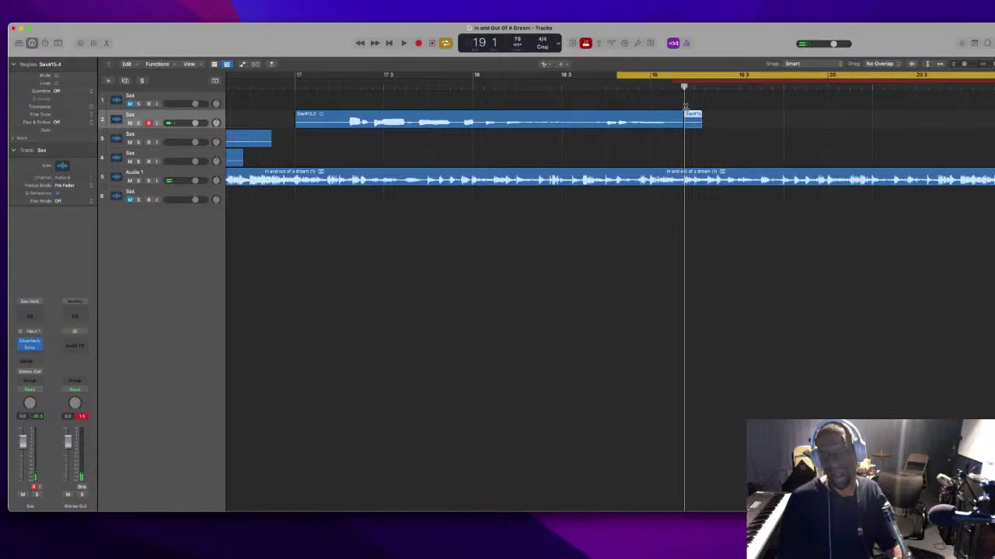
{"action": "key", "text": "Delete"}
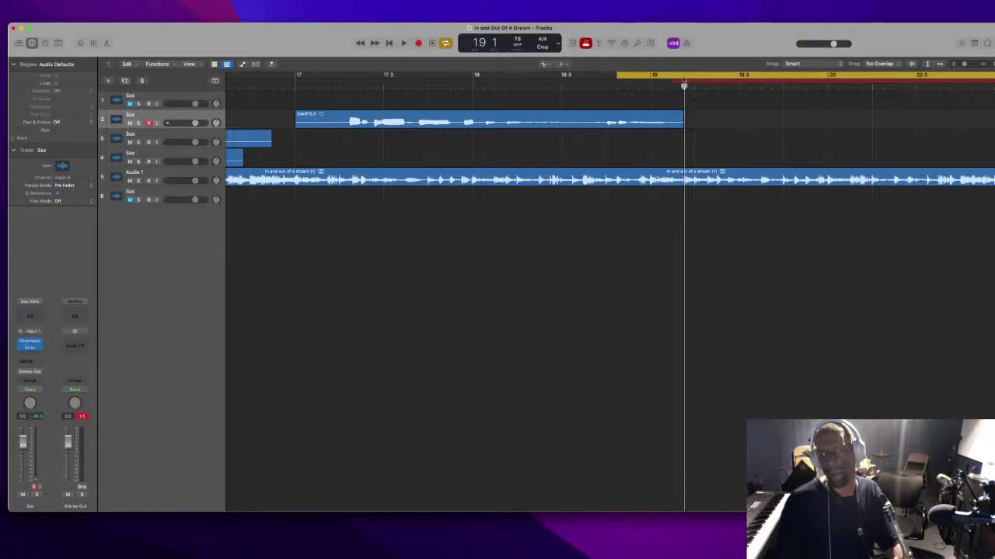
Start the cycle range at bar 17 and align the autopunch start with the end of the trimmed take
{"action": "left_click_drag", "start_coordinate": [688, 82], "coordinate": [577, 81]}
{"action": "key", "text": "super+Left"}
{"action": "key", "text": "super+Left"}
Play from bar 17 to rehearse the following sax phrase over the backing track, and stop
{"action": "key", "text": "space"}
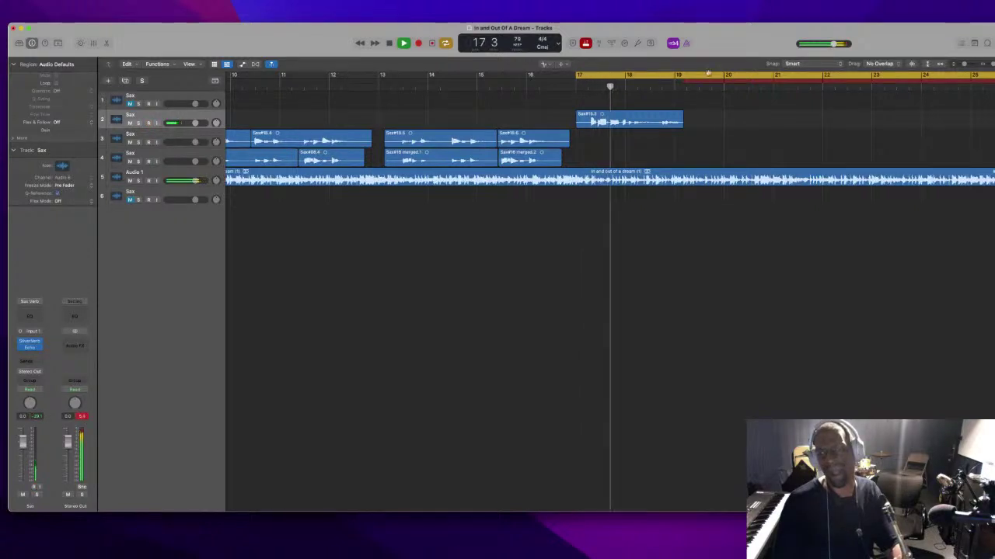
{"action": "key", "text": "super+Left"}
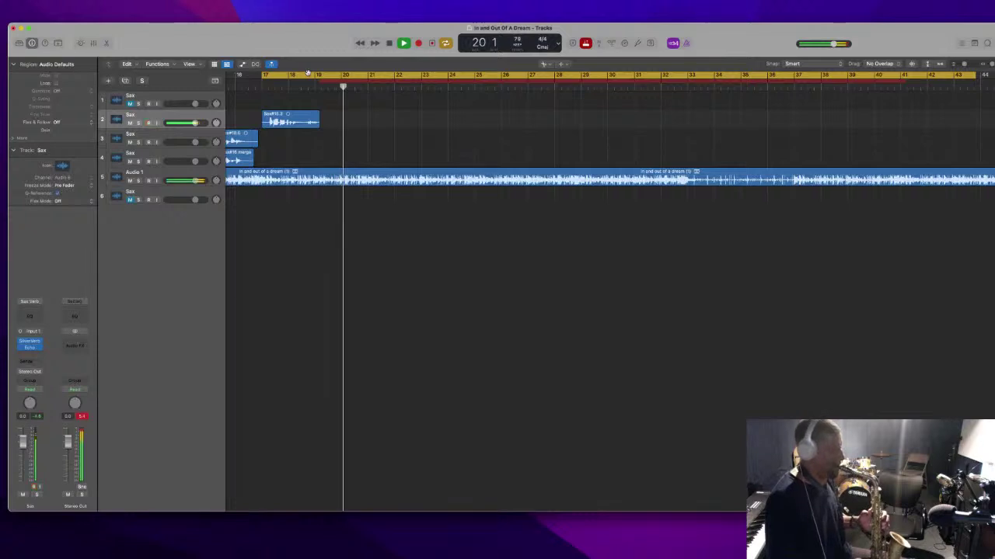
{"action": "key", "text": "Return"}
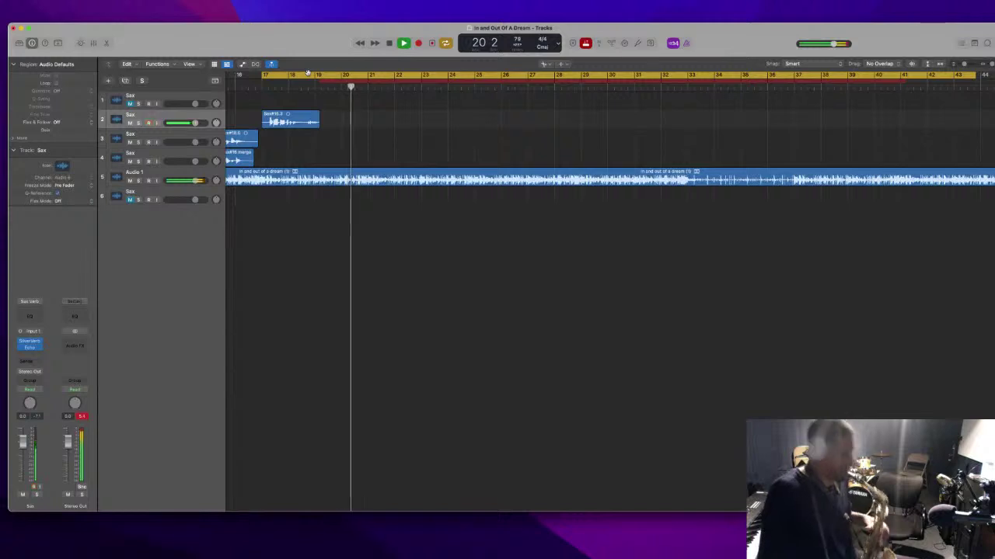
{"action": "key", "text": "space"}
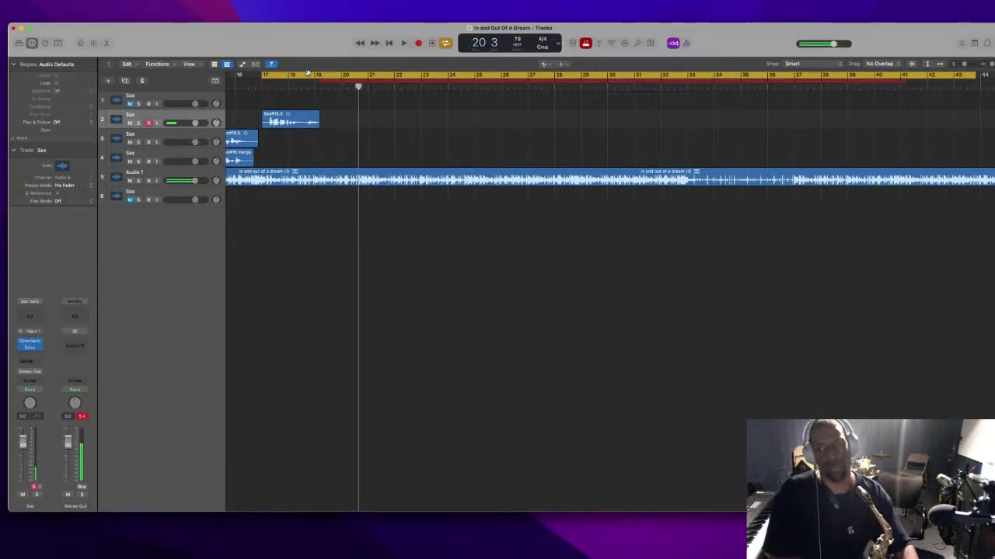
Record the next sax phrase from just after bar 19 to bar 21 on track 2 and play it back
{"action": "key", "text": "space"}
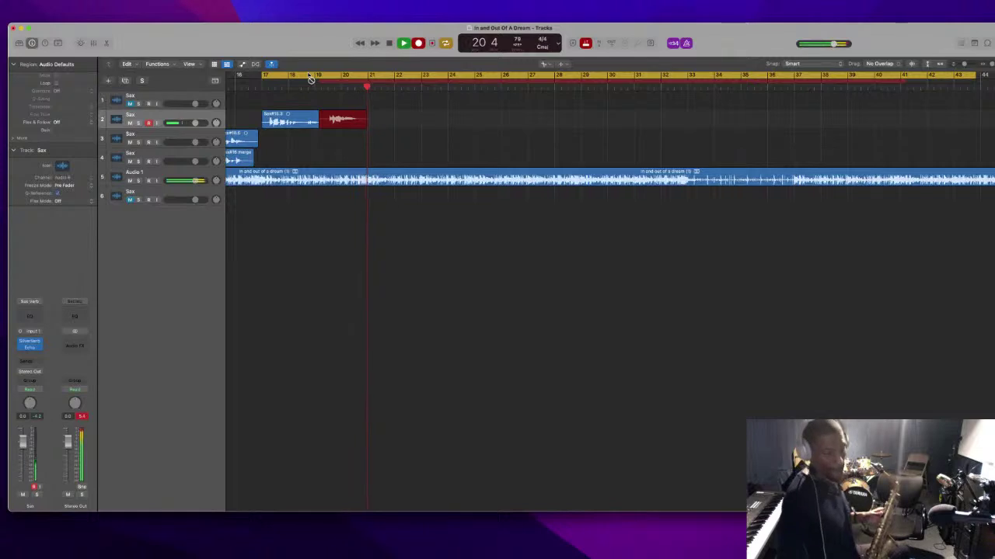
{"action": "key", "text": "space"}
{"action": "key", "text": "space"}
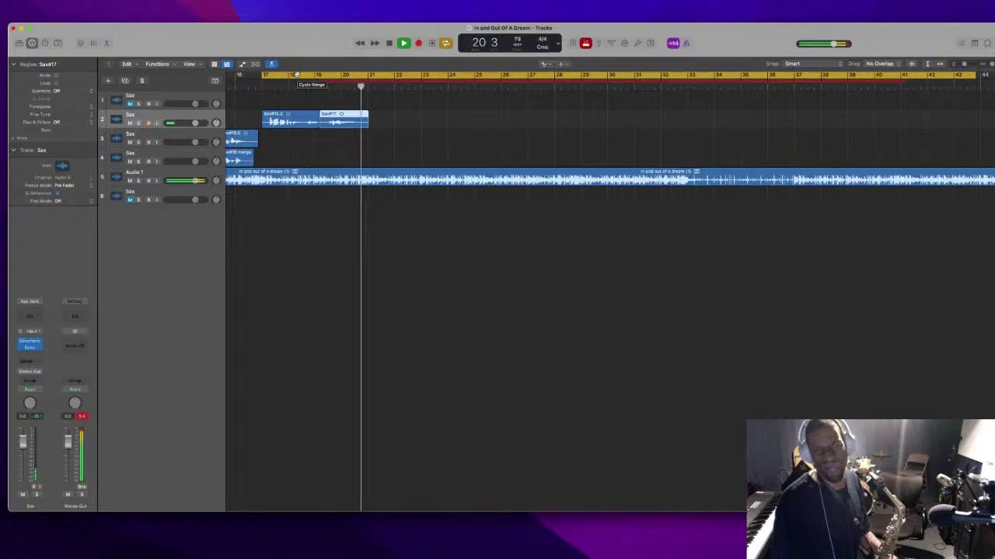
{"action": "key", "text": "space"}
{"action": "key", "text": "Return"}
{"action": "key", "text": "space"}
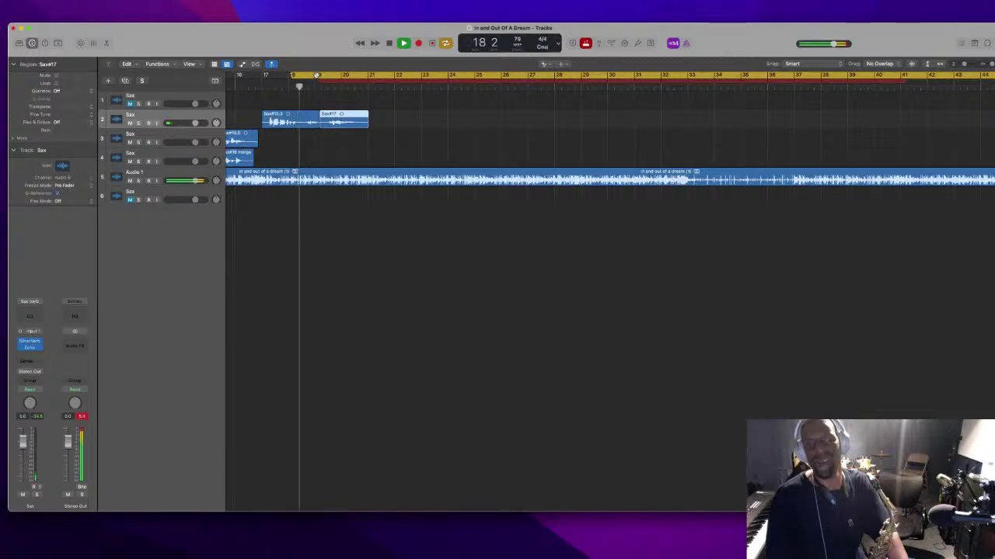
Move the cycle range to start at bar 21 and shift the autopunch range two bars on to 21 1 3 201
{"action": "left_click_drag", "start_coordinate": [320, 76], "coordinate": [344, 76]}
{"action": "scroll", "coordinate": [345, 78], "scroll_direction": "right", "scroll_amount": 3}
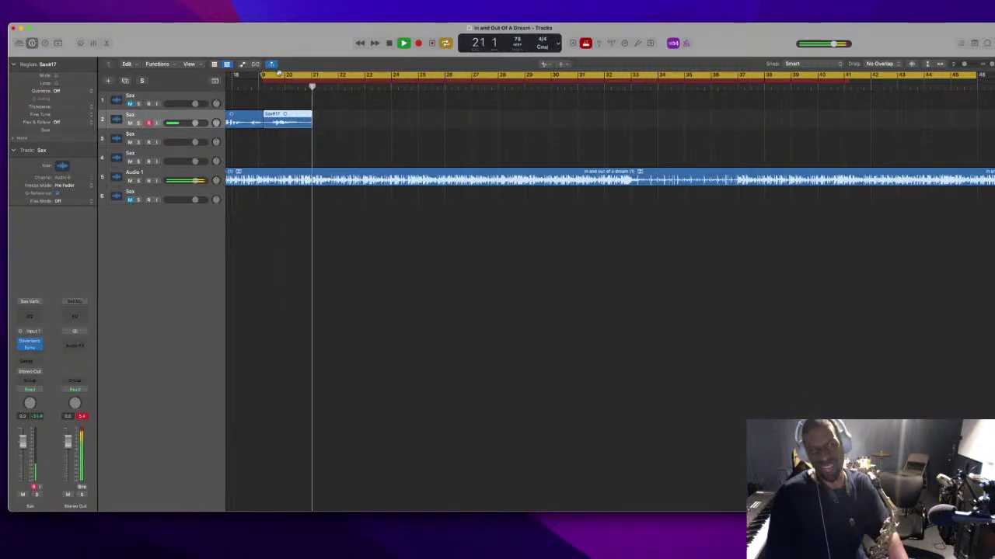
{"action": "left_click_drag", "start_coordinate": [288, 73], "coordinate": [323, 74]}
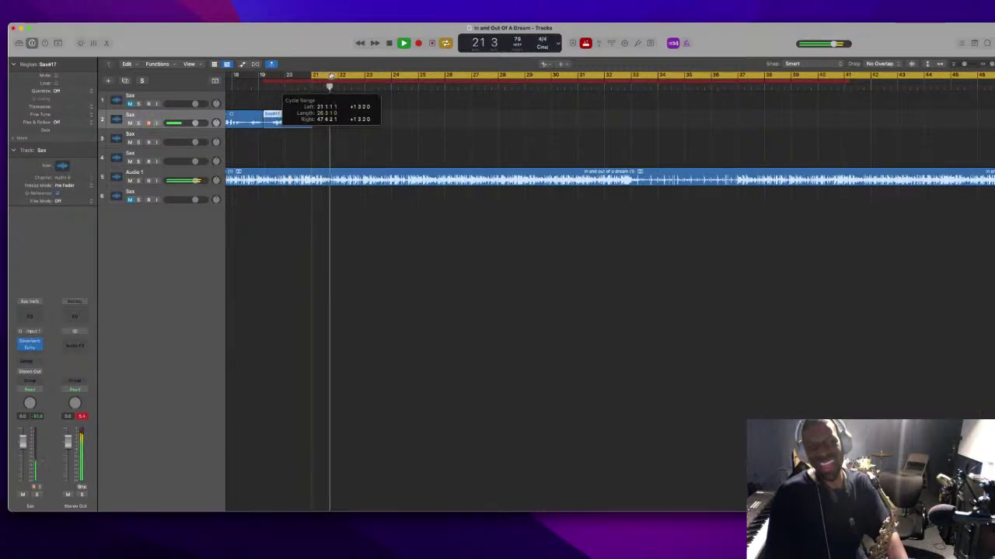
{"action": "scroll", "coordinate": [332, 78], "scroll_direction": "right", "scroll_amount": 3}
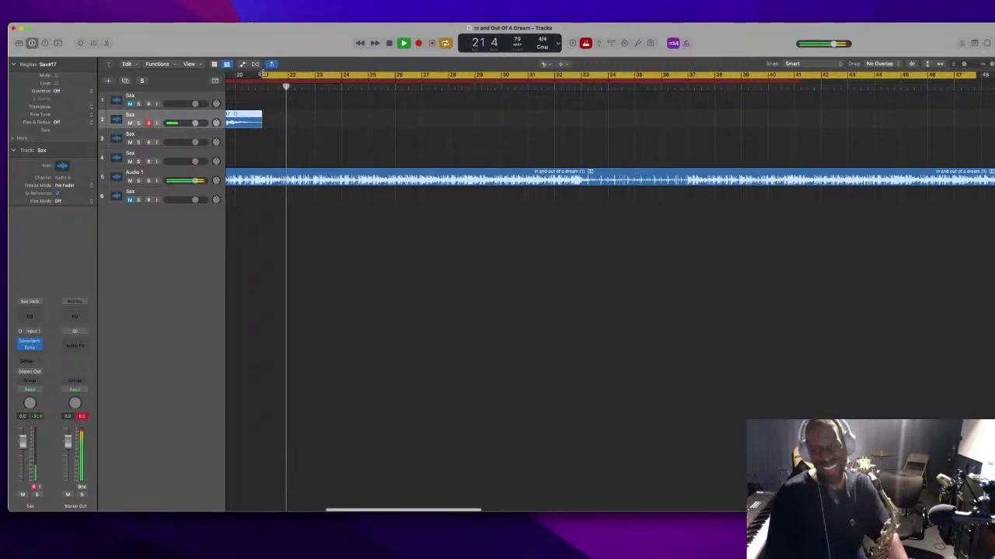
{"action": "left_click", "coordinate": [262, 86]}
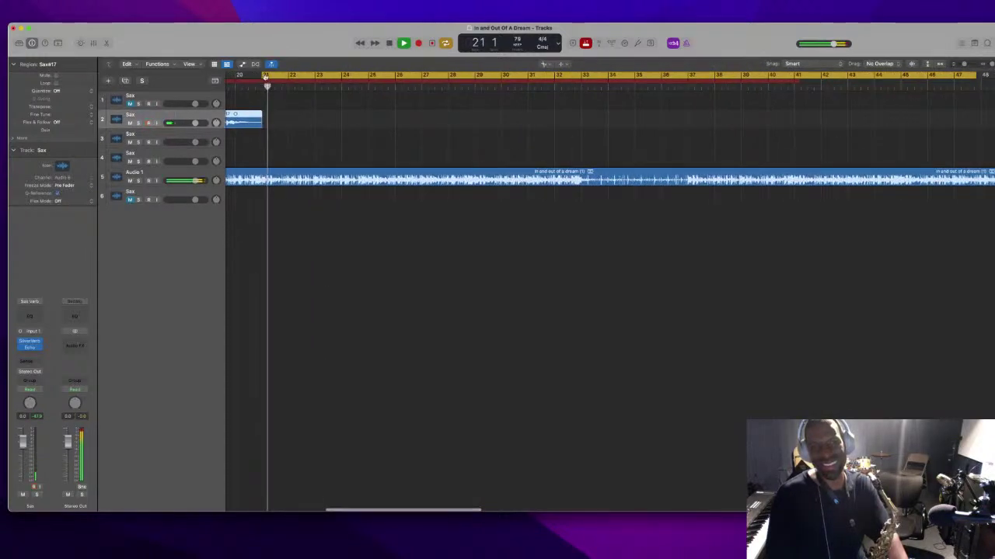
{"action": "left_click_drag", "start_coordinate": [249, 82], "coordinate": [291, 83]}
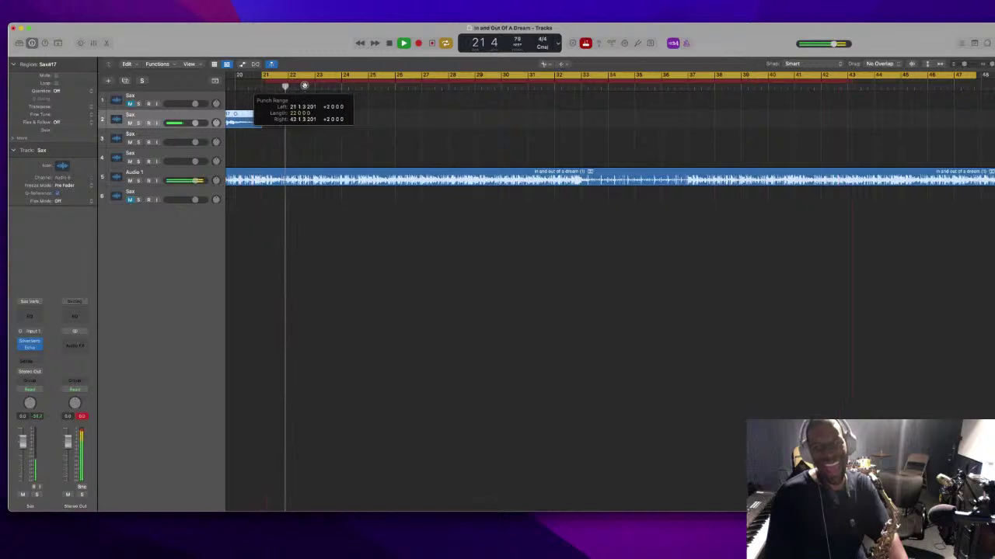
Record a take of the sax phrase starting just after bar 21 on track 2, play it back, and delete it
{"action": "left_click", "coordinate": [263, 79]}
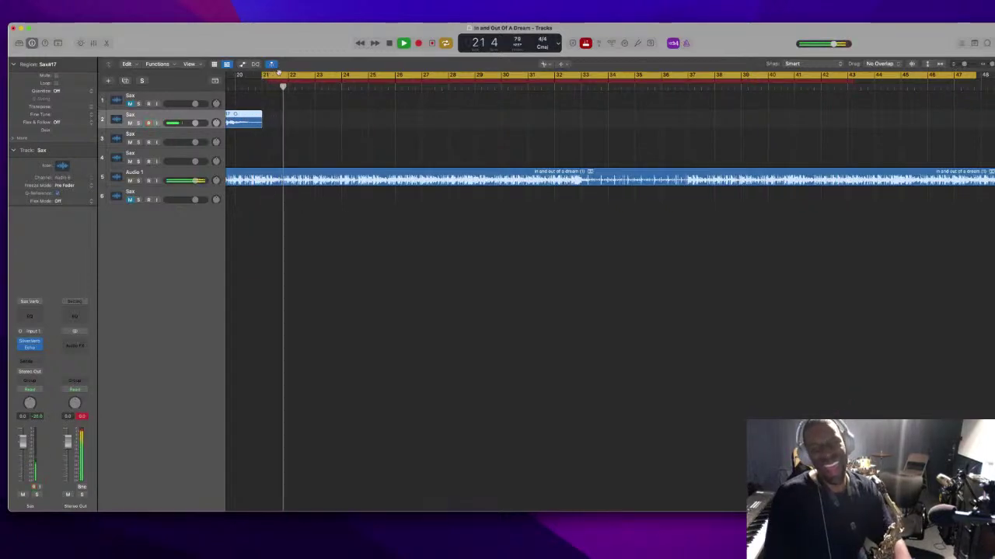
{"action": "key", "text": "space"}
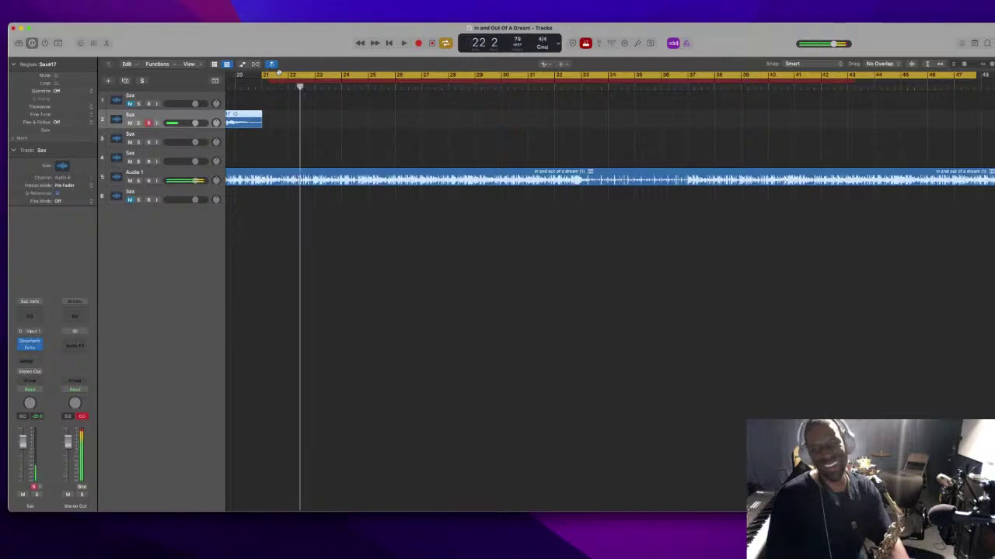
{"action": "key", "text": "r"}
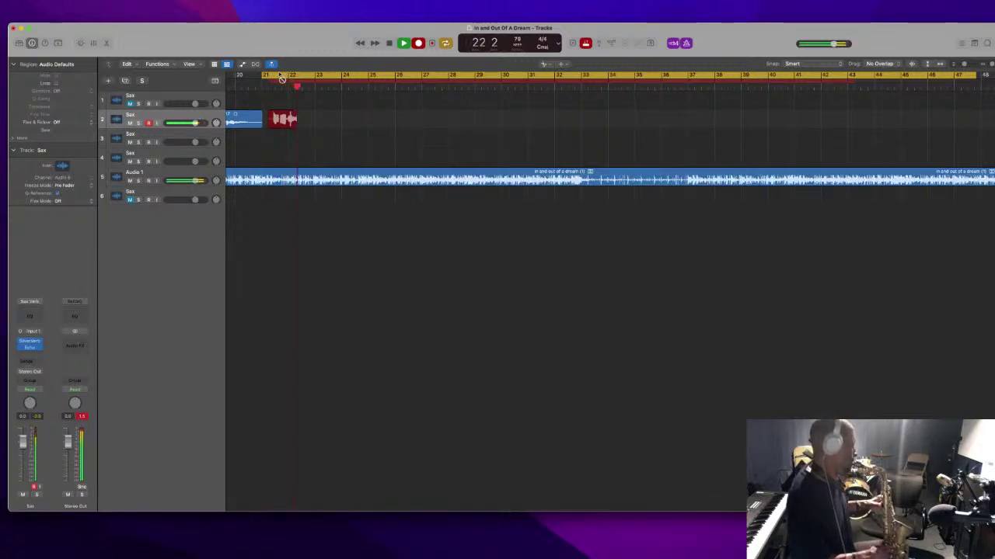
{"action": "key", "text": "space"}
{"action": "key", "text": "space"}
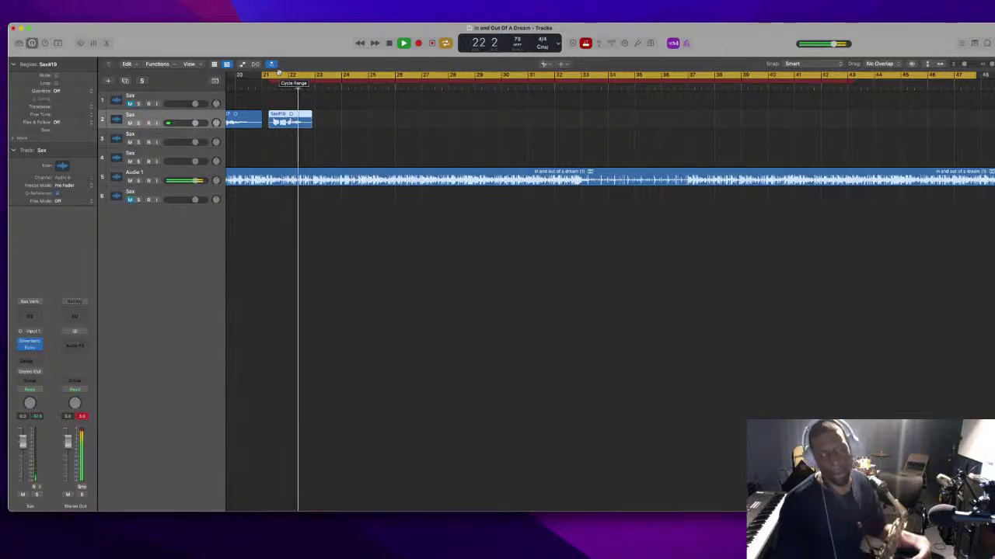
{"action": "key", "text": "r"}
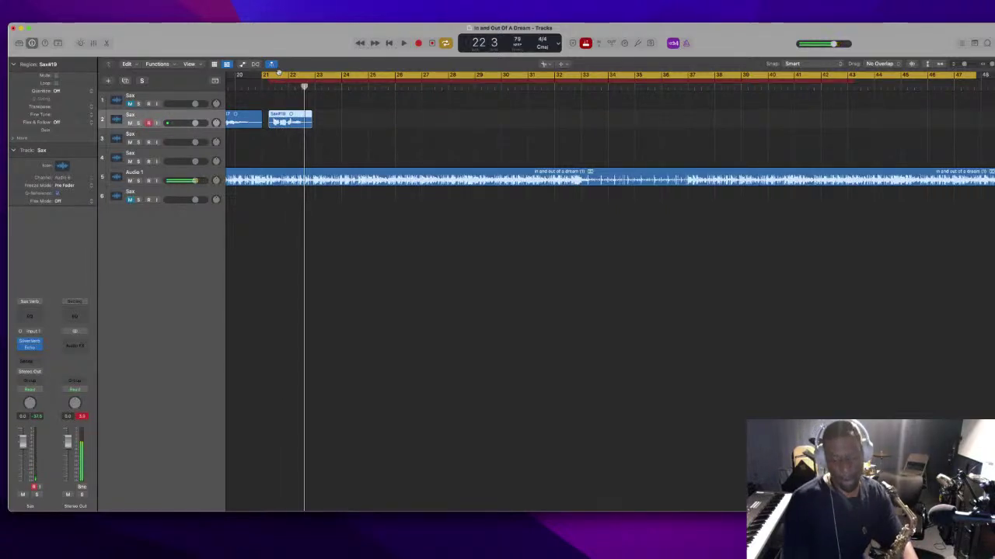
{"action": "key", "text": "BackSpace"}
{"action": "key", "text": "Return"}
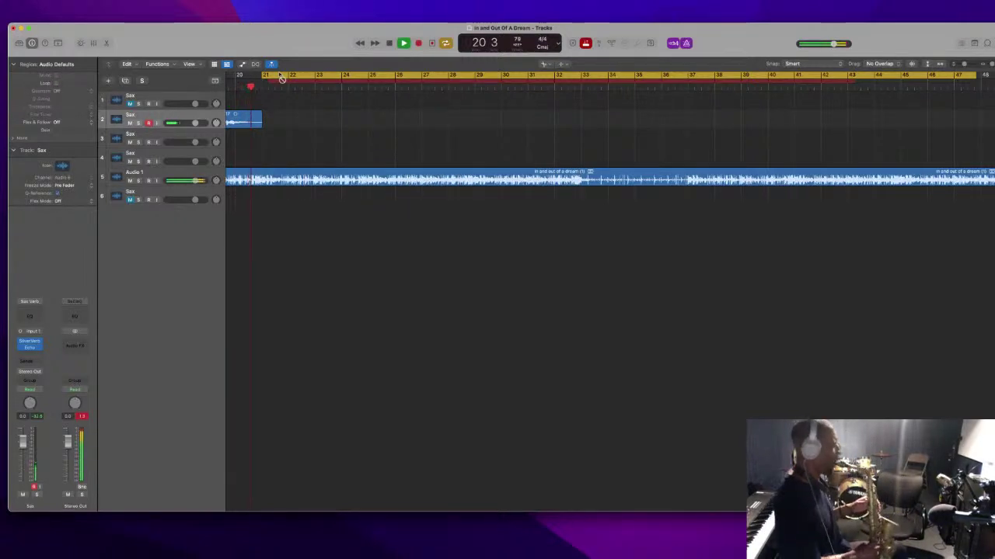
Record a second take of the bar 21 phrase, play it back, and delete it together with its audio file
{"action": "key", "text": "r"}
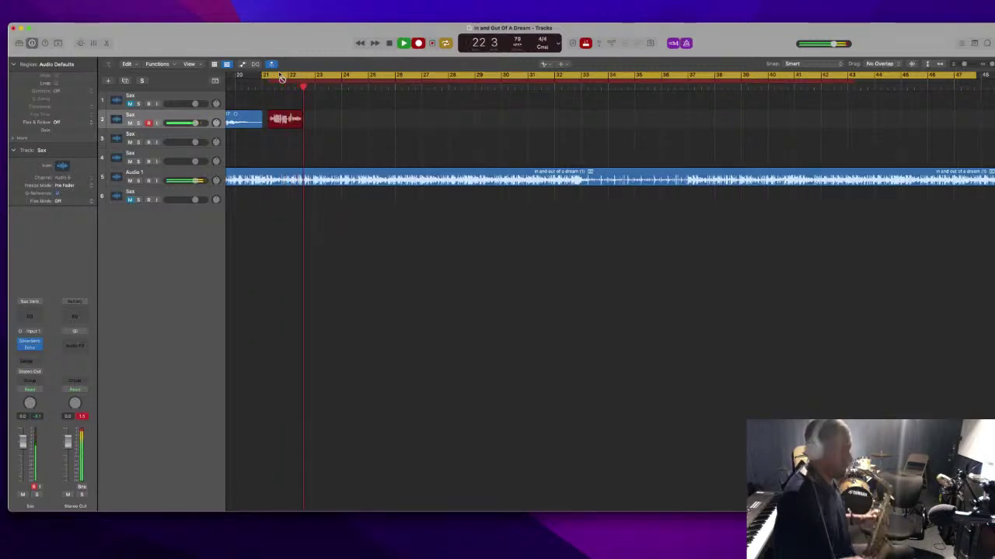
{"action": "left_click", "coordinate": [281, 76]}
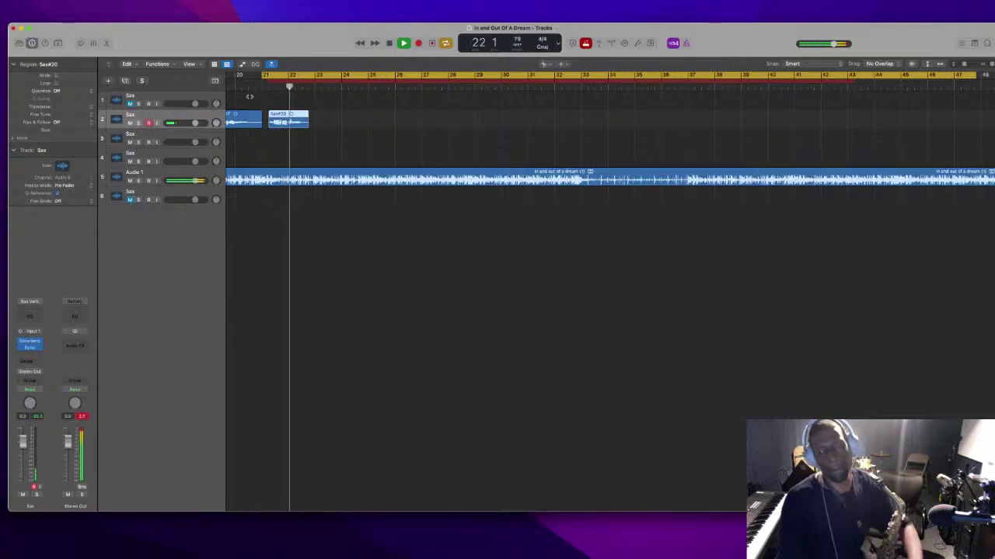
{"action": "key", "text": "space"}
{"action": "key", "text": "Delete"}
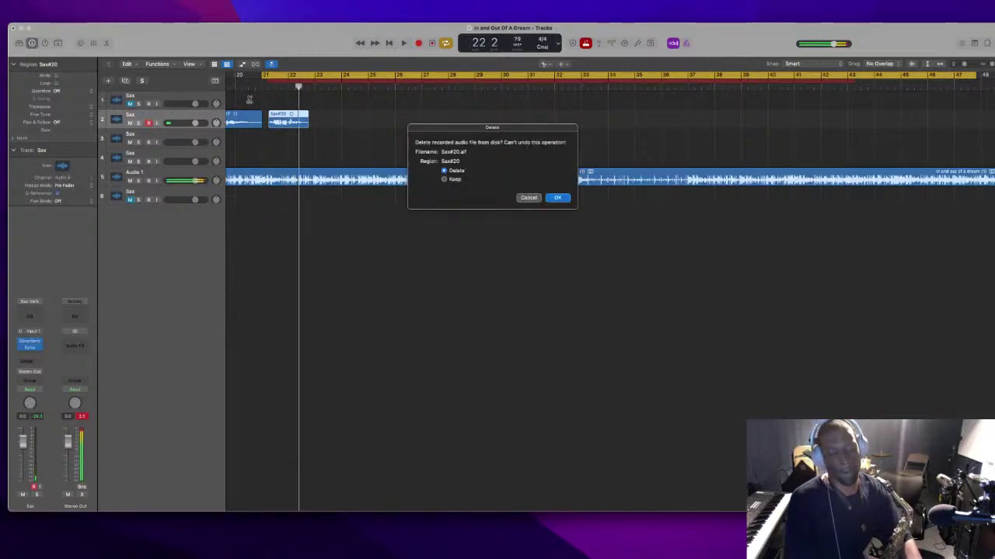
{"action": "key", "text": "Return"}
Record a third take of the bar 21 phrase, listen to it, and discard it by deleting its file from disk
{"action": "key", "text": "space"}
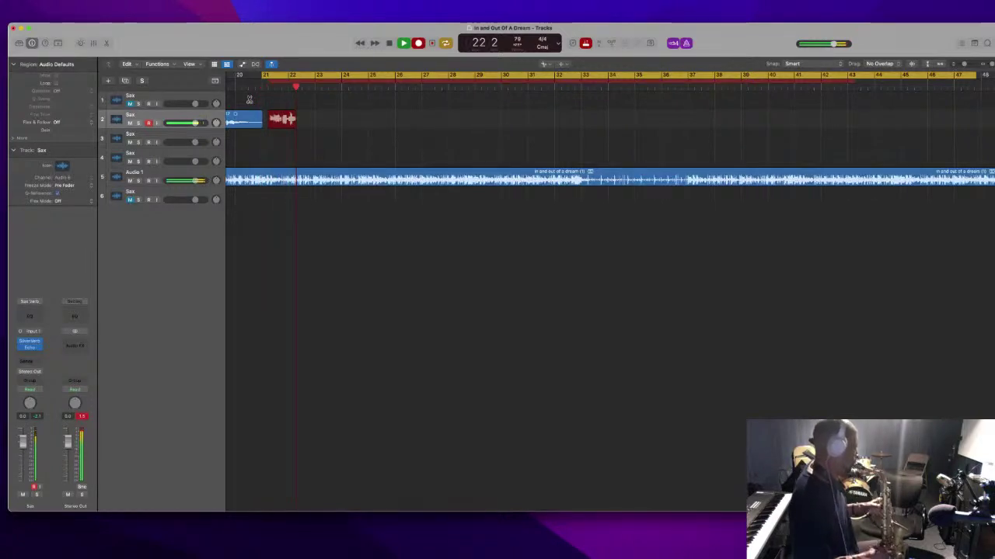
{"action": "key", "text": "space"}
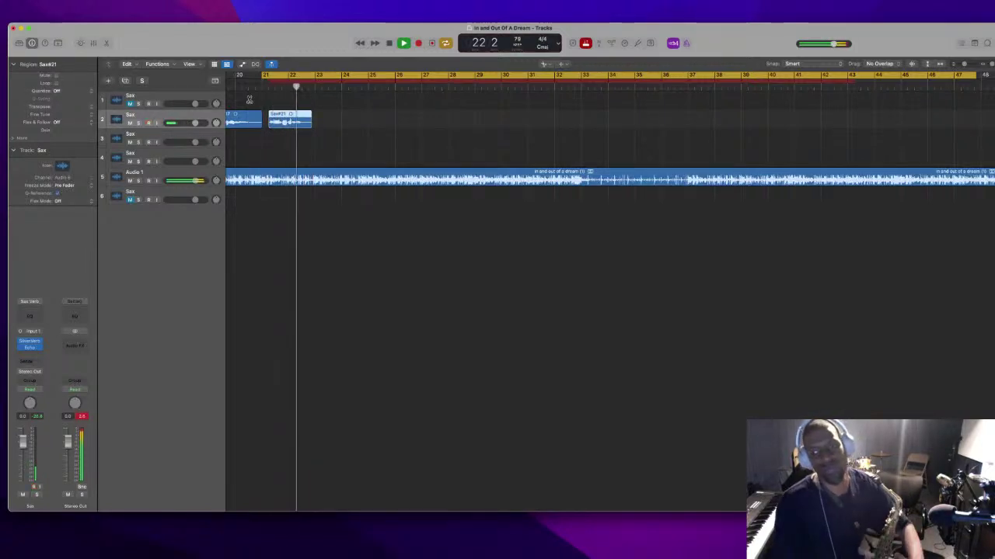
{"action": "key", "text": "super+z"}
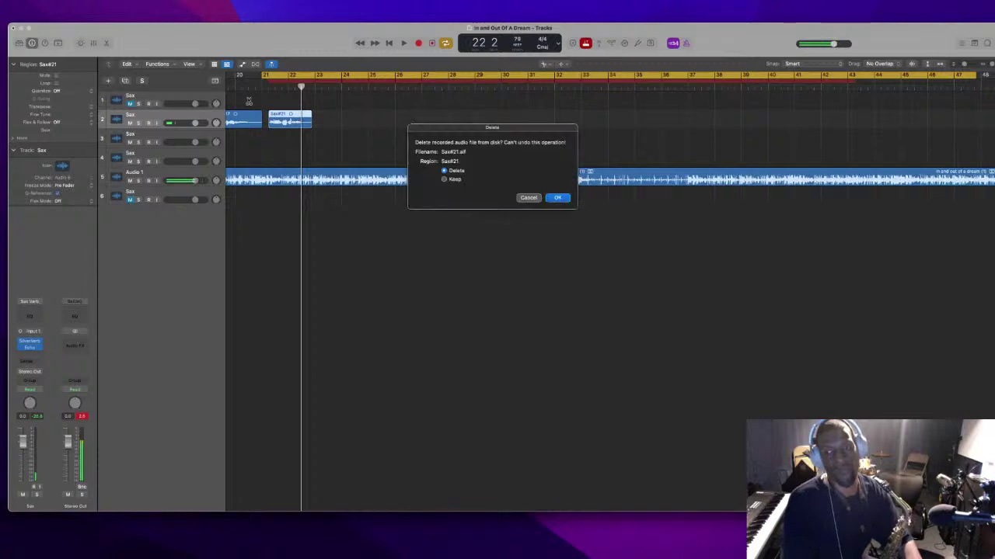
{"action": "key", "text": "Return"}
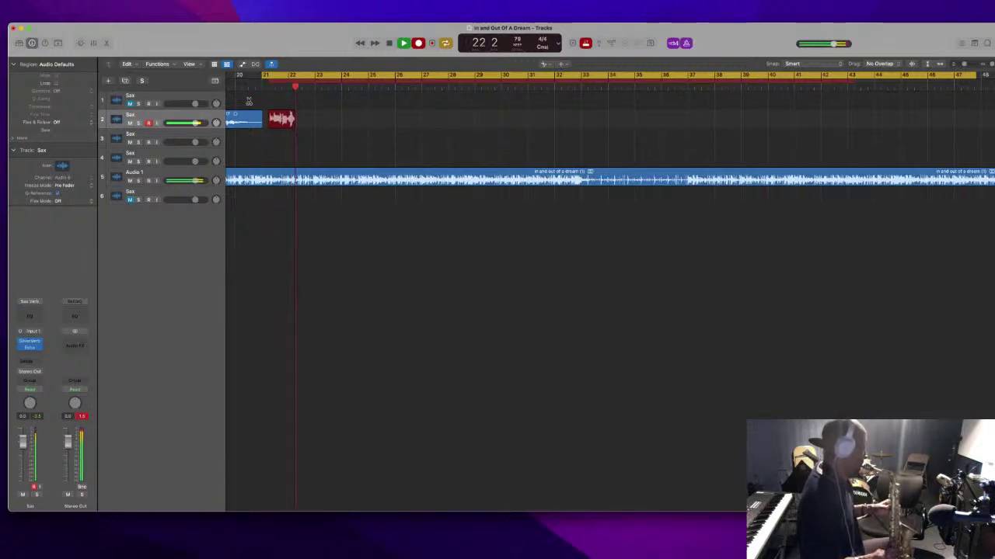
Record the bar 21 phrase once more, switch the cycle off, and play track 2 back from bar 17
{"action": "key", "text": "space"}
{"action": "key", "text": "space"}
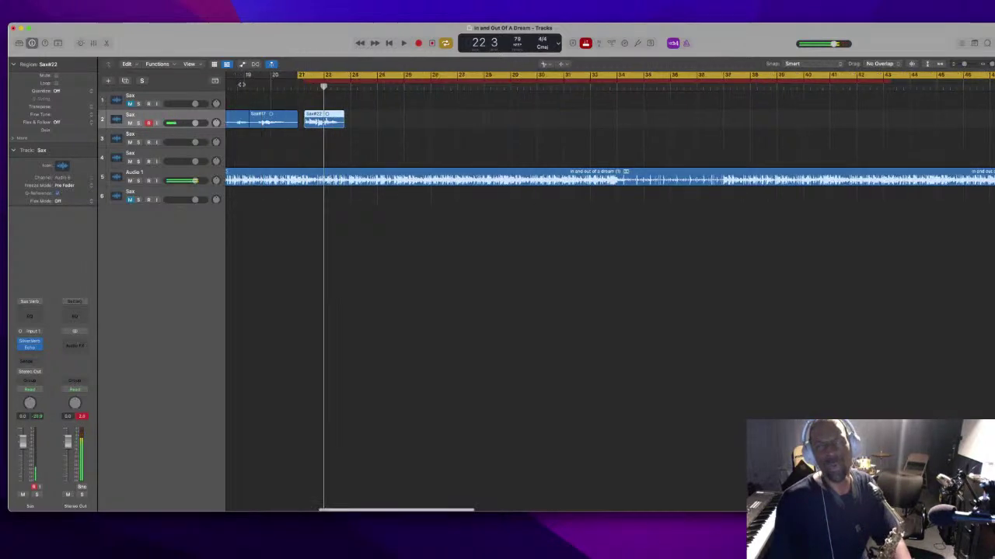
{"action": "scroll", "coordinate": [498, 233], "scroll_direction": "left", "scroll_amount": 5}
{"action": "left_click", "coordinate": [383, 90]}
{"action": "left_click", "coordinate": [505, 75]}
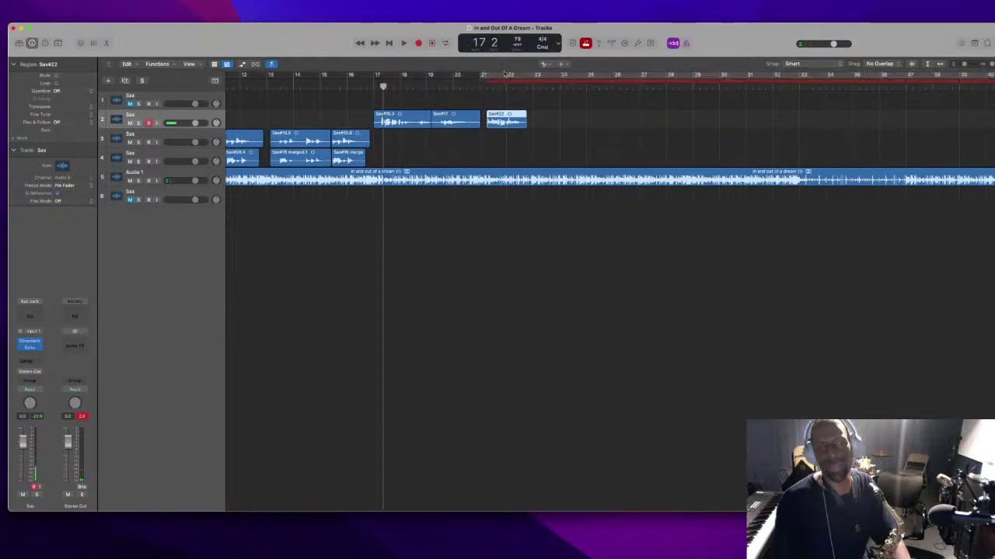
{"action": "left_click", "coordinate": [374, 86]}
{"action": "key", "text": "space"}
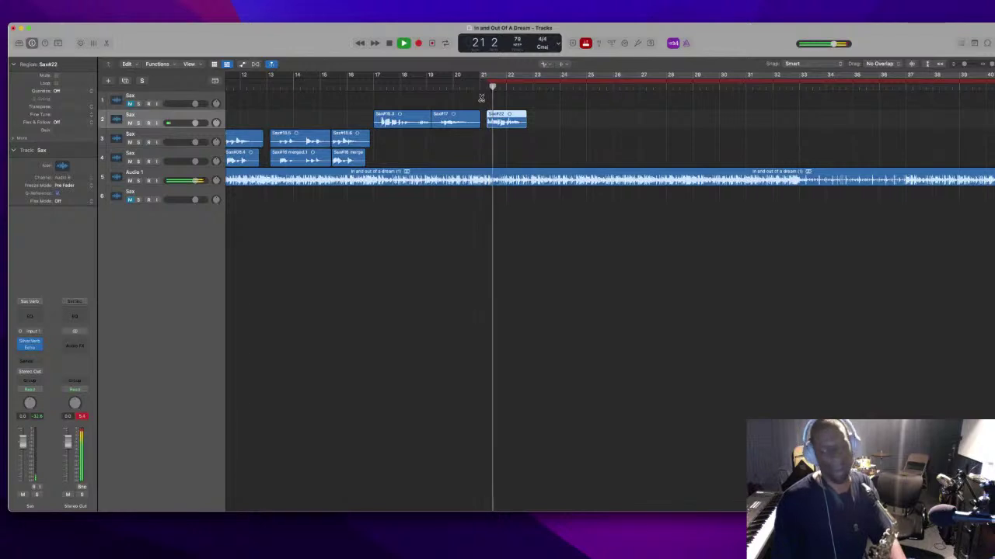
Set the cycle range to bars 21 to 26 and start the autopunch range at the end of the new take
{"action": "scroll", "coordinate": [492, 98], "scroll_direction": "down", "scroll_amount": 1}
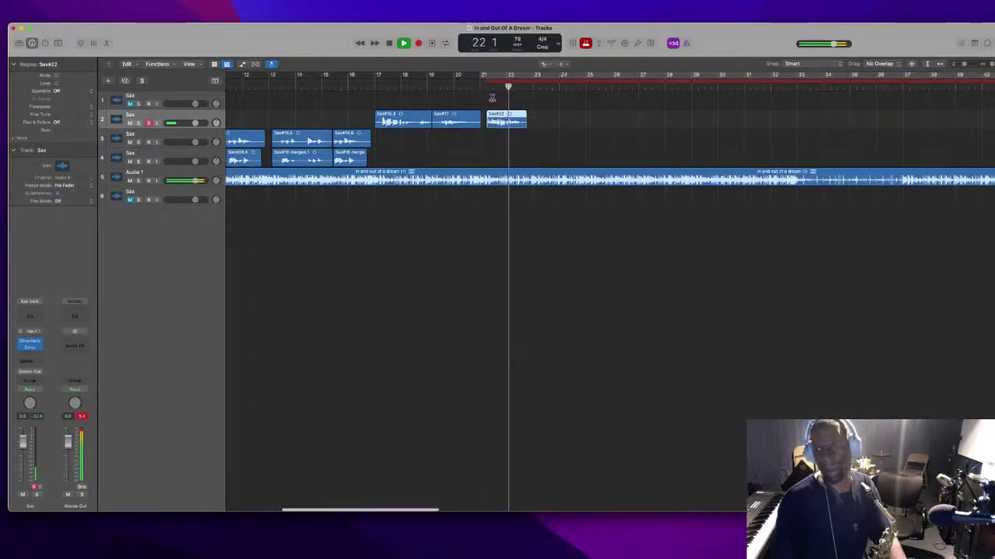
{"action": "scroll", "coordinate": [492, 98], "scroll_direction": "down", "scroll_amount": 2}
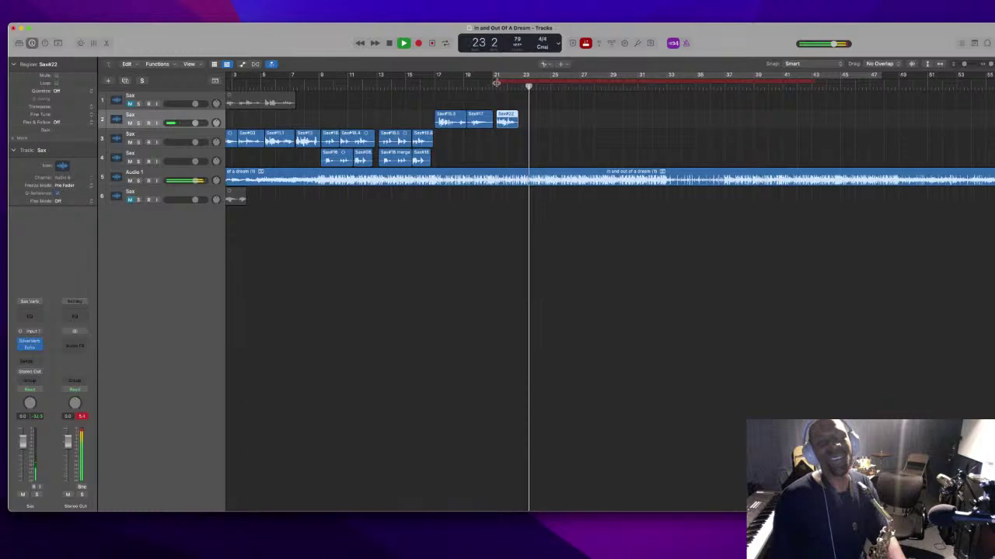
{"action": "left_click", "coordinate": [518, 81]}
{"action": "mouse_move", "coordinate": [521, 79]}
{"action": "left_mouse_down"}
{"action": "mouse_move", "coordinate": [550, 80]}
{"action": "mouse_move", "coordinate": [527, 83]}
{"action": "left_mouse_up"}
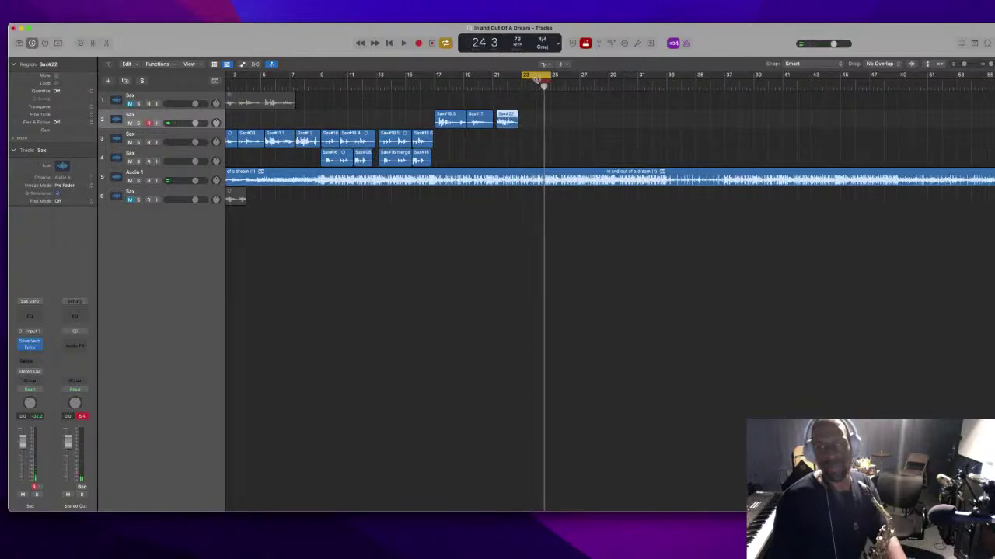
{"action": "key", "text": "space"}
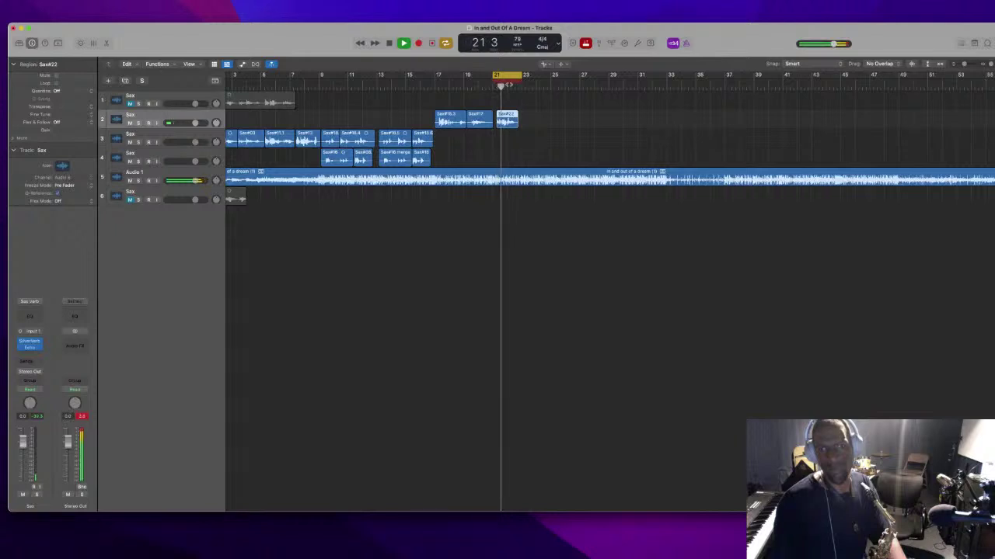
{"action": "left_click_drag", "start_coordinate": [505, 82], "coordinate": [565, 74]}
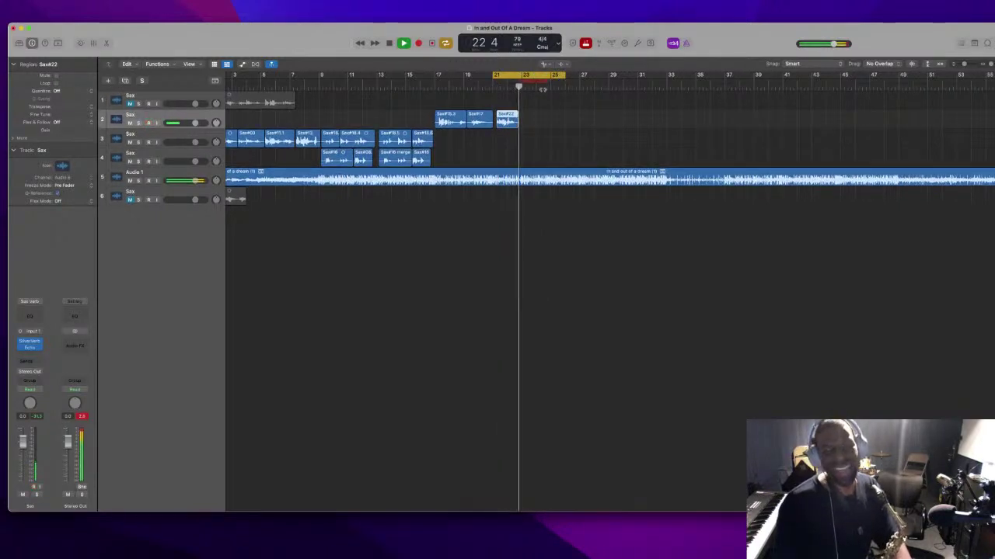
{"action": "key", "text": "super+Right"}
{"action": "key", "text": "super+Right"}
{"action": "key", "text": "super+Right"}
{"action": "key", "text": "space"}
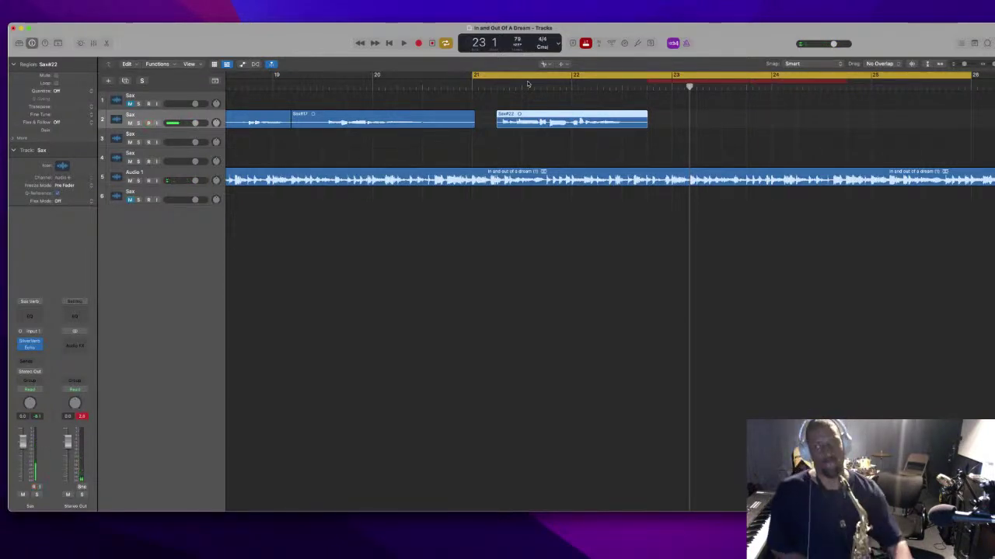
Record the following sax phrase from just before bar 23 to the middle of bar 24 on track 2 and play it back
{"action": "key", "text": "r"}
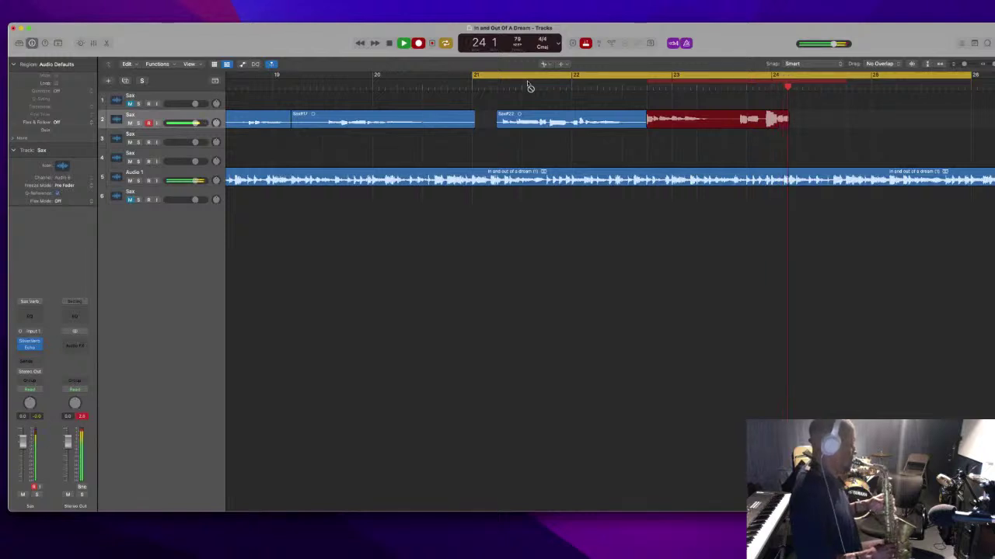
{"action": "key", "text": "space"}
{"action": "key", "text": "space"}
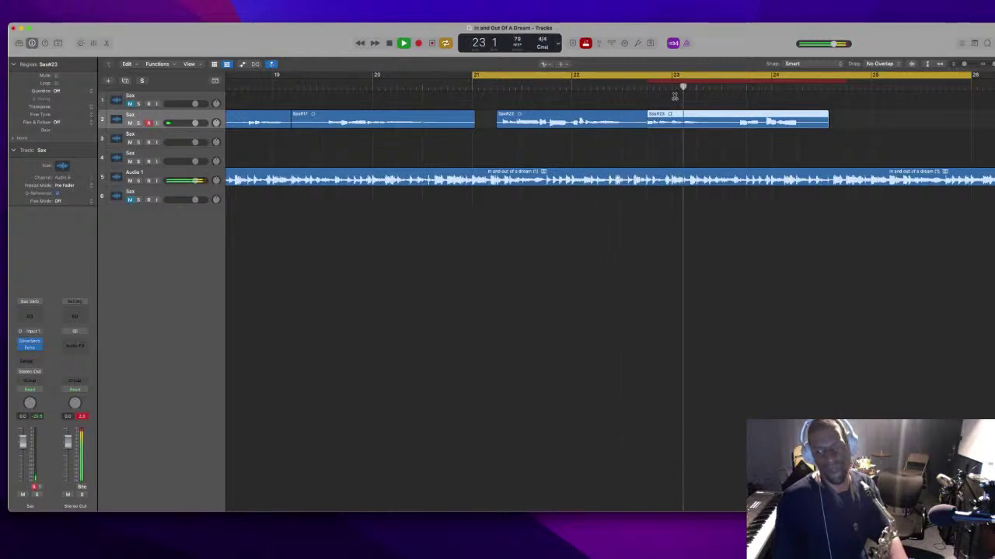
Split the newest take on track 2 just past the middle of bar 23, listen through it, and delete its second part
{"action": "left_click", "coordinate": [730, 121]}
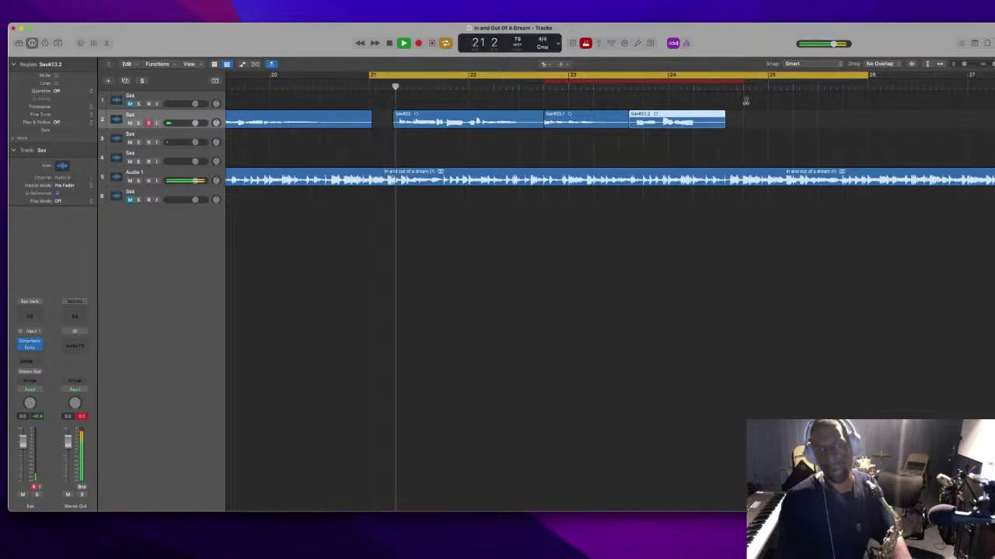
{"action": "scroll", "coordinate": [582, 97], "scroll_direction": "left", "scroll_amount": 1}
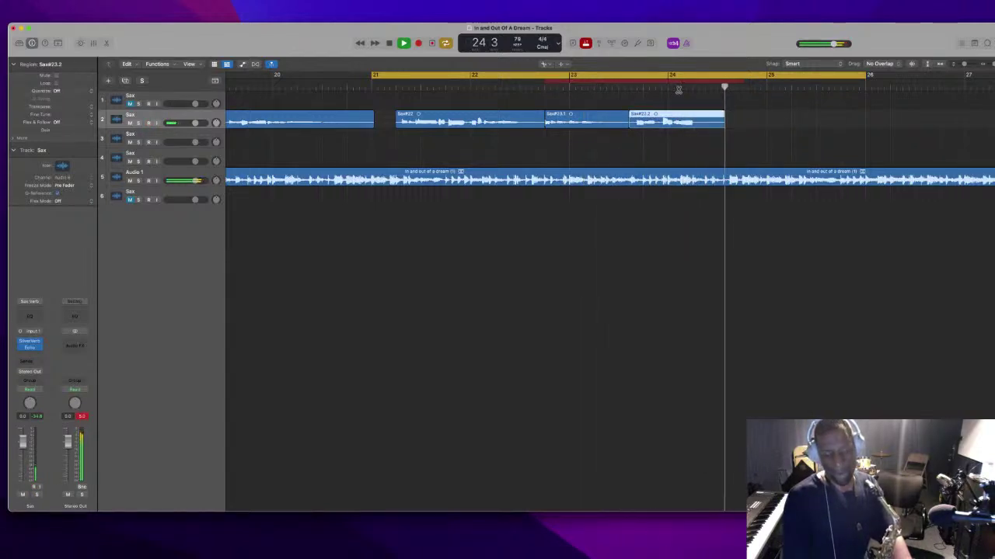
{"action": "key", "text": "Delete"}
{"action": "key", "text": "Return"}
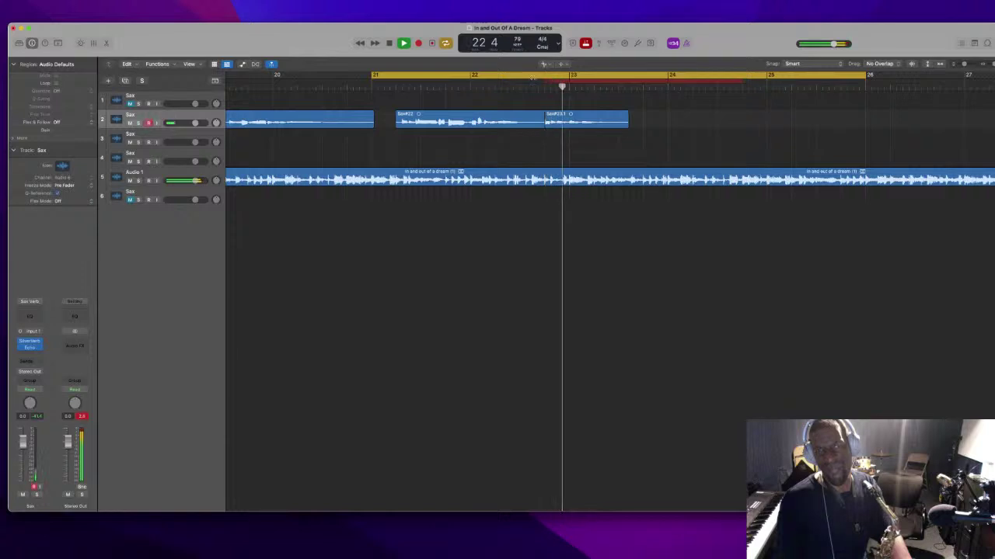
Shift the cycle range to start midway through bar 21 and move the autopunch start to the end of the shortened take
{"action": "left_click_drag", "start_coordinate": [550, 79], "coordinate": [613, 81]}
{"action": "key", "text": "space"}
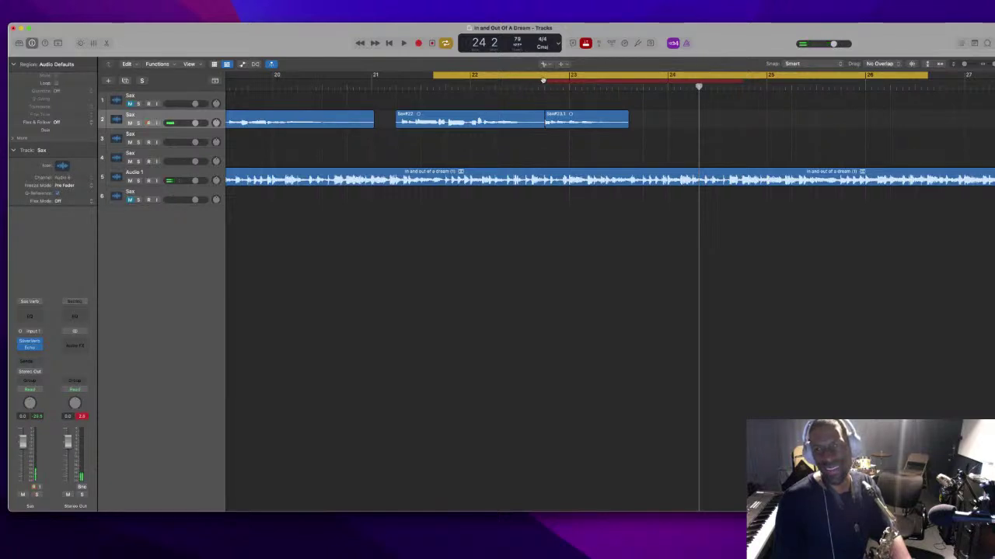
{"action": "left_click_drag", "start_coordinate": [544, 80], "coordinate": [634, 81]}
Record a take from the new autopunch start in bar 23 and undo it
{"action": "key", "text": "r"}
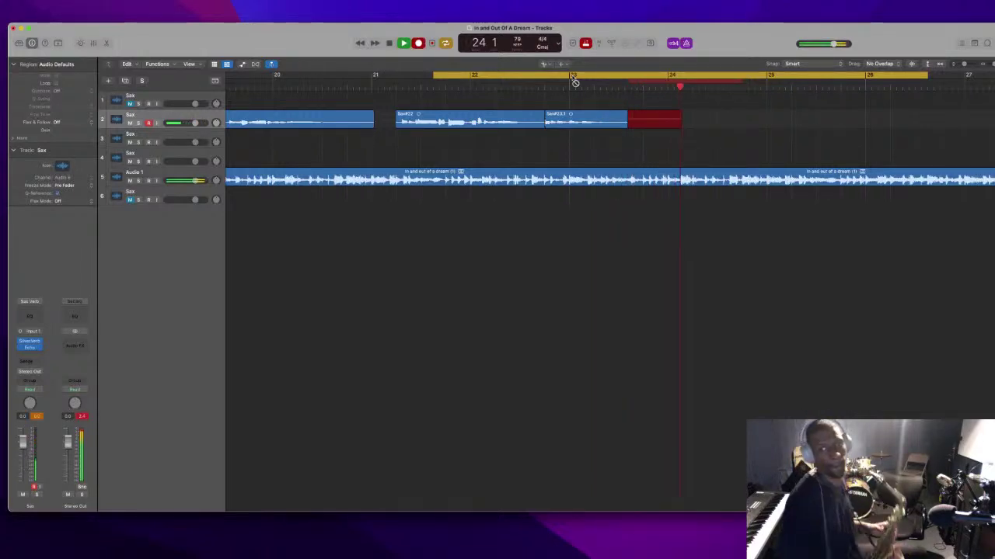
{"action": "key", "text": "space"}
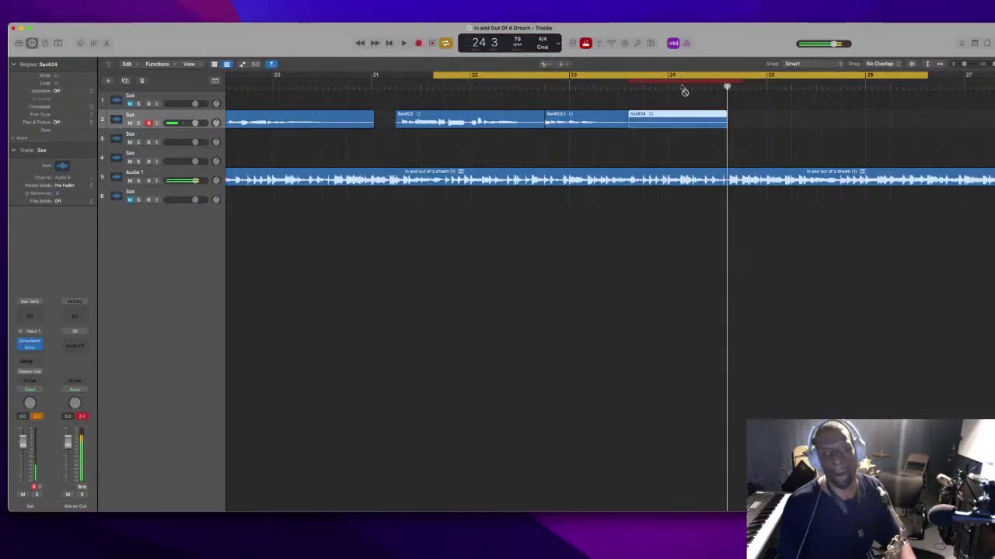
{"action": "key", "text": "super+z"}
Record the end of the phrase on track 2 from mid bar 23 to the autopunch end in bar 24, and play it back
{"action": "key", "text": "space"}
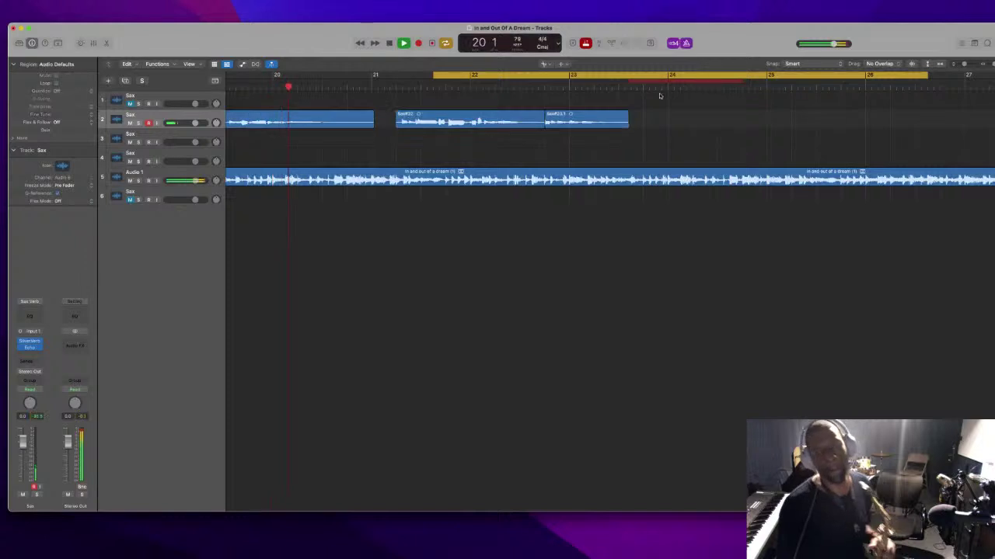
{"action": "key", "text": "r"}
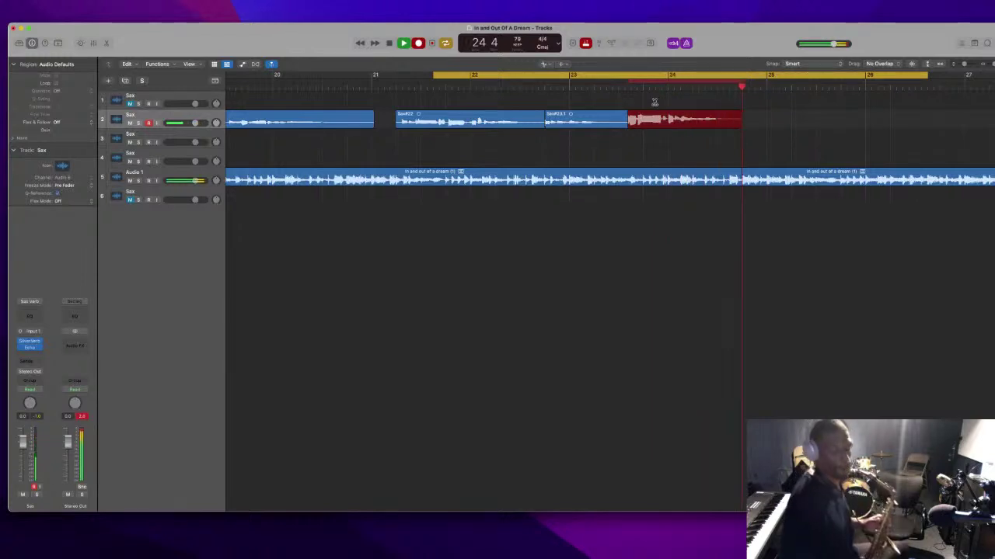
{"action": "key", "text": "space"}
{"action": "key", "text": "space"}
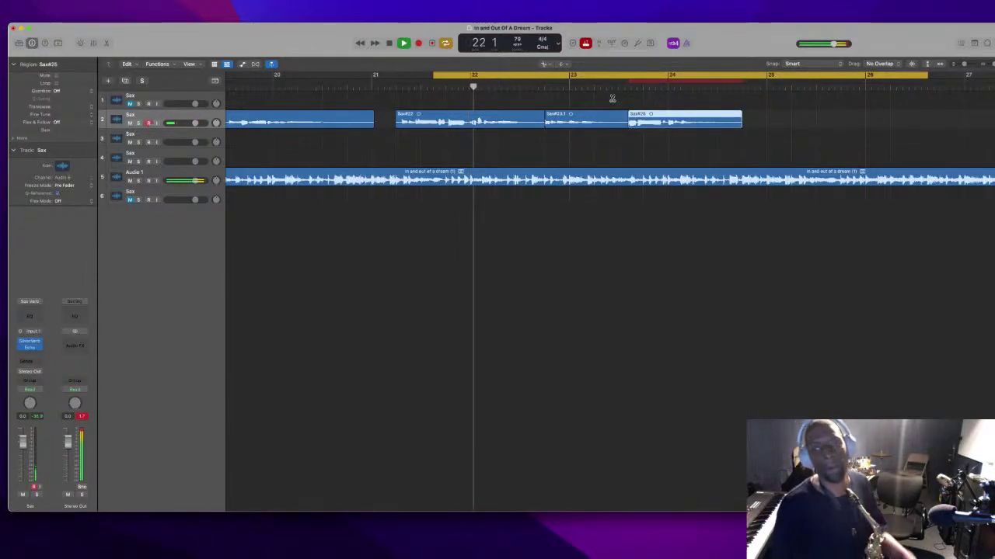
Fit the whole arrangement in view and switch from the Scissors tool to the Pointer tool
{"action": "key", "text": "z"}
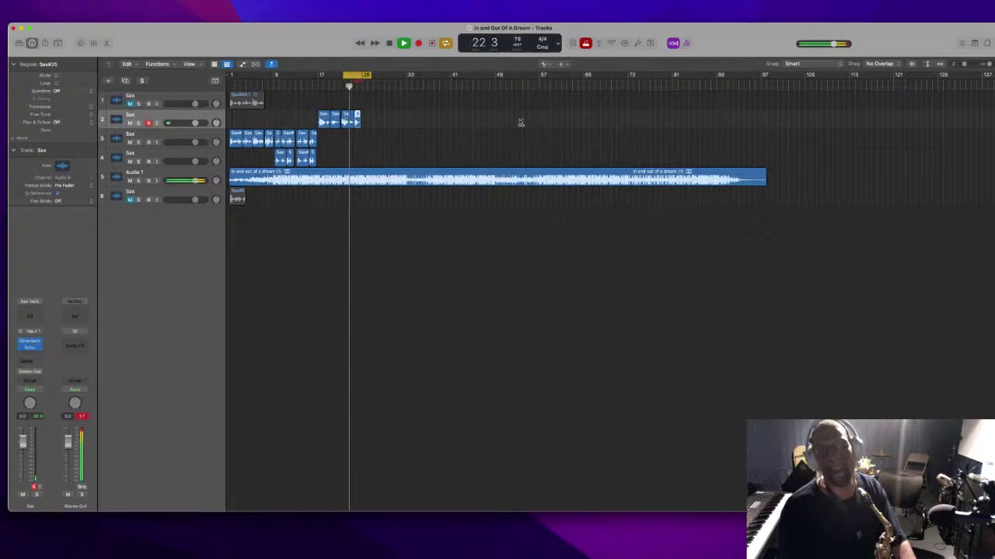
{"action": "key", "text": "t"}
{"action": "left_click", "coordinate": [550, 122]}
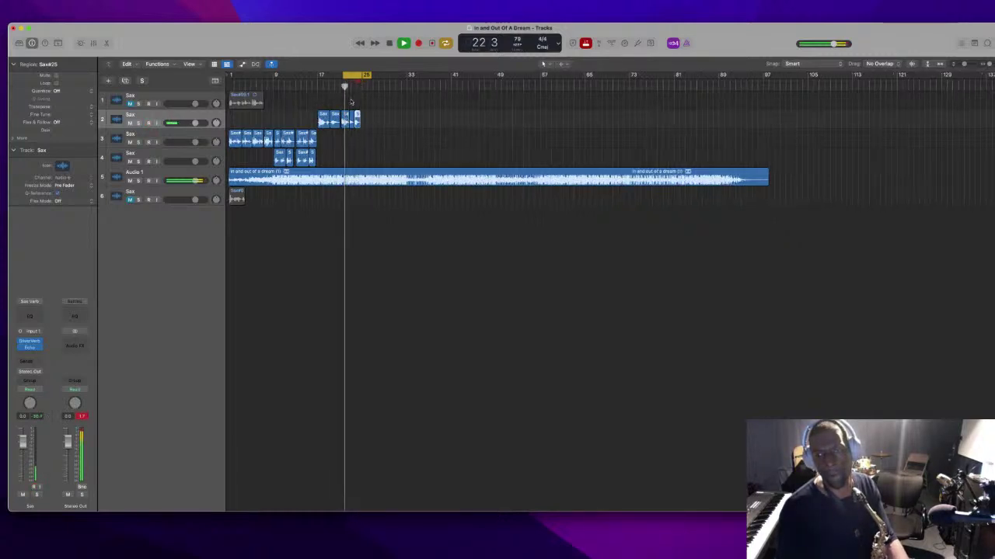
Split the second-to-last region on track 2 with the Scissors tool just before beat 3 of bar 23
{"action": "key", "text": "super+Right"}
{"action": "key", "text": "super+Right"}
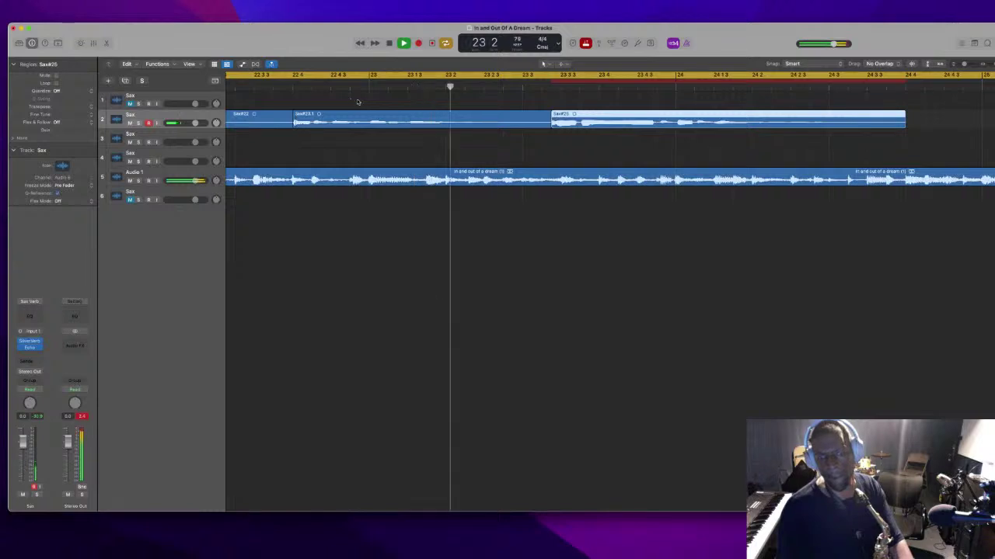
{"action": "key", "text": "space"}
{"action": "key", "text": "t"}
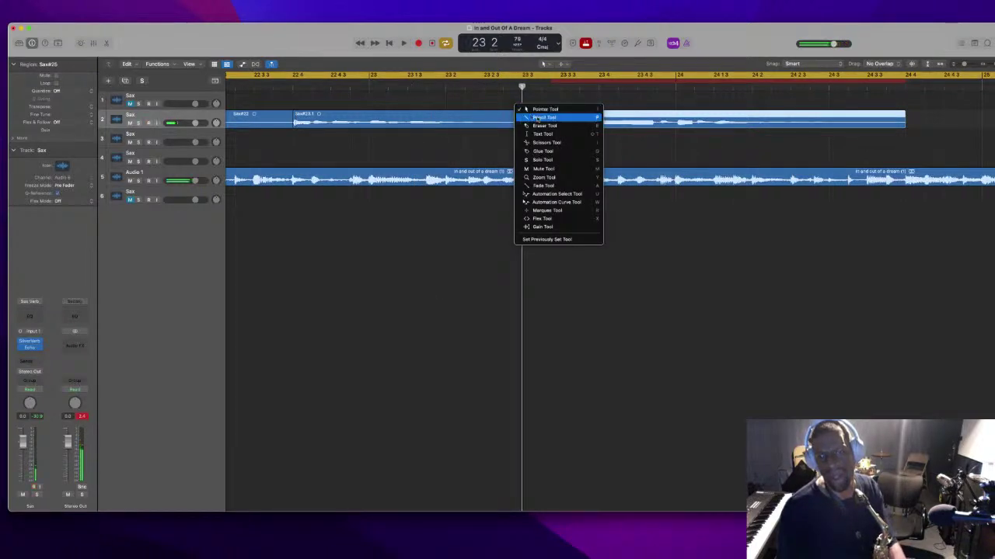
{"action": "left_click", "coordinate": [540, 143]}
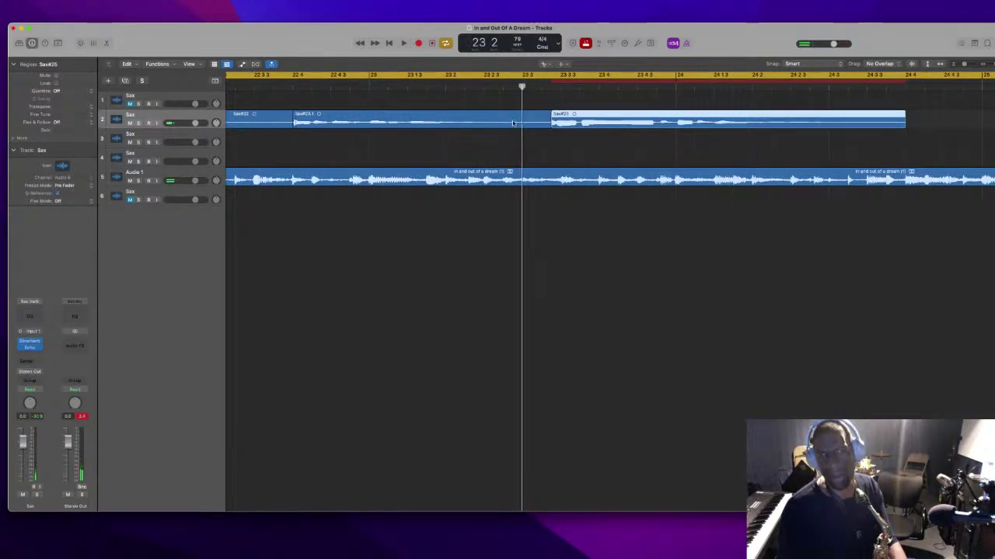
{"action": "left_click_drag", "start_coordinate": [513, 122], "coordinate": [532, 113]}
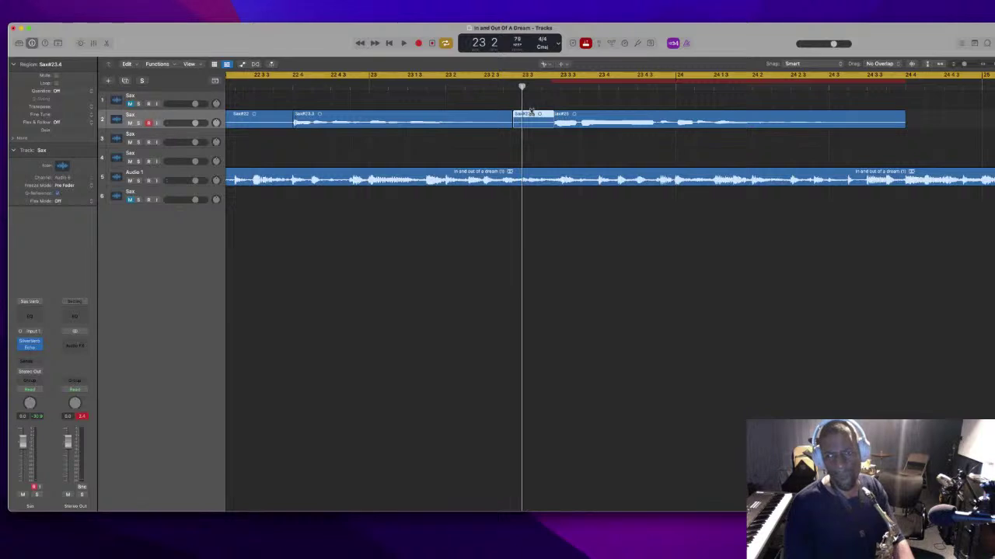
Delete the cut-off piece on track 2 and the following take, including its recorded audio file Sax#25.aif
{"action": "left_click", "coordinate": [561, 115]}
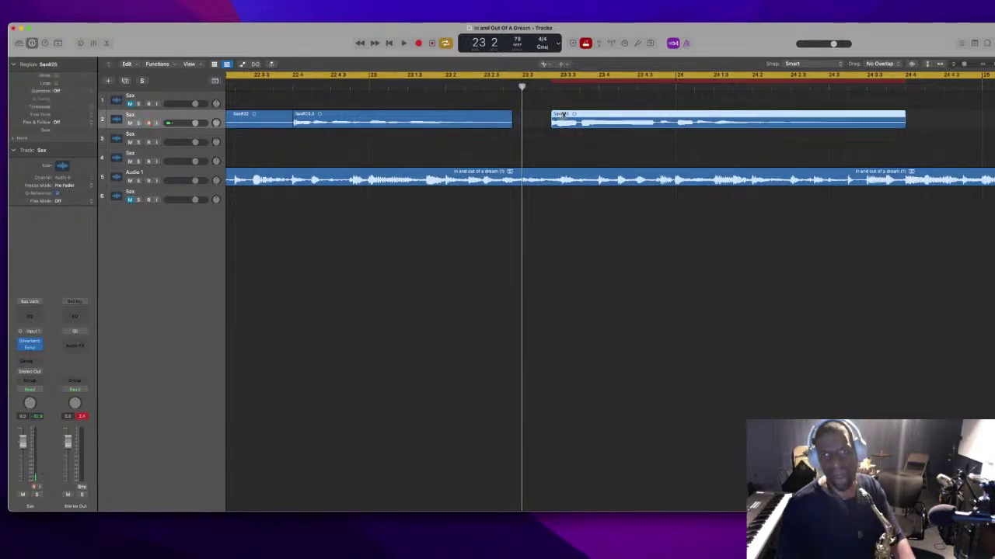
{"action": "key", "text": "Delete"}
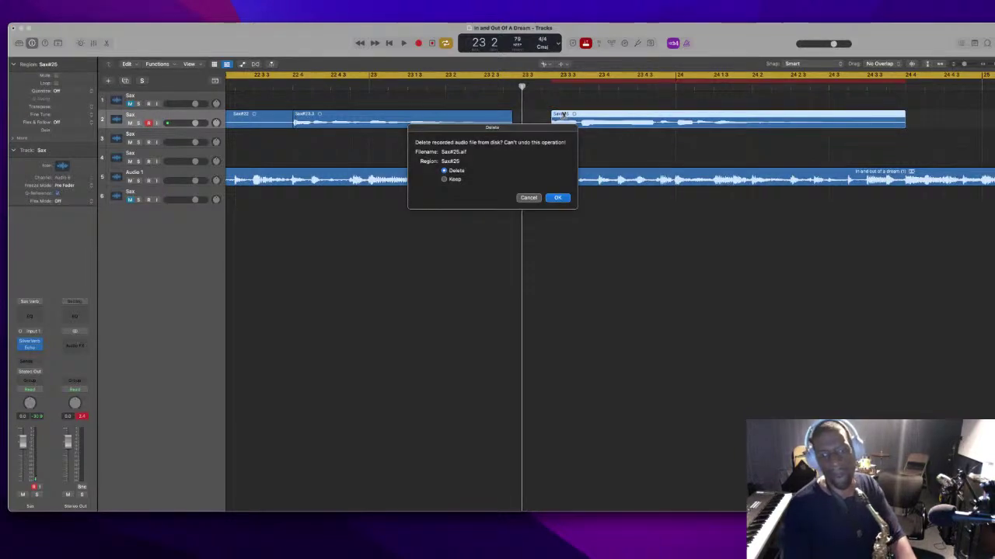
{"action": "key", "text": "Return"}
Move the autopunch start to the shortened region's end and record the phrase ending on track 2 from there into bar 24
{"action": "key", "text": "t"}
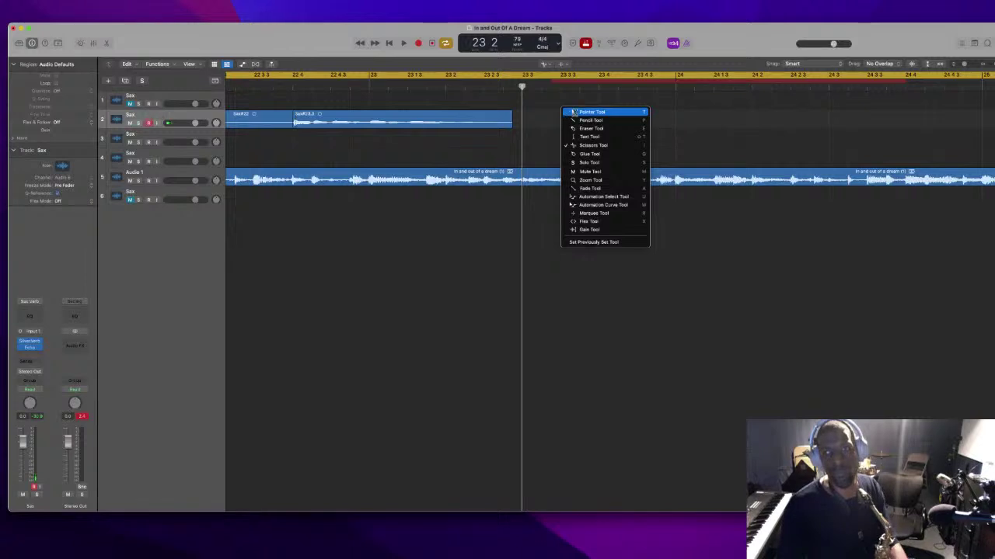
{"action": "key", "text": "Escape"}
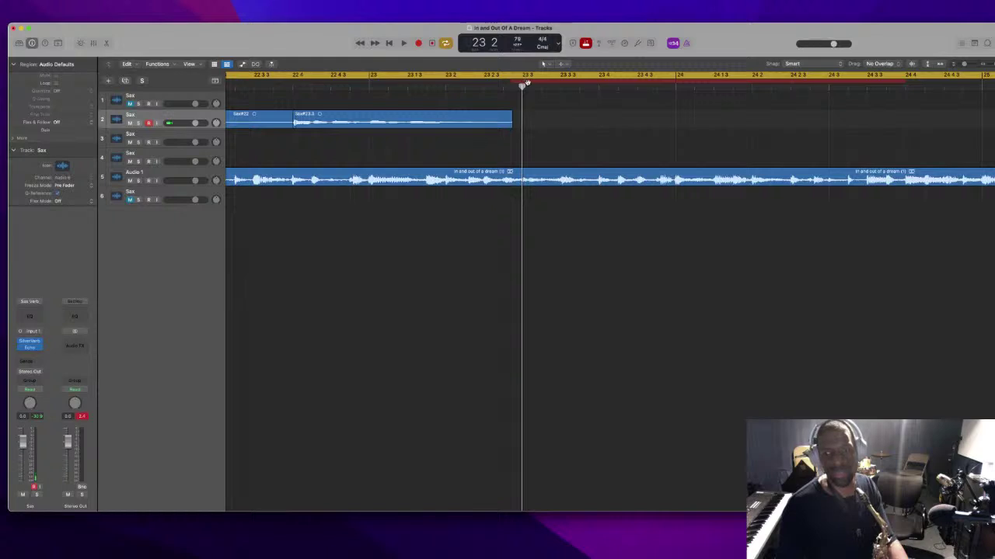
{"action": "key", "text": "space"}
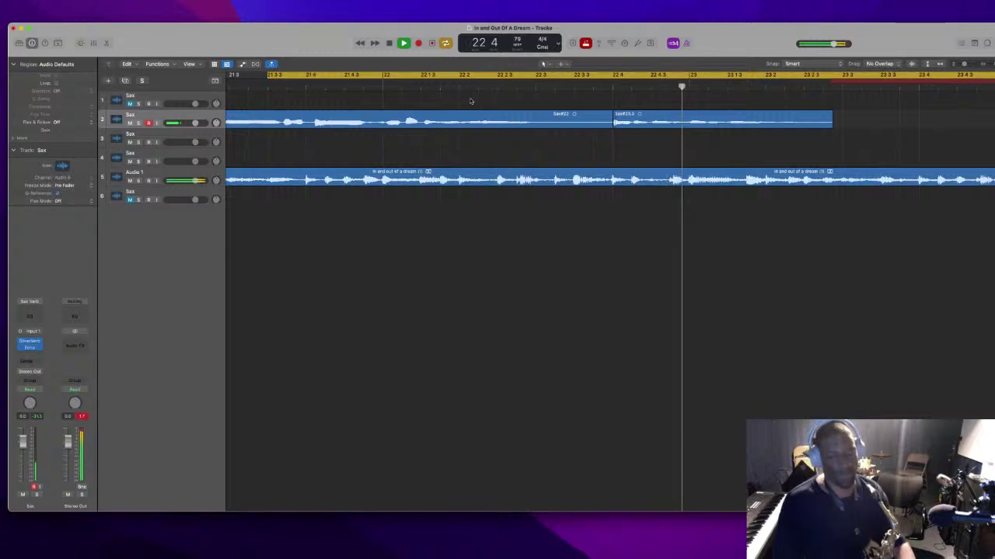
{"action": "key", "text": "space"}
{"action": "key", "text": "space"}
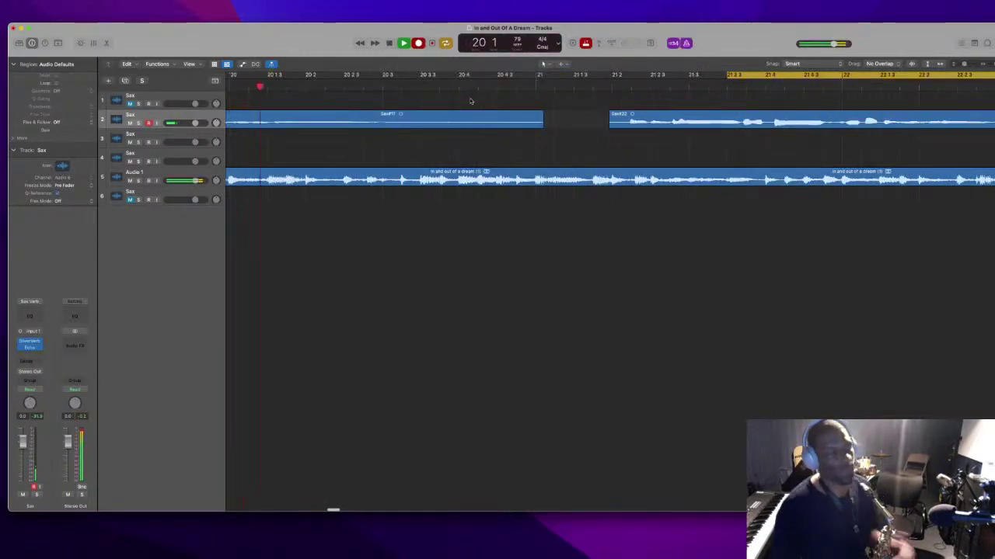
{"action": "key", "text": "r"}
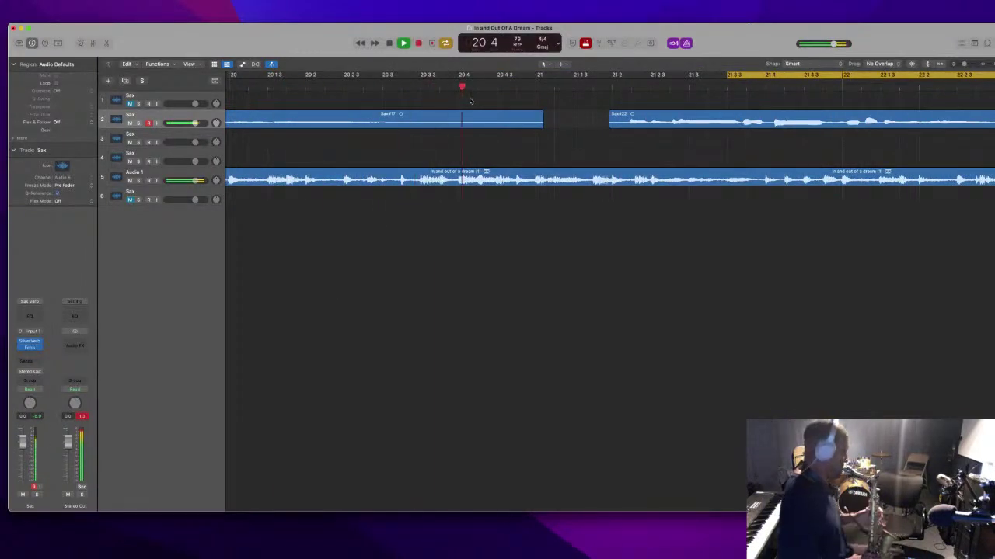
{"action": "key", "text": "r"}
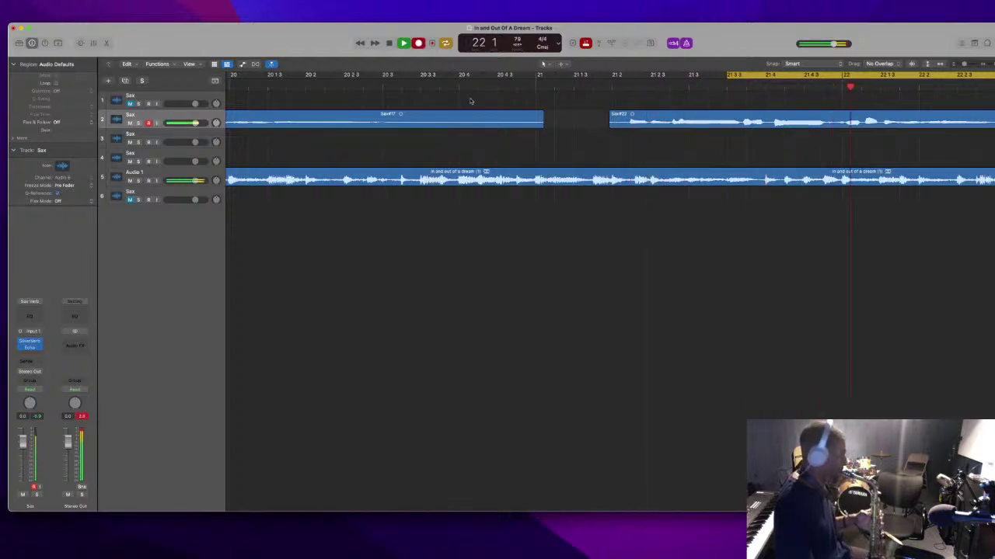
{"action": "key", "text": "r"}
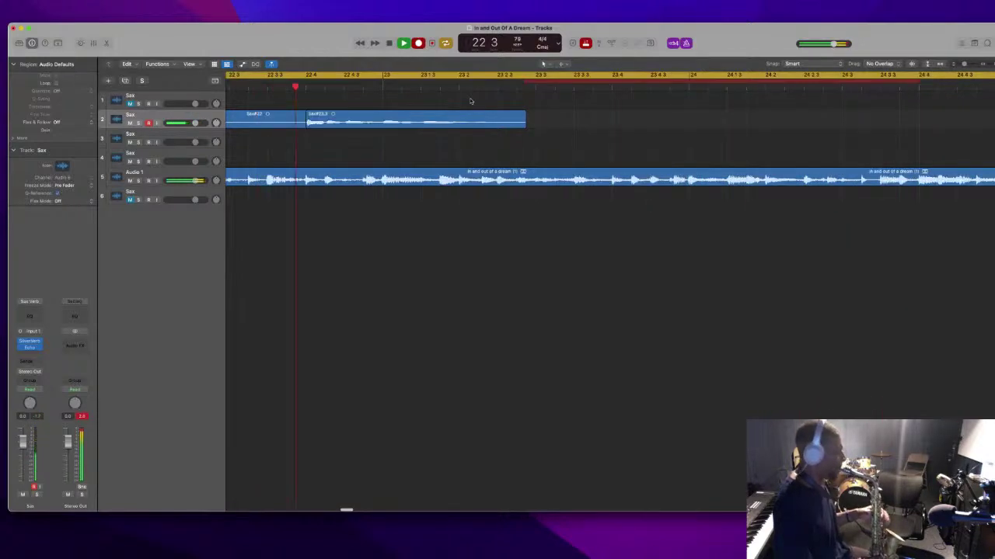
{"action": "key", "text": "r"}
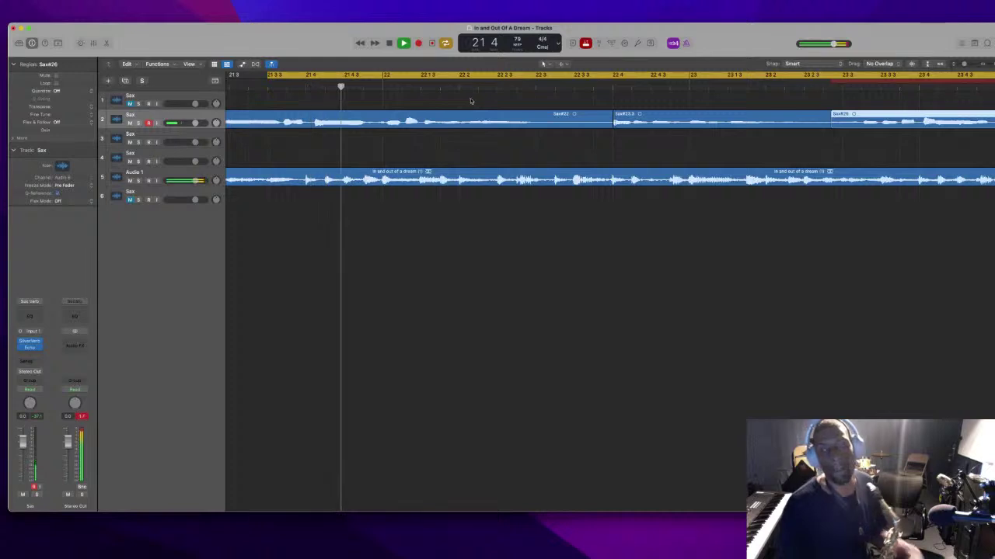
Extend the cycle range to the start of bar 31 and the autopunch end to mid bar 28
{"action": "scroll", "coordinate": [483, 99], "scroll_direction": "down", "scroll_amount": 5}
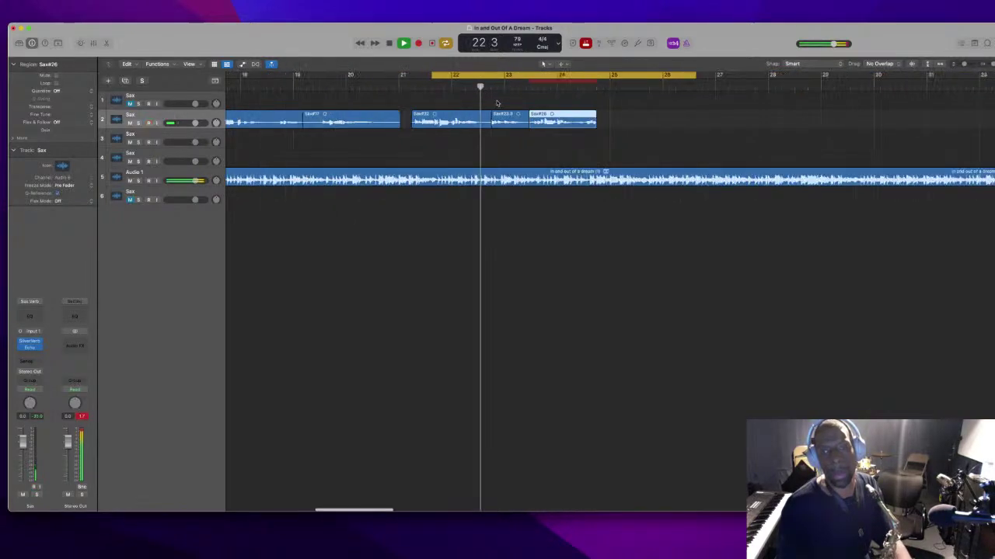
{"action": "scroll", "coordinate": [497, 102], "scroll_direction": "down", "scroll_amount": 3}
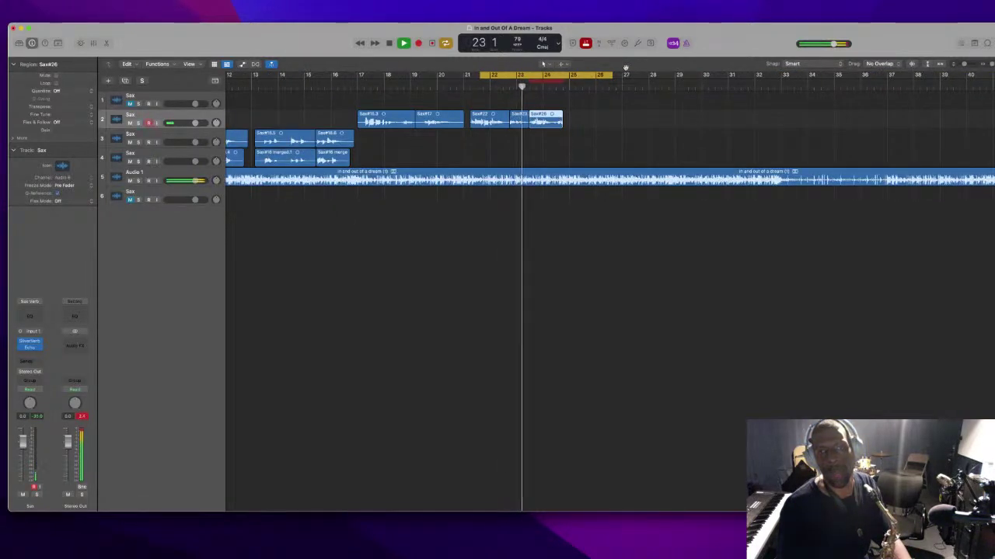
{"action": "left_click_drag", "start_coordinate": [614, 69], "coordinate": [730, 64]}
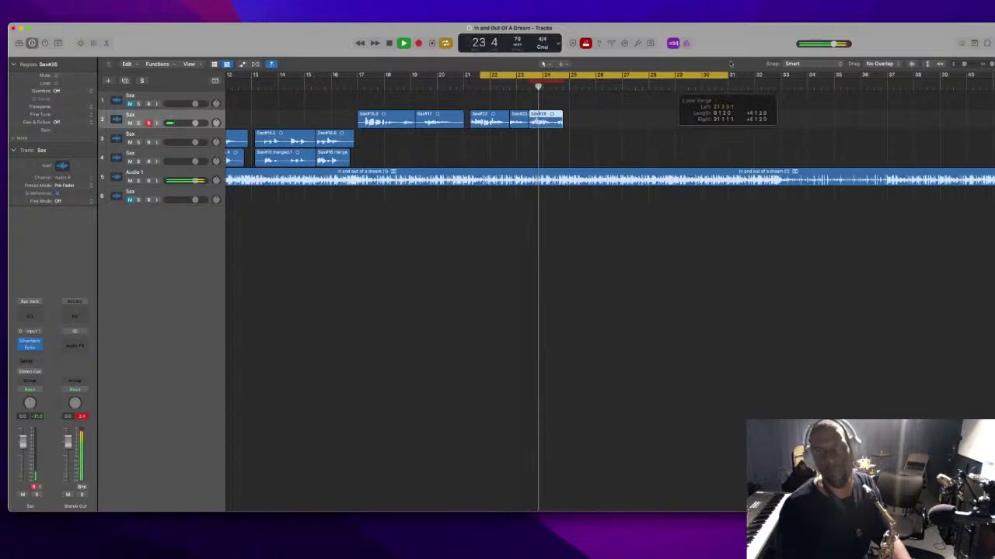
{"action": "left_click_drag", "start_coordinate": [561, 81], "coordinate": [663, 78]}
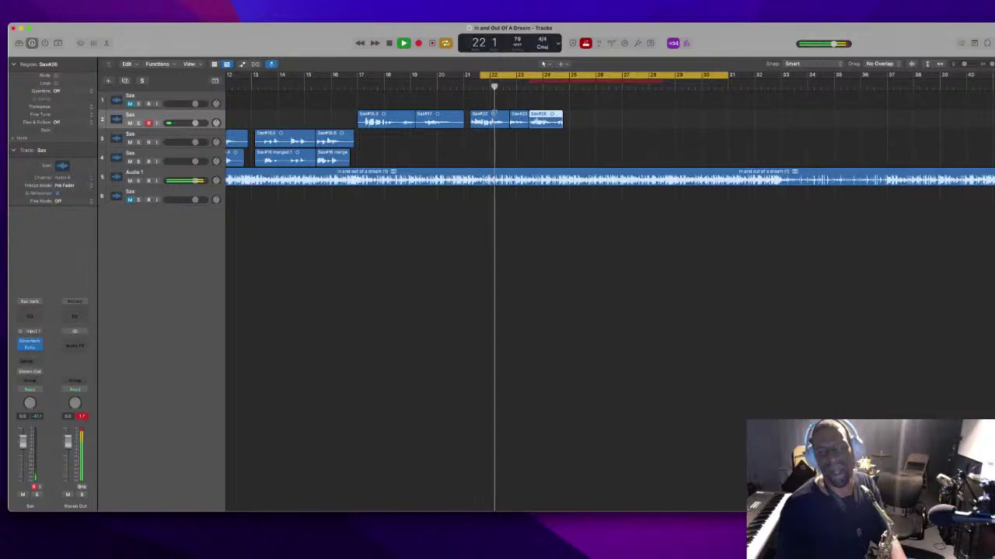
Move the cycle start back to late bar 20 and set the autopunch range from early bar 21 to early bar 25
{"action": "key", "text": "super+Left"}
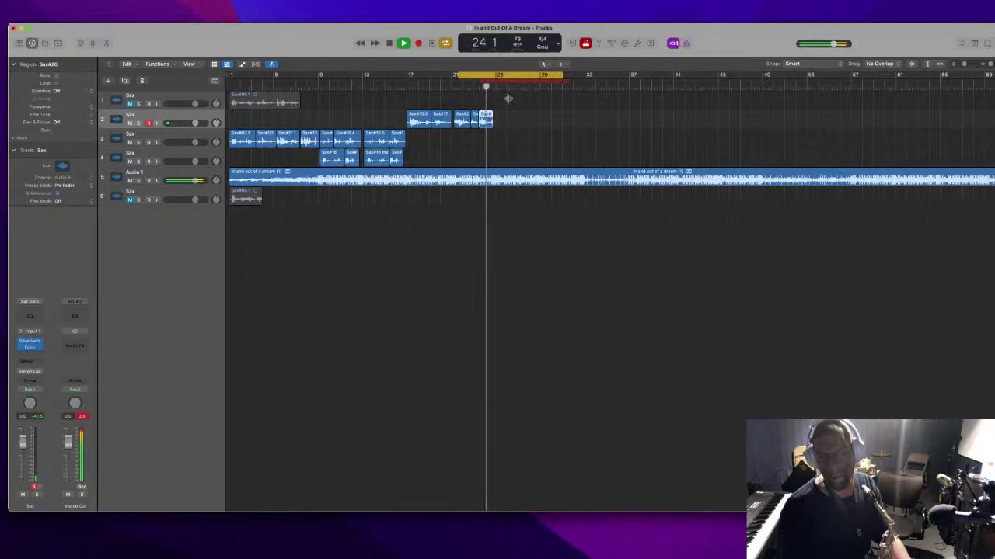
{"action": "left_click", "coordinate": [460, 81]}
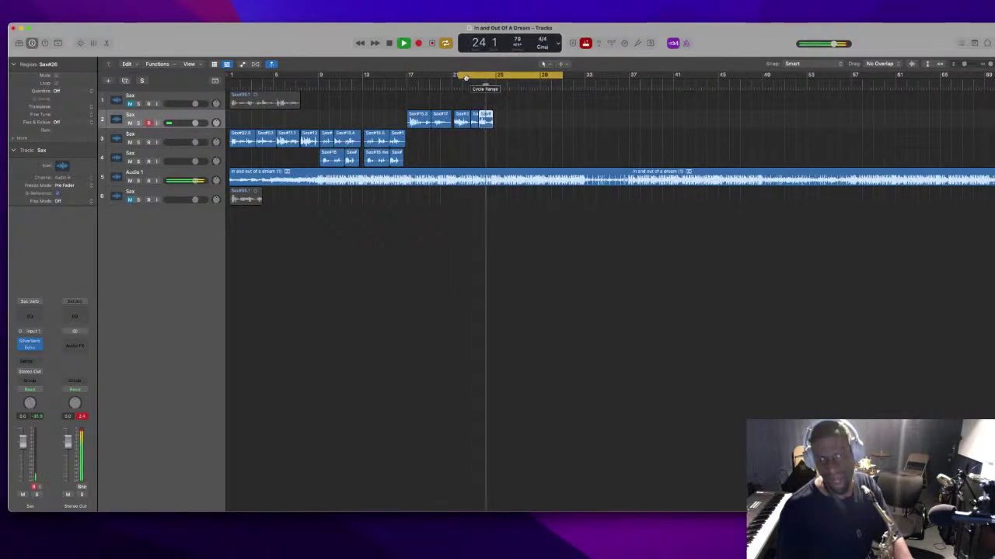
{"action": "left_click_drag", "start_coordinate": [459, 76], "coordinate": [451, 77]}
{"action": "scroll", "coordinate": [489, 90], "scroll_direction": "up", "scroll_amount": 5}
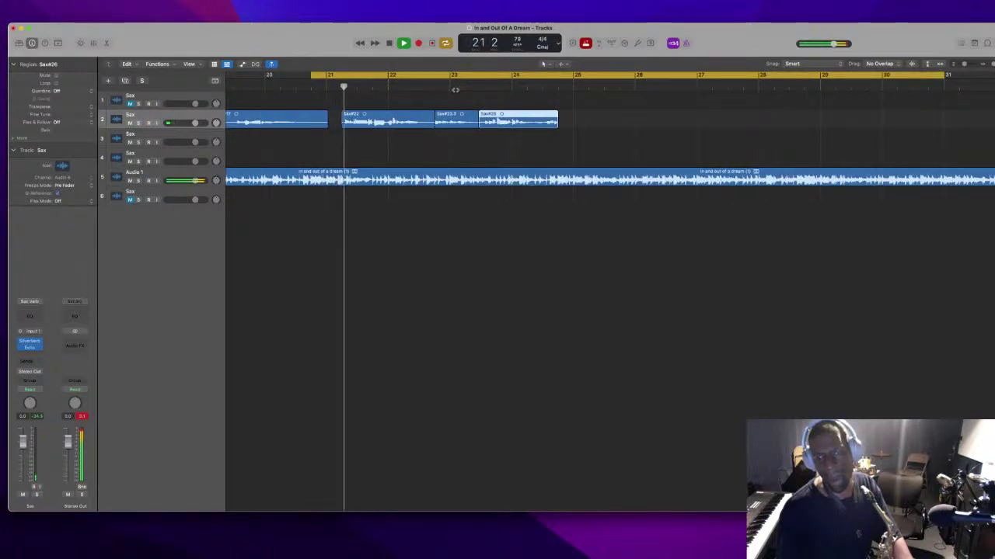
{"action": "key", "text": "space"}
{"action": "key", "text": "space"}
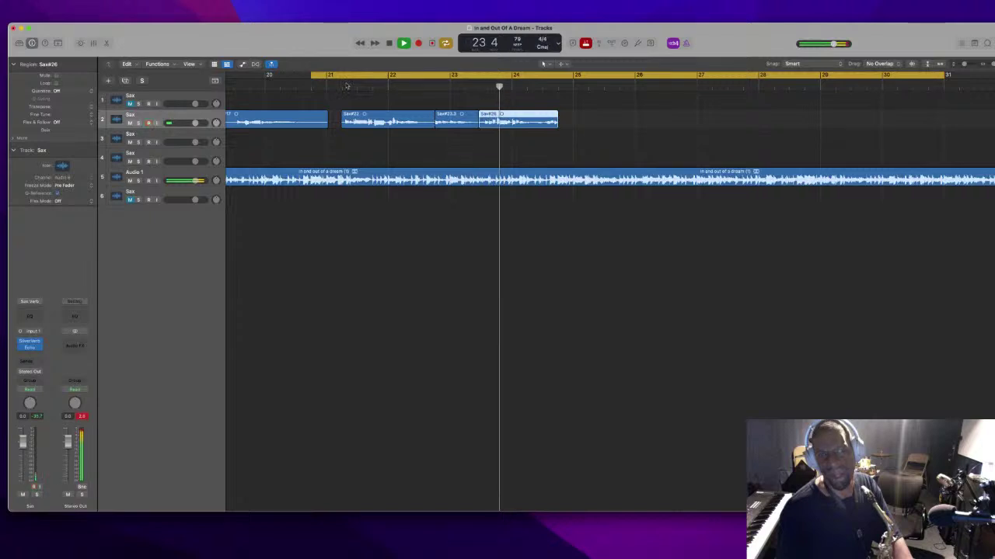
{"action": "left_click_drag", "start_coordinate": [340, 81], "coordinate": [588, 81]}
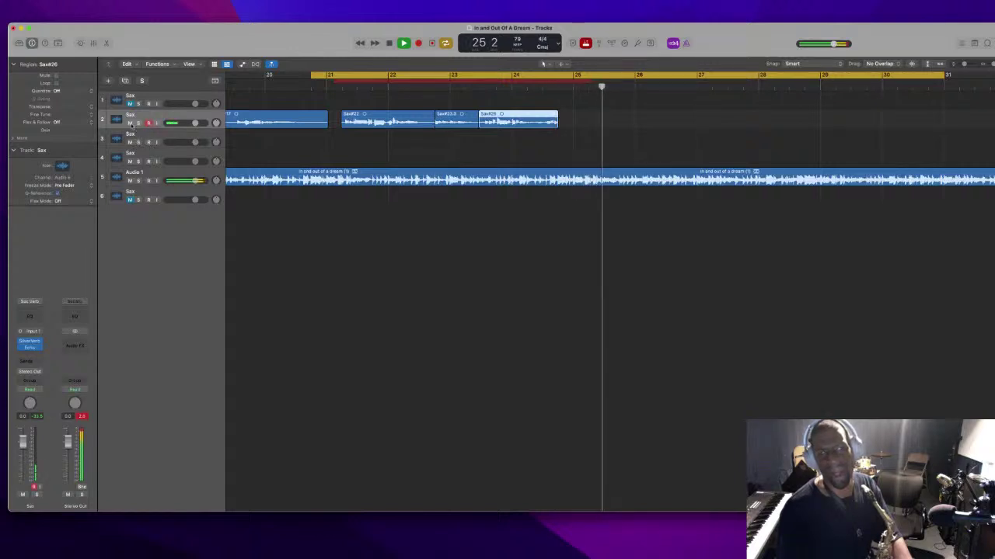
Select sax track 3, record a take on it from the autopunch start in bar 21 to late bar 24, and play it back
{"action": "left_click", "coordinate": [164, 138]}
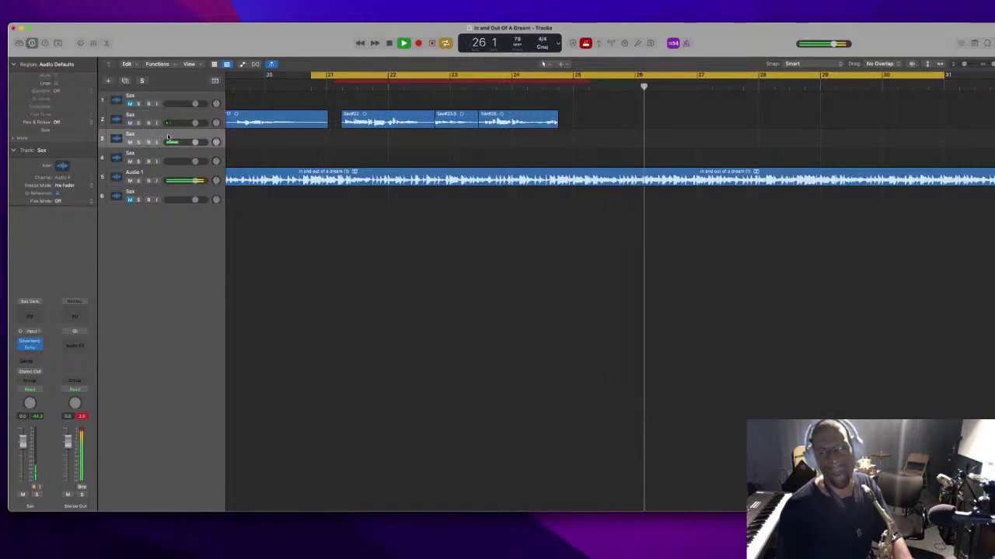
{"action": "left_click", "coordinate": [314, 86]}
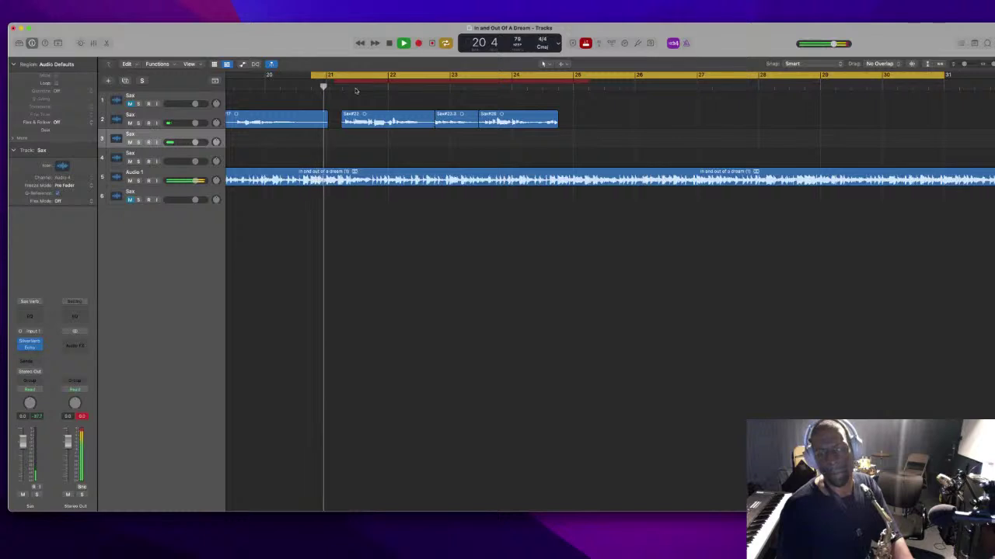
{"action": "key", "text": "space"}
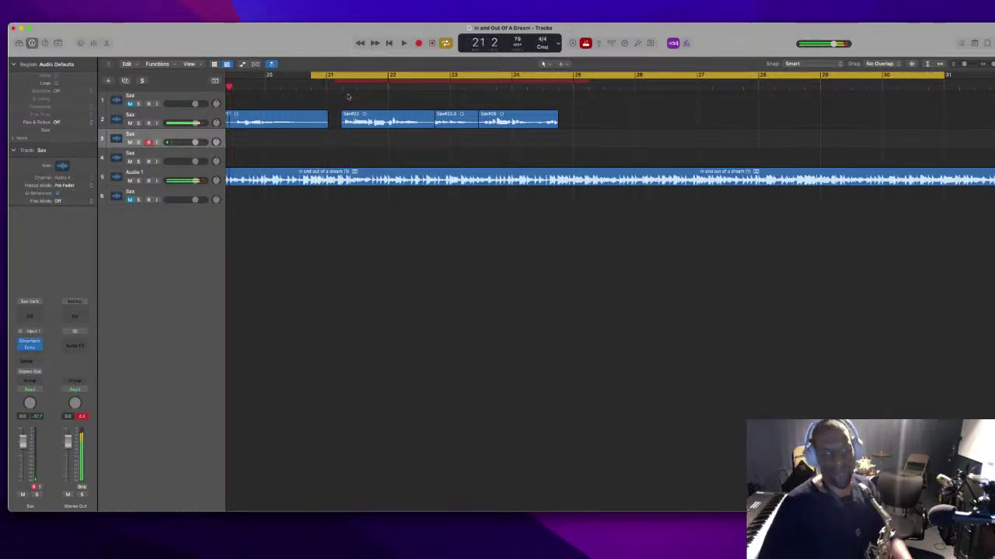
{"action": "key", "text": "r"}
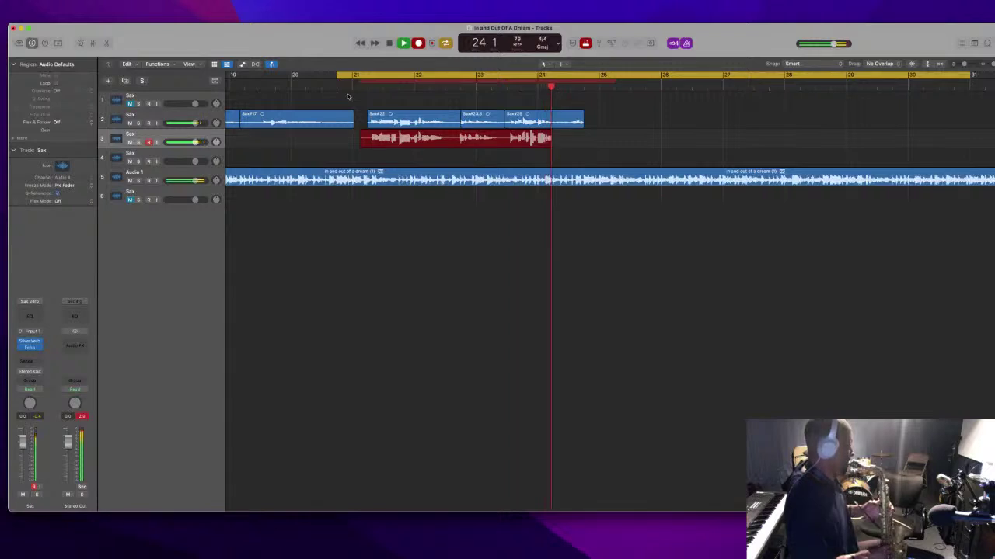
{"action": "key", "text": "space"}
{"action": "key", "text": "space"}
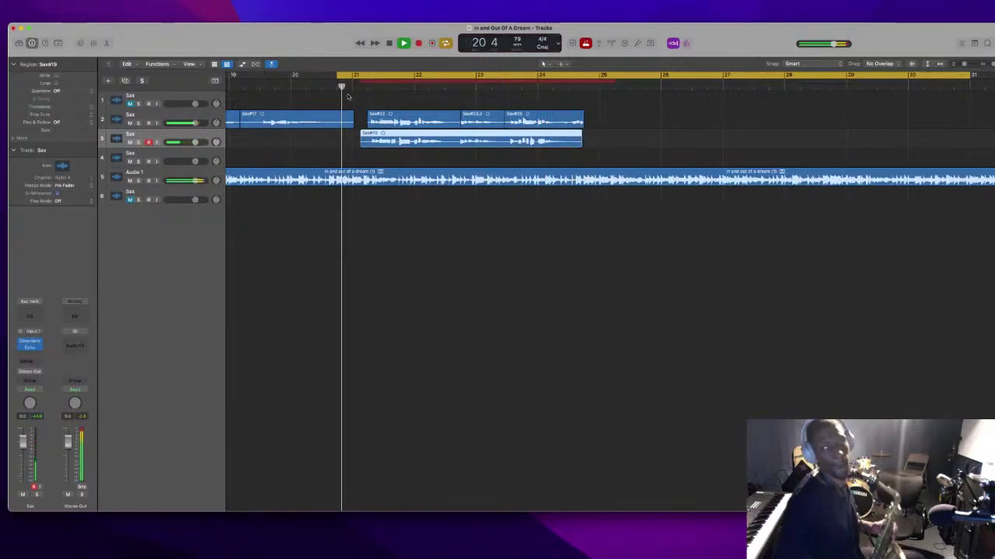
Mute track 2 to hear the new take on track 3 without it, and delete that take
{"action": "left_click", "coordinate": [130, 123]}
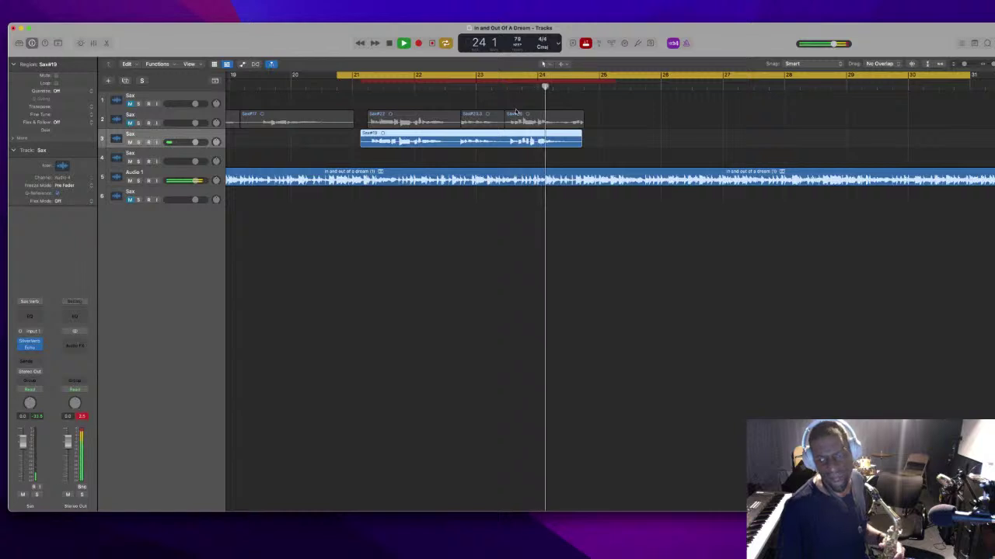
{"action": "key", "text": "Return"}
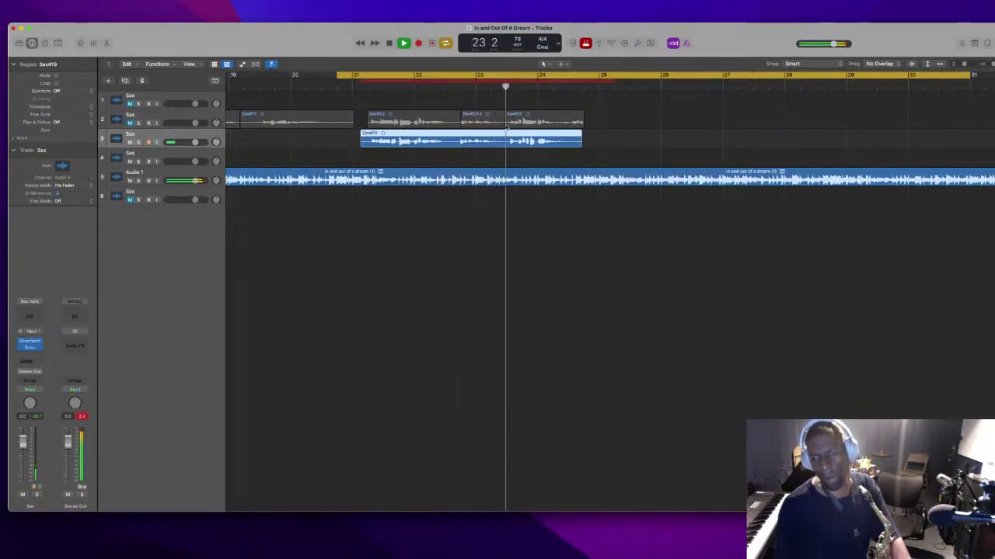
{"action": "key", "text": "space"}
{"action": "key", "text": "space"}
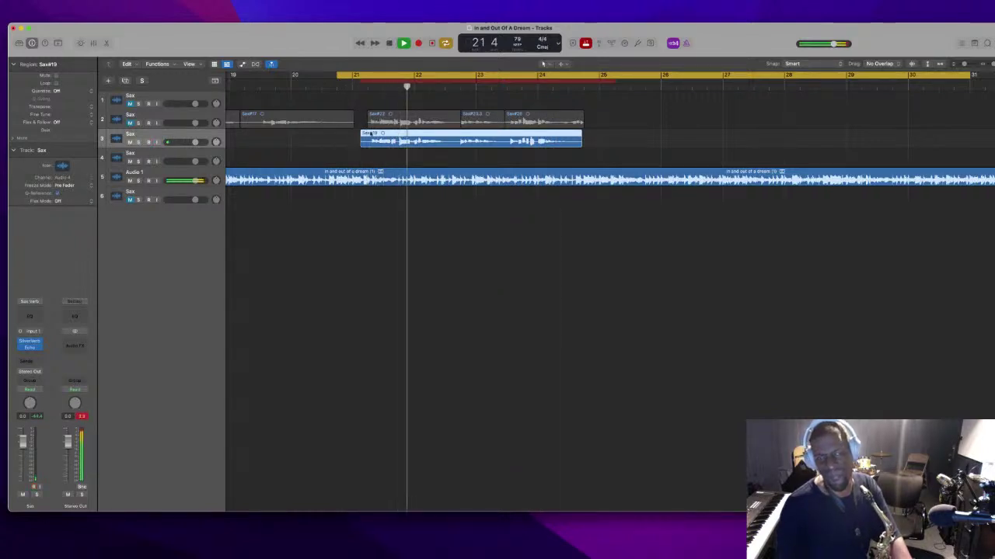
{"action": "key", "text": "Delete"}
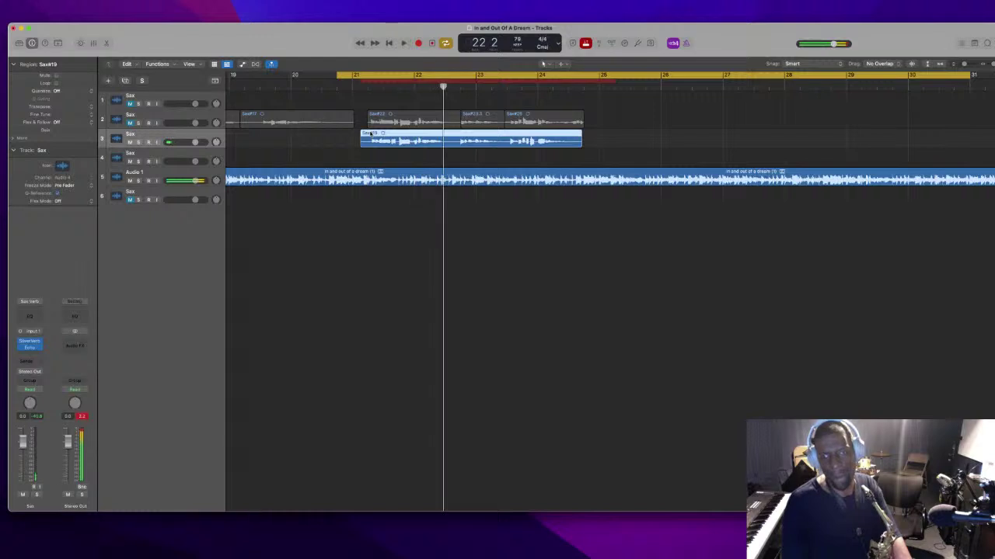
{"action": "key", "text": "Return"}
Record the phrase again on track 3 from the autopunch start in bar 21 to late bar 24, and play it back
{"action": "key", "text": "space"}
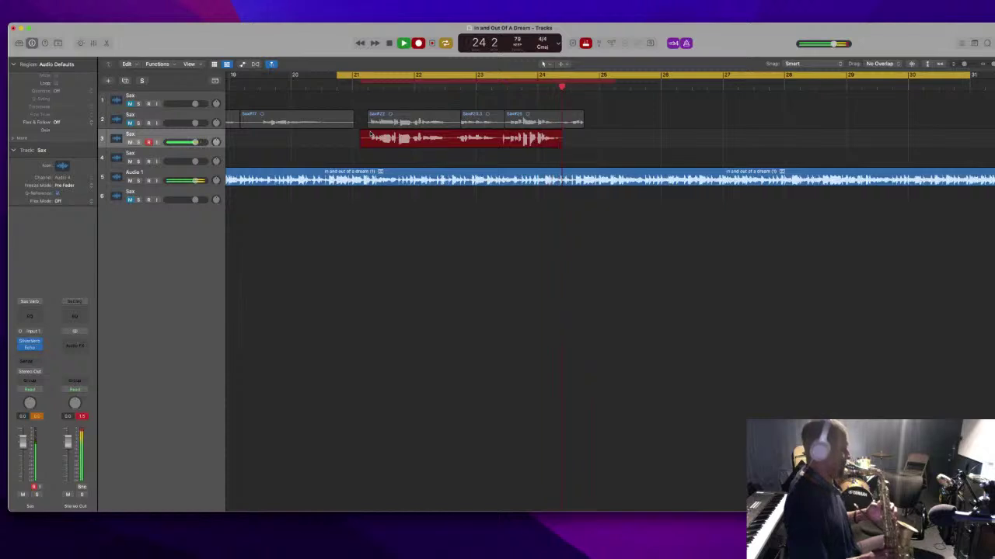
{"action": "key", "text": "space"}
{"action": "key", "text": "space"}
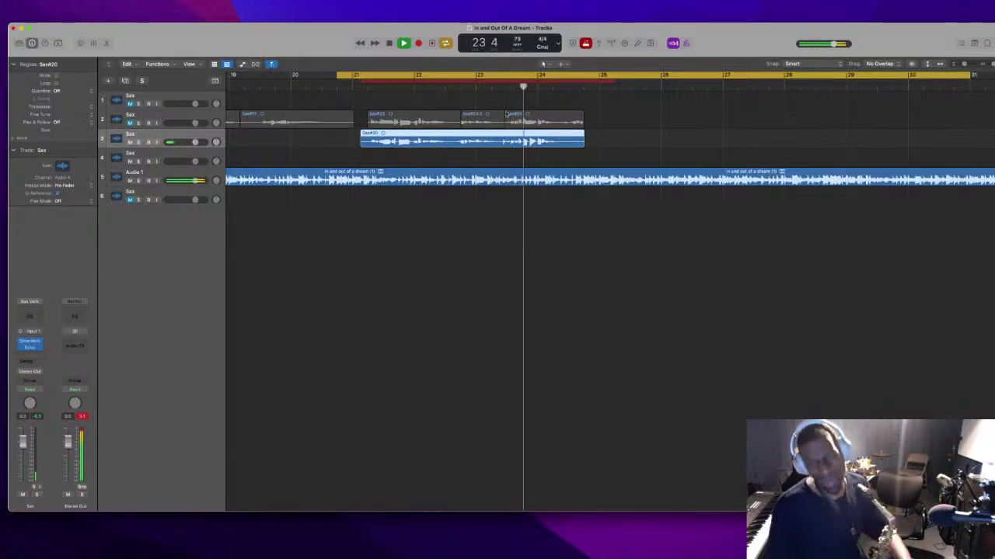
Split the track 3 take in bar 23 with the Scissors tool, delete the part after the cut, and play the remainder
{"action": "key", "text": "t"}
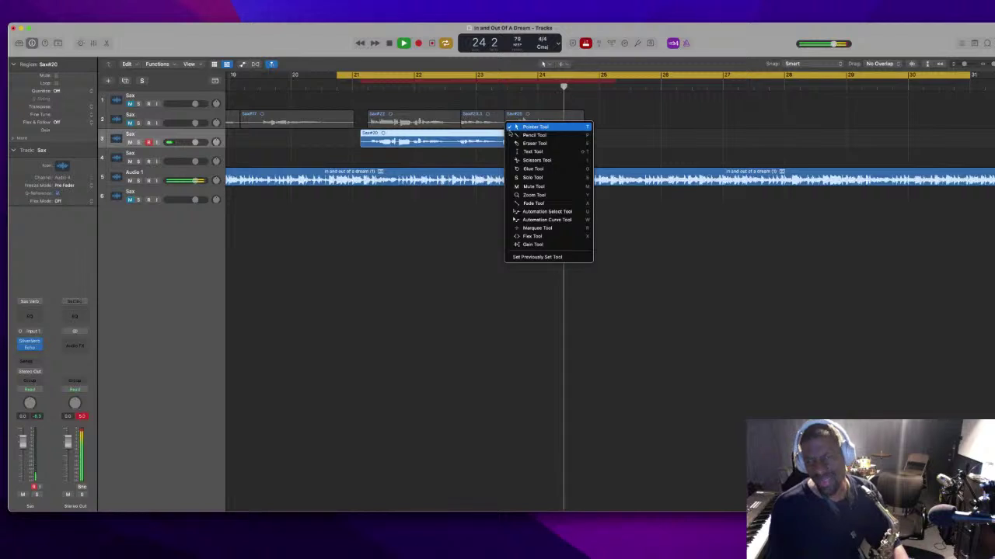
{"action": "left_click", "coordinate": [519, 160]}
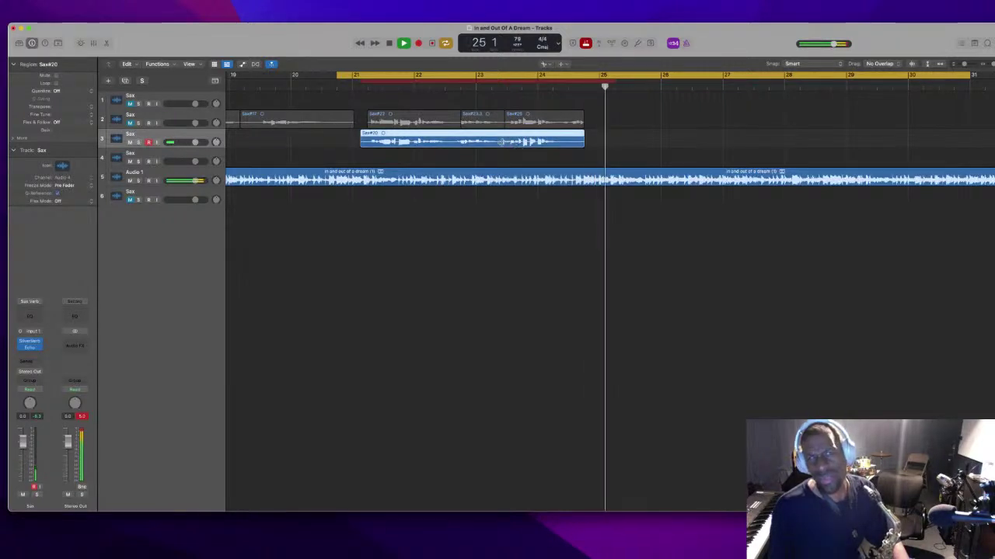
{"action": "left_click", "coordinate": [499, 142]}
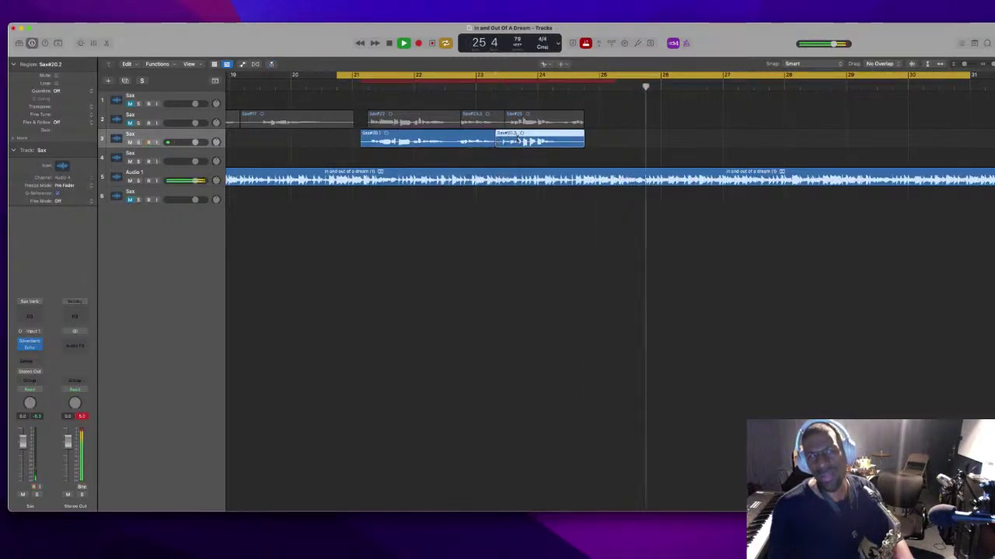
{"action": "key", "text": "space"}
{"action": "key", "text": "Delete"}
{"action": "key", "text": "space"}
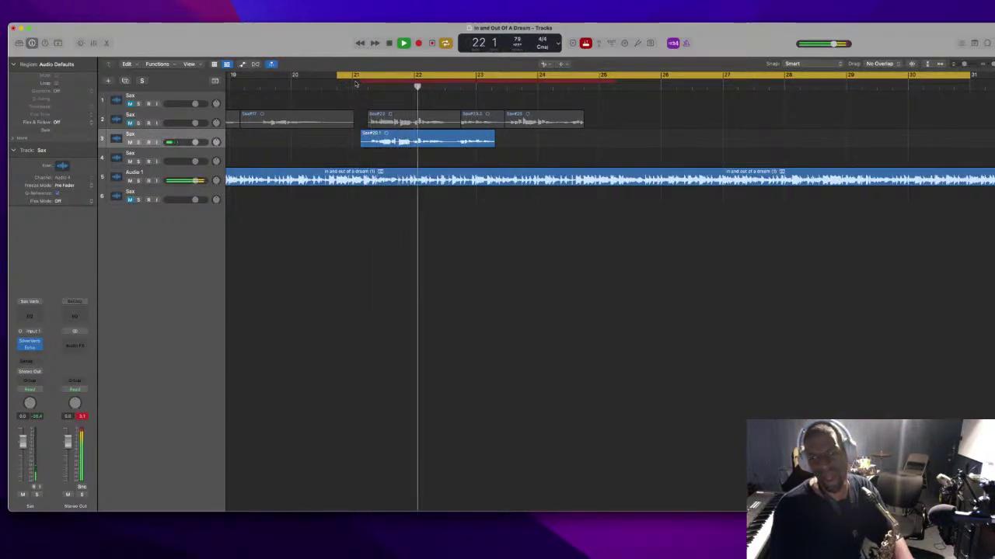
Set the cycle from bar 23 into bar 27 and the autopunch range from 23 2 2 1 to 27 3 1 1
{"action": "left_click_drag", "start_coordinate": [362, 81], "coordinate": [499, 81]}
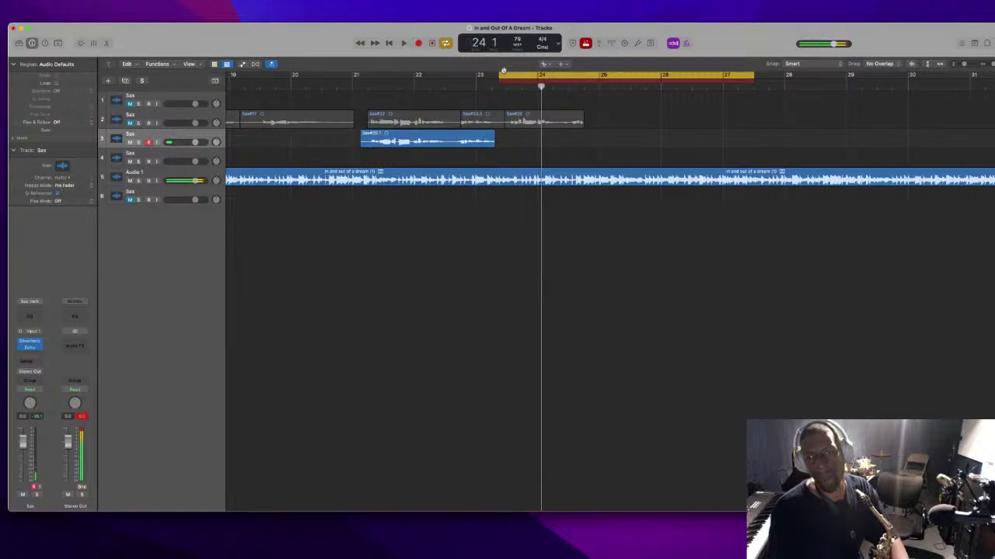
{"action": "left_click_drag", "start_coordinate": [501, 70], "coordinate": [476, 70]}
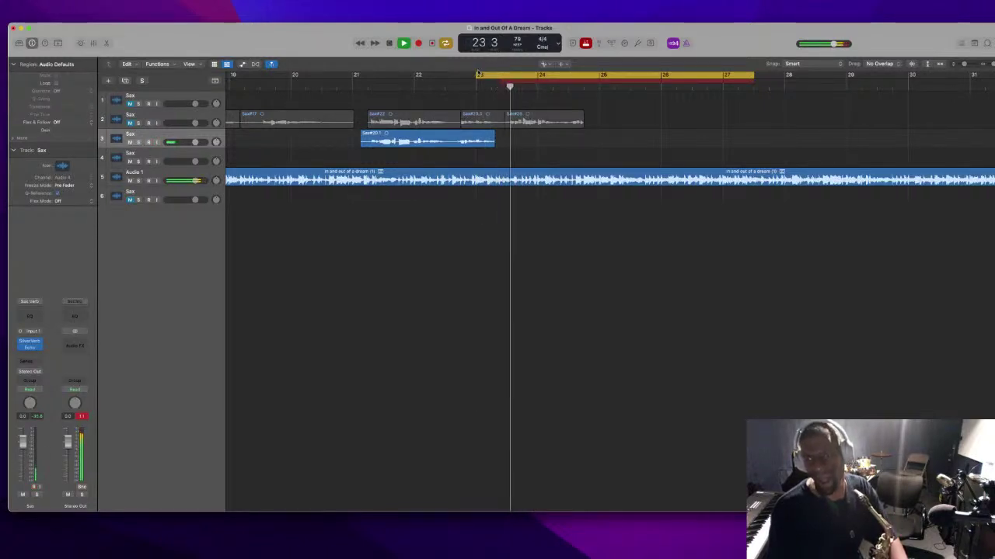
{"action": "key", "text": "space"}
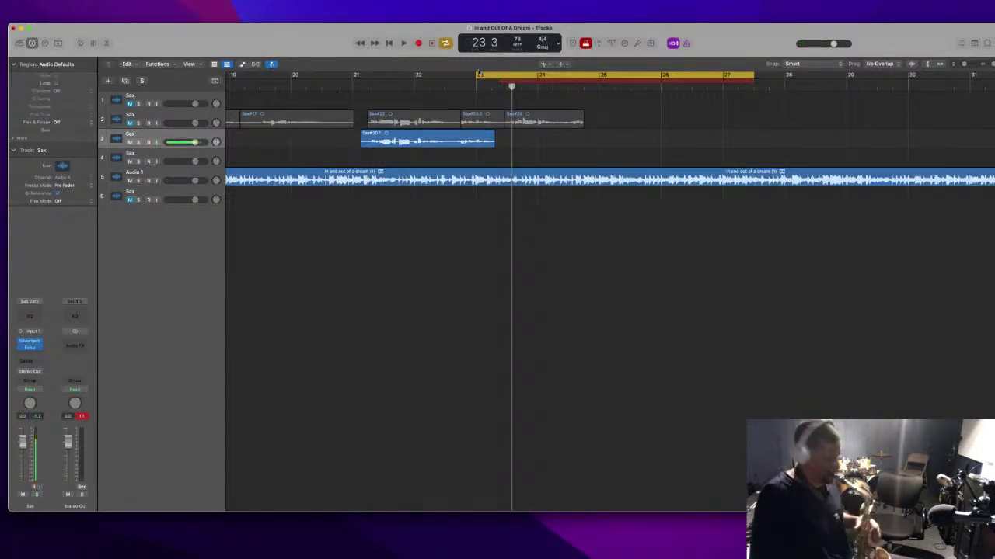
{"action": "key", "text": "space"}
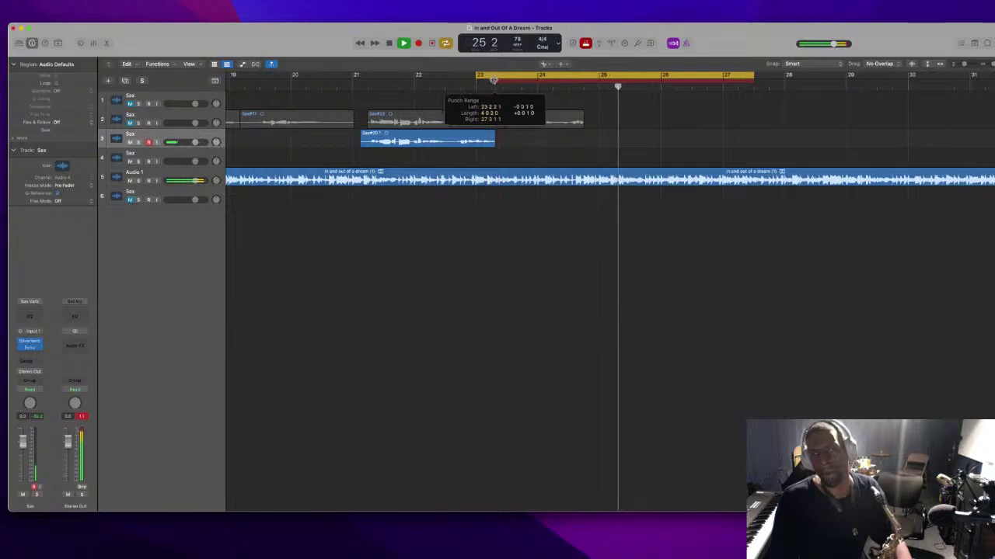
{"action": "left_click", "coordinate": [495, 82]}
Record a replacement ending on track 3 from the autopunch start in bar 23 to late bar 24, and play it back
{"action": "key", "text": "r"}
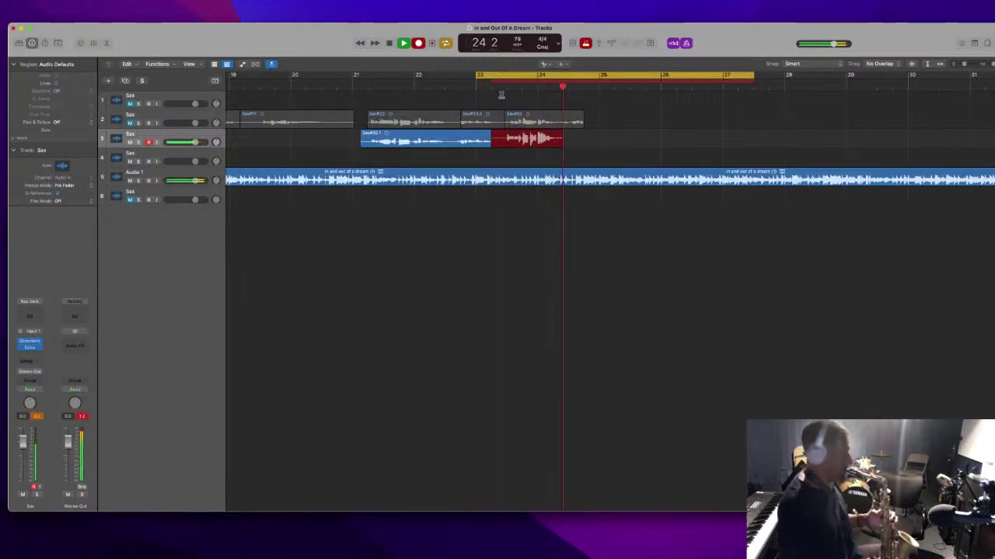
{"action": "key", "text": "space"}
{"action": "key", "text": "space"}
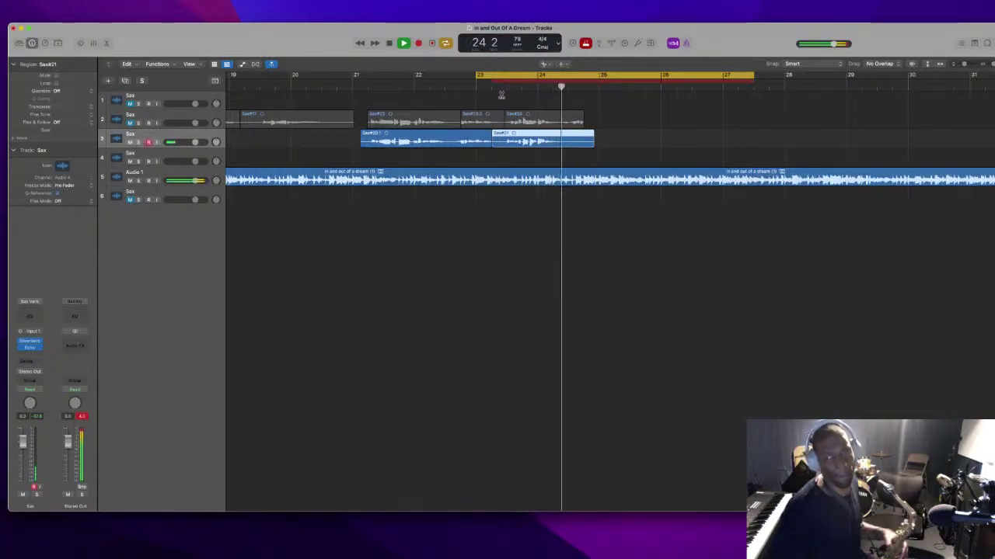
{"action": "key", "text": "space"}
{"action": "key", "text": "space"}
Switch back to the Pointer tool and play the joined track 3 phrase from bar 21
{"action": "key", "text": "super+Left"}
{"action": "key", "text": "super+Left"}
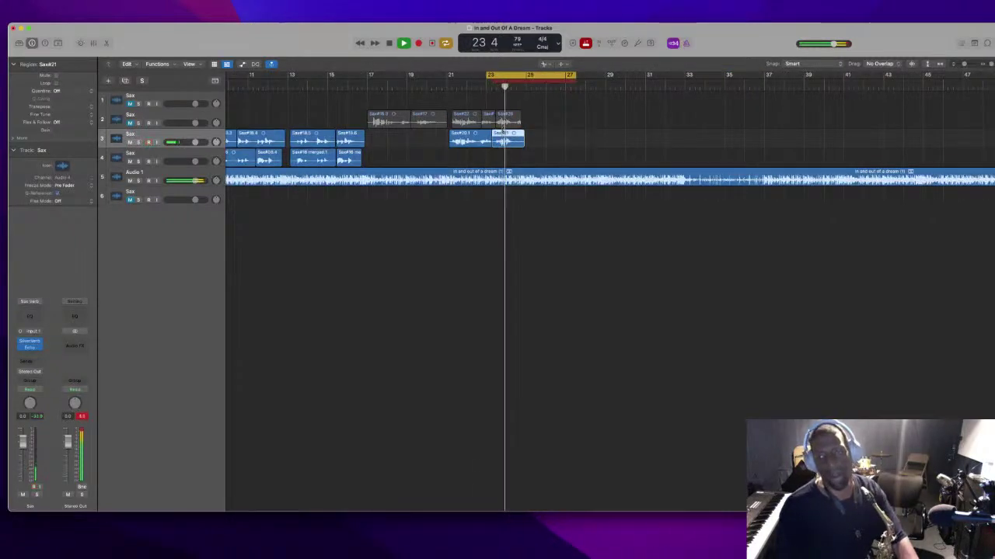
{"action": "key", "text": "t"}
{"action": "left_click", "coordinate": [528, 128]}
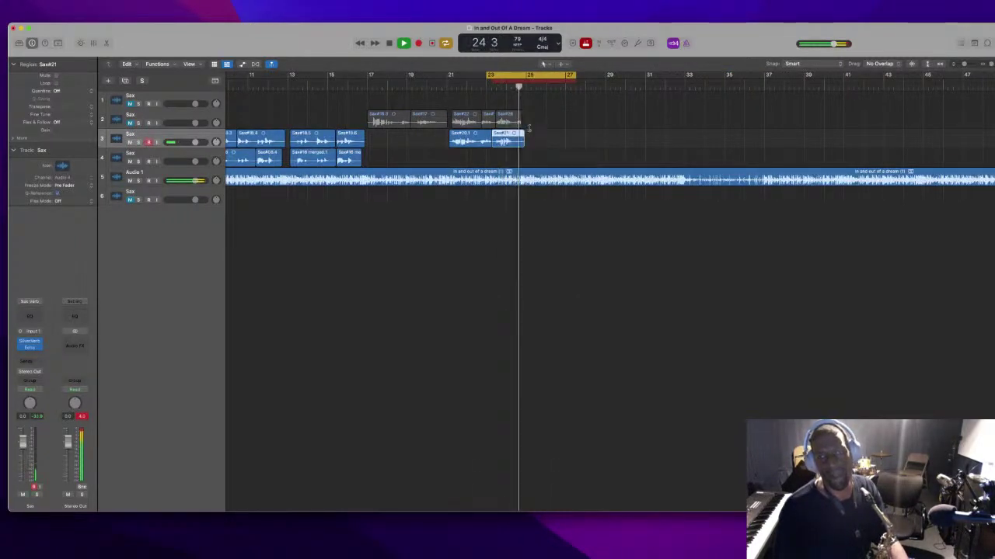
{"action": "left_click", "coordinate": [456, 88]}
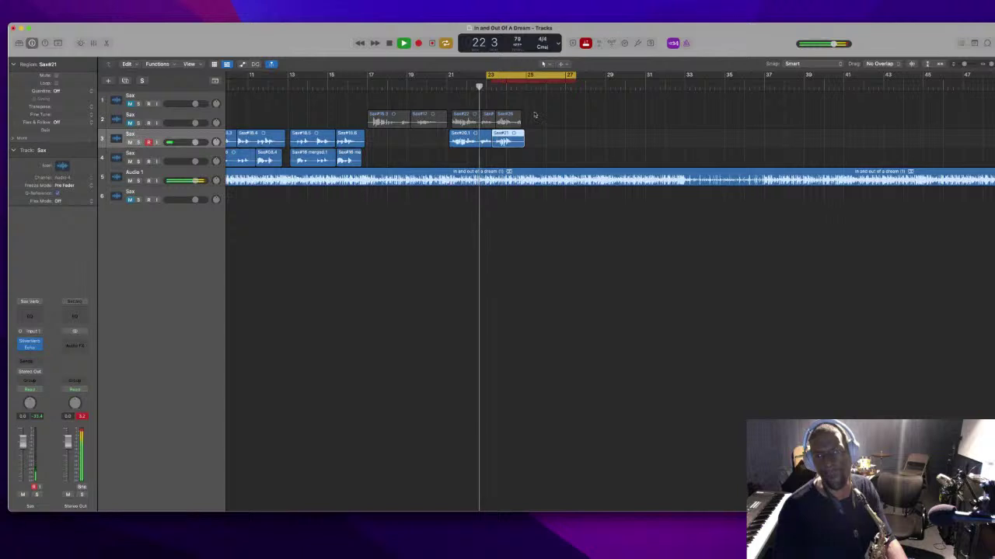
Try to delete the three older sax regions in bars 21 to 24 on track 2 during playback
{"action": "left_click", "coordinate": [483, 117], "text": "shift"}
{"action": "left_click", "coordinate": [465, 116], "text": "shift"}
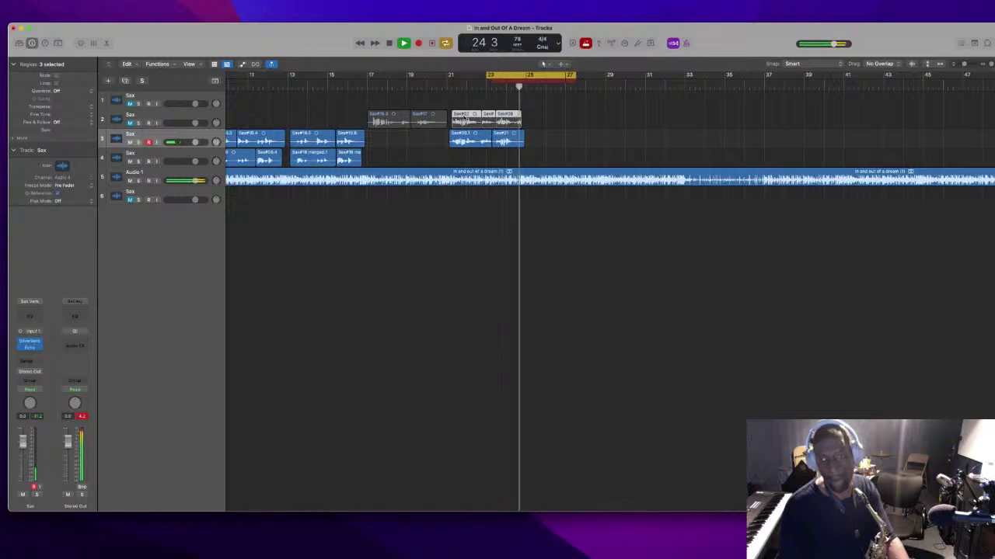
{"action": "key", "text": "Return"}
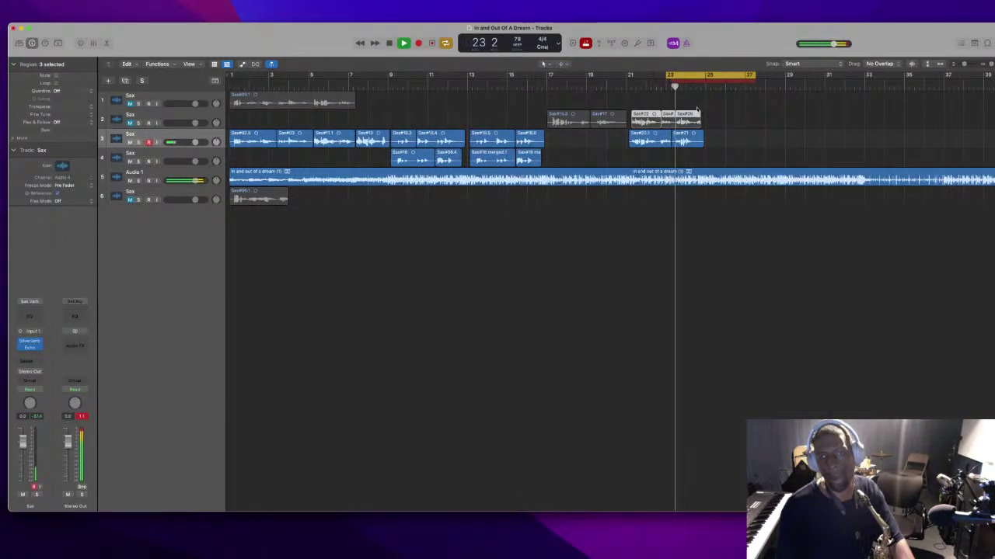
{"action": "left_click", "coordinate": [698, 116]}
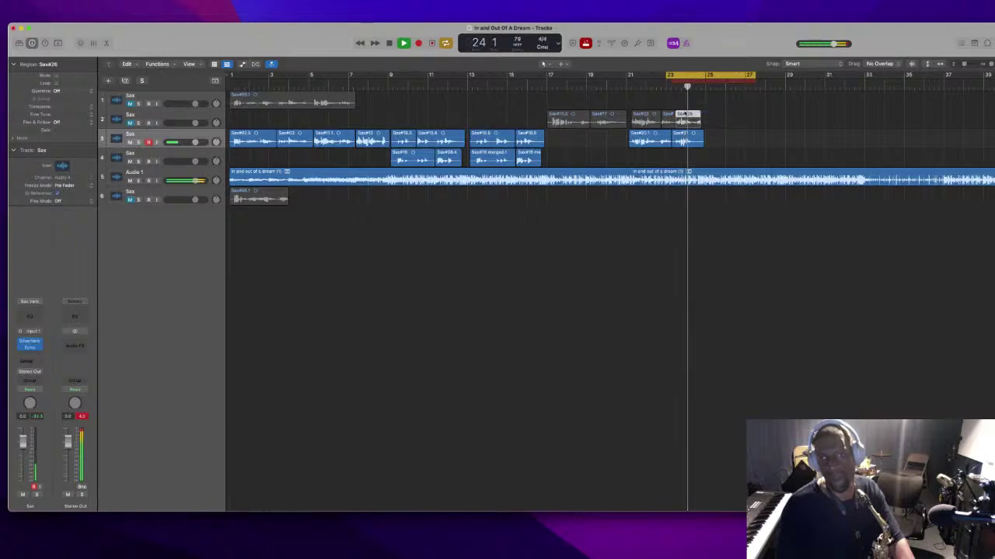
{"action": "left_click_drag", "start_coordinate": [704, 113], "coordinate": [645, 116]}
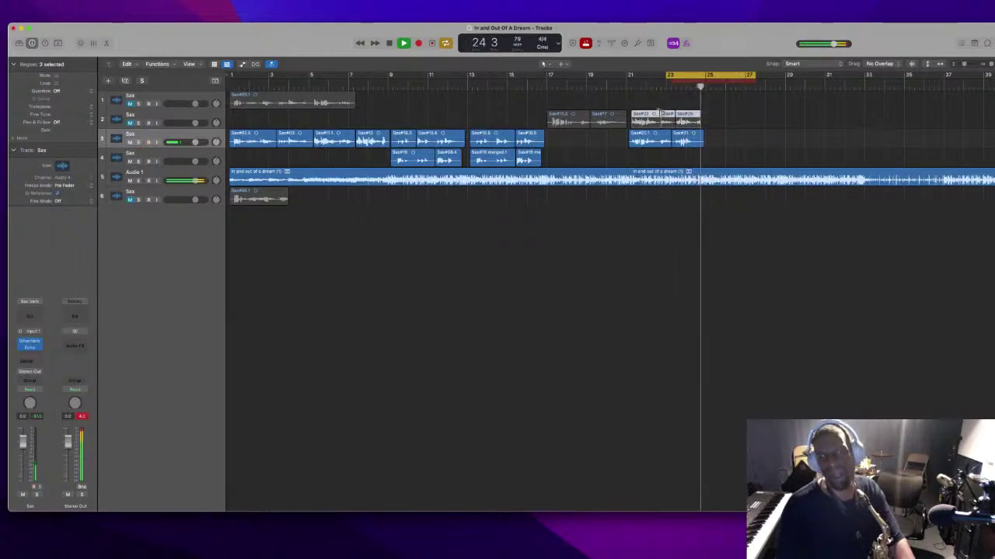
{"action": "key", "text": "BackSpace"}
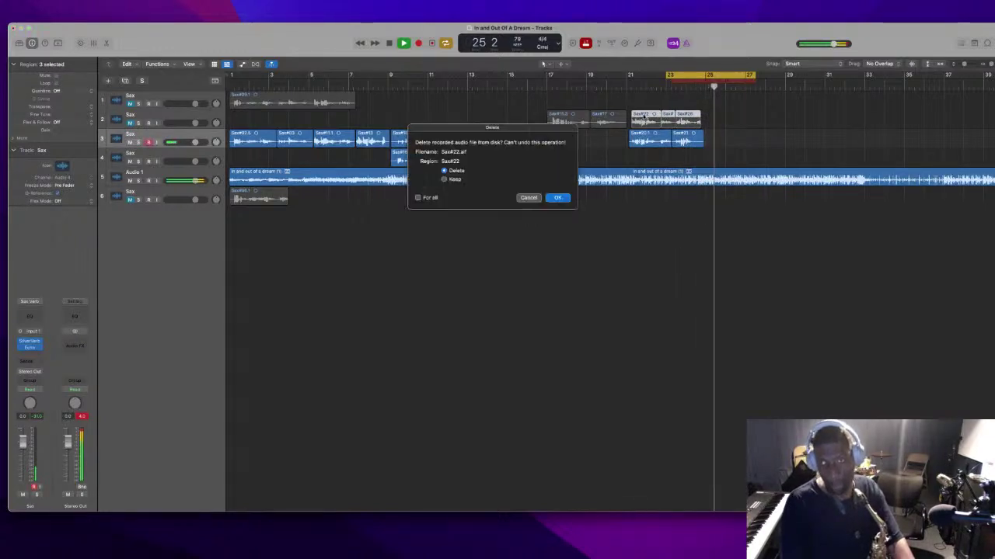
{"action": "key", "text": "Return"}
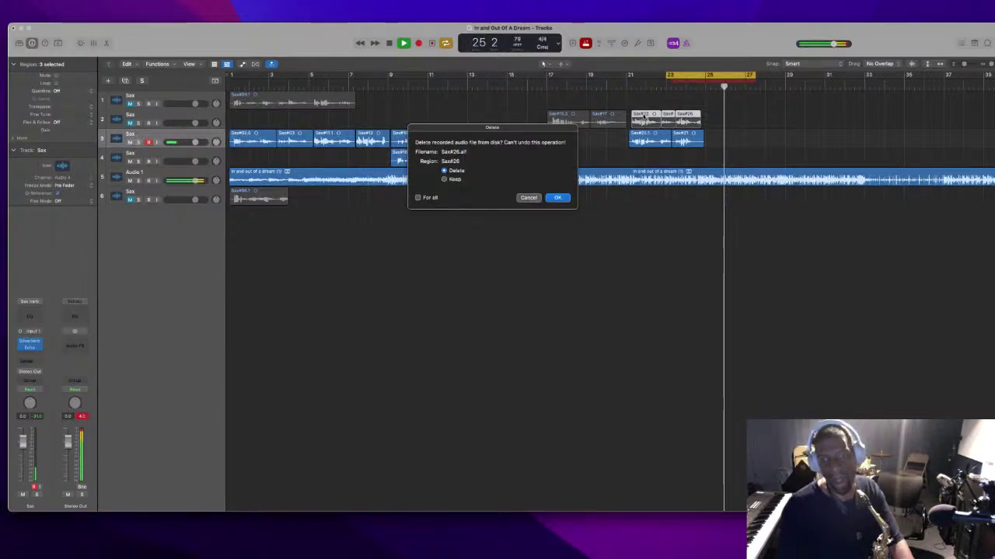
{"action": "key", "text": "Return"}
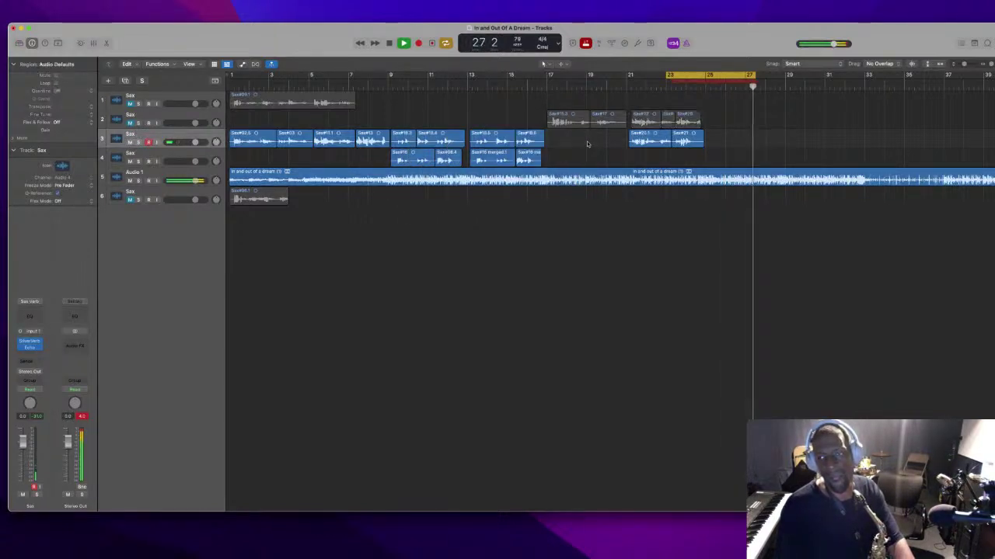
{"action": "key", "text": "space"}
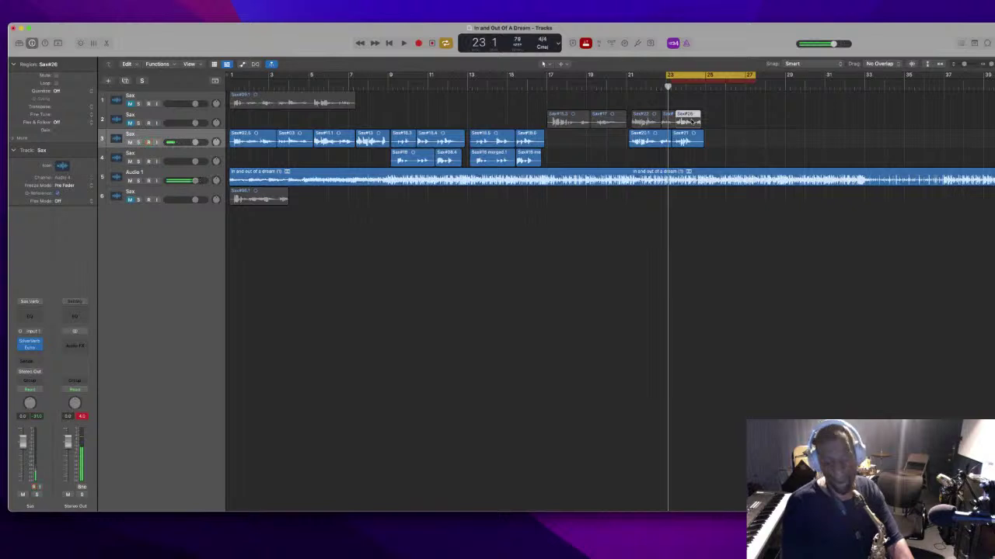
With playback stopped, delete the three sax regions in bars 21 to 24 on track 2 along with their recorded audio files
{"action": "key", "text": "Delete"}
{"action": "key", "text": "Return"}
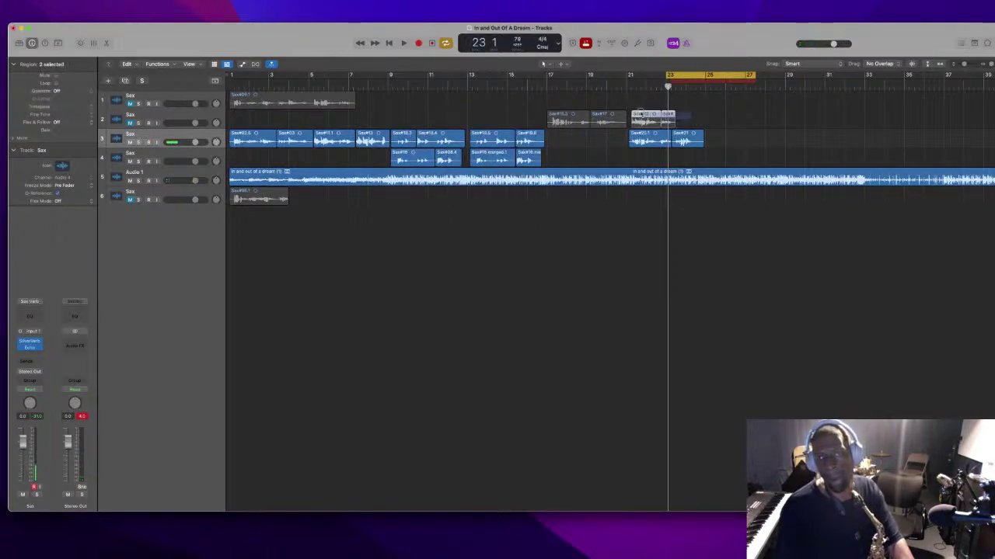
{"action": "key", "text": "Delete"}
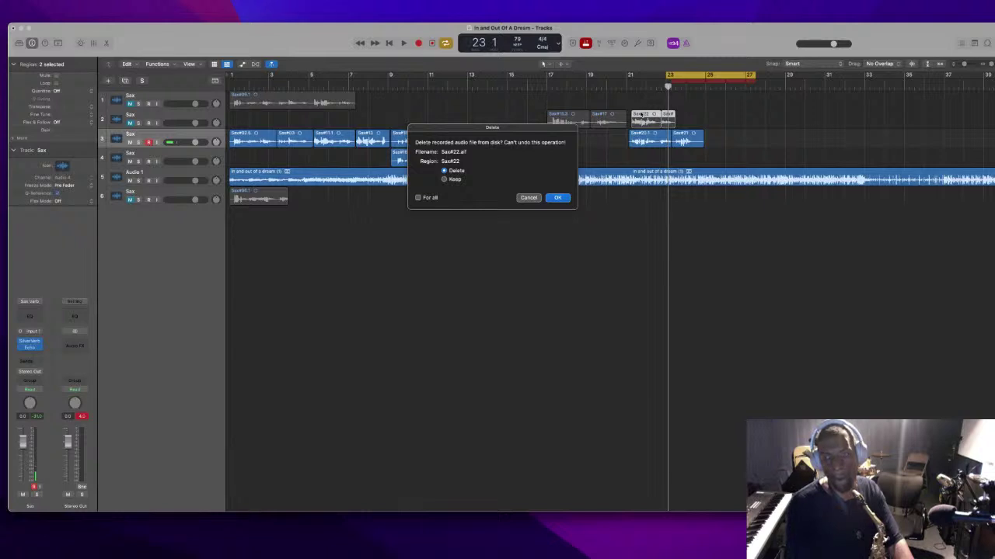
{"action": "key", "text": "Return"}
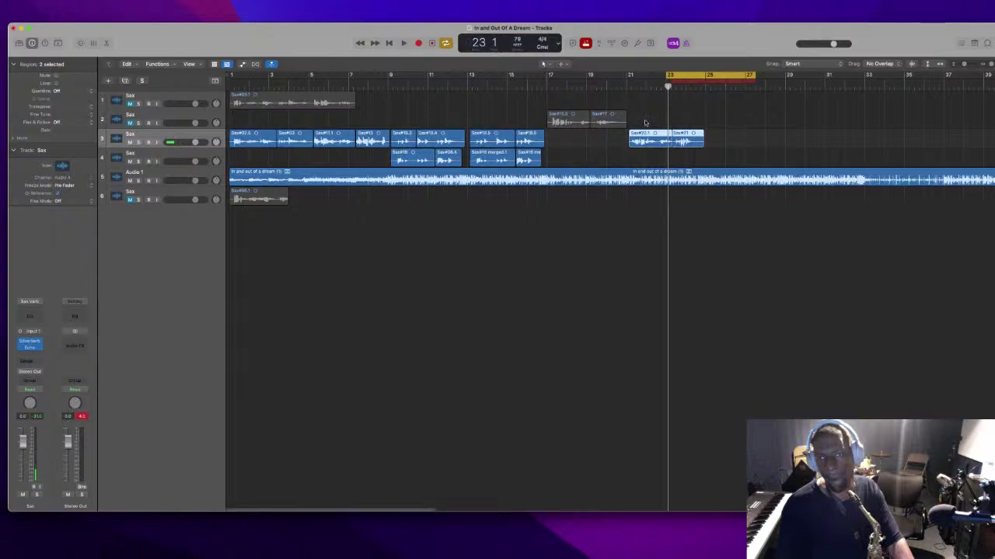
Move the two regions in bars 21 to 24 from track 3 up to track 2, keeping their timing
{"action": "key", "text": "z"}
{"action": "scroll", "coordinate": [512, 134], "scroll_direction": "left", "scroll_amount": 5}
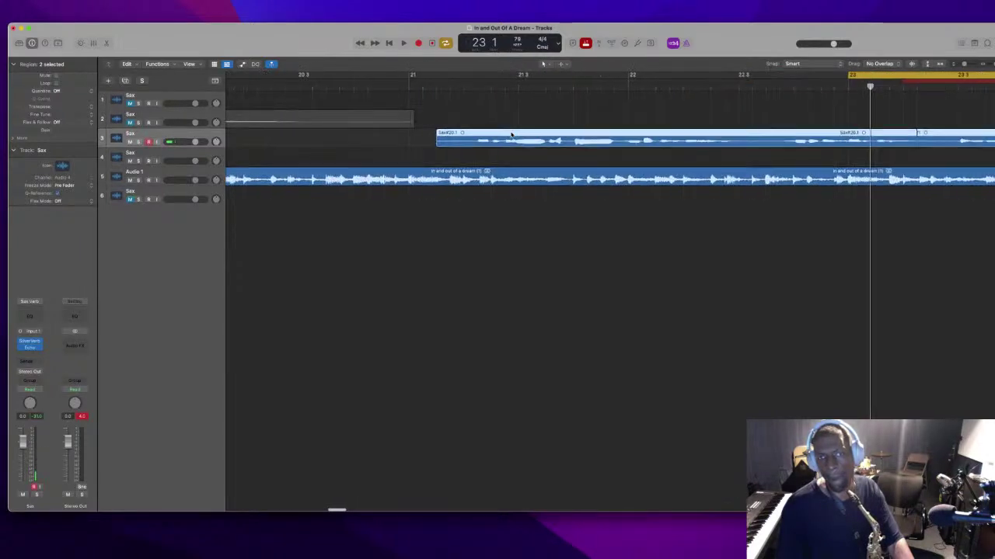
{"action": "left_click_drag", "start_coordinate": [532, 134], "coordinate": [531, 115]}
{"action": "key", "text": "space"}
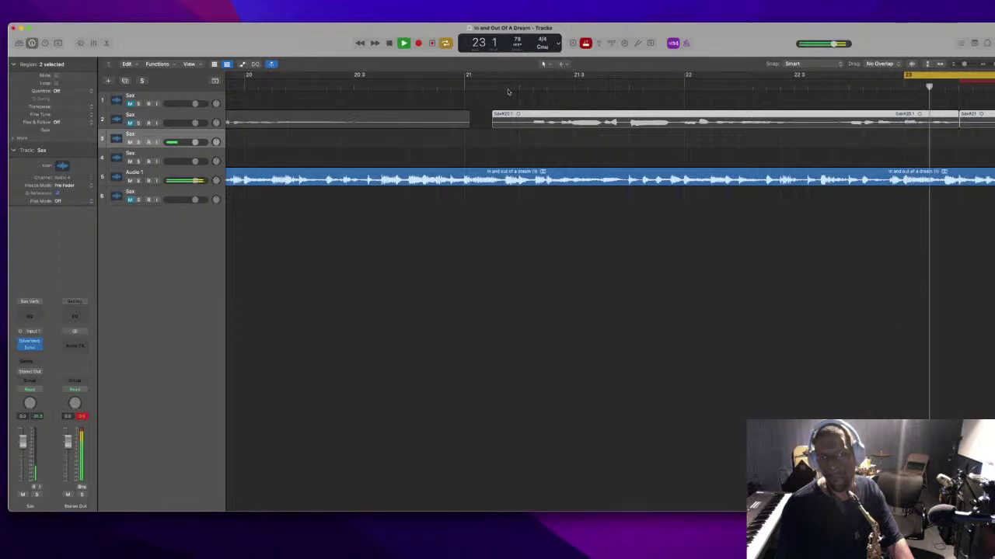
Unmute track 2 and play back the phrase moved onto it
{"action": "key", "text": "space"}
{"action": "scroll", "coordinate": [363, 94], "scroll_direction": "left", "scroll_amount": 2}
{"action": "key", "text": "space"}
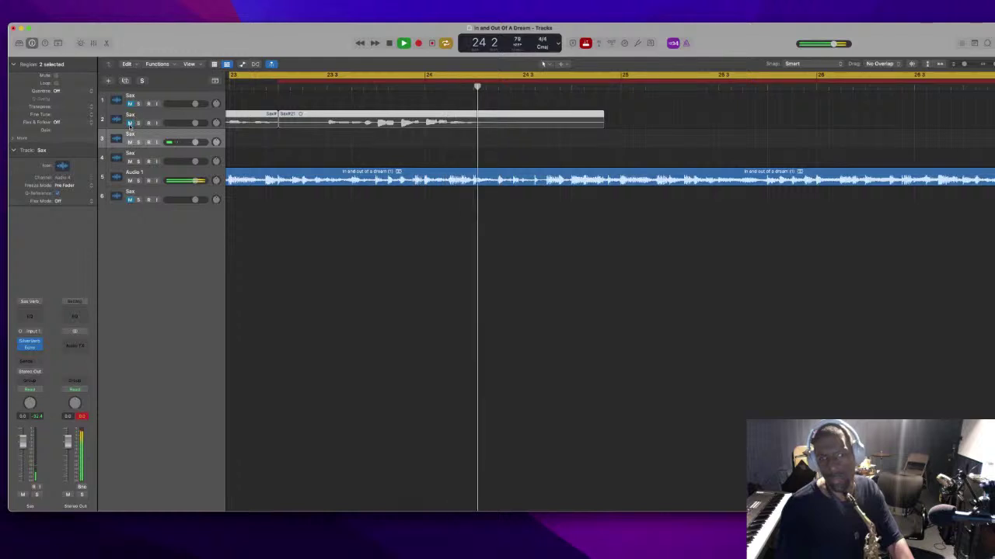
{"action": "left_click", "coordinate": [382, 116]}
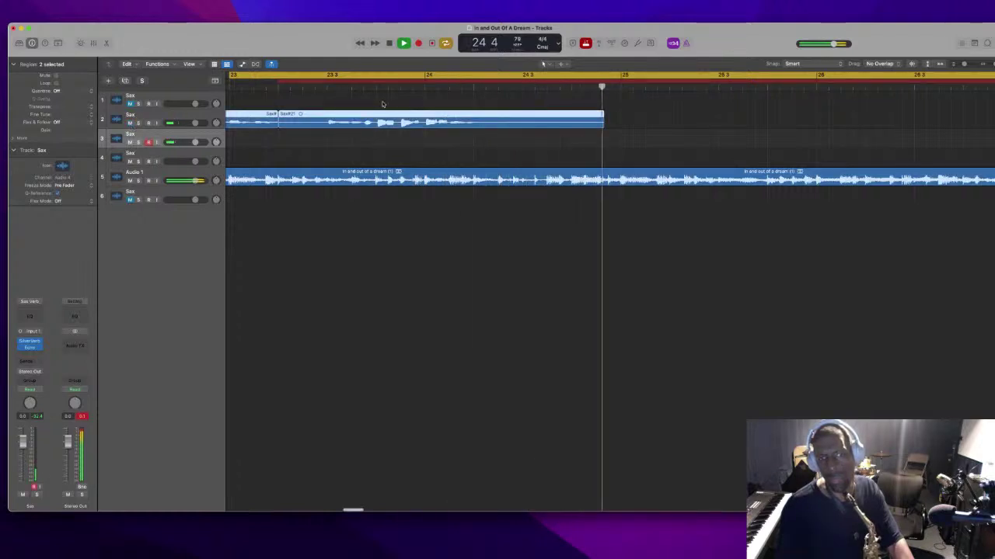
{"action": "key", "text": "super+Left"}
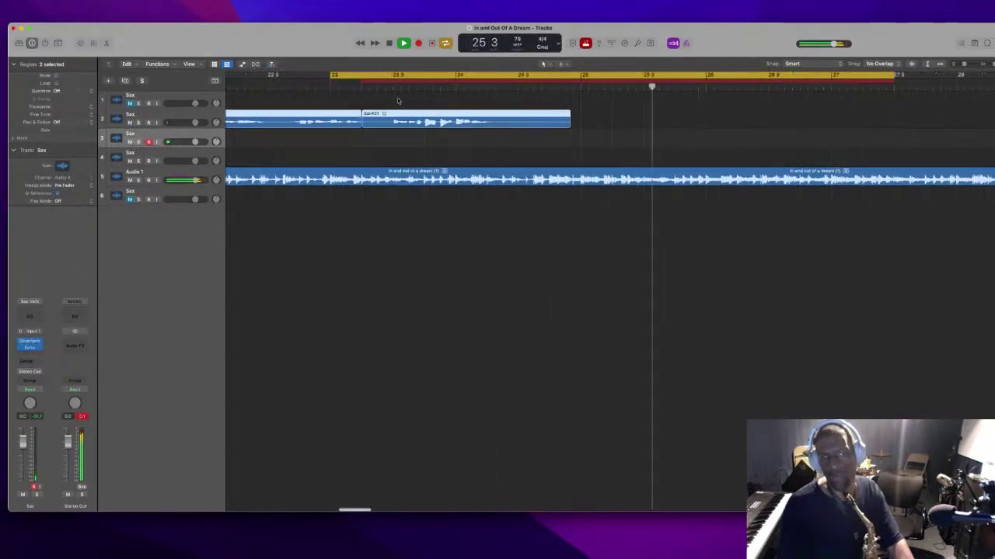
Move the four sax regions in bars 1 to 8 from track 3 up to track 2, keeping their timing
{"action": "key", "text": "Return"}
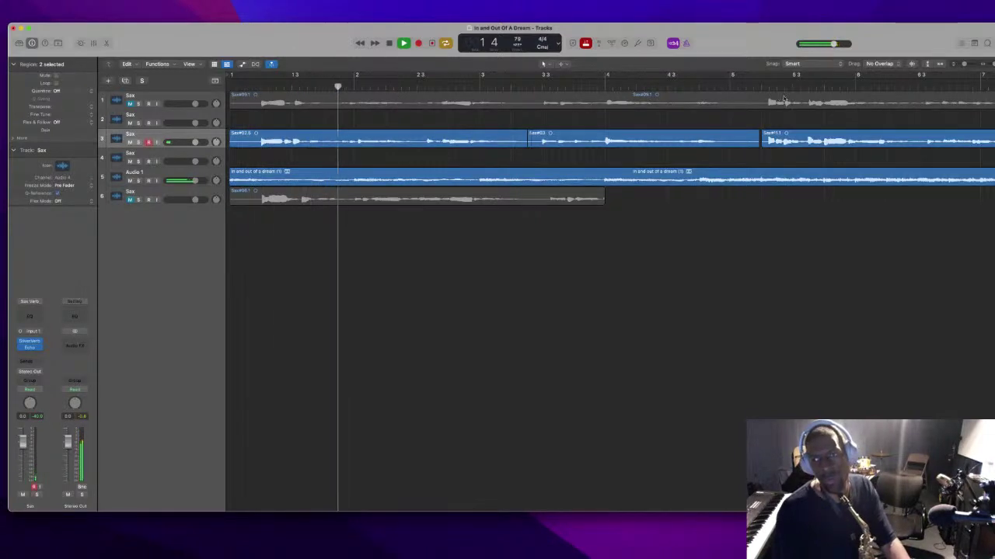
{"action": "left_click", "coordinate": [765, 94]}
{"action": "scroll", "coordinate": [769, 98], "scroll_direction": "right", "scroll_amount": 3}
{"action": "right_click", "coordinate": [769, 99]}
{"action": "key", "text": "Escape"}
{"action": "scroll", "coordinate": [767, 108], "scroll_direction": "down", "scroll_amount": 5}
{"action": "scroll", "coordinate": [767, 108], "scroll_direction": "down", "scroll_amount": 2}
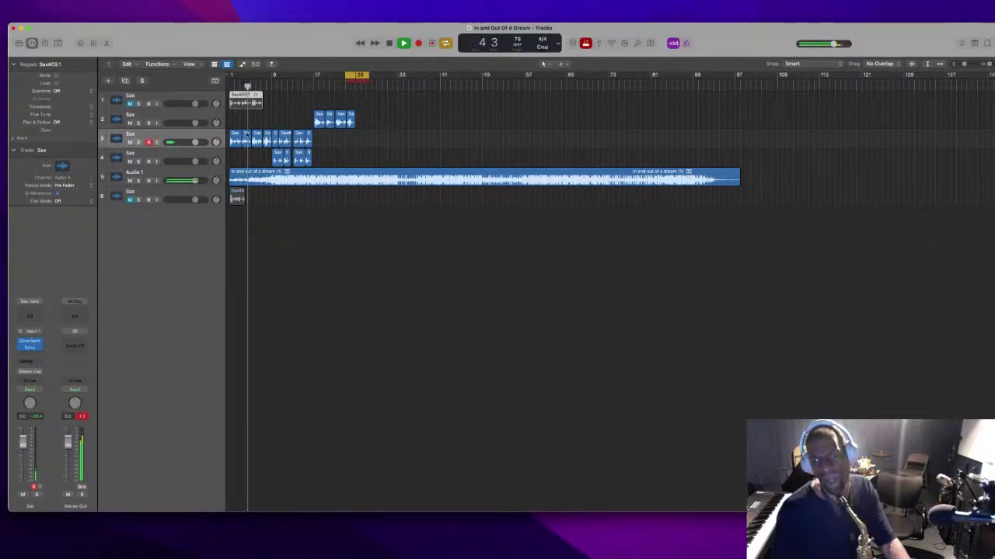
{"action": "key", "text": "ctrl+r"}
{"action": "left_click", "coordinate": [257, 137]}
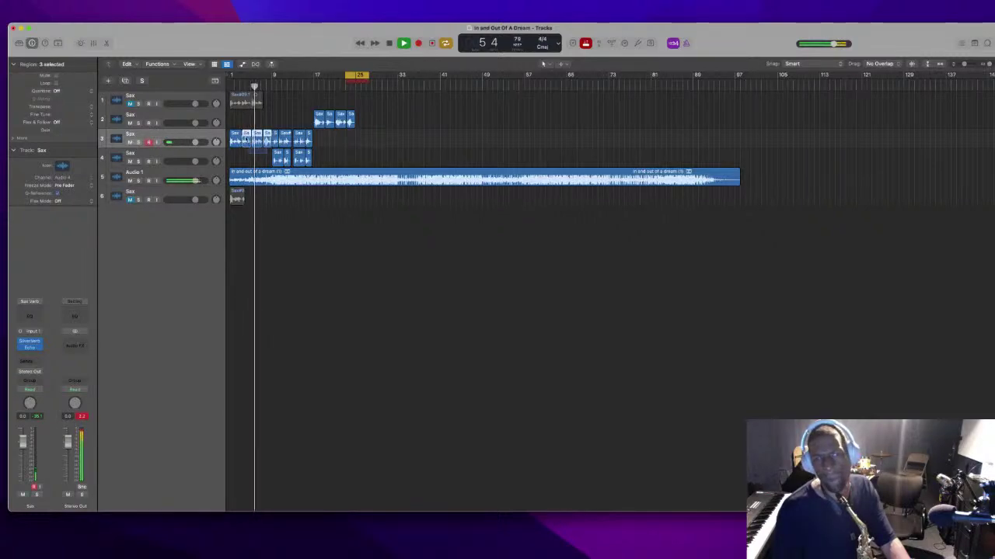
{"action": "key", "text": "super+Right"}
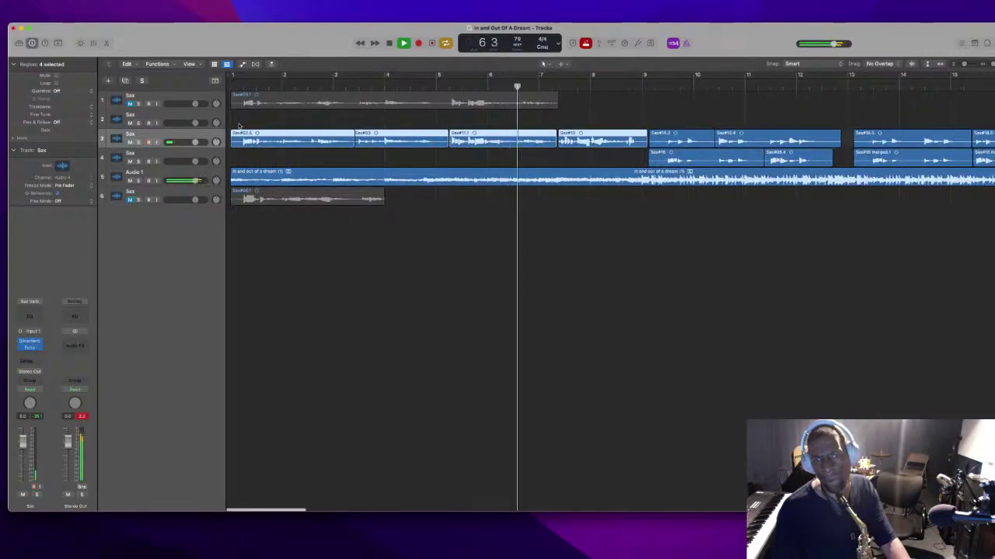
{"action": "left_click_drag", "start_coordinate": [276, 140], "coordinate": [282, 122]}
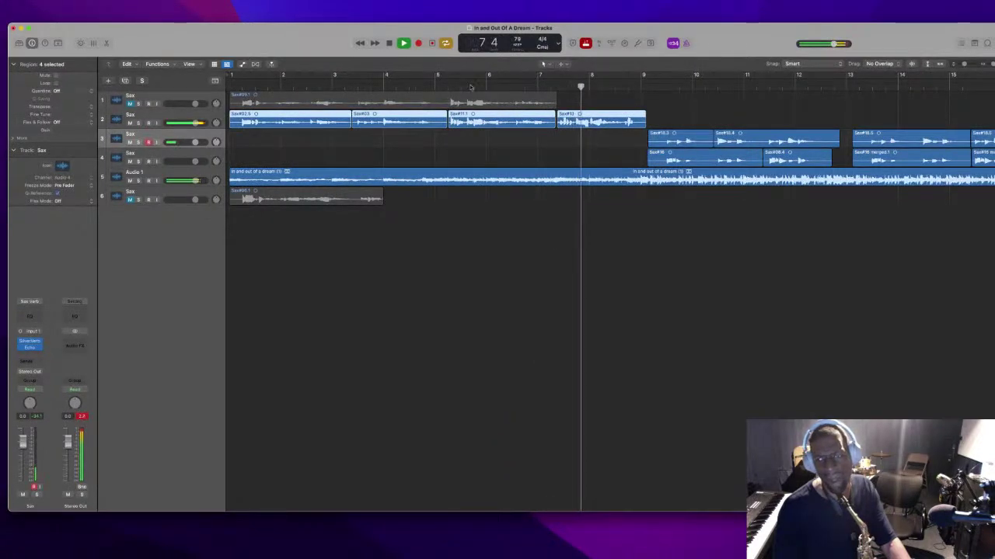
{"action": "key", "text": "super+Left"}
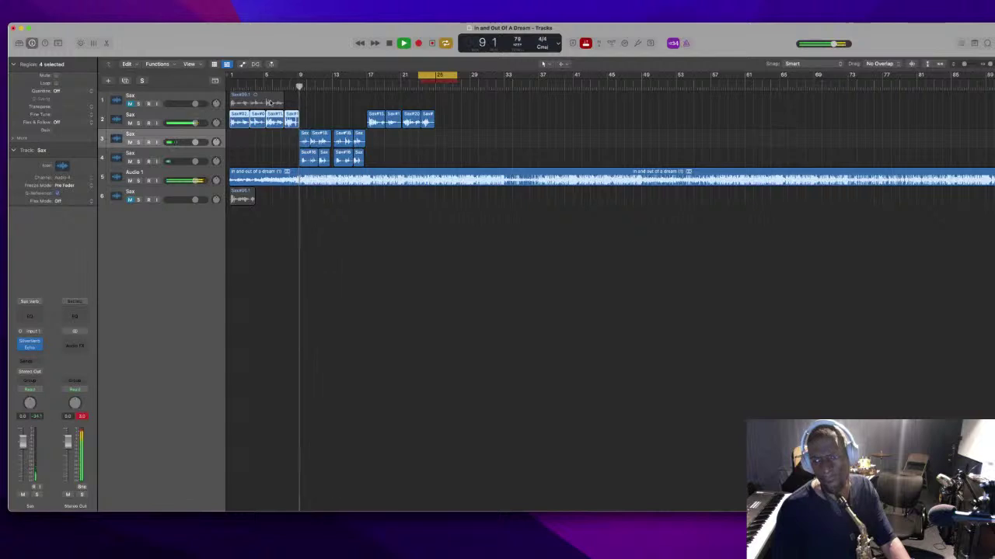
Copy the eight sax regions in bars 9 to 16 on tracks 3 and 4 and paste them at bar 25
{"action": "left_click", "coordinate": [282, 138]}
{"action": "left_click_drag", "start_coordinate": [282, 137], "coordinate": [381, 162]}
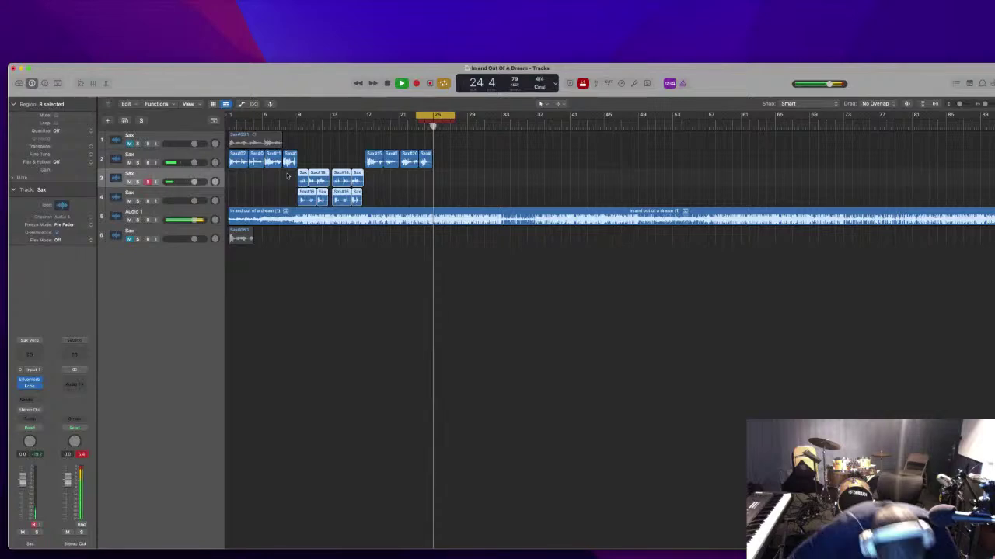
{"action": "key", "text": "super+v"}
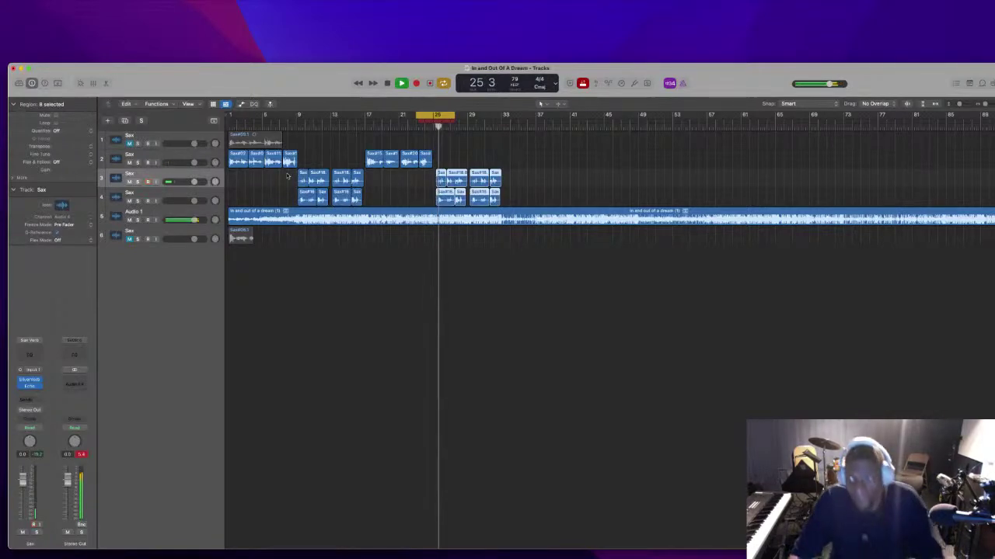
Shift the eight pasted sax regions about one beat earlier so the phrase starts at bar 25, and play it back
{"action": "key", "text": "super+Right"}
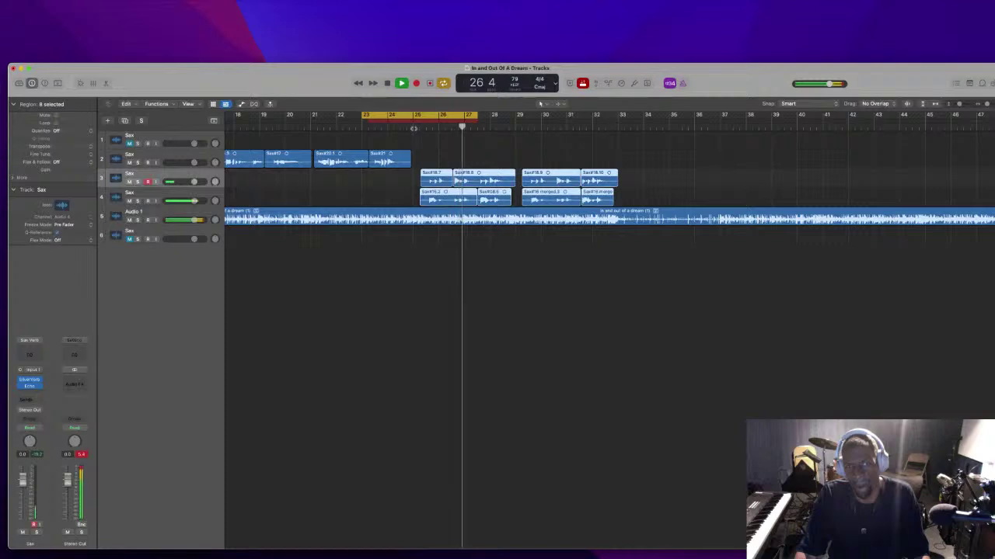
{"action": "key", "text": "super+Right"}
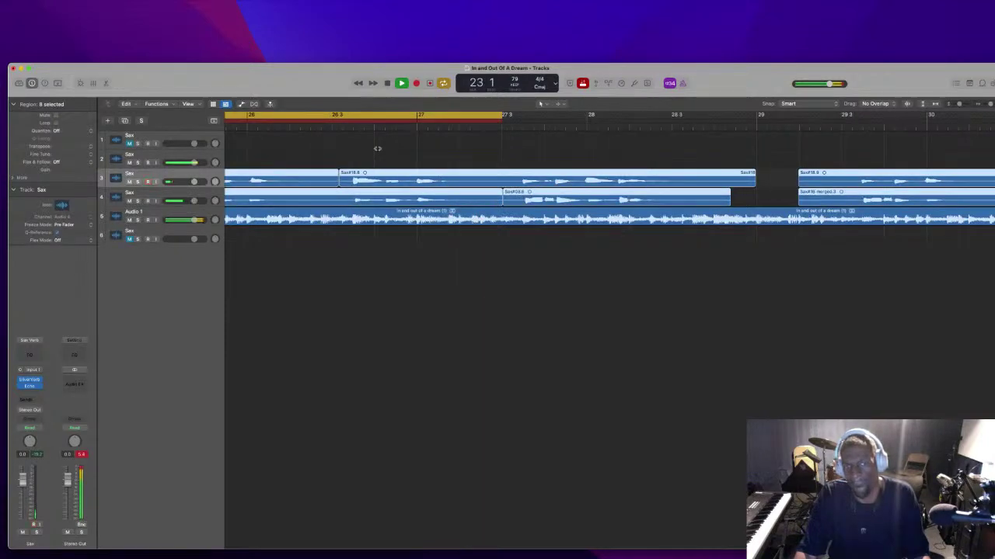
{"action": "scroll", "coordinate": [377, 149], "scroll_direction": "left", "scroll_amount": 10}
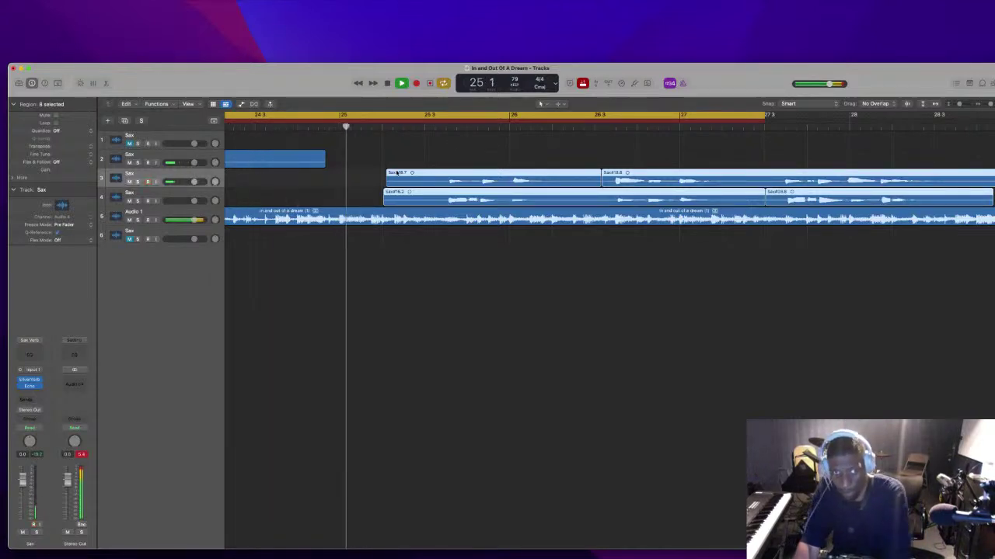
{"action": "key", "text": "space"}
{"action": "left_click_drag", "start_coordinate": [397, 173], "coordinate": [359, 175]}
{"action": "key", "text": "space"}
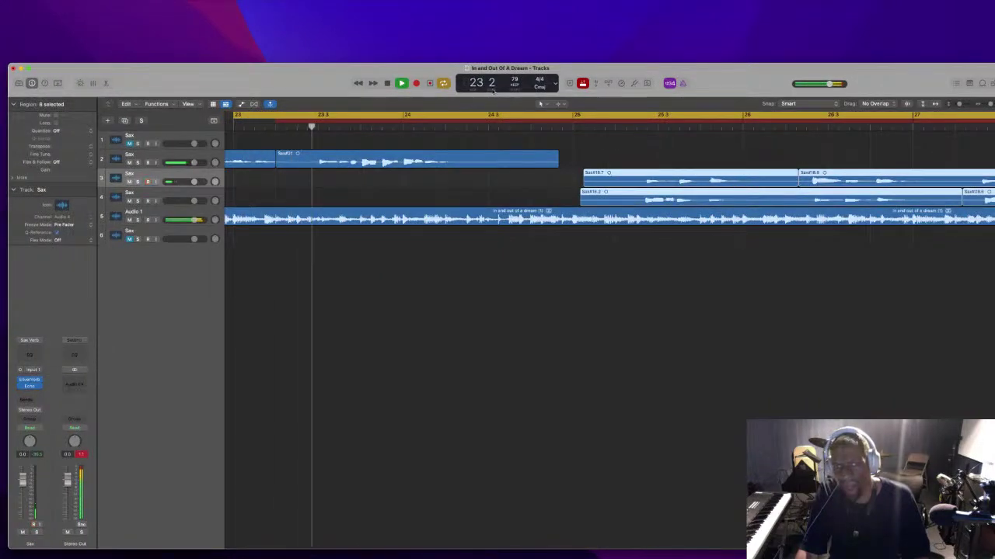
Turn off the cycle and fine-tune the timing of the pasted sax regions against the backing track during playback
{"action": "key", "text": "c"}
{"action": "key", "text": "z"}
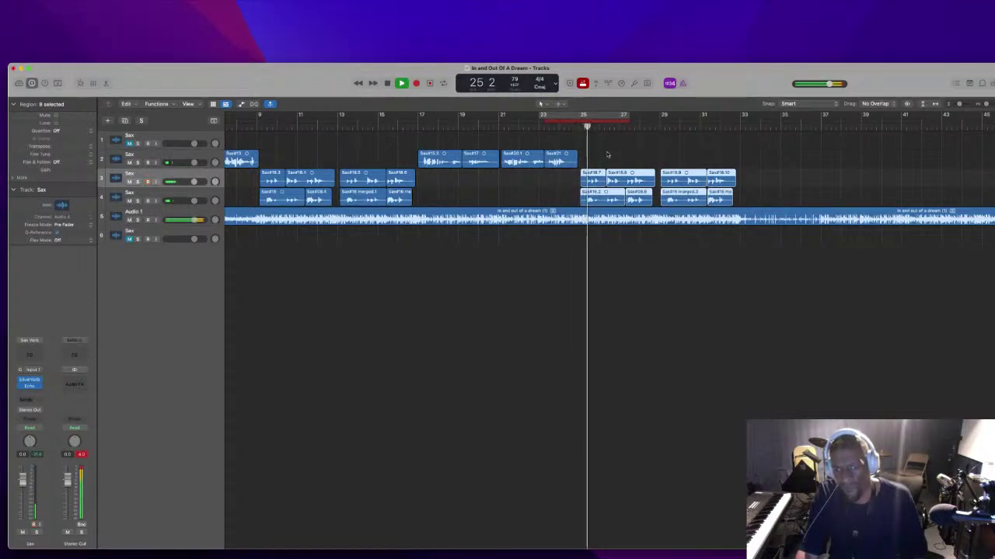
{"action": "key", "text": "z"}
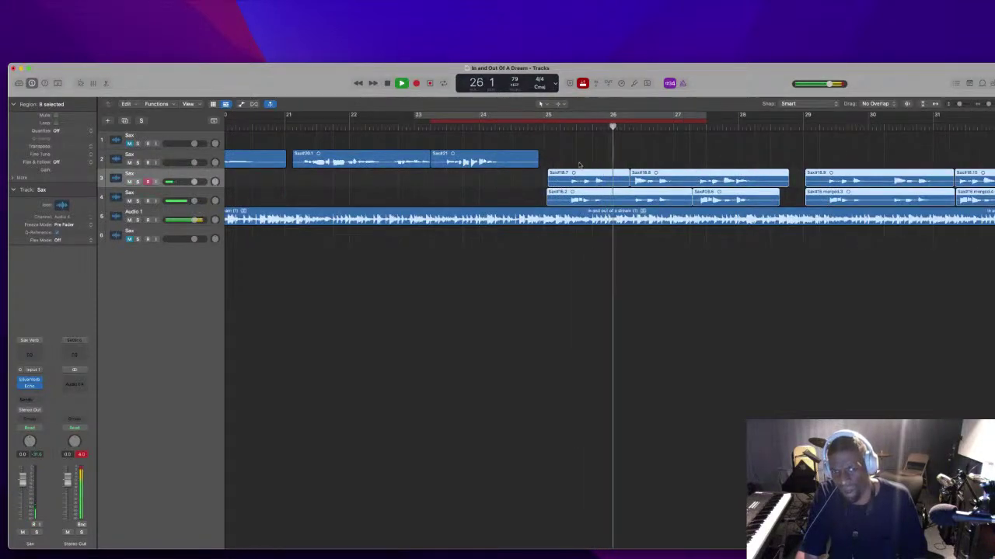
{"action": "key", "text": "super+Right"}
{"action": "left_click_drag", "start_coordinate": [509, 179], "coordinate": [541, 179]}
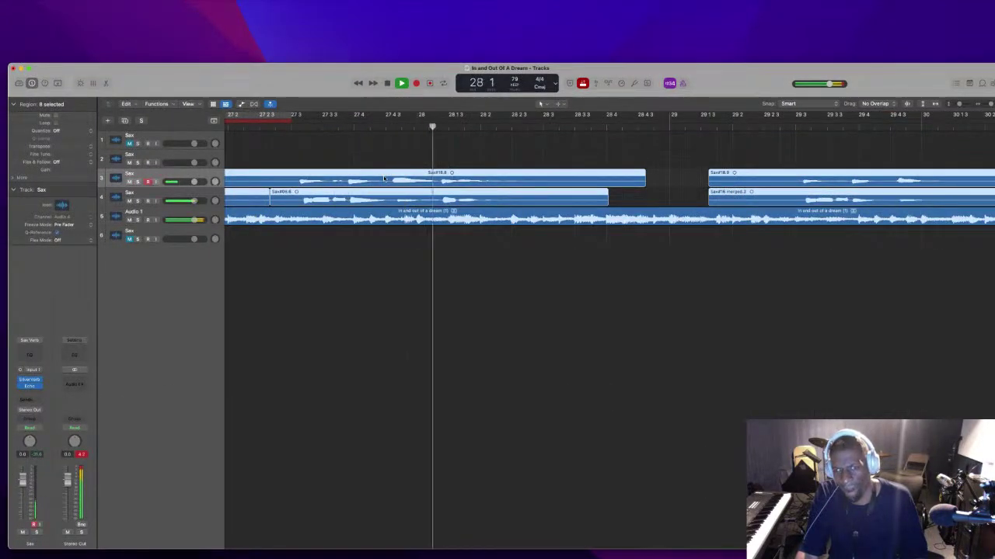
{"action": "left_click_drag", "start_coordinate": [383, 179], "coordinate": [377, 180]}
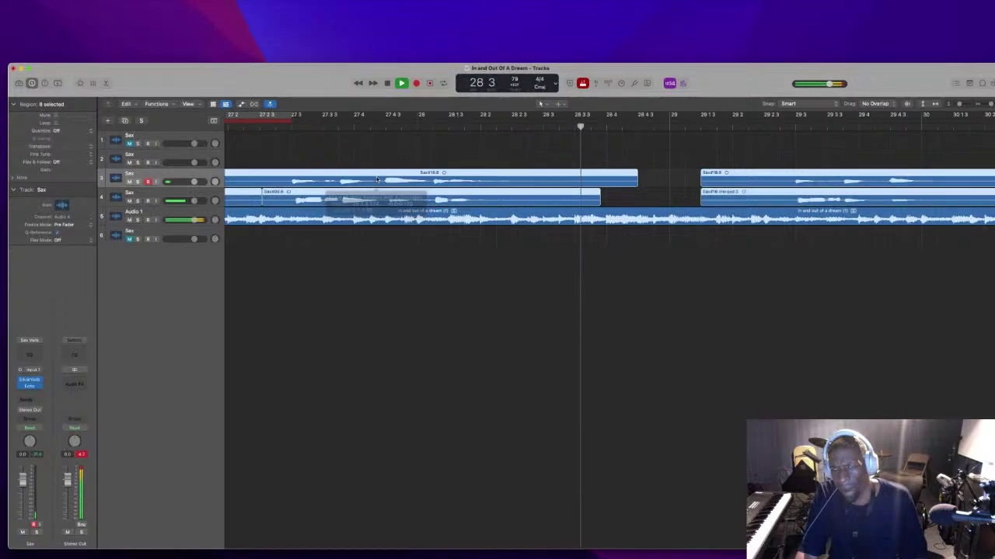
Play the pasted sax phrases through bar 33, checking their timing, and stop with the playhead back at bar 16
{"action": "scroll", "coordinate": [376, 179], "scroll_direction": "left", "scroll_amount": 5}
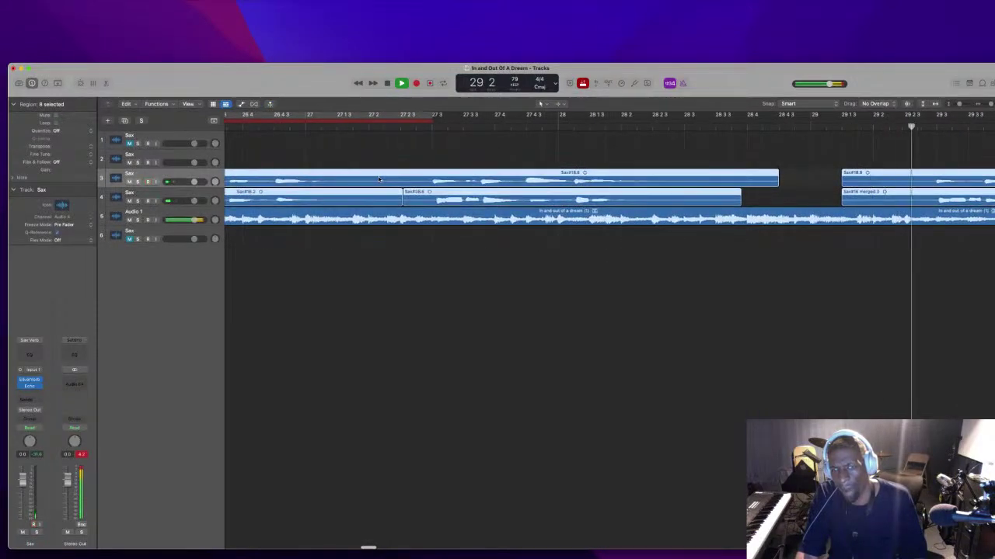
{"action": "scroll", "coordinate": [380, 179], "scroll_direction": "left", "scroll_amount": 2}
{"action": "key", "text": "super+Left"}
{"action": "key", "text": "super+Left"}
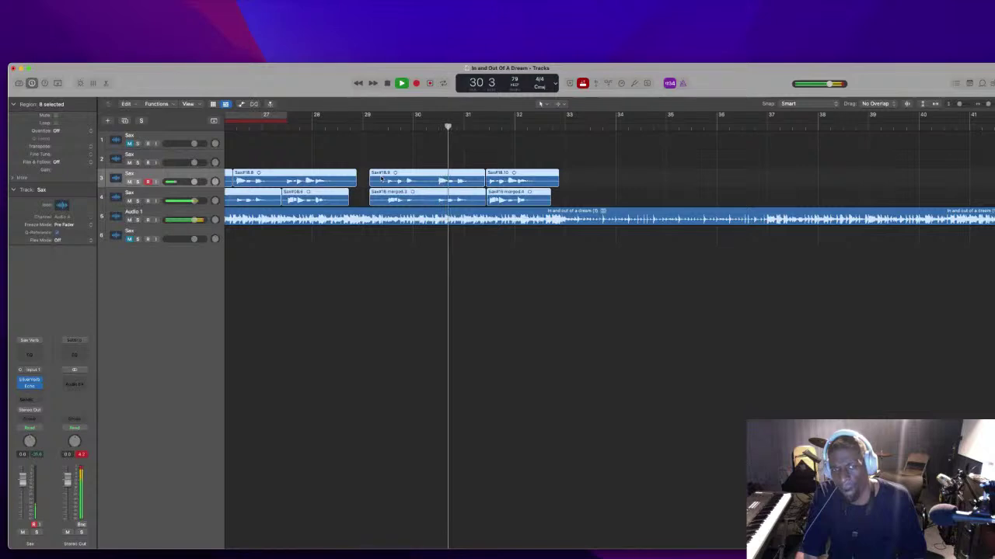
{"action": "scroll", "coordinate": [381, 178], "scroll_direction": "left", "scroll_amount": 6}
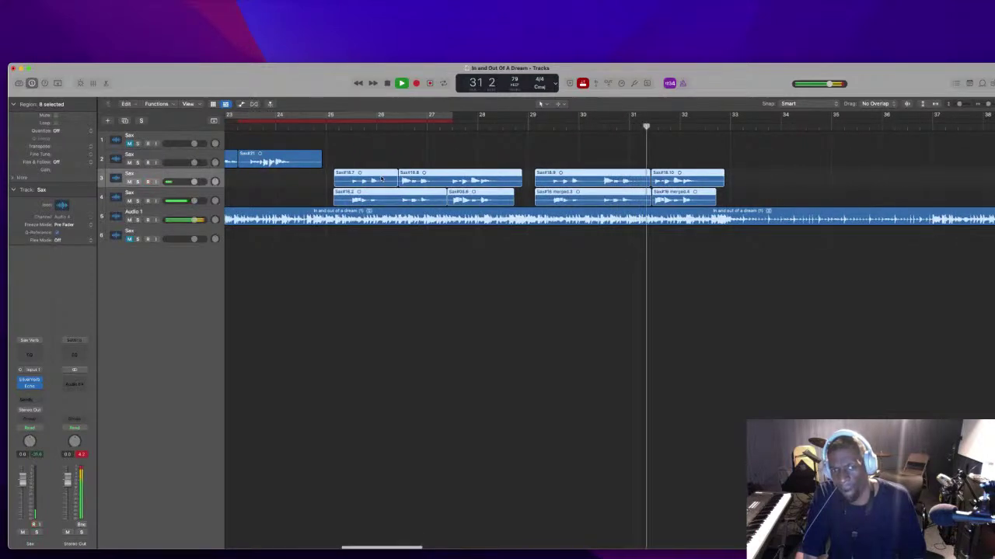
{"action": "key", "text": "super+Left"}
{"action": "key", "text": "super+Left"}
{"action": "key", "text": "super+Left"}
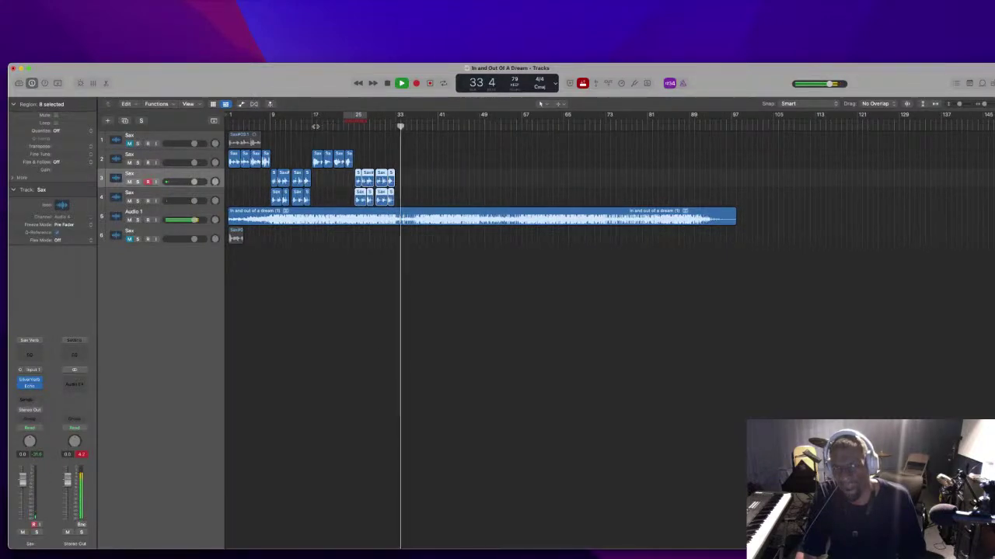
{"action": "left_click", "coordinate": [309, 124]}
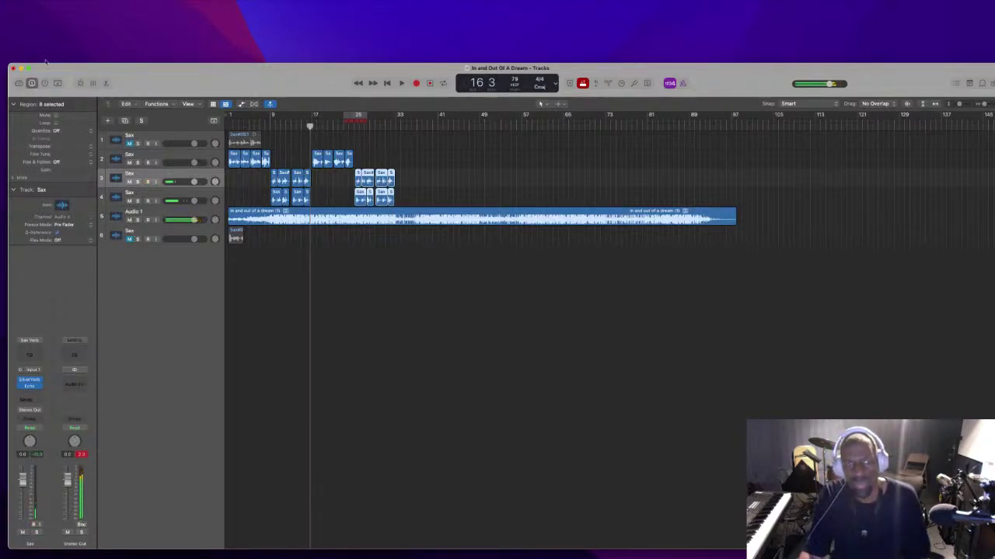
Save the project
{"action": "left_click_drag", "start_coordinate": [98, 68], "coordinate": [79, 15]}
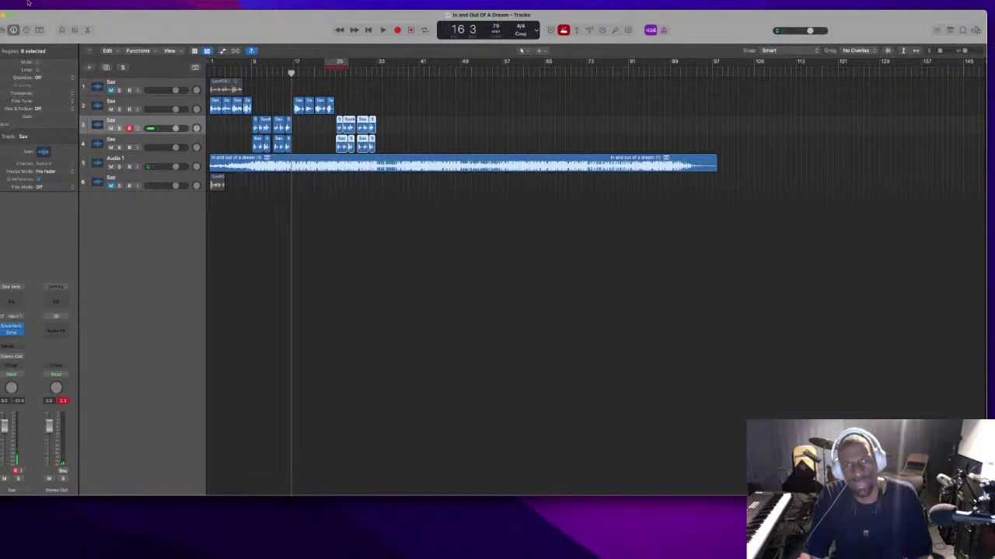
{"action": "left_click", "coordinate": [52, 3]}
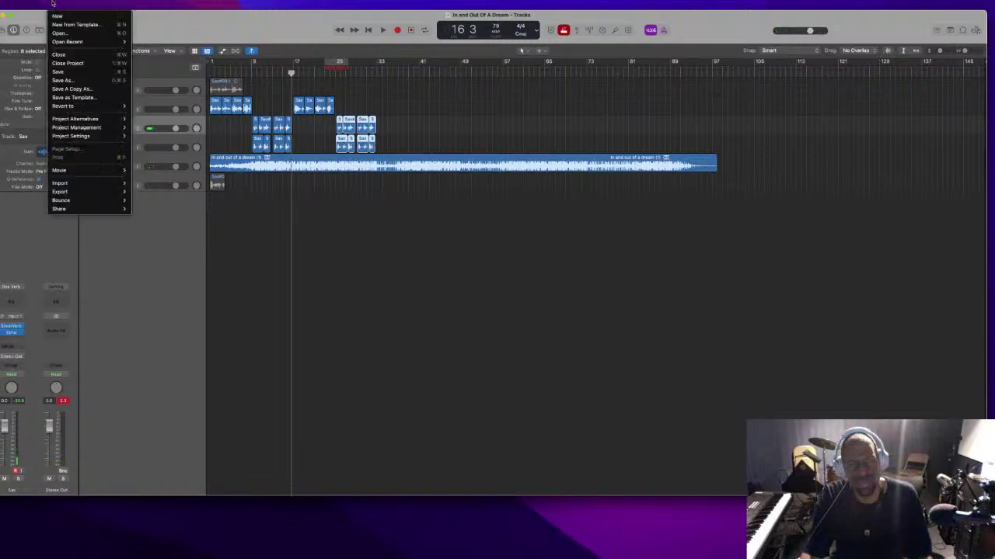
{"action": "left_click", "coordinate": [60, 72]}
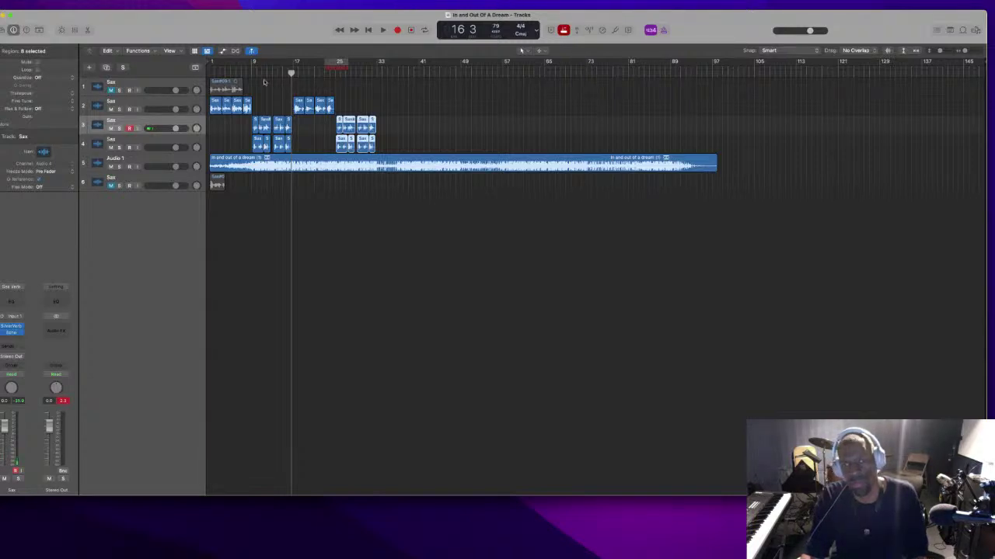
Clear the region selection and play the song from the beginning to review the arranged sax phrases
{"action": "left_click", "coordinate": [313, 129]}
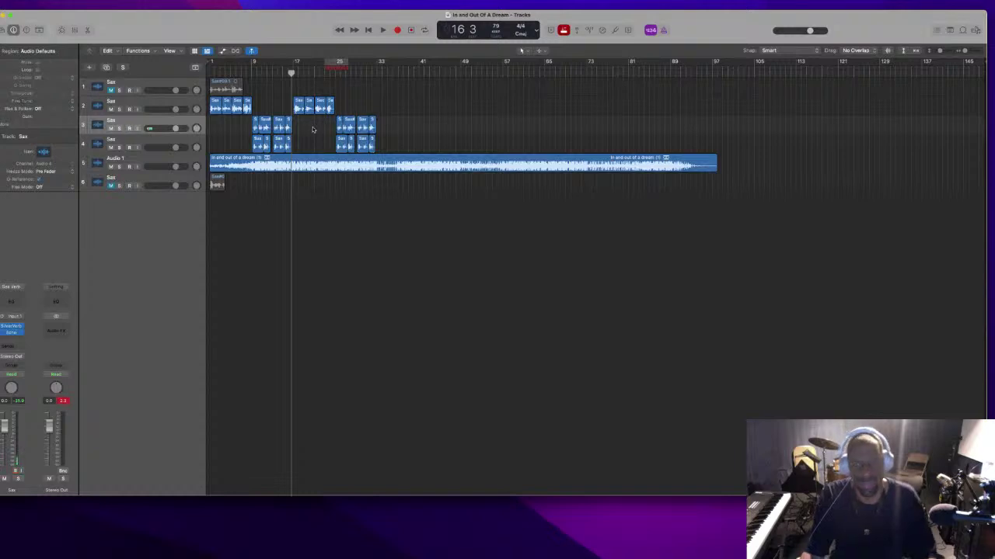
{"action": "key", "text": "Return"}
{"action": "key", "text": "space"}
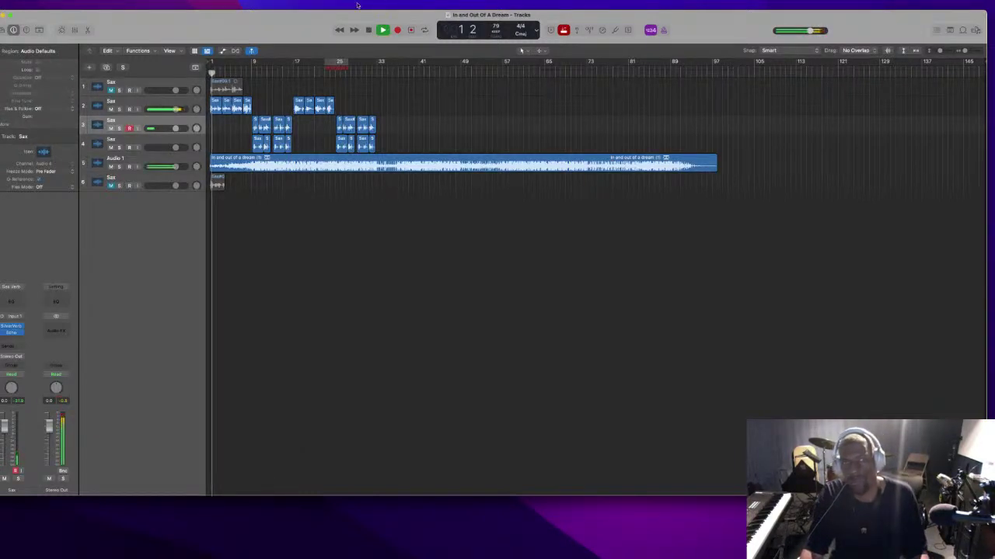
{"action": "left_click_drag", "start_coordinate": [380, 16], "coordinate": [399, 69]}
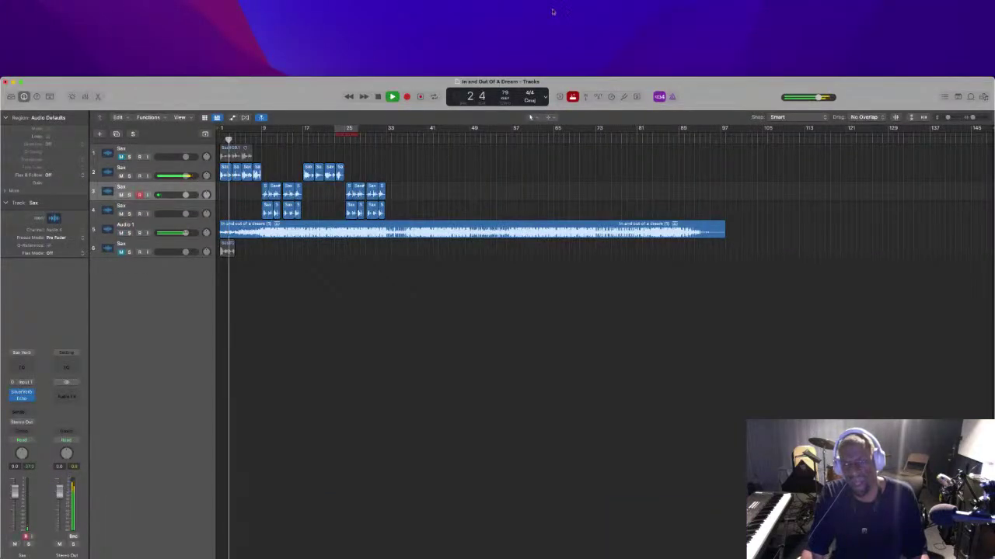
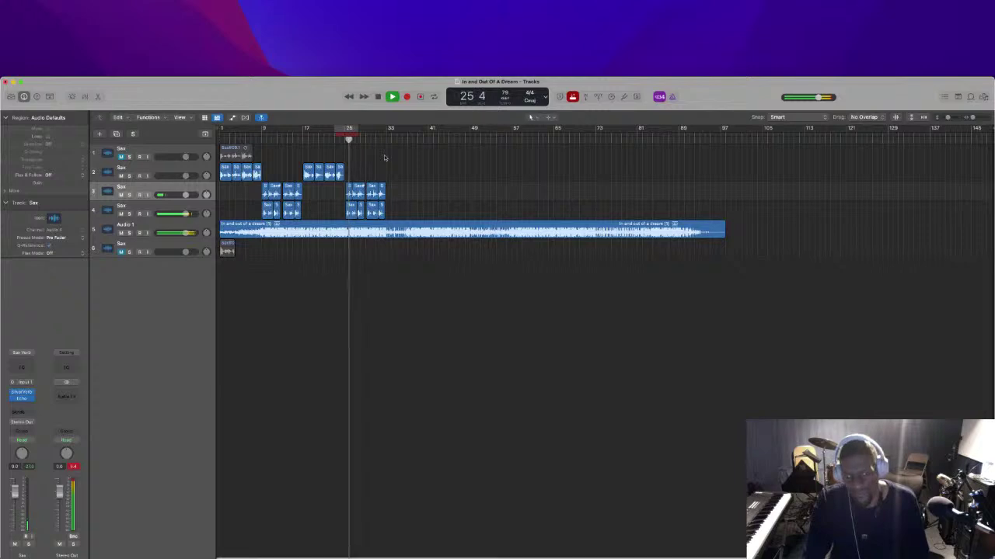
Select the four copied sax regions in bars 25 to 28 on tracks 3 and 4 while playback continues
{"action": "key", "text": "super+Right"}
{"action": "left_click", "coordinate": [372, 195]}
{"action": "left_click", "coordinate": [379, 208], "text": "shift"}
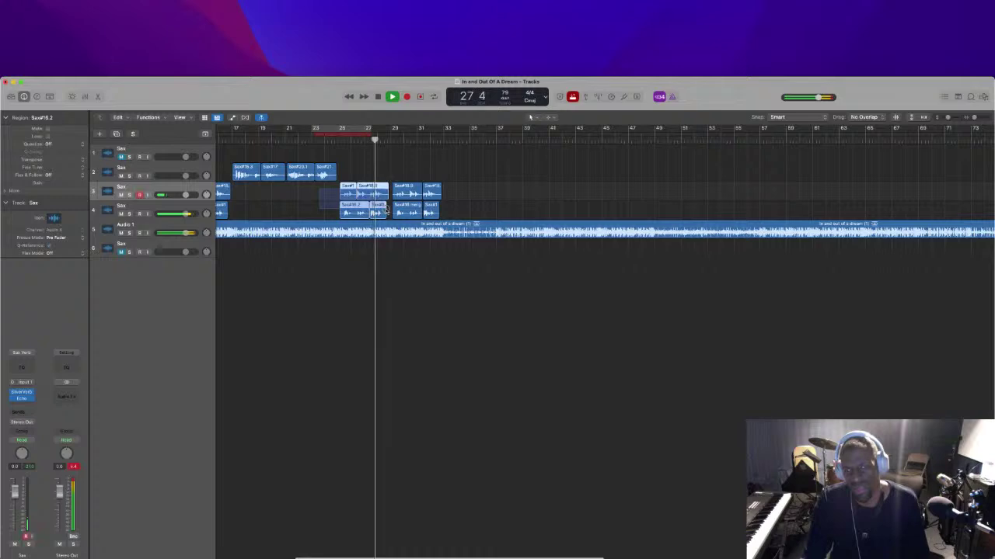
{"action": "left_click_drag", "start_coordinate": [385, 208], "coordinate": [386, 210]}
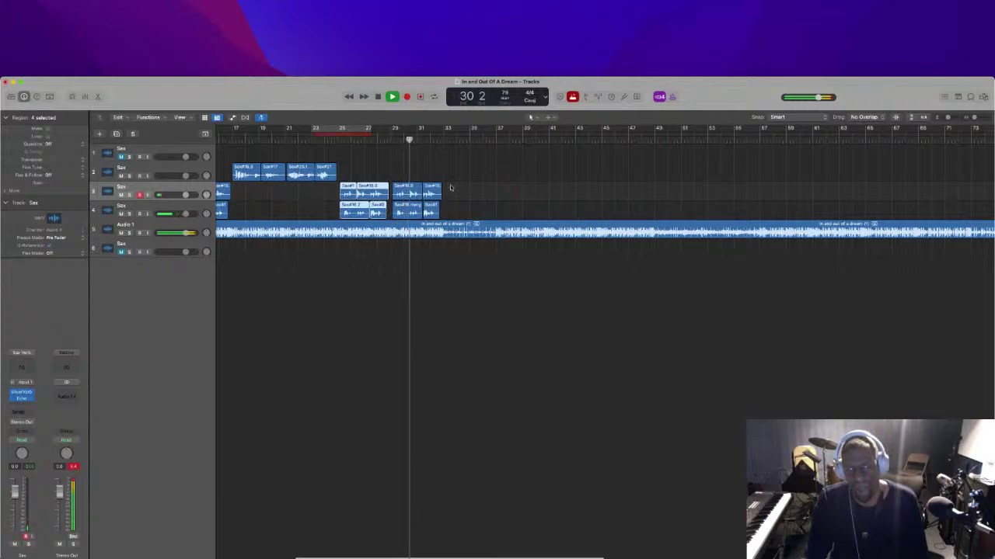
Select track 2 and cycle playback over bars 25 to 27, then over bars 28 to 34
{"action": "left_click", "coordinate": [167, 170]}
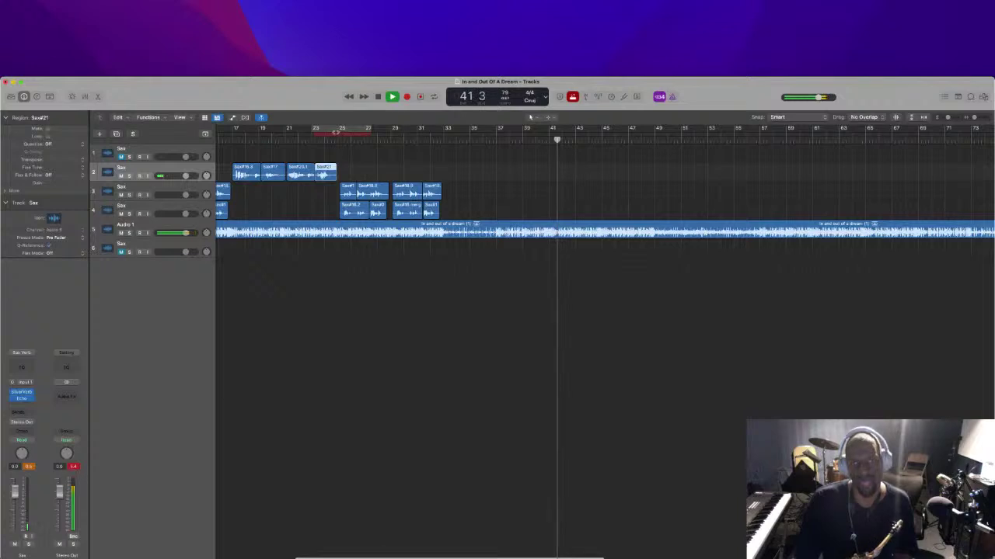
{"action": "left_click_drag", "start_coordinate": [342, 133], "coordinate": [369, 132]}
{"action": "key", "text": "space"}
{"action": "key", "text": "space"}
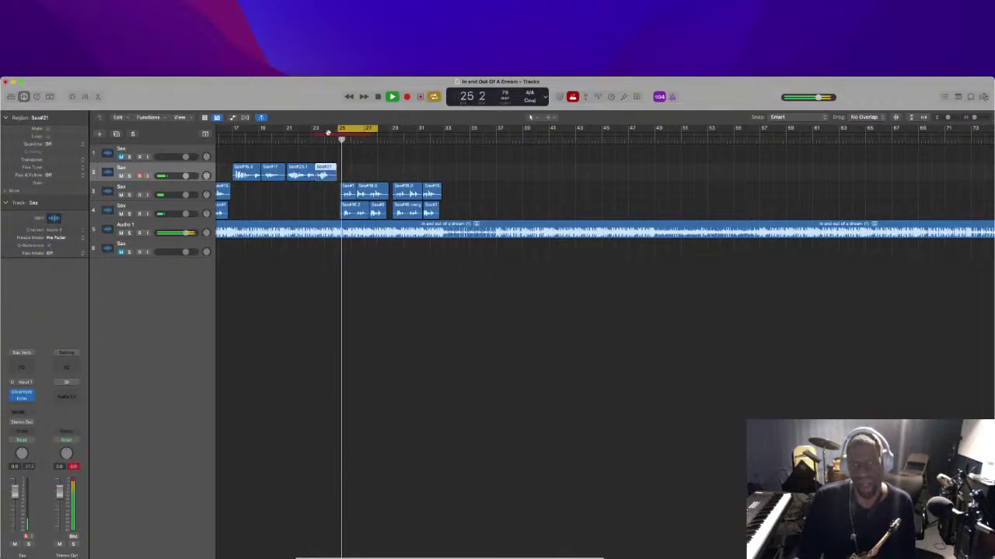
{"action": "left_click_drag", "start_coordinate": [326, 133], "coordinate": [402, 127]}
{"action": "left_click", "coordinate": [364, 132]}
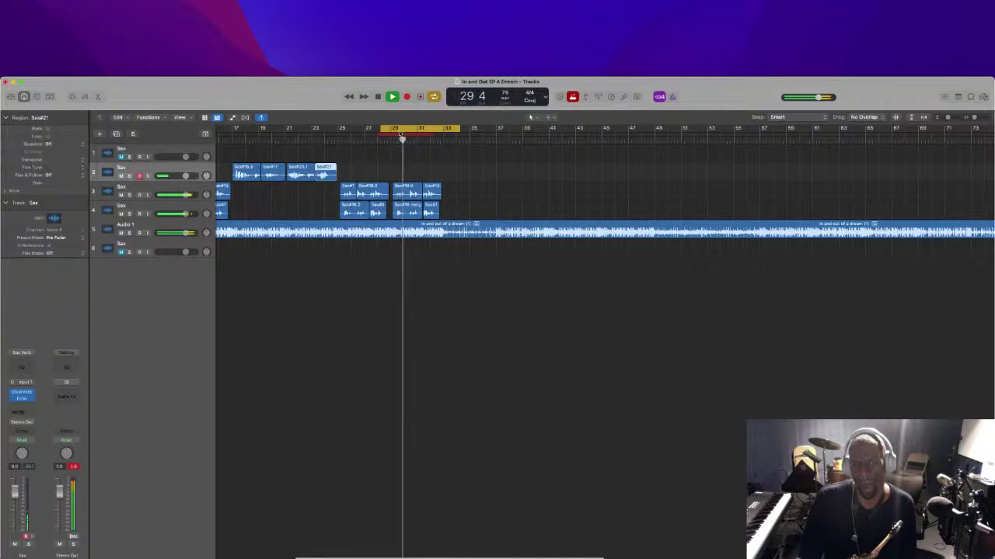
Set the punch range to about bars 32 to 38 and the cycle to about bars 32 to 44, keeping track 2 armed
{"action": "left_click_drag", "start_coordinate": [404, 136], "coordinate": [459, 137]}
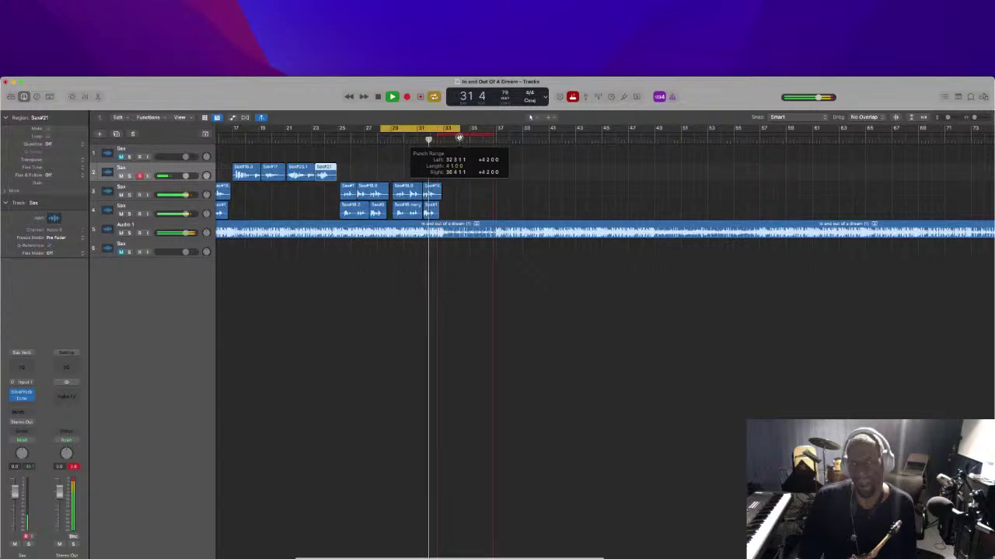
{"action": "left_click_drag", "start_coordinate": [459, 137], "coordinate": [541, 128]}
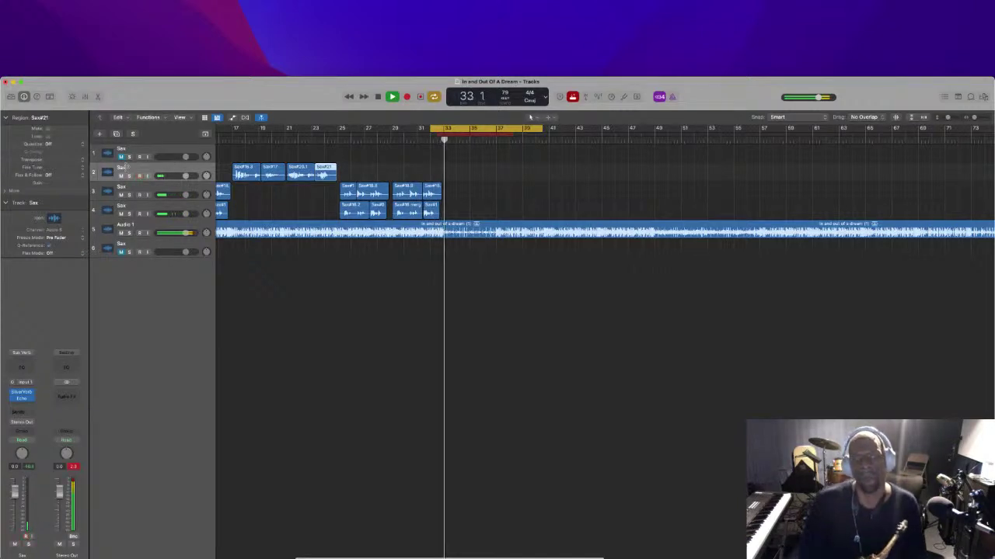
{"action": "left_click", "coordinate": [138, 175]}
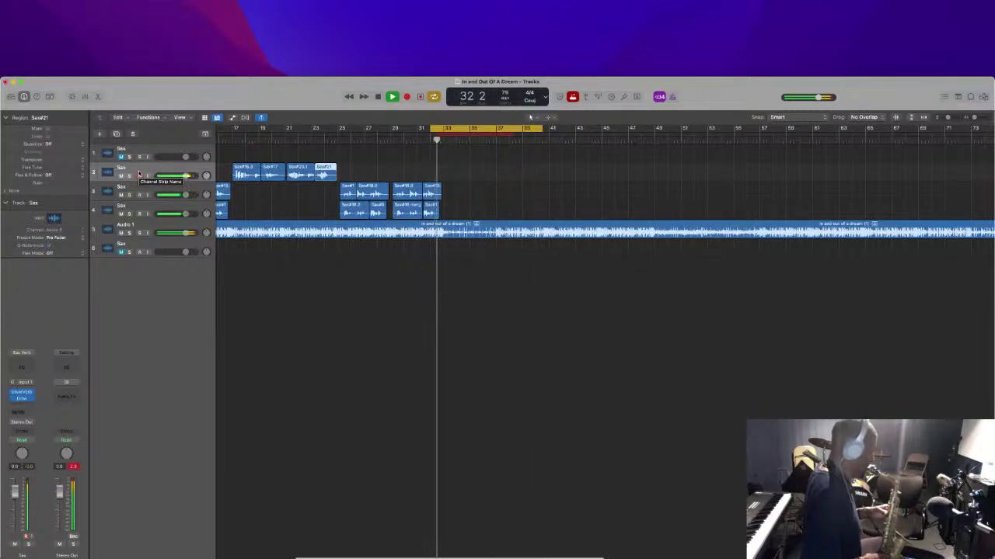
{"action": "left_click", "coordinate": [140, 176]}
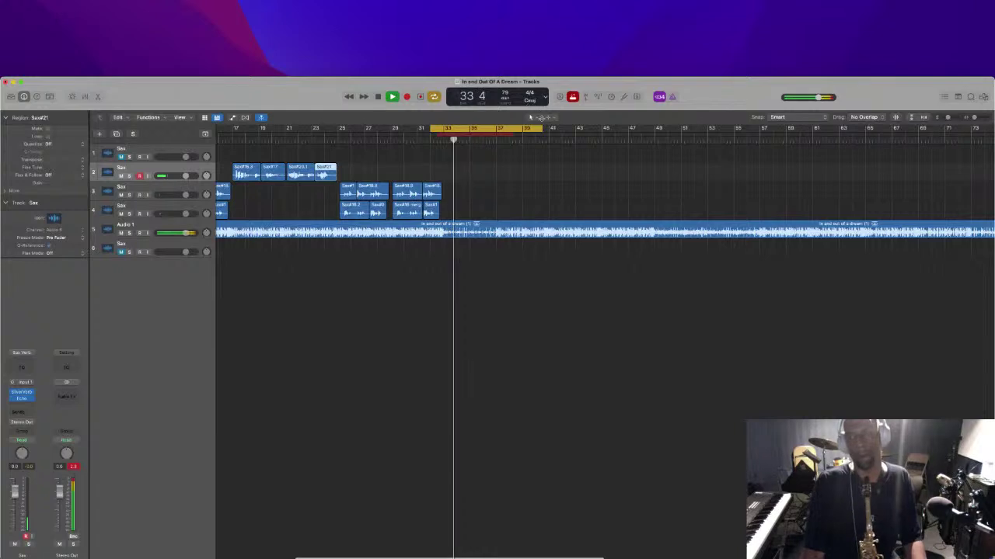
{"action": "left_click_drag", "start_coordinate": [538, 128], "coordinate": [588, 128]}
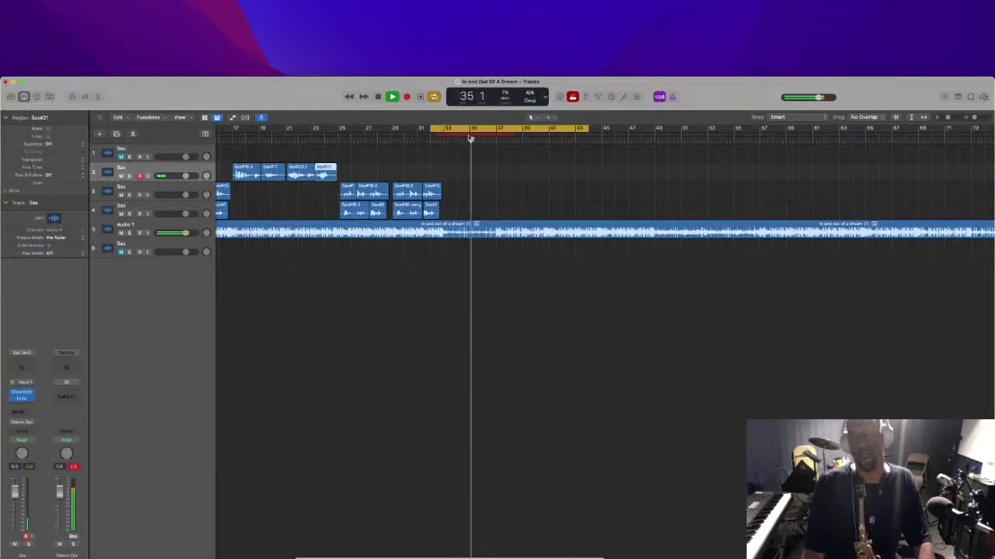
Record a new sax phrase on track 2 from about bar 32 to 38, and extend the punch range to about bar 44
{"action": "key", "text": "space"}
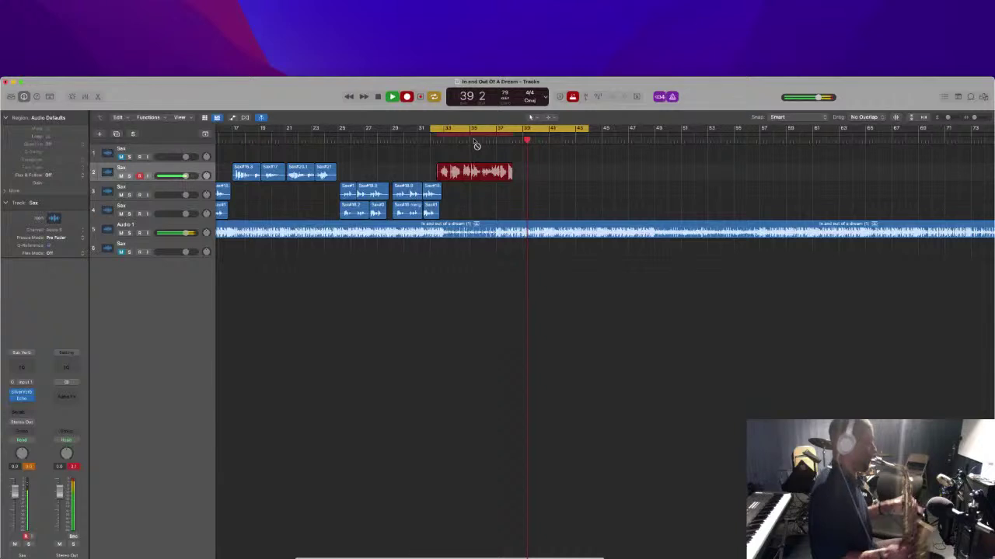
{"action": "key", "text": "space"}
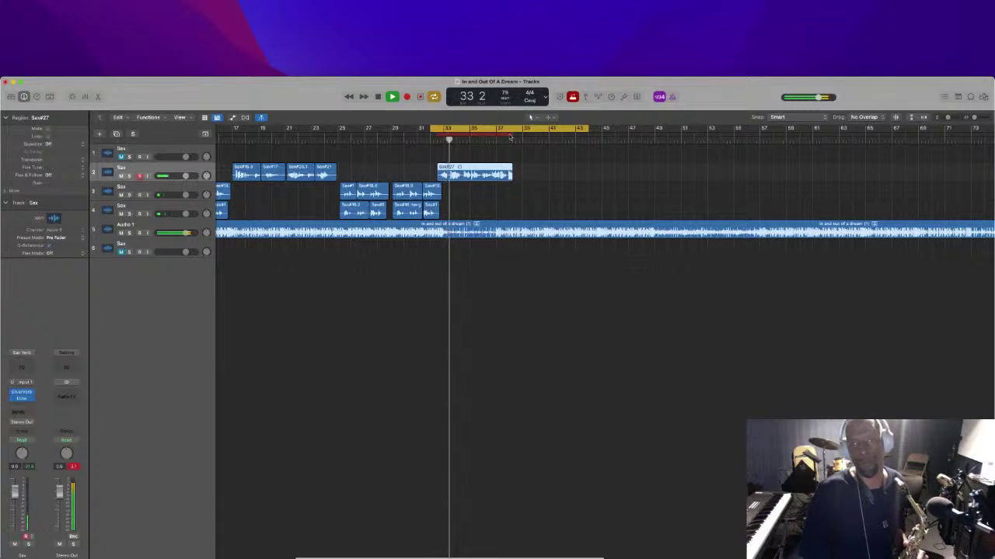
{"action": "left_click_drag", "start_coordinate": [511, 136], "coordinate": [597, 133]}
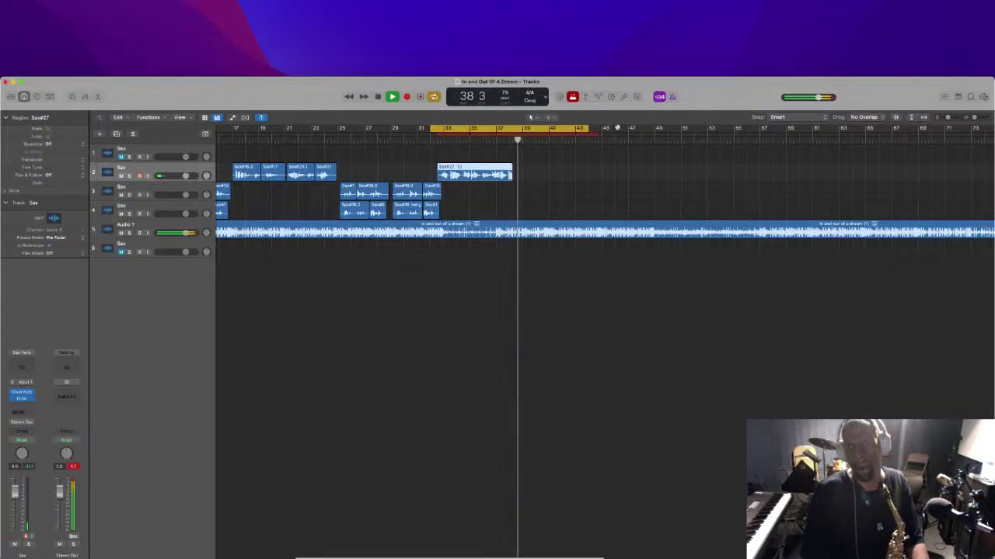
Replay the new track 2 sax phrase from about bar 32 and redraw the cycle over about bars 32 to 44
{"action": "left_click_drag", "start_coordinate": [520, 141], "coordinate": [431, 141]}
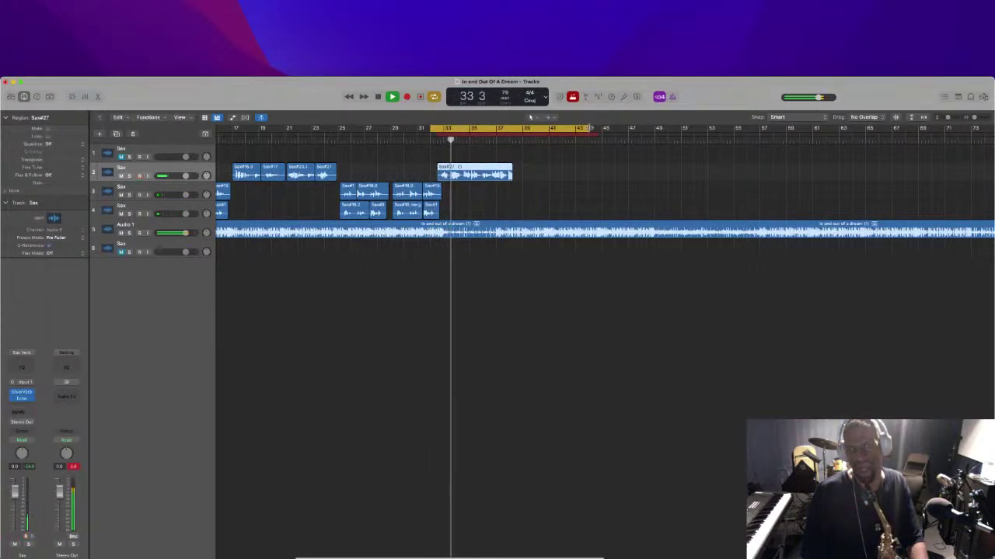
{"action": "left_click_drag", "start_coordinate": [614, 129], "coordinate": [587, 129]}
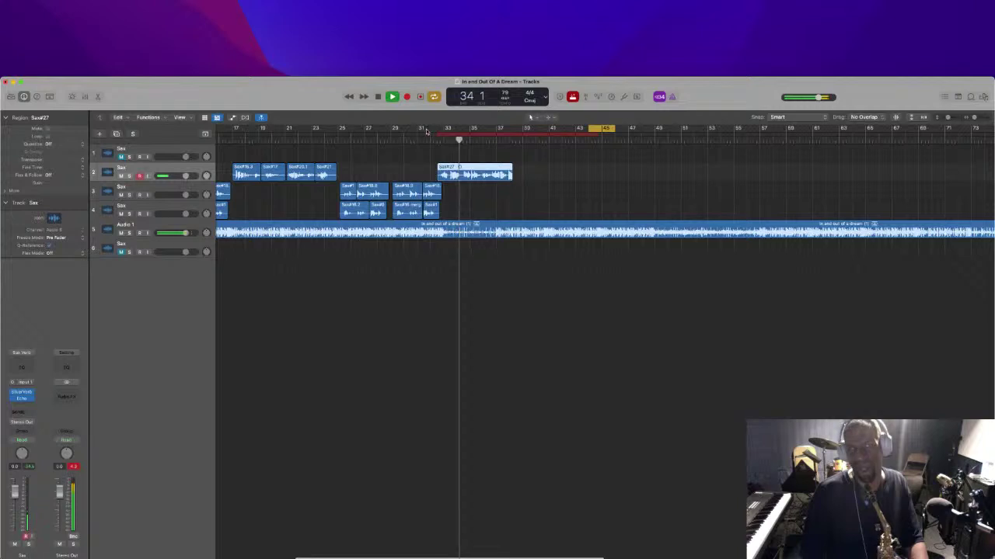
{"action": "left_click_drag", "start_coordinate": [433, 128], "coordinate": [594, 134]}
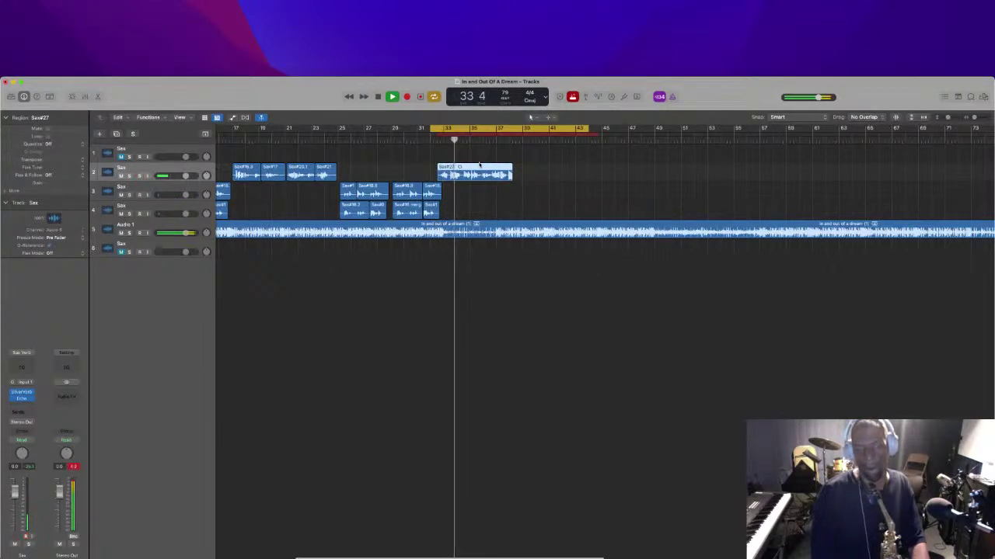
Delete the sax take at about bars 32 to 38 on track 2 along with its audio file, and stop playback
{"action": "key", "text": "Delete"}
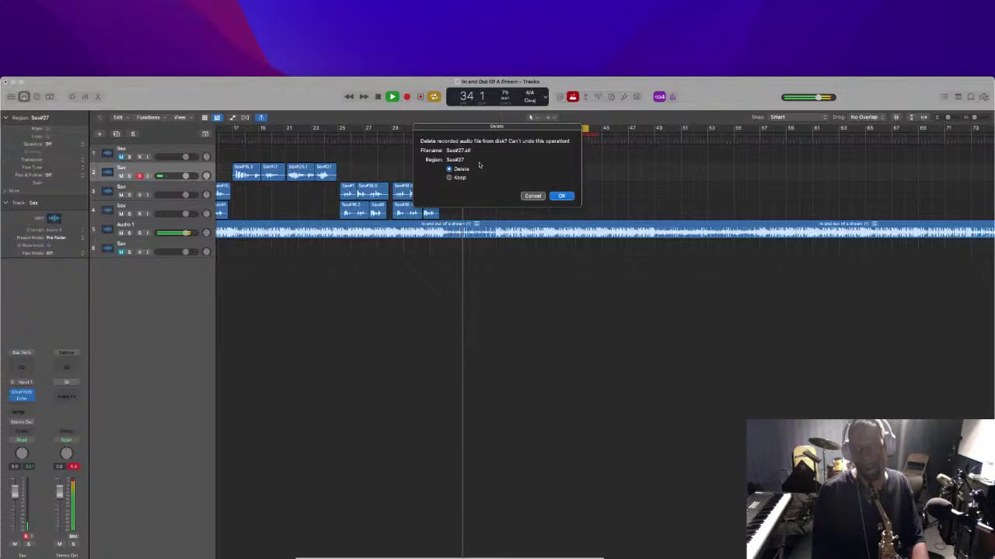
{"action": "key", "text": "Return"}
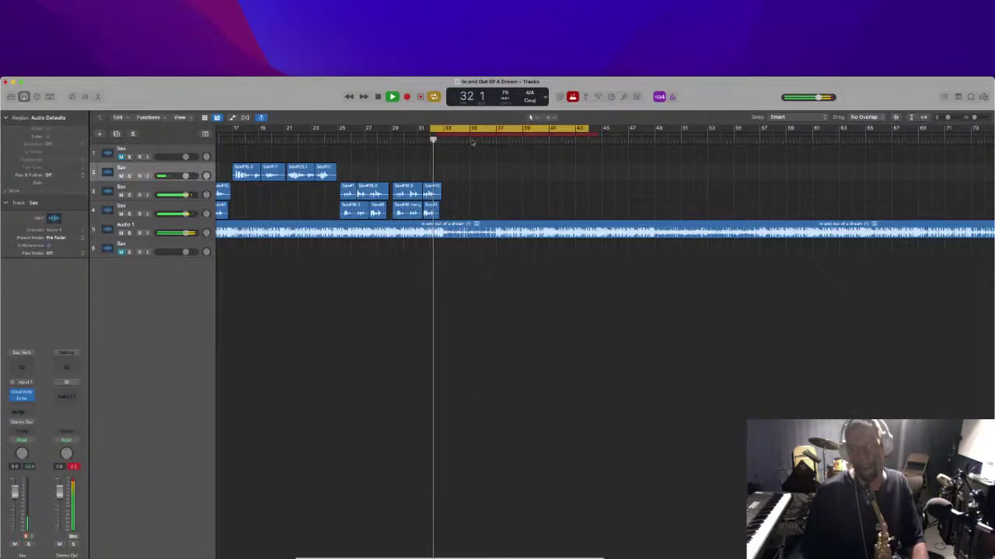
{"action": "key", "text": "space"}
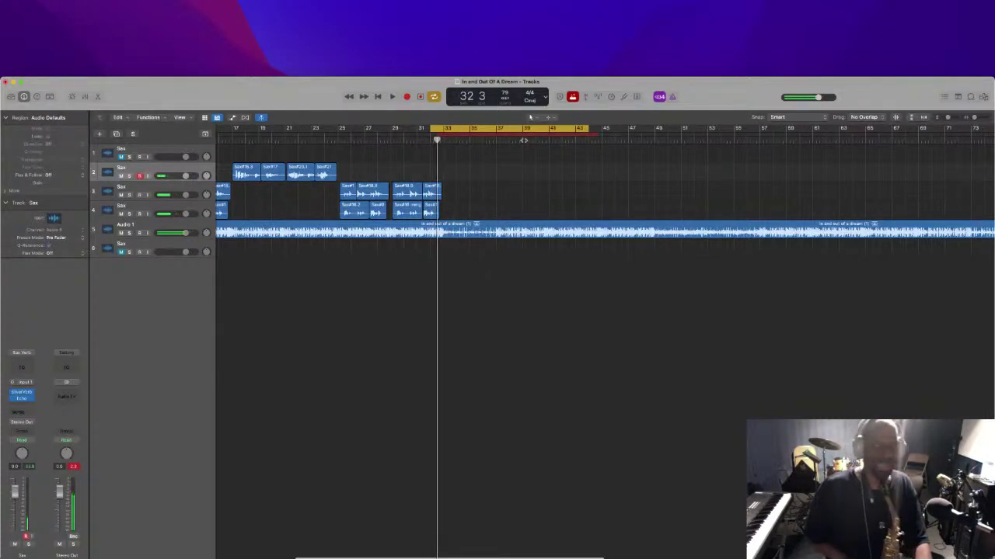
Record a sax take on track 2 from about bar 32 to 37, listen back, and delete it with its audio file
{"action": "key", "text": "r"}
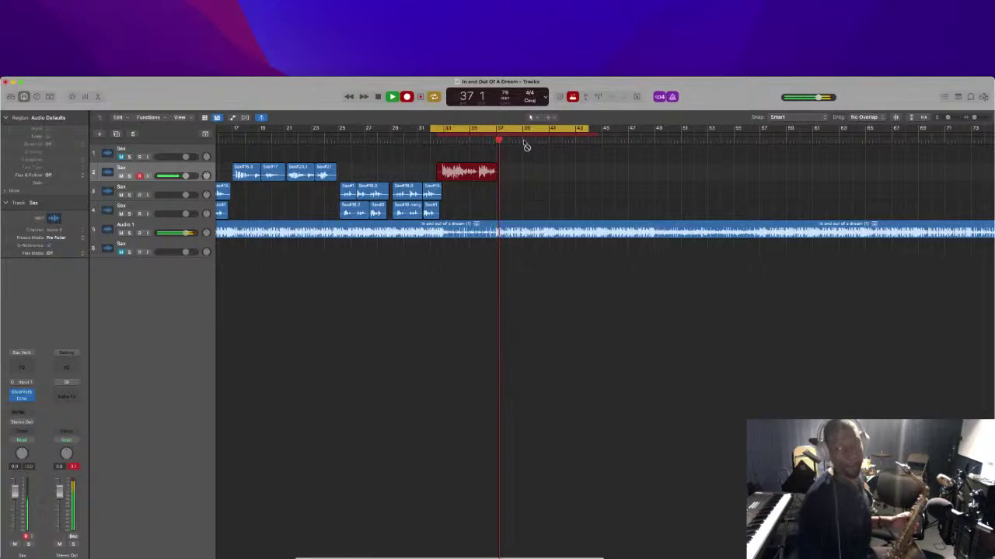
{"action": "key", "text": "space"}
{"action": "key", "text": "space"}
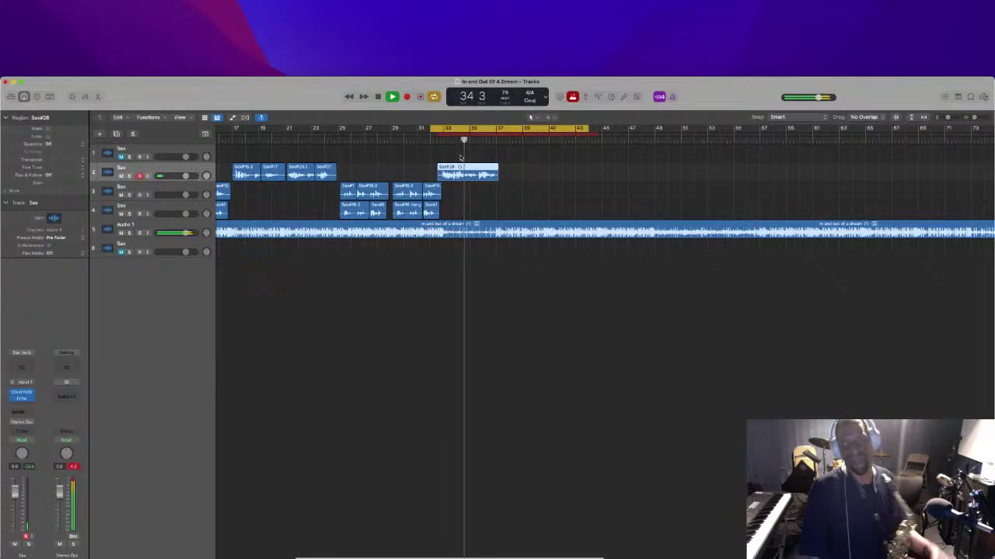
{"action": "key", "text": "BackSpace"}
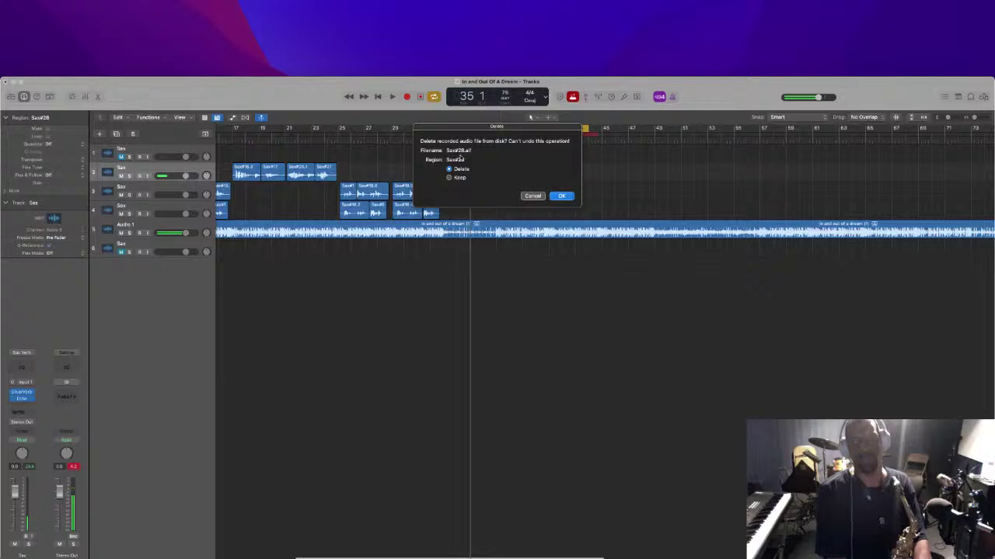
{"action": "key", "text": "Return"}
Record a longer sax take on track 2 from about bar 32 to 40, review it, and delete it with its file
{"action": "key", "text": "r"}
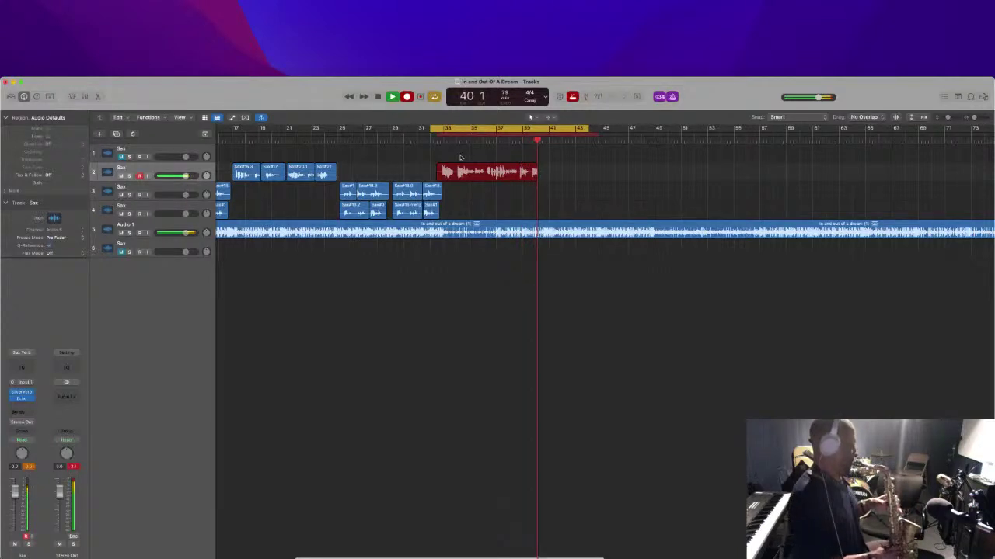
{"action": "key", "text": "space"}
{"action": "key", "text": "space"}
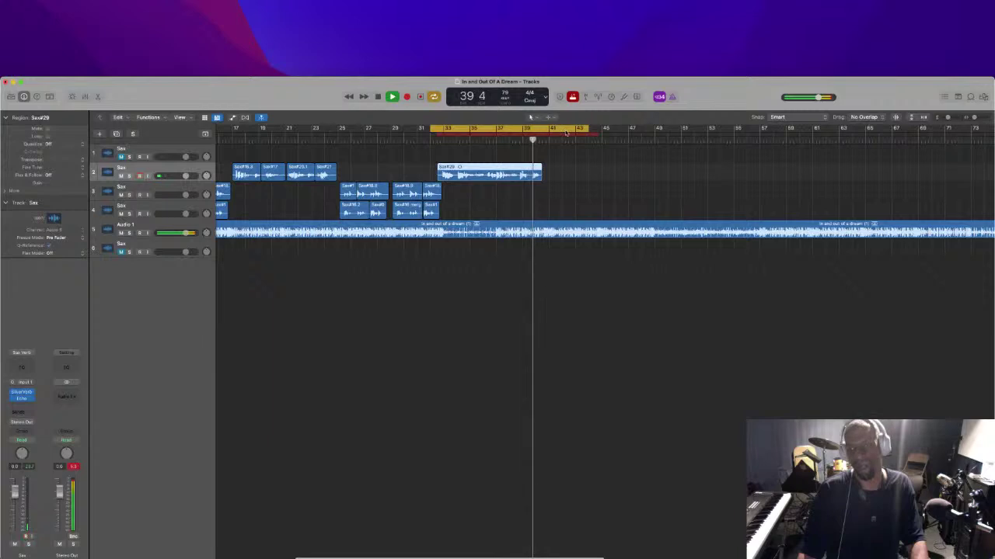
{"action": "key", "text": "space"}
{"action": "key", "text": "space"}
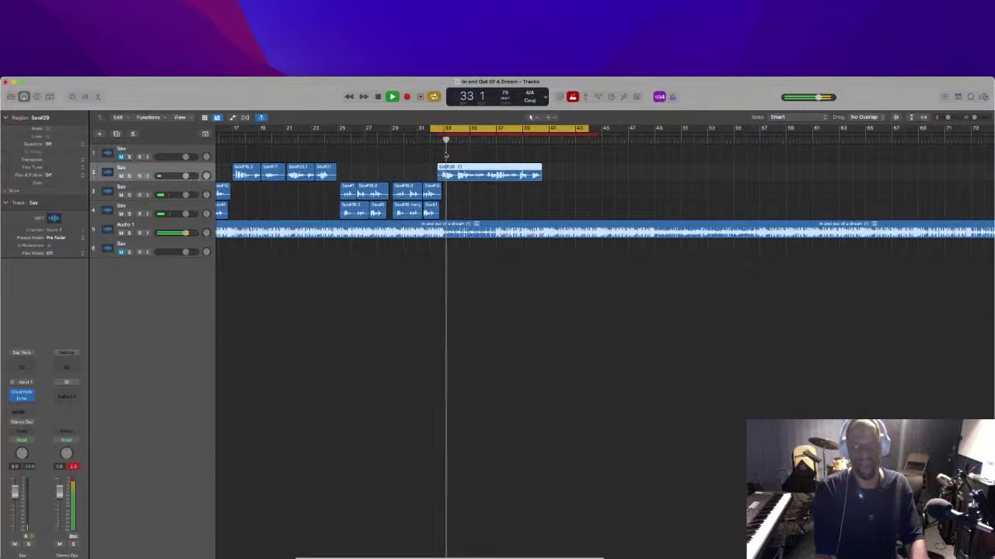
{"action": "key", "text": "Delete"}
{"action": "key", "text": "Return"}
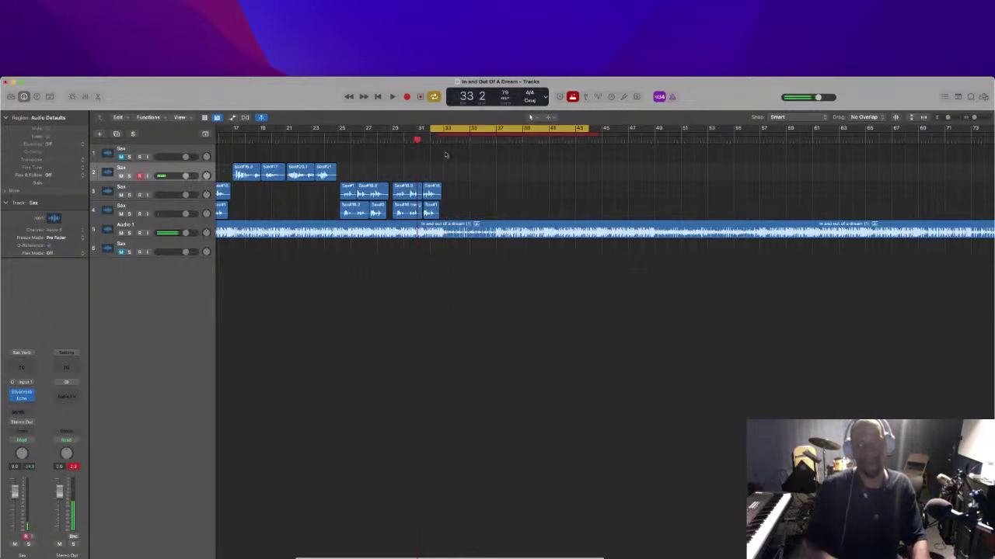
Retry the track 2 sax phrase from about bar 32 to 37, replay it, and discard the take with its audio file
{"action": "key", "text": "space"}
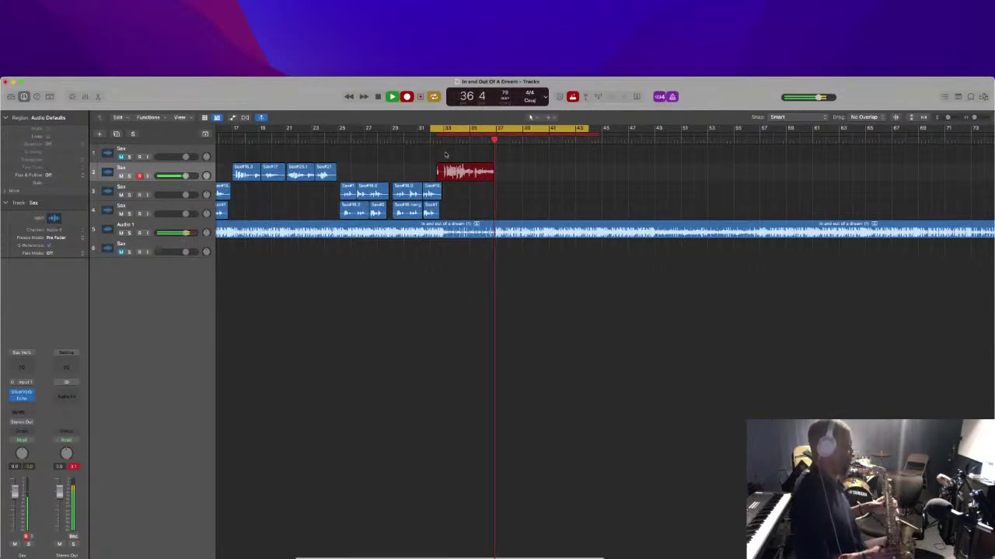
{"action": "key", "text": "space"}
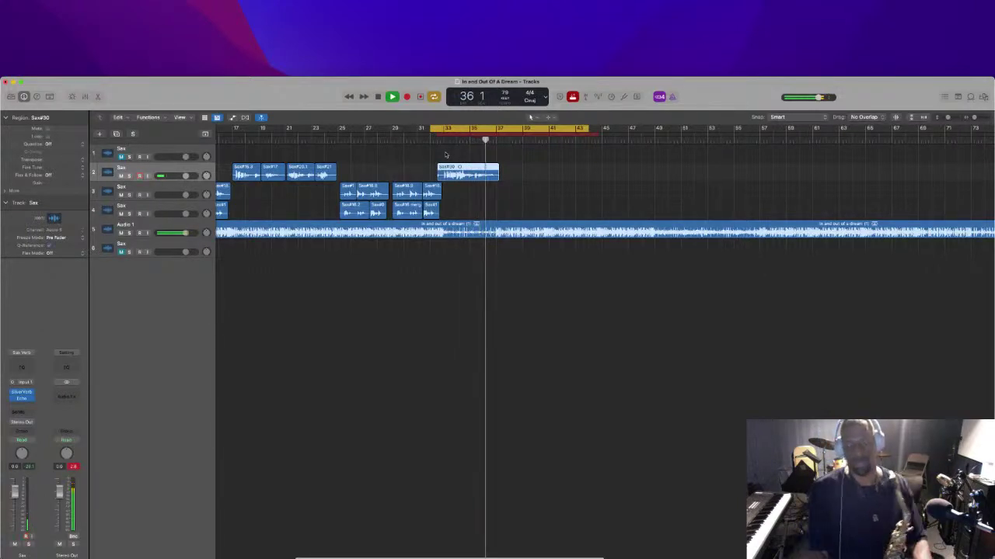
{"action": "key", "text": "space"}
{"action": "key", "text": "space"}
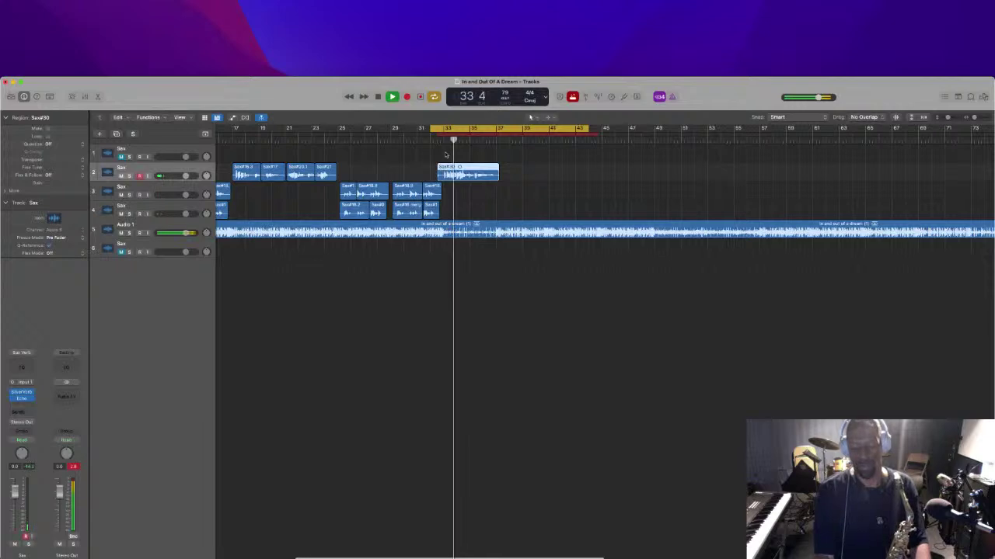
{"action": "key", "text": "space"}
{"action": "key", "text": "Delete"}
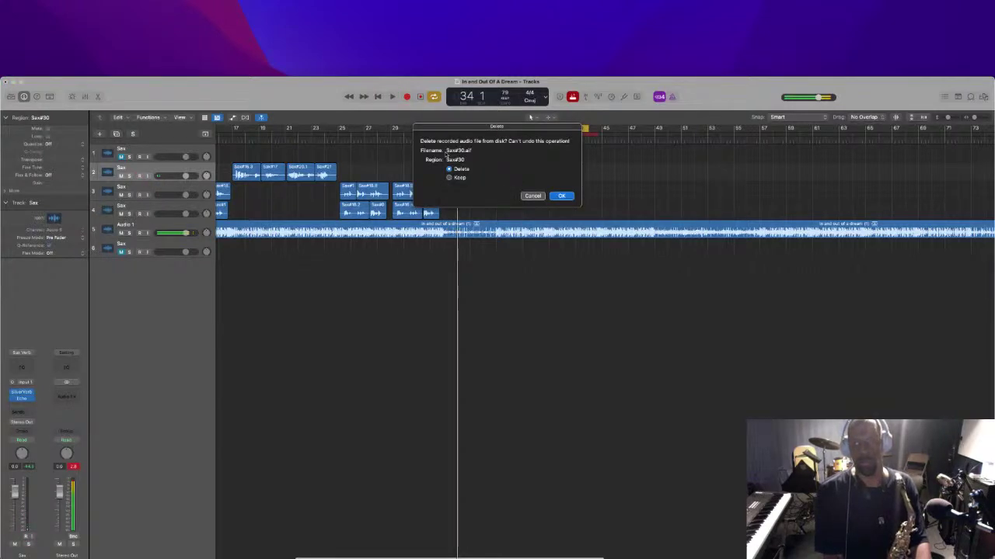
{"action": "key", "text": "Return"}
Record a short sax take on track 2 from about bar 32 to 34, and delete it with its audio file
{"action": "key", "text": "r"}
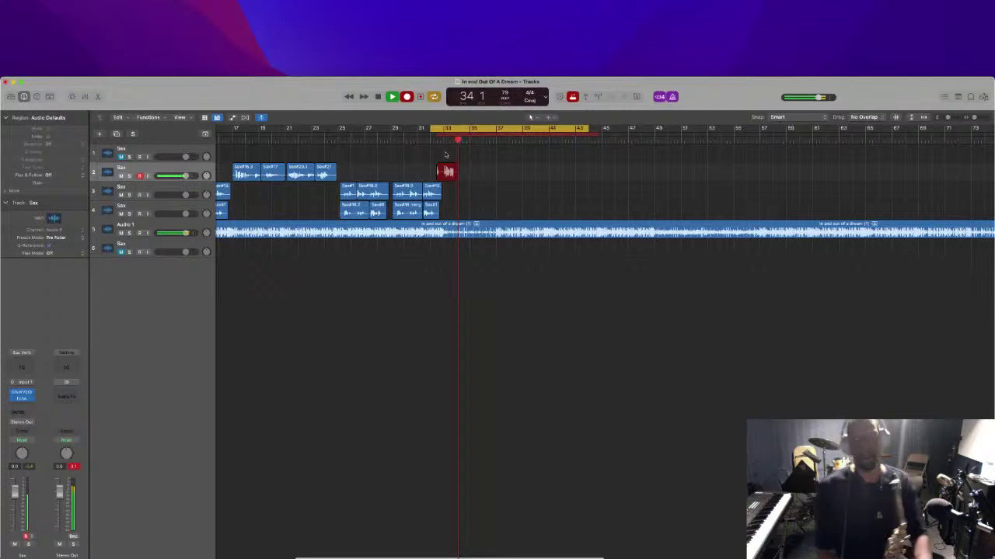
{"action": "key", "text": "space"}
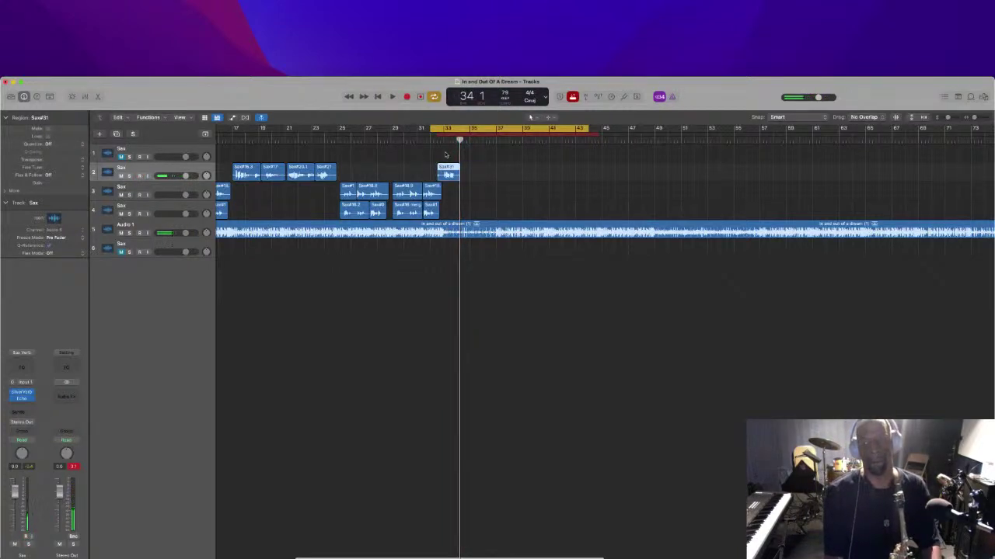
{"action": "key", "text": "BackSpace"}
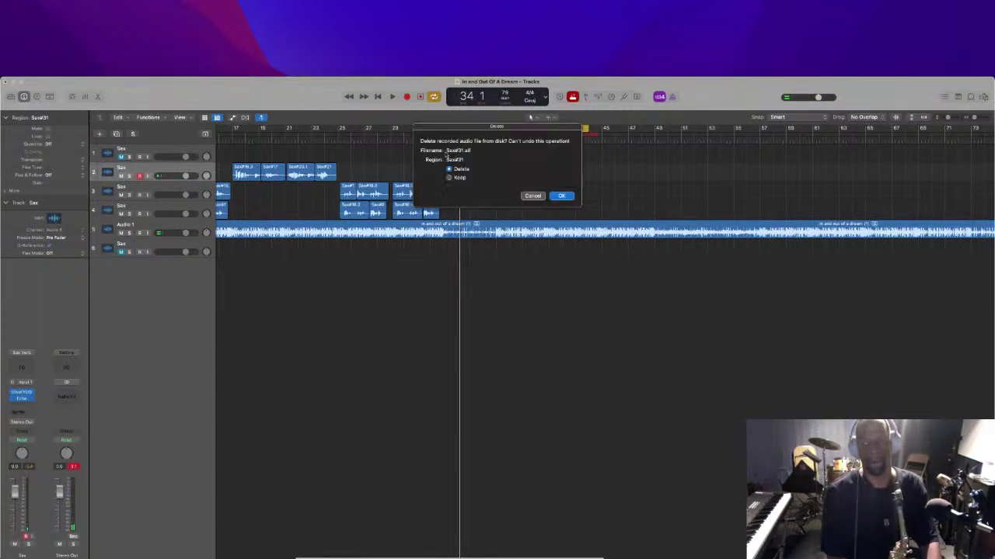
{"action": "key", "text": "Return"}
Record the sax phrase on track 2 from about bar 32 to 35, and discard the take with its audio file
{"action": "key", "text": "r"}
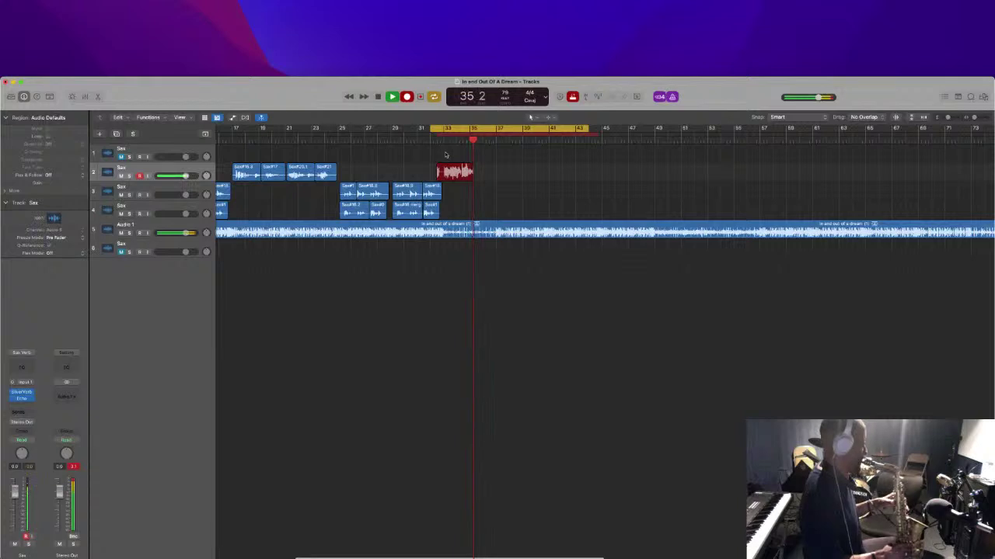
{"action": "key", "text": "space"}
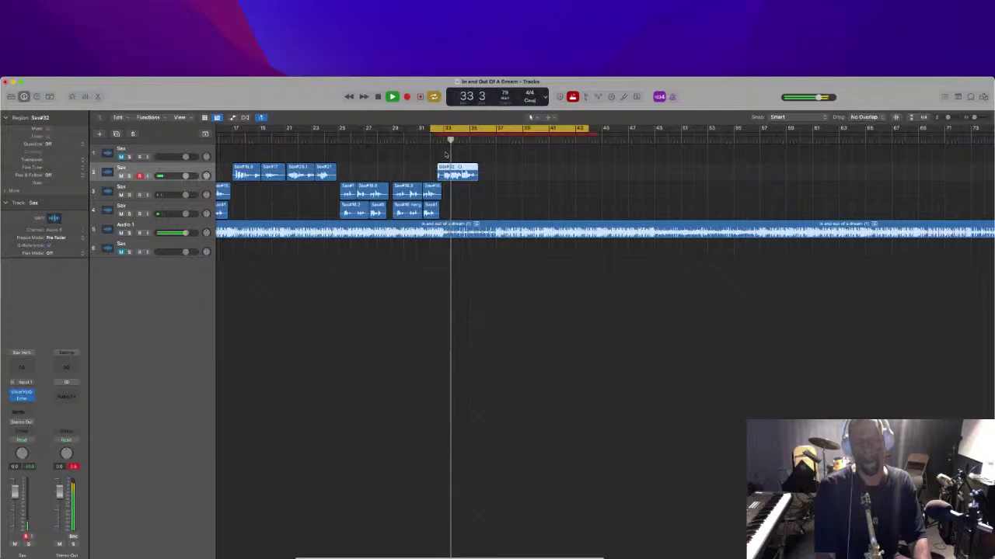
{"action": "key", "text": "Delete"}
{"action": "key", "text": "Return"}
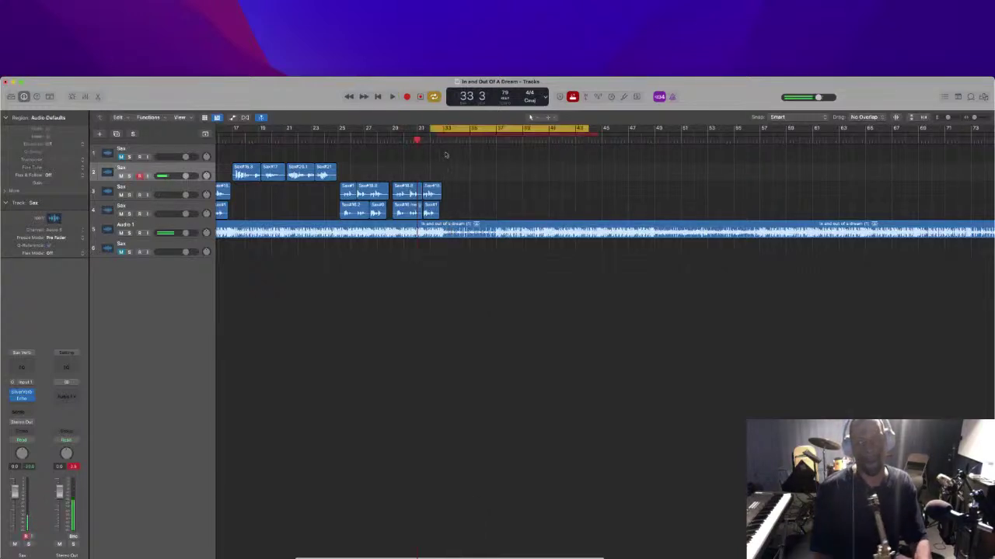
Record a fresh sax take on track 2 from about bar 32 through at least bar 37
{"action": "key", "text": "r"}
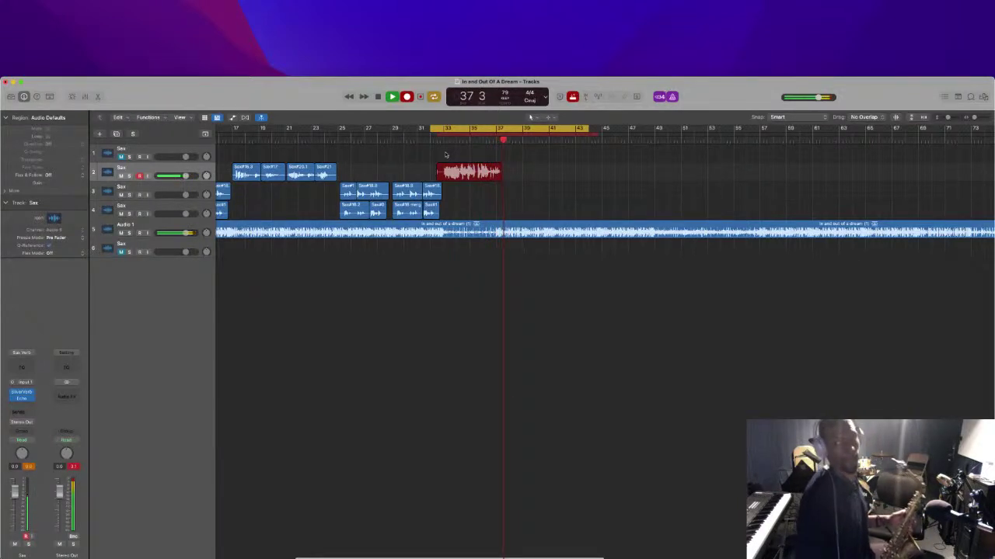
Stop recording, play back the take on the second Sax track, and delete it along with its audio file Sax#33.aif
{"action": "key", "text": "space"}
{"action": "key", "text": "space"}
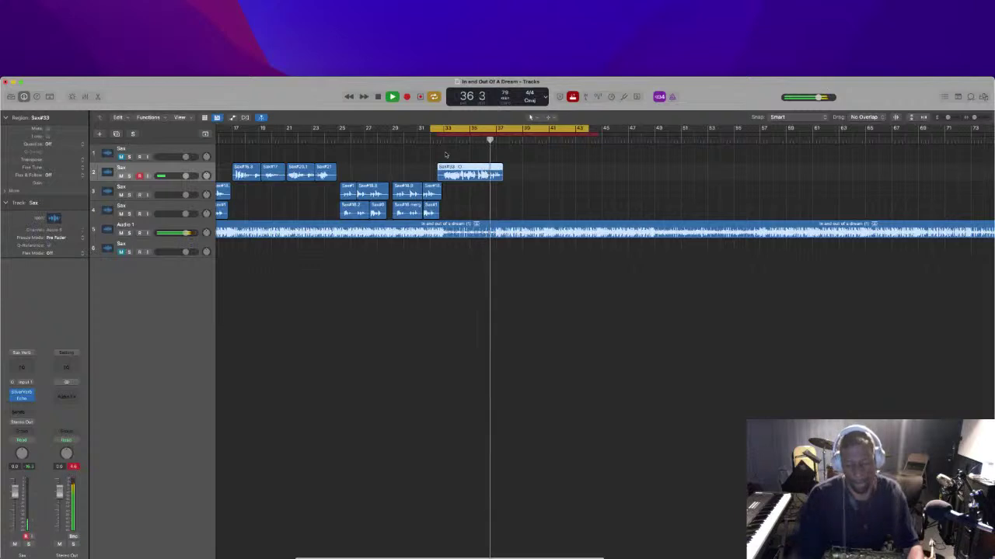
{"action": "key", "text": "space"}
{"action": "key", "text": "Delete"}
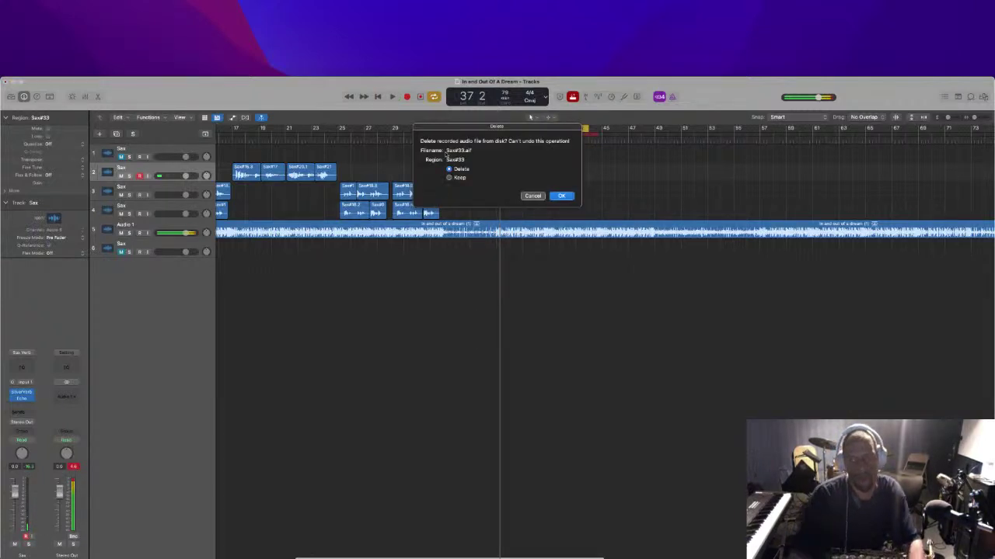
{"action": "key", "text": "Return"}
Record a replacement take over bars 32 to 37 on the second Sax track, audition it, and delete its file Sax#34.aif
{"action": "key", "text": "r"}
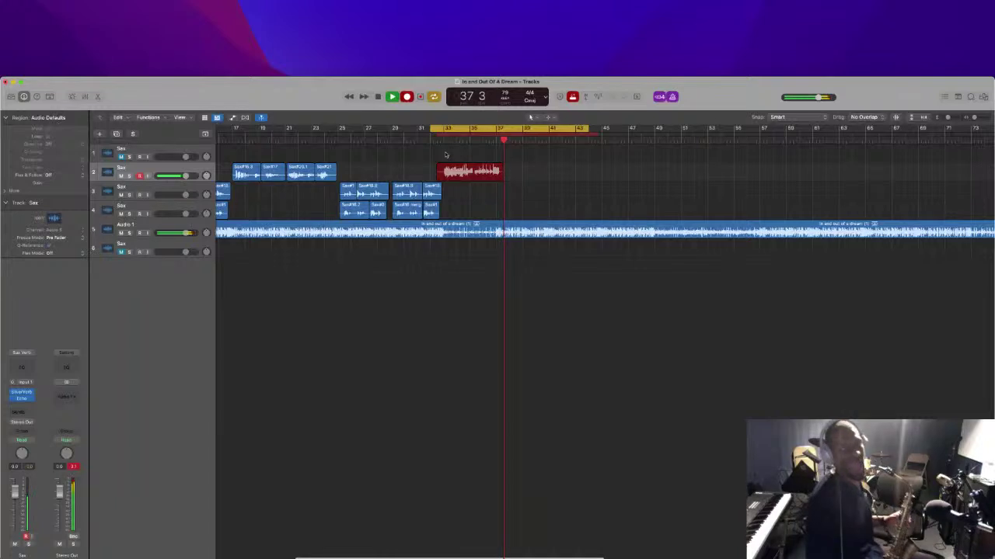
{"action": "key", "text": "space"}
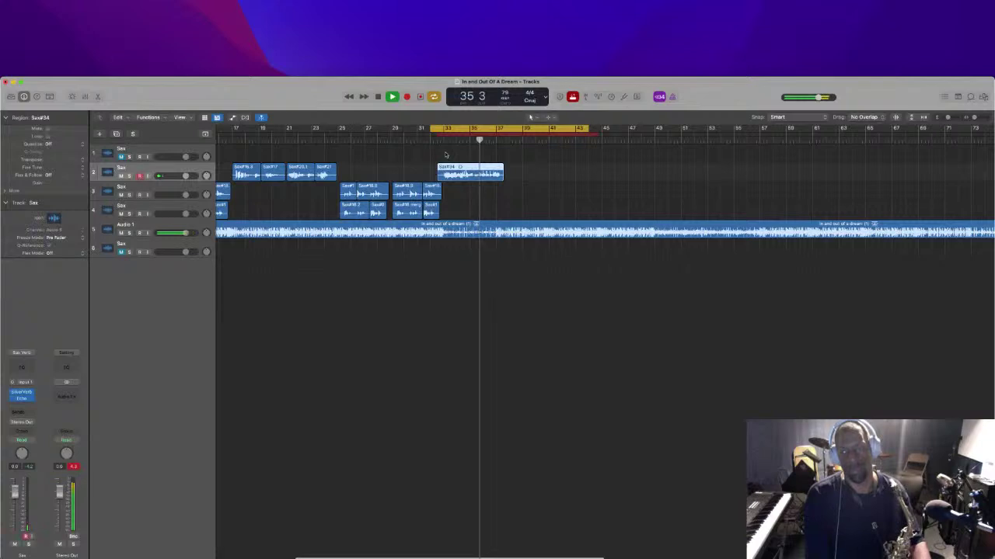
{"action": "key", "text": "space"}
{"action": "key", "text": "Delete"}
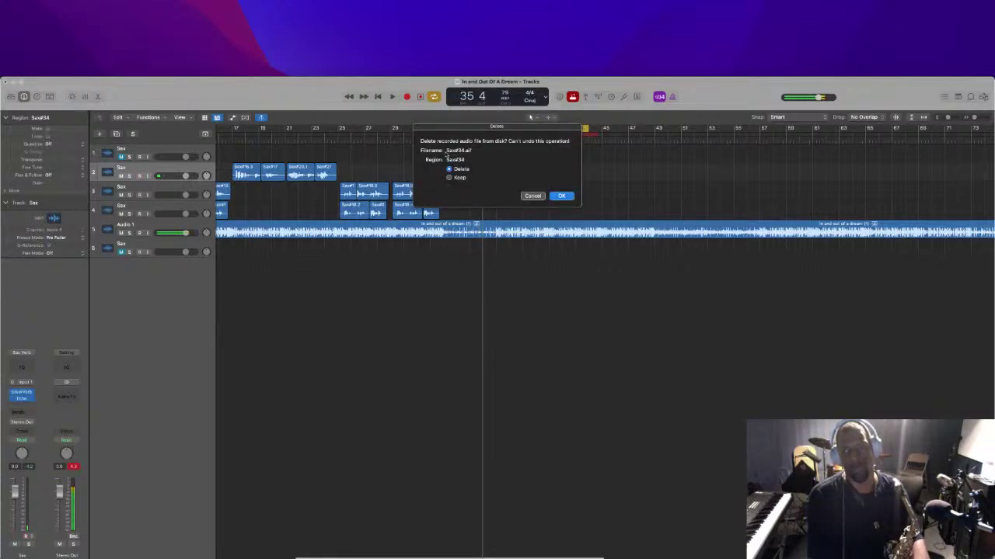
{"action": "key", "text": "Return"}
Record another sax take from the middle of bar 32, listen to it twice, and delete its file Sax#35.aif
{"action": "key", "text": "r"}
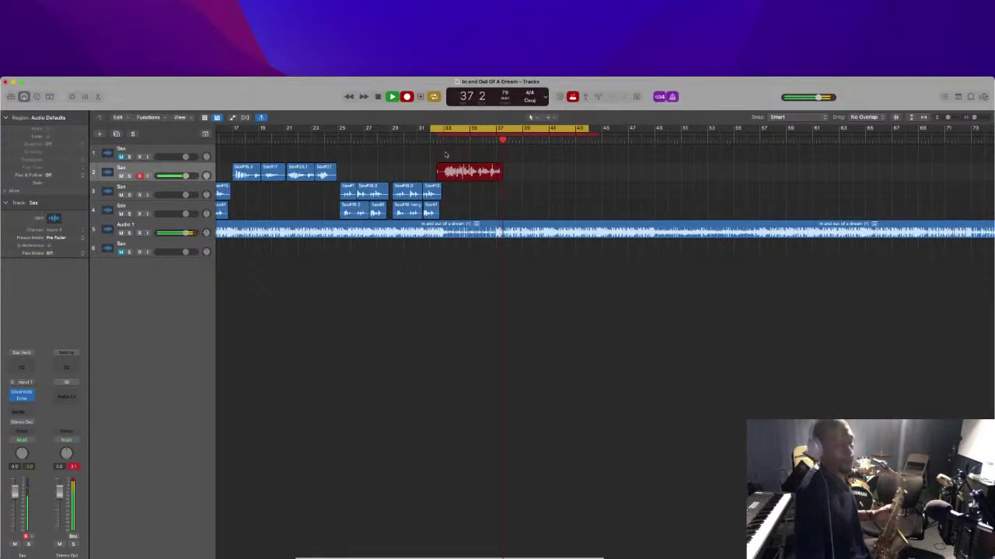
{"action": "key", "text": "space"}
{"action": "key", "text": "space"}
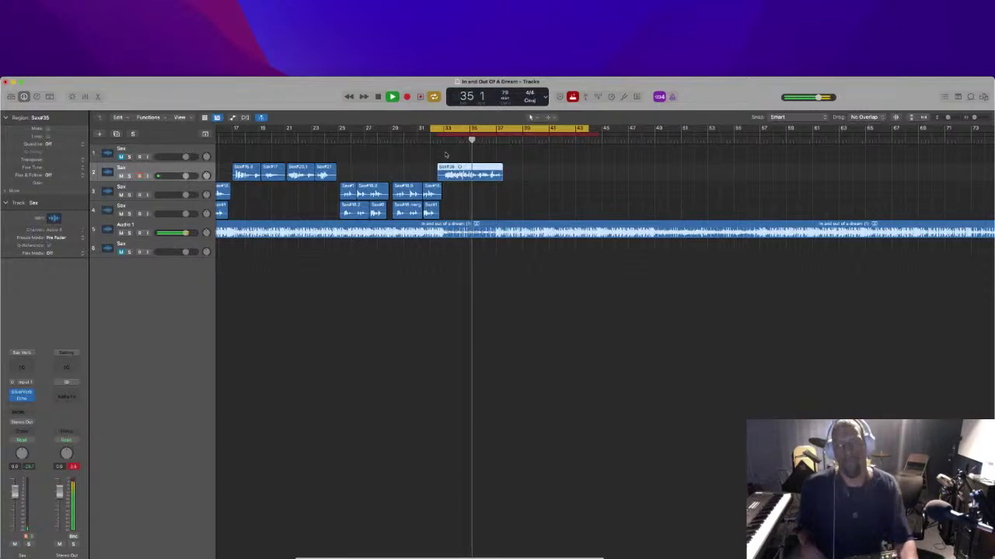
{"action": "key", "text": "space"}
{"action": "key", "text": "space"}
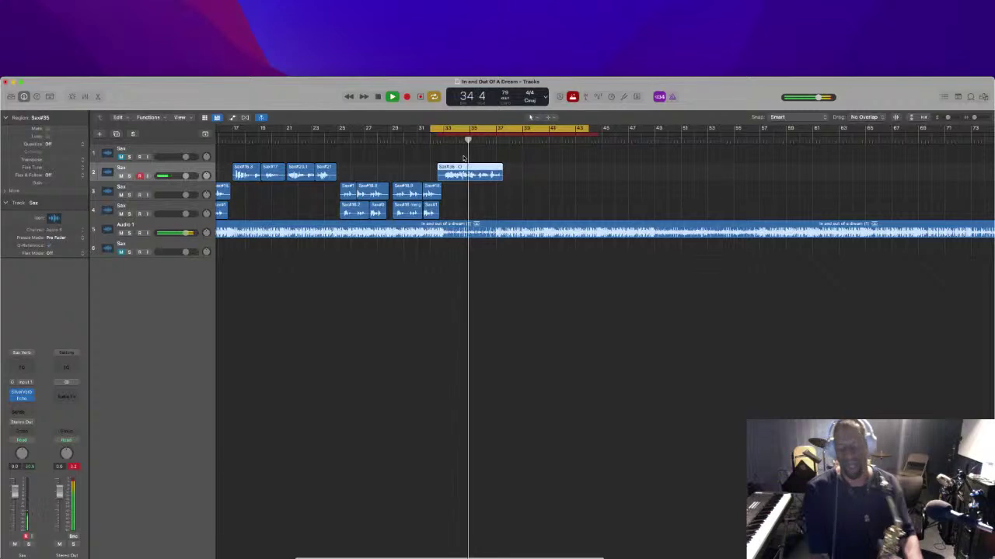
{"action": "key", "text": "Delete"}
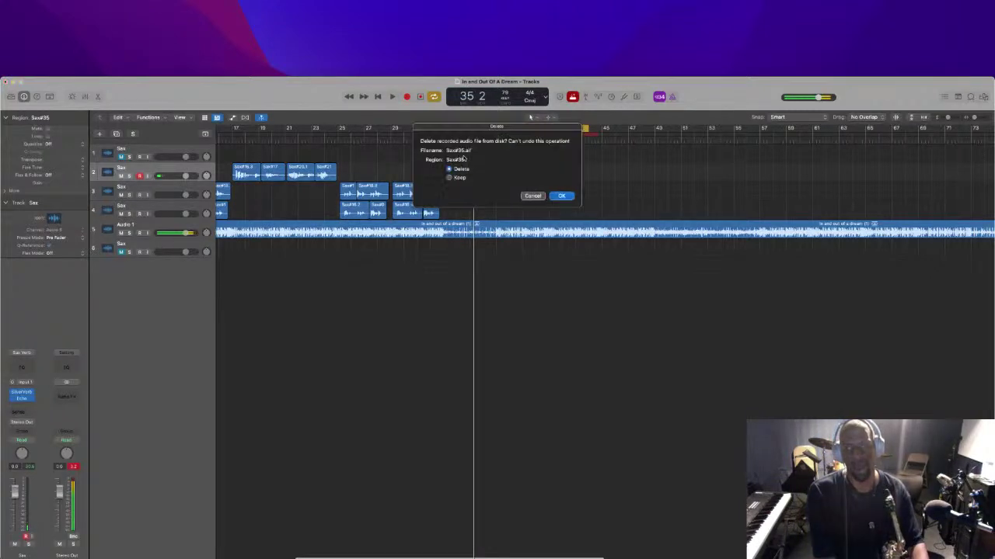
{"action": "key", "text": "Return"}
Record a fresh sax take from bar 32 to bar 37 on the second Sax track and play it back
{"action": "key", "text": "space"}
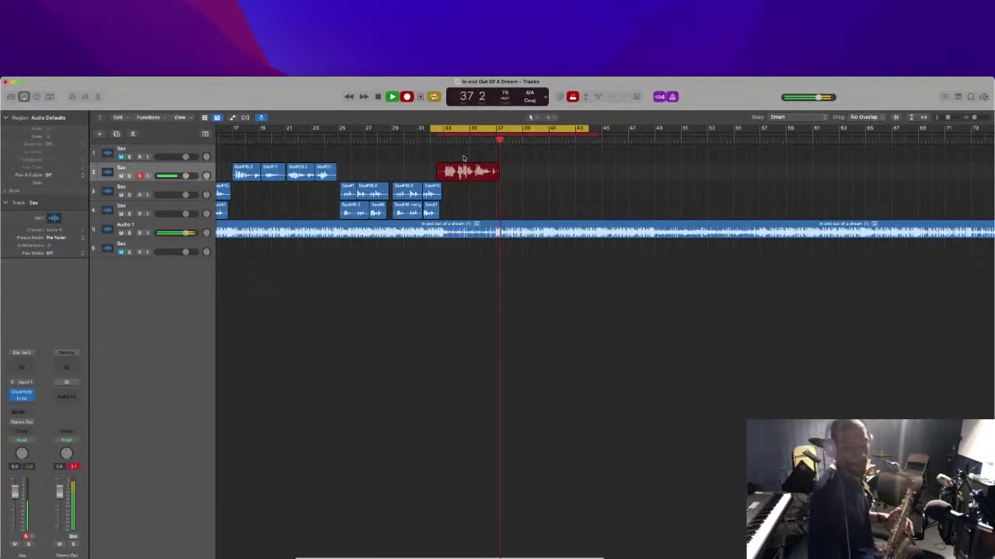
{"action": "key", "text": "space"}
{"action": "key", "text": "space"}
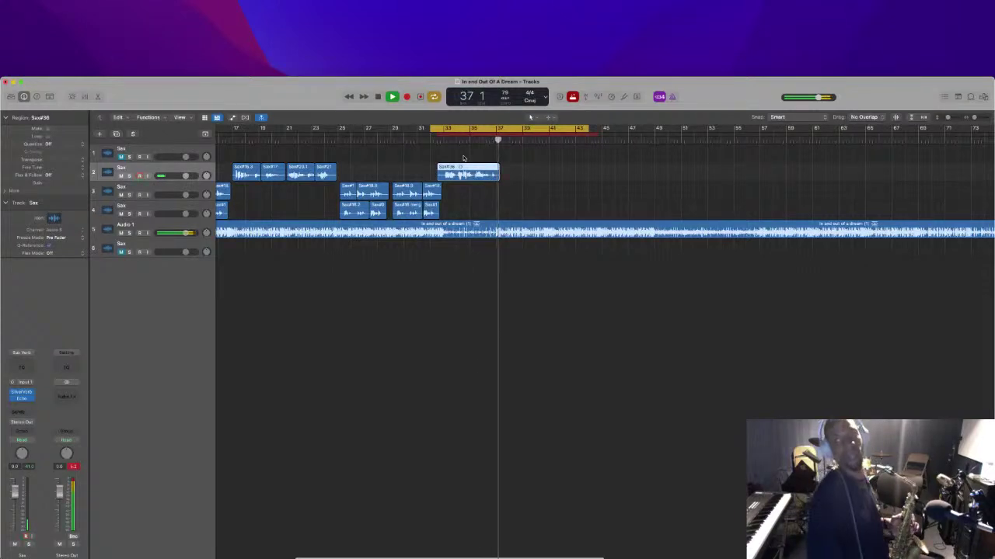
{"action": "key", "text": "space"}
{"action": "key", "text": "space"}
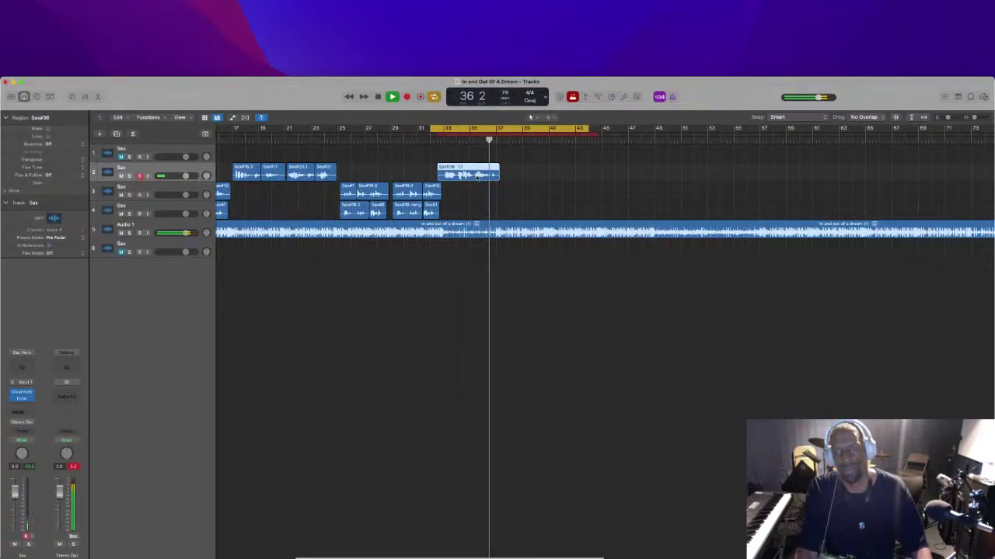
Try splitting the new Sax take just past bar 34 with the Scissors tool, check it in playback, and undo the split
{"action": "key", "text": "t"}
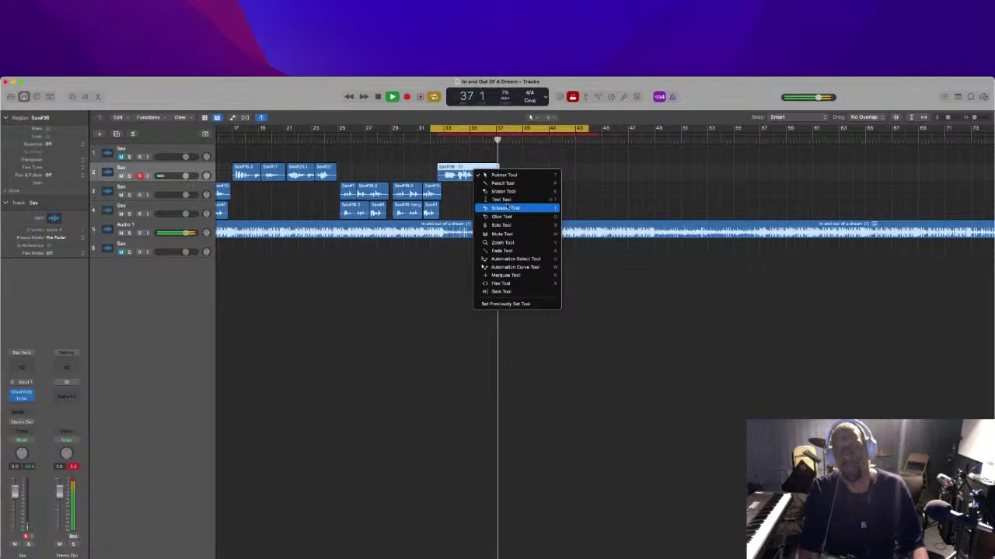
{"action": "left_click", "coordinate": [506, 209]}
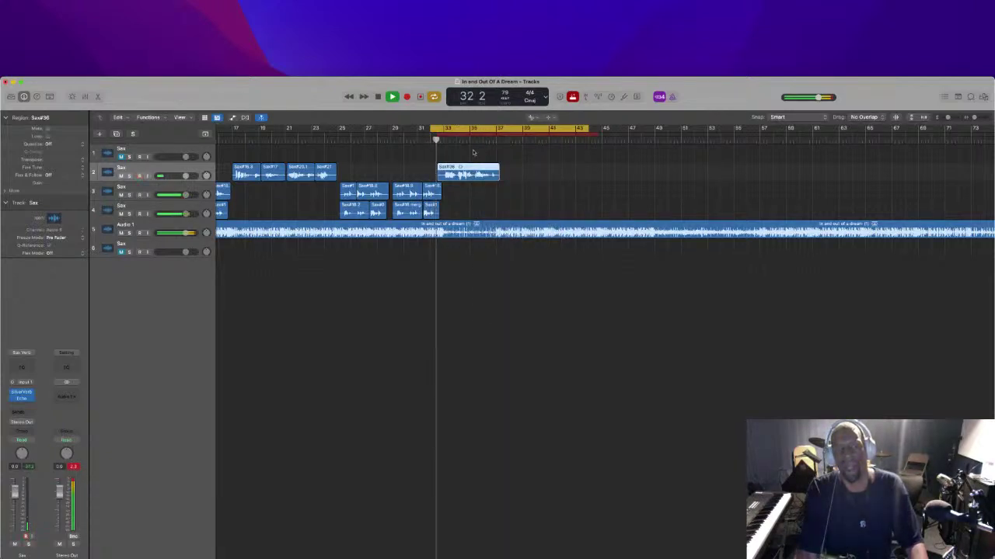
{"action": "key", "text": "super+Right"}
{"action": "key", "text": "super+Right"}
{"action": "key", "text": "super+Right"}
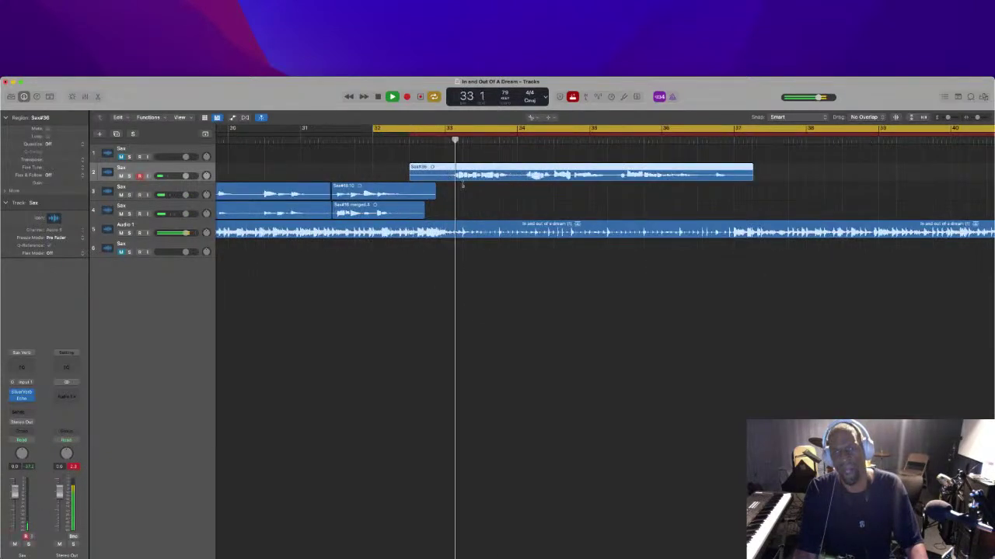
{"action": "left_click", "coordinate": [521, 177]}
{"action": "key", "text": "space"}
{"action": "key", "text": "space"}
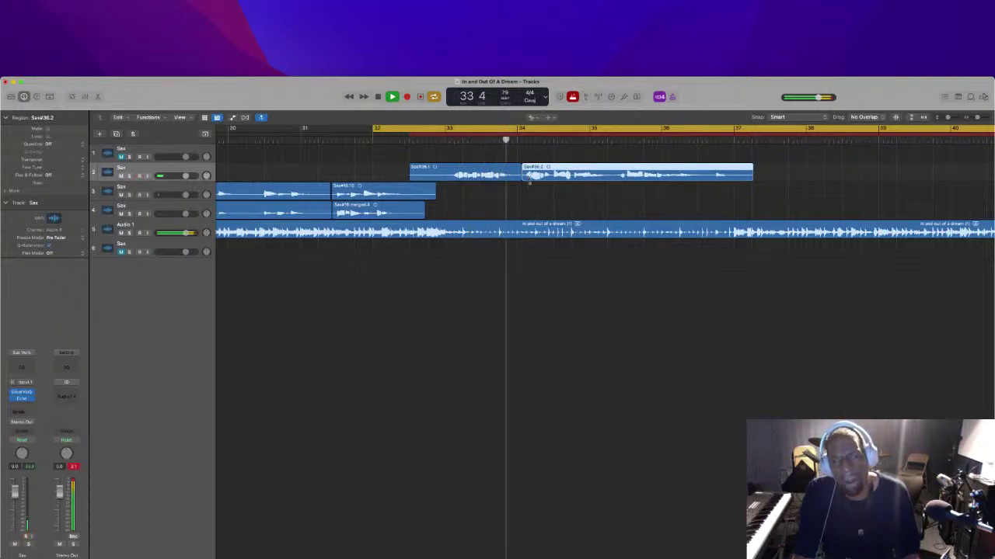
{"action": "key", "text": "space"}
{"action": "key", "text": "space"}
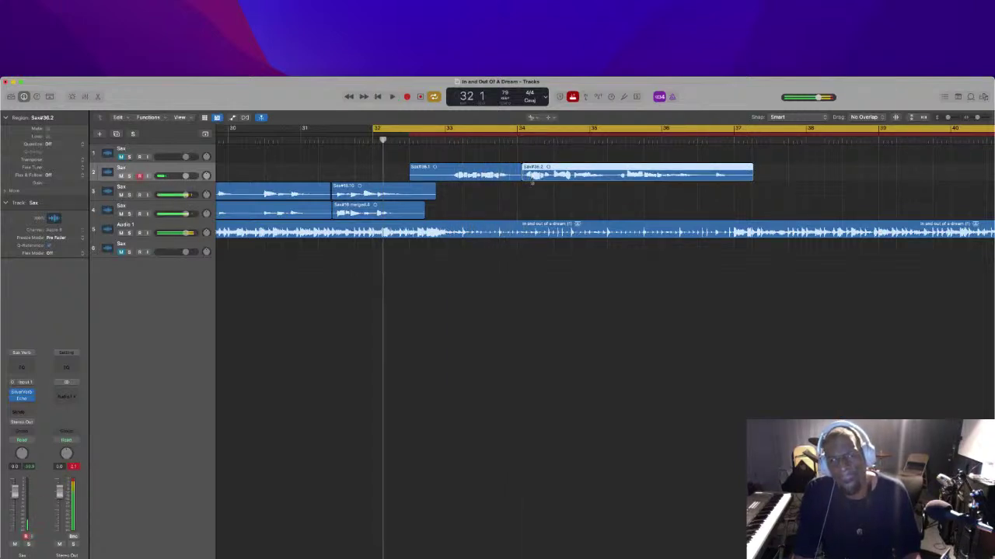
{"action": "key", "text": "super+z"}
Split the new Sax take in the quiet gap just after bar 34 with the Scissors tool, and return to the Pointer tool
{"action": "key", "text": "super+Right"}
{"action": "key", "text": "super+Right"}
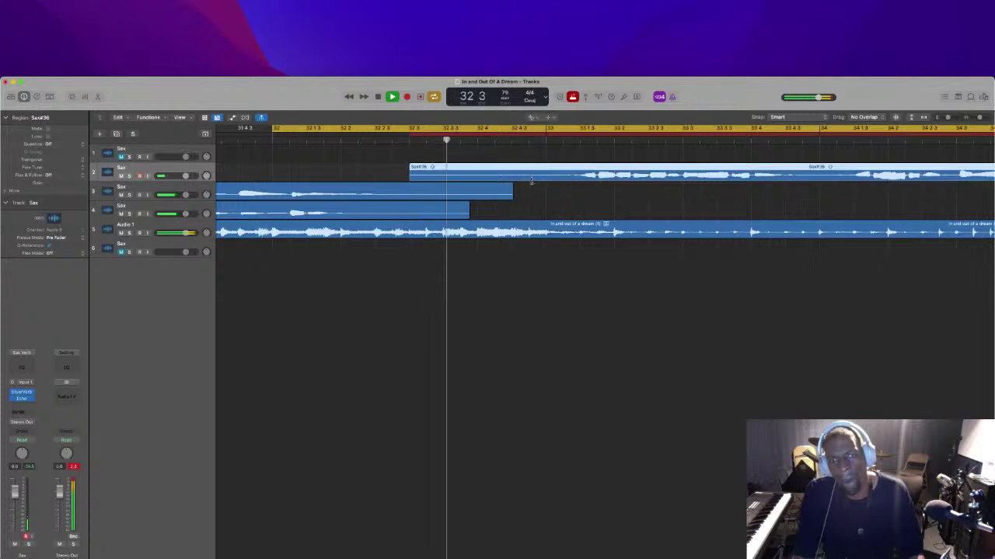
{"action": "scroll", "coordinate": [377, 170], "scroll_direction": "right", "scroll_amount": 3}
{"action": "scroll", "coordinate": [378, 171], "scroll_direction": "right", "scroll_amount": 3}
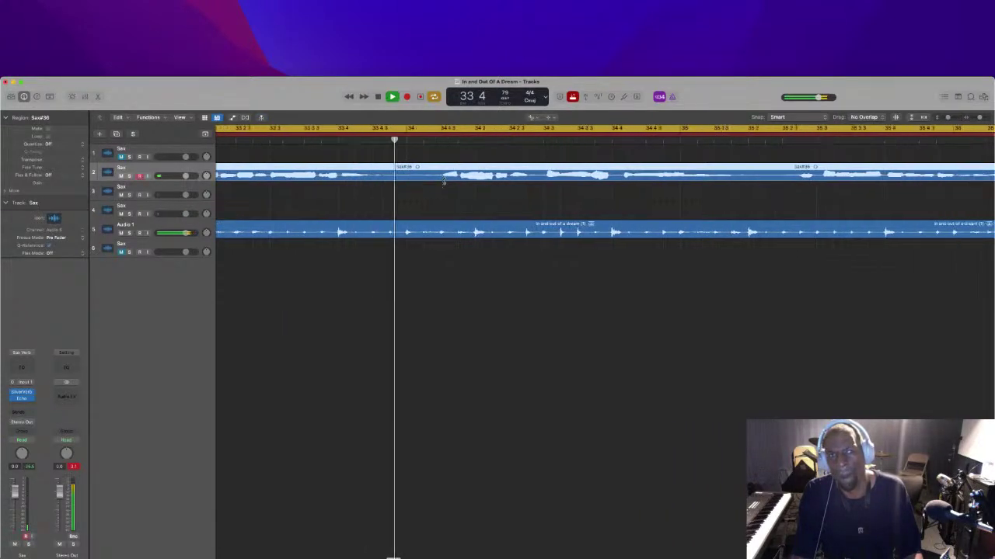
{"action": "key", "text": "space"}
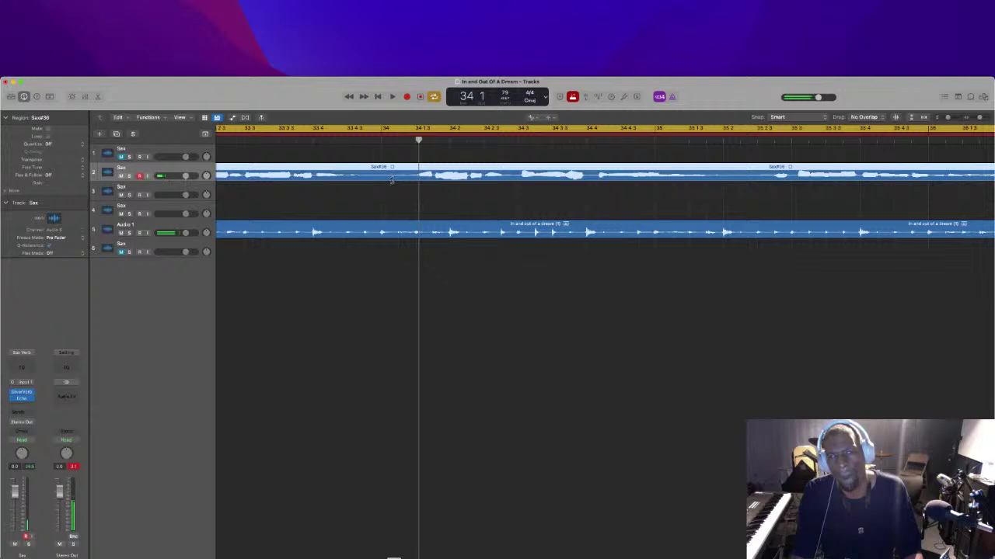
{"action": "right_click", "coordinate": [392, 180]}
{"action": "key", "text": "Escape"}
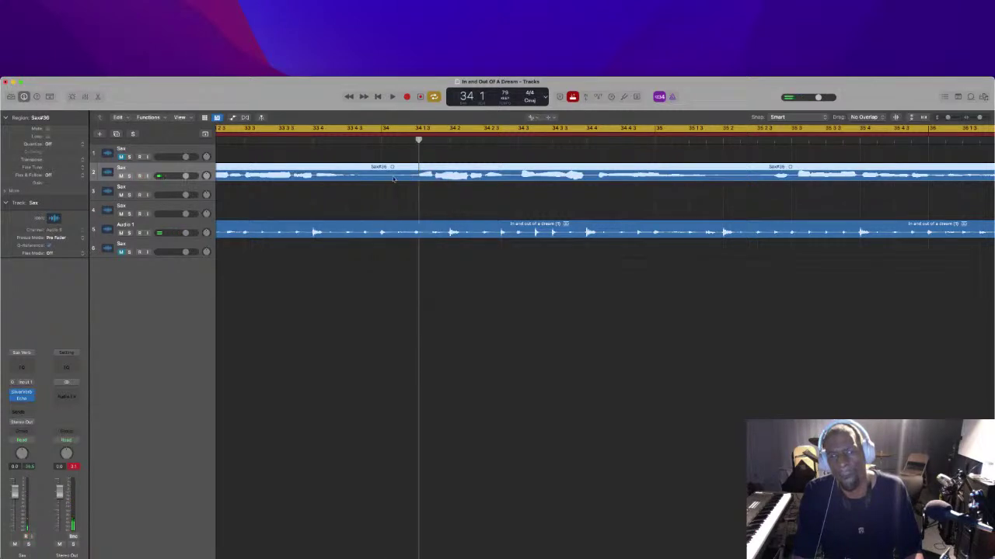
{"action": "left_click", "coordinate": [392, 178]}
{"action": "key", "text": "super+Left"}
{"action": "key", "text": "t"}
{"action": "left_click", "coordinate": [432, 172]}
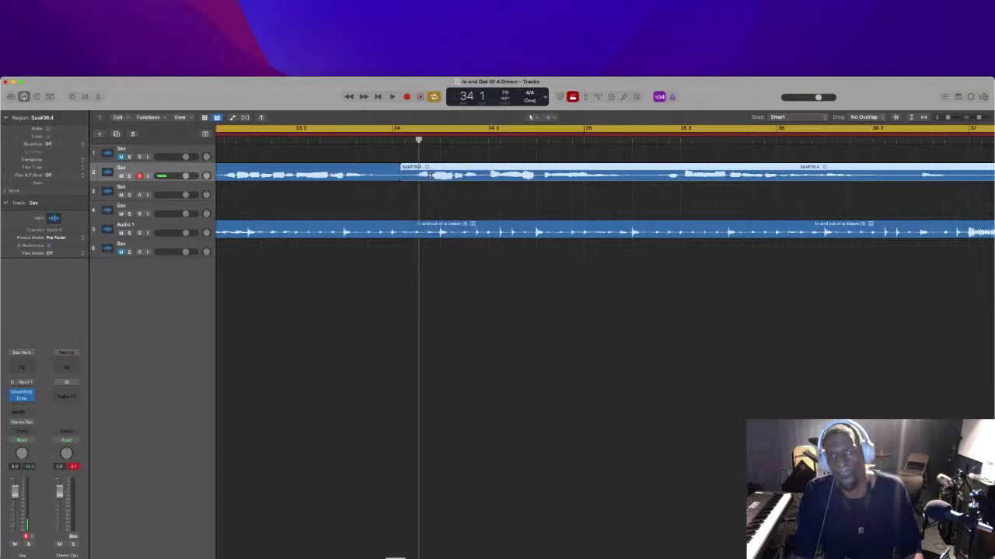
Shift the second part of the split Sax take slightly later, leaving a gap after bar 34, and turn off cycle playback
{"action": "key", "text": "super+Left"}
{"action": "left_click_drag", "start_coordinate": [426, 174], "coordinate": [437, 175]}
{"action": "key", "text": "space"}
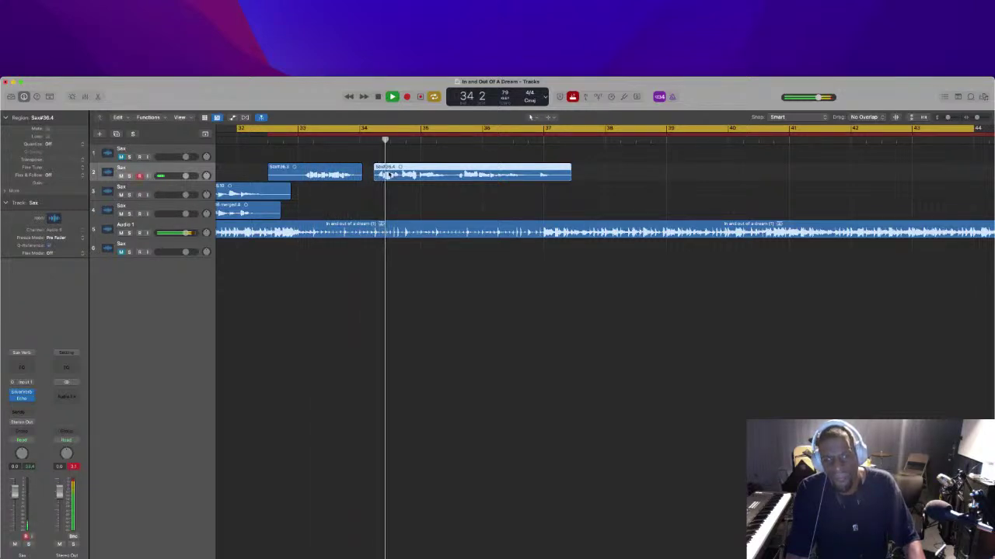
{"action": "left_click_drag", "start_coordinate": [386, 174], "coordinate": [394, 175]}
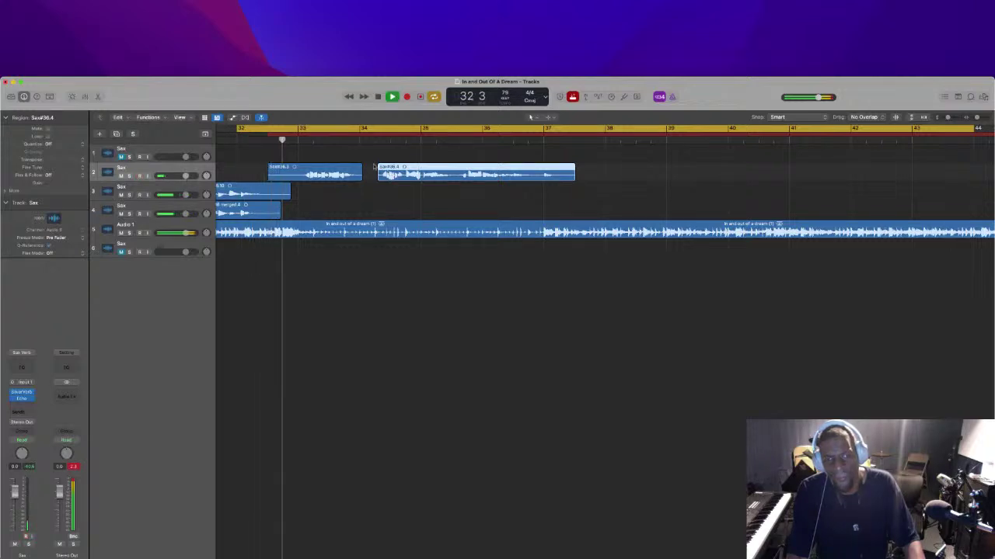
{"action": "left_click", "coordinate": [362, 127]}
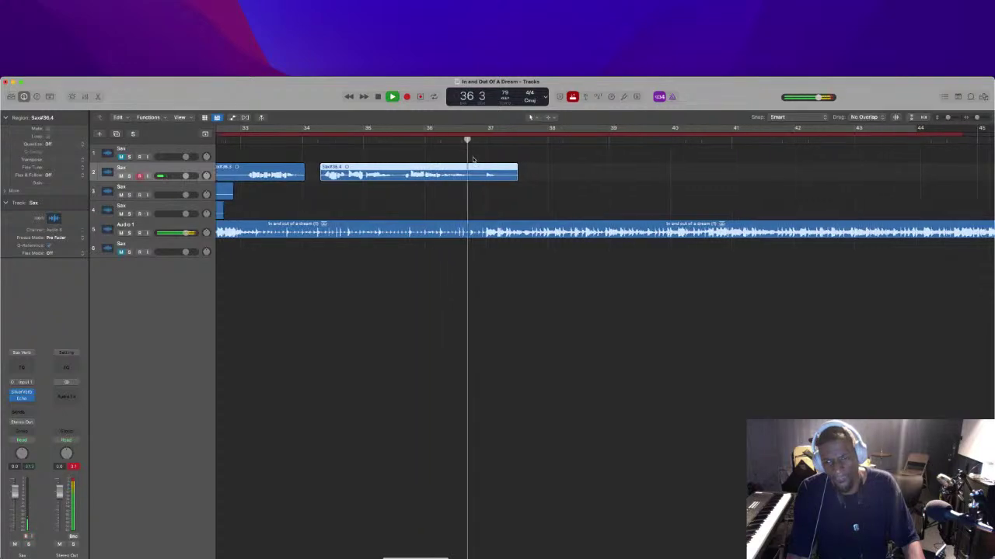
Cut the second Sax region just before bar 37 with the Scissors tool and delete the leftover tail
{"action": "key", "text": "space"}
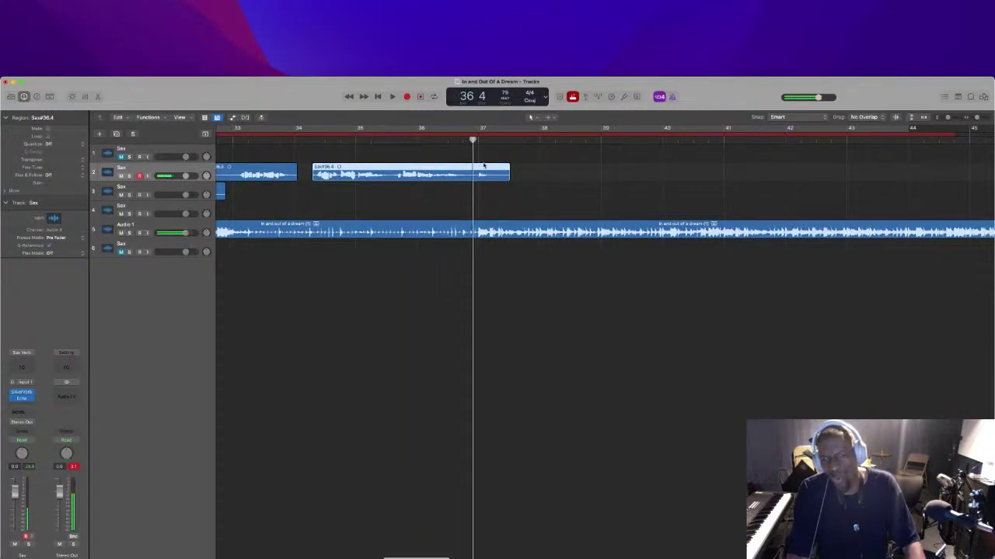
{"action": "key", "text": "t"}
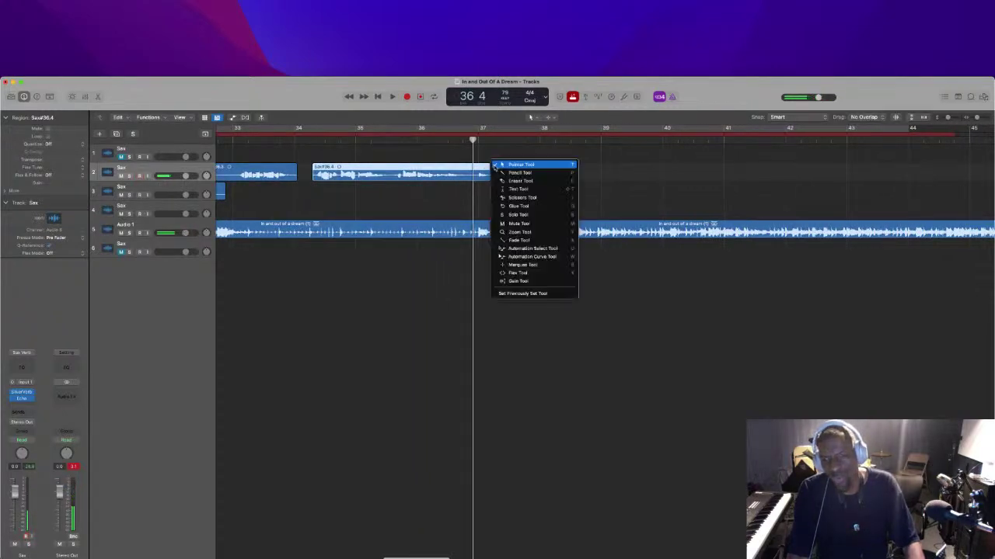
{"action": "left_click", "coordinate": [521, 199]}
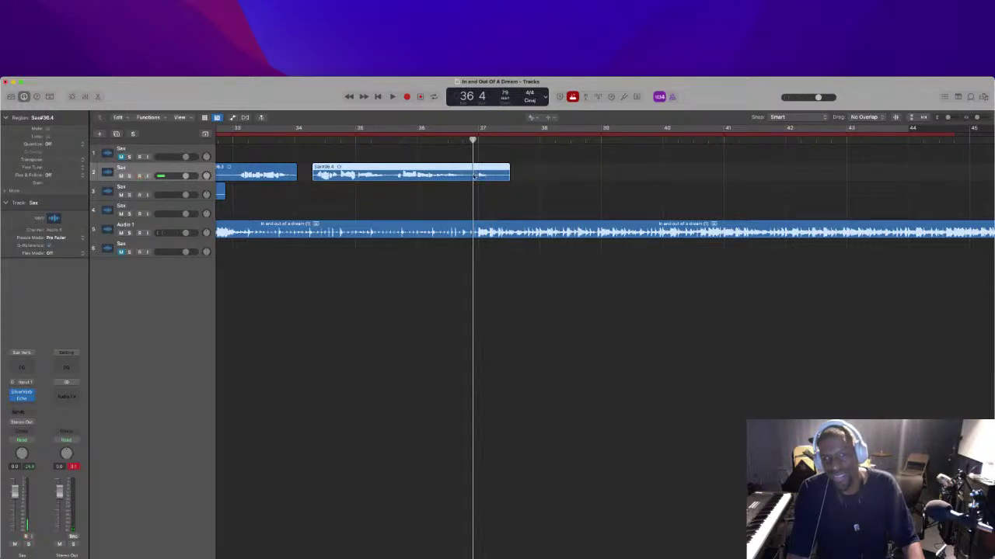
{"action": "left_click", "coordinate": [473, 178]}
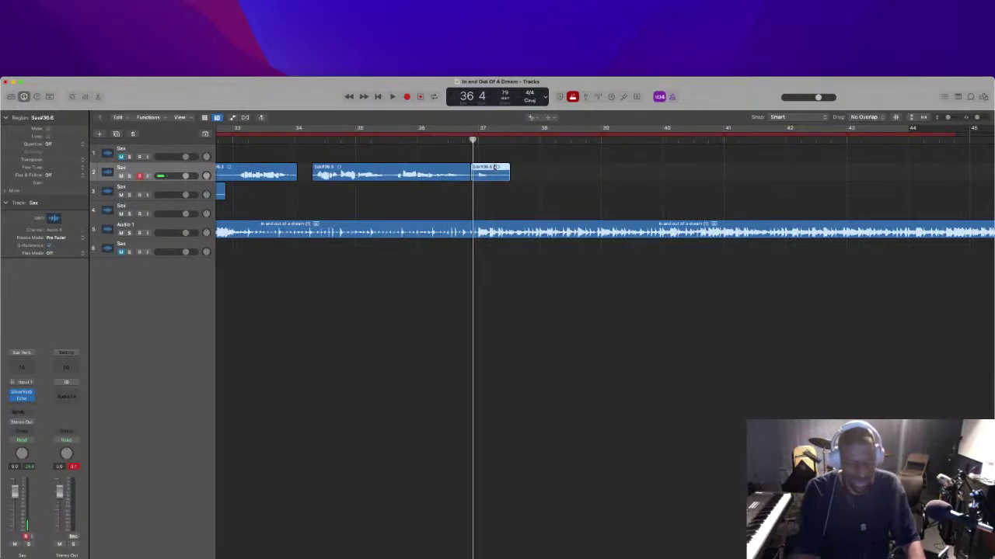
{"action": "key", "text": "Delete"}
{"action": "key", "text": "t"}
{"action": "key", "text": "t"}
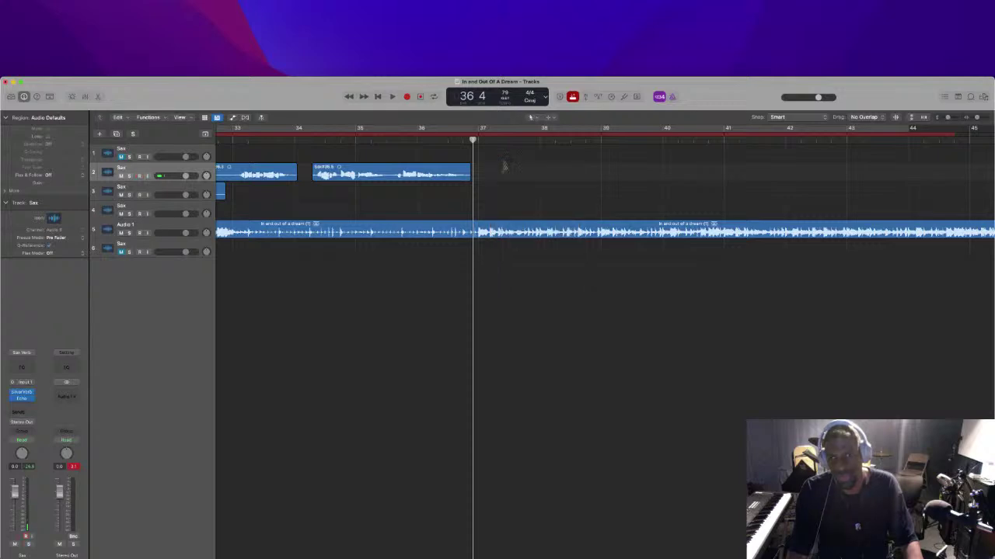
Play back the edited sax phrases from about bar 32, and return the playhead to the start of the project
{"action": "key", "text": "super+Left"}
{"action": "key", "text": "super+Left"}
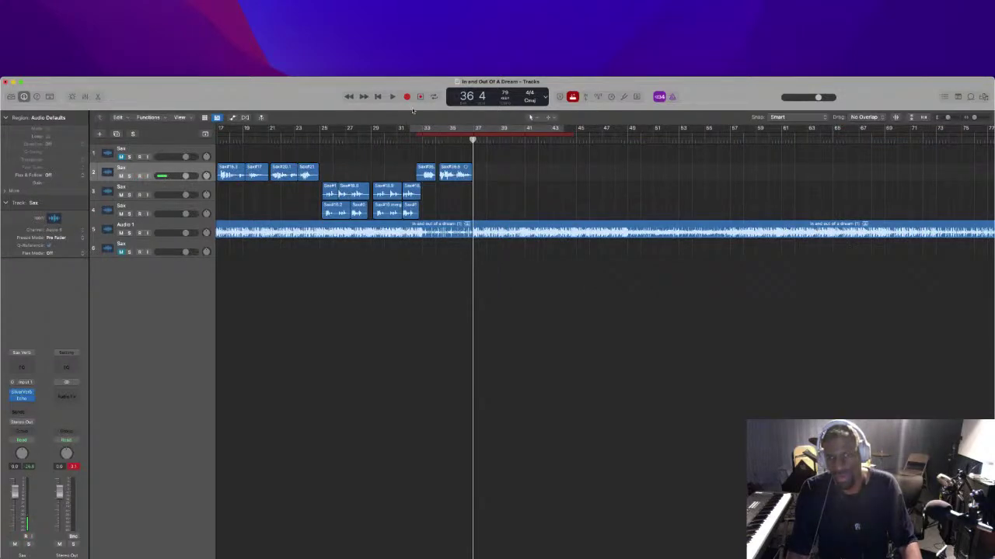
{"action": "left_click", "coordinate": [413, 141]}
{"action": "key", "text": "space"}
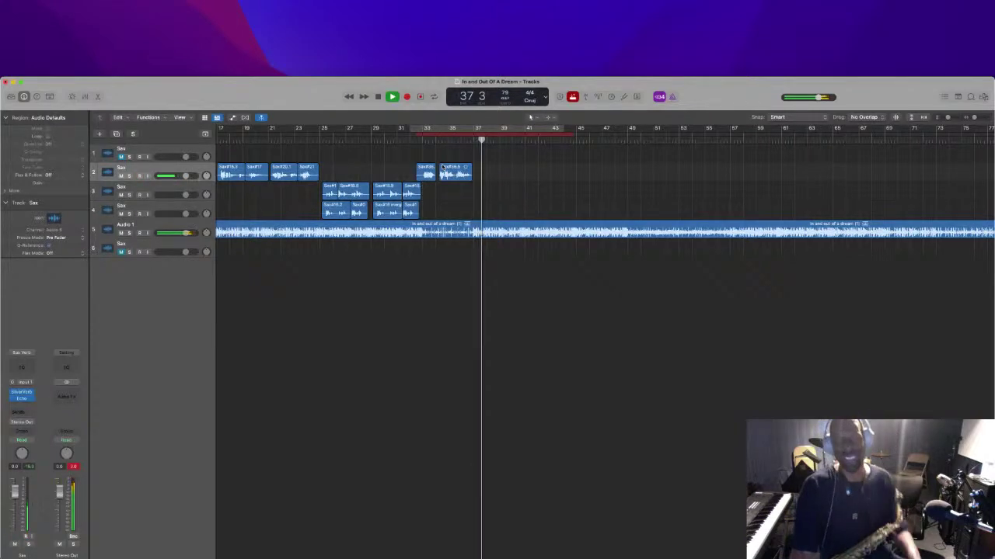
{"action": "key", "text": "comma"}
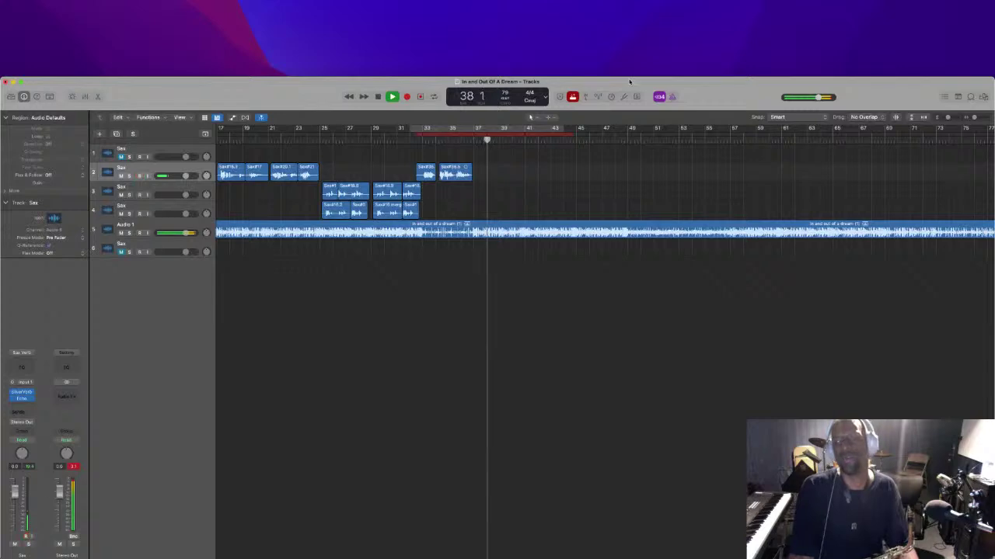
{"action": "scroll", "coordinate": [493, 175], "scroll_direction": "down", "scroll_amount": 3}
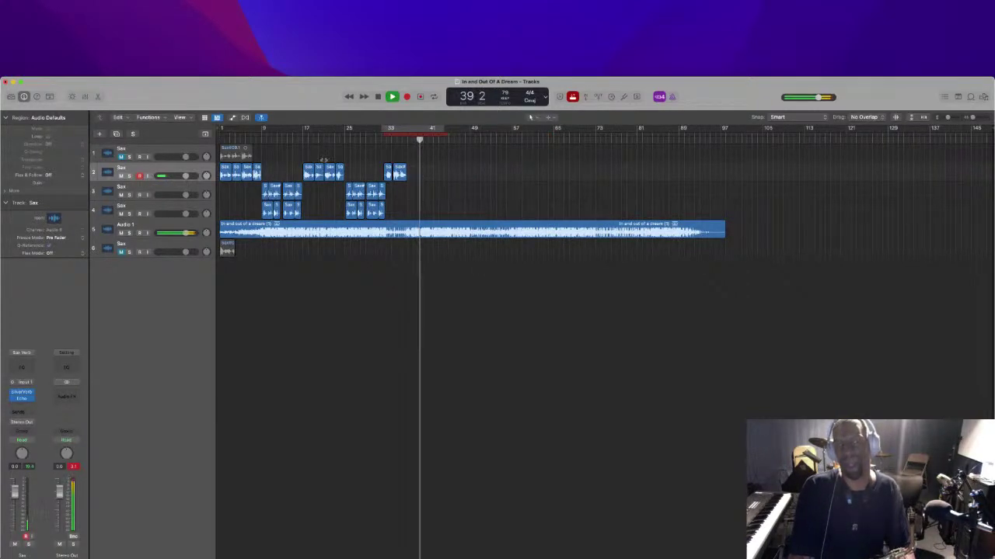
{"action": "key", "text": "space"}
{"action": "key", "text": "Return"}
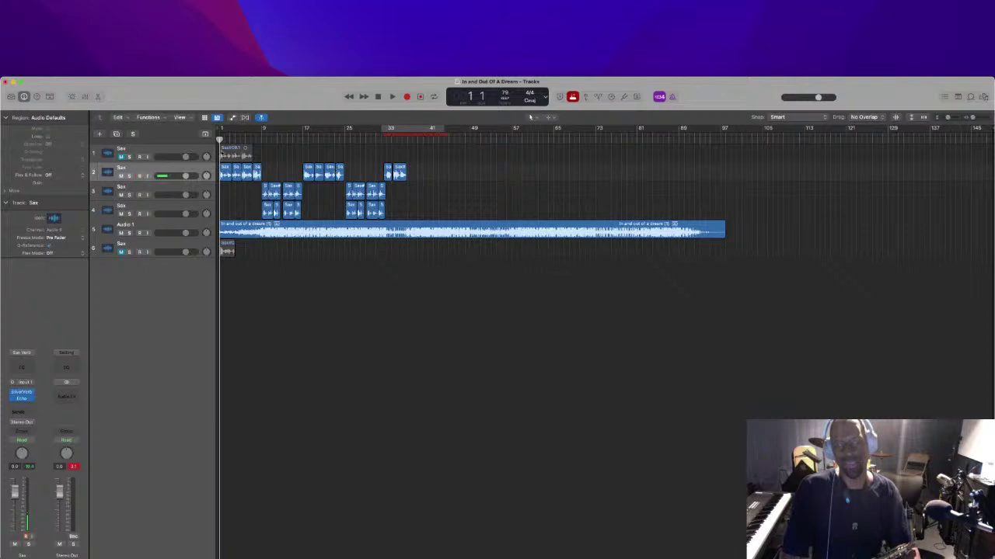
Play the project from the start to about bar 38, inspecting the layered sax regions between bars 25 and 33
{"action": "key", "text": "space"}
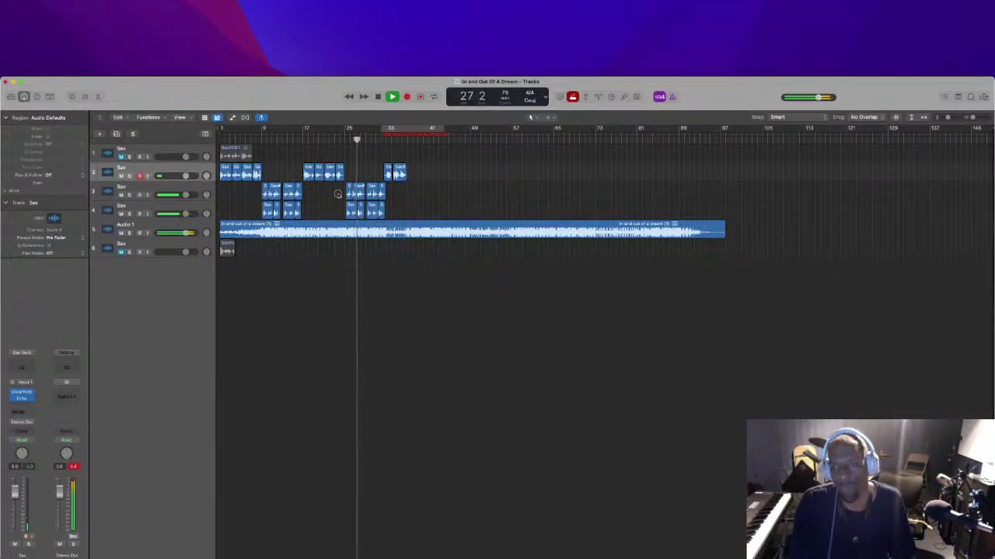
{"action": "left_click_drag", "start_coordinate": [343, 192], "coordinate": [347, 209]}
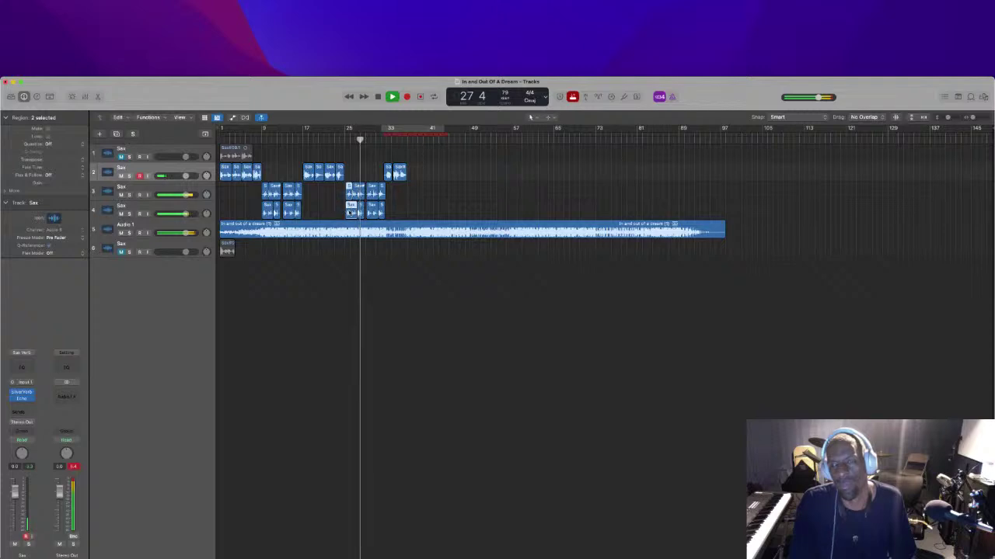
{"action": "scroll", "coordinate": [354, 191], "scroll_direction": "up", "scroll_amount": 10}
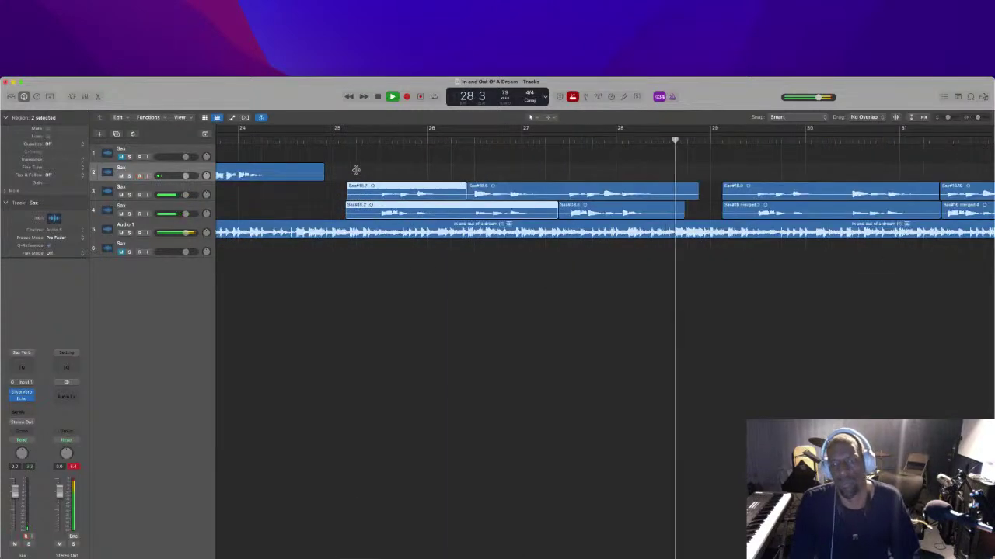
{"action": "scroll", "coordinate": [355, 170], "scroll_direction": "up", "scroll_amount": 2}
{"action": "key", "text": "t"}
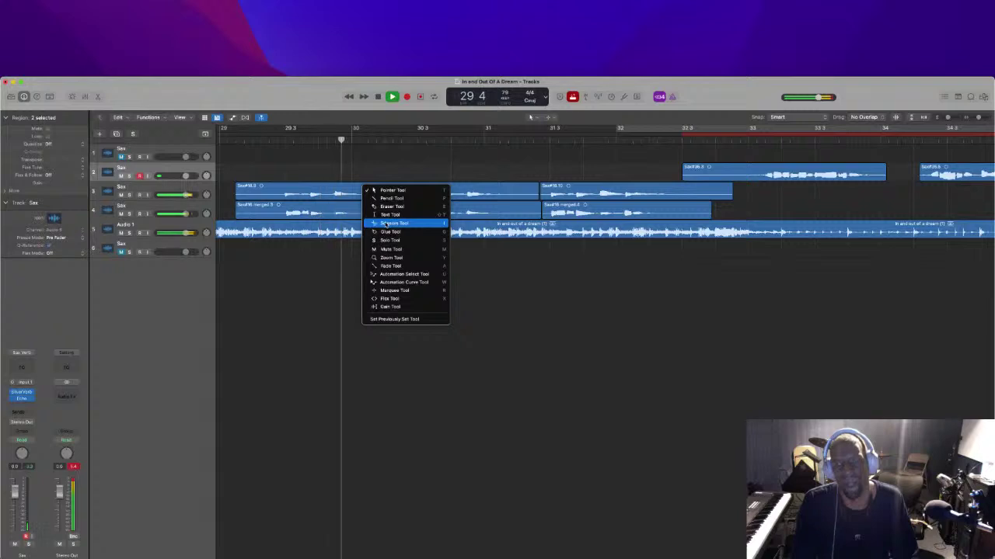
{"action": "left_click", "coordinate": [386, 223]}
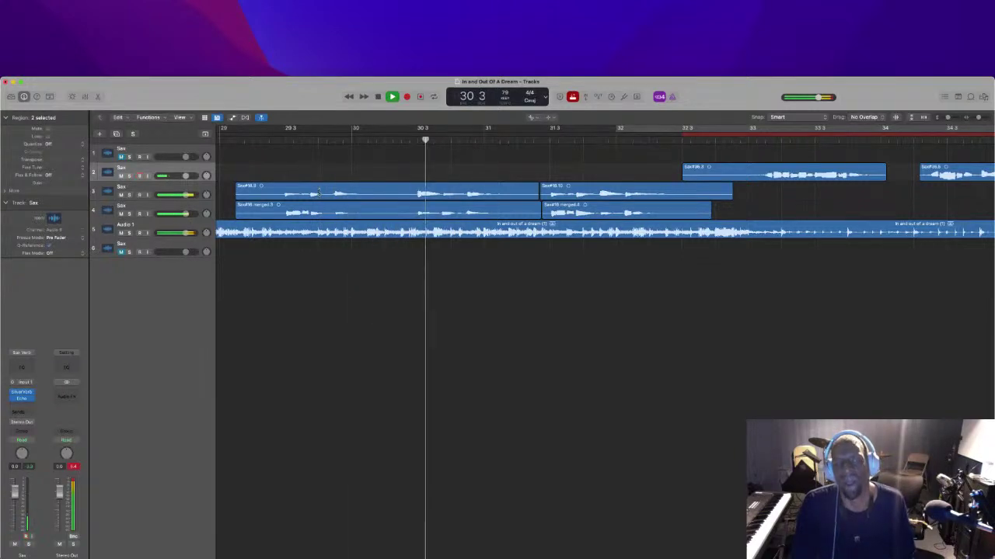
{"action": "scroll", "coordinate": [382, 199], "scroll_direction": "left", "scroll_amount": 5}
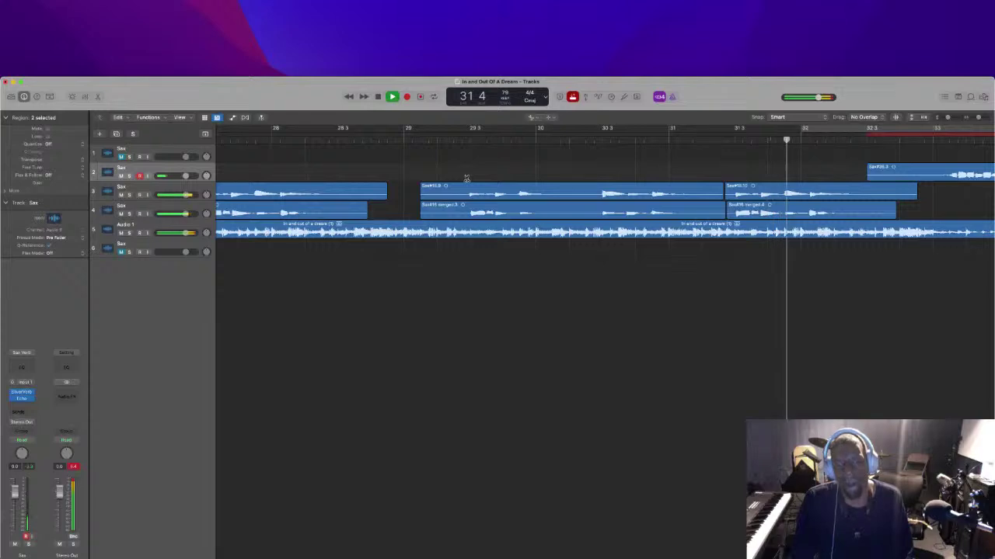
{"action": "scroll", "coordinate": [497, 187], "scroll_direction": "left", "scroll_amount": 1}
{"action": "scroll", "coordinate": [511, 179], "scroll_direction": "down", "scroll_amount": 5}
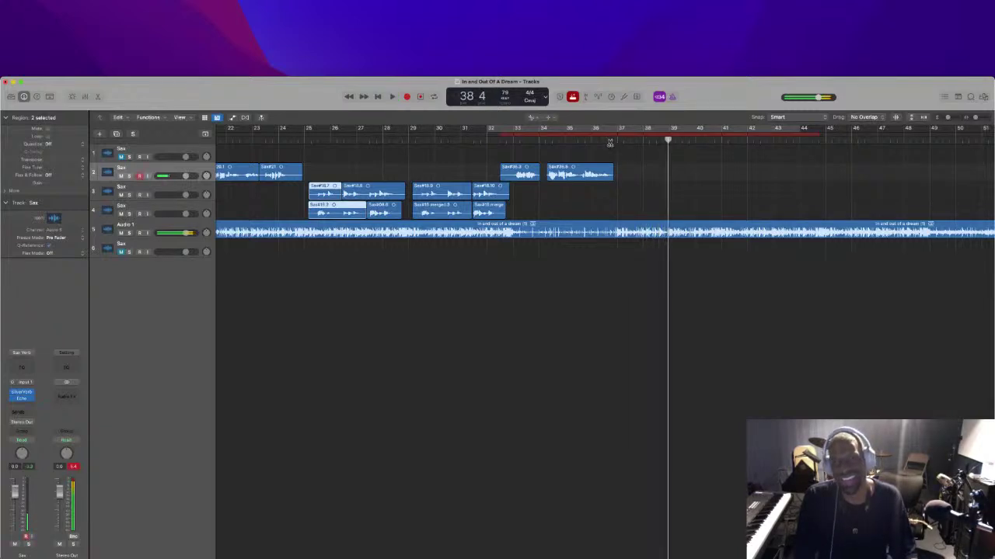
{"action": "scroll", "coordinate": [598, 138], "scroll_direction": "right", "scroll_amount": 1}
Move the autopunch range so it starts just after bar 37, and select the first Sax track for recording
{"action": "left_click_drag", "start_coordinate": [582, 134], "coordinate": [668, 138]}
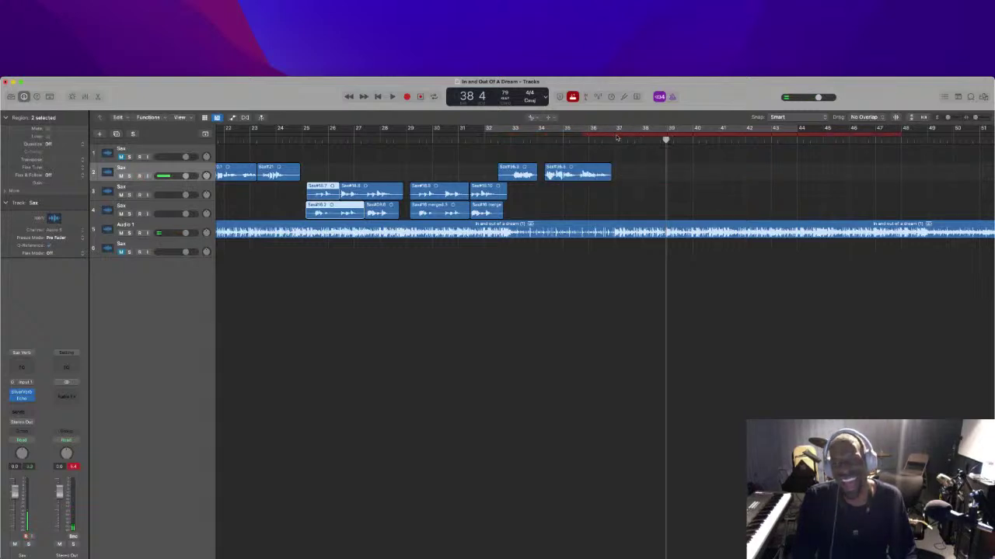
{"action": "left_click_drag", "start_coordinate": [617, 135], "coordinate": [662, 138]}
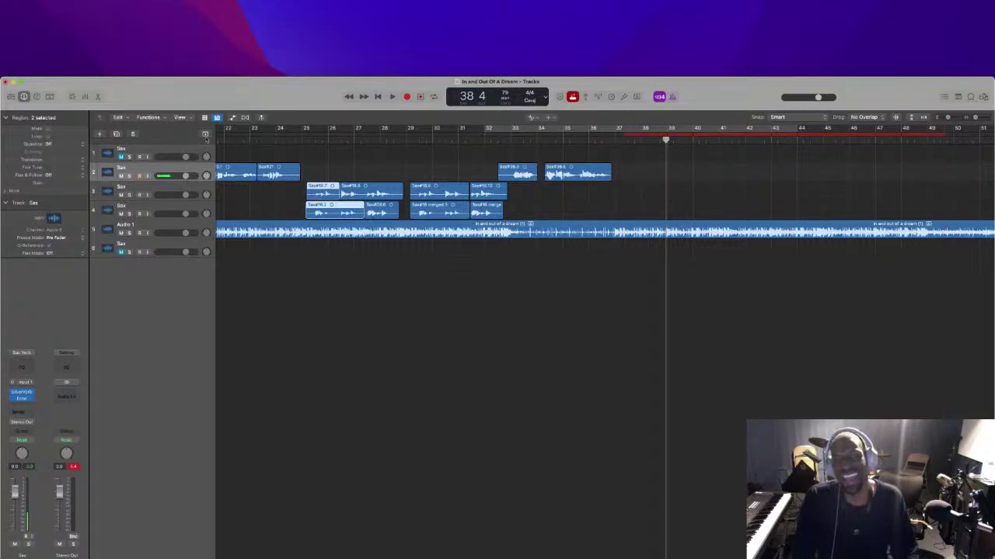
{"action": "left_click", "coordinate": [168, 151]}
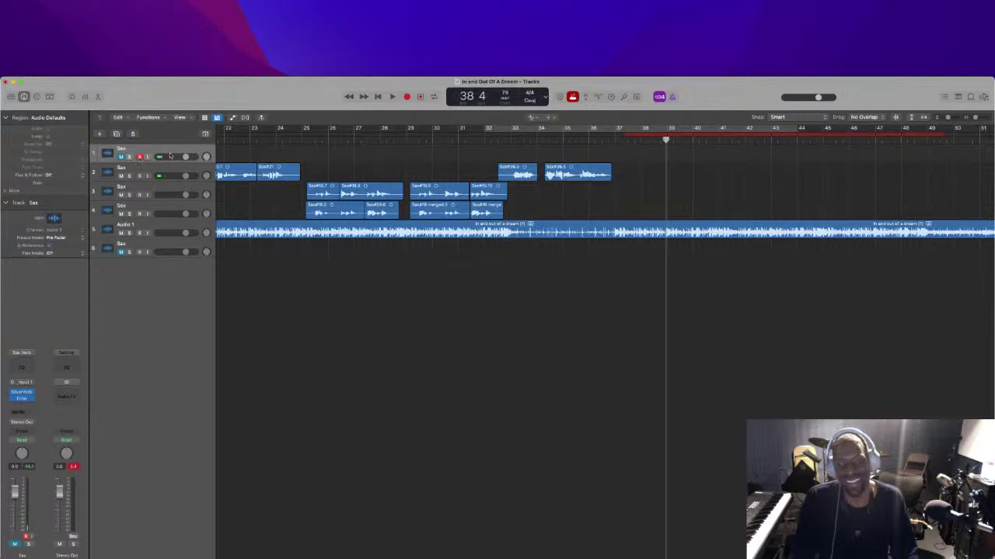
Return to the Pointer tool, set a cycle range from bar 37 to 42, and audition the backing track there
{"action": "key", "text": "t"}
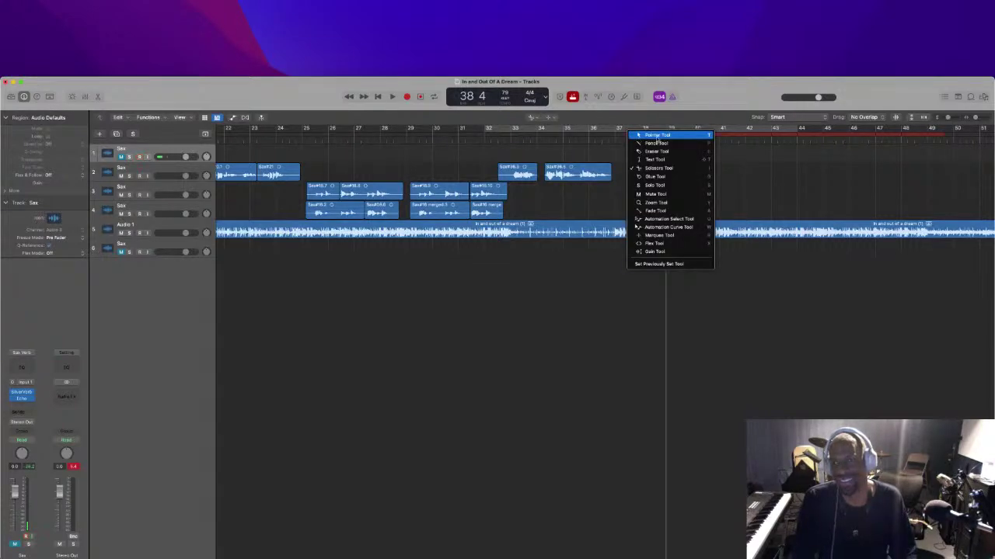
{"action": "left_click", "coordinate": [662, 137]}
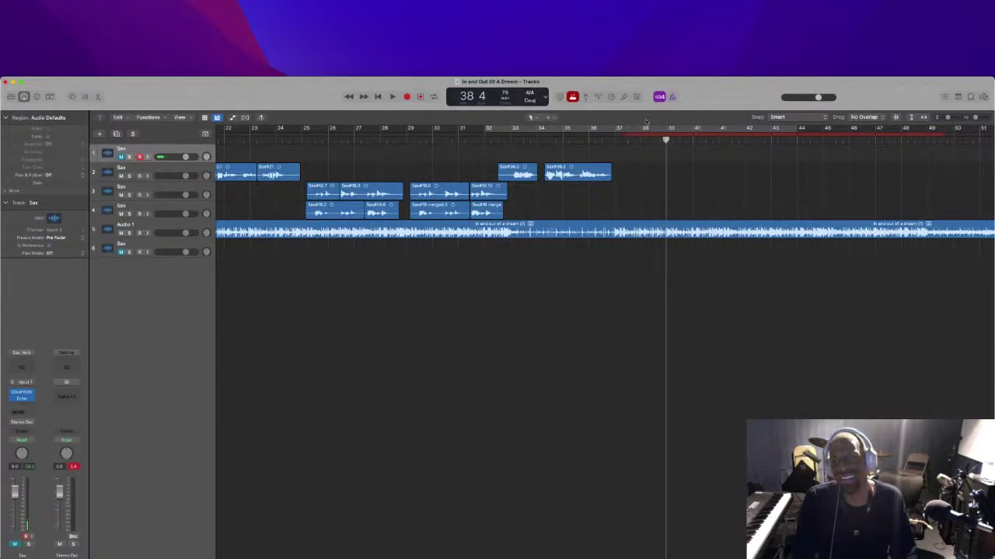
{"action": "left_click_drag", "start_coordinate": [612, 126], "coordinate": [742, 126]}
{"action": "key", "text": "space"}
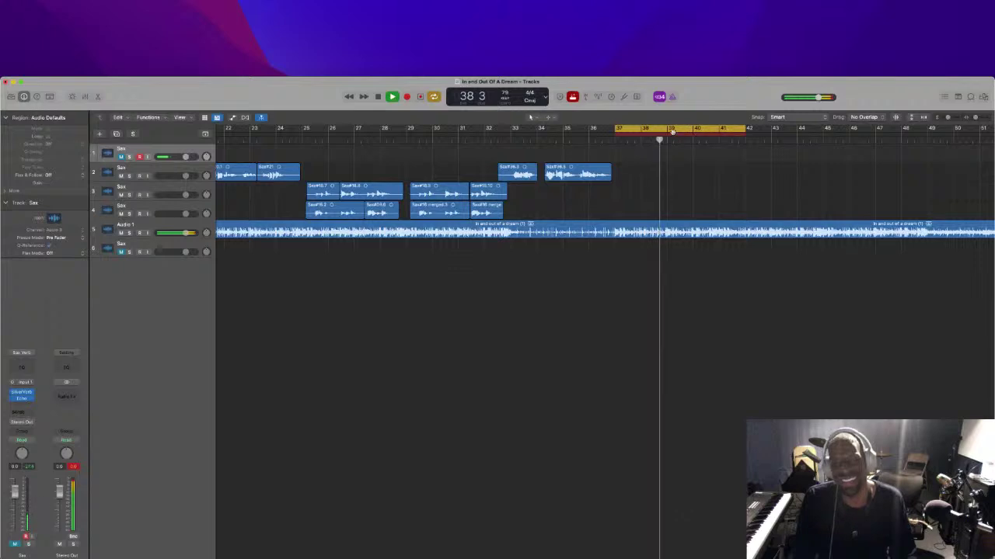
{"action": "key", "text": "Return"}
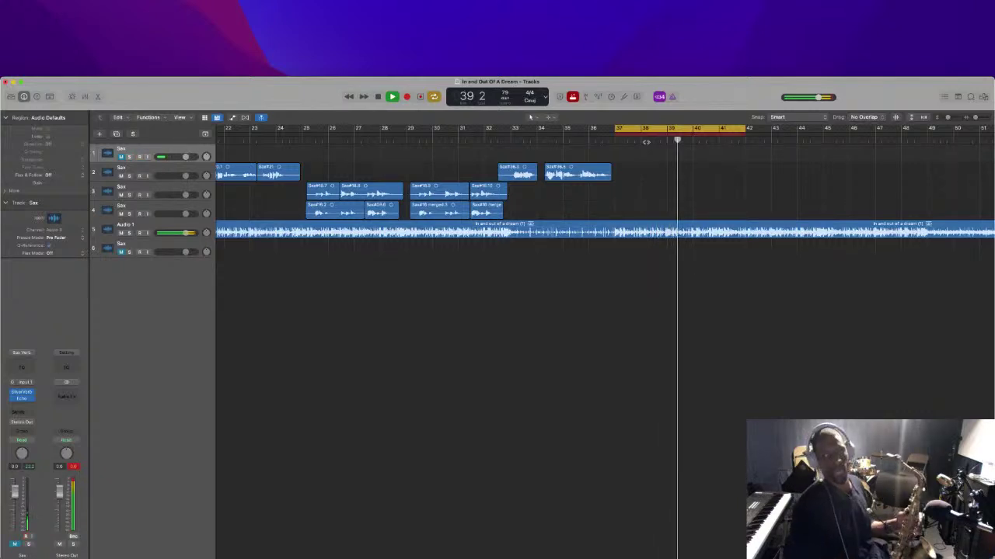
{"action": "key", "text": "space"}
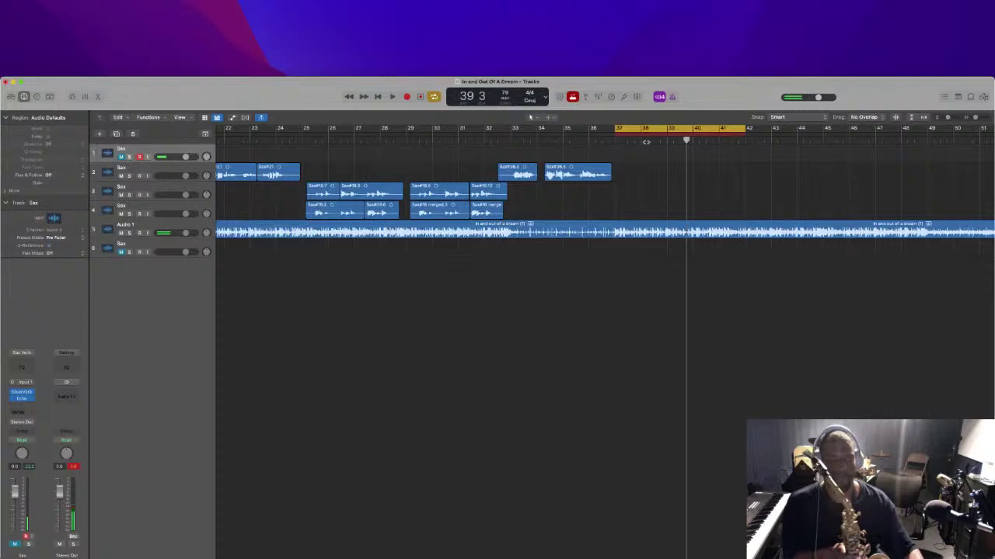
Record a sax take from bar 37 on the first Sax track, and disarm and unmute that track for playback
{"action": "key", "text": "r"}
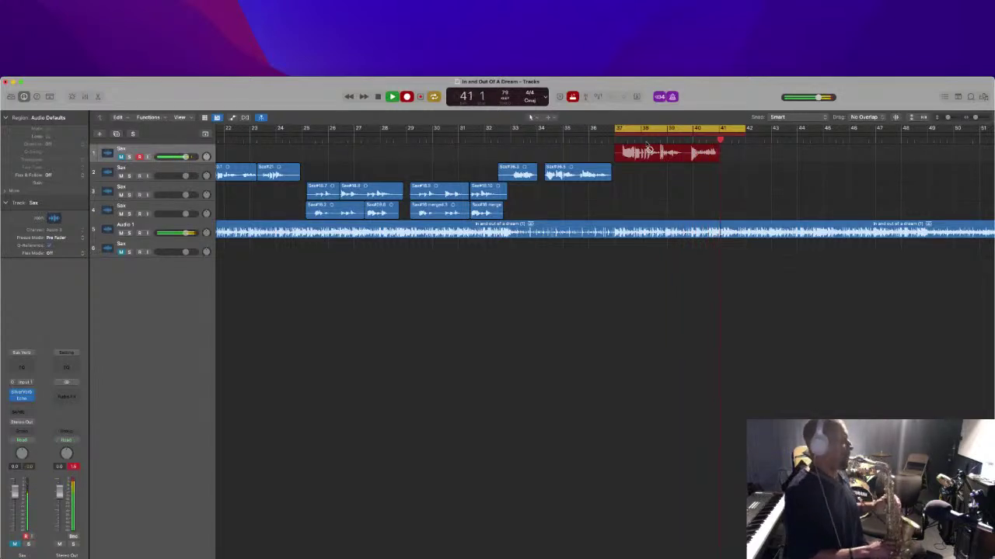
{"action": "key", "text": "space"}
{"action": "key", "text": "space"}
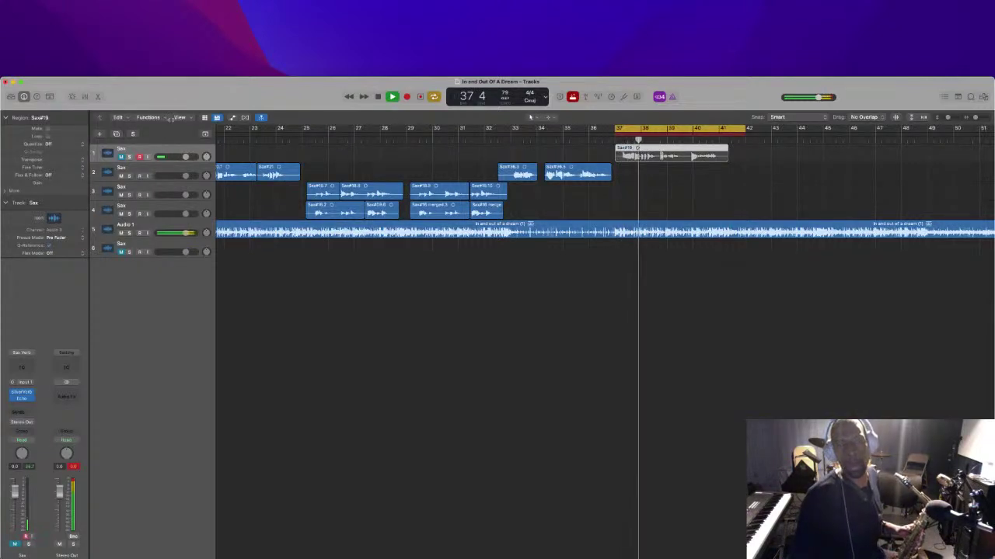
{"action": "left_click", "coordinate": [139, 157]}
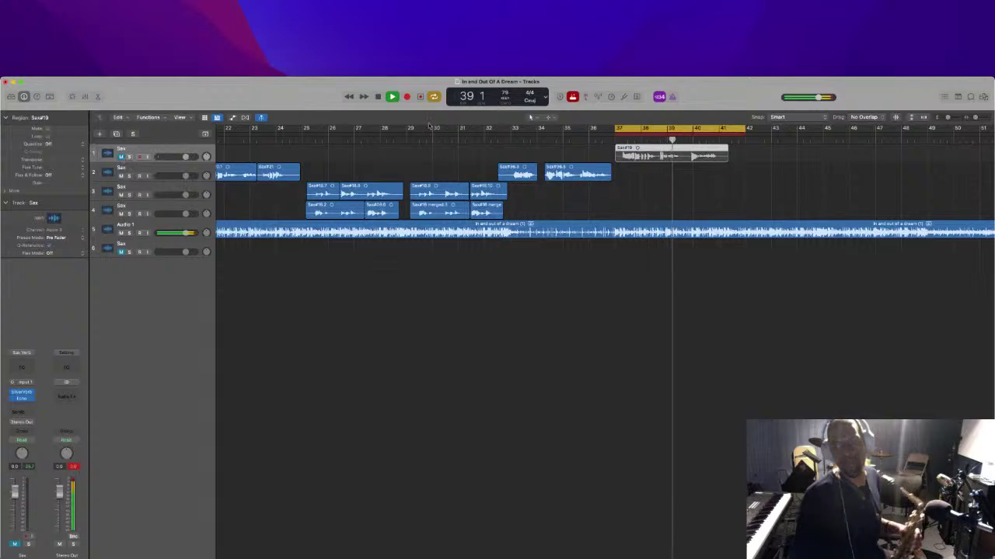
{"action": "left_click", "coordinate": [119, 159]}
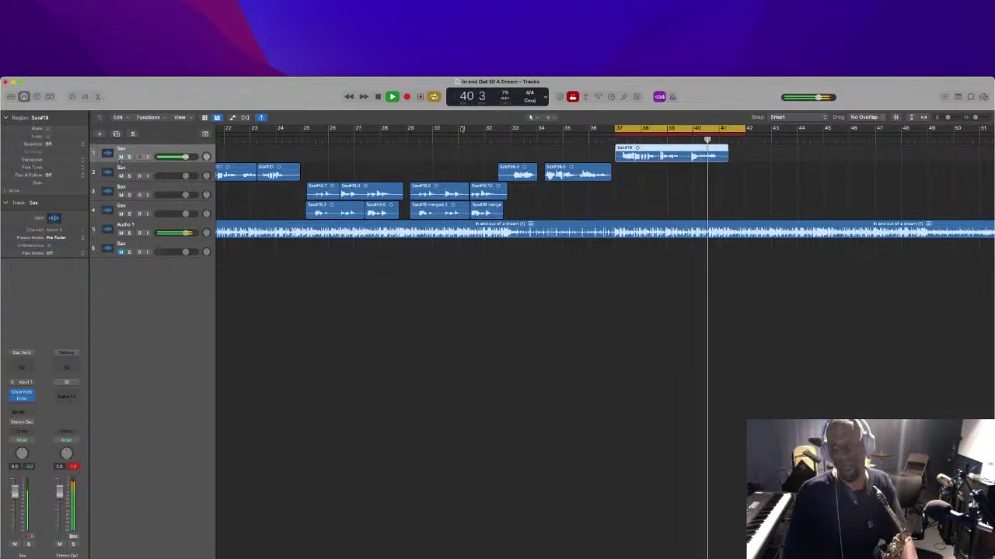
Listen back to the new Sax take at bar 37 and compare it with the earlier phrase at about bar 17
{"action": "key", "text": "space"}
{"action": "key", "text": "space"}
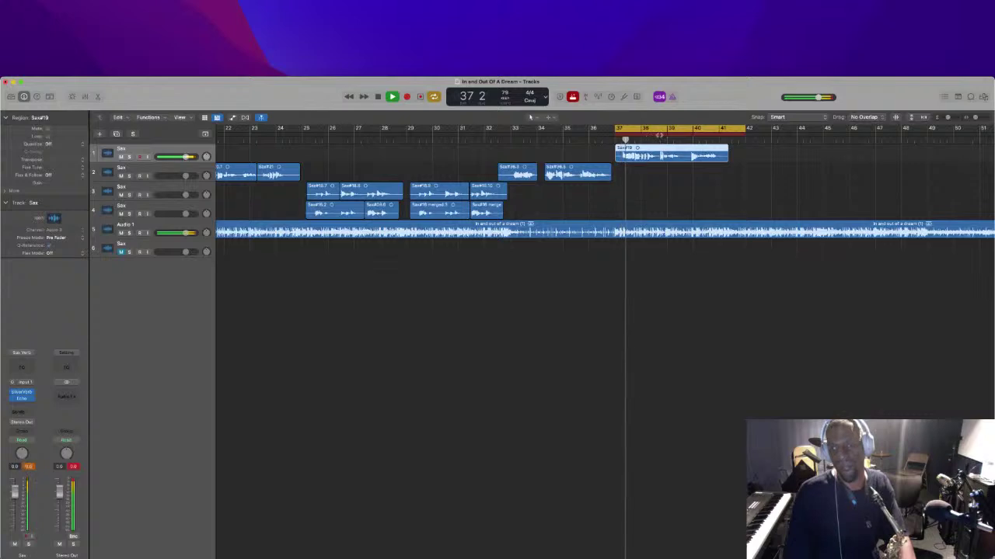
{"action": "key", "text": "super+Left"}
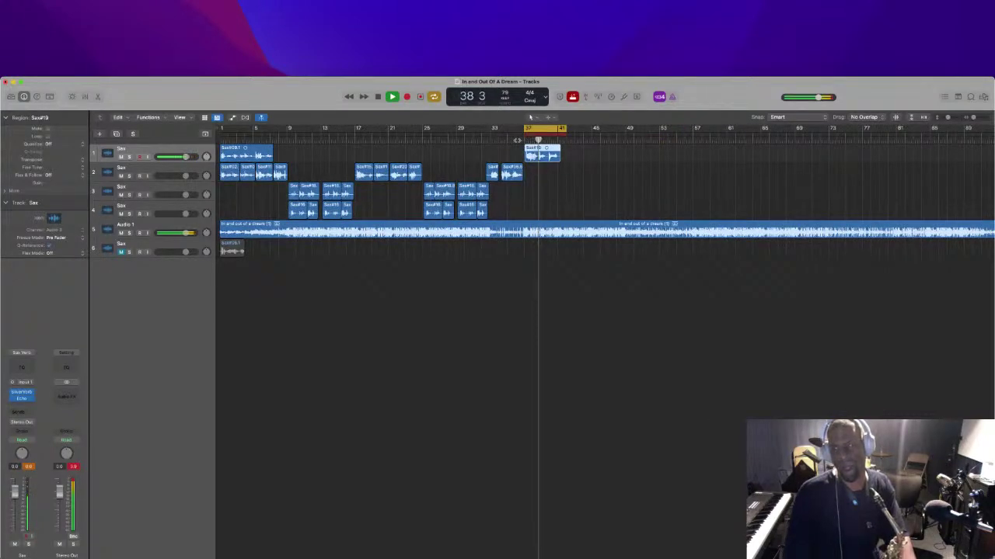
{"action": "left_click", "coordinate": [481, 143]}
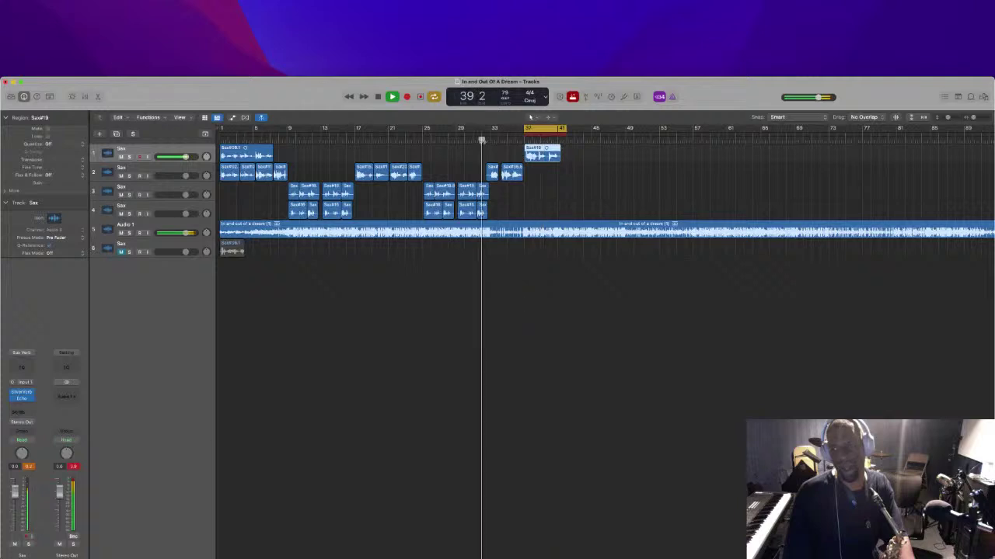
{"action": "left_click", "coordinate": [354, 141]}
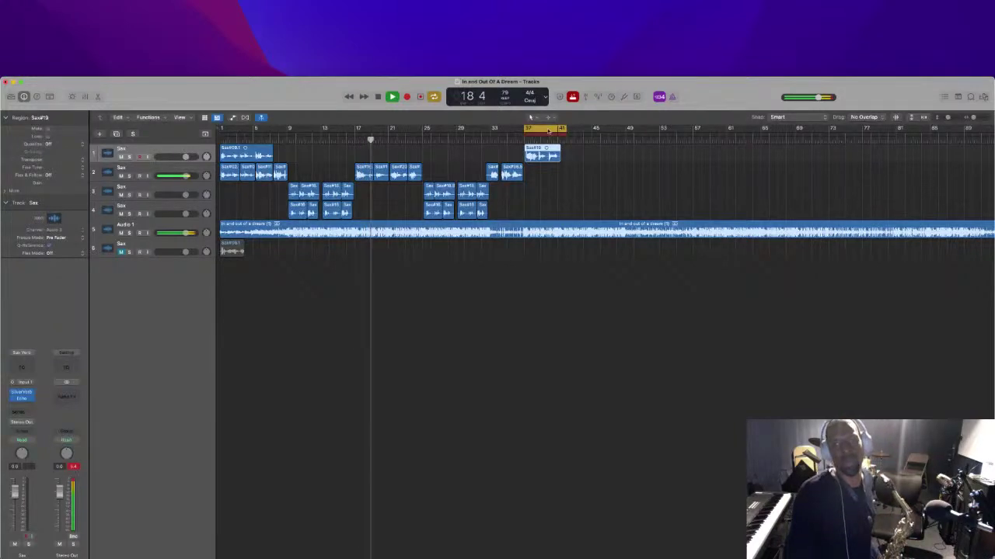
{"action": "left_click", "coordinate": [530, 117]}
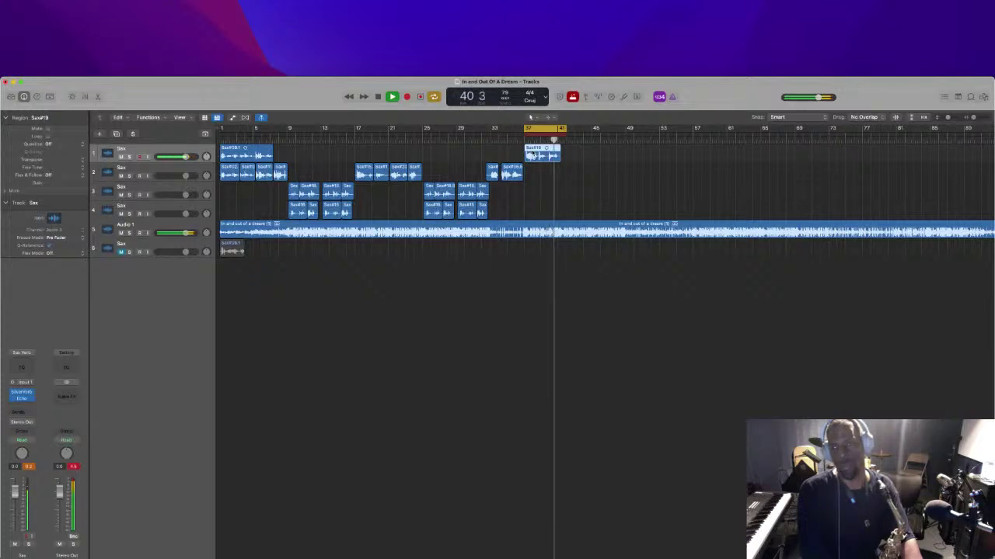
{"action": "key", "text": "space"}
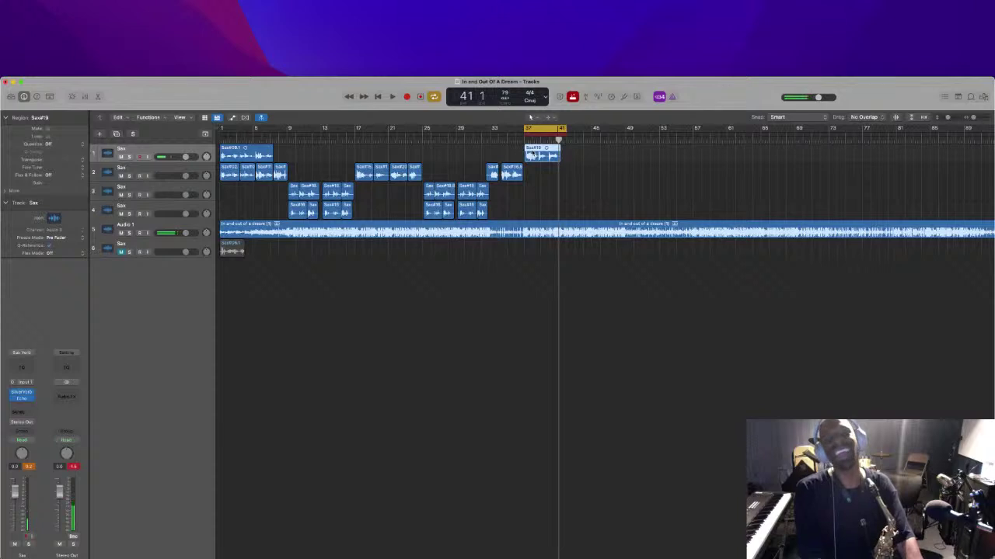
Delete the Sax take at bar 37 and record a new one on the same track over bars 37 to 42
{"action": "key", "text": "Delete"}
{"action": "key", "text": "Return"}
{"action": "key", "text": "space"}
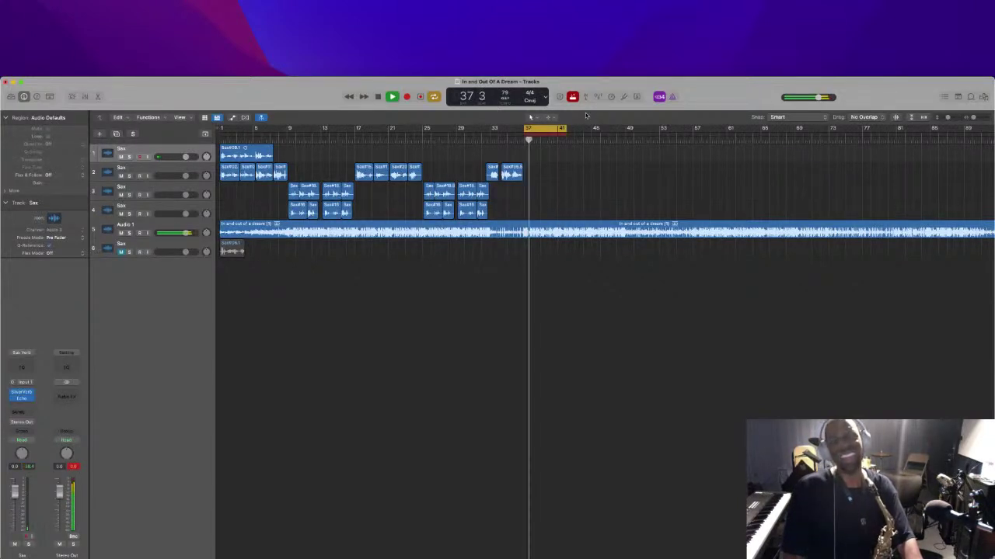
{"action": "key", "text": "space"}
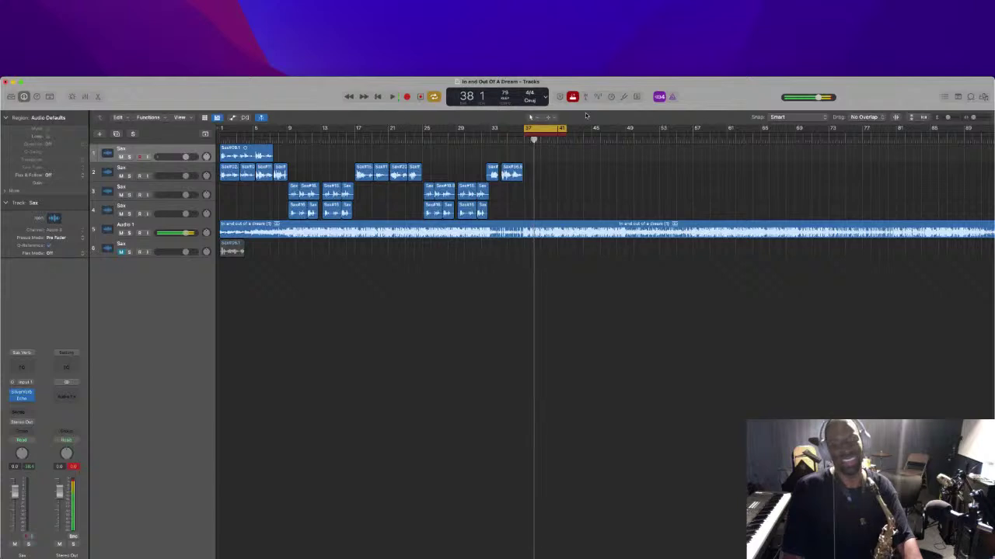
{"action": "key", "text": "r"}
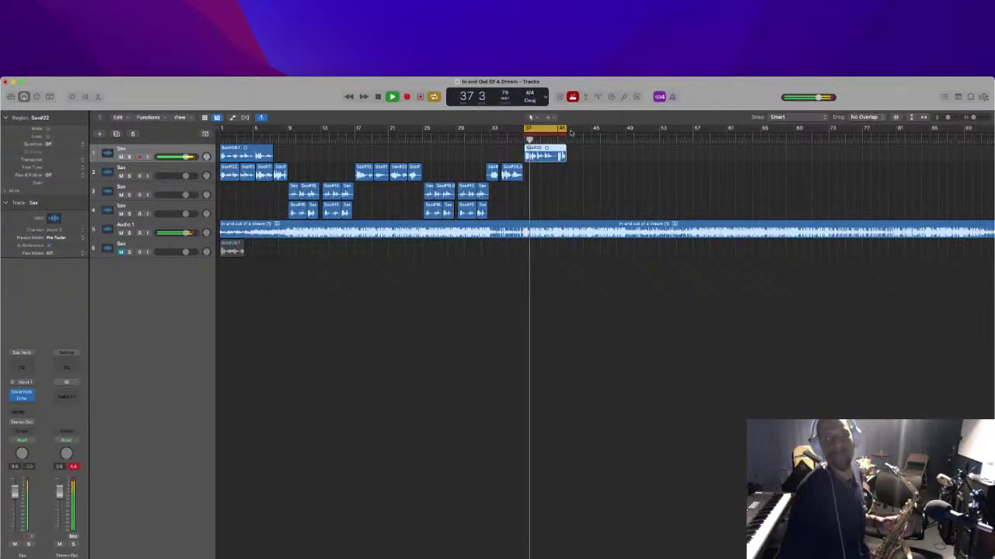
Extend the cycle range past bar 46 and the autopunch range to about bar 47 while auditioning the new take
{"action": "left_click_drag", "start_coordinate": [567, 128], "coordinate": [603, 126]}
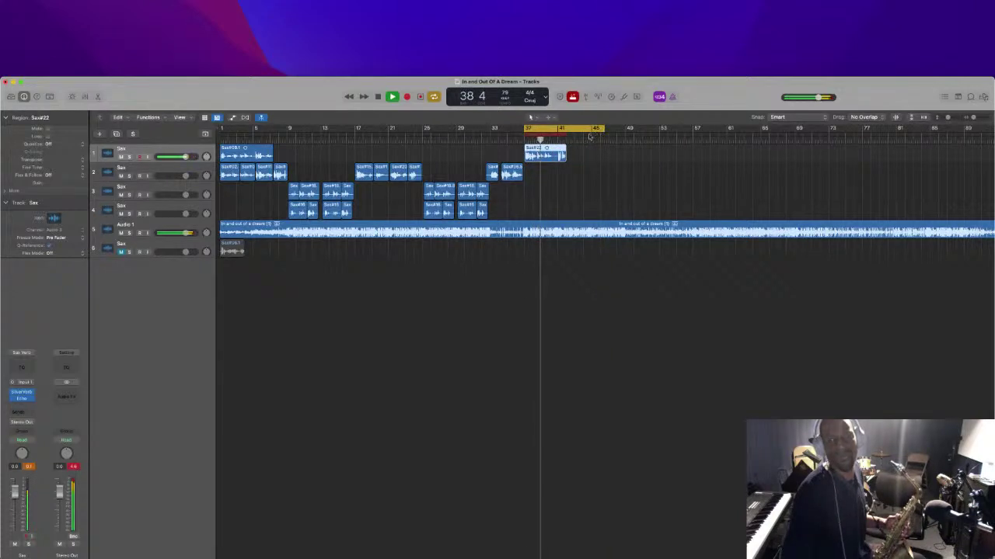
{"action": "left_click_drag", "start_coordinate": [566, 135], "coordinate": [583, 134]}
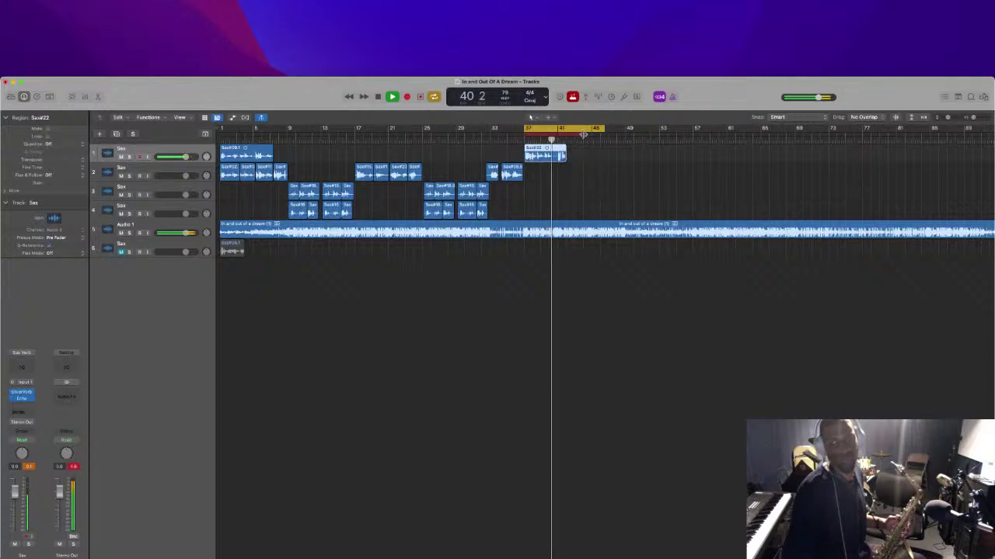
{"action": "key", "text": "space"}
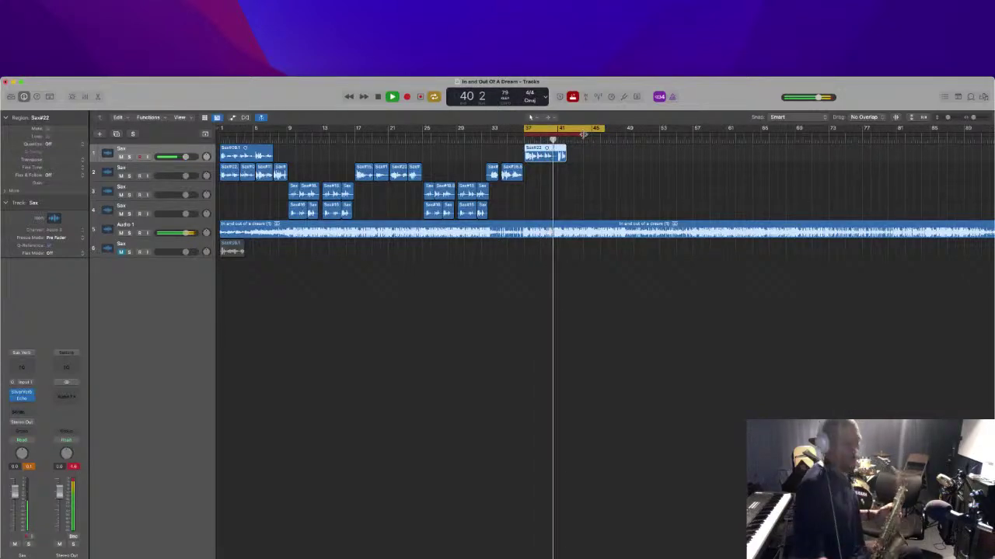
{"action": "key", "text": "space"}
{"action": "key", "text": "space"}
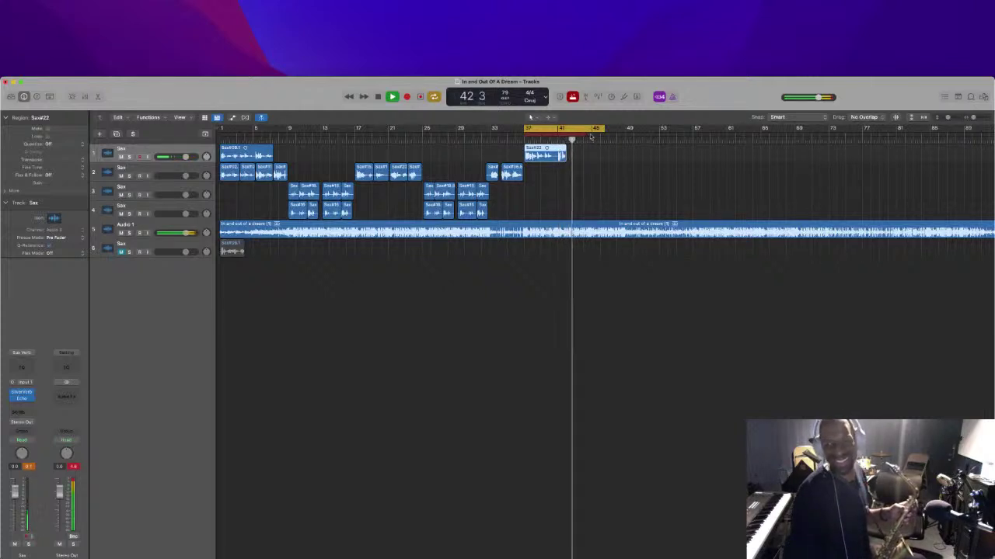
{"action": "left_click_drag", "start_coordinate": [581, 136], "coordinate": [611, 135]}
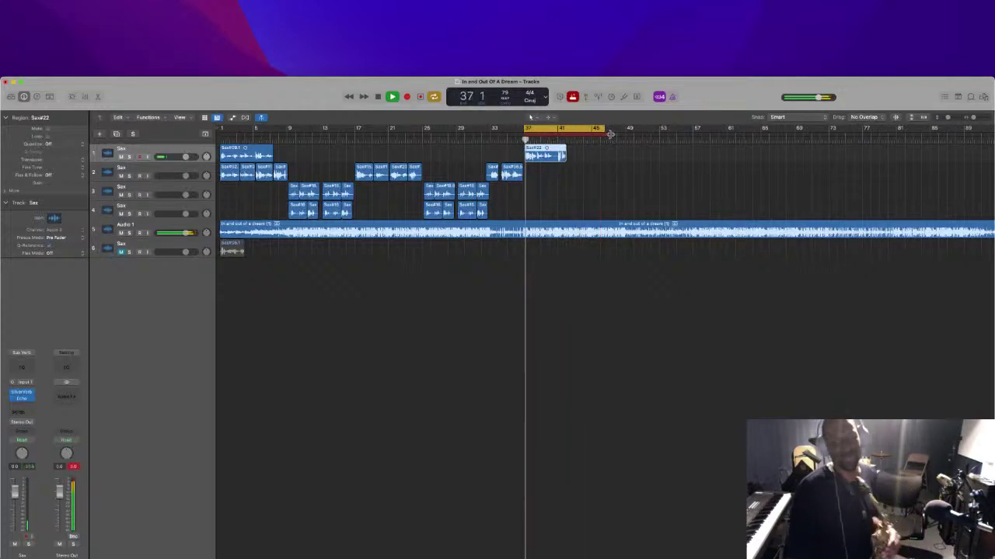
Split the Sax take that starts at bar 37 just before bar 41 with the Scissors tool and delete the trailing piece
{"action": "key", "text": "super+Right"}
{"action": "key", "text": "super+Right"}
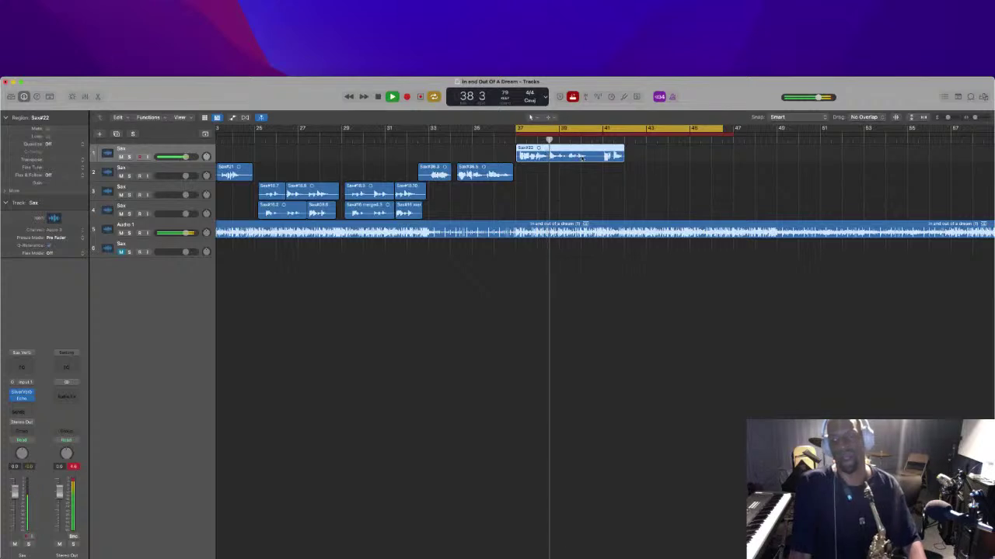
{"action": "key", "text": "t"}
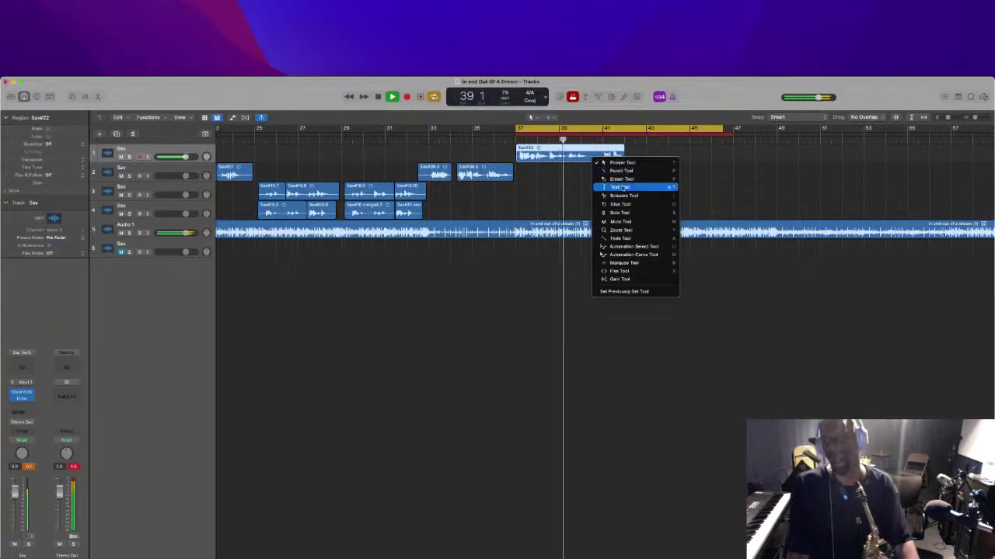
{"action": "left_click", "coordinate": [619, 195]}
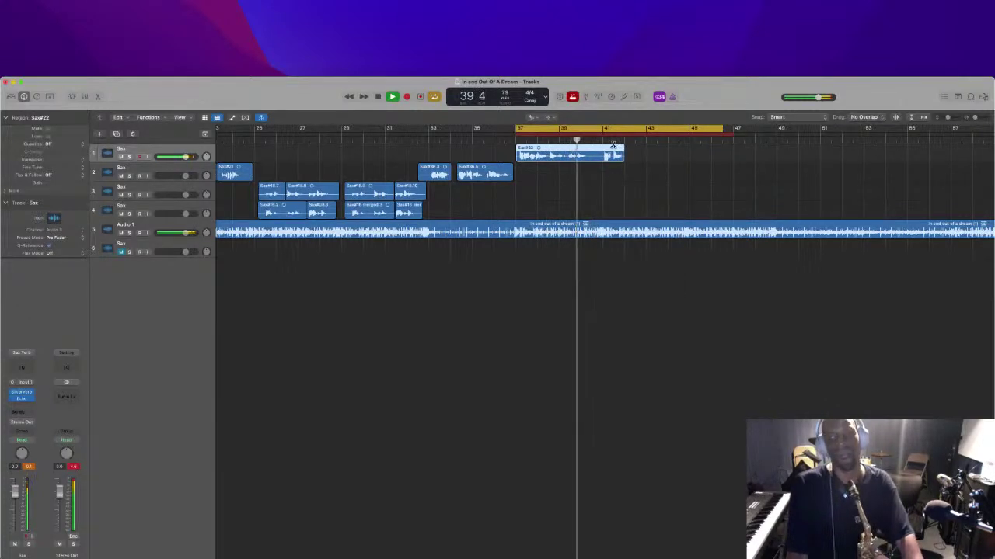
{"action": "left_click", "coordinate": [598, 155]}
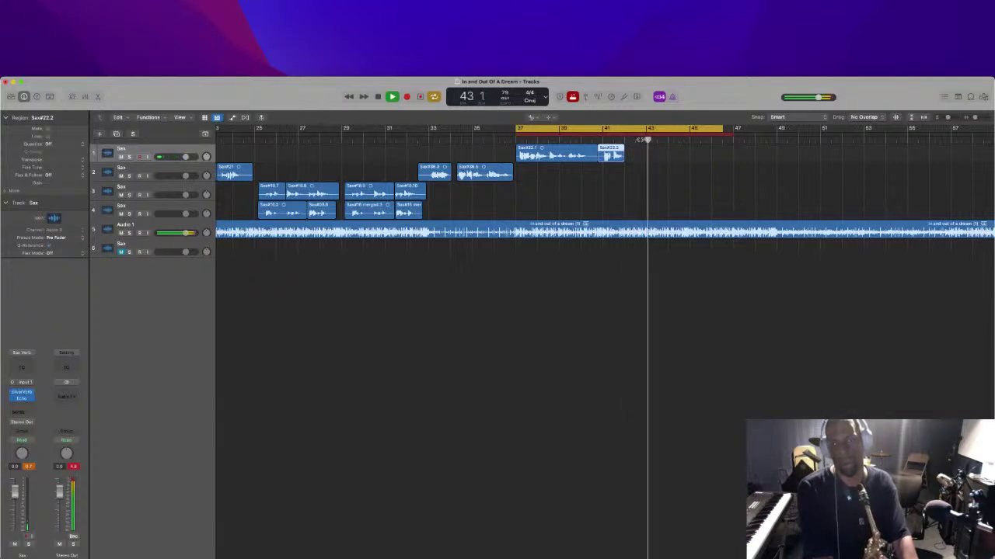
{"action": "key", "text": "Return"}
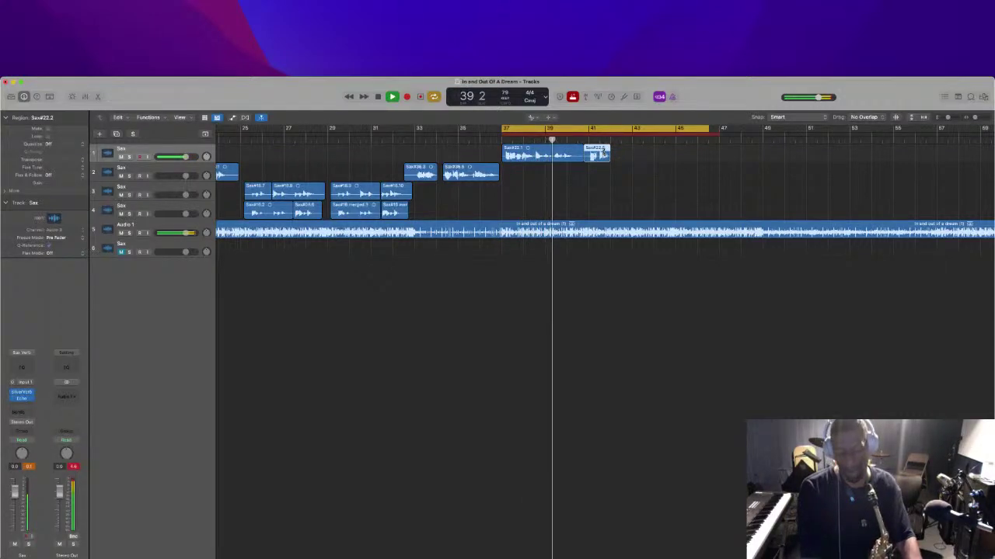
{"action": "key", "text": "Delete"}
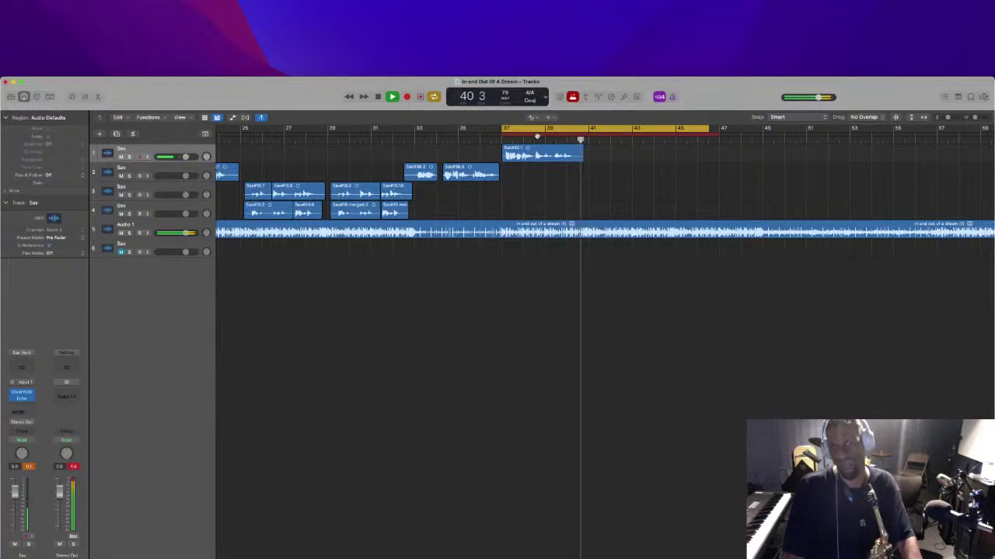
Move the cycle range to about bars 40 to 49, with autopunch starting just before bar 41, and rehearse the section over playback
{"action": "left_click_drag", "start_coordinate": [539, 135], "coordinate": [626, 129]}
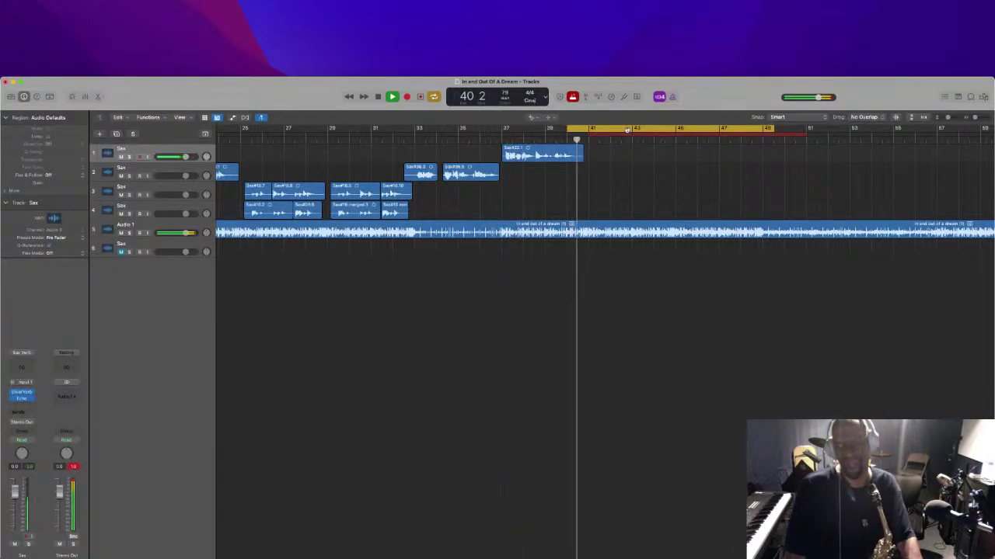
{"action": "key", "text": "super+Right"}
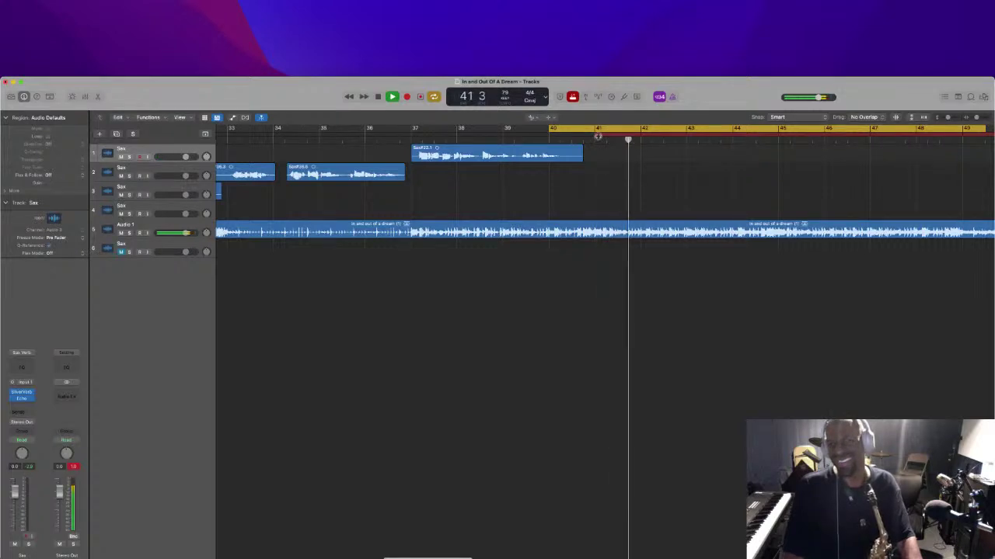
{"action": "key", "text": "comma"}
{"action": "key", "text": "comma"}
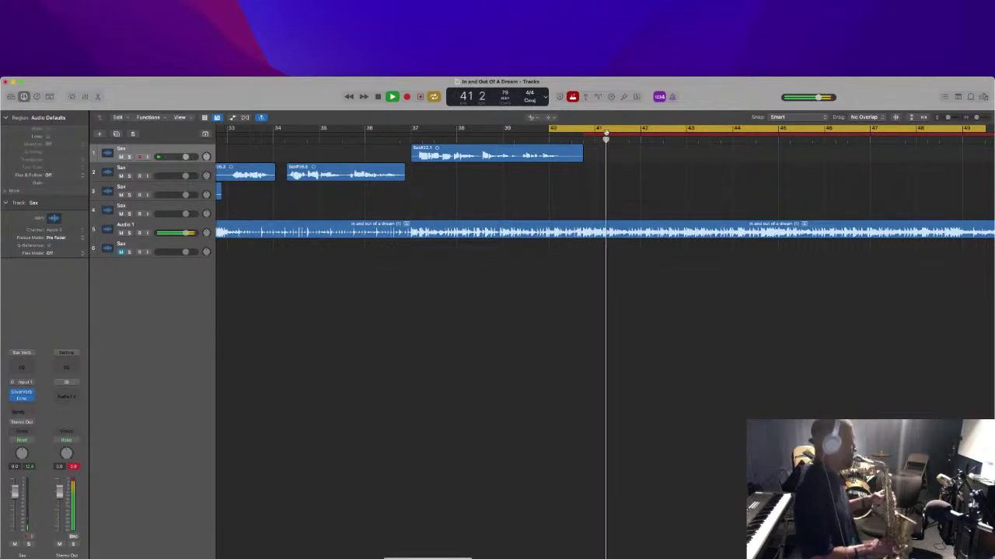
{"action": "key", "text": "comma"}
{"action": "key", "text": "comma"}
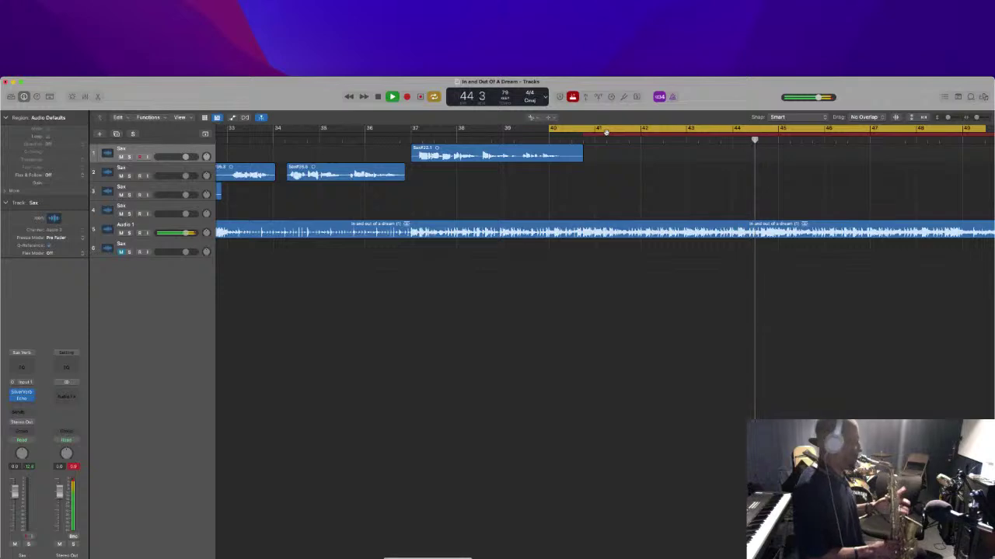
{"action": "key", "text": "space"}
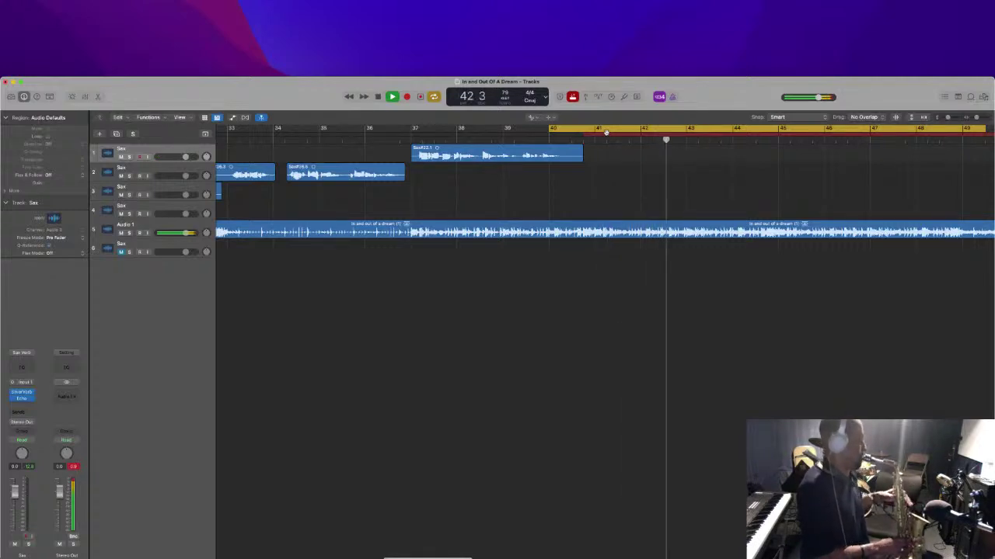
{"action": "key", "text": "space"}
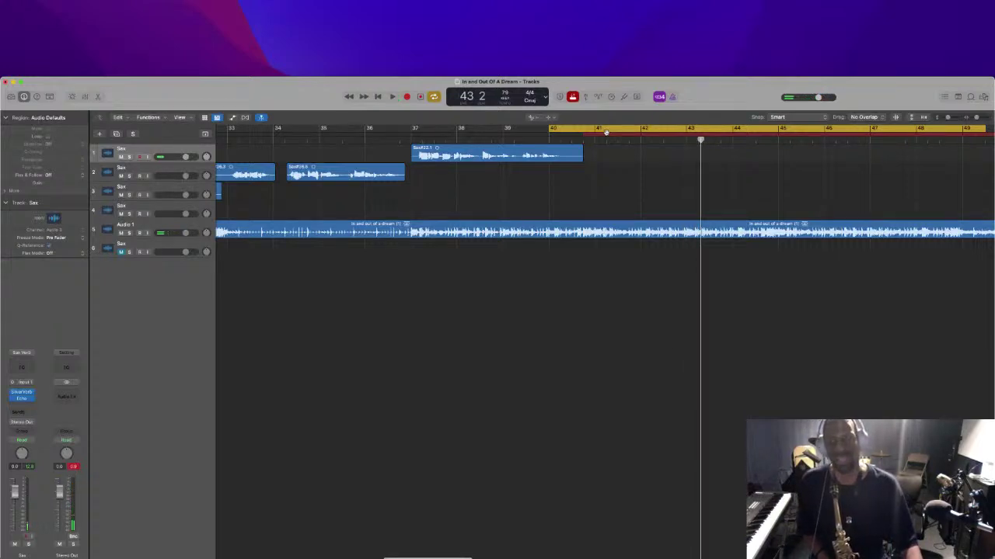
Try a sax take on the first Sax track from just before bar 41 and undo the recording
{"action": "key", "text": "r"}
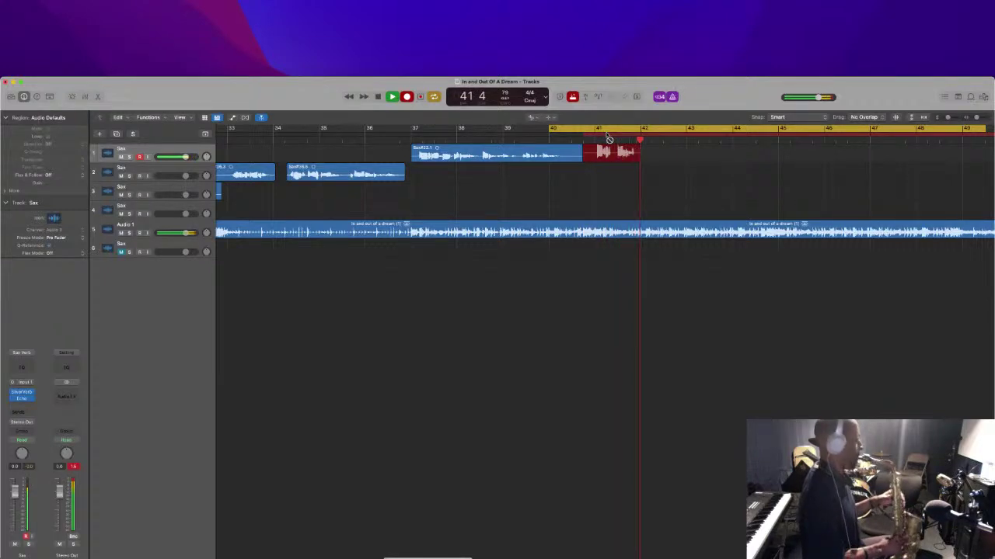
{"action": "key", "text": "space"}
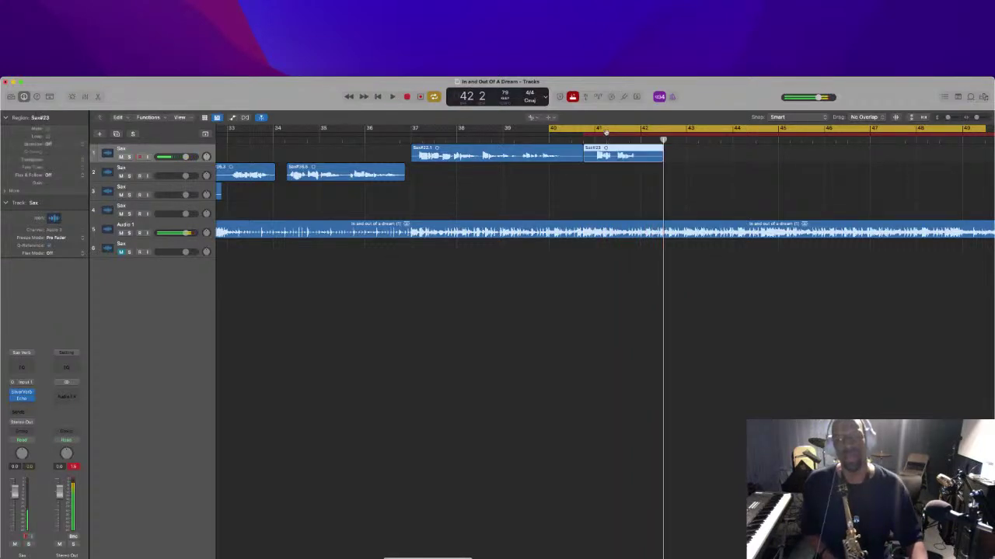
{"action": "key", "text": "super+z"}
Record a sax take on the first Sax track from just before bar 41 to just after bar 42 and listen back to it
{"action": "key", "text": "r"}
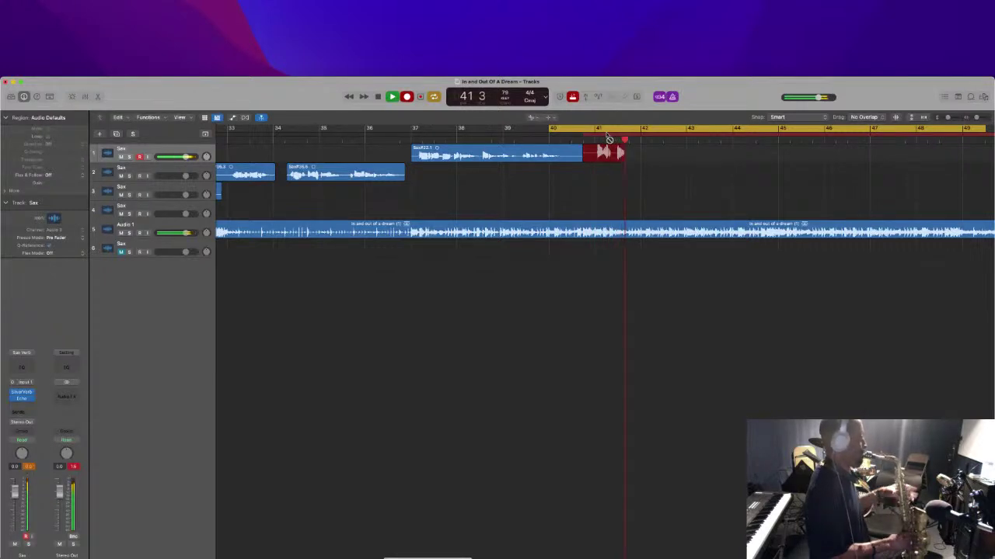
{"action": "key", "text": "space"}
{"action": "key", "text": "space"}
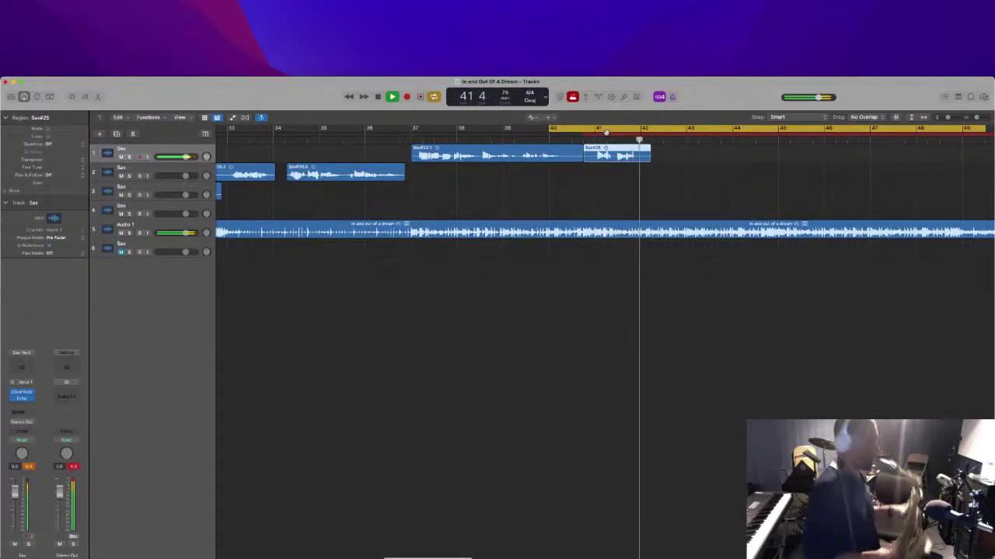
{"action": "key", "text": "space"}
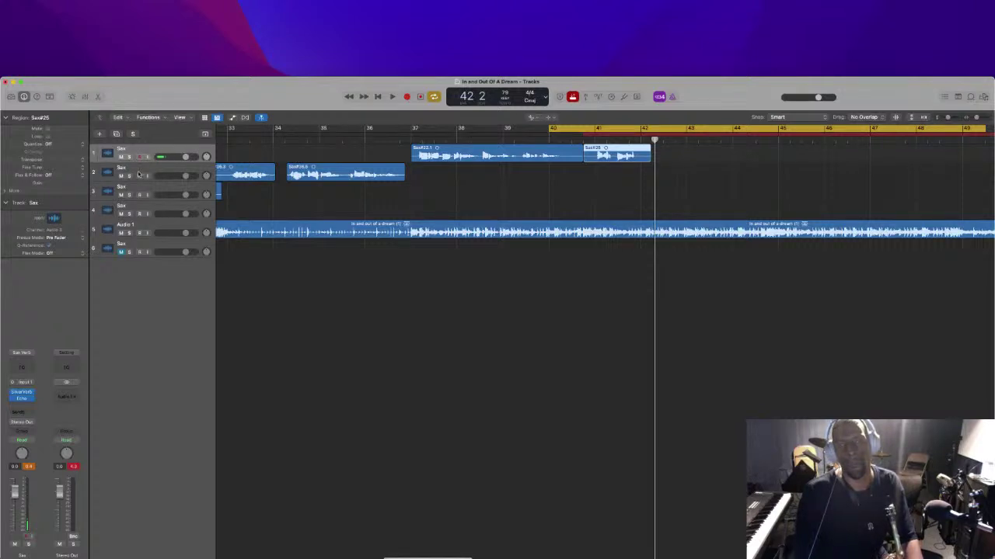
Record a layered take on the second Sax track from just before bar 41 to about bar 42 and play it back
{"action": "left_click", "coordinate": [162, 168]}
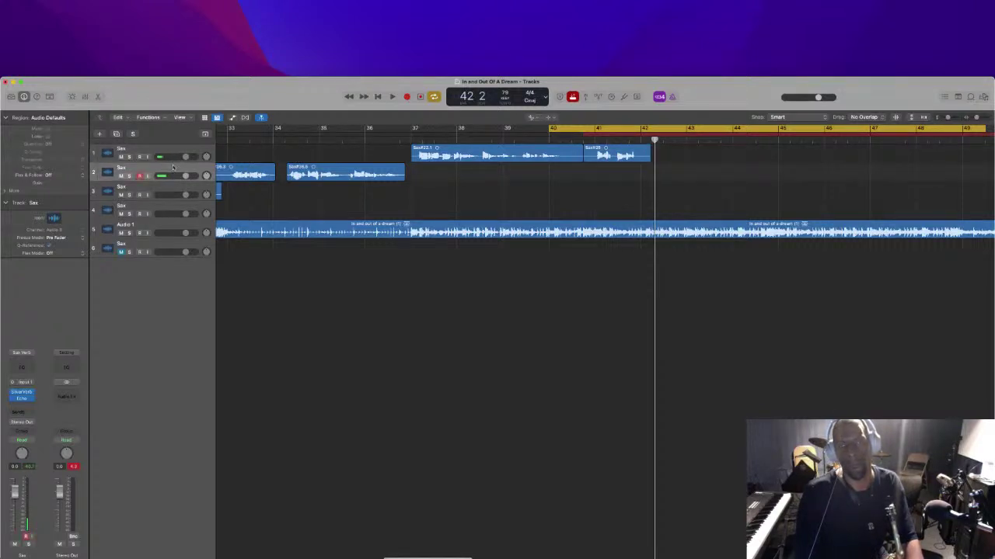
{"action": "key", "text": "r"}
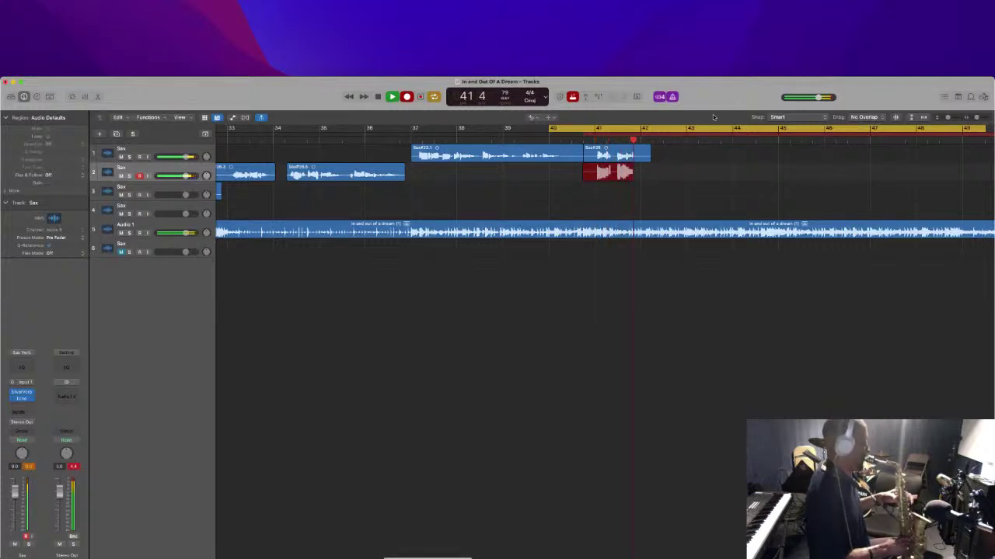
{"action": "key", "text": "space"}
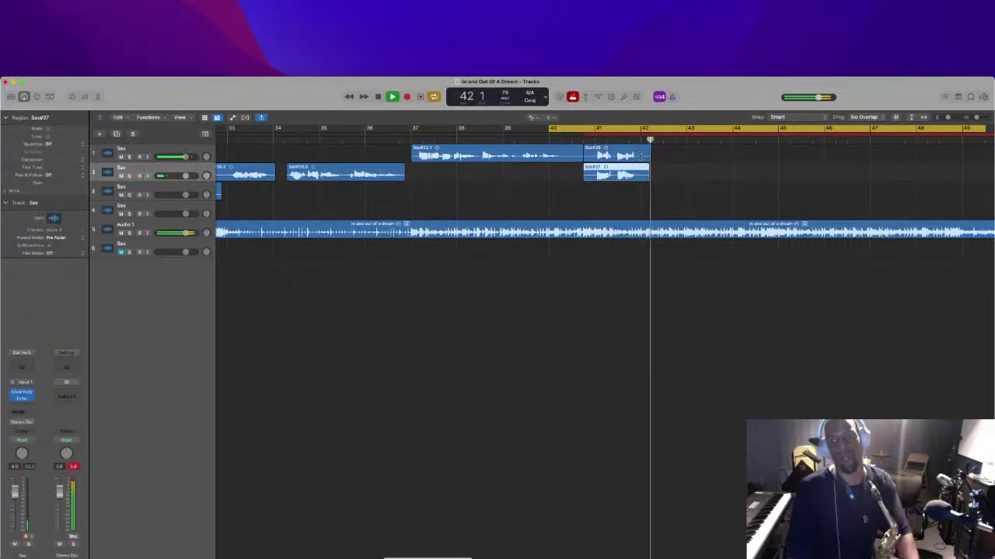
{"action": "key", "text": "space"}
Delete the take at bar 41 on the second Sax track, including its audio file, and record a new one in its place
{"action": "key", "text": "Delete"}
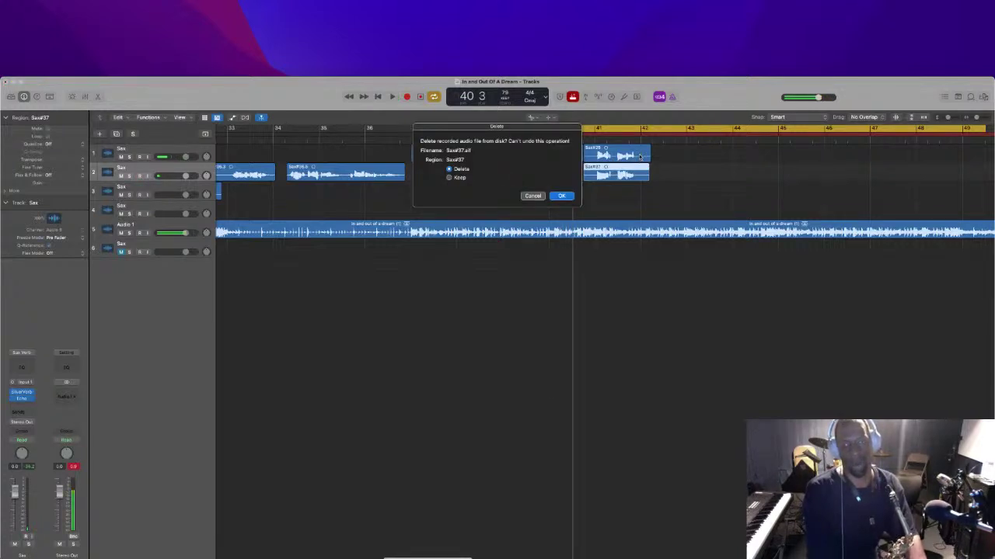
{"action": "key", "text": "Return"}
{"action": "key", "text": "space"}
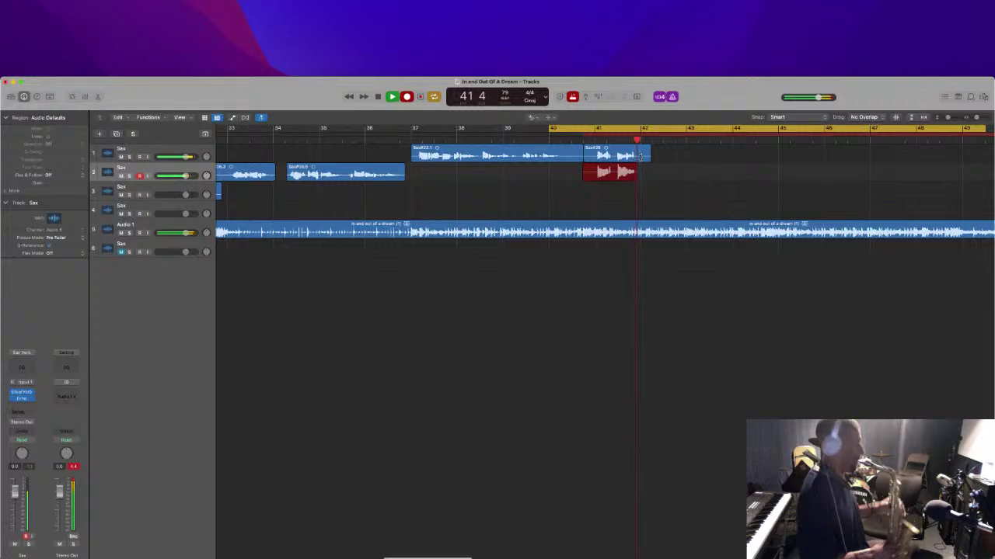
{"action": "key", "text": "space"}
{"action": "key", "text": "space"}
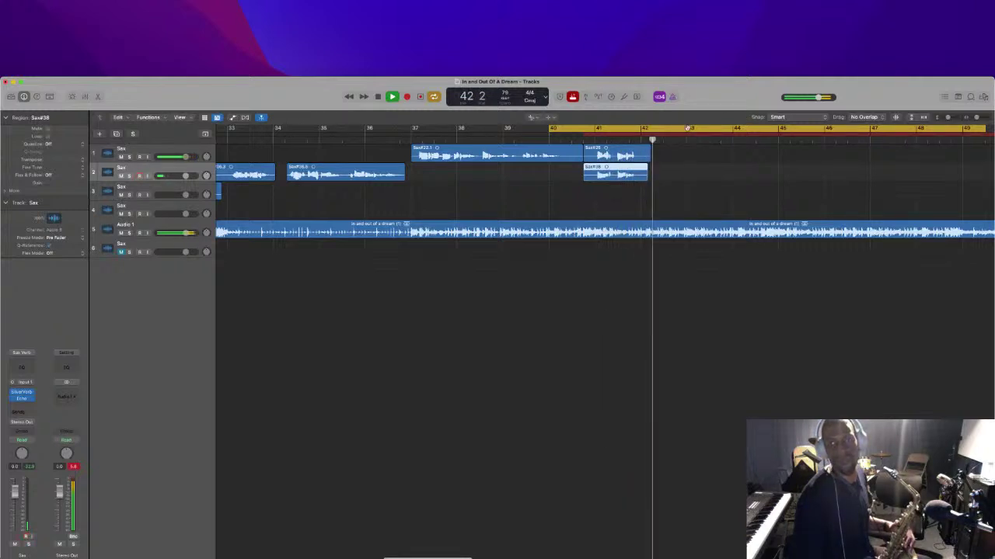
Shorten the cycle range to run from just after bar 40 to just after bar 42, and record-enable the third Sax track
{"action": "left_click_drag", "start_coordinate": [569, 128], "coordinate": [660, 129]}
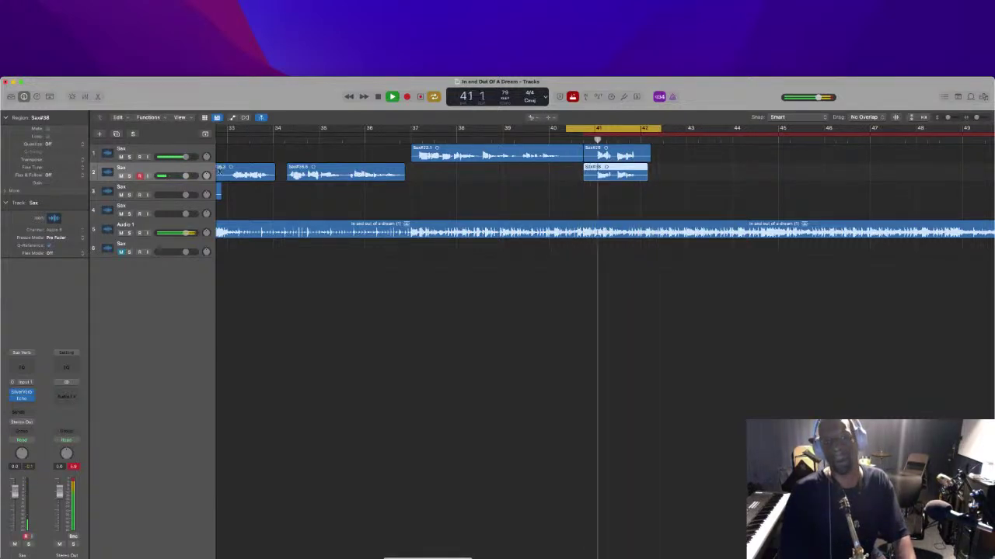
{"action": "left_click", "coordinate": [165, 189]}
{"action": "left_click", "coordinate": [140, 195]}
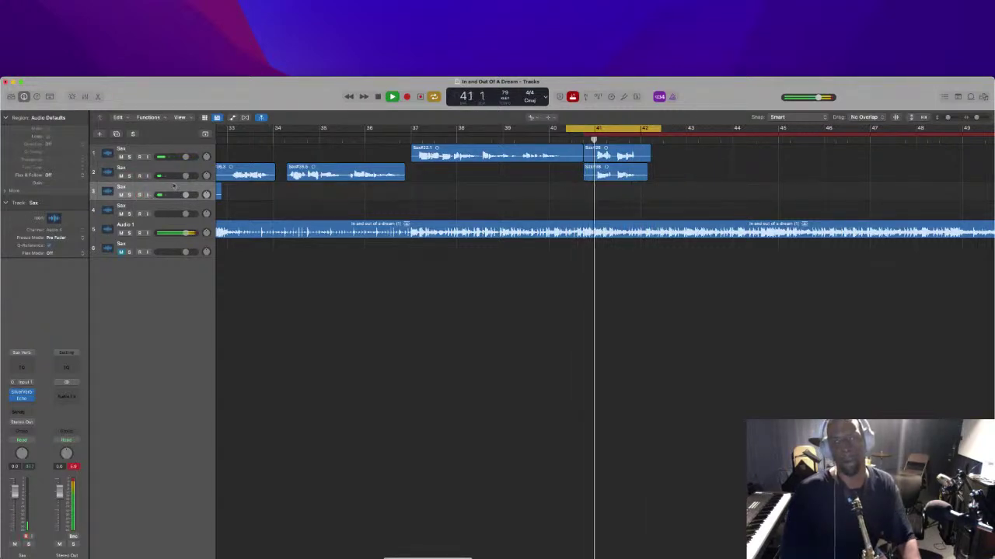
{"action": "left_click", "coordinate": [140, 195]}
{"action": "key", "text": "space"}
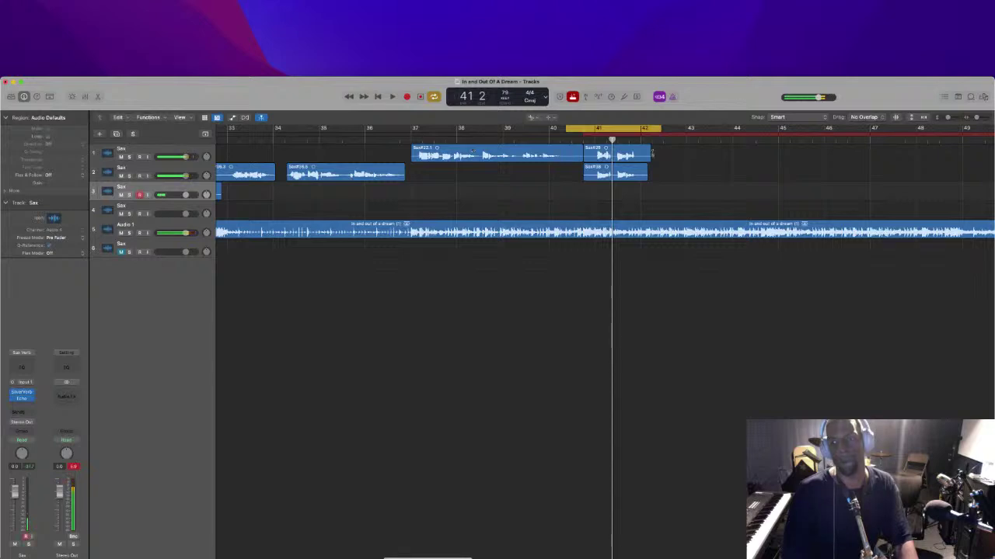
Try two layered takes on the third Sax track from just before bar 41, deleting each one with its audio file
{"action": "key", "text": "r"}
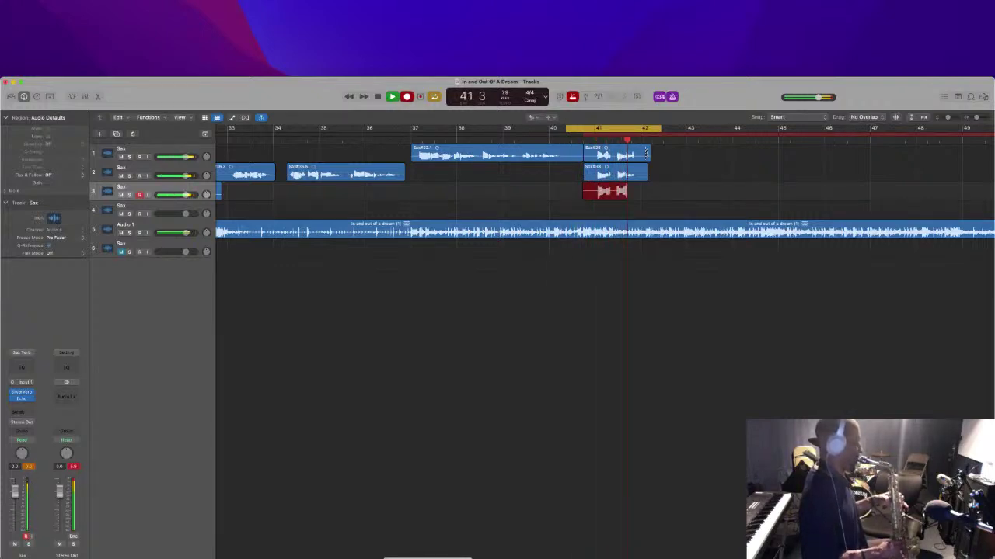
{"action": "key", "text": "space"}
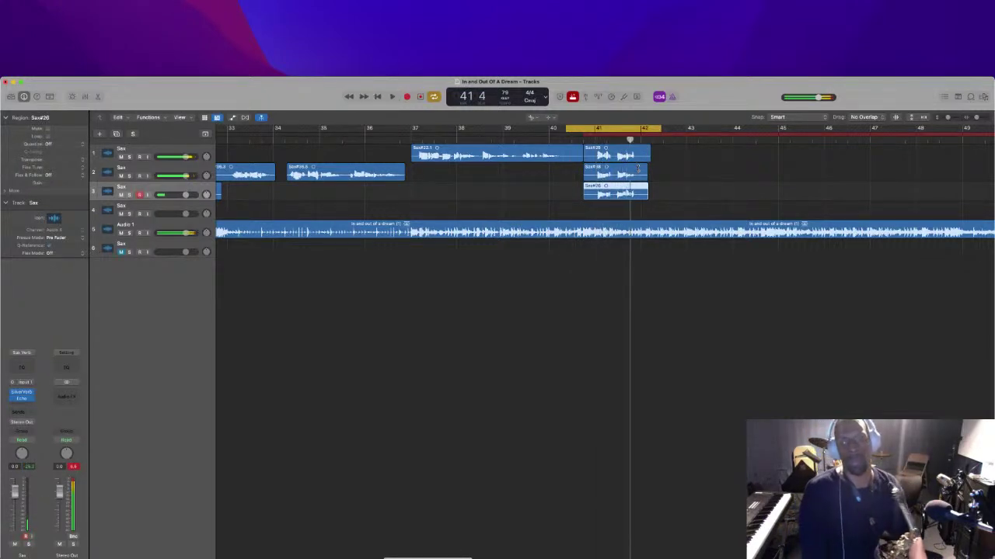
{"action": "key", "text": "Delete"}
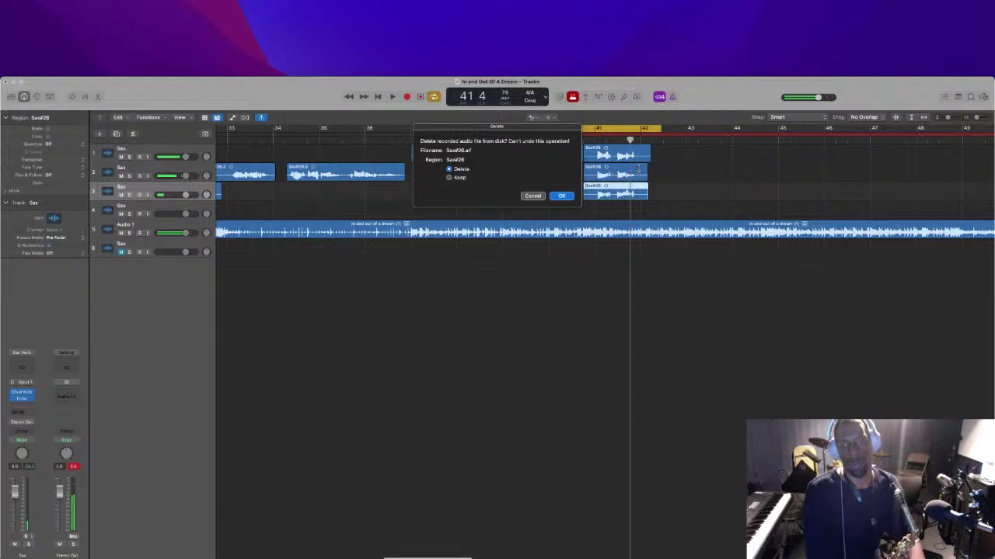
{"action": "key", "text": "Return"}
{"action": "key", "text": "r"}
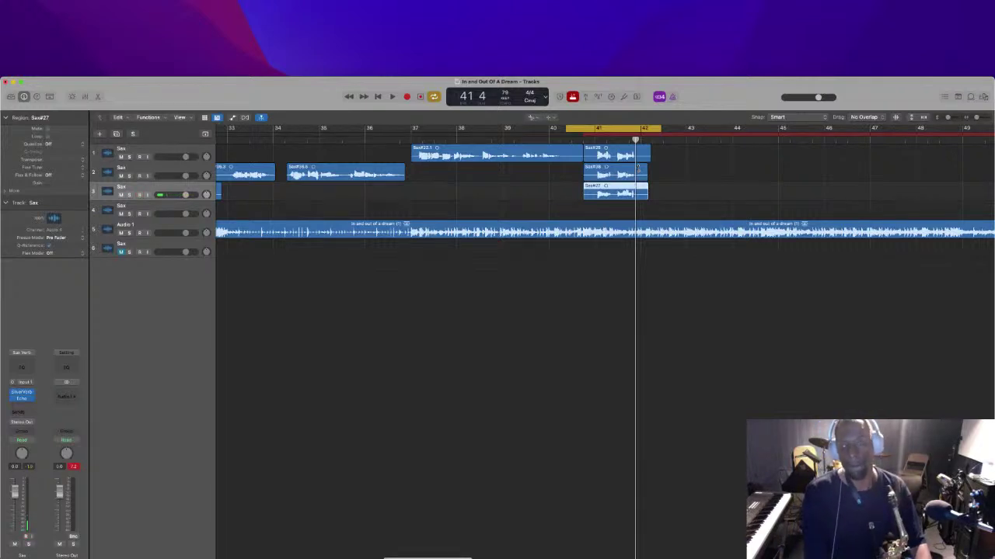
{"action": "key", "text": "BackSpace"}
{"action": "key", "text": "Return"}
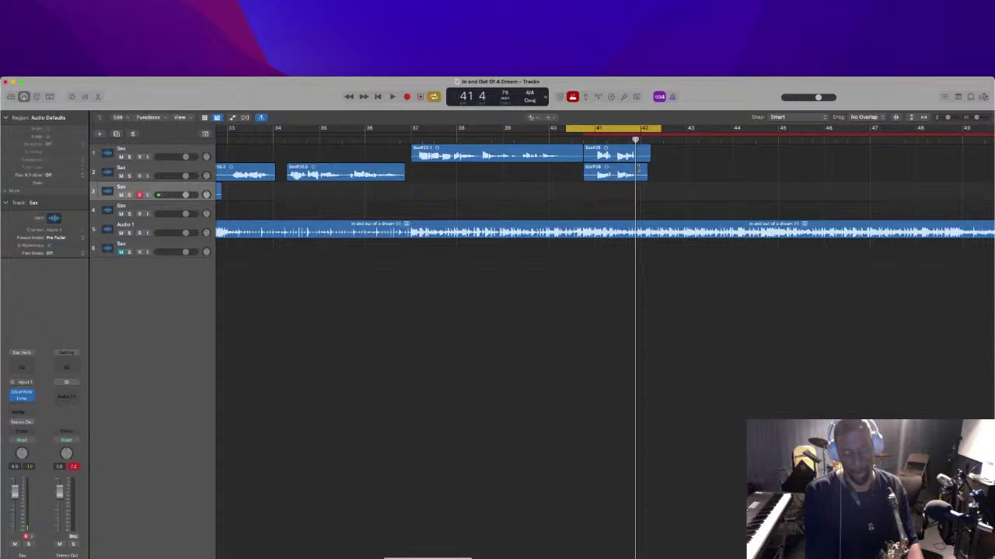
Record a new take on the third Sax track at about bars 41 to 42 and audition it from about bar 39 with Cycle off
{"action": "key", "text": "space"}
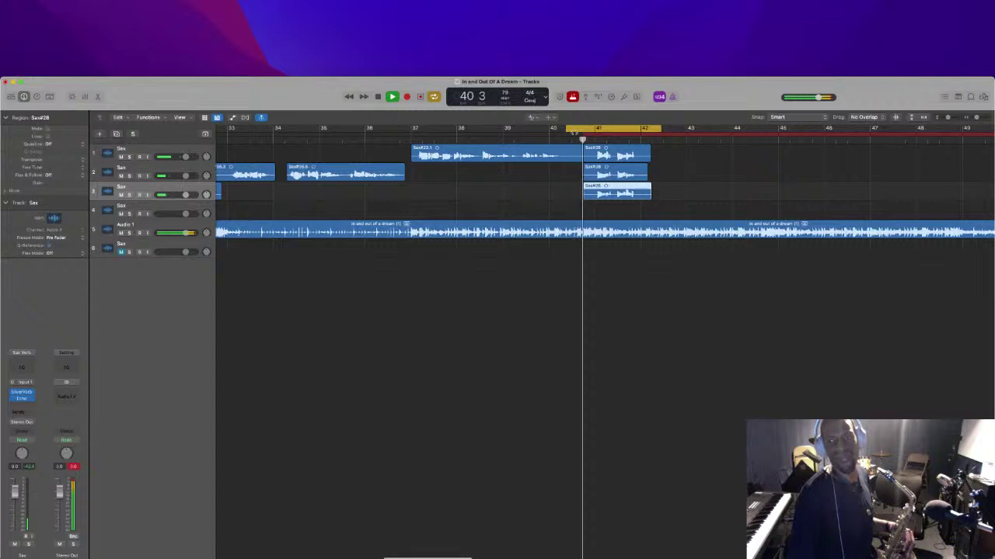
{"action": "left_click", "coordinate": [500, 134]}
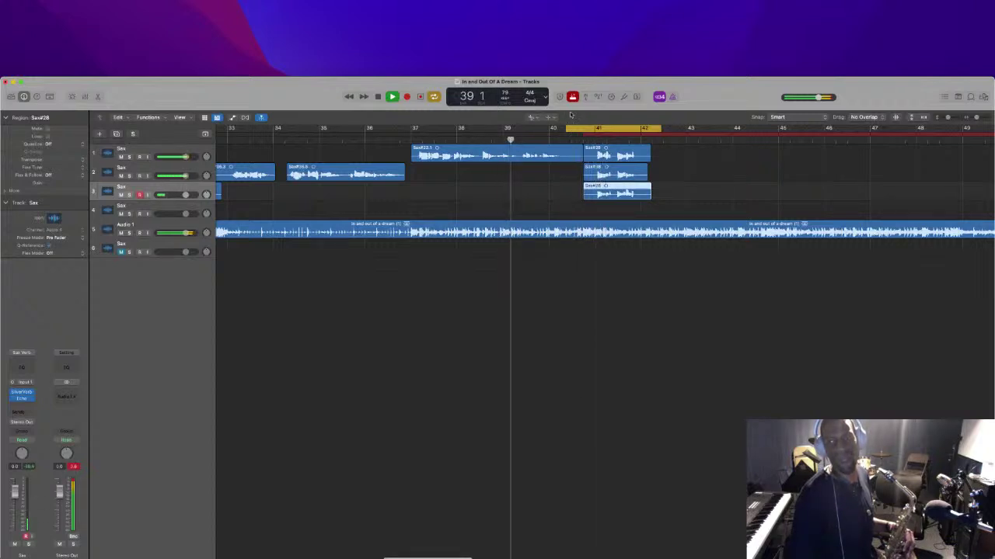
{"action": "left_click", "coordinate": [583, 128]}
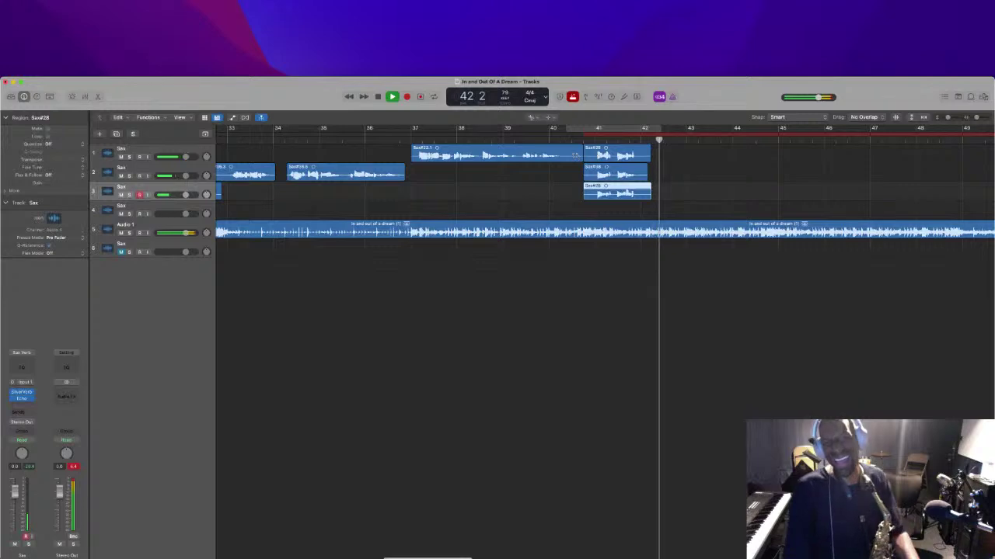
{"action": "key", "text": "space"}
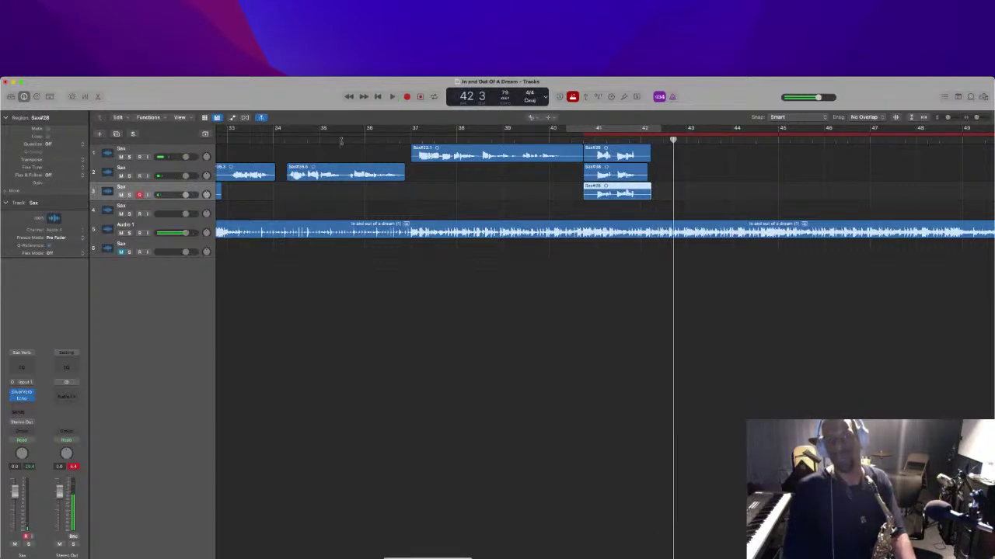
Audition the three layered takes at bars 41 to 42 from just before bar 41 and move each one down a Sax track
{"action": "left_click", "coordinate": [178, 144]}
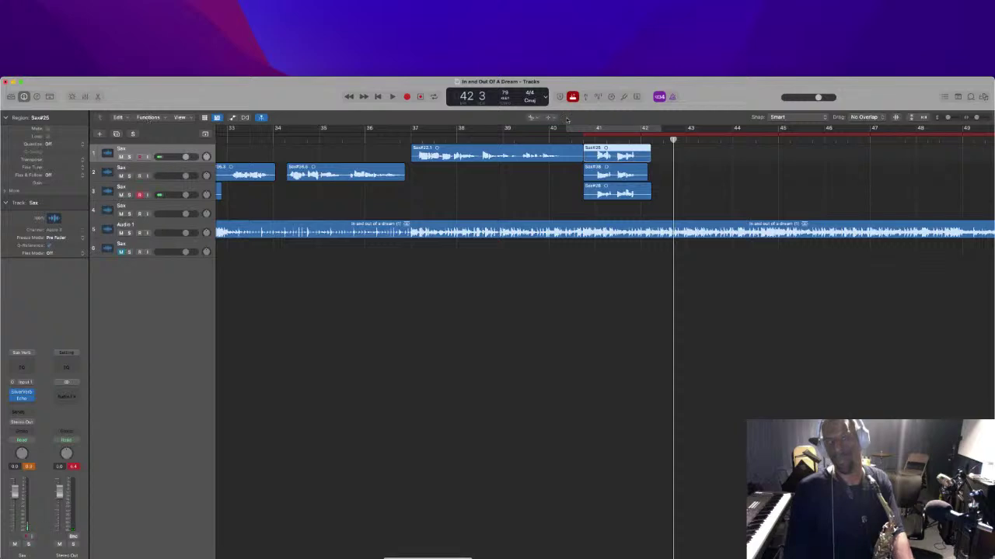
{"action": "key", "text": "space"}
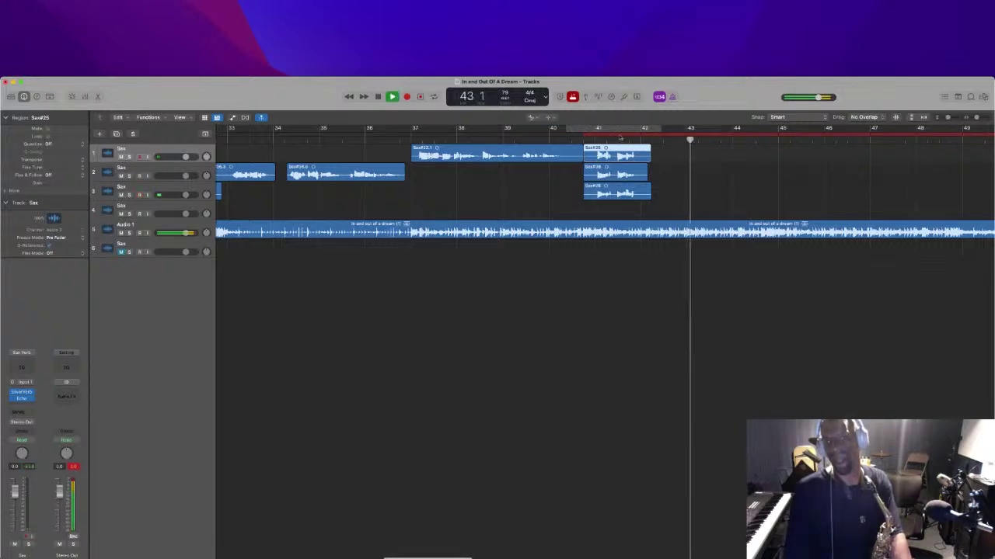
{"action": "left_click", "coordinate": [580, 138]}
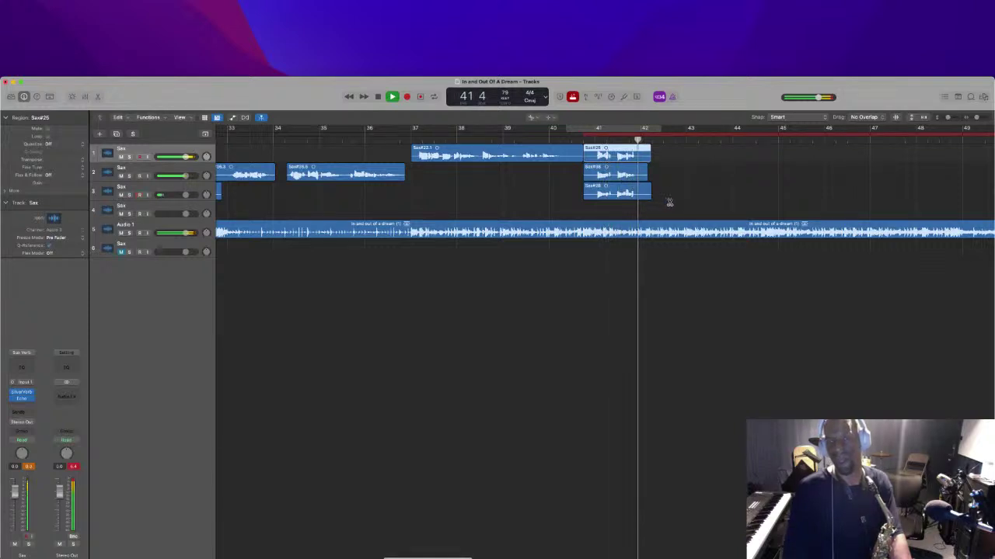
{"action": "left_click", "coordinate": [646, 200]}
{"action": "left_click_drag", "start_coordinate": [645, 203], "coordinate": [633, 159]}
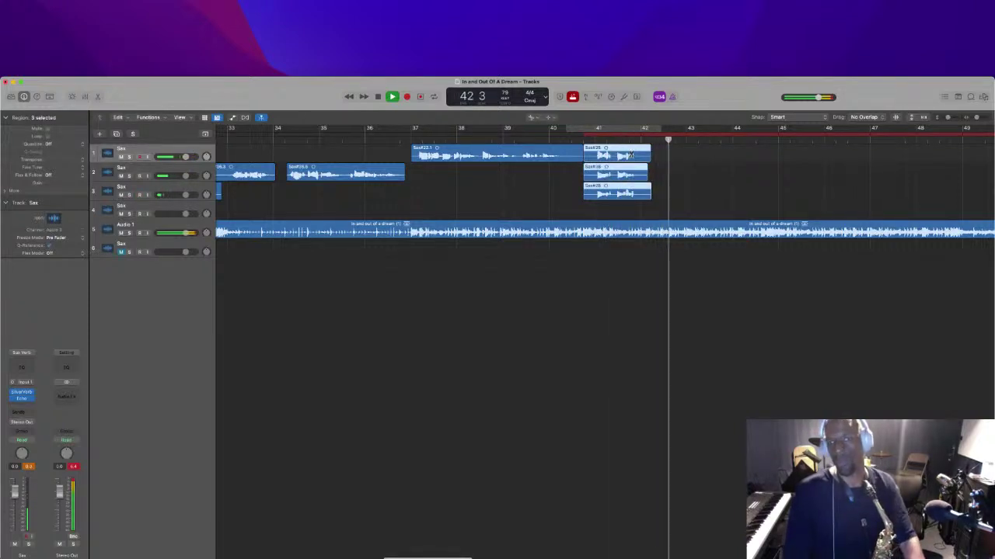
{"action": "key", "text": "t"}
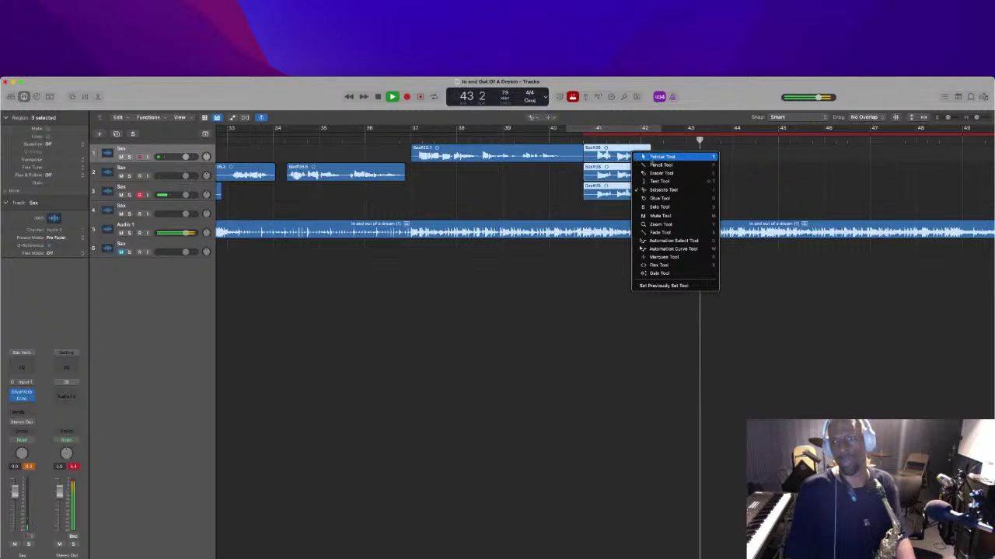
{"action": "left_click", "coordinate": [651, 159]}
{"action": "left_click_drag", "start_coordinate": [630, 194], "coordinate": [629, 213]}
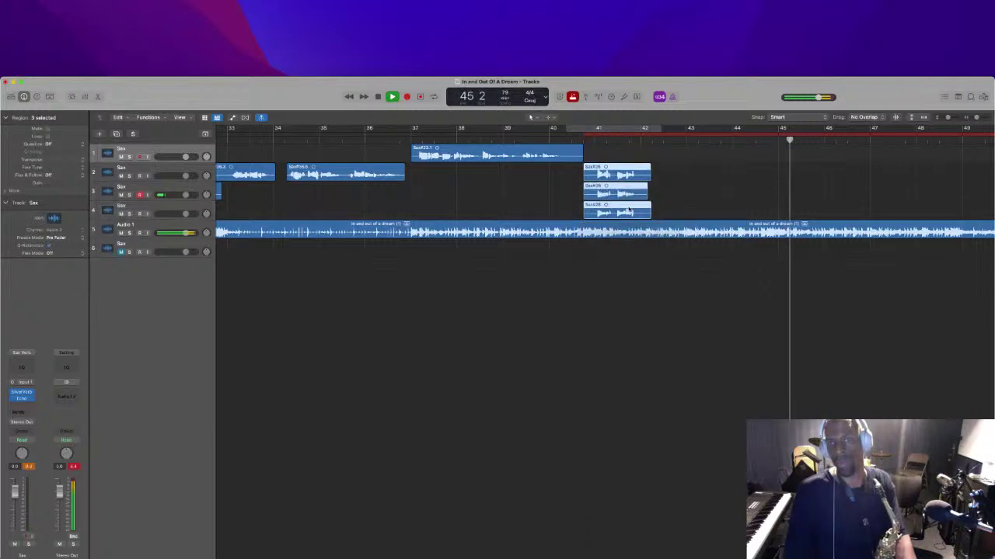
Audition the moved takes from before bar 41 and shift the start of the Autopunch range to about the middle of bar 41
{"action": "key", "text": "space"}
{"action": "key", "text": "space"}
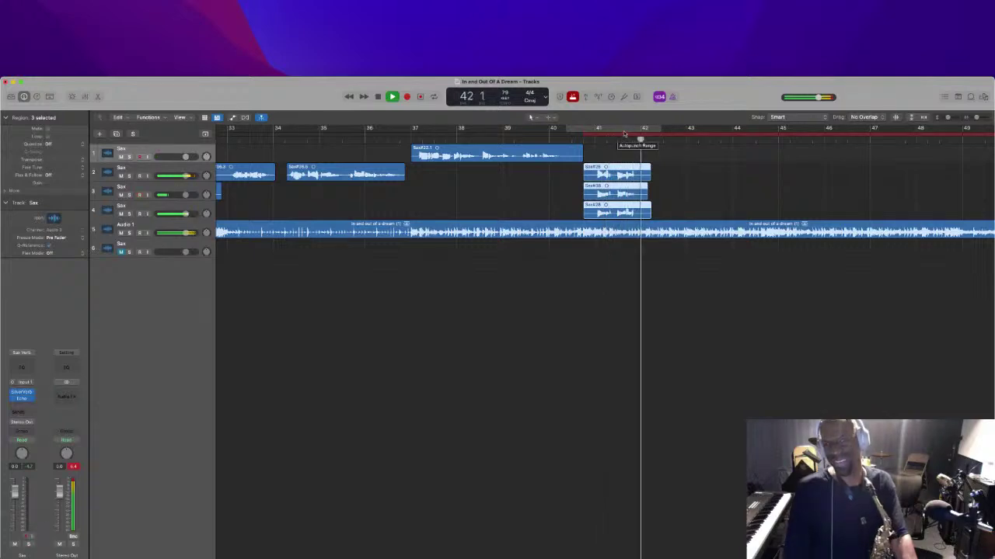
{"action": "left_click", "coordinate": [578, 140]}
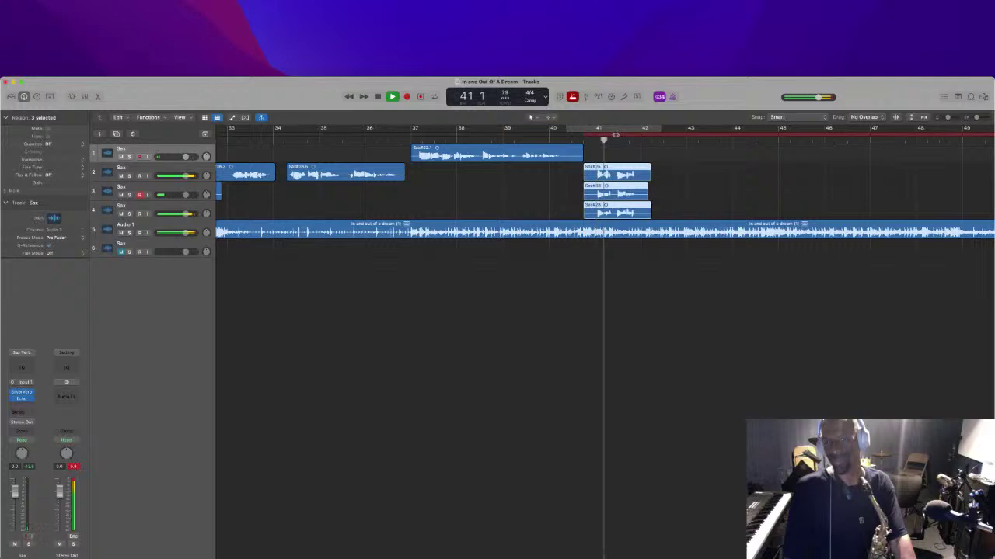
{"action": "left_click_drag", "start_coordinate": [614, 136], "coordinate": [646, 138]}
{"action": "key", "text": "space"}
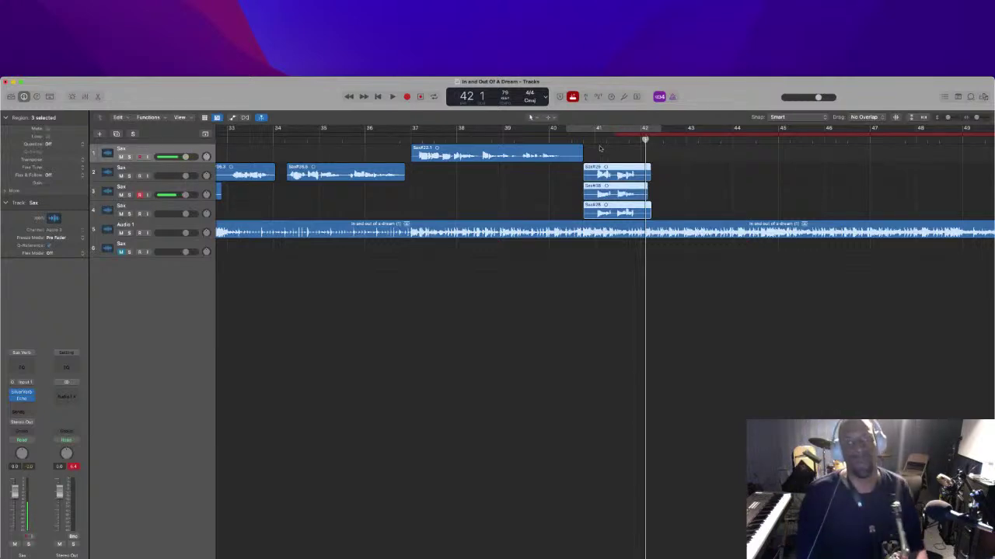
Try a punched-in take on the third Sax track from mid-bar 41 to bar 45, audition it and undo it
{"action": "left_click", "coordinate": [571, 140]}
{"action": "key", "text": "space"}
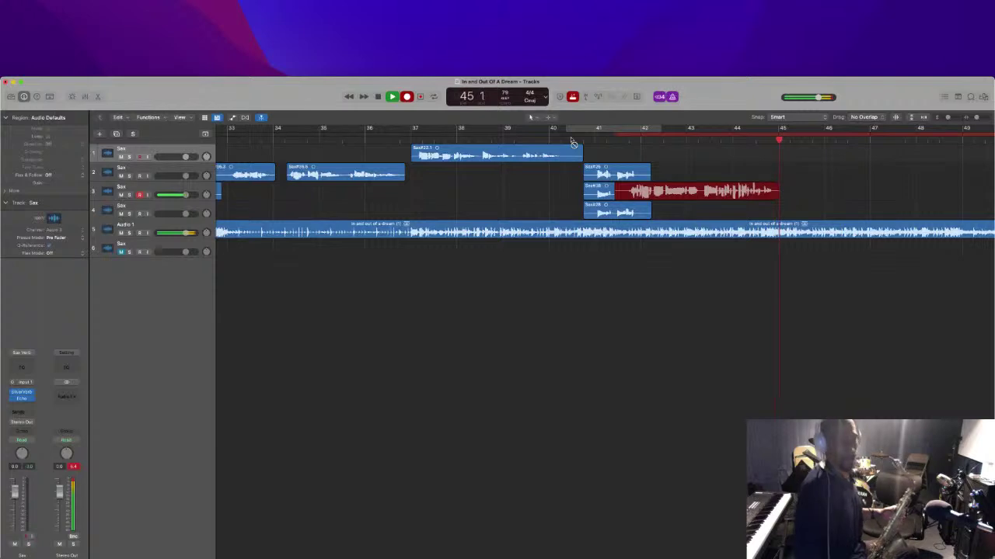
{"action": "key", "text": "space"}
{"action": "left_click", "coordinate": [572, 143]}
{"action": "key", "text": "space"}
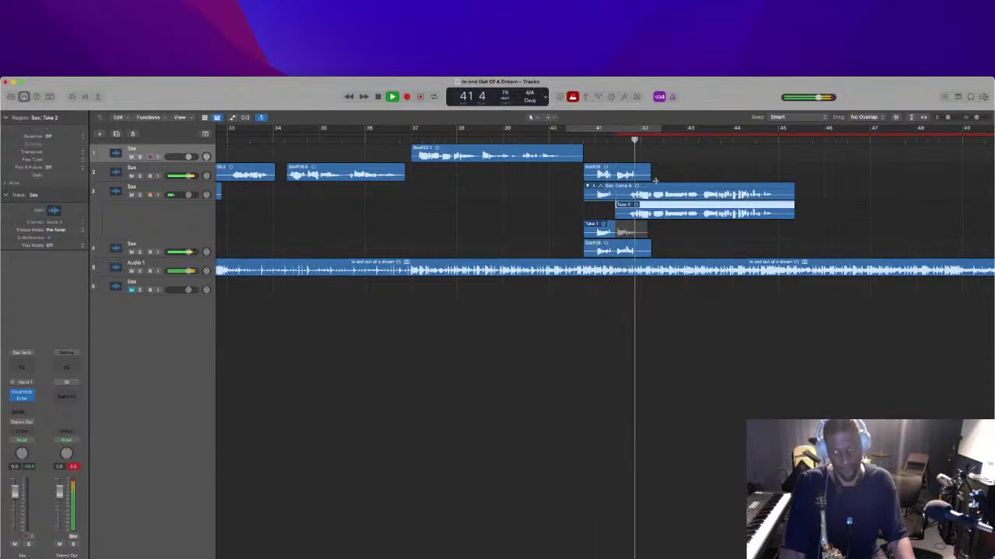
{"action": "key", "text": "super+a"}
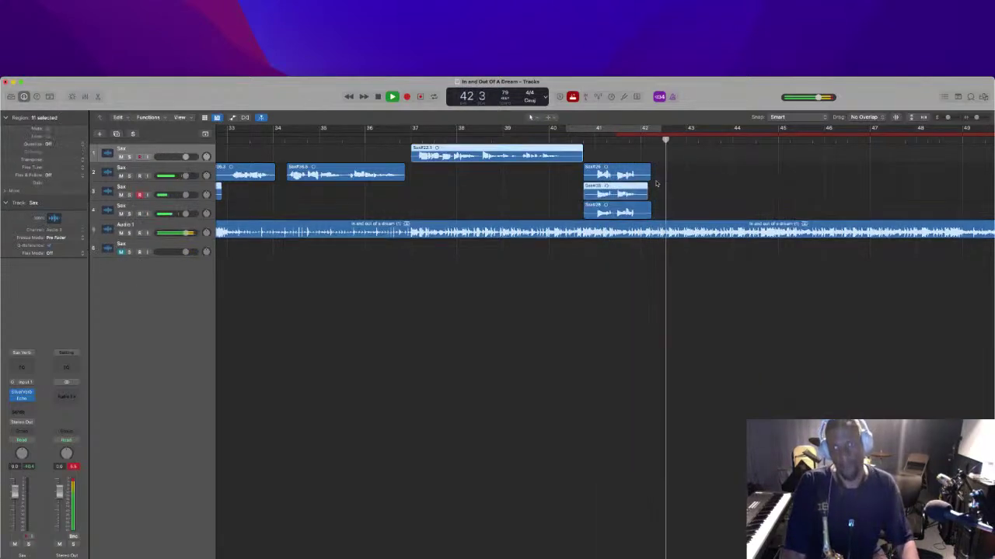
{"action": "key", "text": "space"}
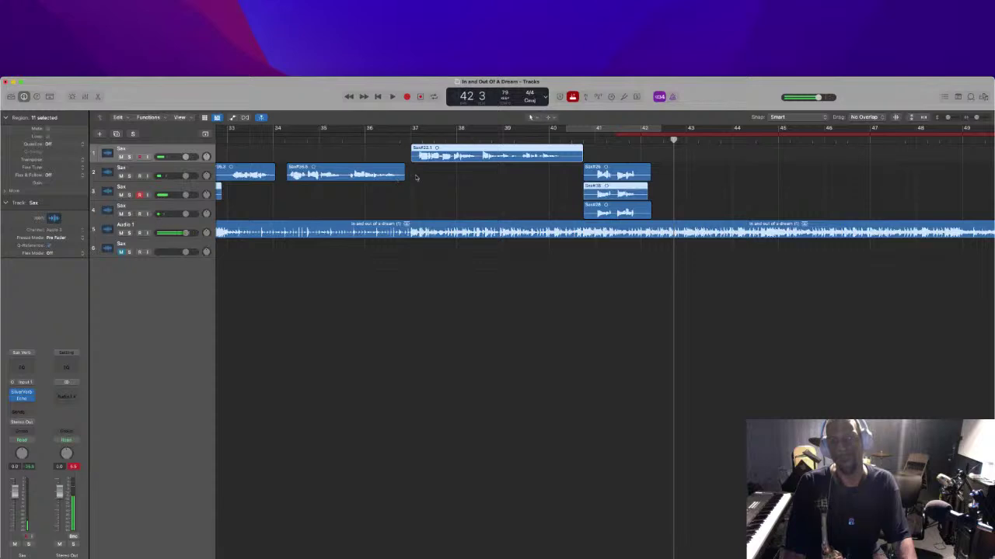
Record-enable the first Sax track, try a take from bar 42 to bar 45, audition it and remove it
{"action": "left_click", "coordinate": [428, 176]}
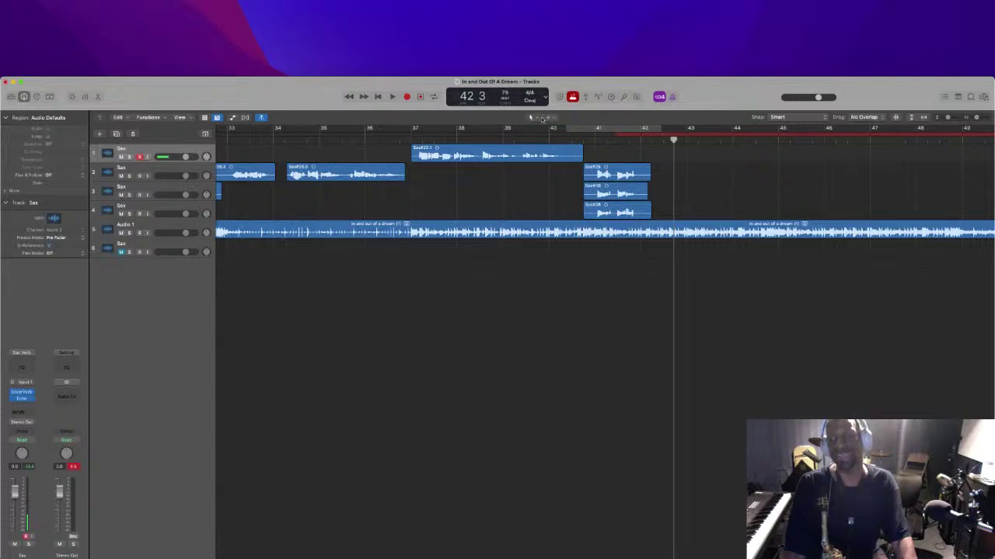
{"action": "key", "text": "r"}
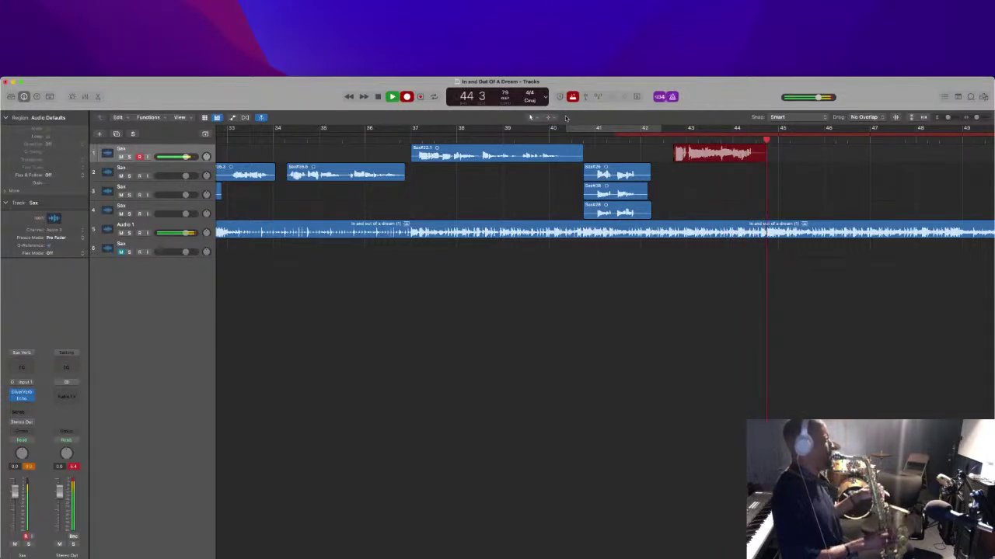
{"action": "key", "text": "space"}
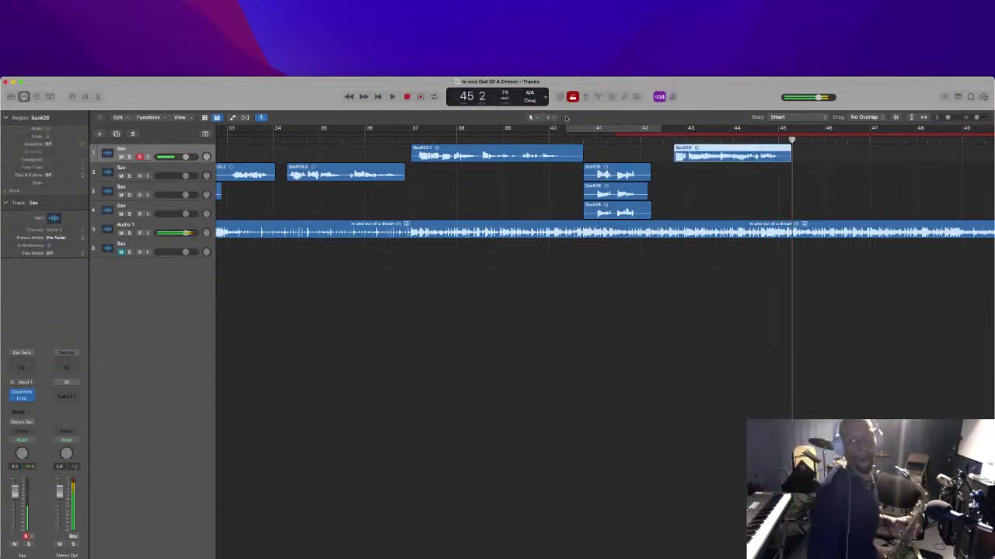
{"action": "key", "text": "space"}
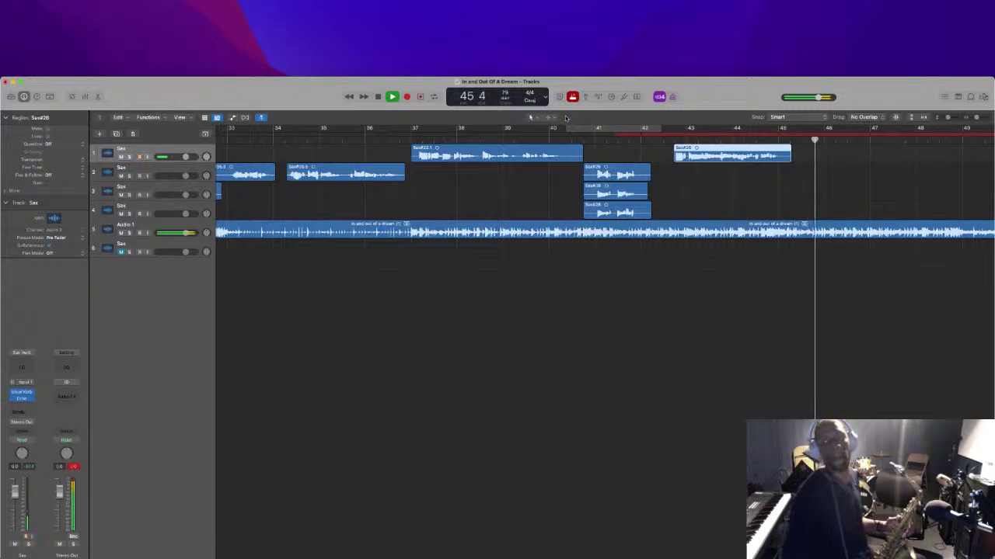
{"action": "left_click", "coordinate": [575, 139]}
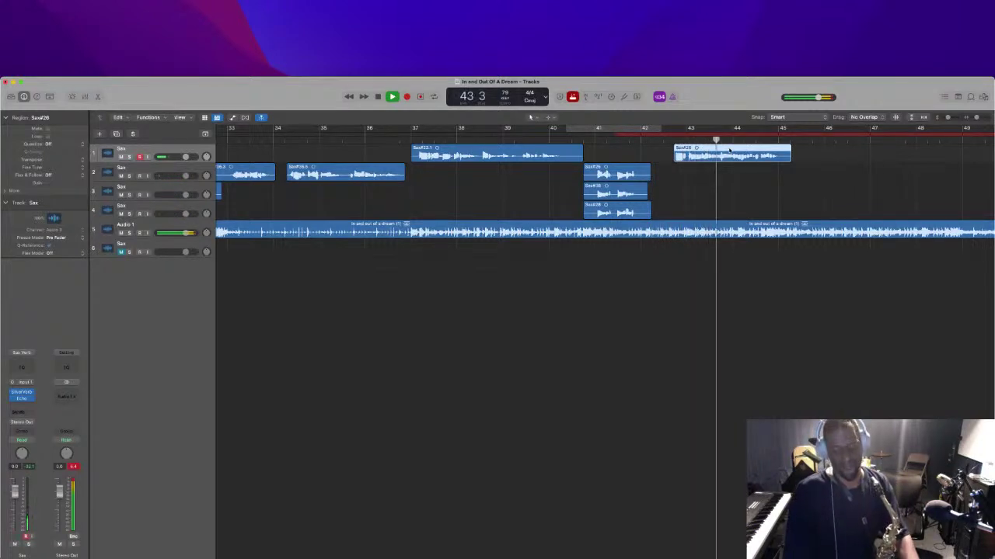
{"action": "key", "text": "Delete"}
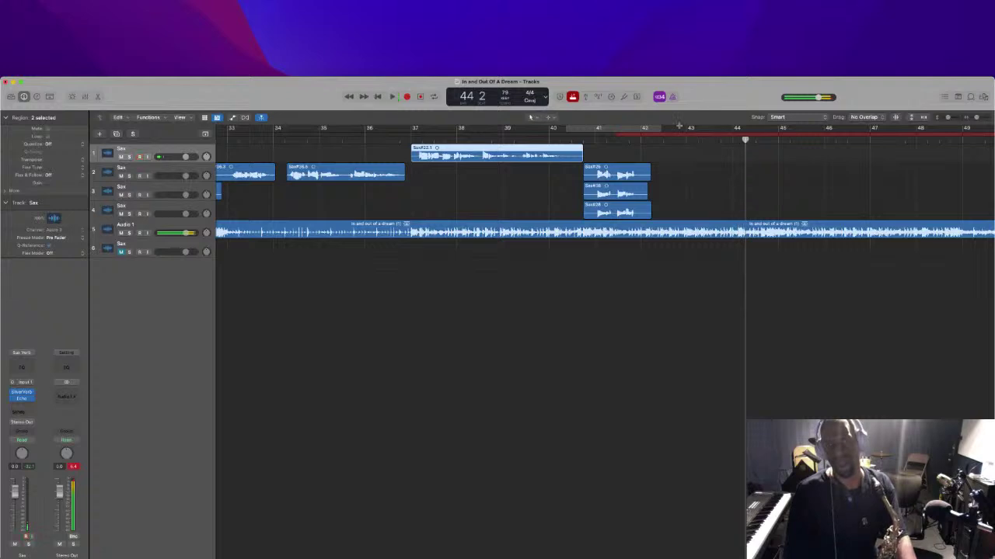
Try a punched-in take on the first Sax track from mid-bar 41 to bar 45, audition it, and delete it with its audio file
{"action": "left_click", "coordinate": [596, 133]}
{"action": "key", "text": "r"}
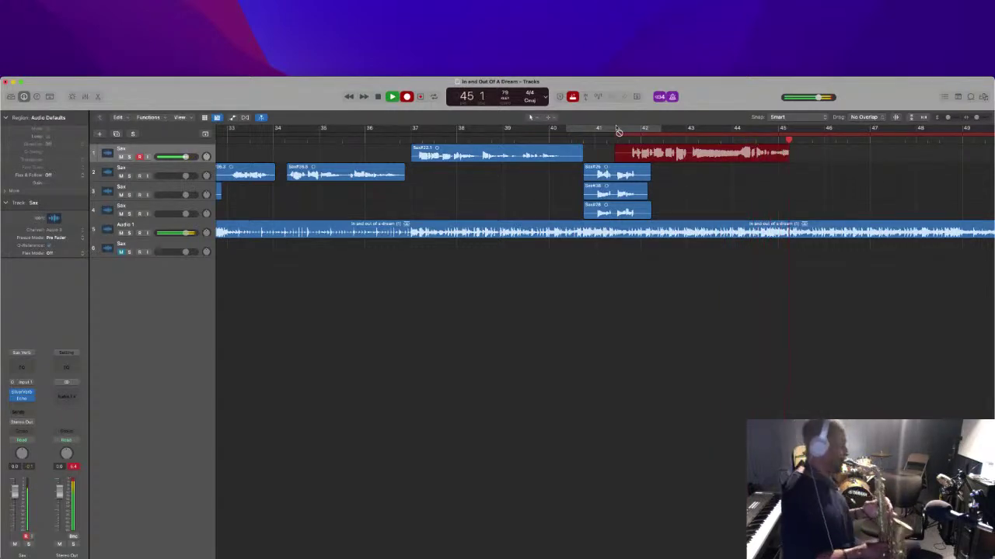
{"action": "key", "text": "space"}
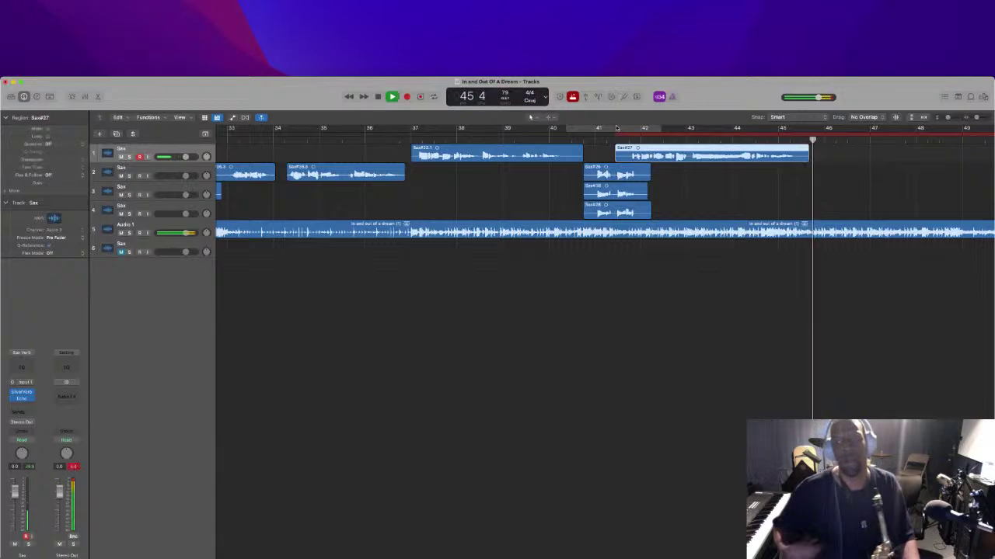
{"action": "left_click", "coordinate": [593, 137]}
{"action": "key", "text": "space"}
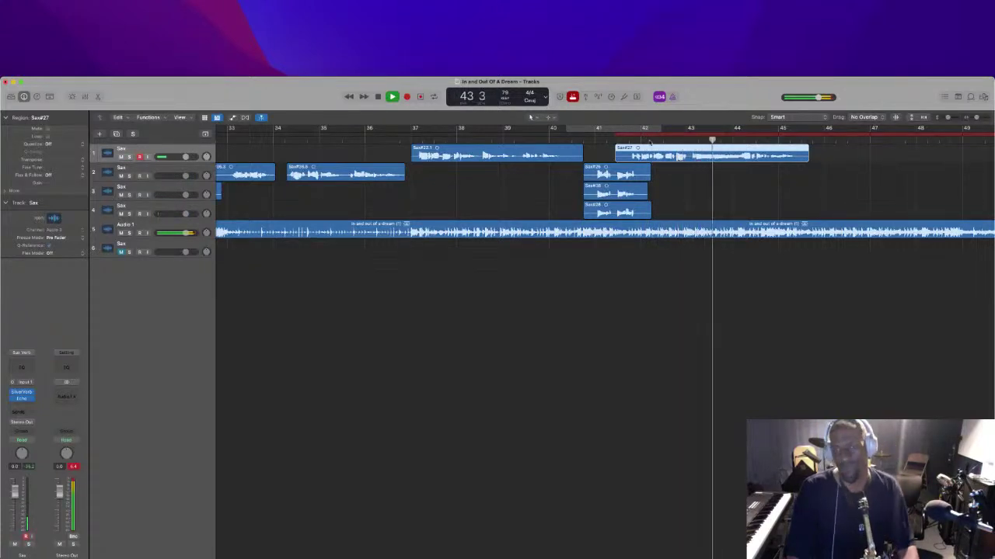
{"action": "left_click", "coordinate": [616, 140]}
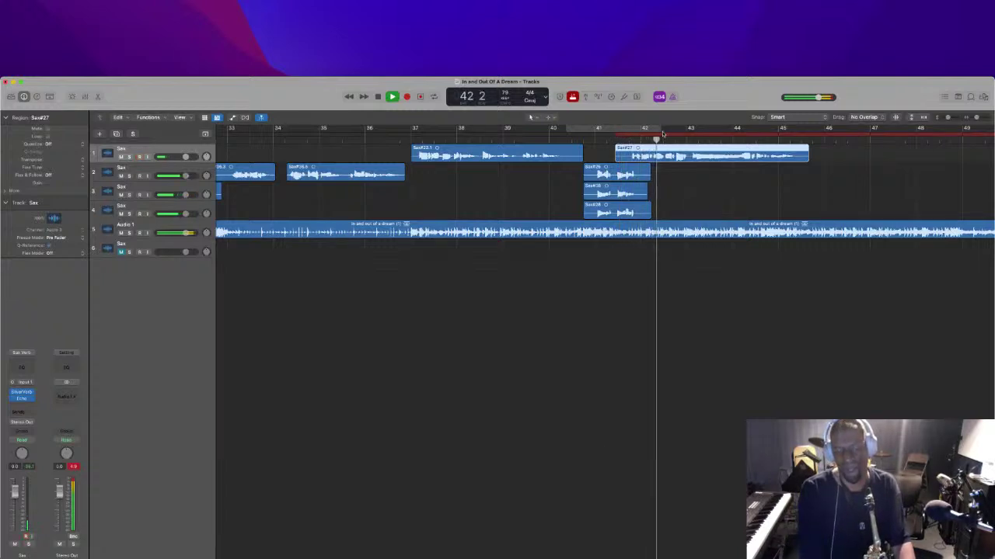
{"action": "key", "text": "space"}
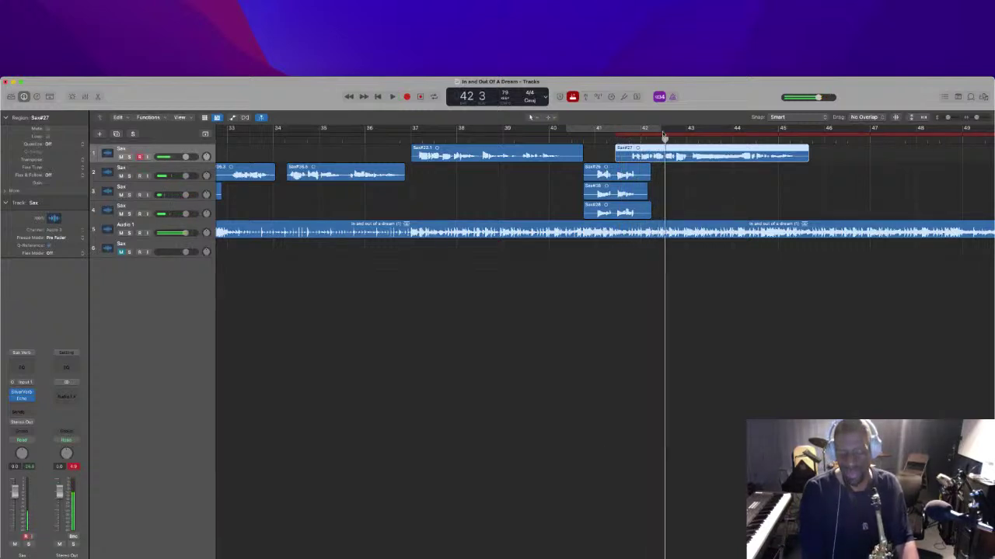
{"action": "key", "text": "BackSpace"}
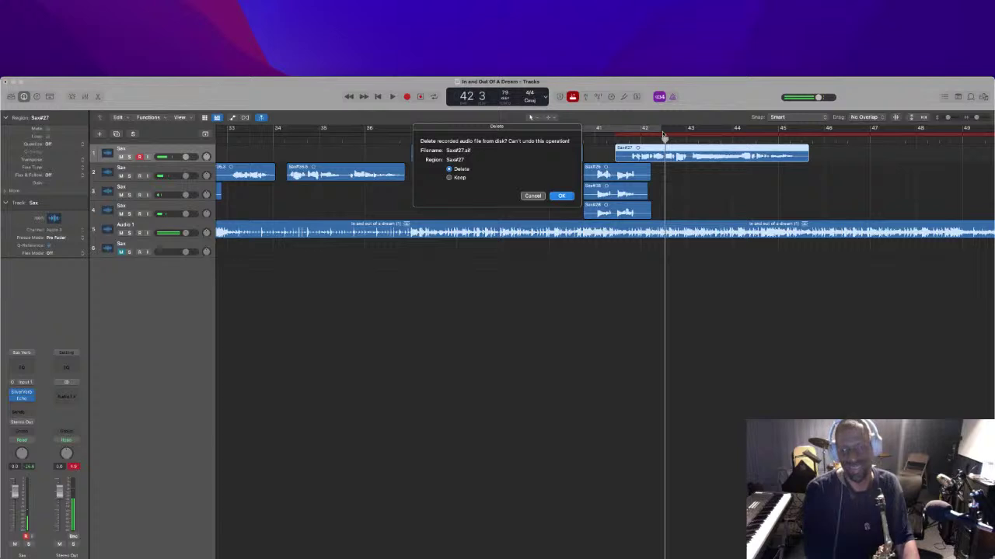
{"action": "key", "text": "Return"}
Record another take on the first Sax track from about the middle of bar 41 to late in bar 45
{"action": "left_click", "coordinate": [611, 140]}
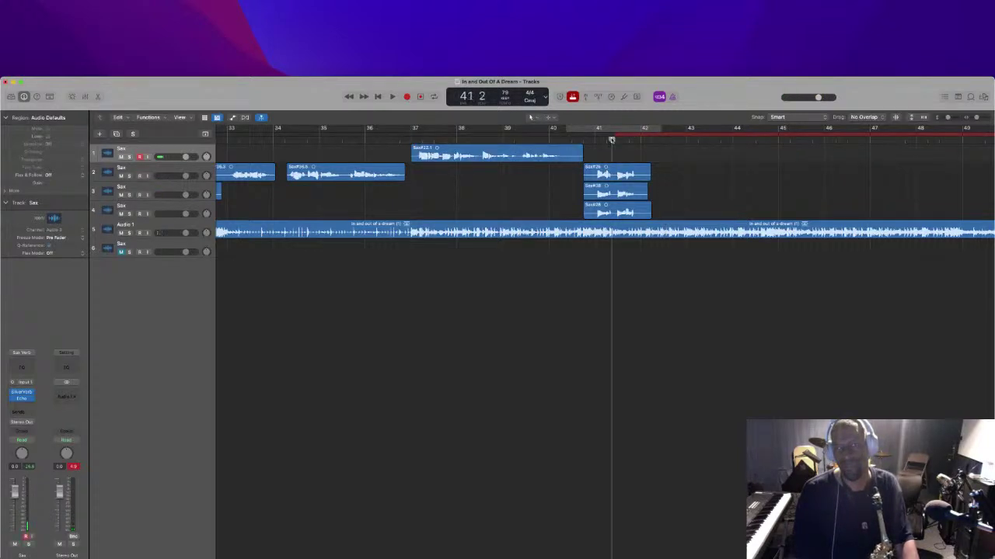
{"action": "key", "text": "r"}
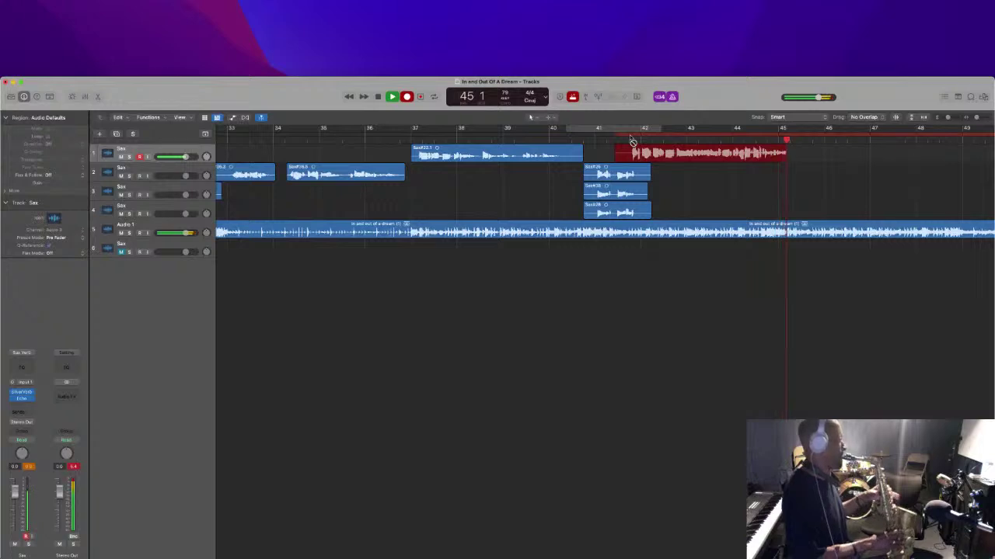
{"action": "key", "text": "r"}
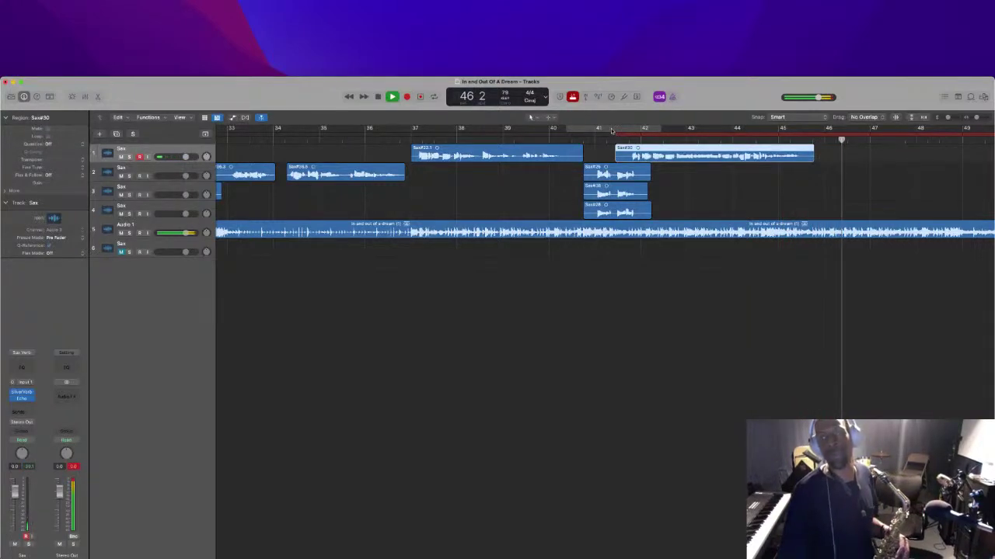
Set a cycle range over the new take from about bar 41 beat 2 to just before bar 46 and play it back
{"action": "left_click_drag", "start_coordinate": [612, 128], "coordinate": [717, 127]}
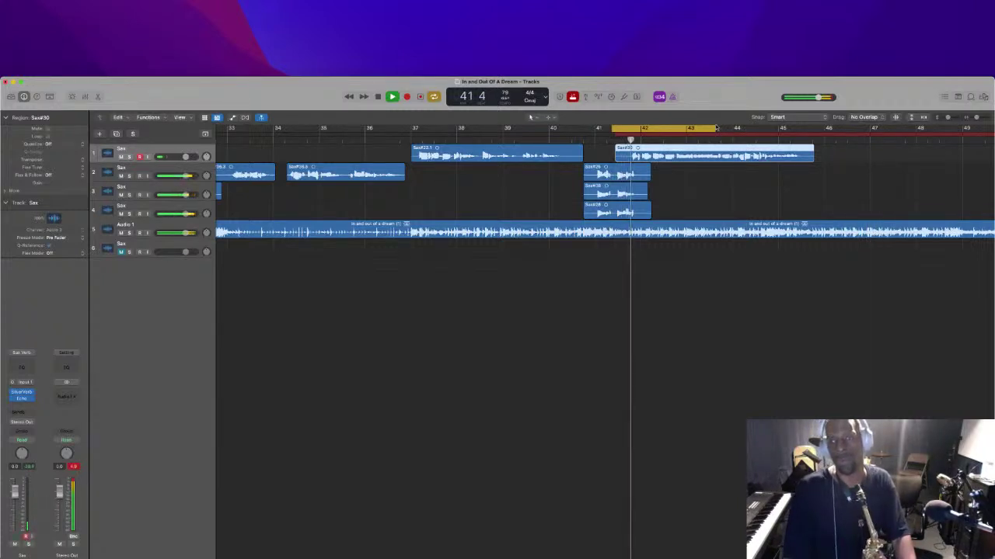
{"action": "left_click_drag", "start_coordinate": [716, 127], "coordinate": [813, 128]}
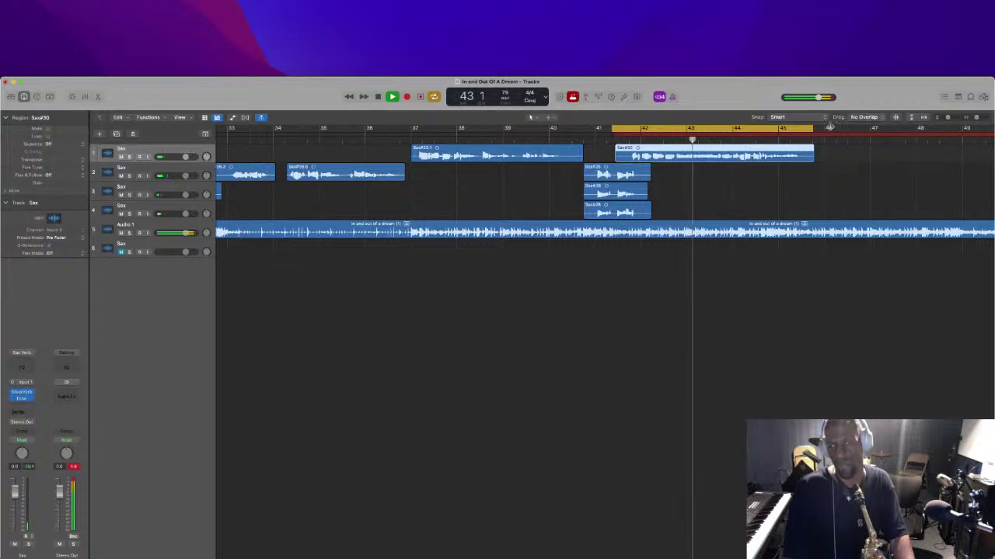
{"action": "left_click_drag", "start_coordinate": [815, 129], "coordinate": [827, 128]}
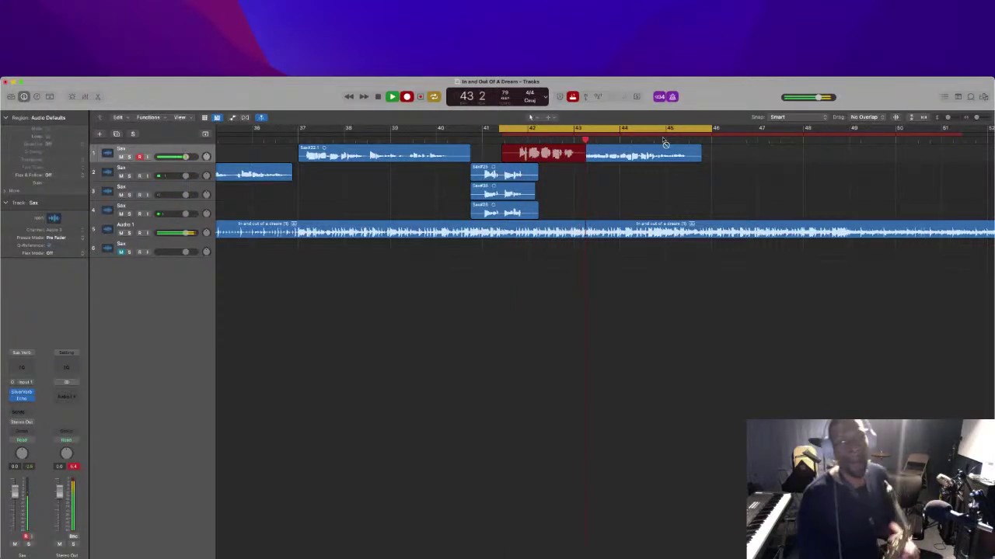
Stop the overlapping take on the first Sax track at bar 43, audition it, and delete the track's selected regions with their audio files
{"action": "key", "text": "space"}
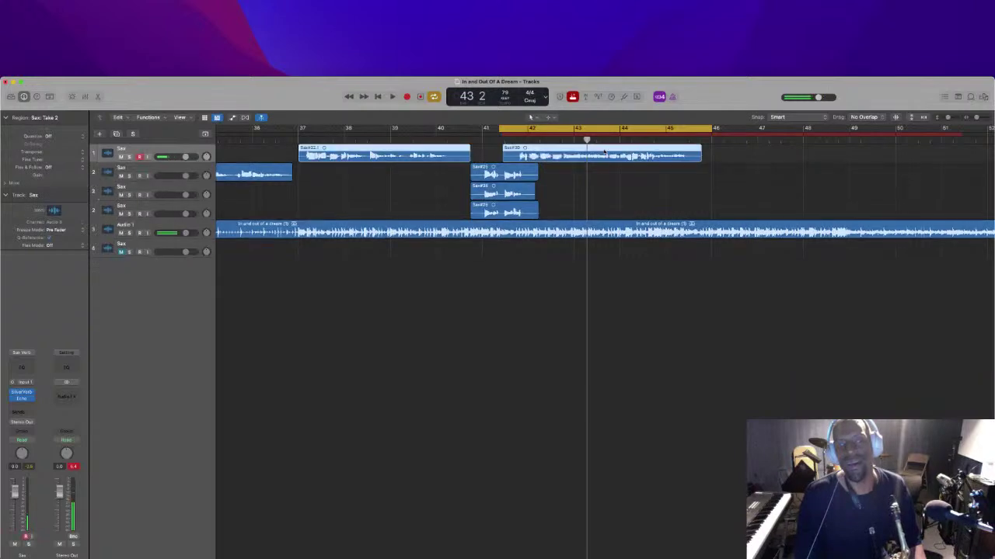
{"action": "key", "text": "space"}
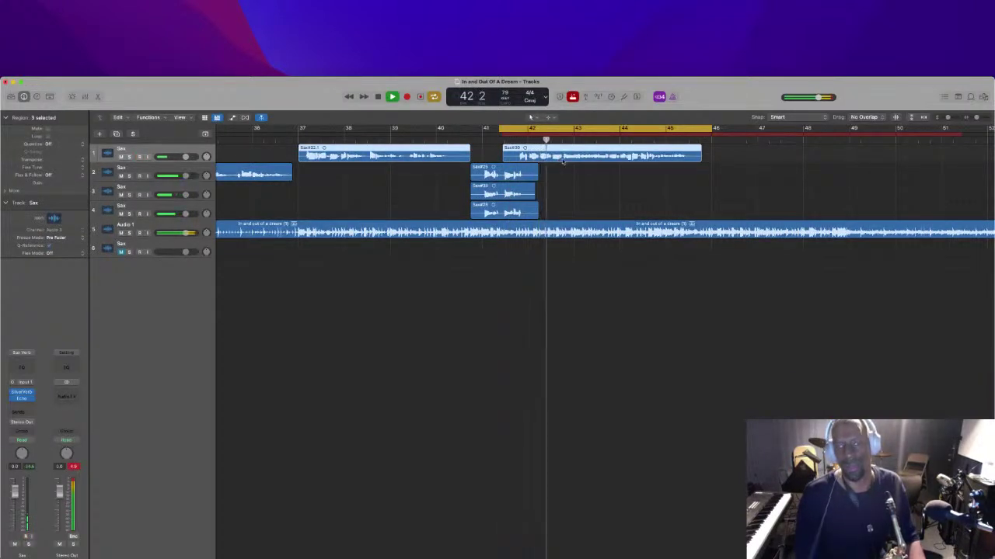
{"action": "key", "text": "BackSpace"}
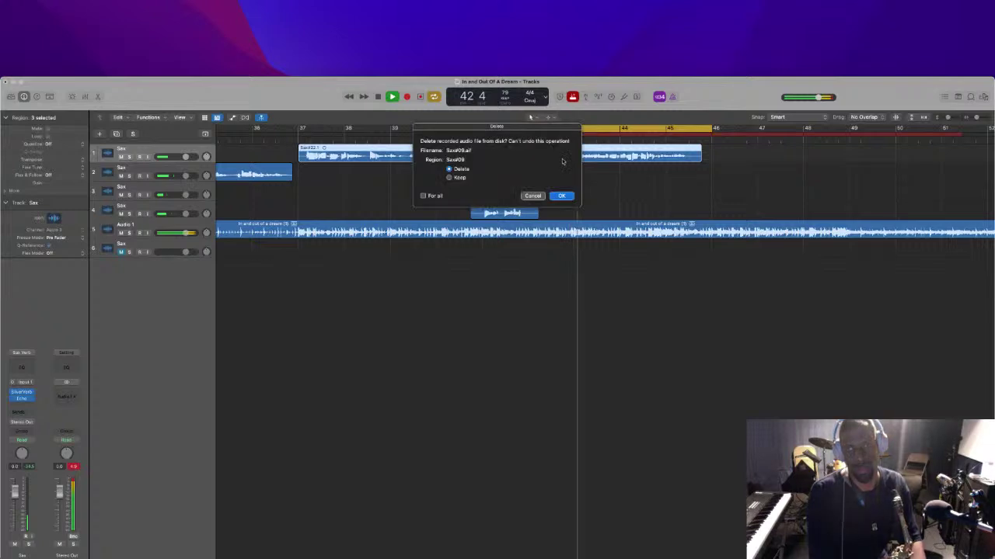
{"action": "key", "text": "Return"}
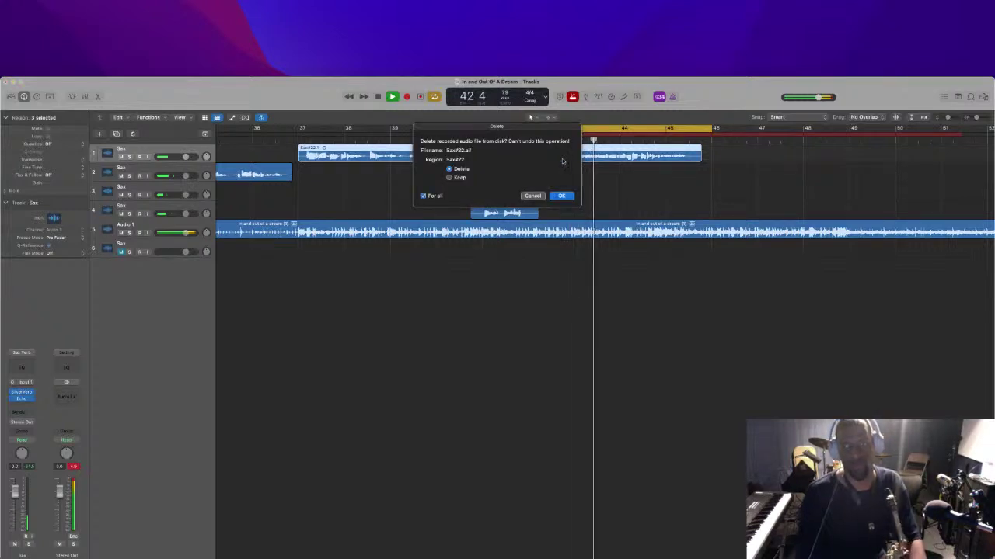
{"action": "key", "text": "Return"}
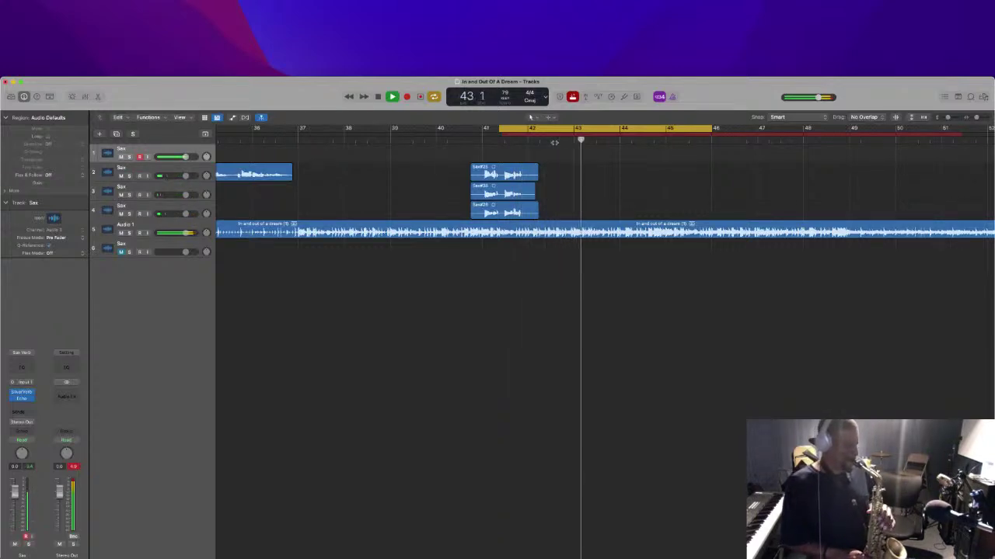
{"action": "key", "text": "space"}
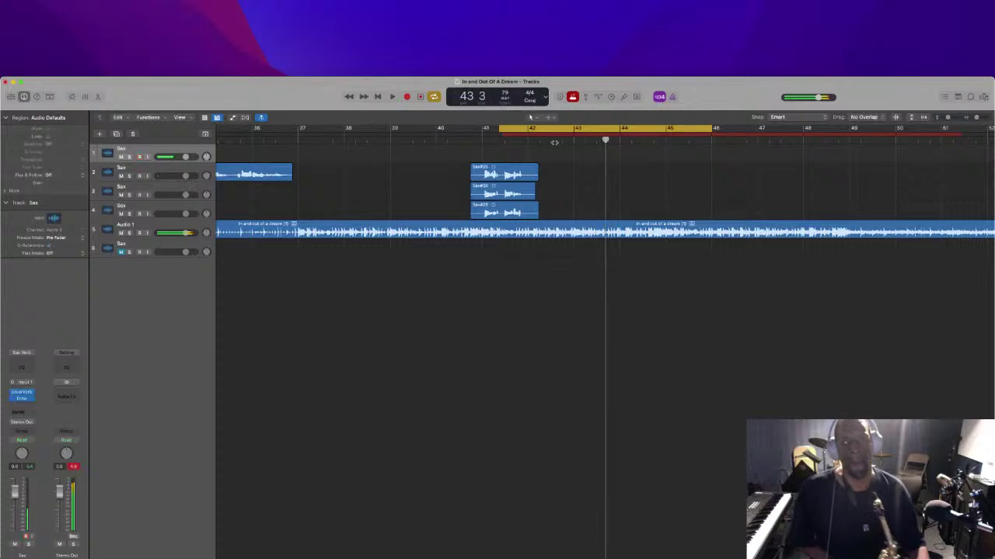
Try a new take on the first Sax track from mid-bar 41 to mid-bar 45, audition it, and delete it with its audio file
{"action": "key", "text": "r"}
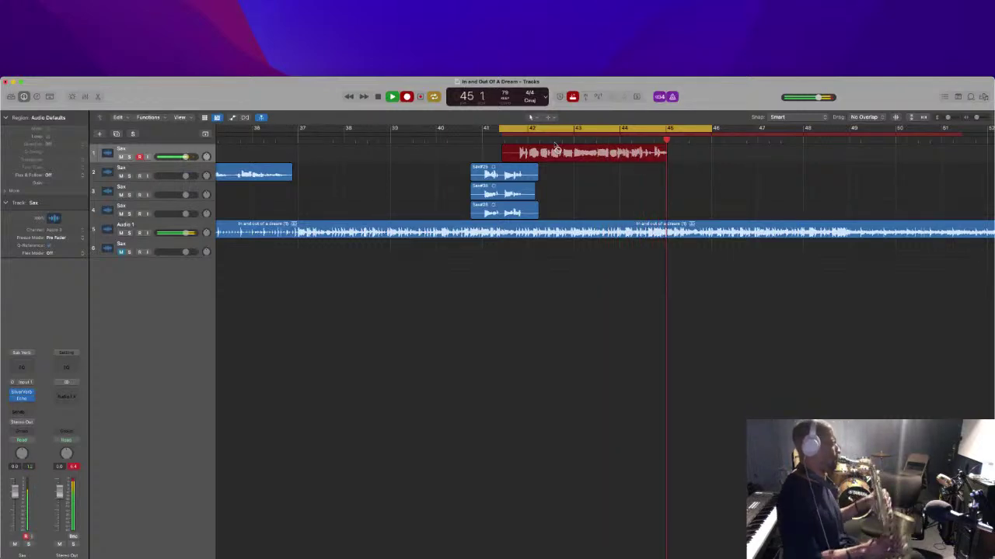
{"action": "key", "text": "space"}
{"action": "key", "text": "space"}
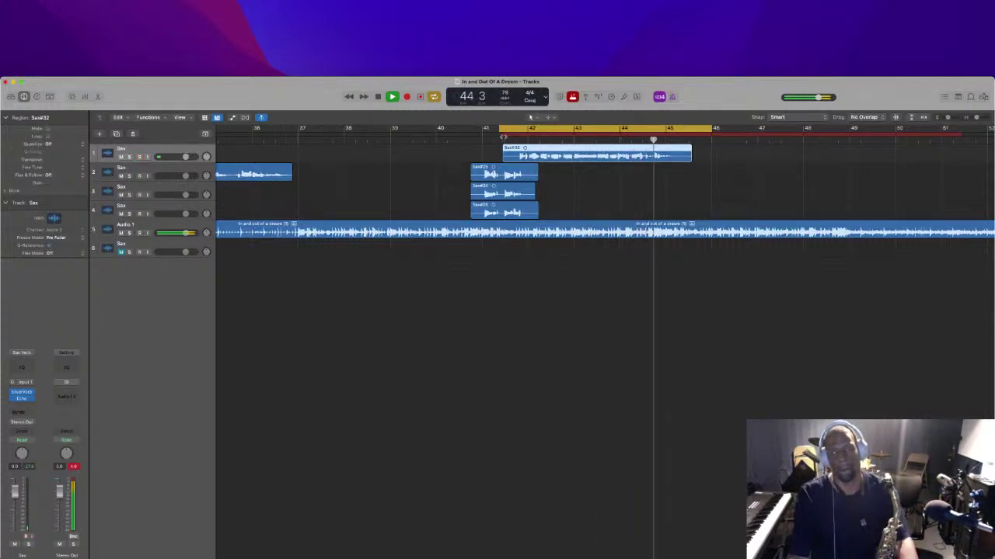
{"action": "left_click", "coordinate": [507, 138]}
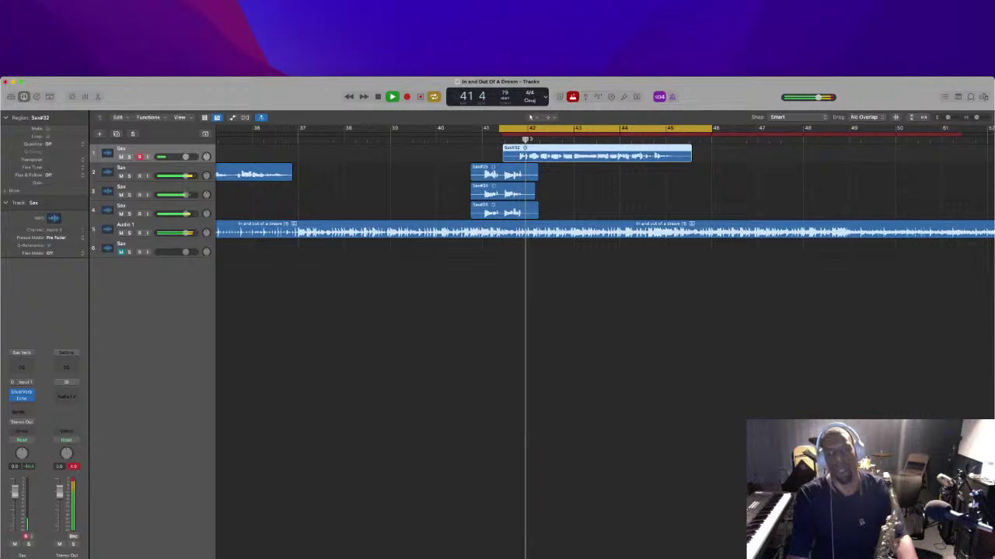
{"action": "key", "text": "space"}
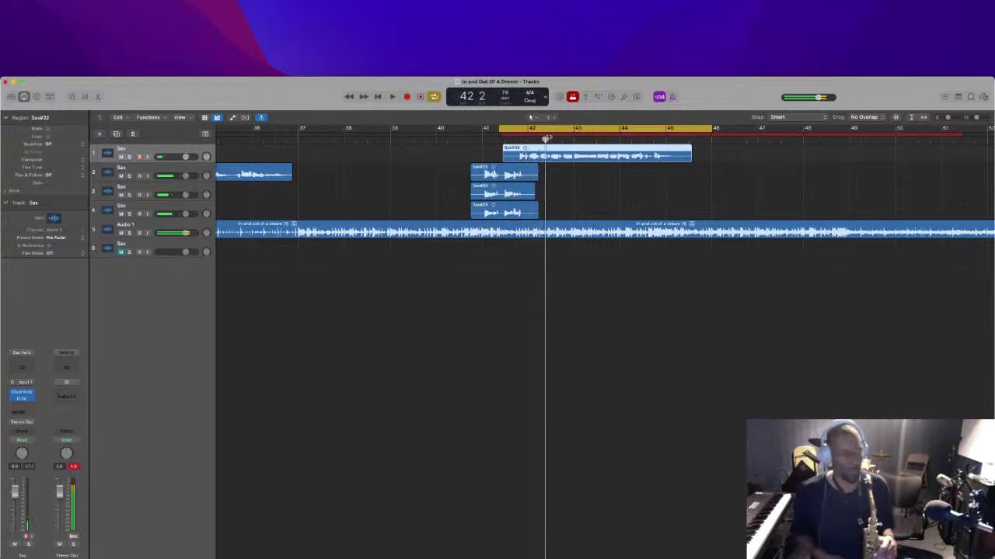
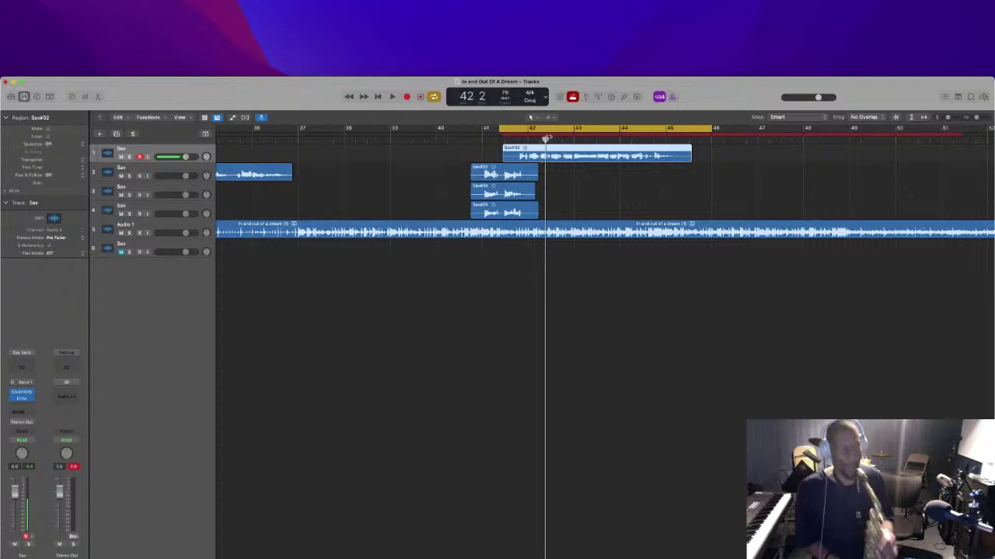
{"action": "key", "text": "space"}
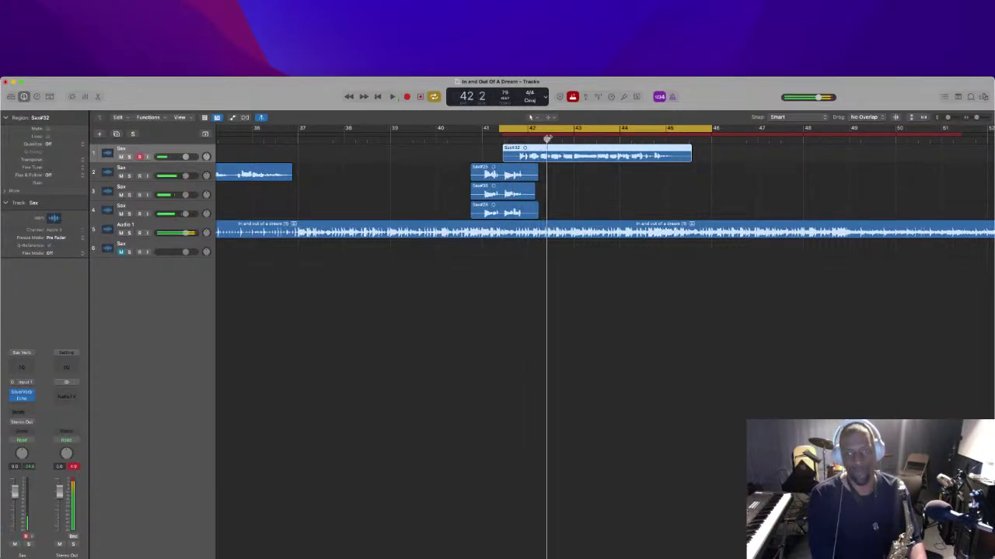
{"action": "key", "text": "super+z"}
{"action": "key", "text": "Return"}
Try another first-track Sax take from mid-bar 41 to the start of bar 45, audition its opening, and delete it
{"action": "key", "text": "space"}
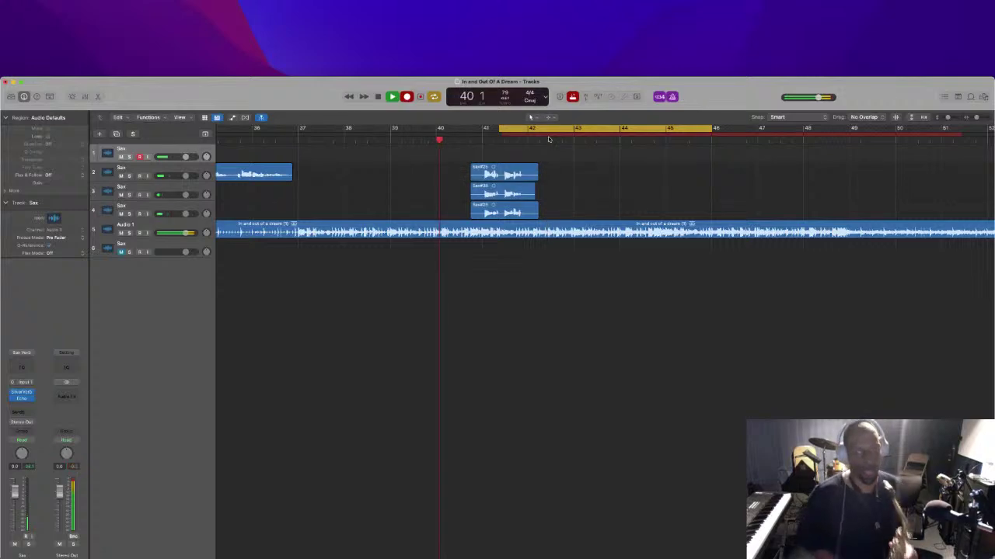
{"action": "key", "text": "r"}
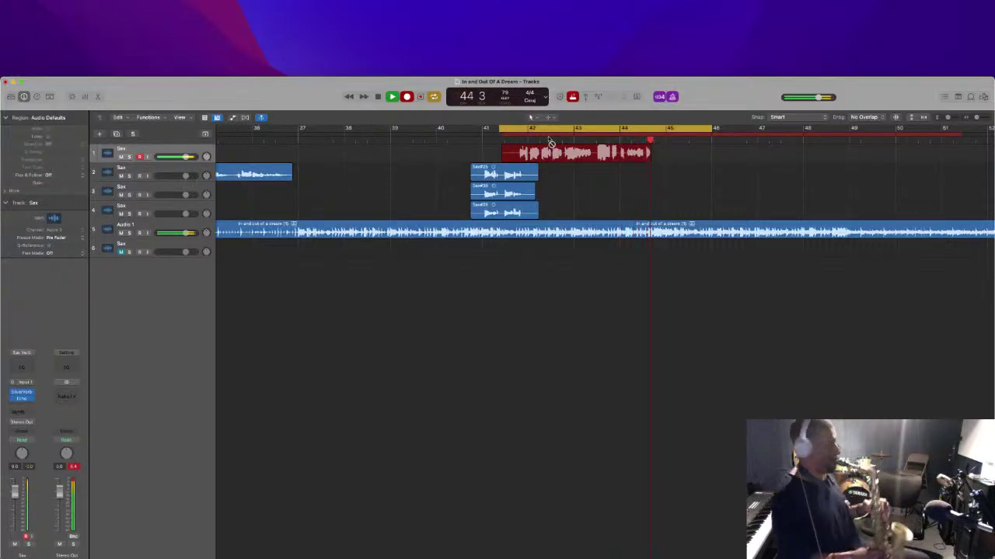
{"action": "key", "text": "space"}
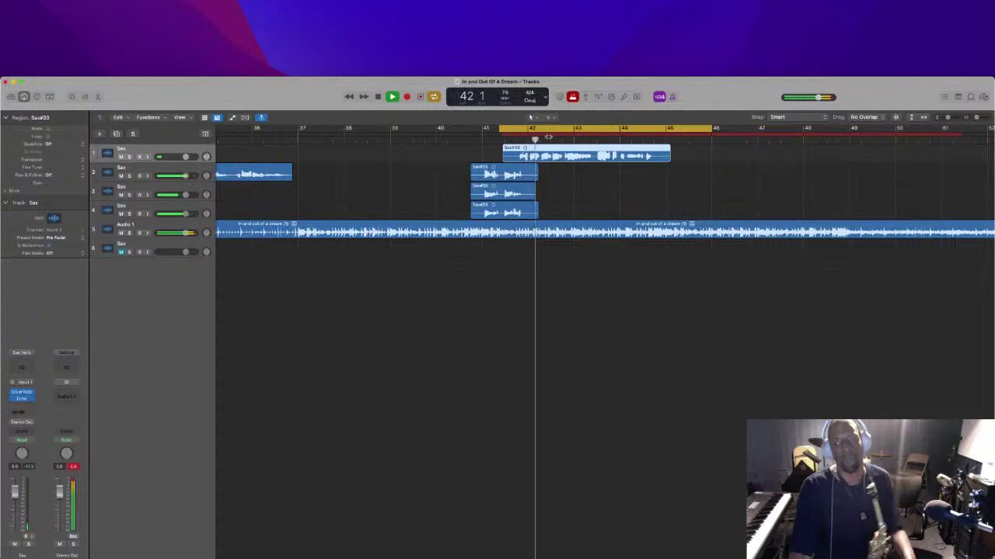
{"action": "key", "text": "space"}
{"action": "key", "text": "Delete"}
{"action": "key", "text": "Return"}
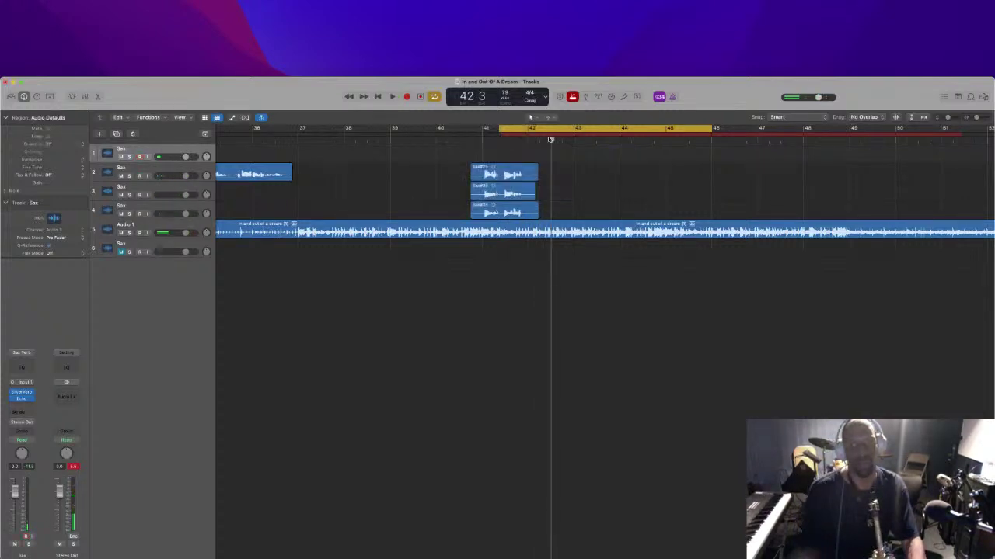
Try a take on the first Sax track from mid-bar 41 to about bar 45 beat 2, play it back, and delete it
{"action": "key", "text": "space"}
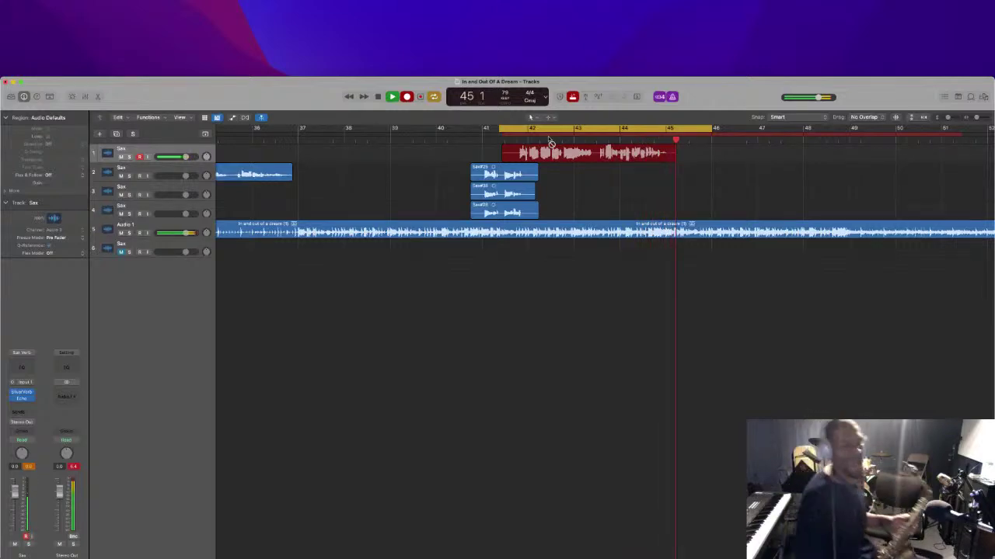
{"action": "key", "text": "space"}
{"action": "key", "text": "space"}
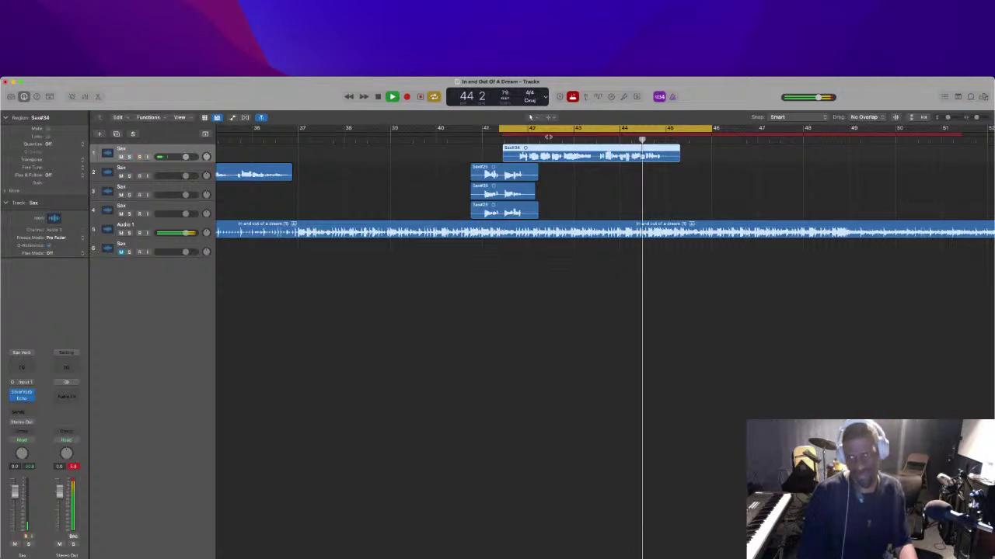
{"action": "key", "text": "Return"}
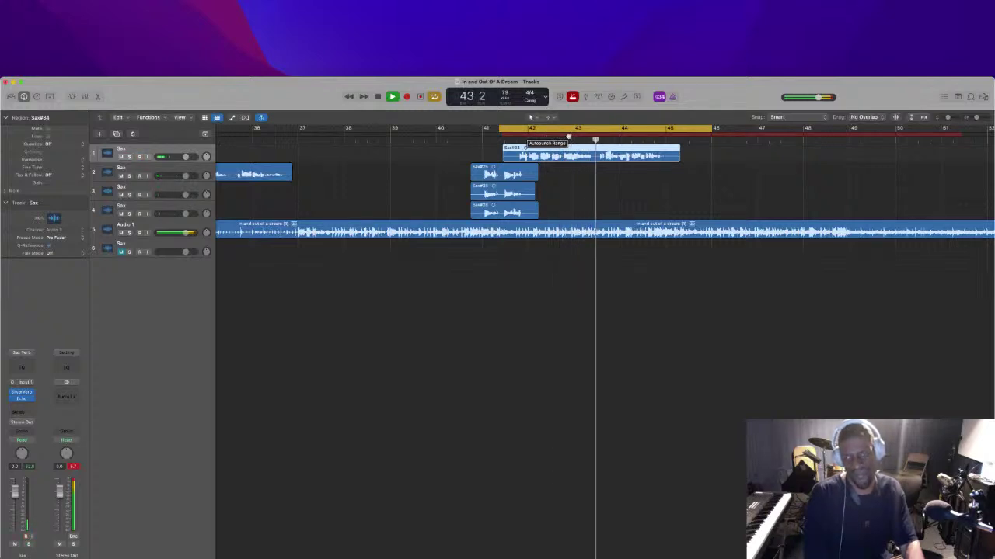
{"action": "key", "text": "space"}
{"action": "key", "text": "BackSpace"}
{"action": "key", "text": "Return"}
Try a short take on the first Sax track from mid-bar 41 into bar 42, and delete it with its audio file
{"action": "key", "text": "space"}
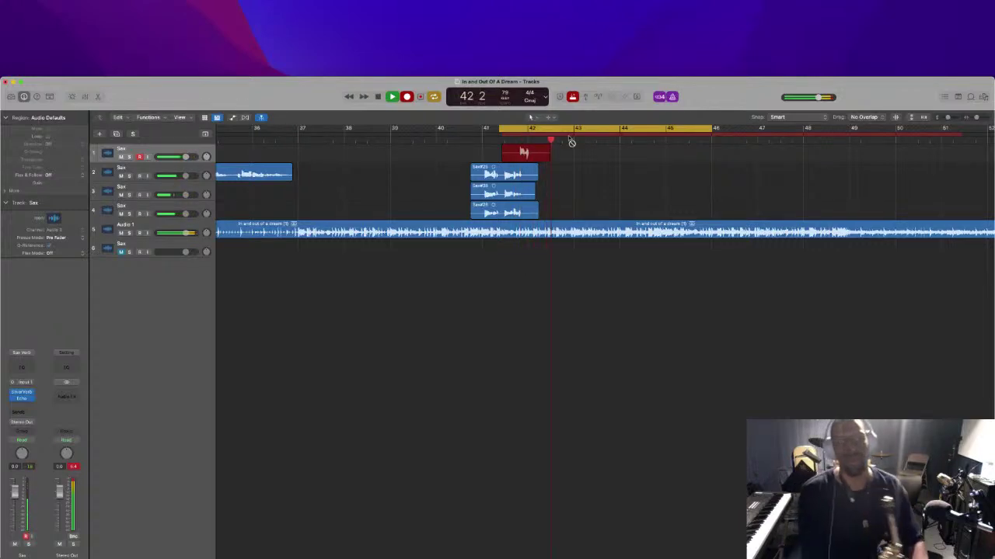
{"action": "key", "text": "space"}
{"action": "key", "text": "Delete"}
{"action": "key", "text": "Return"}
Retry the first-track Sax phrase from mid-bar 41 into bar 45, audition it up to bar 42, and delete its audio file
{"action": "key", "text": "space"}
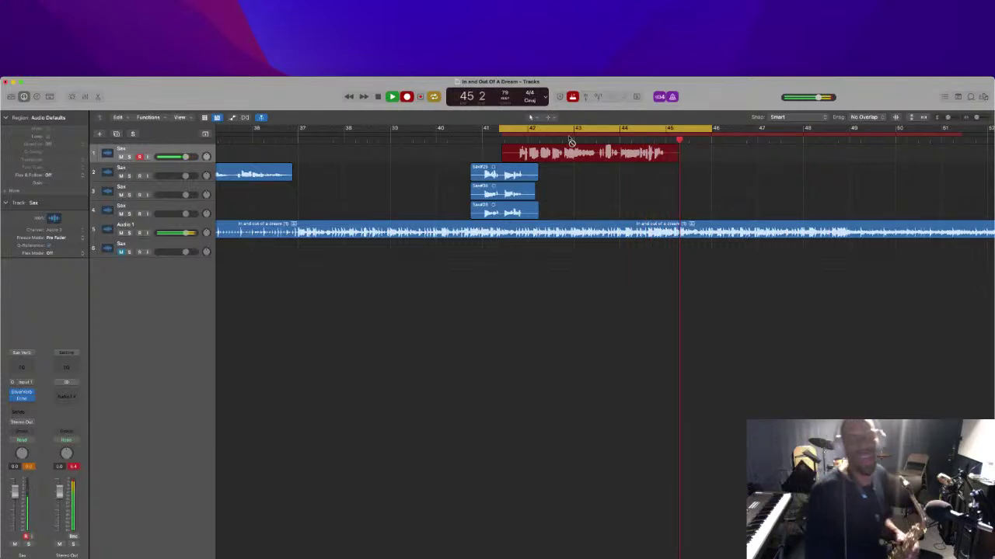
{"action": "key", "text": "space"}
{"action": "key", "text": "space"}
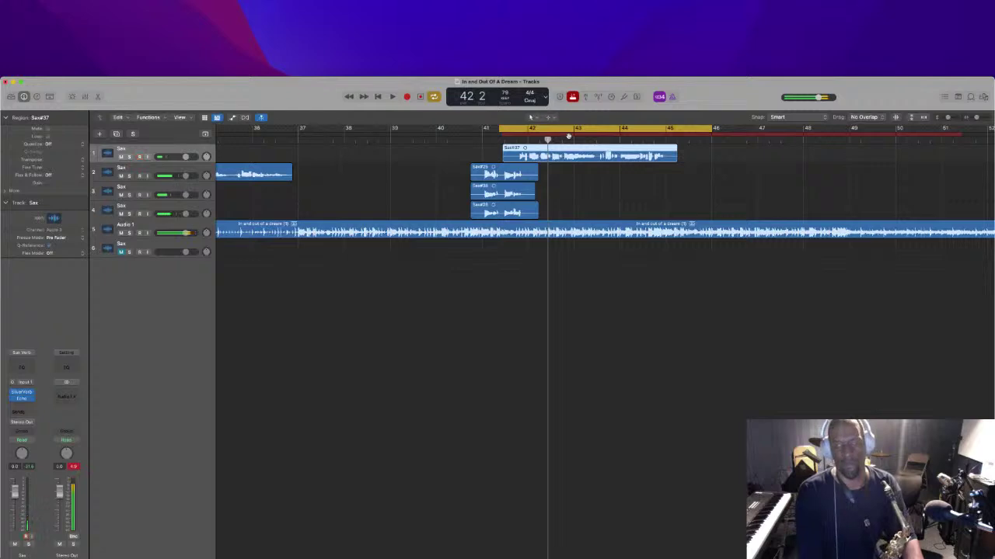
{"action": "key", "text": "super+z"}
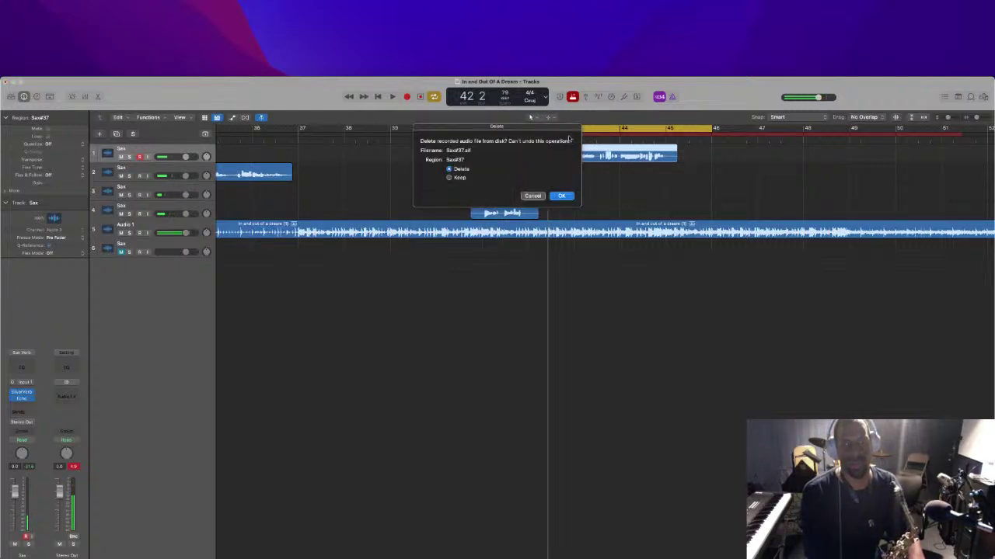
{"action": "key", "text": "Return"}
Try two more first-track Sax takes from mid-bar 41, one to bar 45 beat 3 and one to bar 43 beat 4, deleting each
{"action": "key", "text": "r"}
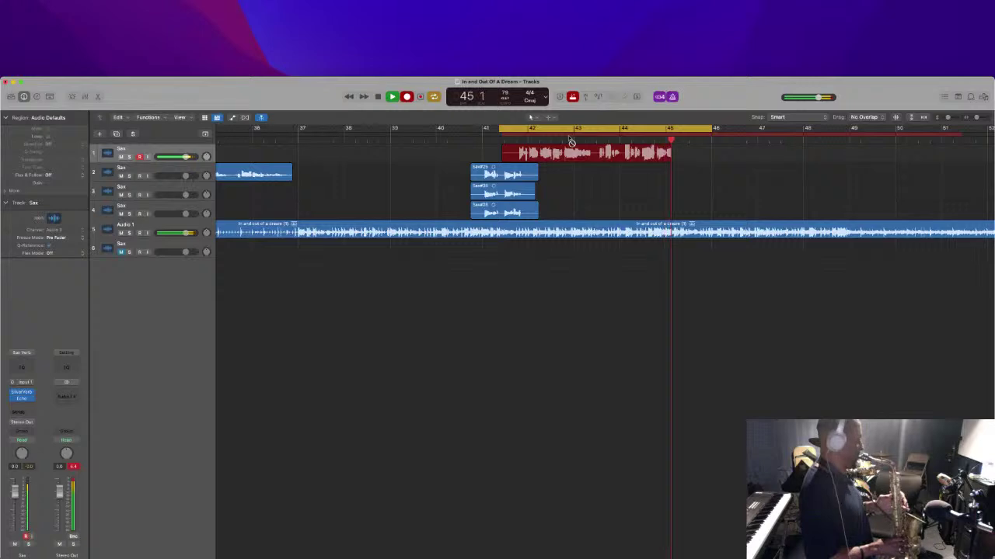
{"action": "key", "text": "space"}
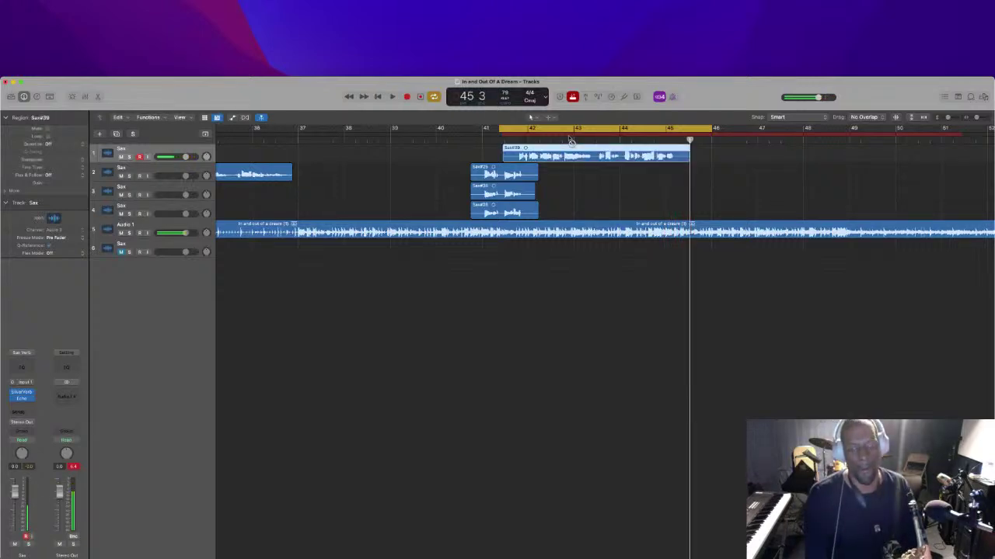
{"action": "key", "text": "BackSpace"}
{"action": "key", "text": "Return"}
{"action": "key", "text": "r"}
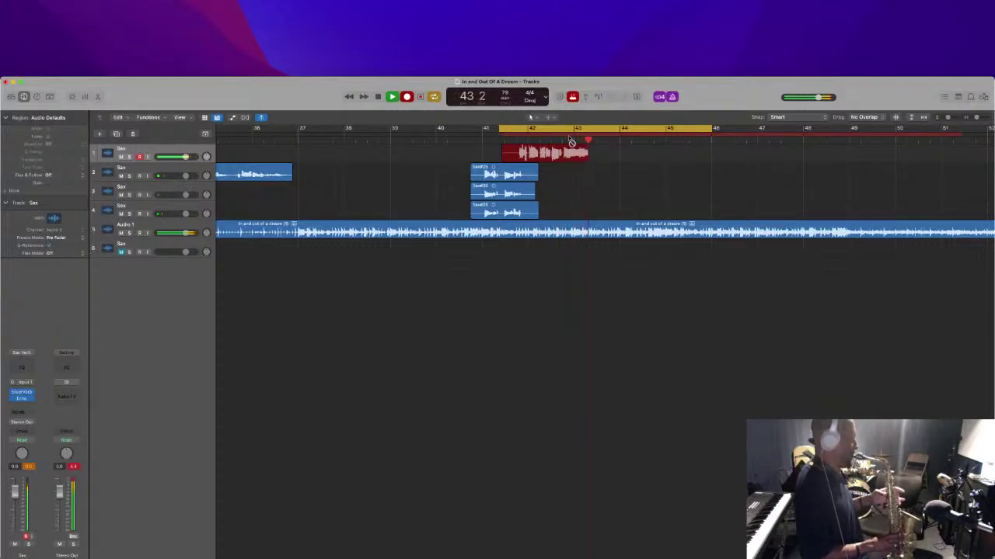
{"action": "key", "text": "space"}
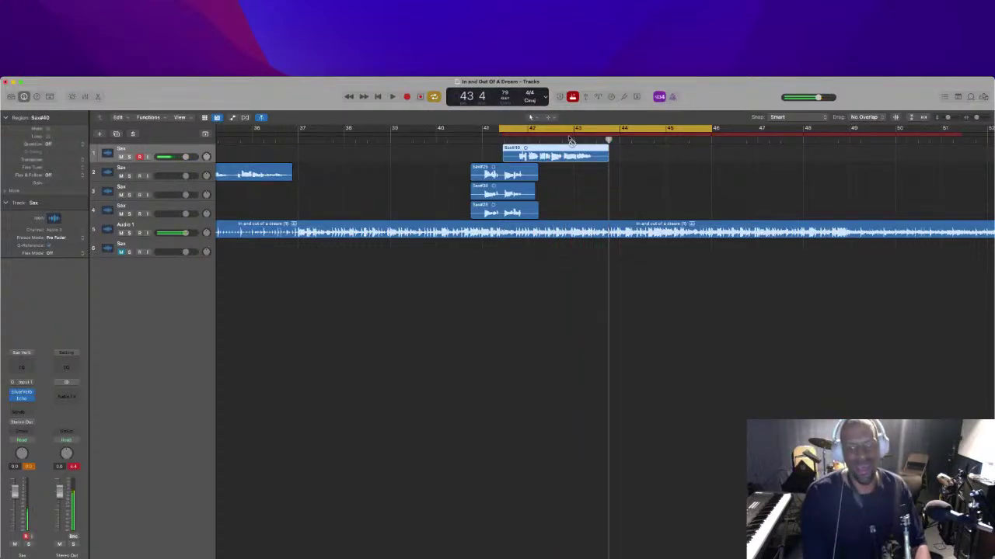
{"action": "key", "text": "Return"}
Try a take on the first Sax track from mid-bar 41 to about the middle of bar 45, audition it through, and delete it
{"action": "key", "text": "r"}
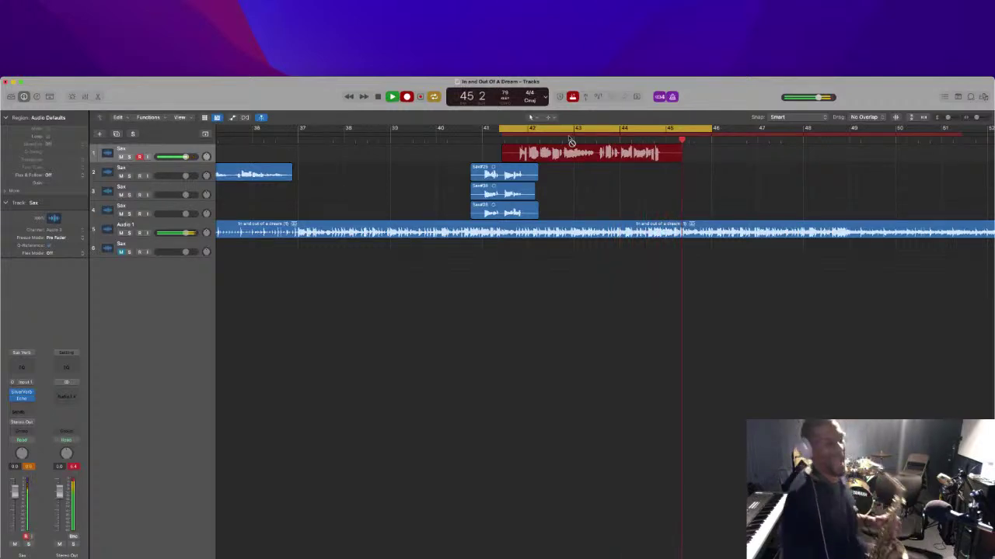
{"action": "key", "text": "space"}
{"action": "key", "text": "space"}
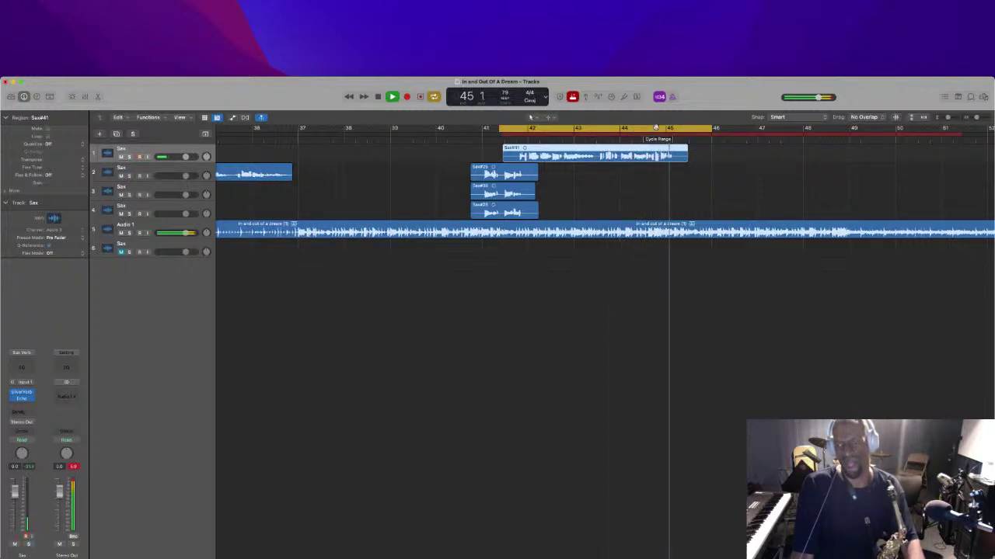
{"action": "key", "text": "space"}
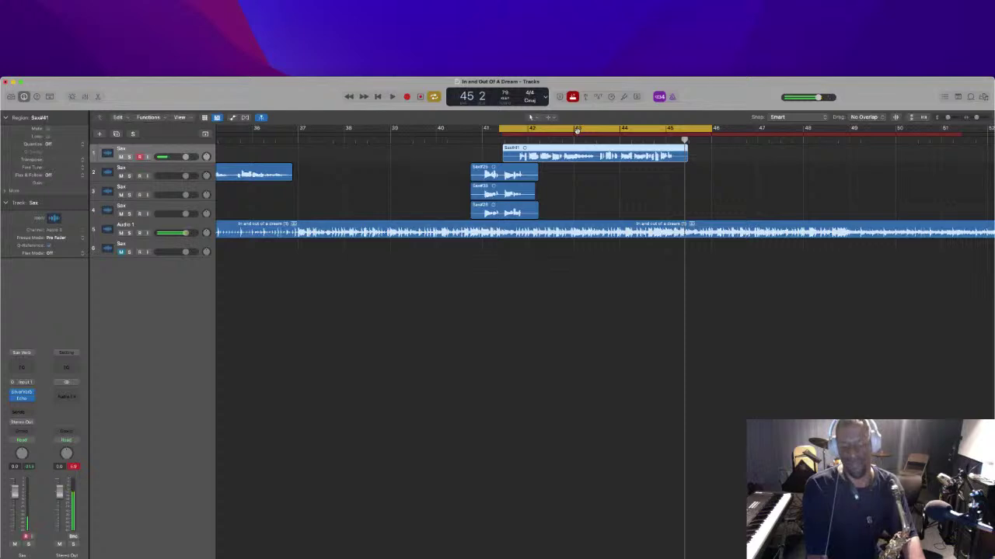
{"action": "key", "text": "BackSpace"}
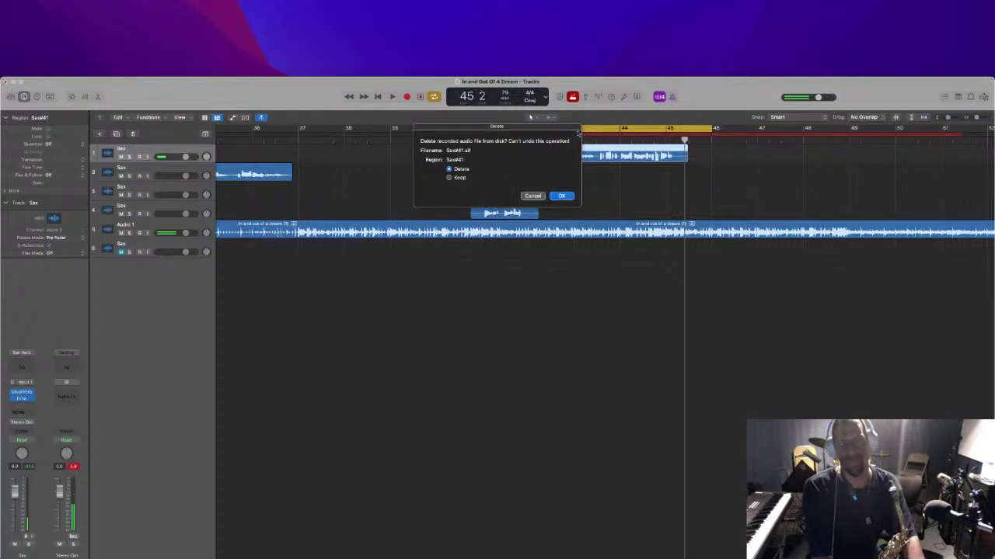
{"action": "key", "text": "Return"}
Try a first-track Sax take from mid-bar 41 to the end of the cycle range near bar 46, audition it, and delete it
{"action": "key", "text": "space"}
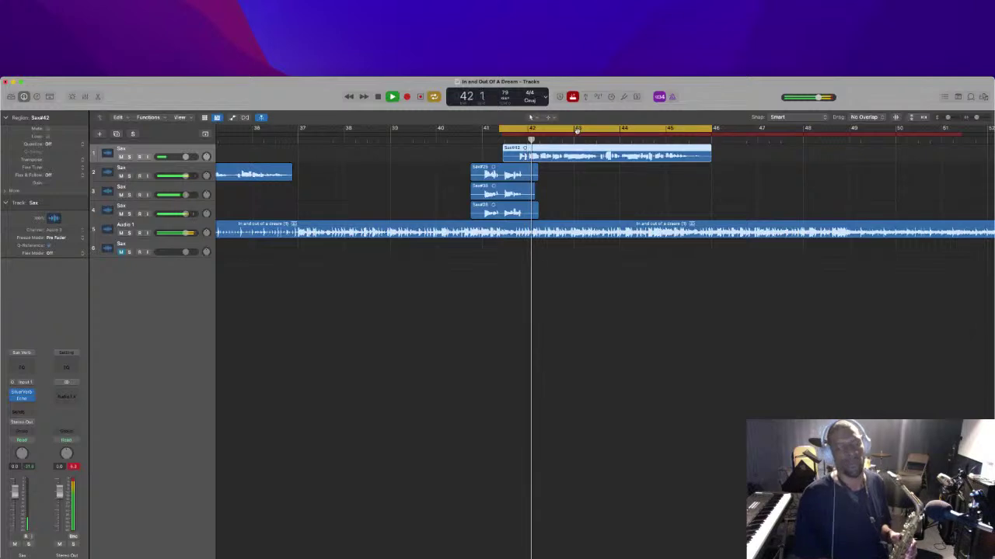
{"action": "key", "text": "space"}
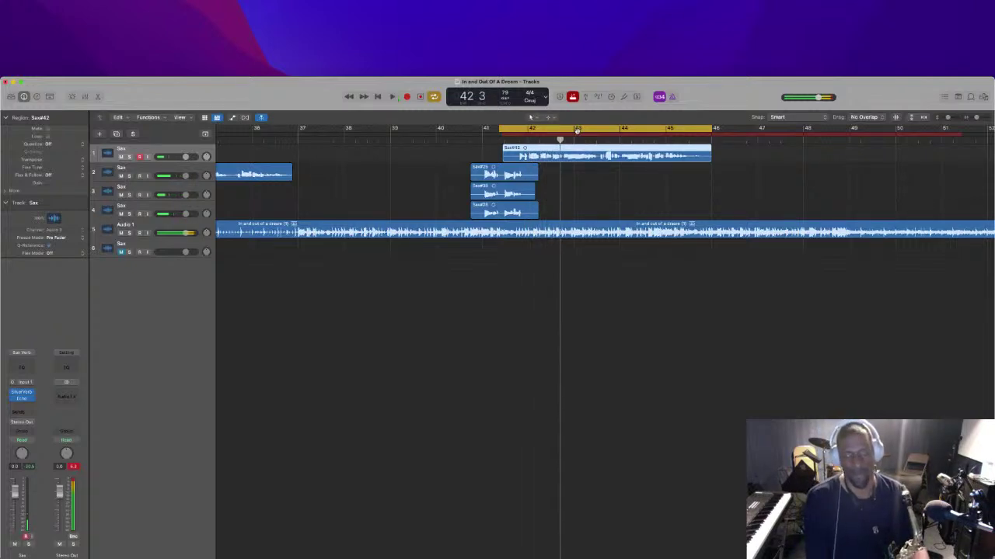
{"action": "key", "text": "BackSpace"}
{"action": "key", "text": "Return"}
Try a first-track Sax take from mid-bar 41 to the end of bar 42 and delete its audio file
{"action": "key", "text": "space"}
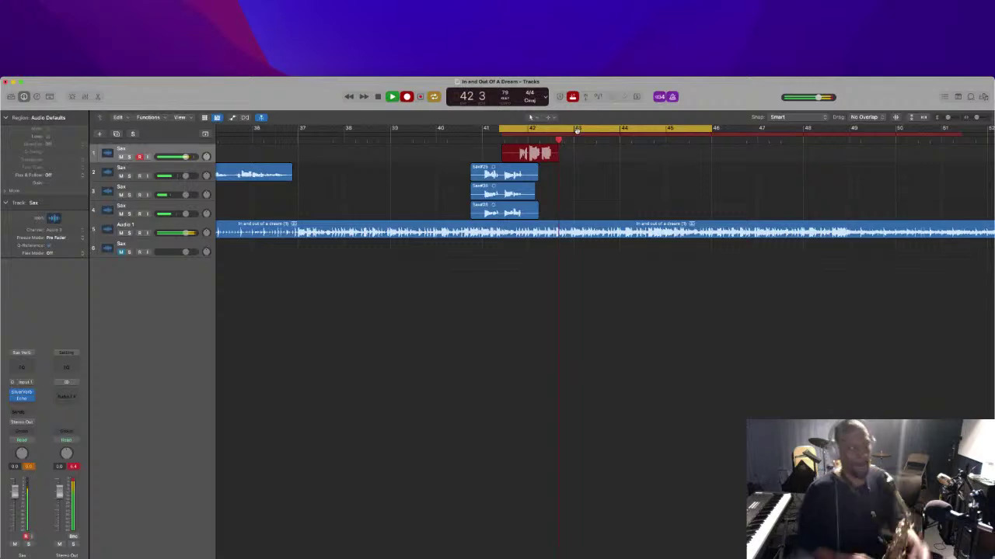
{"action": "key", "text": "space"}
{"action": "key", "text": "Delete"}
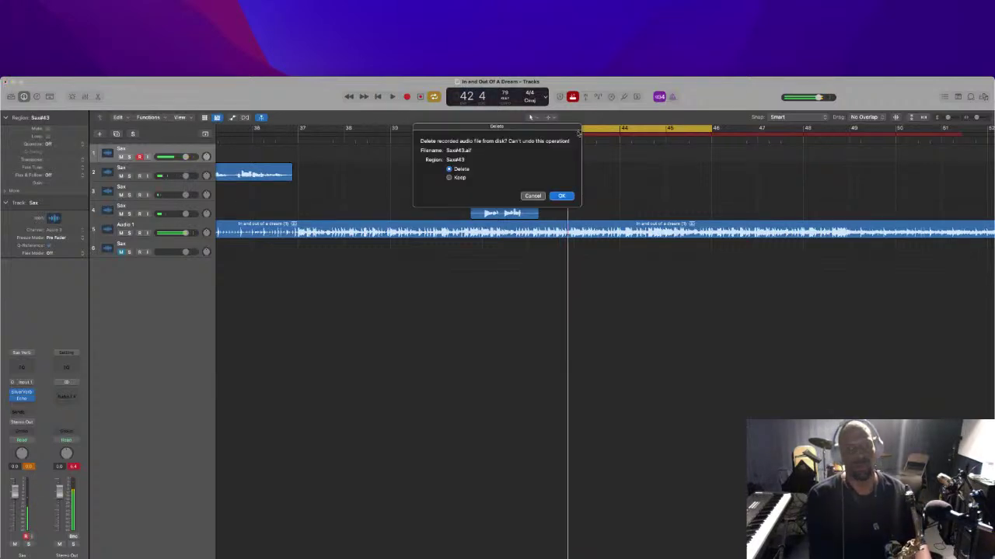
{"action": "key", "text": "Return"}
Record a first-track Sax take from mid-bar 41 to bar 46, and extend the cycle range's end to about bar 51
{"action": "key", "text": "space"}
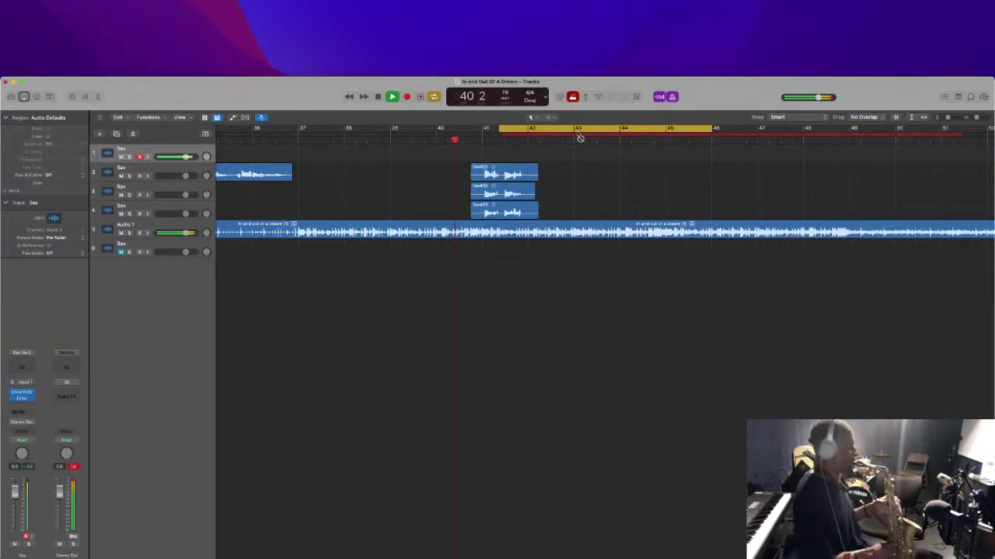
{"action": "key", "text": "r"}
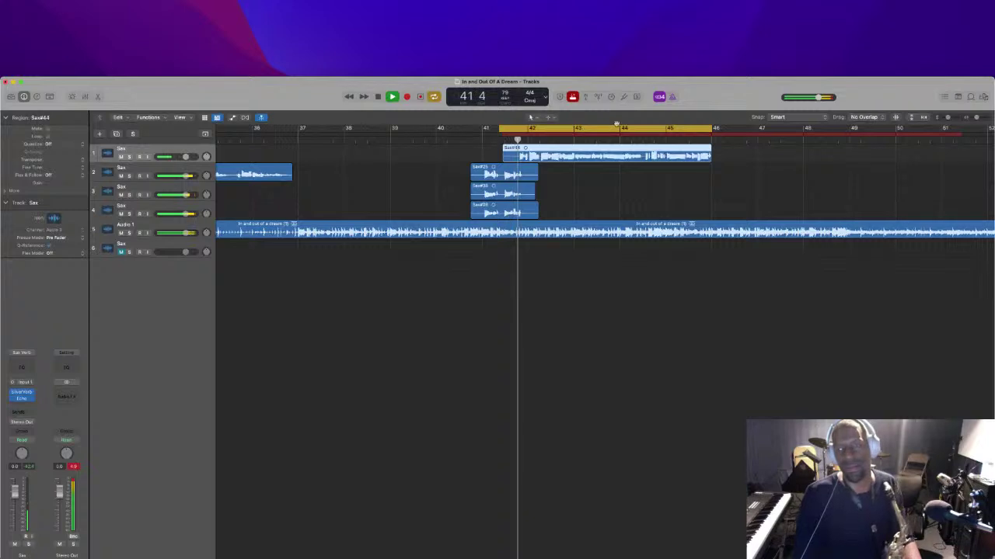
{"action": "scroll", "coordinate": [578, 131], "scroll_direction": "down", "scroll_amount": 10}
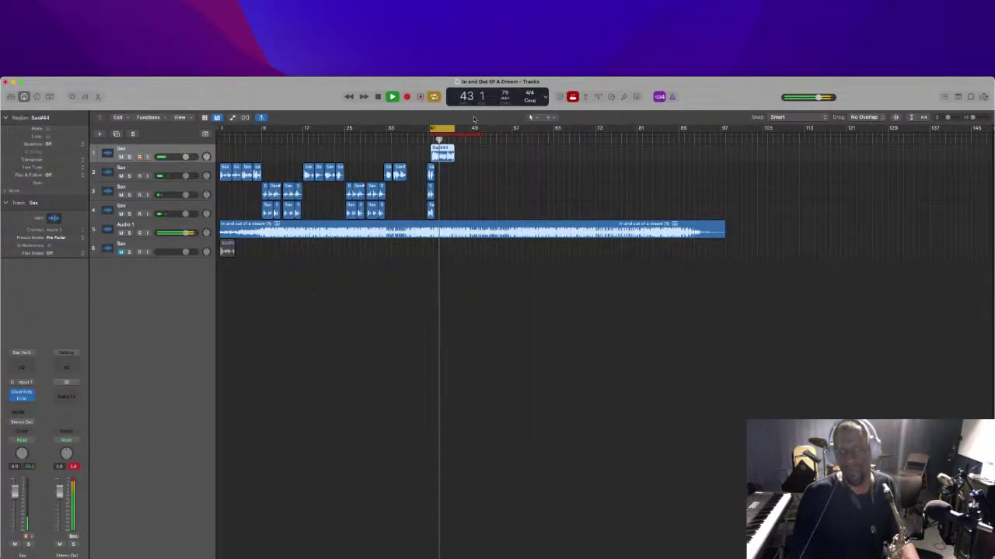
{"action": "left_click_drag", "start_coordinate": [457, 130], "coordinate": [479, 130]}
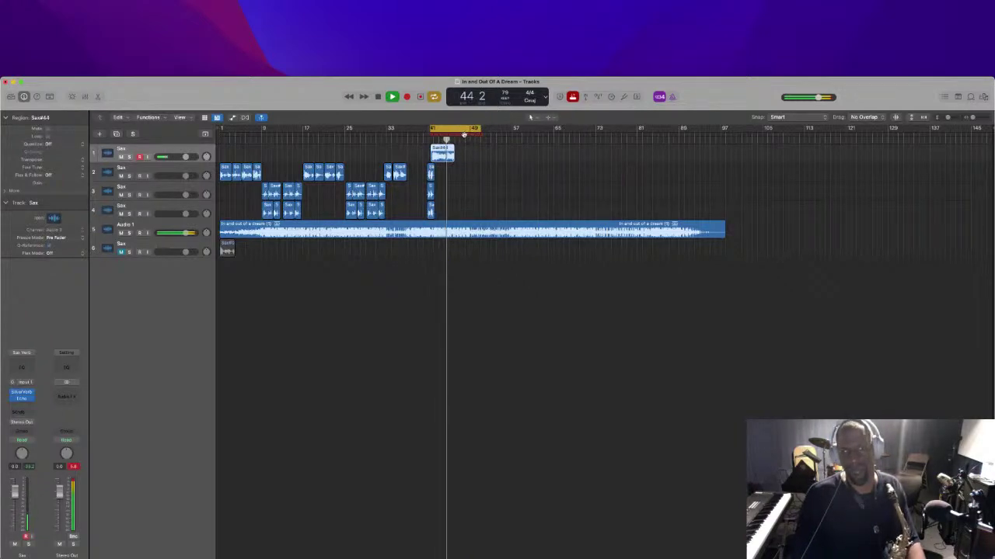
Replace the first-track Sax take with a new one from mid-bar 41 to mid-bar 44, and audition it up to bar 43
{"action": "key", "text": "super+period"}
{"action": "key", "text": "Return"}
{"action": "key", "text": "space"}
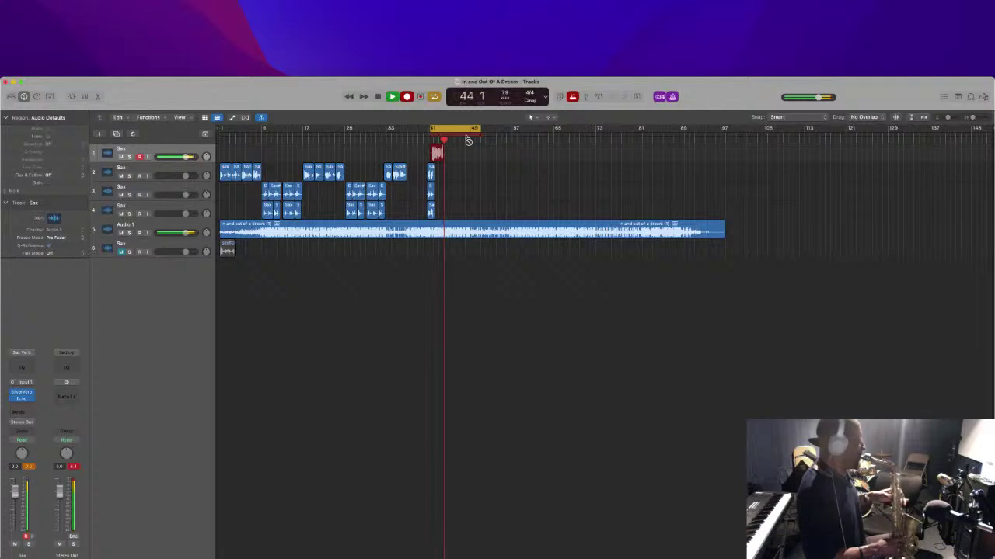
{"action": "key", "text": "space"}
{"action": "key", "text": "space"}
{"action": "key", "text": "super+Right"}
{"action": "key", "text": "super+Right"}
{"action": "key", "text": "super+Right"}
{"action": "key", "text": "super+Right"}
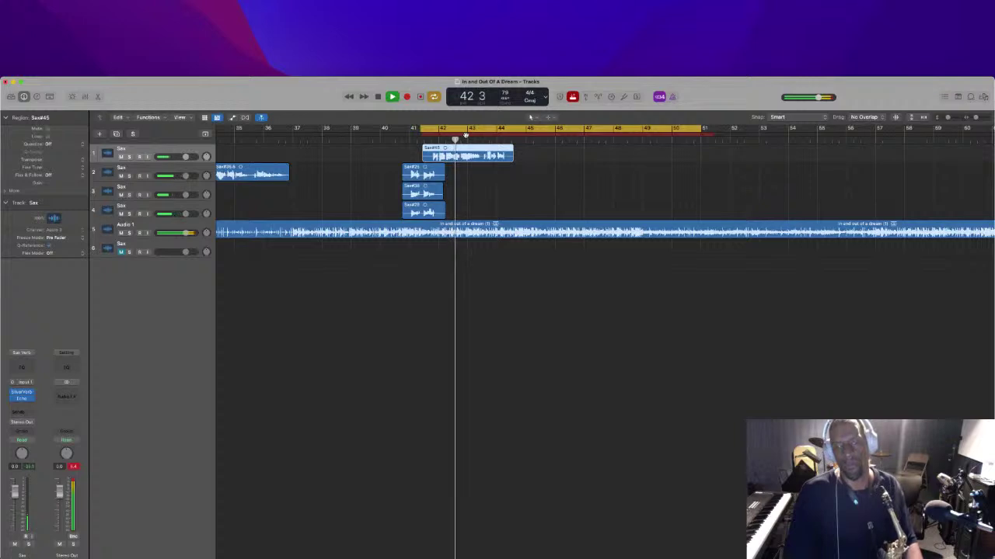
{"action": "key", "text": "space"}
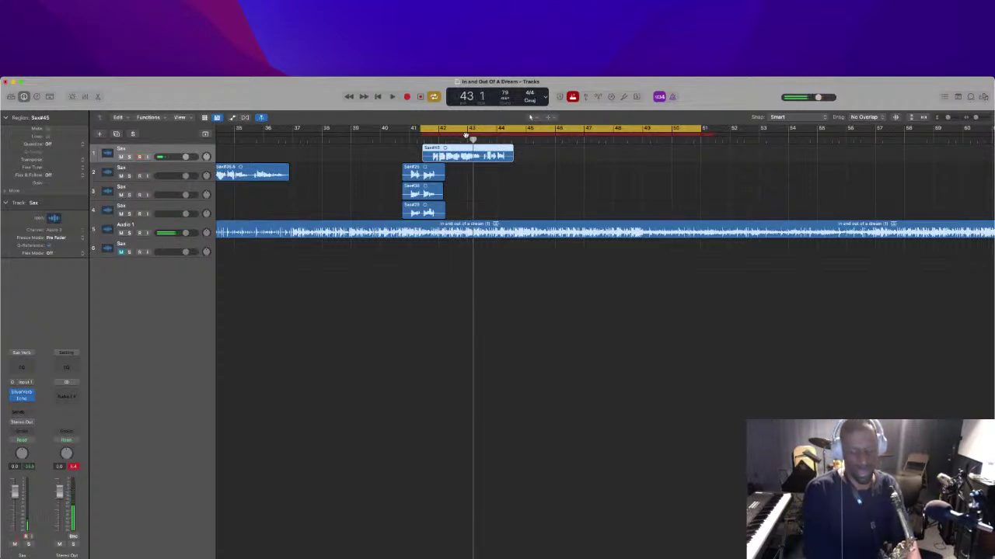
Try a second Sax take over the same passage to about mid-bar 46, audition it, and delete both takes with their audio files
{"action": "key", "text": "Return"}
{"action": "key", "text": "space"}
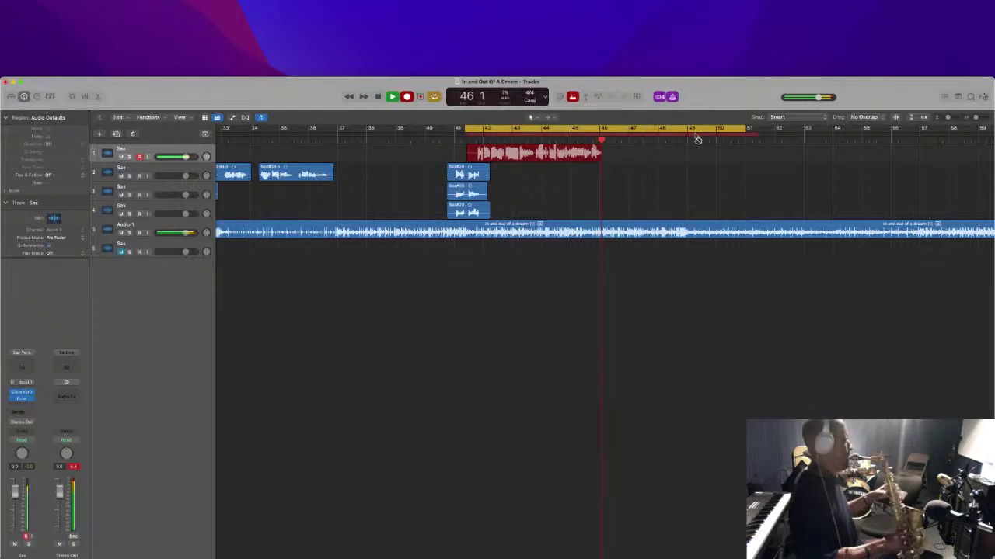
{"action": "key", "text": "Return"}
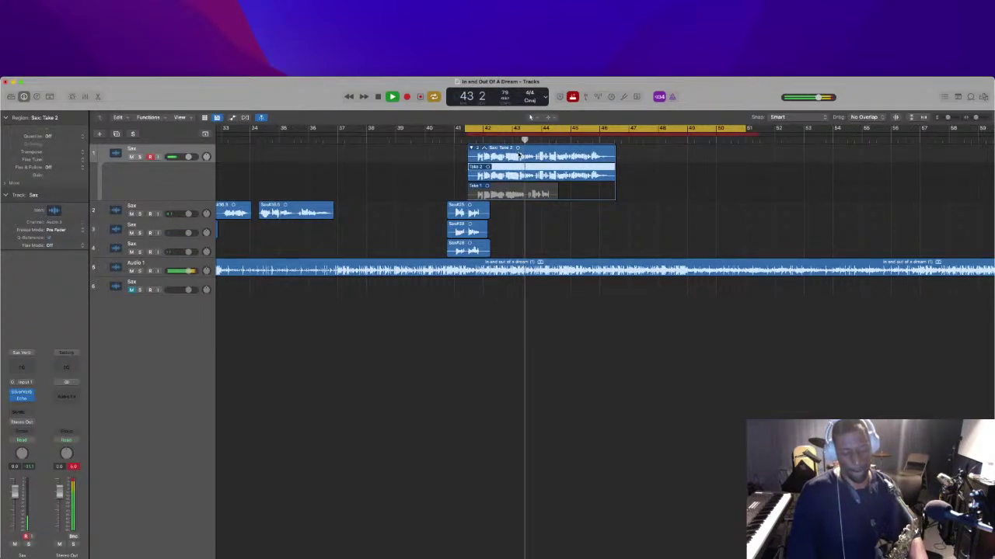
{"action": "key", "text": "r"}
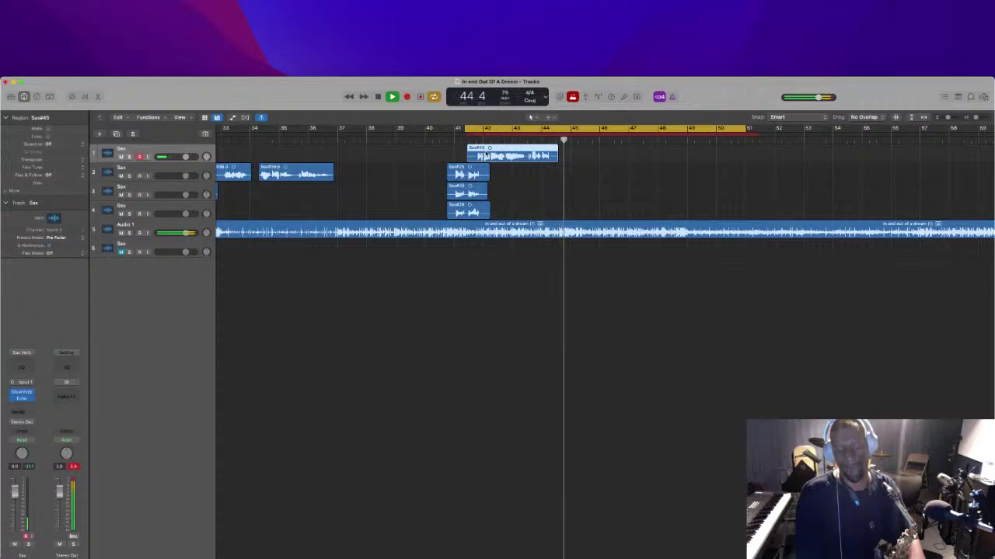
{"action": "key", "text": "super+z"}
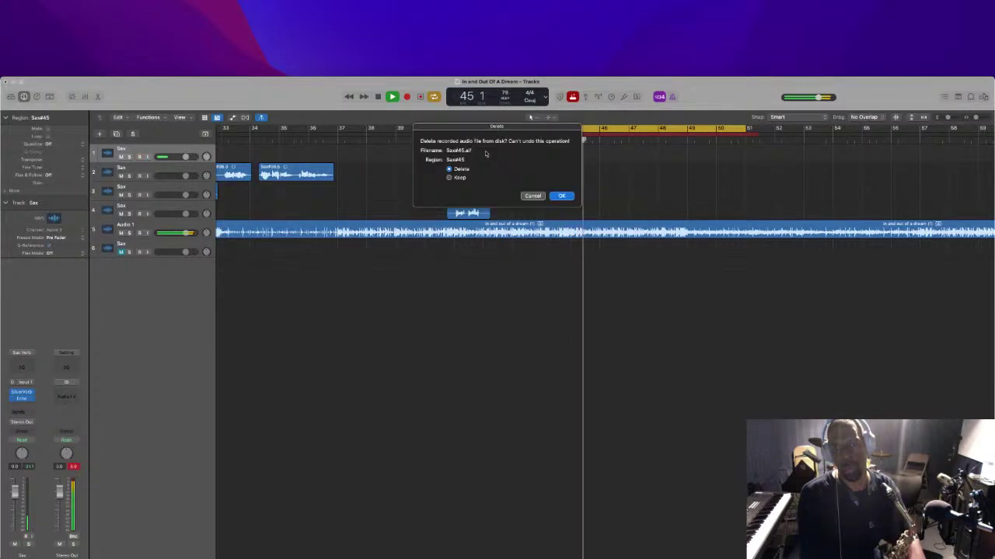
{"action": "key", "text": "Return"}
Try another first-track Sax take from mid-bar 41 to bar 43 and delete its audio file
{"action": "key", "text": "r"}
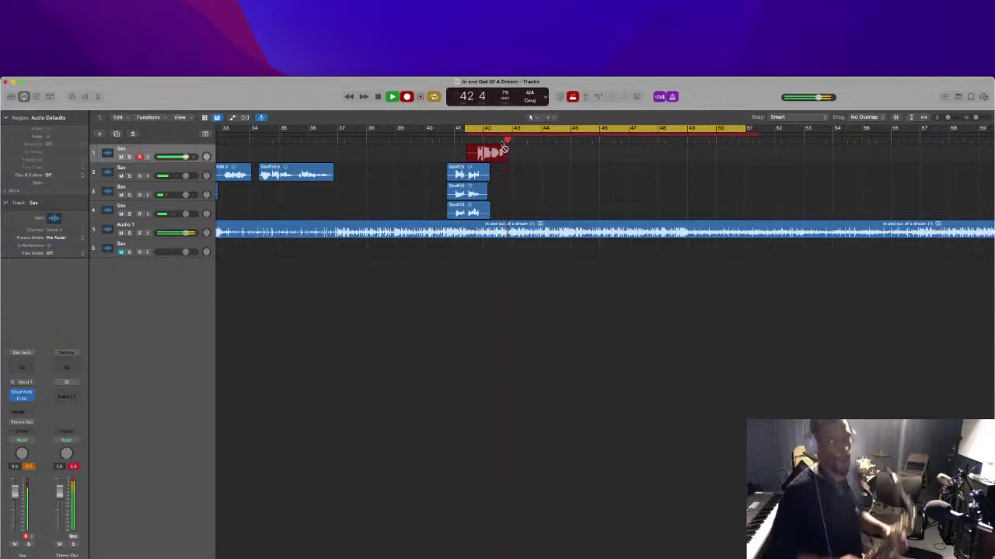
{"action": "key", "text": "space"}
{"action": "key", "text": "BackSpace"}
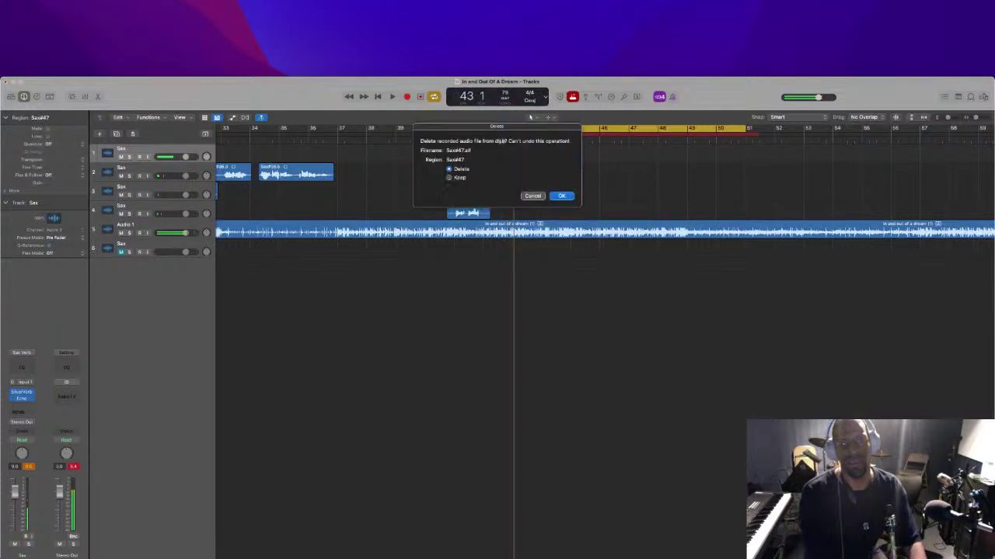
{"action": "key", "text": "Return"}
Record a first-track Sax take from mid-bar 41 to the later part of bar 46, and audition it with a close look at its start
{"action": "key", "text": "r"}
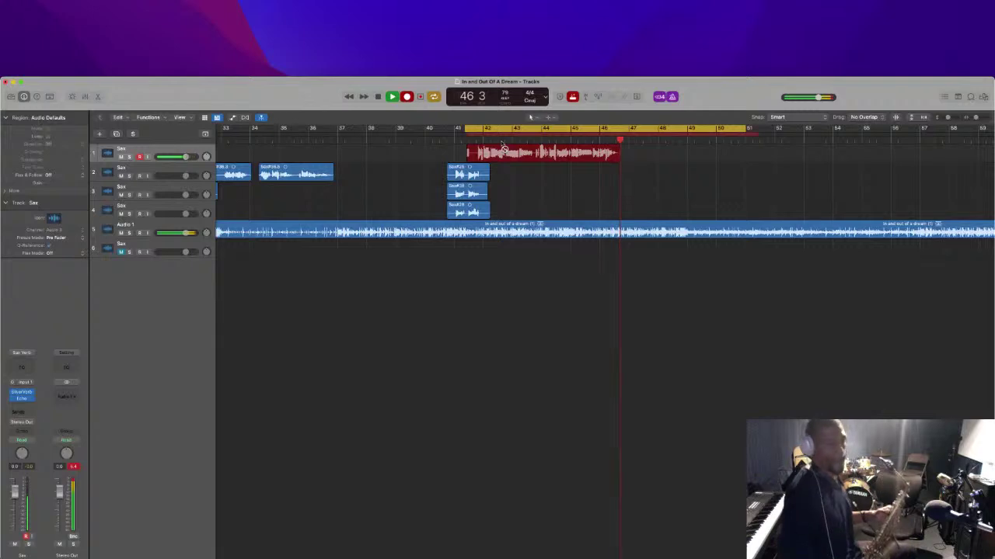
{"action": "key", "text": "space"}
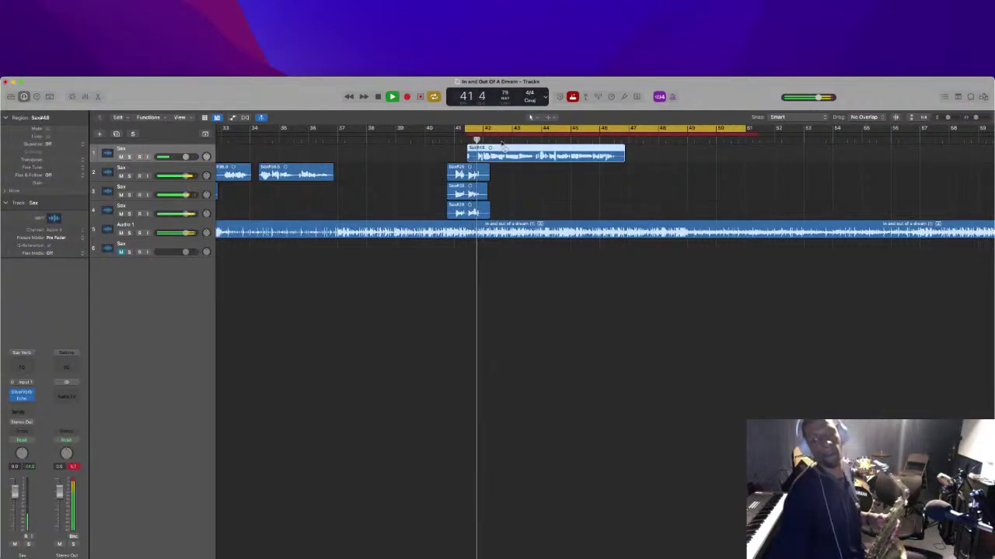
{"action": "key", "text": "super+Right"}
{"action": "key", "text": "super+Right"}
{"action": "key", "text": "super+Right"}
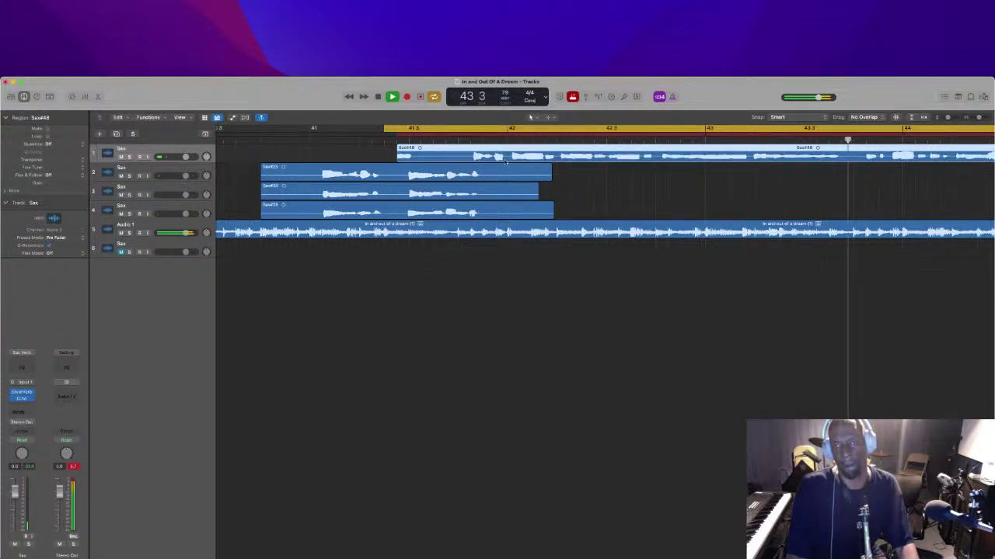
{"action": "key", "text": "super+Left"}
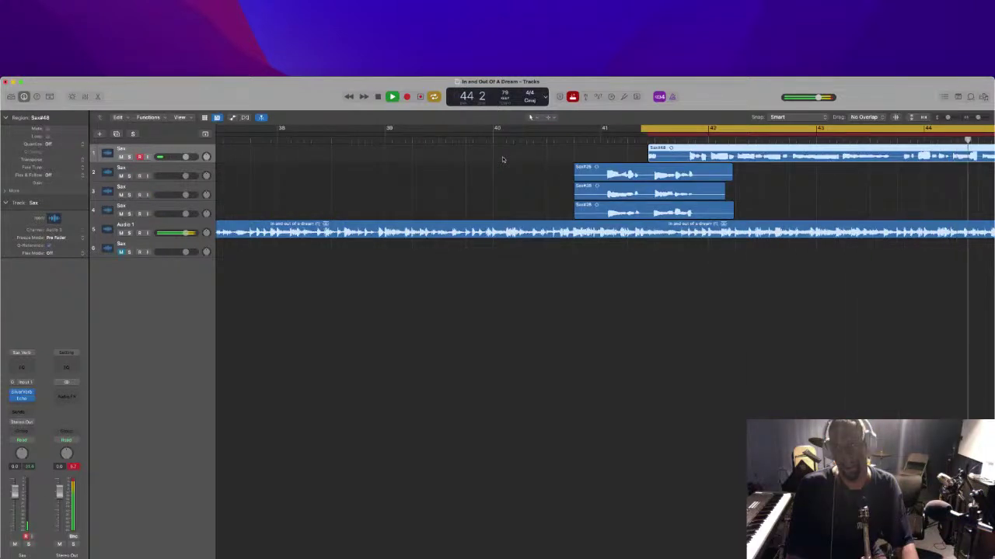
{"action": "scroll", "coordinate": [466, 155], "scroll_direction": "left", "scroll_amount": 3}
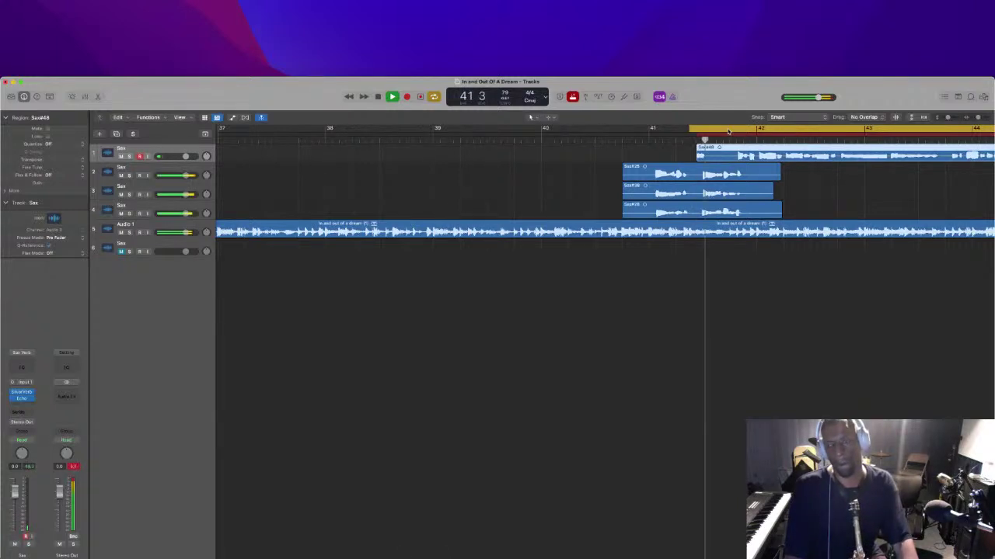
Split the new Sax region at bar 41 beat 4 with the Scissors tool and delete the part after the cut
{"action": "key", "text": "t"}
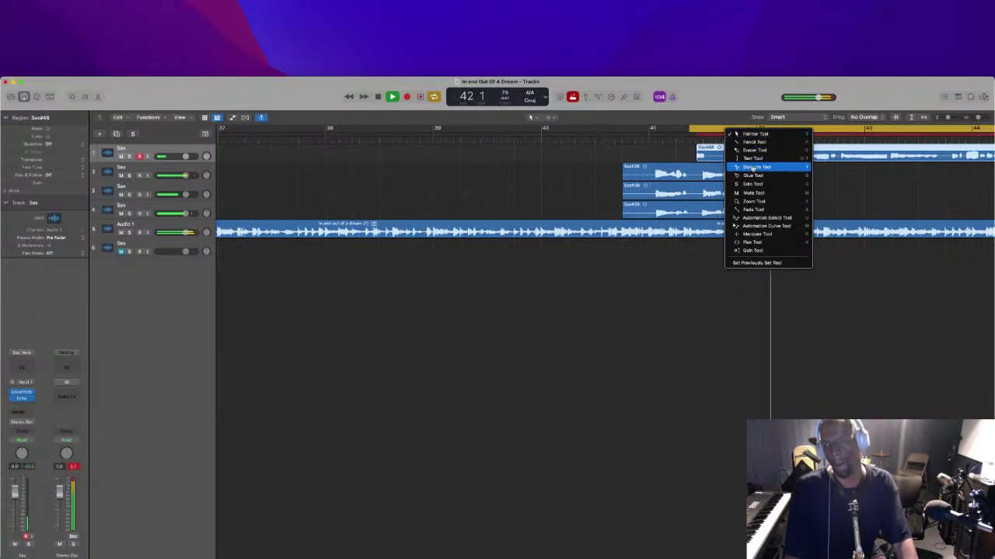
{"action": "left_click", "coordinate": [756, 167]}
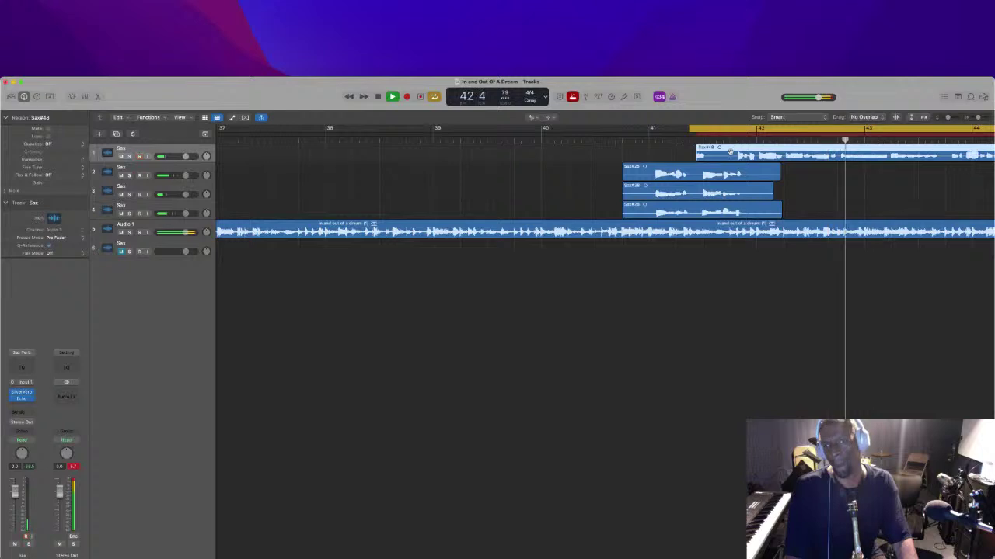
{"action": "left_click", "coordinate": [731, 156]}
{"action": "key", "text": "space"}
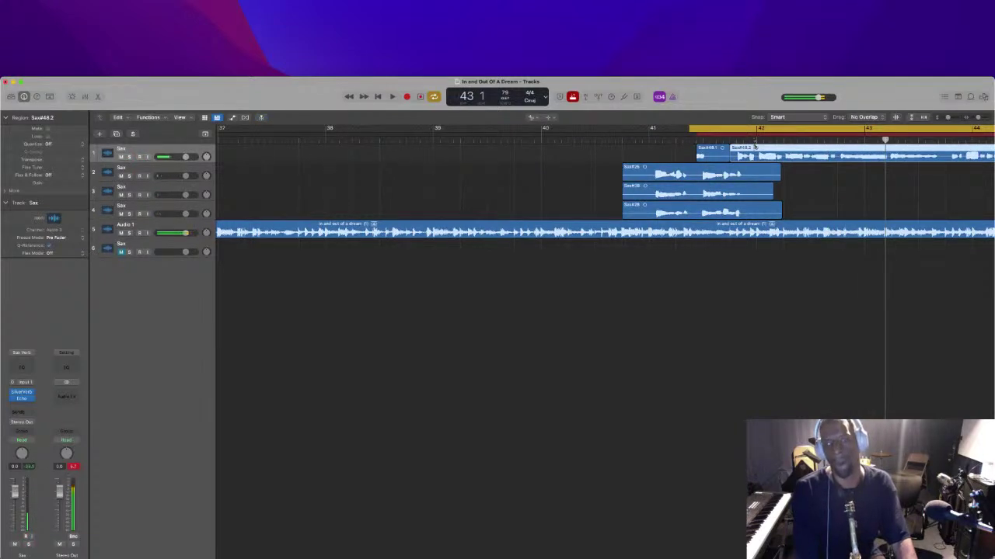
{"action": "key", "text": "Delete"}
{"action": "key", "text": "space"}
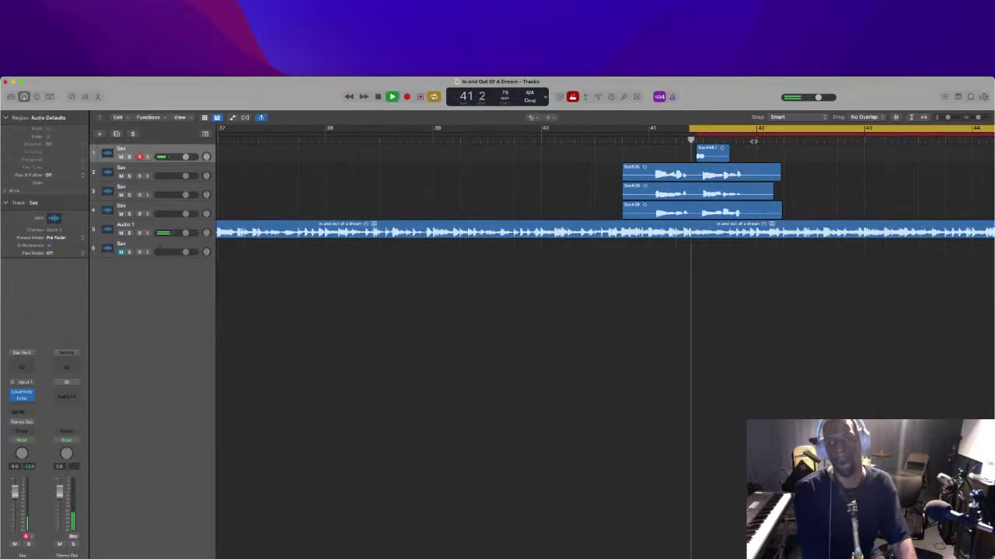
Try a Sax take over the remaining short region, from mid-bar 41 to bar 46 beat 2, audition it, and delete it
{"action": "key", "text": "space"}
{"action": "key", "text": "space"}
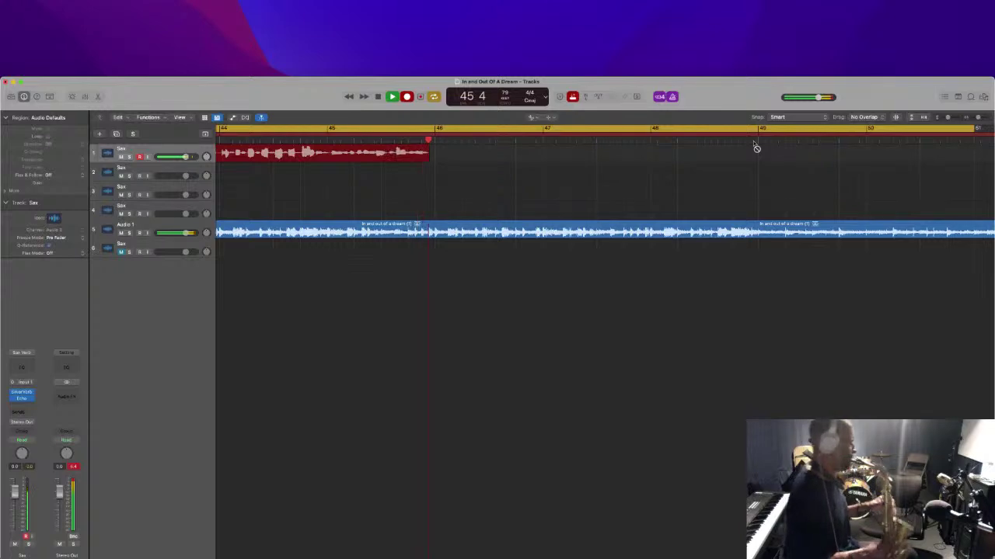
{"action": "key", "text": "space"}
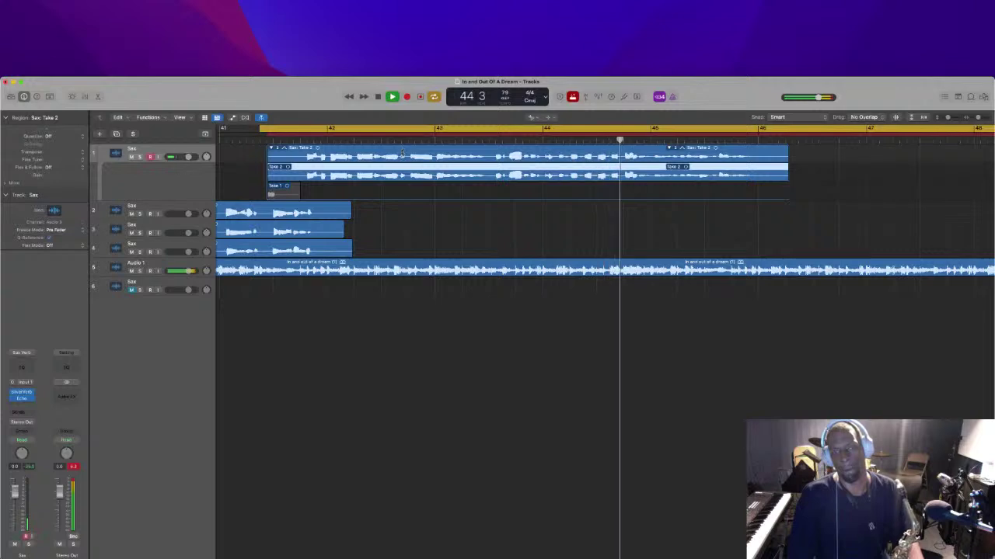
{"action": "key", "text": "Delete"}
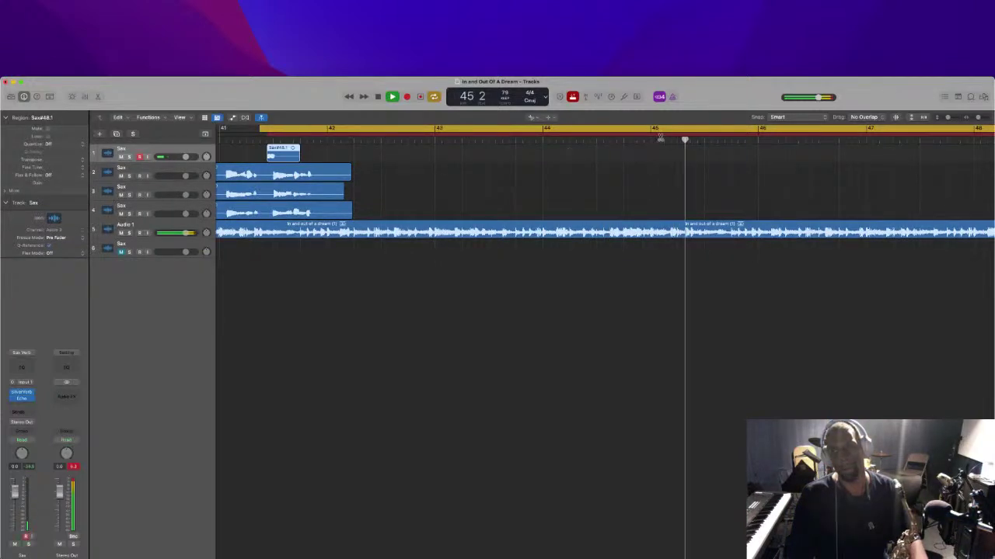
Play the passage again from the cycle start, and delete the short leftover Sax region in bar 41 from the first track
{"action": "key", "text": "space"}
{"action": "key", "text": "space"}
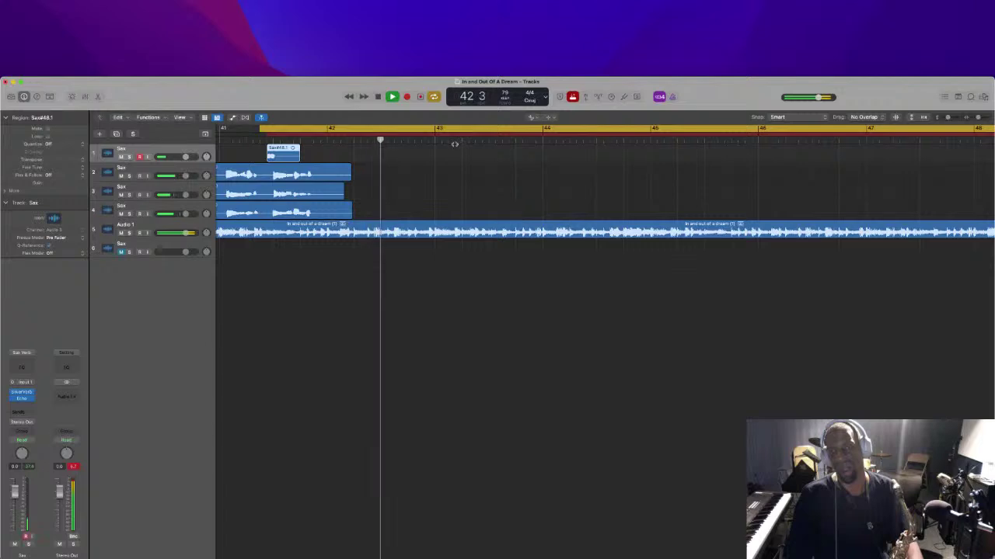
{"action": "scroll", "coordinate": [329, 148], "scroll_direction": "left", "scroll_amount": 2}
{"action": "scroll", "coordinate": [330, 147], "scroll_direction": "left", "scroll_amount": 1}
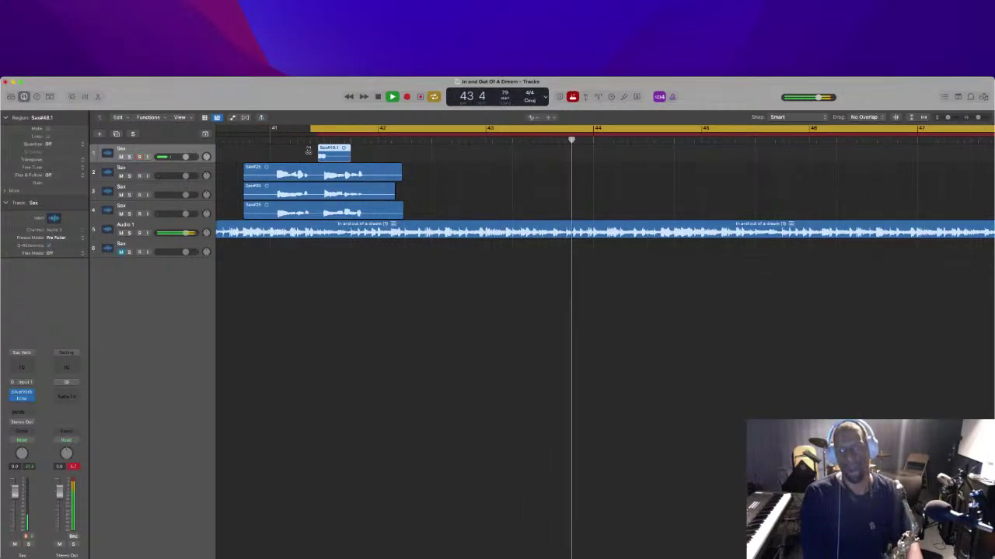
{"action": "key", "text": "Delete"}
{"action": "key", "text": "Return"}
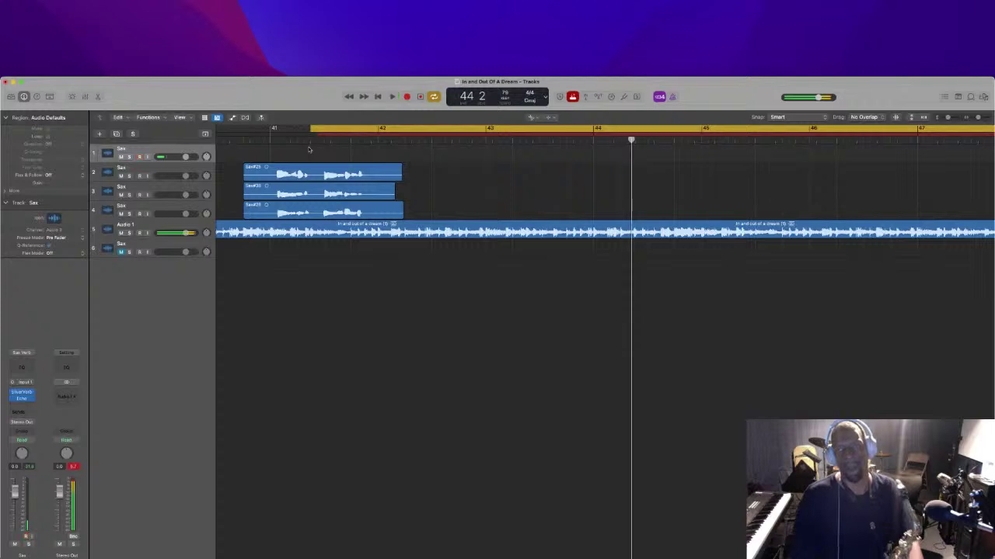
Try a first-track Sax take from mid-bar 41 to bar 45 beat 4, audition it up to bar 43, and delete it
{"action": "key", "text": "r"}
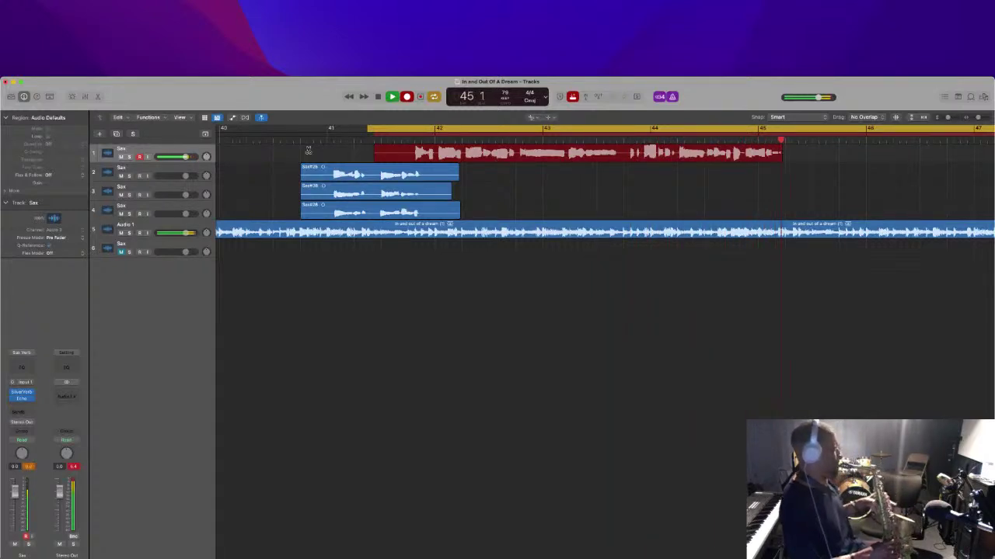
{"action": "key", "text": "space"}
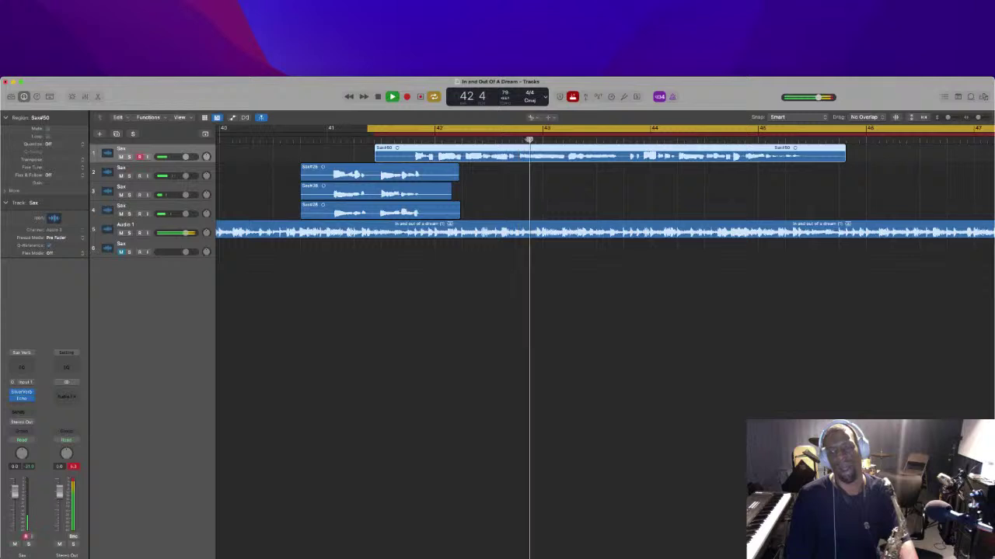
{"action": "key", "text": "space"}
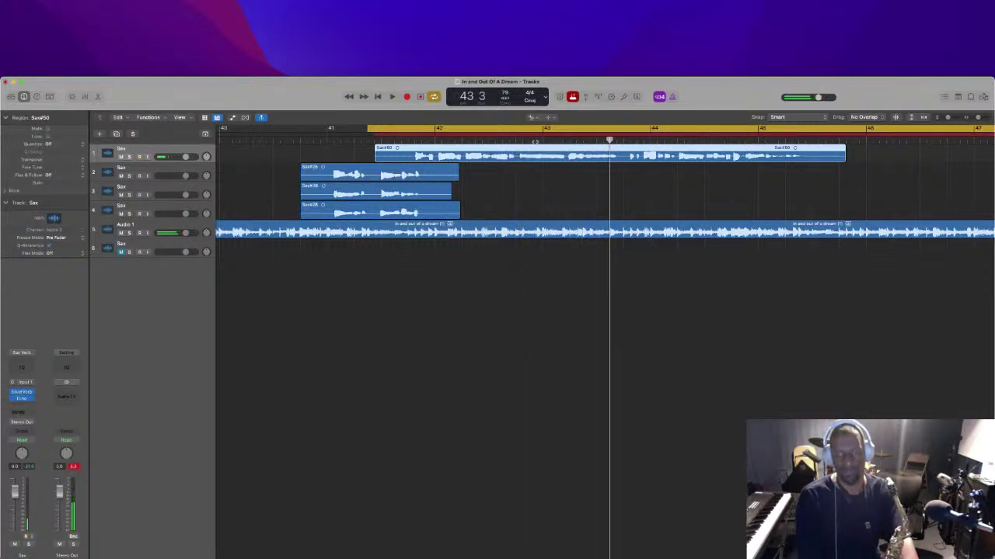
{"action": "key", "text": "Delete"}
{"action": "key", "text": "Return"}
Try a short first-track Sax take from mid-bar 41 to bar 42 beat 3 and delete it
{"action": "key", "text": "space"}
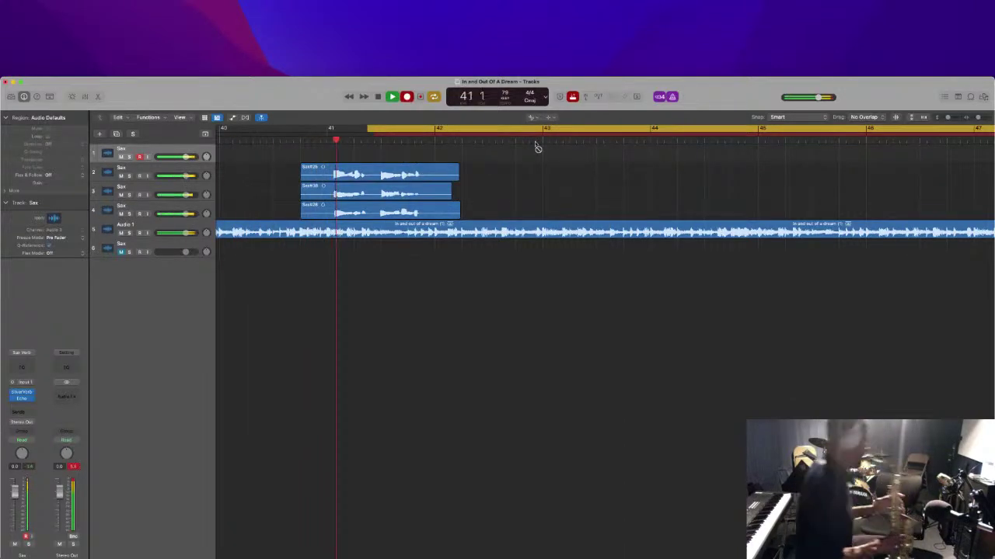
{"action": "key", "text": "r"}
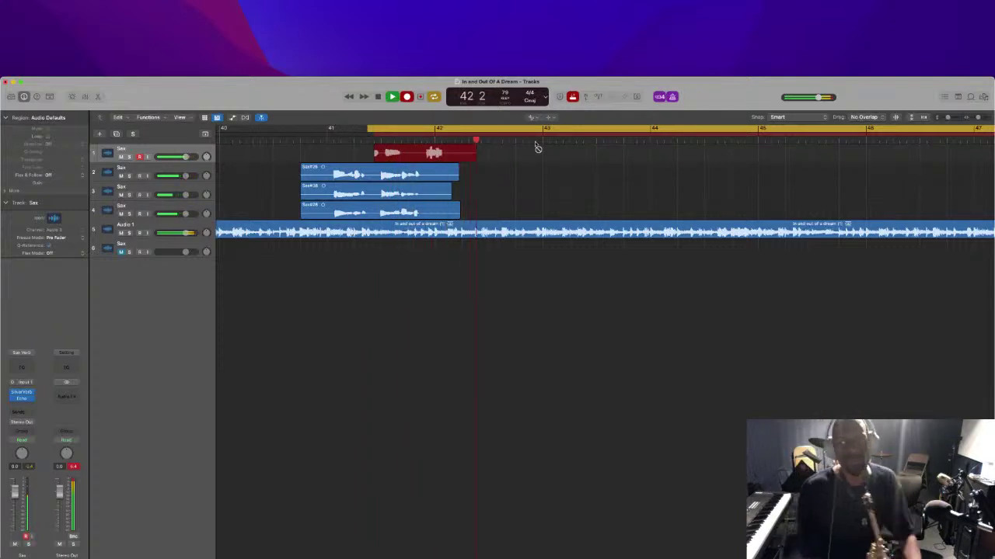
{"action": "key", "text": "space"}
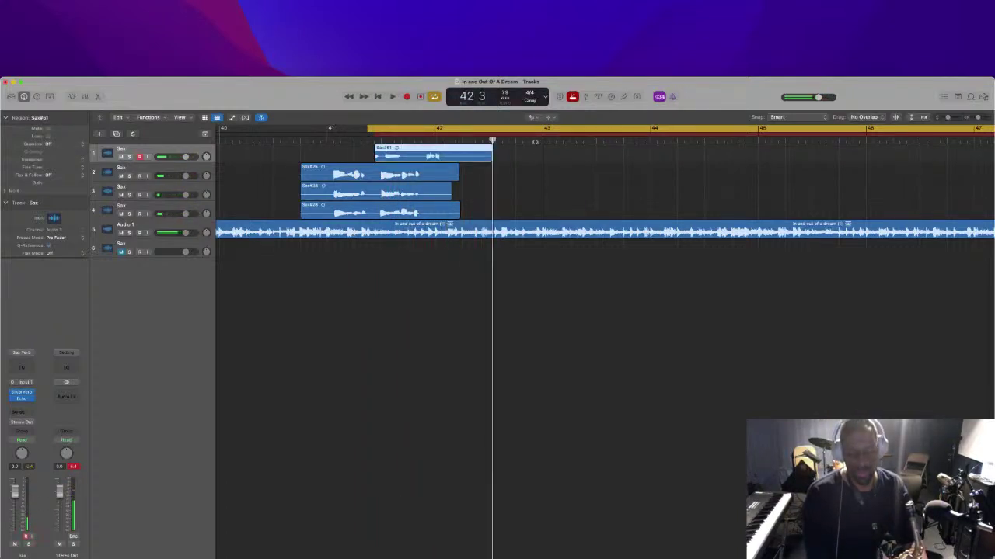
{"action": "key", "text": "BackSpace"}
{"action": "key", "text": "Return"}
Try a first-track Sax take from mid-bar 41 to mid-bar 45, audition it up to bar 43 beat 4, and delete its recorded file
{"action": "key", "text": "r"}
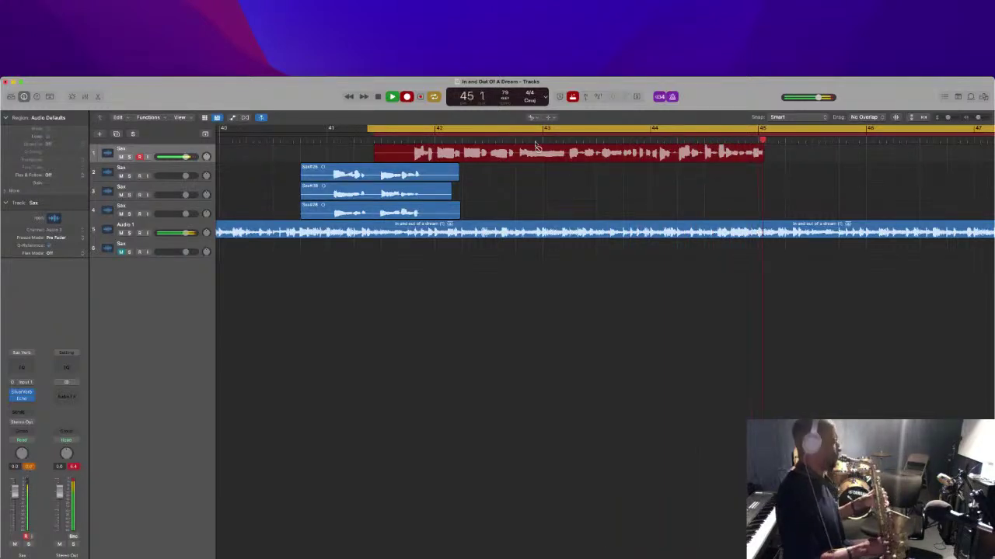
{"action": "key", "text": "space"}
{"action": "key", "text": "space"}
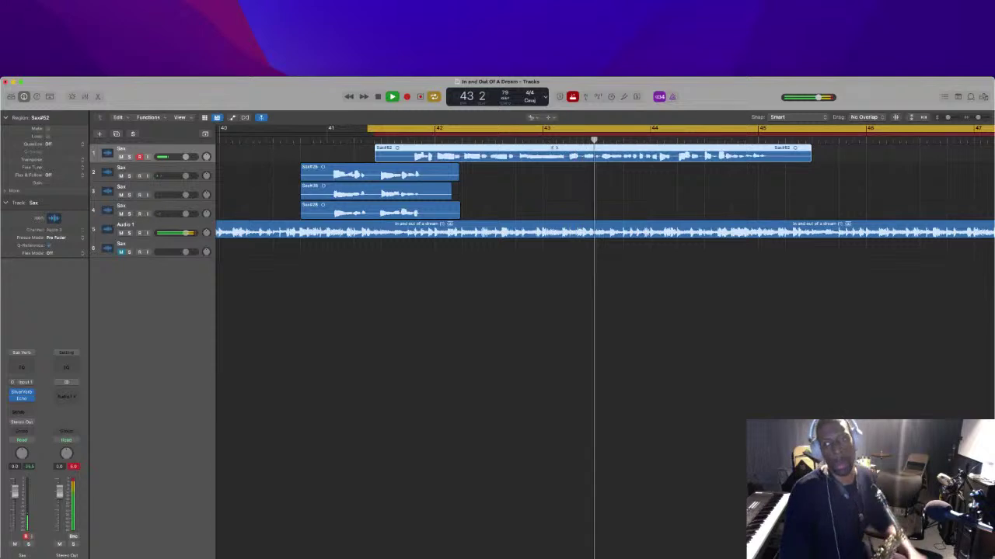
{"action": "key", "text": "space"}
{"action": "key", "text": "Delete"}
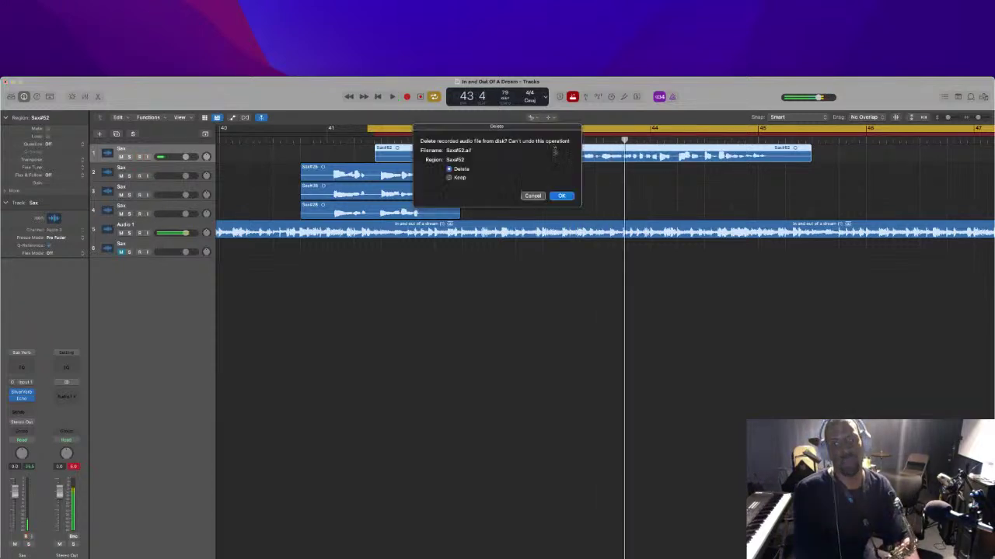
{"action": "key", "text": "Return"}
Record a first-track Sax take from mid-bar 41 to just past bar 46 and play it back
{"action": "key", "text": "r"}
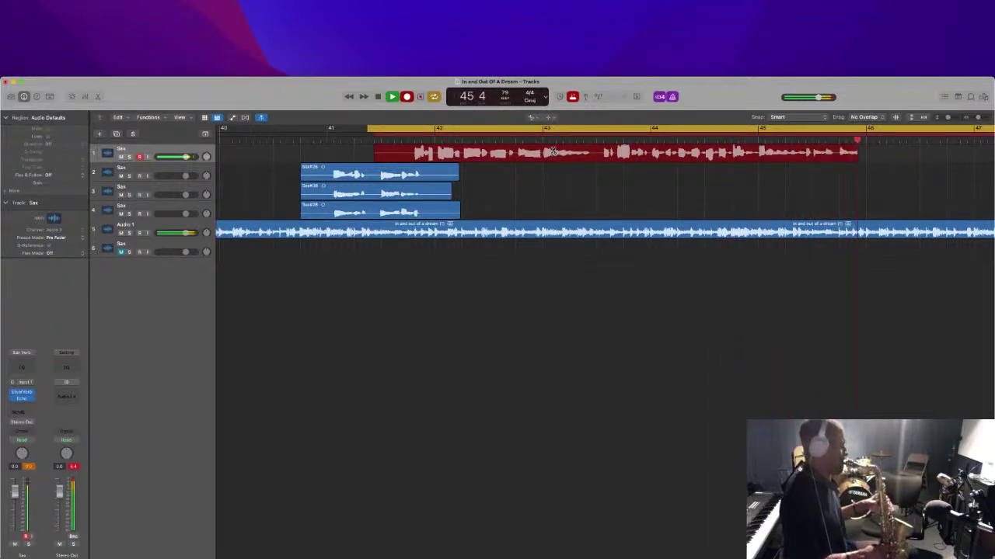
{"action": "key", "text": "space"}
{"action": "key", "text": "space"}
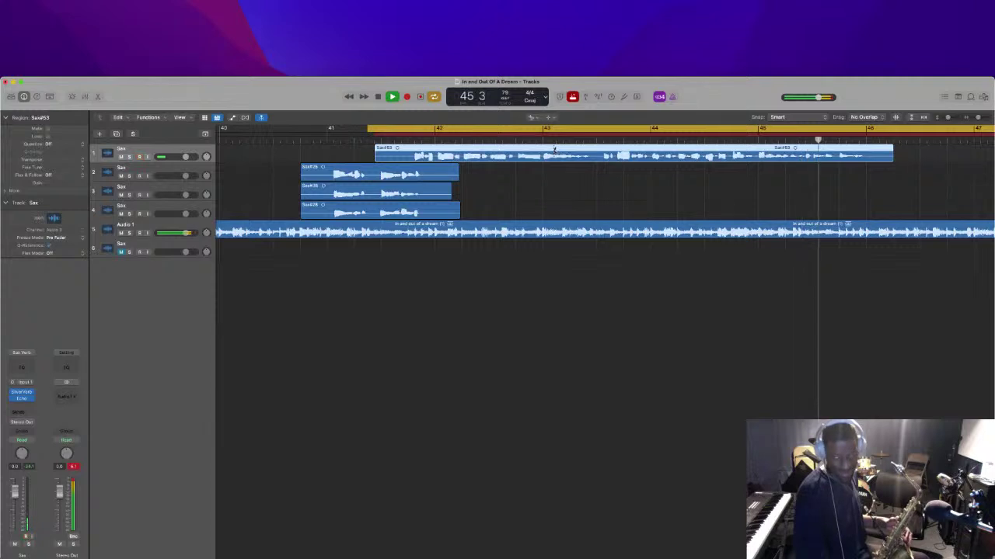
{"action": "key", "text": "space"}
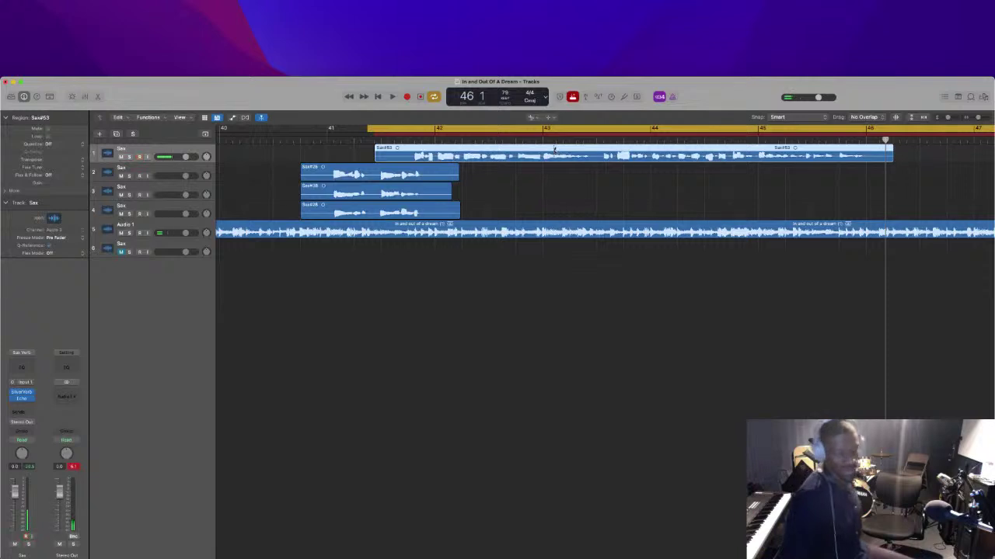
Turn off the cycle range and switch back to the Pointer tool
{"action": "left_click", "coordinate": [492, 128]}
{"action": "key", "text": "super+Left"}
{"action": "key", "text": "super+Left"}
{"action": "key", "text": "super+Left"}
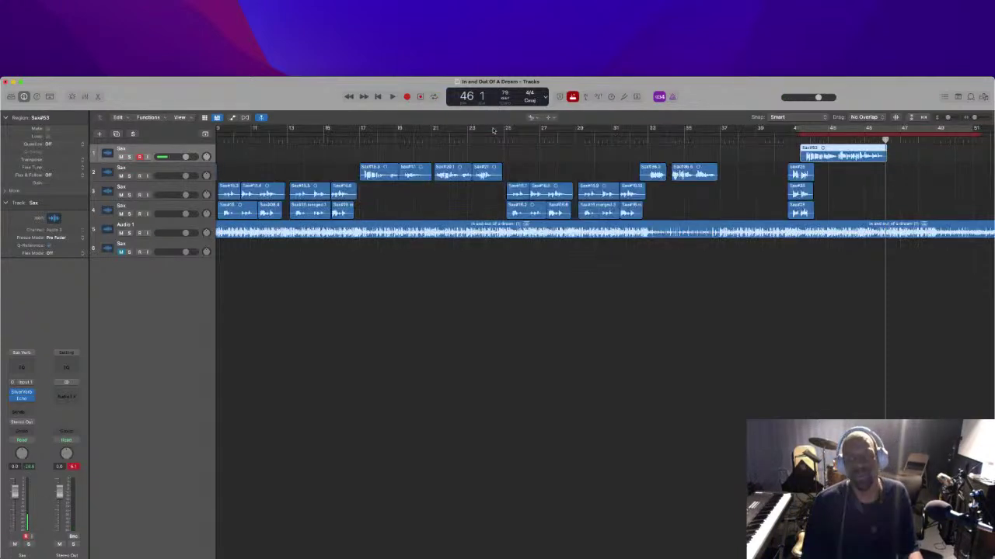
{"action": "key", "text": "super+Left"}
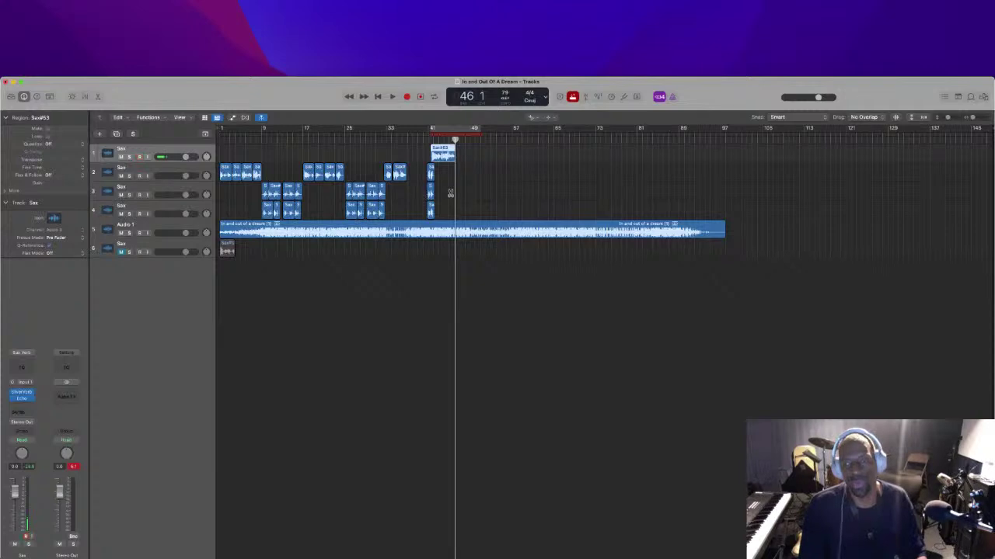
{"action": "key", "text": "t"}
{"action": "left_click", "coordinate": [479, 190]}
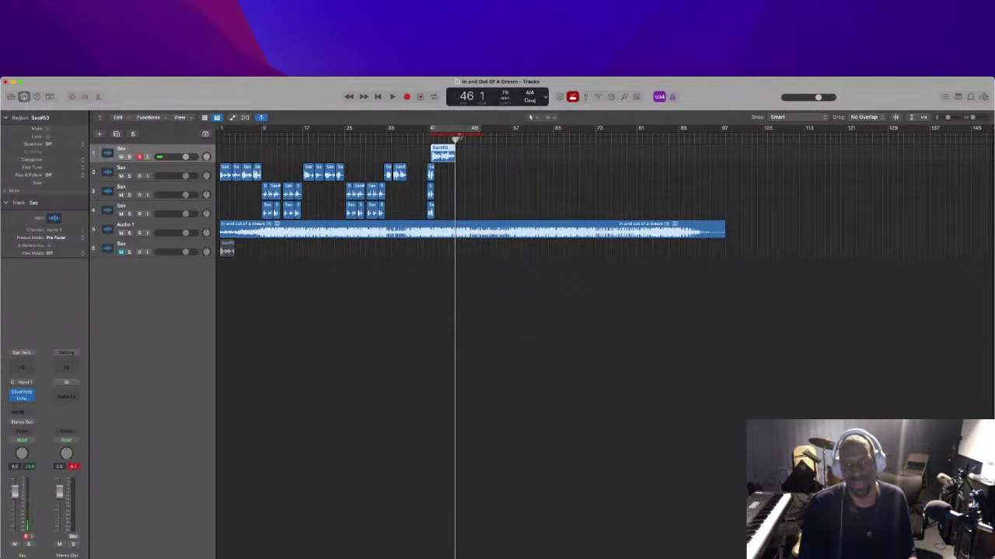
Play the song from about bar 39 and again from earlier in the song, and raise the second Sax track's volume to about 1.7 dB
{"action": "left_click", "coordinate": [422, 140]}
{"action": "key", "text": "space"}
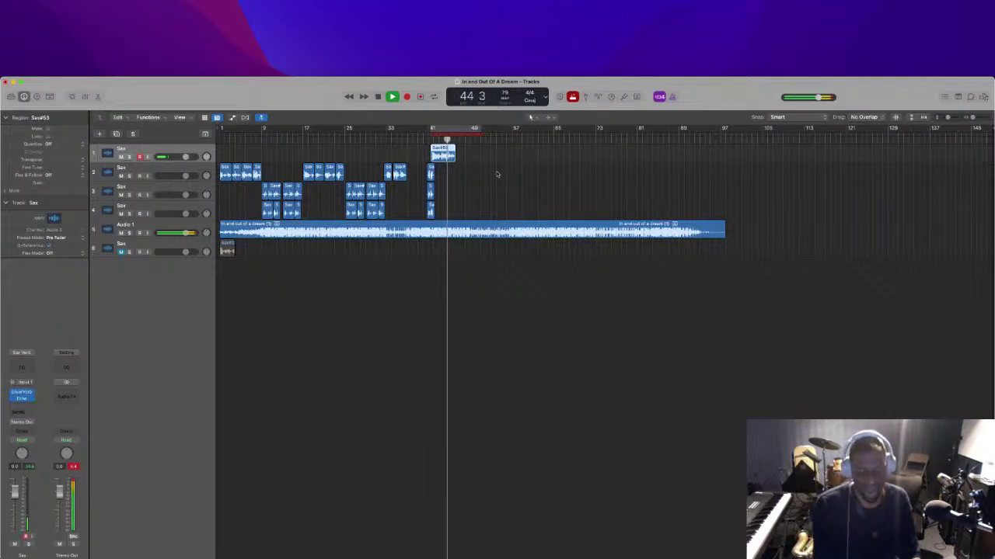
{"action": "key", "text": "space"}
{"action": "key", "text": "space"}
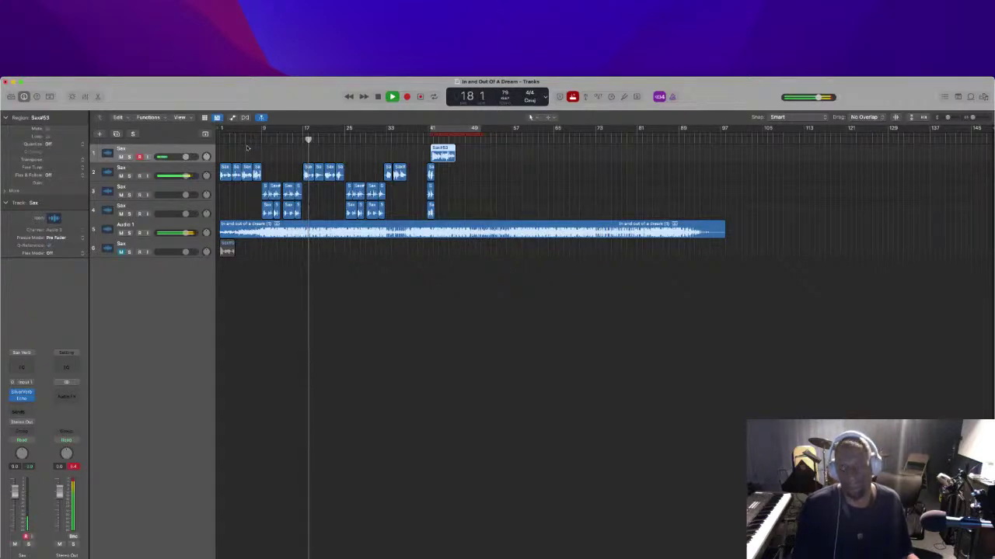
{"action": "left_click", "coordinate": [190, 170]}
{"action": "left_click_drag", "start_coordinate": [189, 176], "coordinate": [191, 176]}
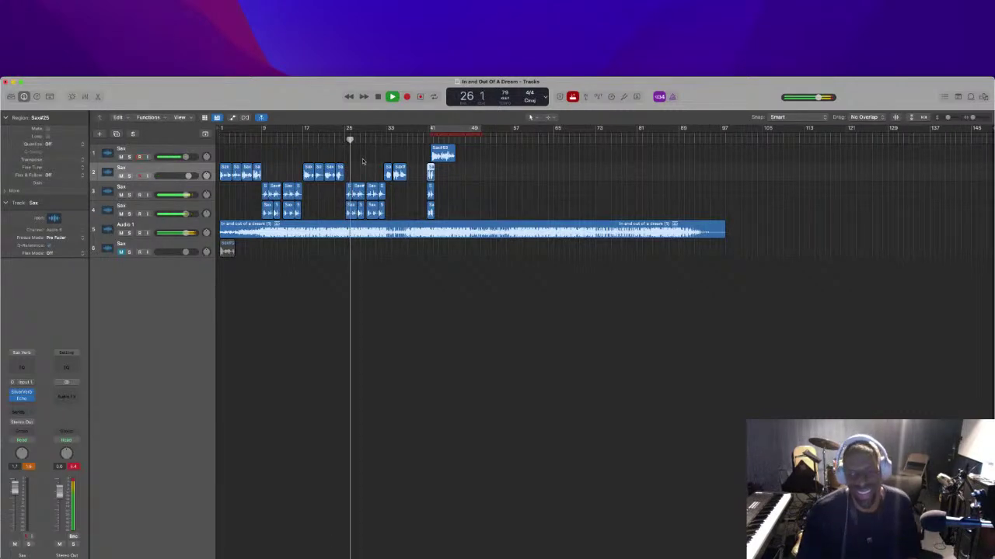
Select the third- and fourth-track Sax regions starting around bar 25 and split them at about bar 26 beat 2 with the Scissors tool
{"action": "left_click_drag", "start_coordinate": [351, 170], "coordinate": [350, 207]}
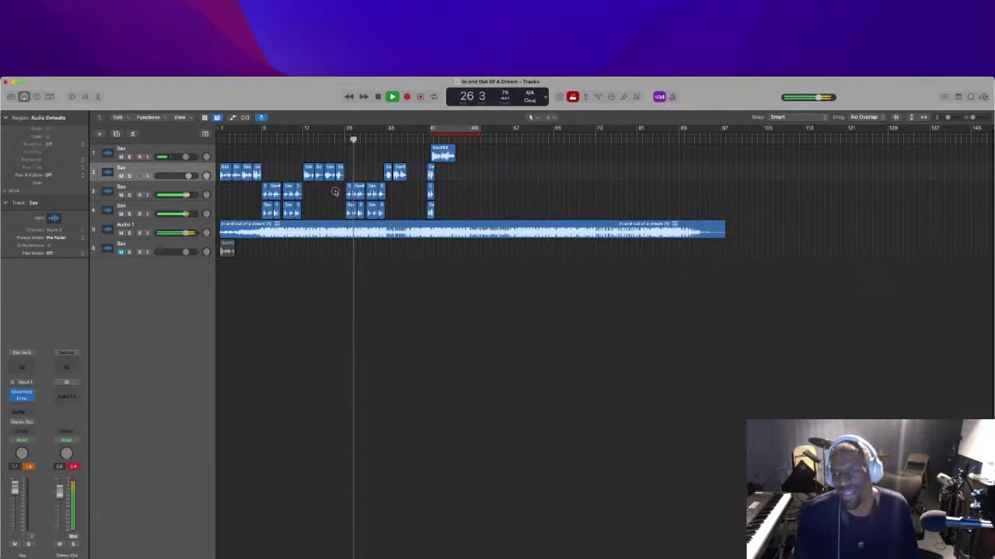
{"action": "key", "text": "super+Right"}
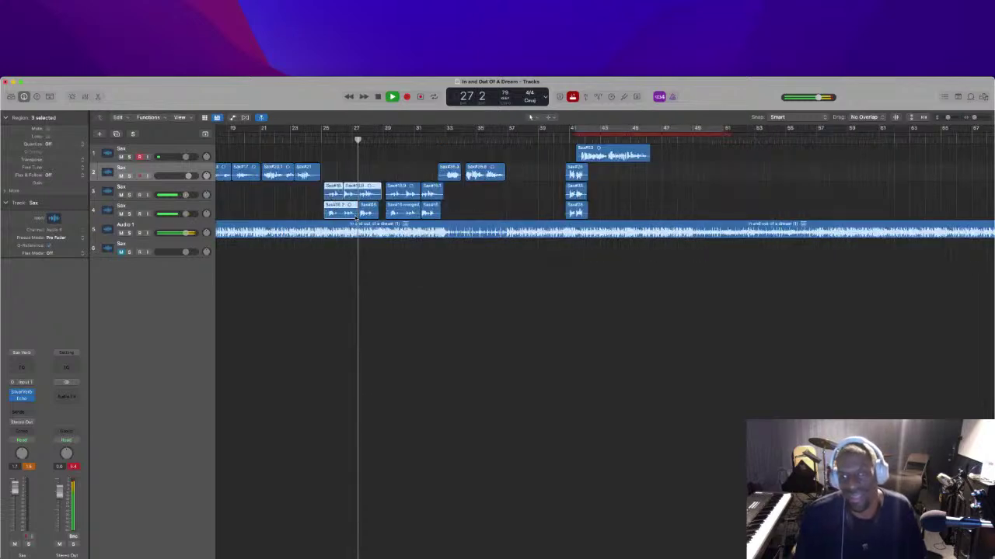
{"action": "key", "text": "z"}
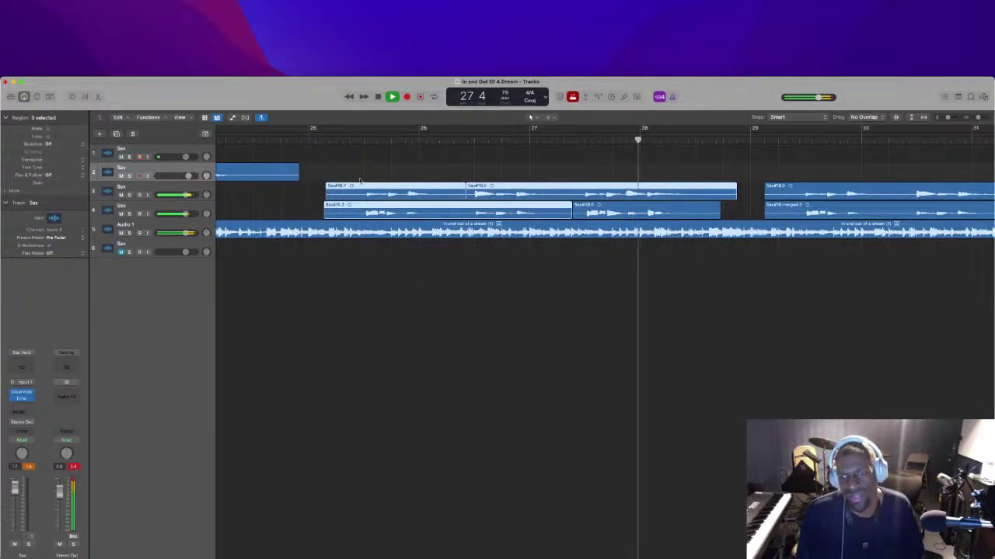
{"action": "key", "text": "t"}
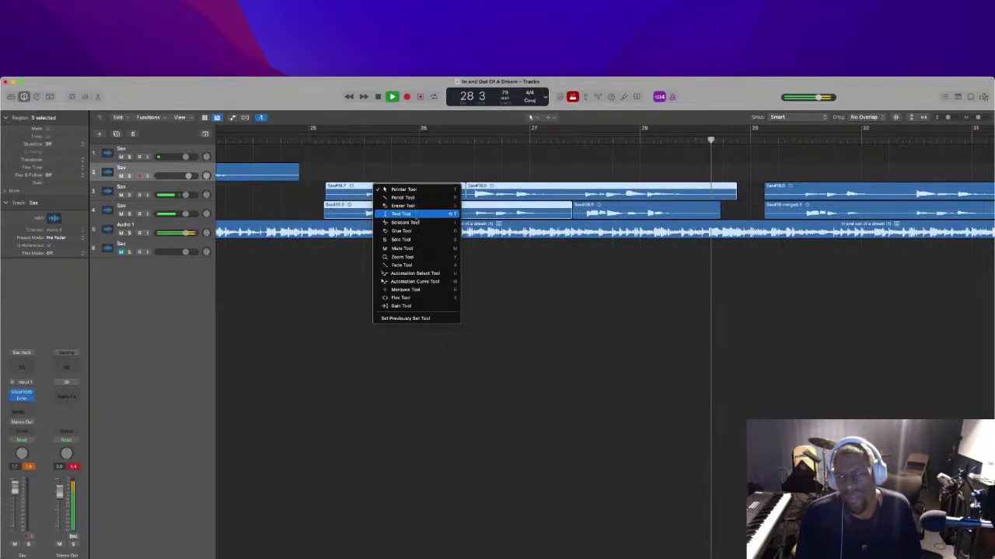
{"action": "left_click", "coordinate": [415, 223]}
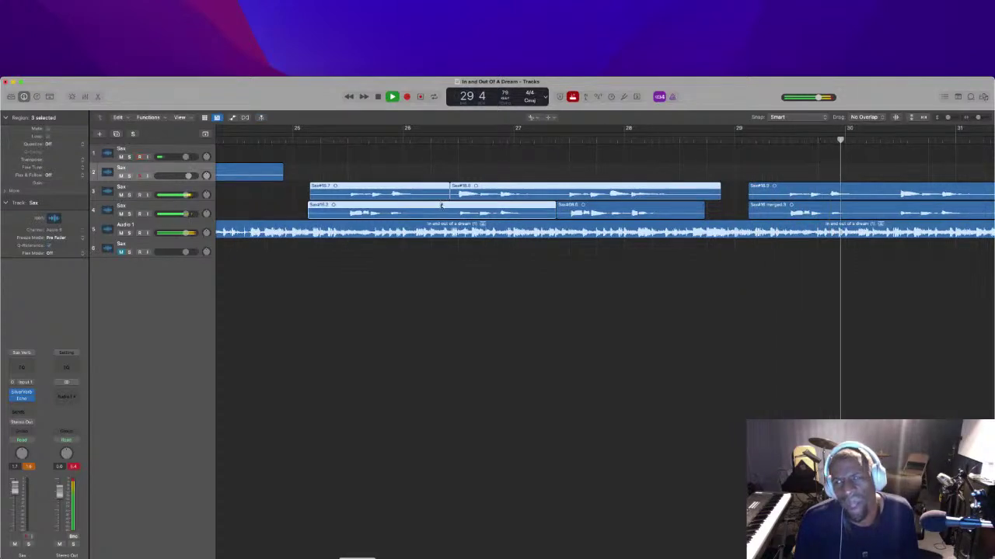
{"action": "left_click", "coordinate": [441, 205]}
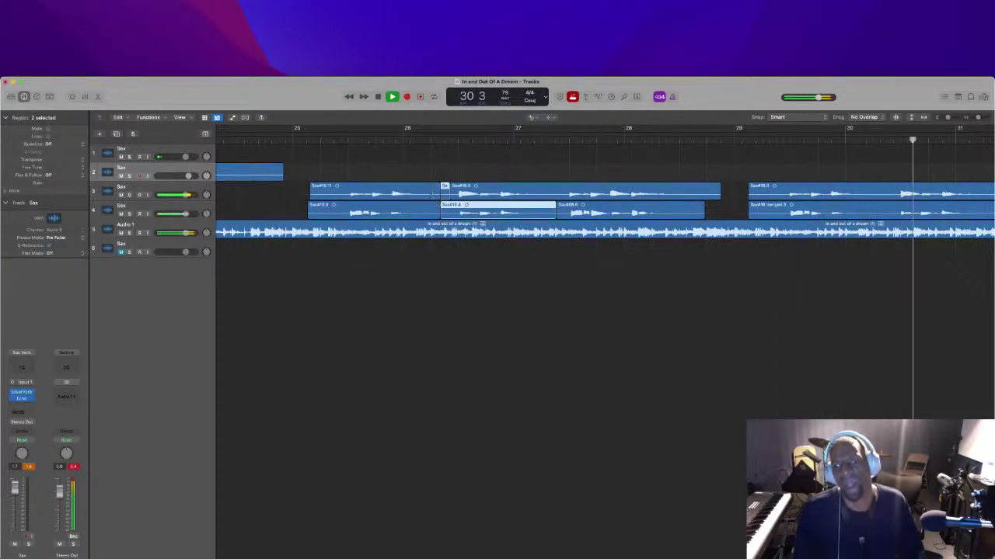
Select the two split Sax pieces beginning in bar 25 on the third and fourth tracks and move both slightly earlier with the Pointer tool
{"action": "left_click", "coordinate": [384, 190]}
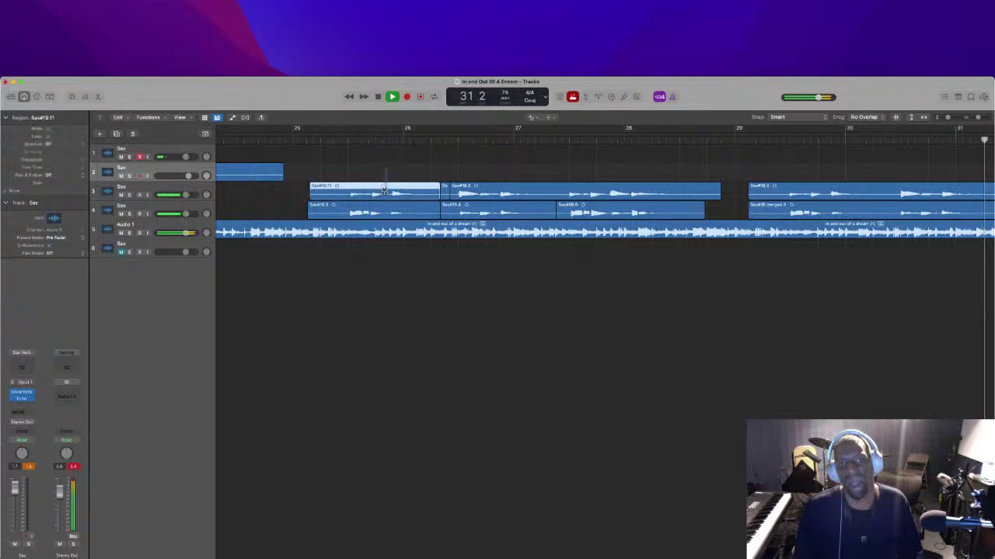
{"action": "left_click", "coordinate": [382, 205], "text": "shift"}
{"action": "key", "text": "t"}
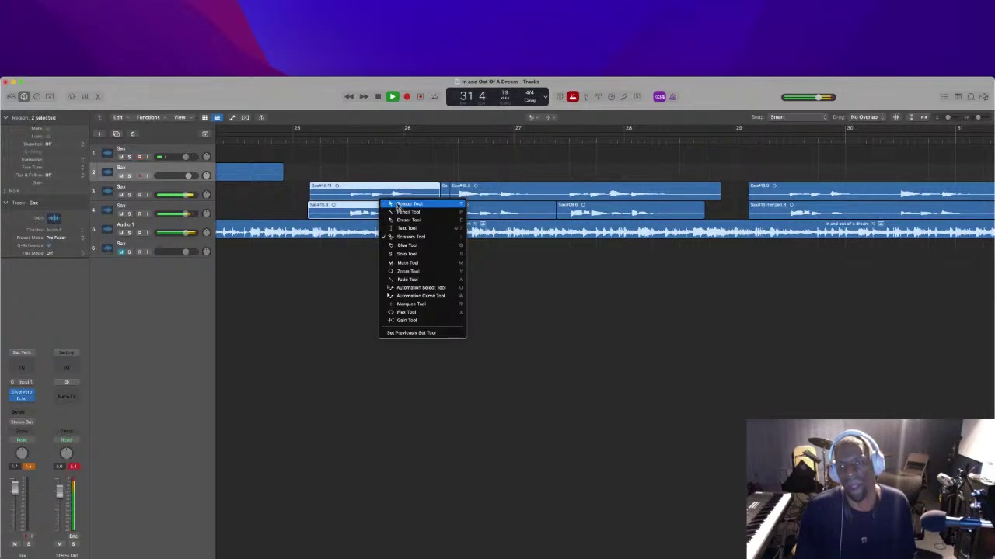
{"action": "left_click", "coordinate": [399, 206]}
{"action": "key", "text": "super+Right"}
{"action": "key", "text": "super+Right"}
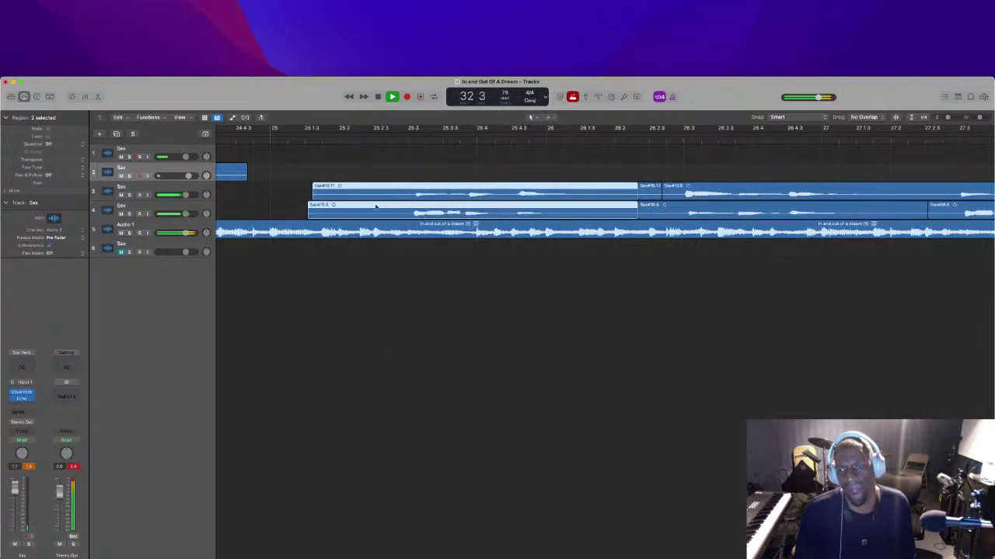
{"action": "left_click_drag", "start_coordinate": [375, 206], "coordinate": [371, 206]}
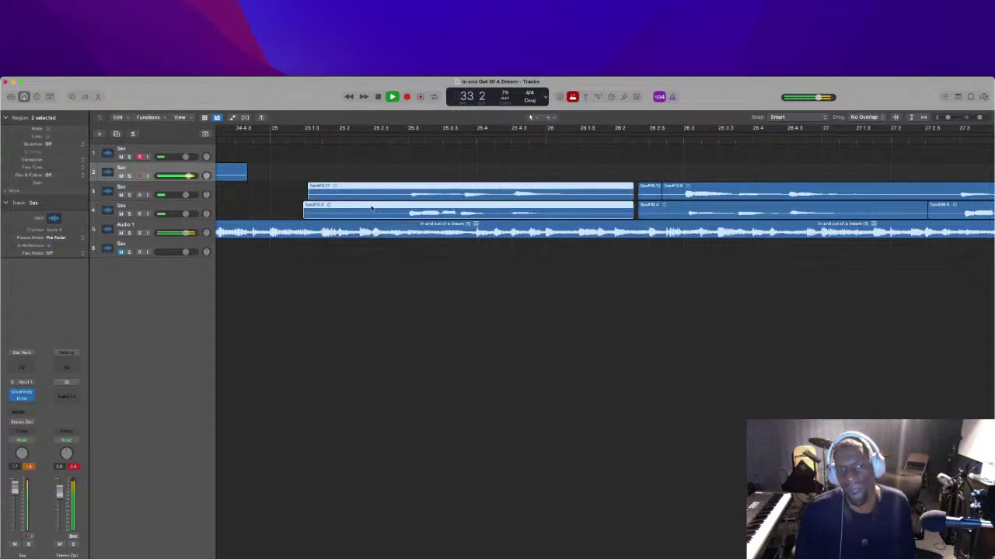
Play the shifted Sax harmony from bar 25 and follow the playback past bar 30 to check its timing
{"action": "left_click", "coordinate": [292, 139]}
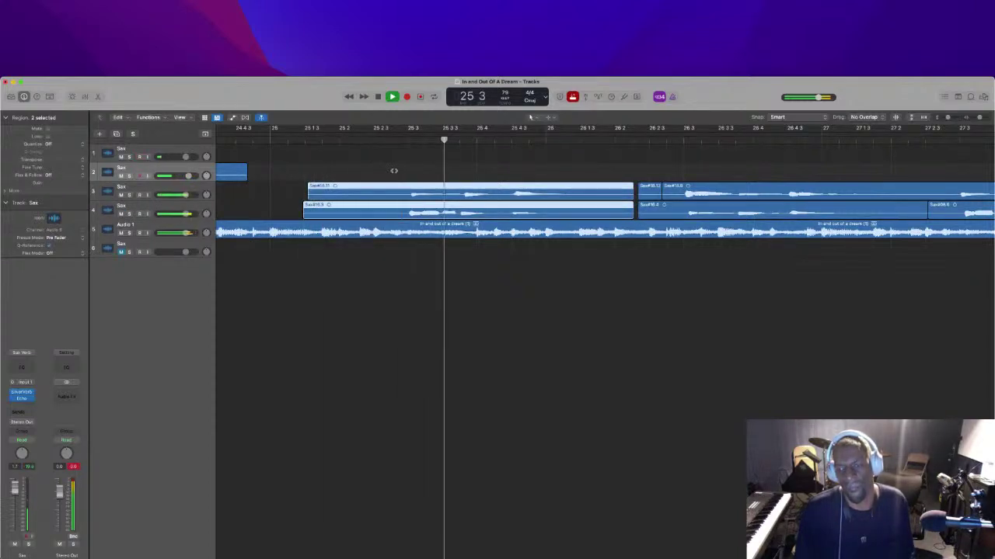
{"action": "key", "text": "super+Left"}
{"action": "key", "text": "super+Left"}
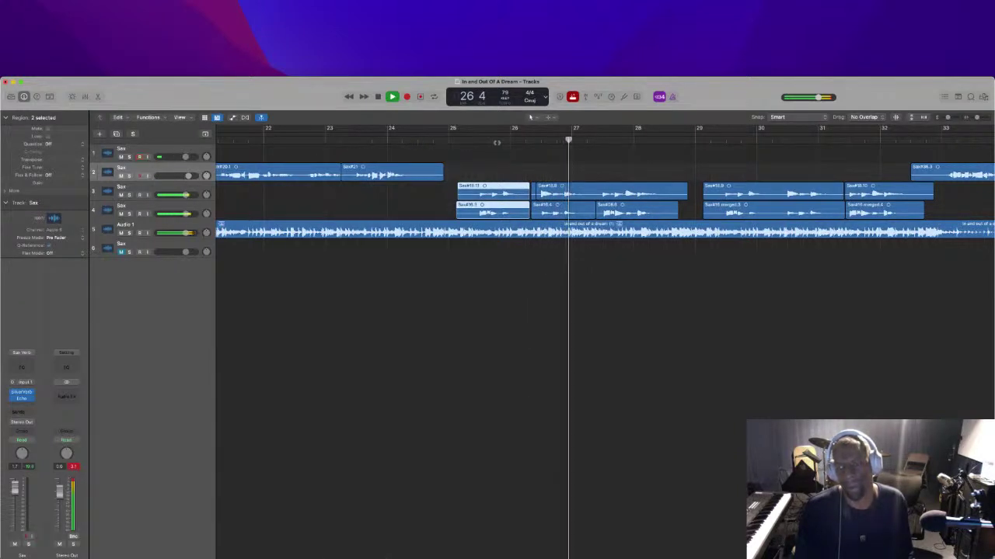
{"action": "scroll", "coordinate": [583, 161], "scroll_direction": "right", "scroll_amount": 3}
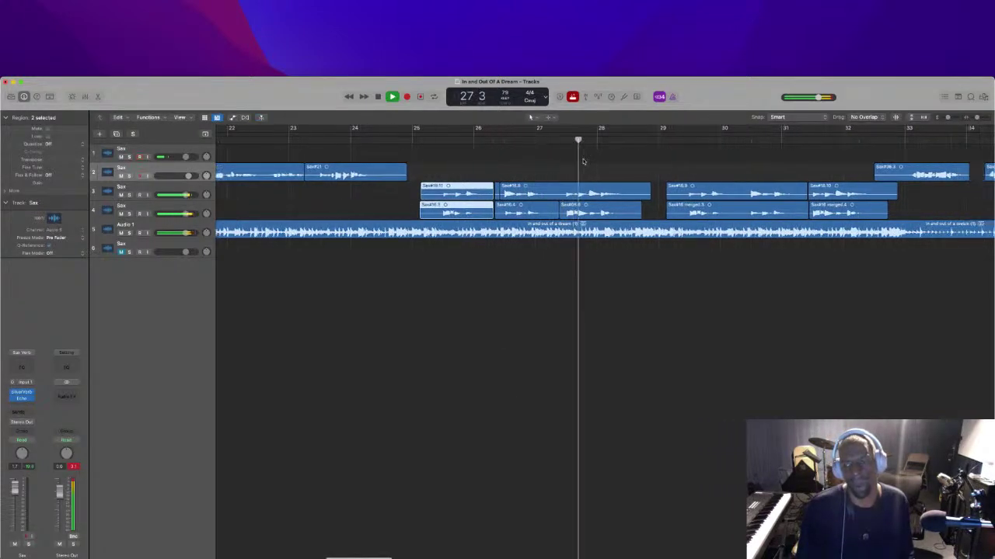
{"action": "scroll", "coordinate": [583, 160], "scroll_direction": "right", "scroll_amount": 2}
{"action": "scroll", "coordinate": [564, 174], "scroll_direction": "right", "scroll_amount": 5}
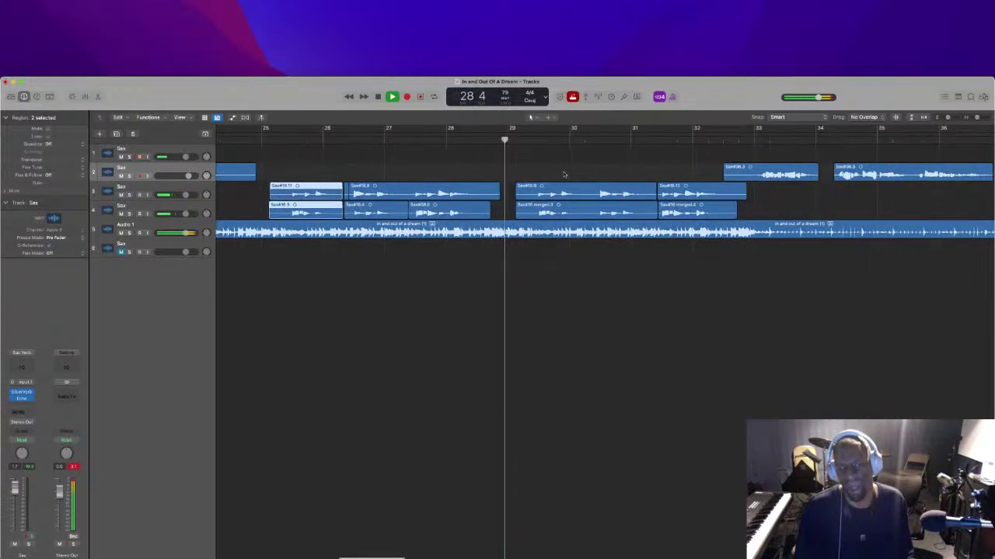
{"action": "scroll", "coordinate": [564, 174], "scroll_direction": "right", "scroll_amount": 3}
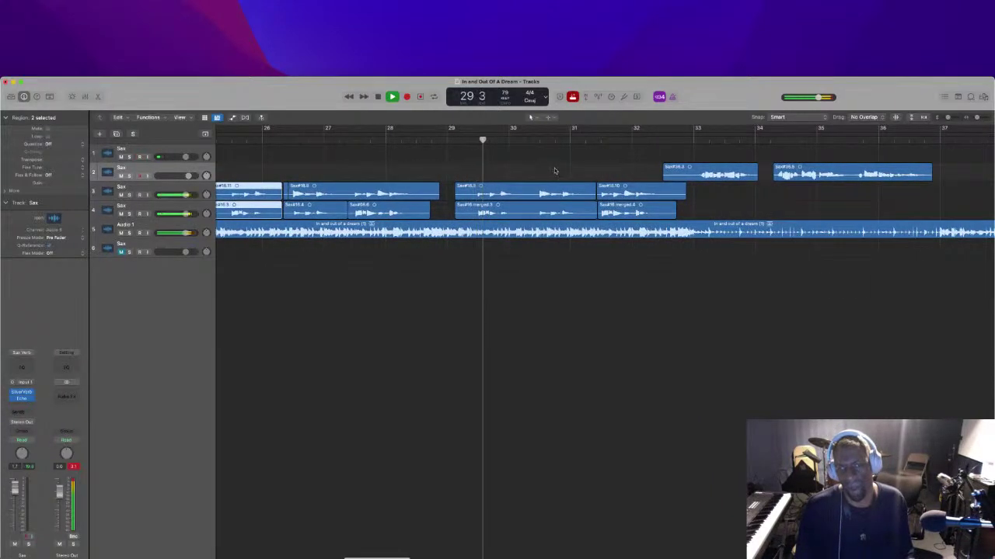
{"action": "scroll", "coordinate": [544, 159], "scroll_direction": "right", "scroll_amount": 3}
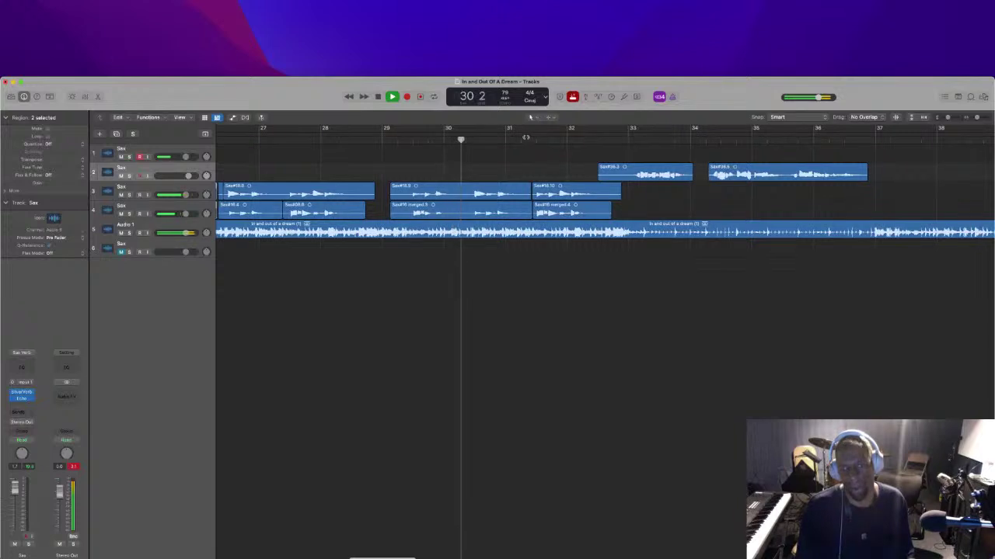
Continue the playback, select the first Sax track, and move the autopunch range earlier so it starts at about bar 34
{"action": "key", "text": "super+Left"}
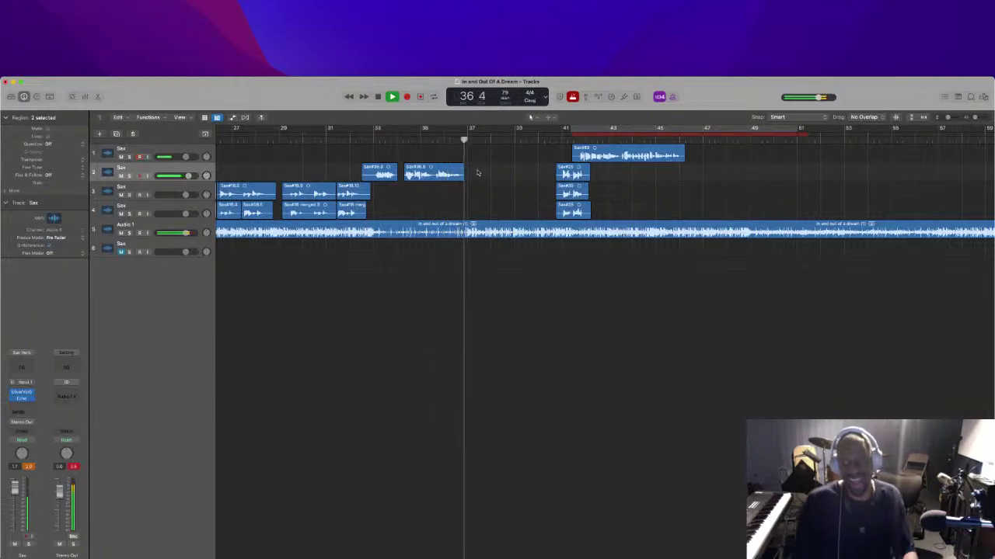
{"action": "key", "text": "super+Left"}
{"action": "key", "text": "super+Left"}
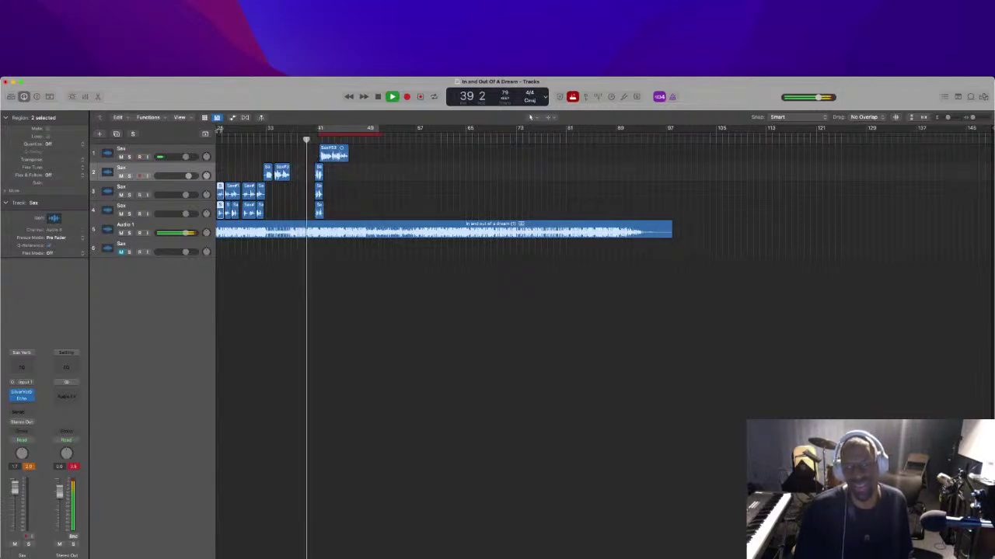
{"action": "left_click", "coordinate": [171, 149]}
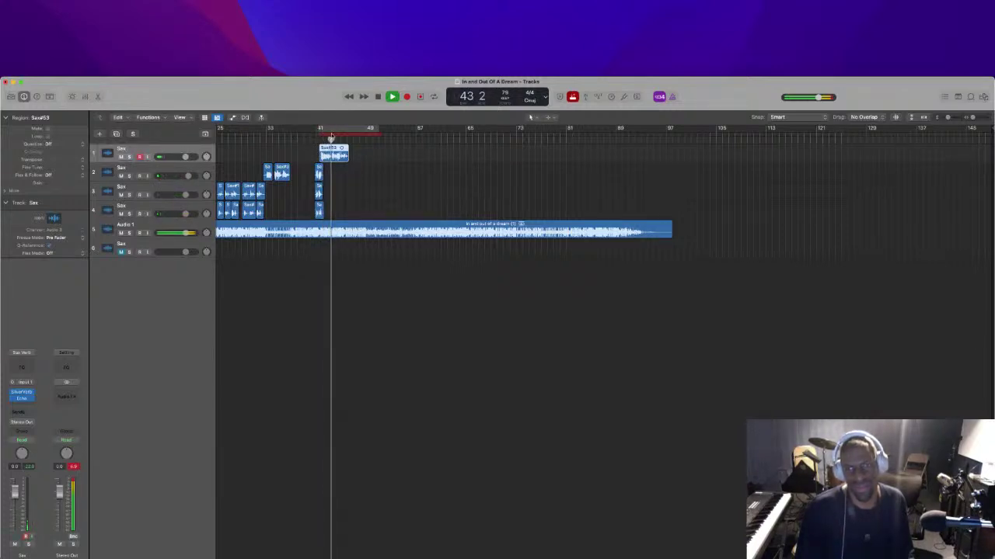
{"action": "left_click_drag", "start_coordinate": [326, 137], "coordinate": [293, 140]}
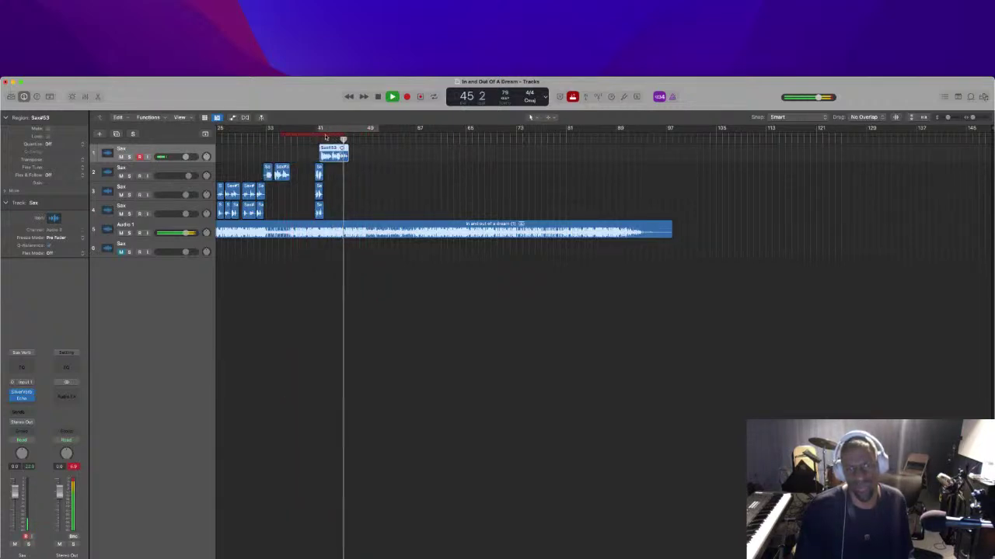
Turn on cycle mode, move the cycle range earlier to start at about bar 36, and restart playback from there
{"action": "key", "text": "c"}
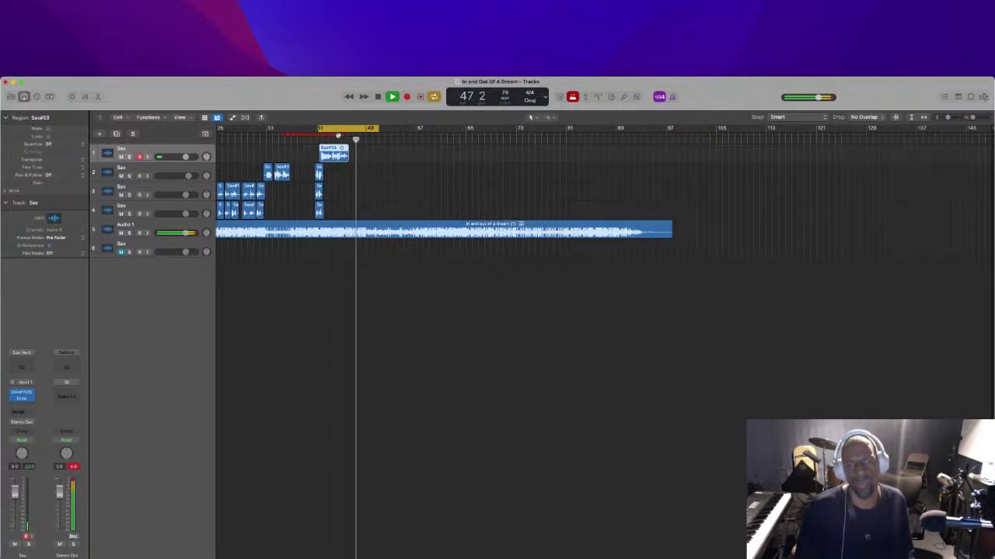
{"action": "left_click_drag", "start_coordinate": [344, 135], "coordinate": [299, 129]}
{"action": "key", "text": "space"}
{"action": "key", "text": "space"}
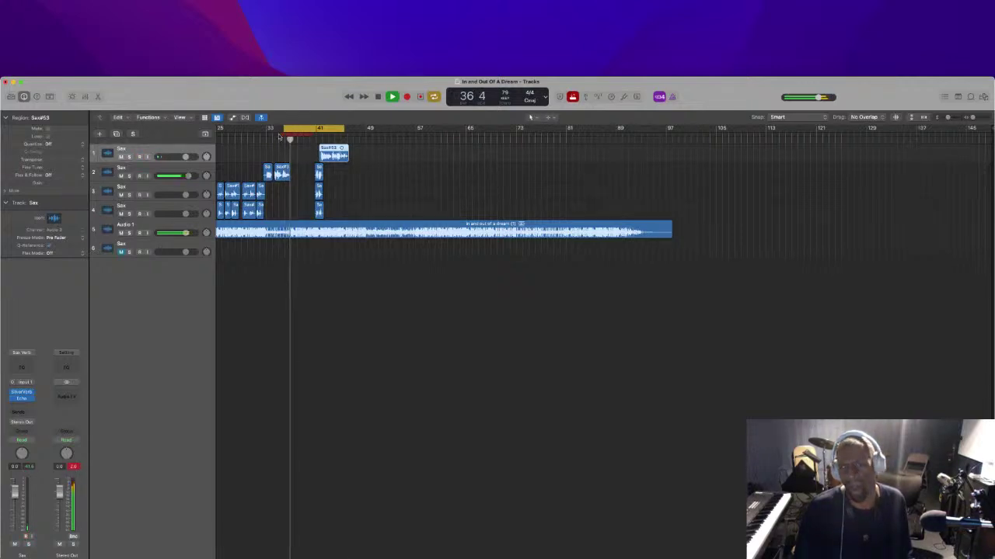
Move the autopunch range to start just before bar 37 and trim the cycle start to about the middle of bar 36
{"action": "left_click_drag", "start_coordinate": [280, 136], "coordinate": [300, 138]}
{"action": "key", "text": "space"}
{"action": "key", "text": "space"}
{"action": "key", "text": "super+Right"}
{"action": "key", "text": "super+Right"}
{"action": "key", "text": "super+Right"}
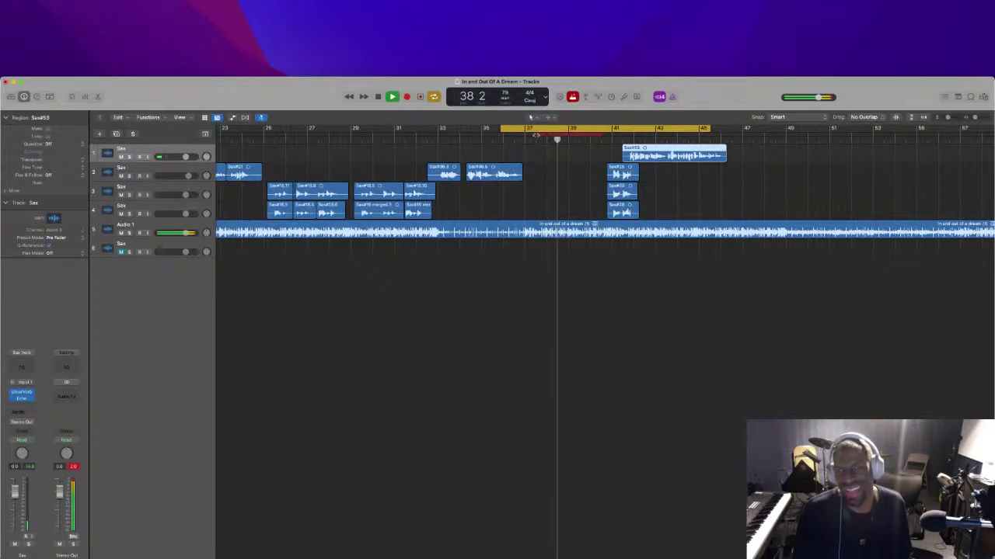
{"action": "key", "text": "space"}
{"action": "key", "text": "space"}
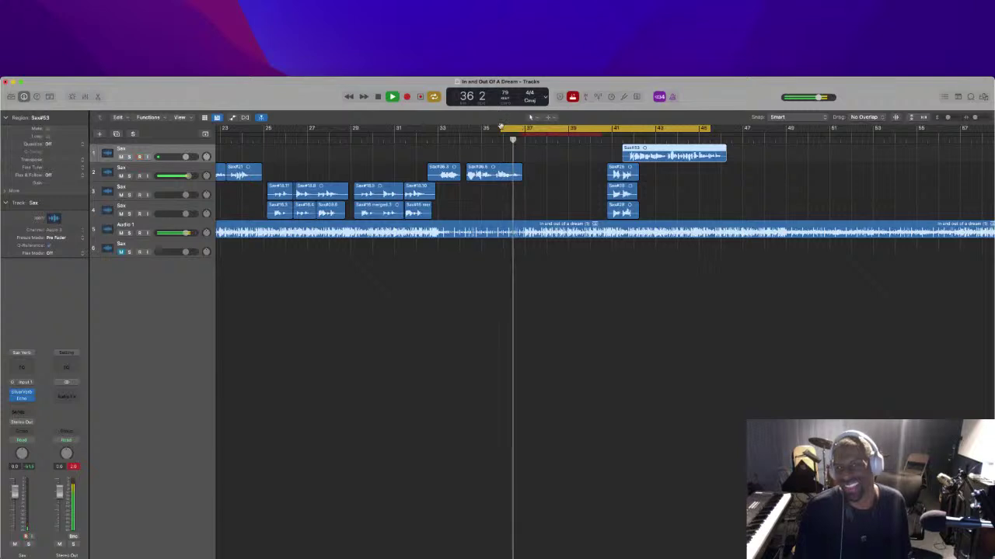
{"action": "left_click_drag", "start_coordinate": [505, 126], "coordinate": [514, 126]}
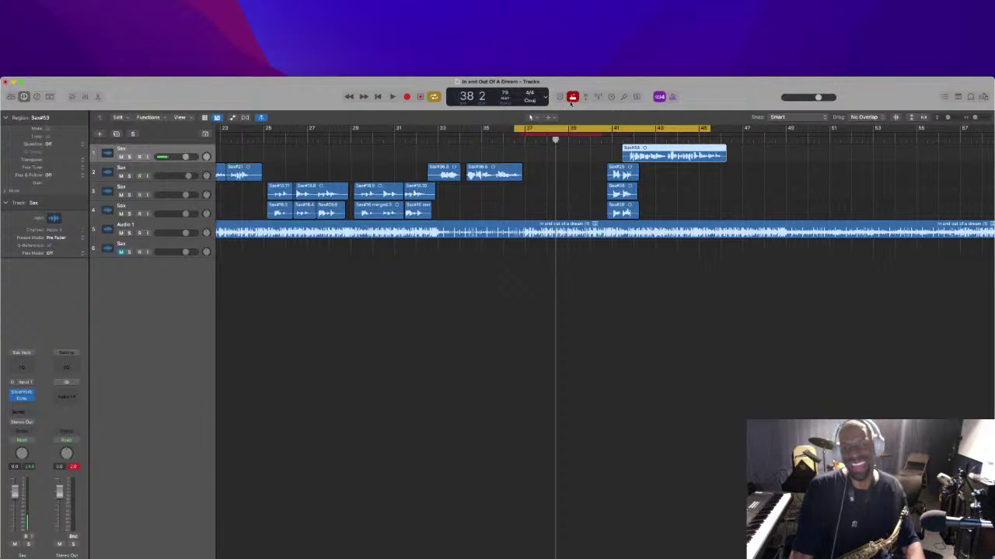
Record a Sax phrase over bars 37–40 on the first track, play it back, and delete the take with its audio file
{"action": "left_click", "coordinate": [546, 153]}
{"action": "key", "text": "space"}
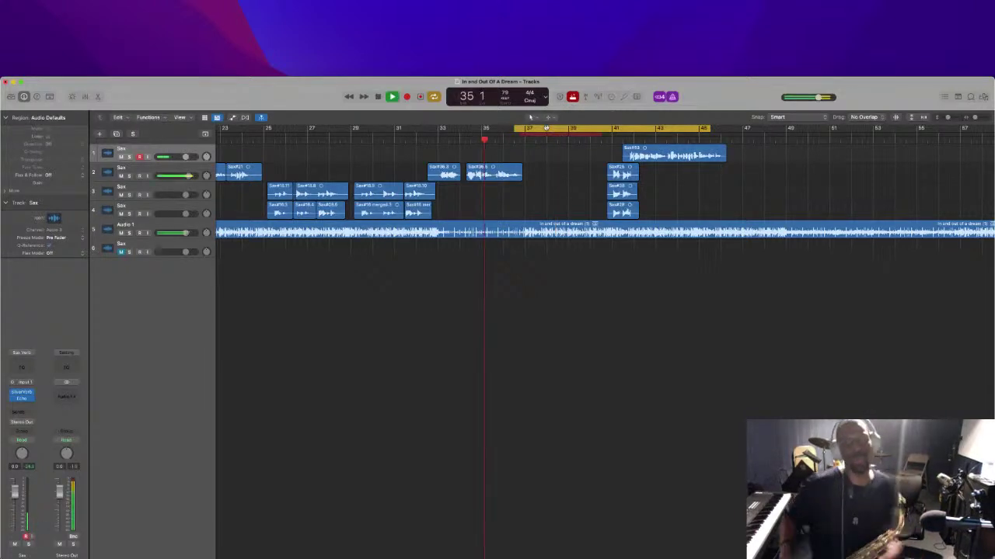
{"action": "key", "text": "r"}
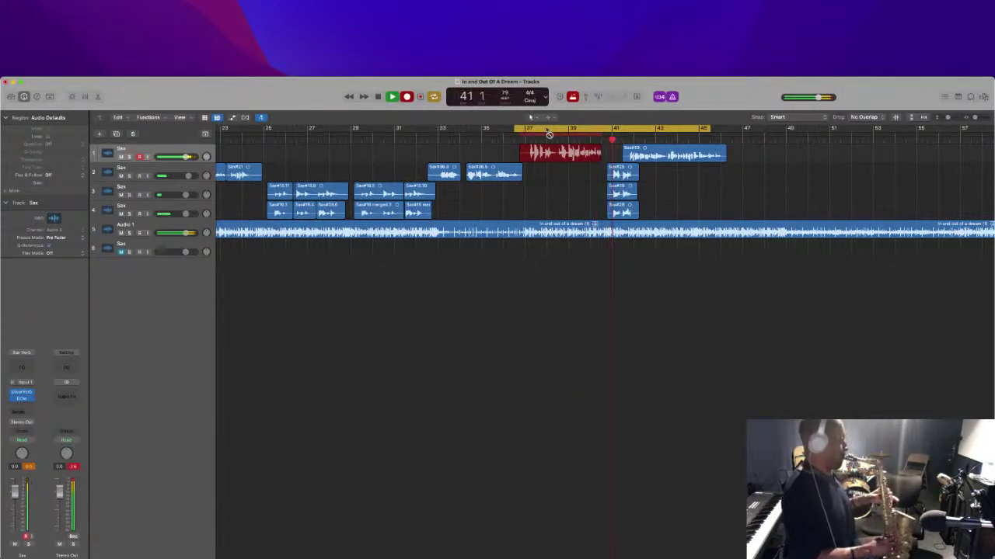
{"action": "key", "text": "space"}
{"action": "key", "text": "space"}
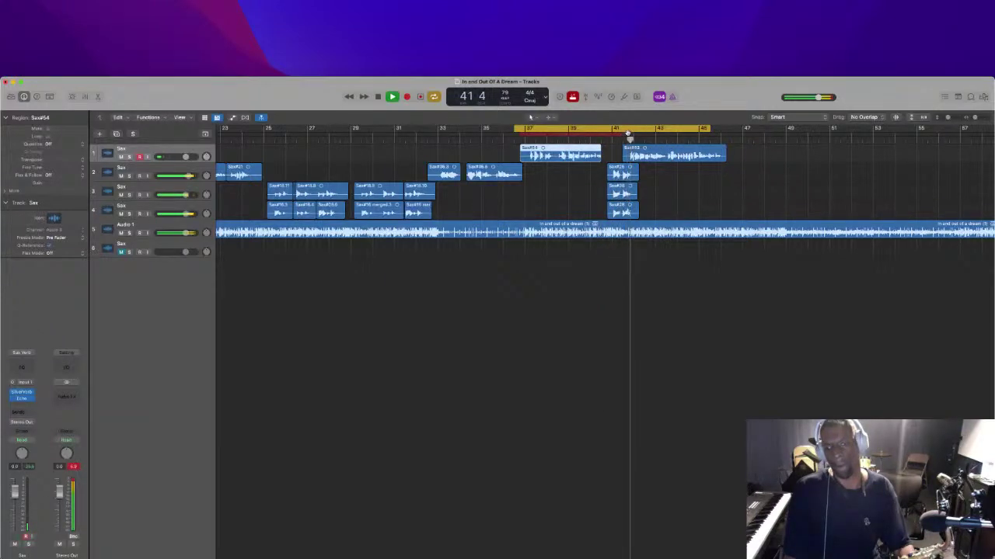
{"action": "left_click", "coordinate": [515, 137]}
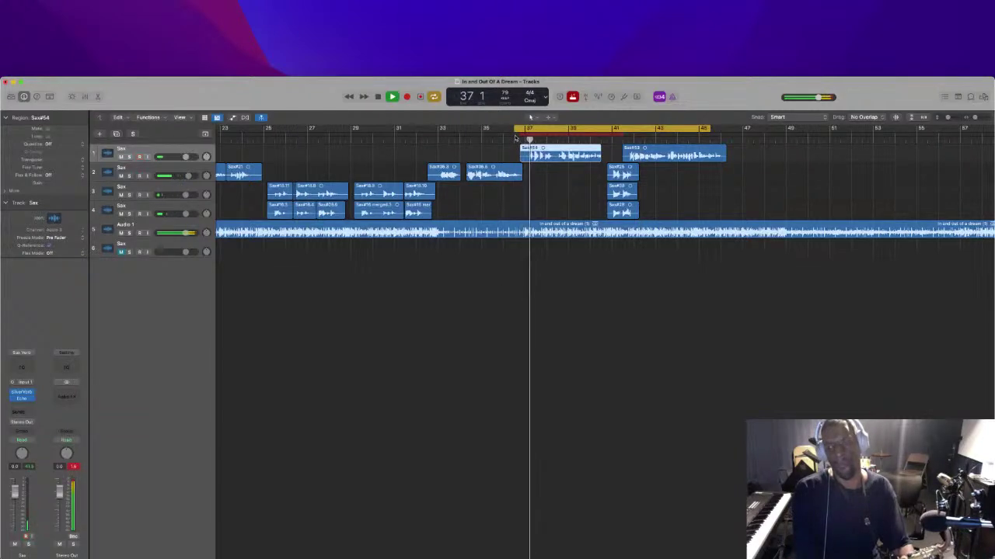
{"action": "key", "text": "BackSpace"}
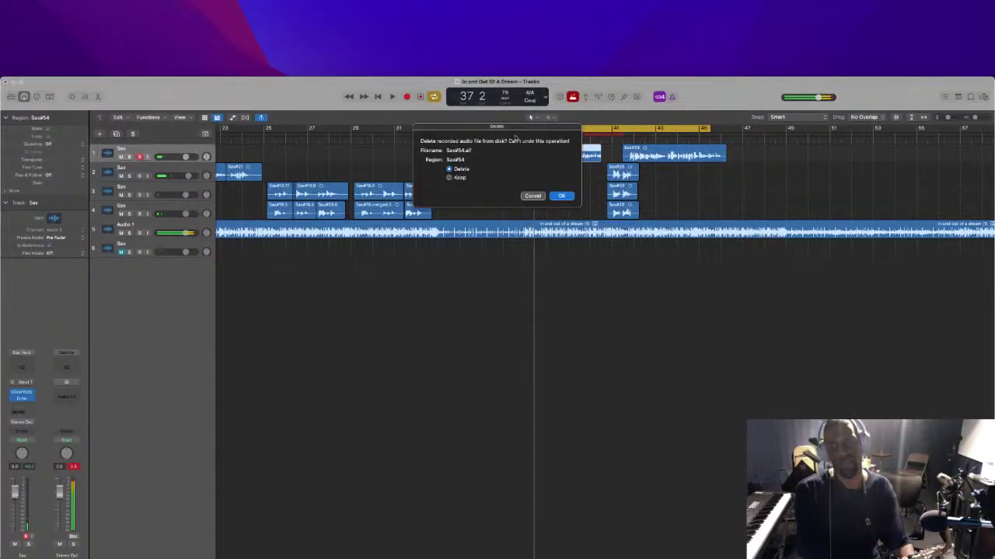
{"action": "key", "text": "Return"}
Record another Sax take from bar 37 to about bar 39, replay its start, and delete it with its audio file
{"action": "key", "text": "r"}
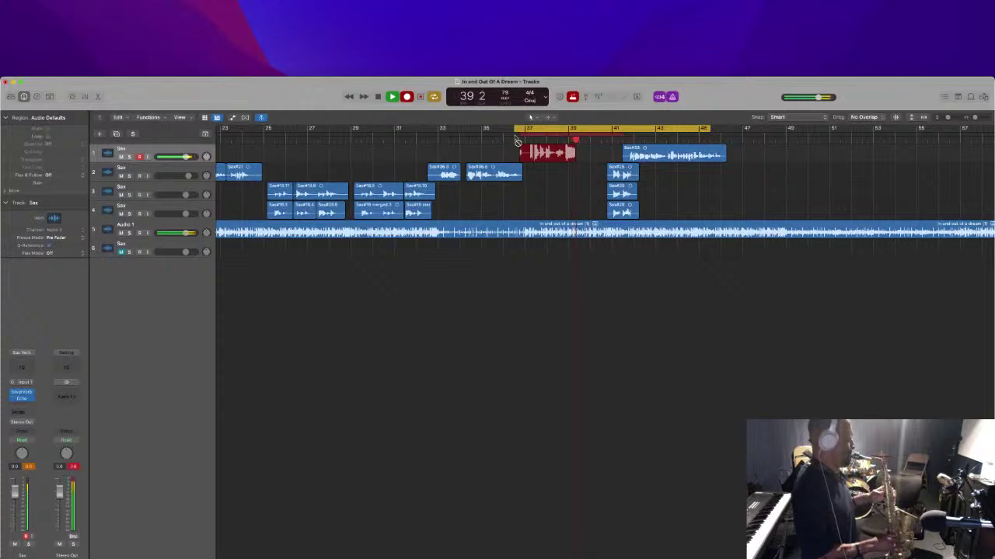
{"action": "key", "text": "space"}
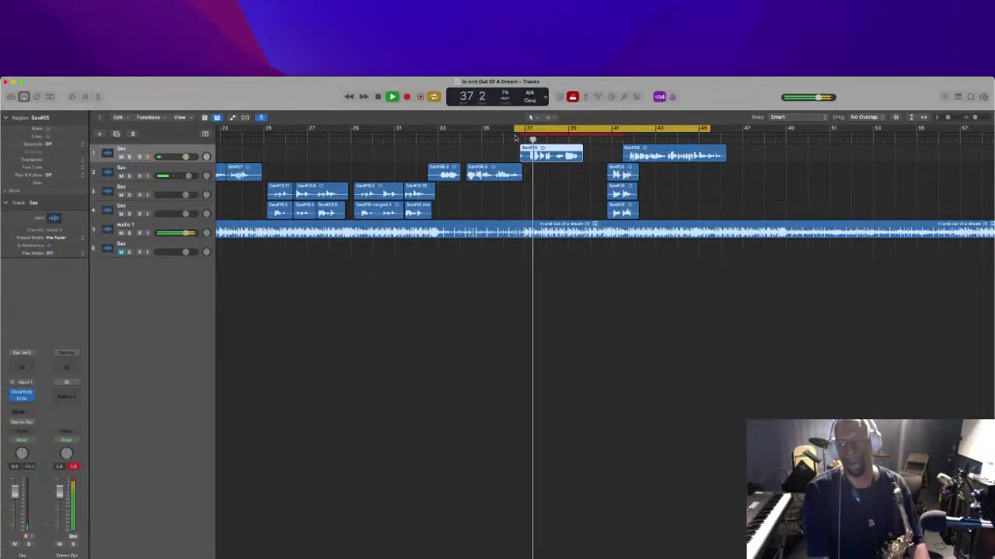
{"action": "key", "text": "super+z"}
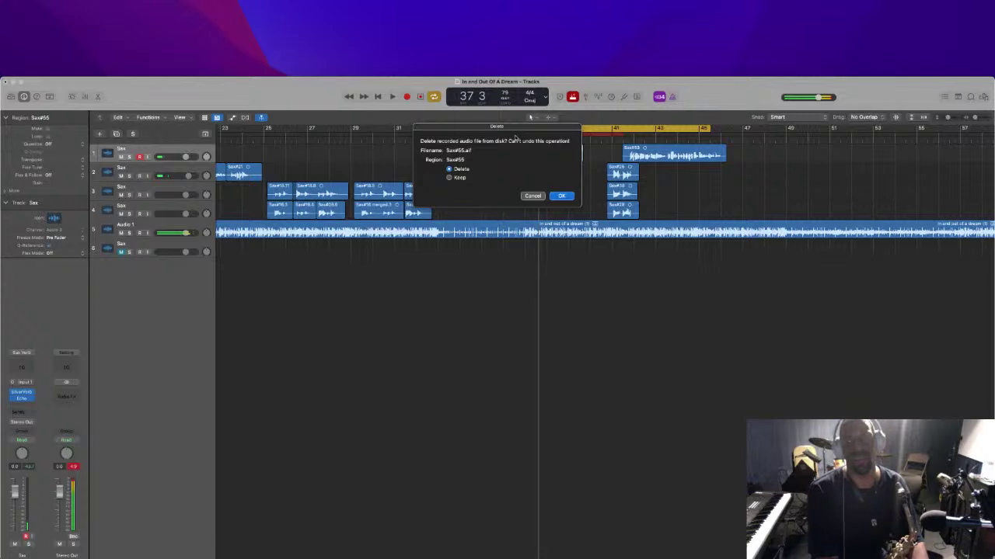
{"action": "key", "text": "Return"}
Record a new Sax take from bar 37 to the end of bar 40 and delete it with its audio file
{"action": "key", "text": "space"}
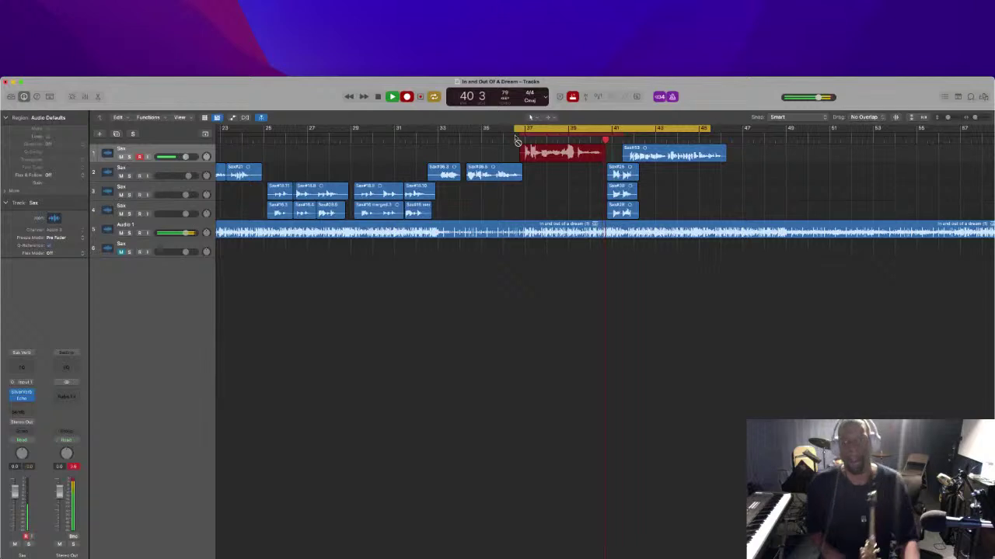
{"action": "key", "text": "space"}
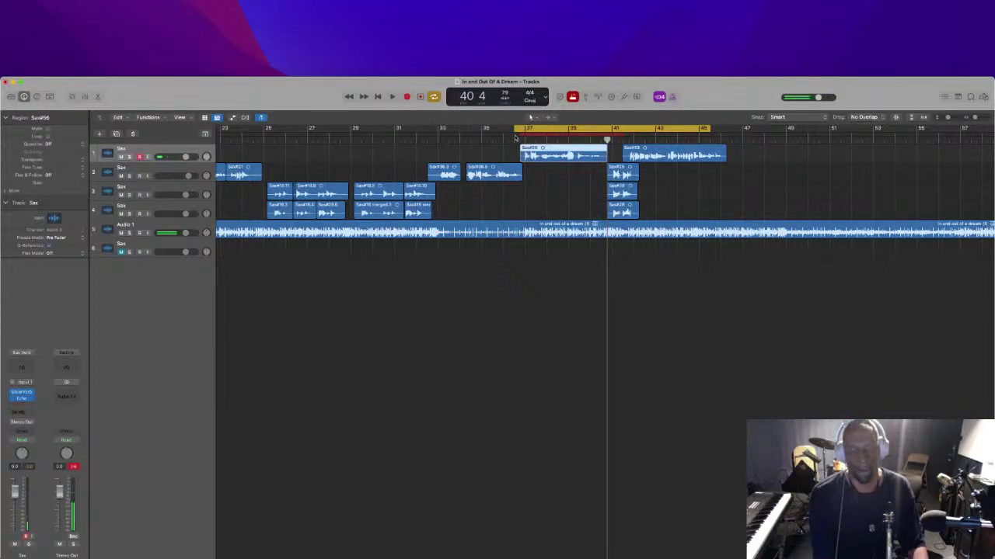
{"action": "key", "text": "BackSpace"}
{"action": "key", "text": "Return"}
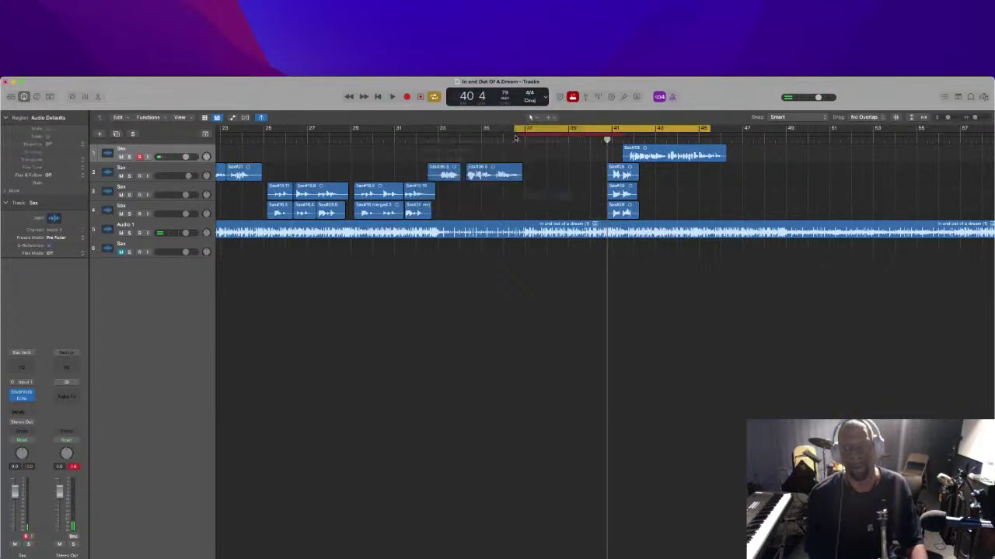
Record the Sax phrase again from bar 37 through bar 40, listen to its opening, and delete the take and its file
{"action": "key", "text": "r"}
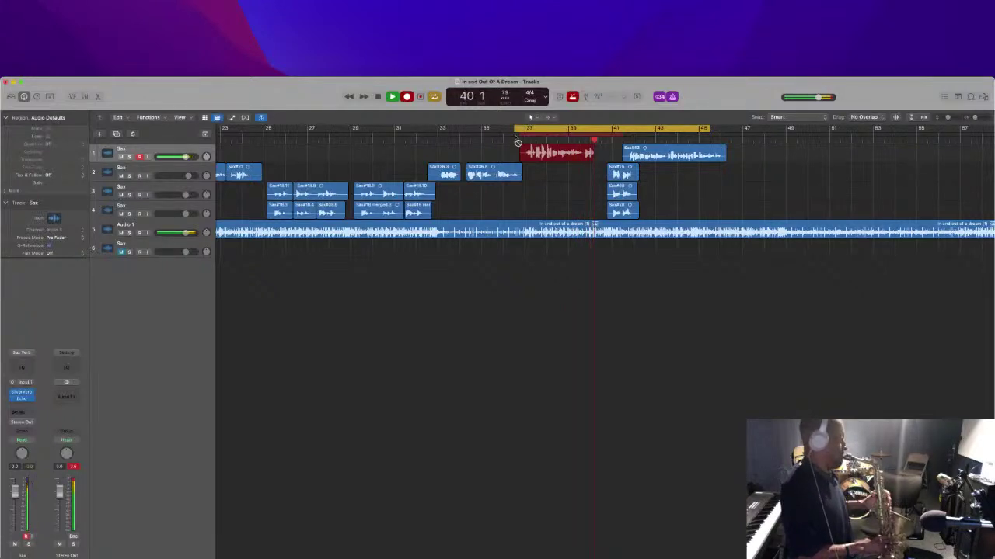
{"action": "left_click", "coordinate": [517, 140]}
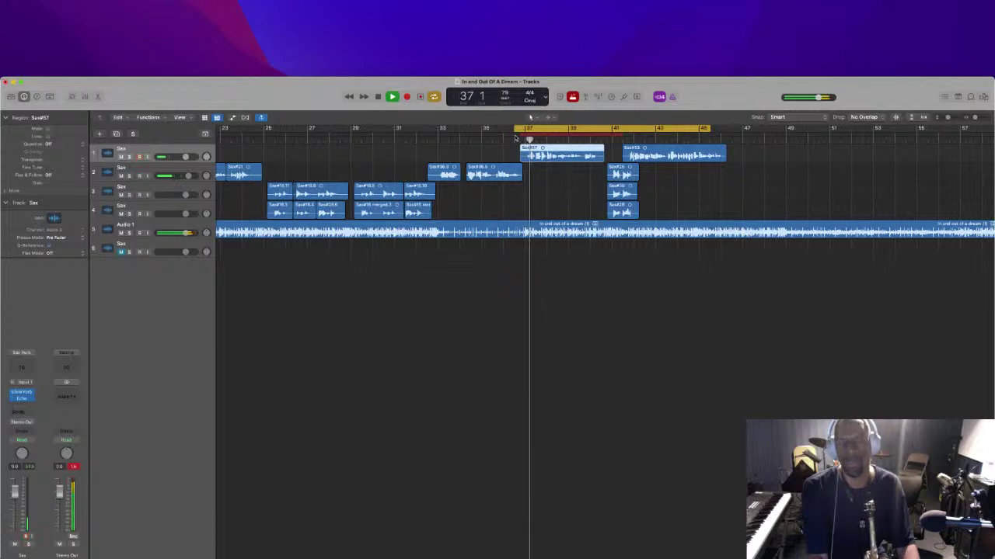
{"action": "key", "text": "Delete"}
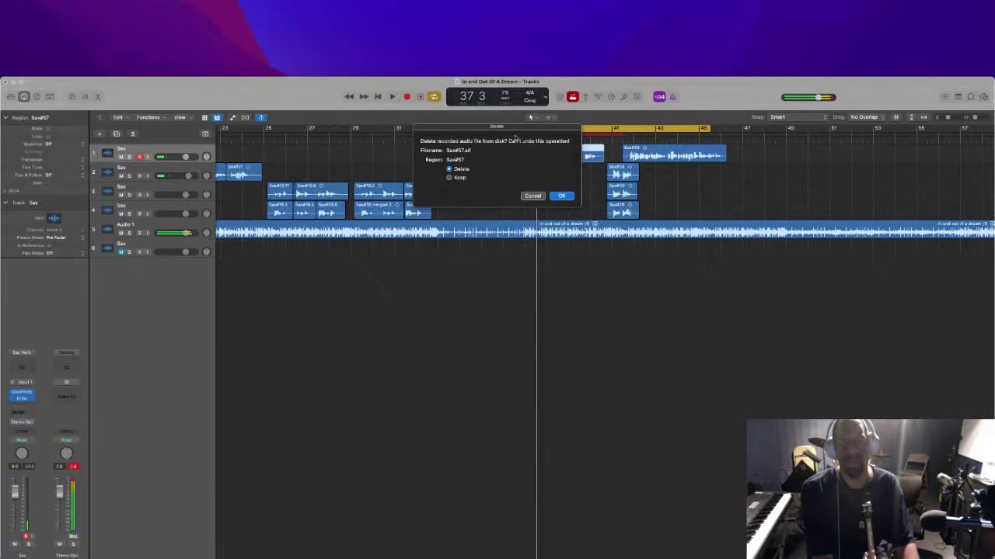
{"action": "key", "text": "Return"}
Record a short Sax take from bar 37 to about bar 38 beat 3, stop, and delete it with its audio file
{"action": "key", "text": "space"}
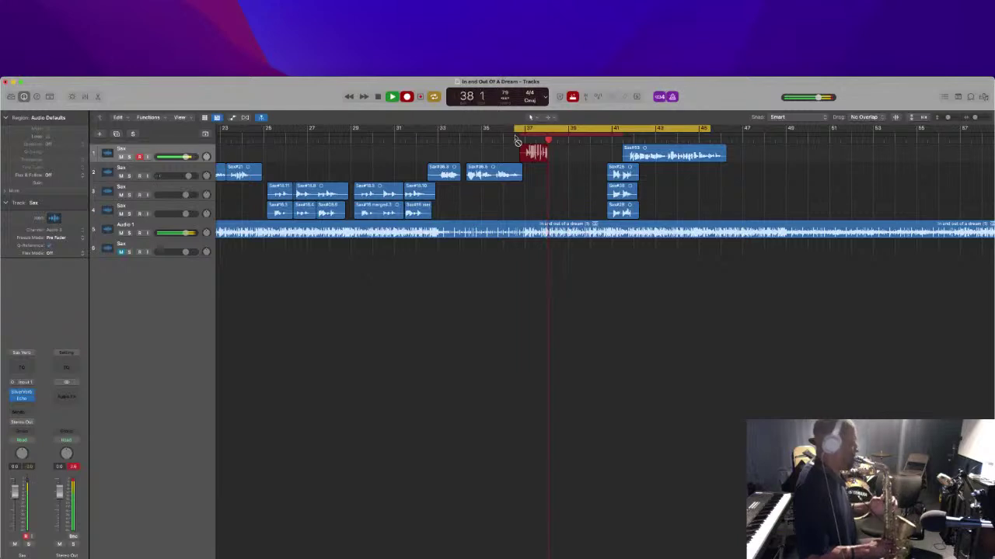
{"action": "key", "text": "space"}
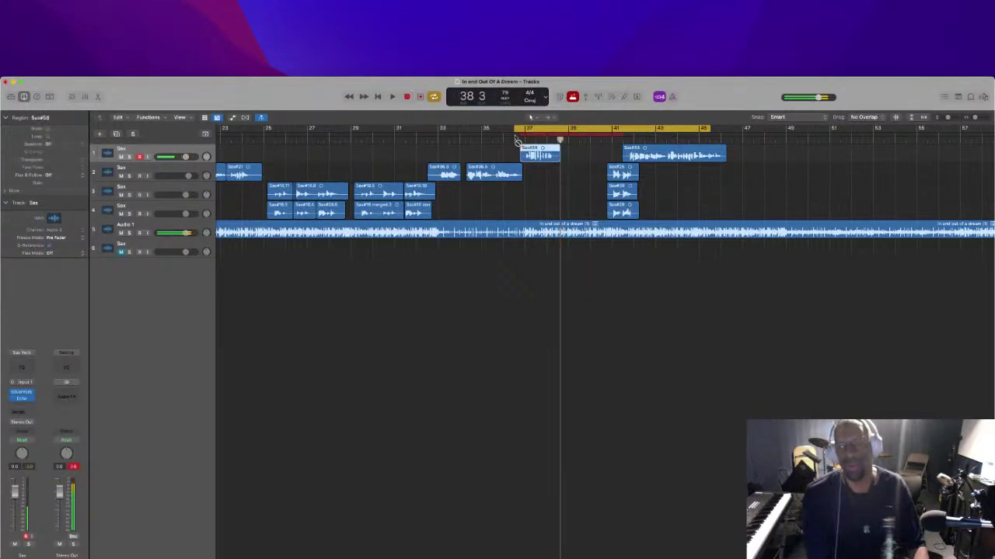
{"action": "key", "text": "BackSpace"}
{"action": "key", "text": "Return"}
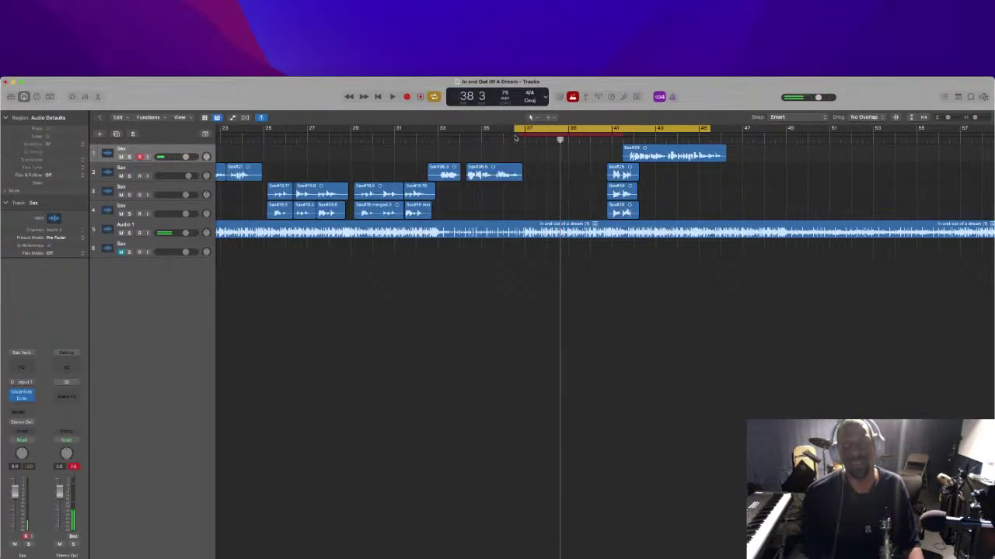
Record a Sax take from bar 37 to about bar 41 on the first track and play it back repeatedly to judge it
{"action": "key", "text": "r"}
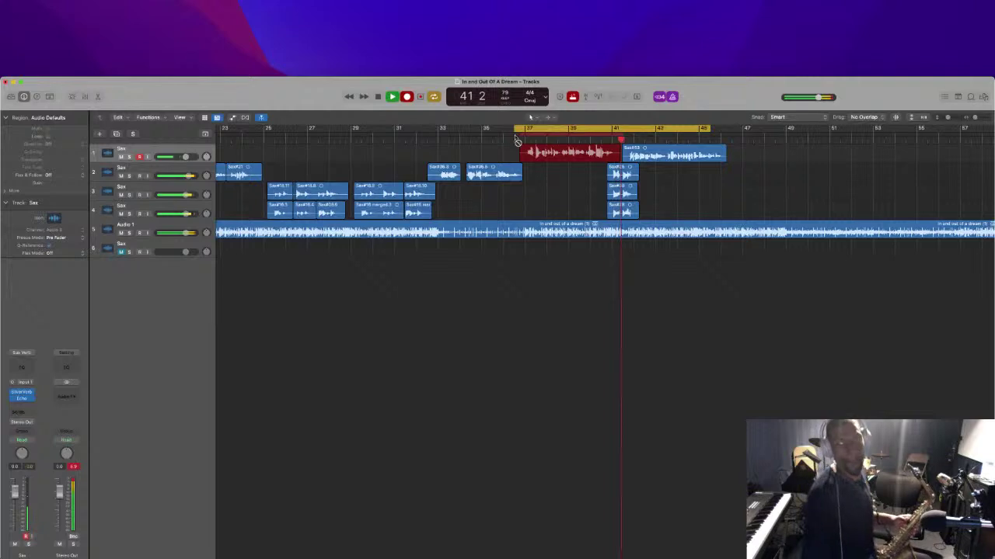
{"action": "key", "text": "space"}
{"action": "key", "text": "space"}
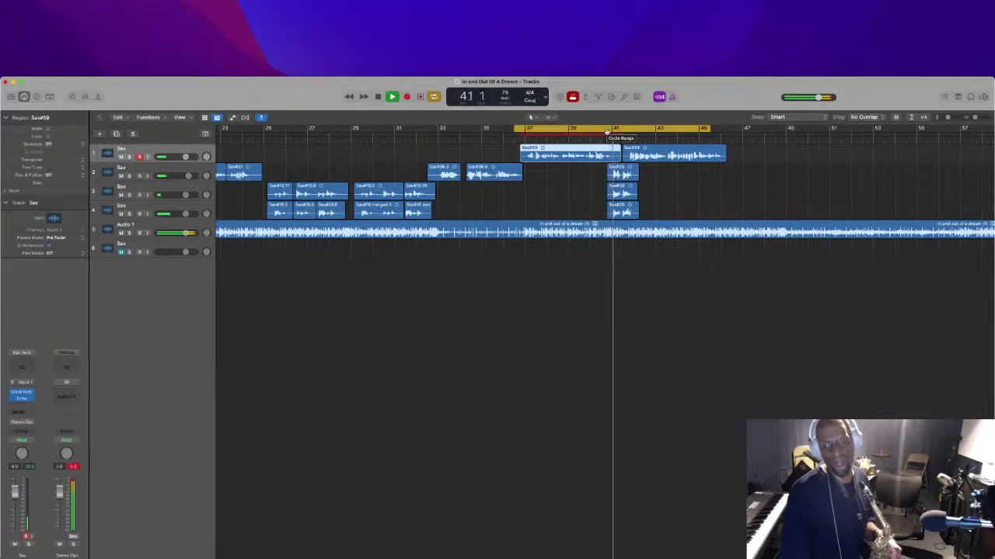
{"action": "key", "text": "space"}
{"action": "key", "text": "space"}
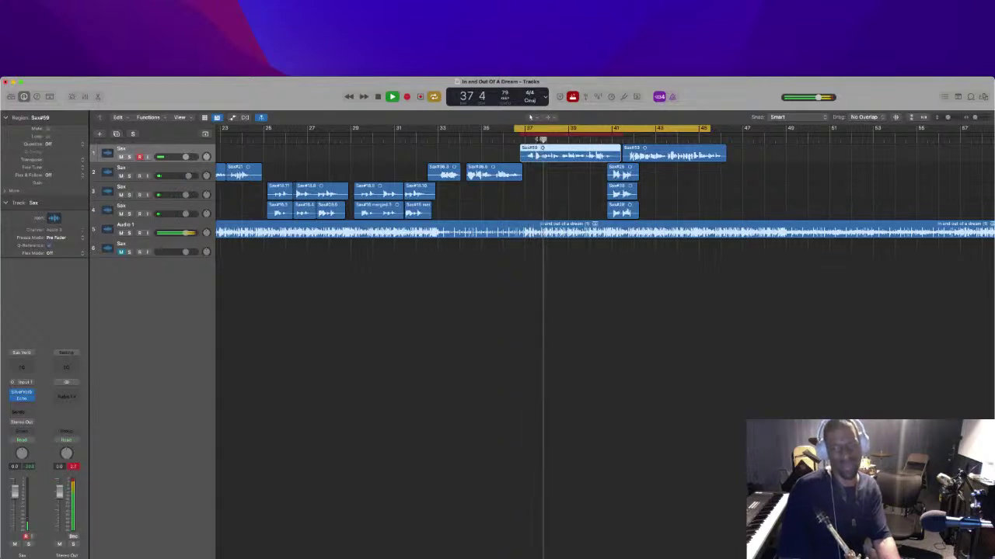
{"action": "key", "text": "space"}
{"action": "key", "text": "space"}
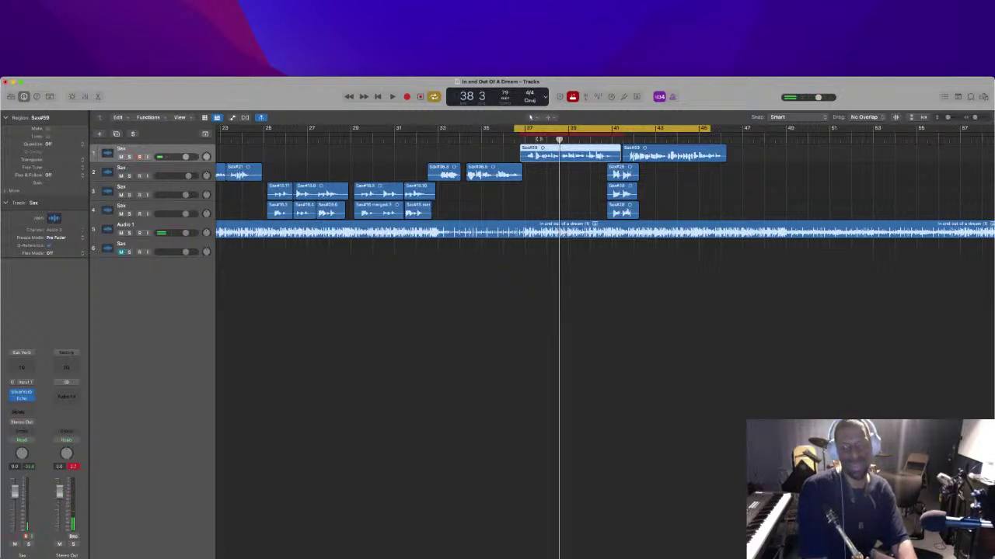
Record a second Sax take over bars 37–38 on top of the existing one, and delete both takes from the first track
{"action": "key", "text": "r"}
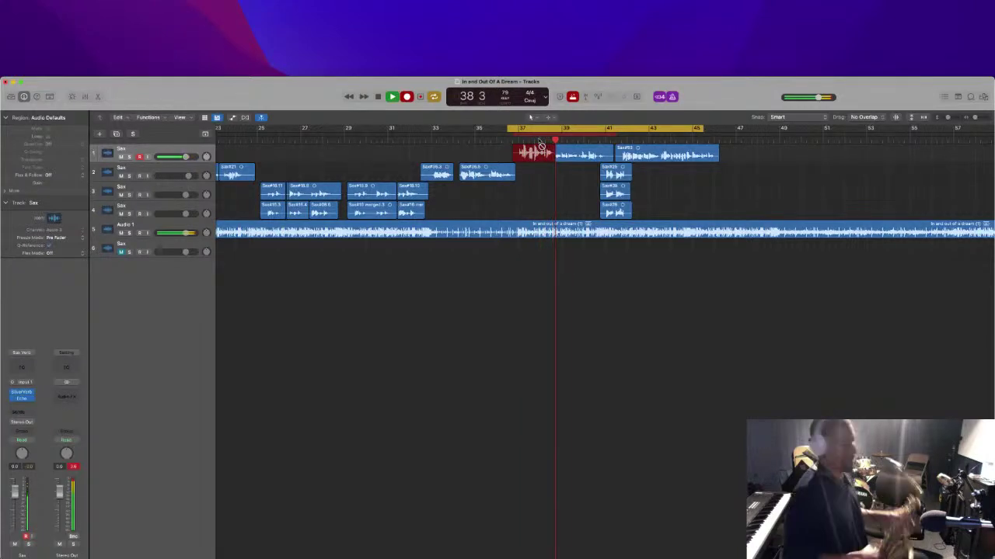
{"action": "key", "text": "space"}
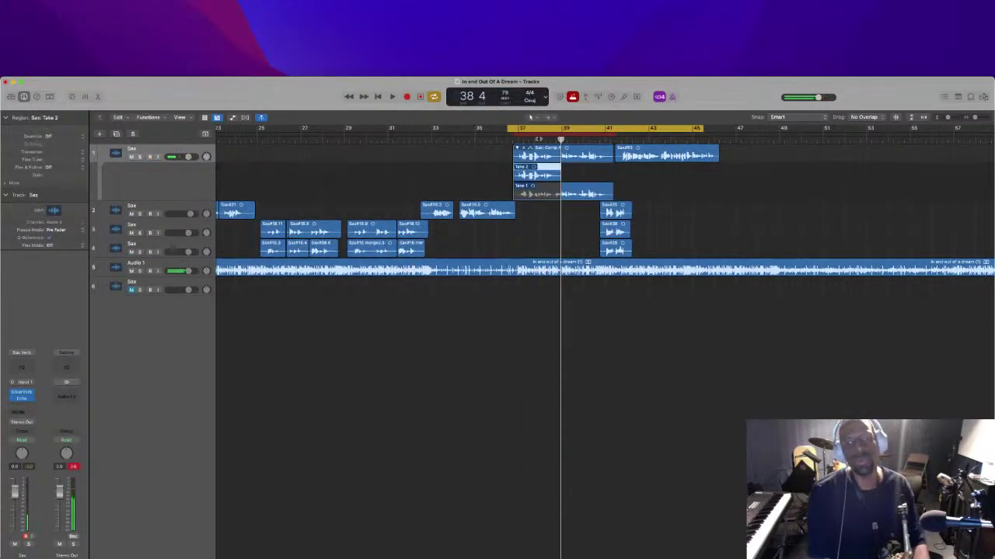
{"action": "key", "text": "Delete"}
{"action": "key", "text": "Return"}
{"action": "key", "text": "space"}
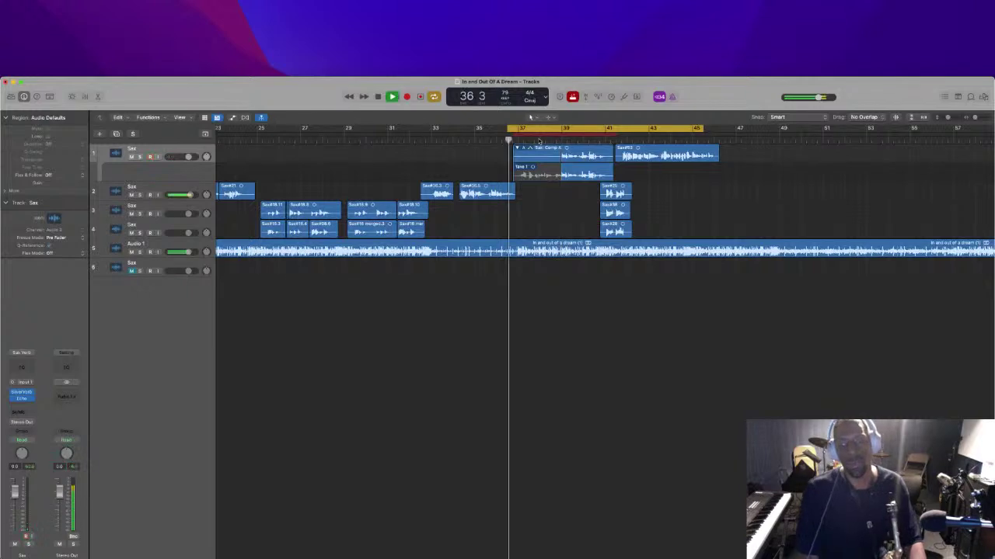
{"action": "key", "text": "ctrl+f"}
{"action": "key", "text": "Delete"}
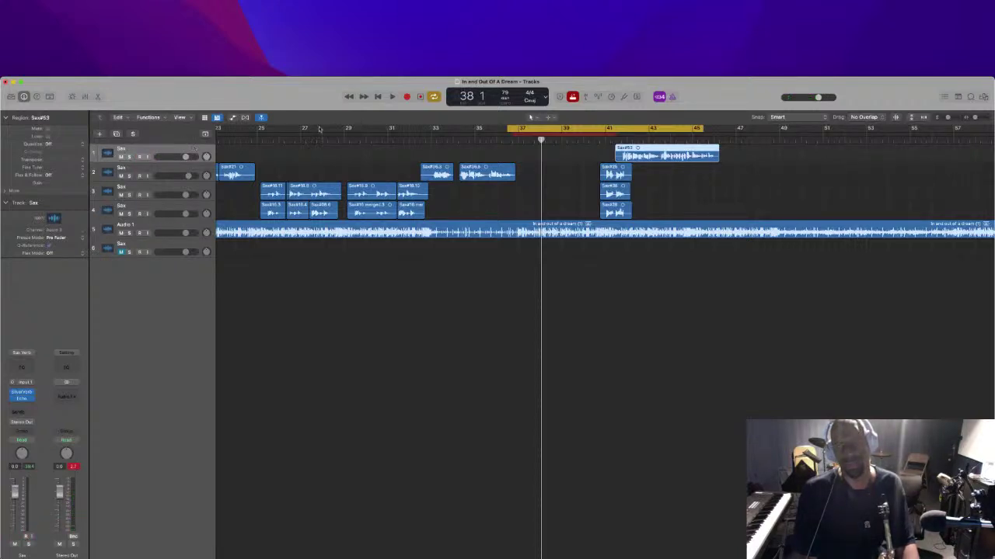
Record a fresh Sax take from bar 37 to about bar 41 on the first track and review it from the cycle start
{"action": "key", "text": "r"}
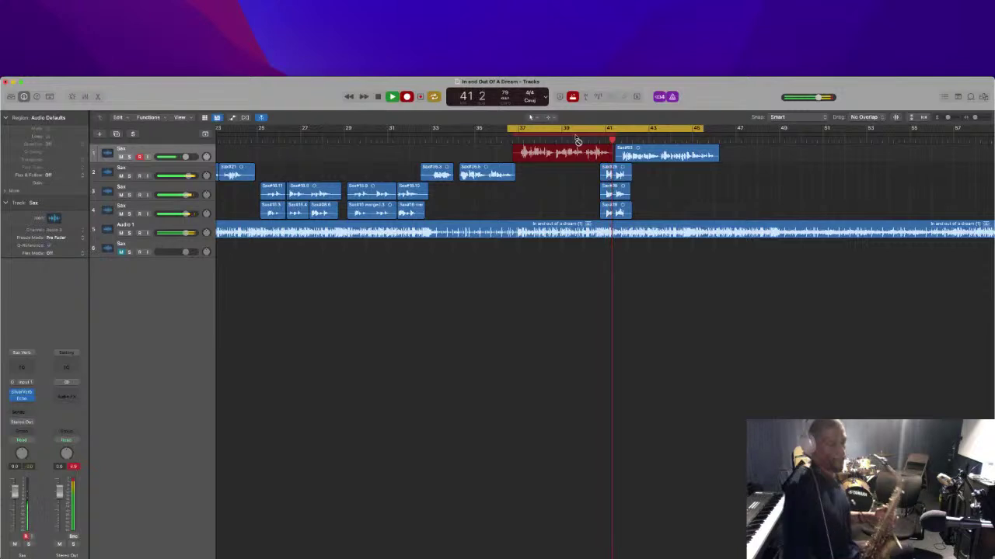
{"action": "key", "text": "space"}
{"action": "key", "text": "space"}
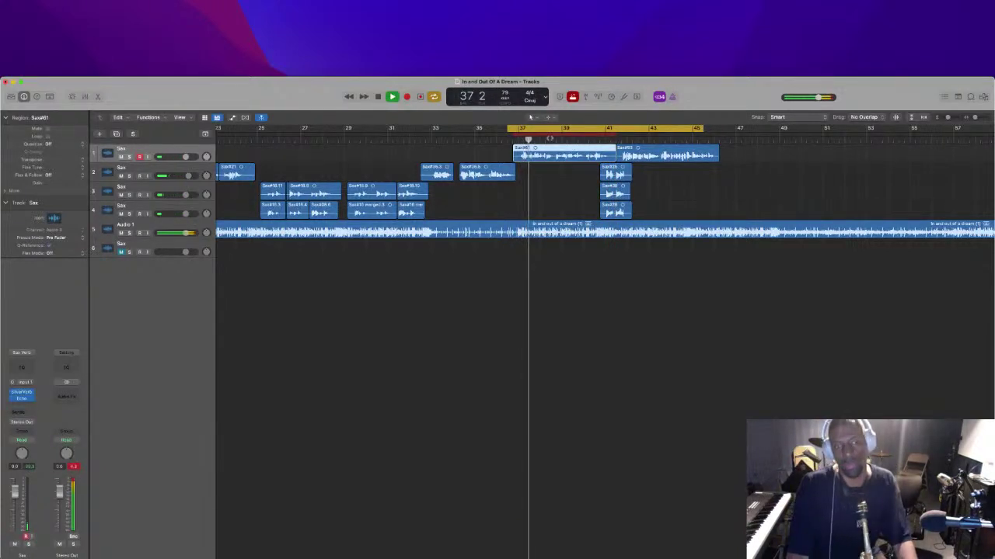
{"action": "key", "text": "space"}
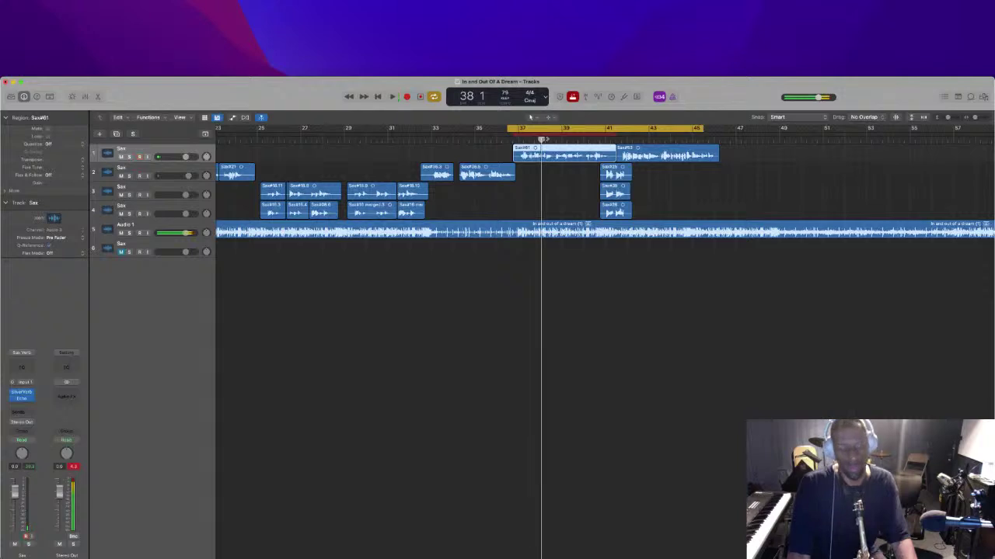
{"action": "key", "text": "space"}
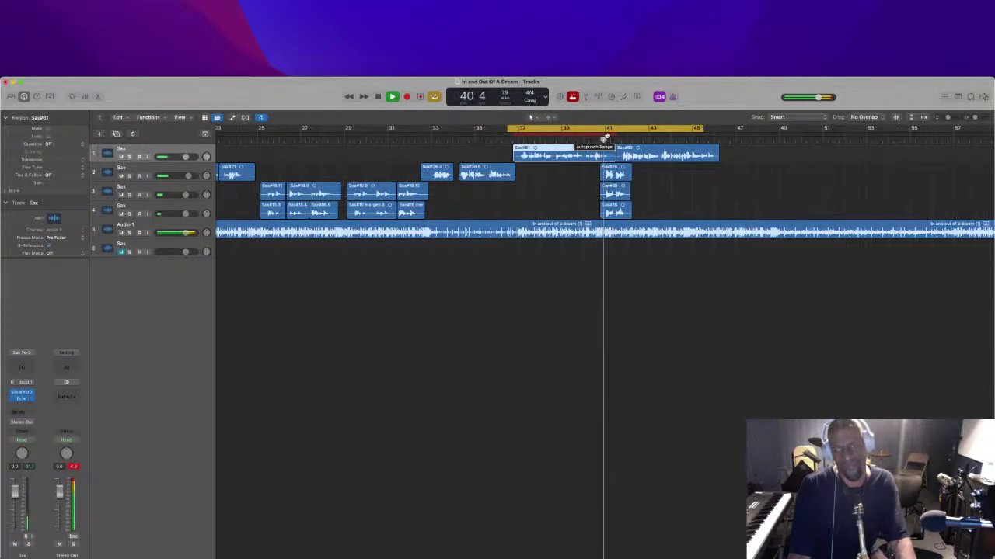
{"action": "left_click", "coordinate": [508, 139]}
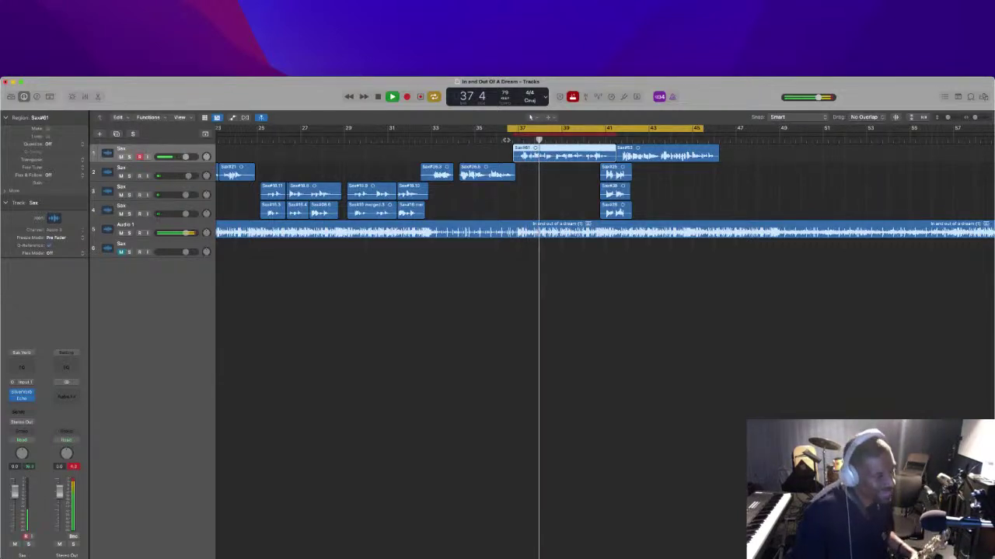
Replay the Sax take over bars 37–41 from the cycle start and delete it from the first track
{"action": "key", "text": "space"}
{"action": "key", "text": "space"}
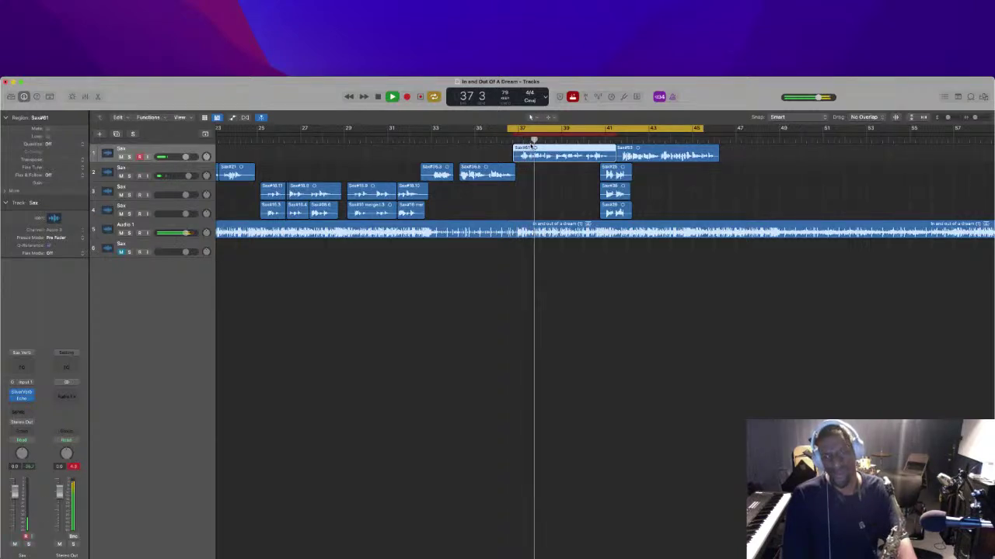
{"action": "key", "text": "space"}
{"action": "key", "text": "space"}
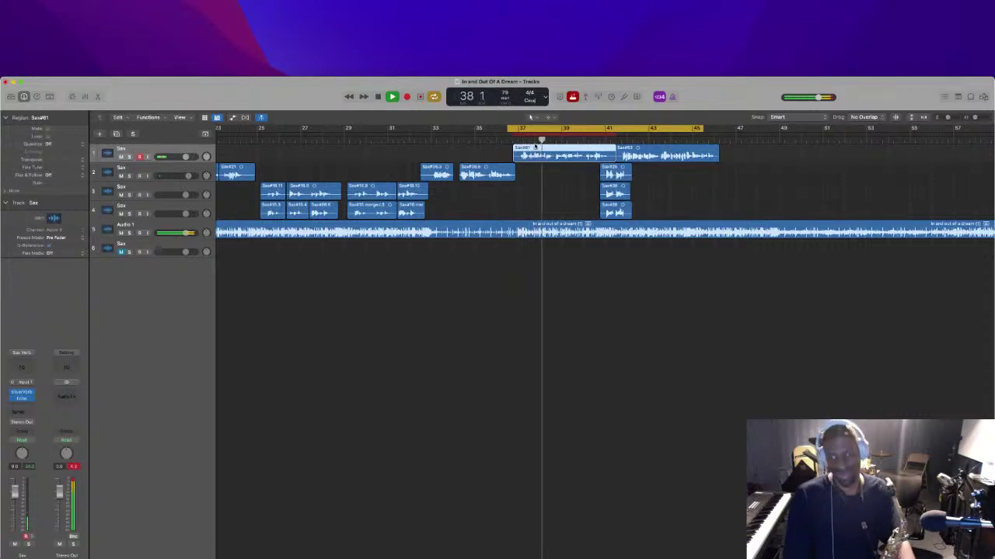
{"action": "key", "text": "Delete"}
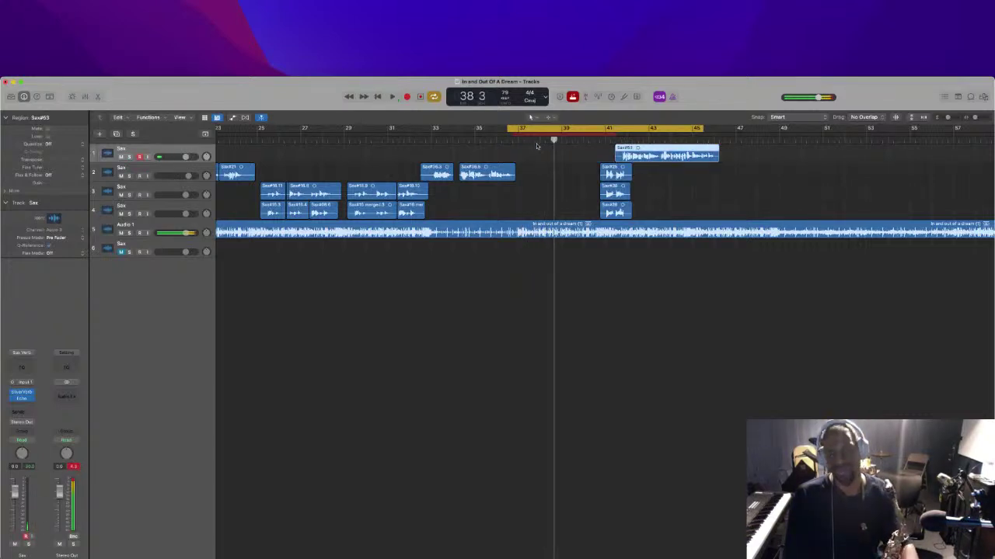
Record a new Sax take from bar 37 to about bar 41, play back its opening, and delete it
{"action": "left_click", "coordinate": [536, 146]}
{"action": "key", "text": "space"}
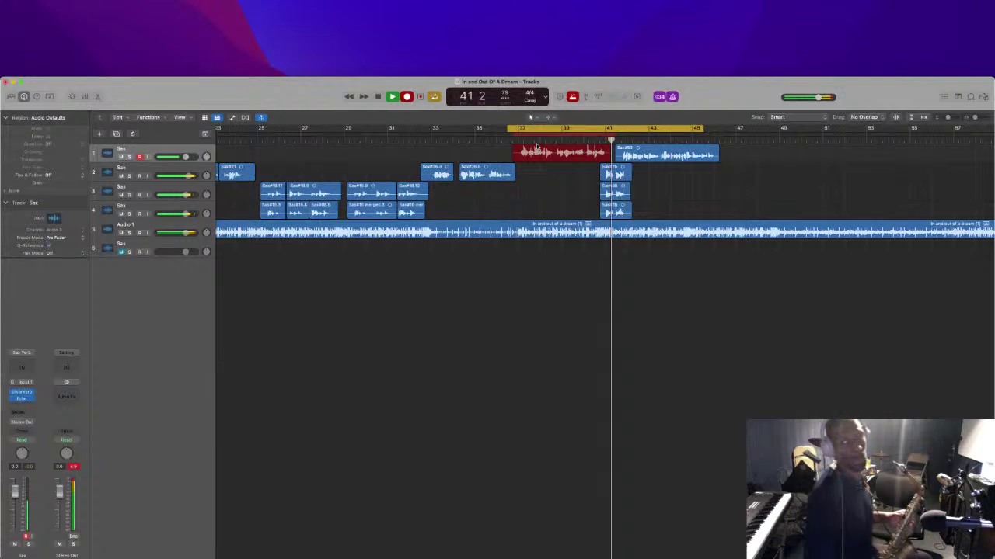
{"action": "key", "text": "r"}
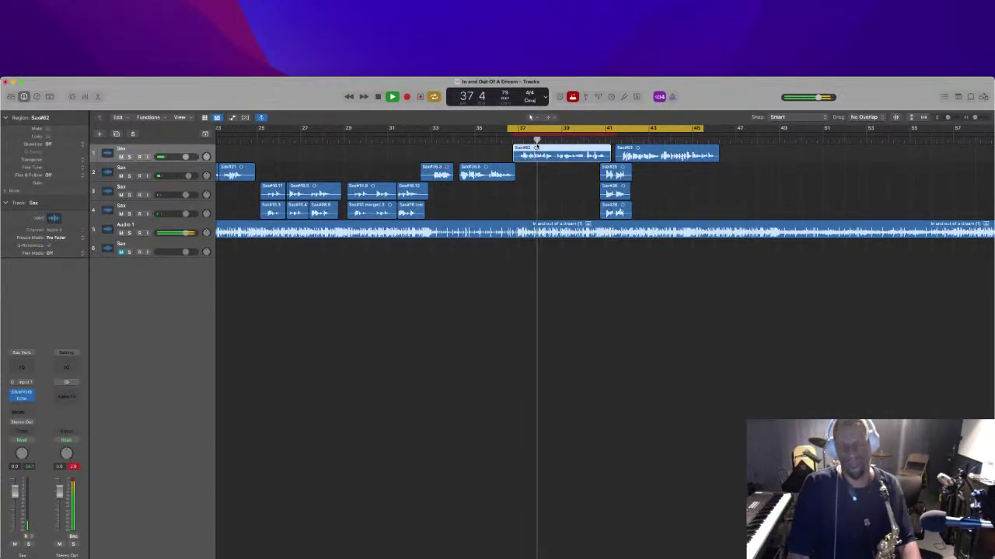
{"action": "key", "text": "space"}
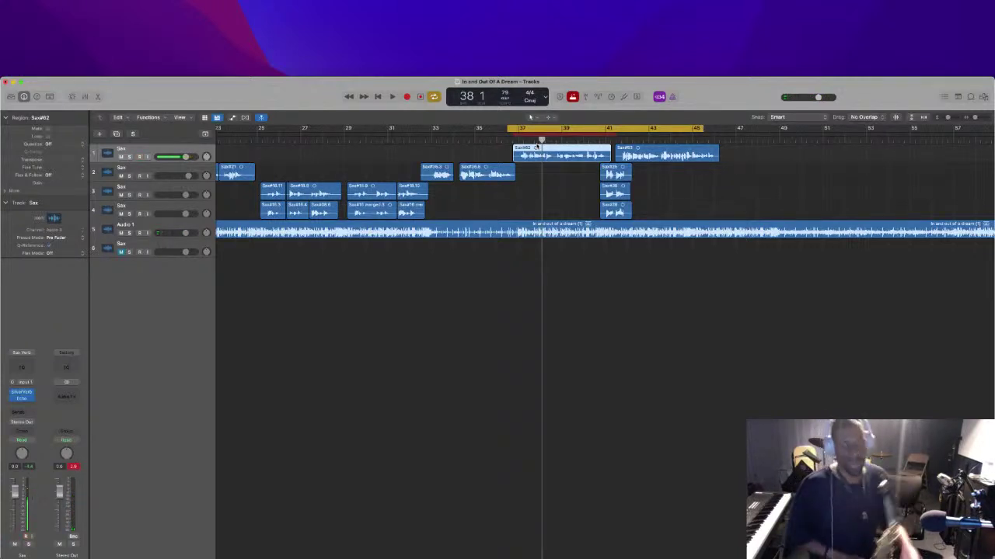
{"action": "key", "text": "Delete"}
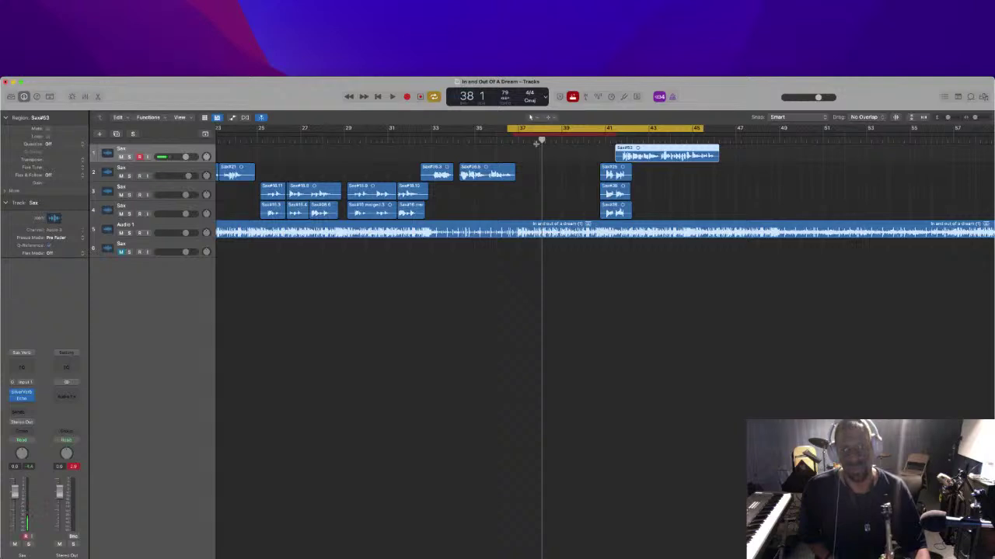
Record another Sax take over bars 37–41, replay it from the cycle start to judge it, and discard it
{"action": "left_click", "coordinate": [536, 144]}
{"action": "key", "text": "space"}
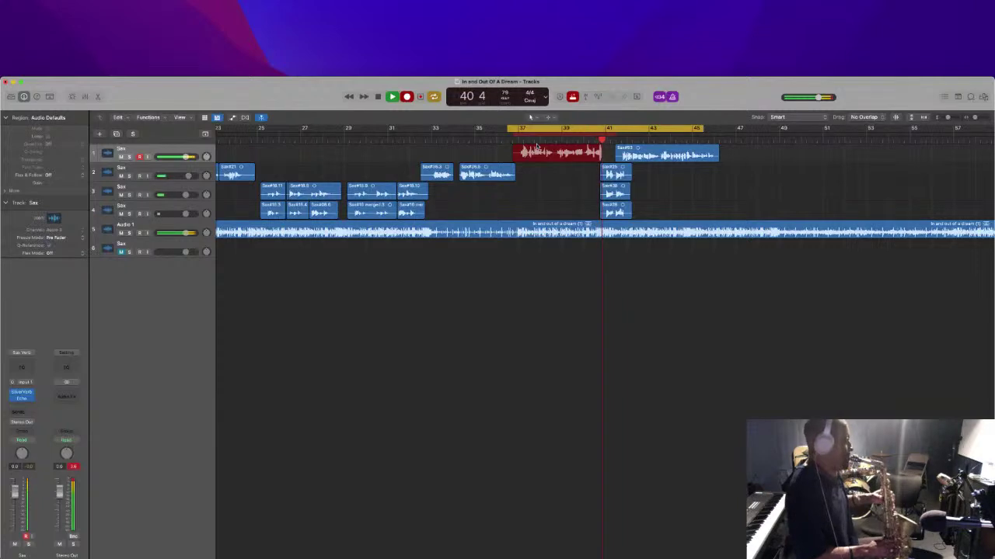
{"action": "key", "text": "space"}
{"action": "key", "text": "space"}
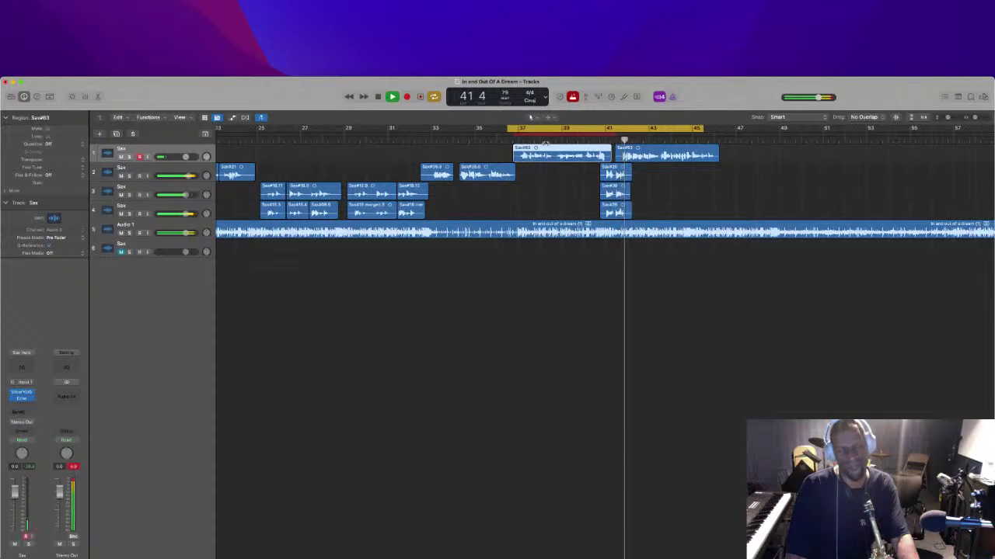
{"action": "key", "text": "space"}
{"action": "key", "text": "space"}
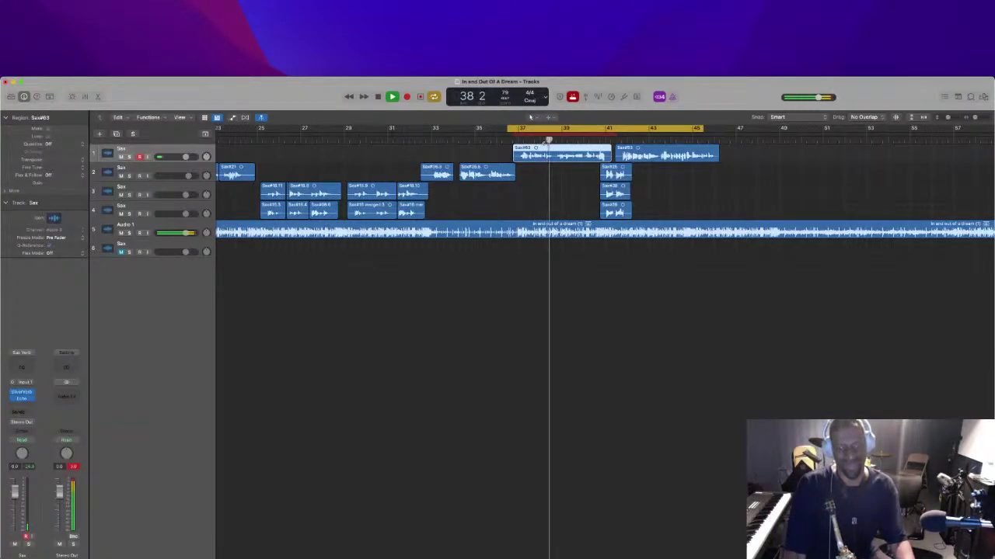
{"action": "key", "text": "Delete"}
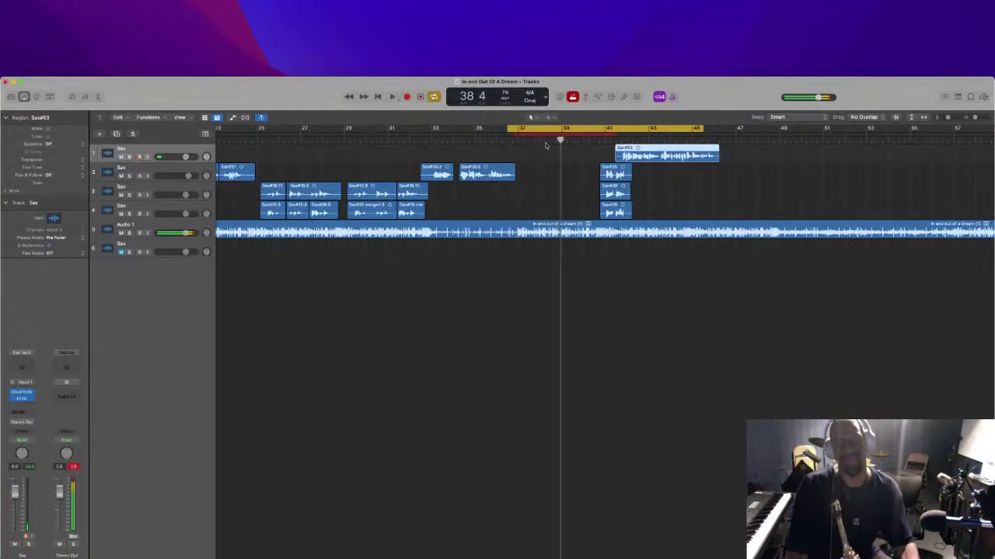
Record a further Sax take from bar 37 to about bar 41 on the first track and listen back to it
{"action": "key", "text": "r"}
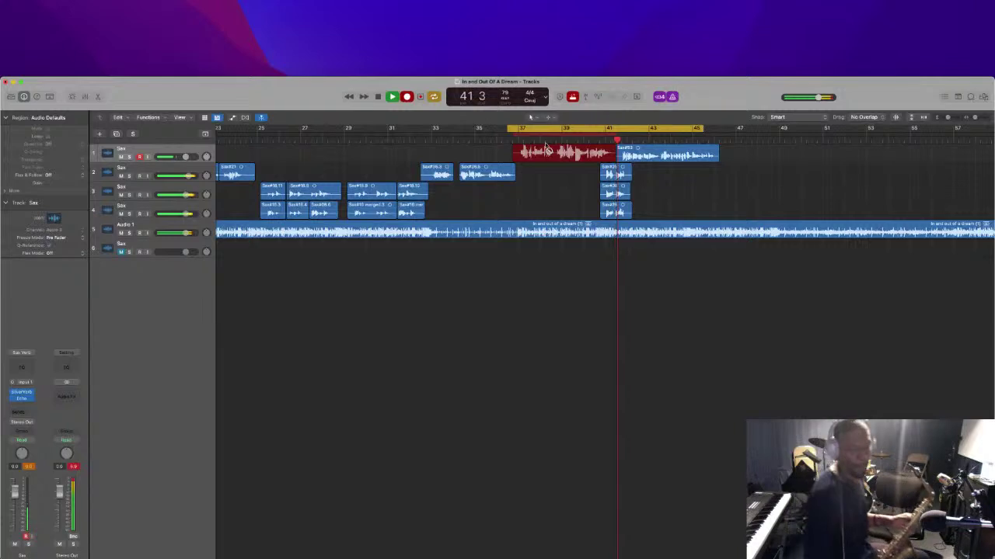
{"action": "key", "text": "space"}
{"action": "key", "text": "space"}
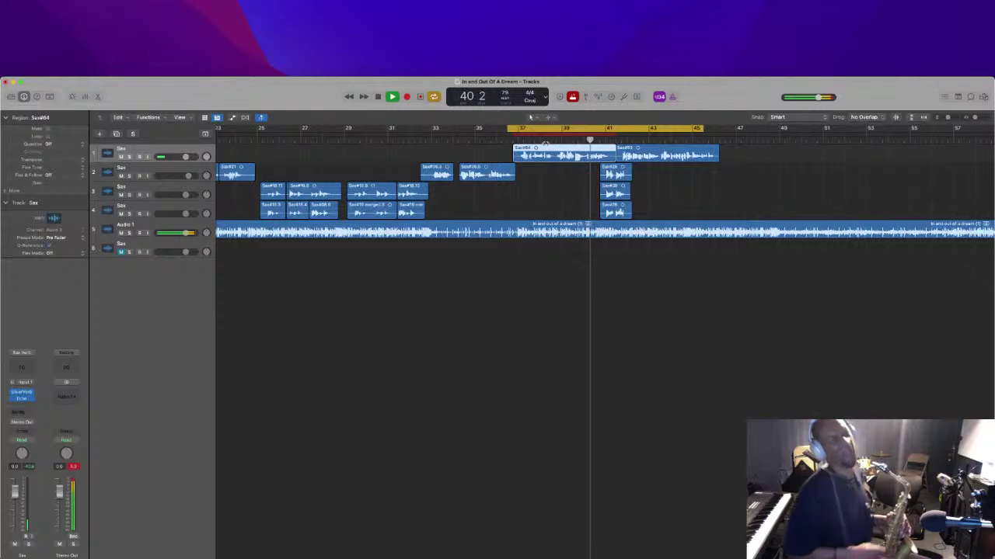
{"action": "key", "text": "r"}
Split the new Sax take at about bar 38 beat 4 with the Scissors tool and delete its second part
{"action": "key", "text": "t"}
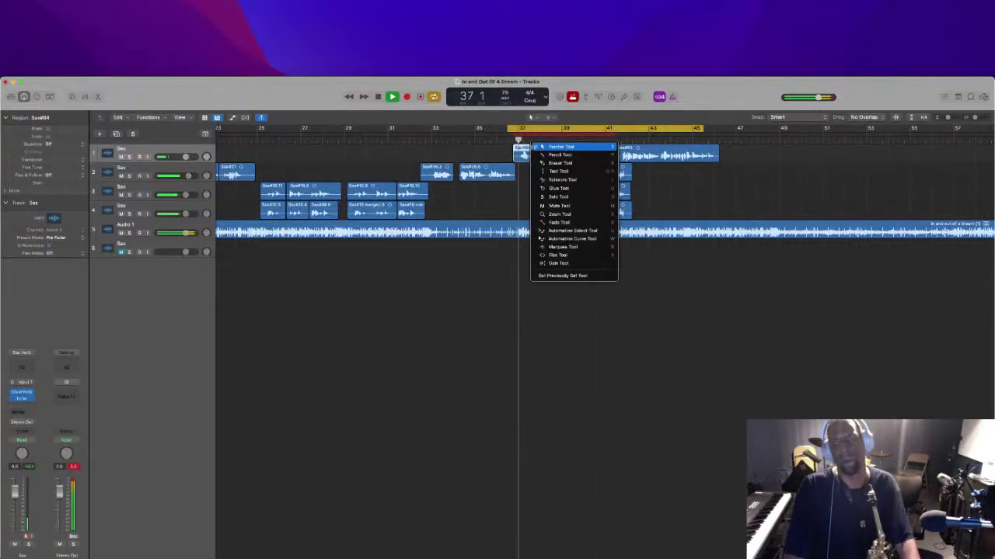
{"action": "left_click", "coordinate": [555, 179]}
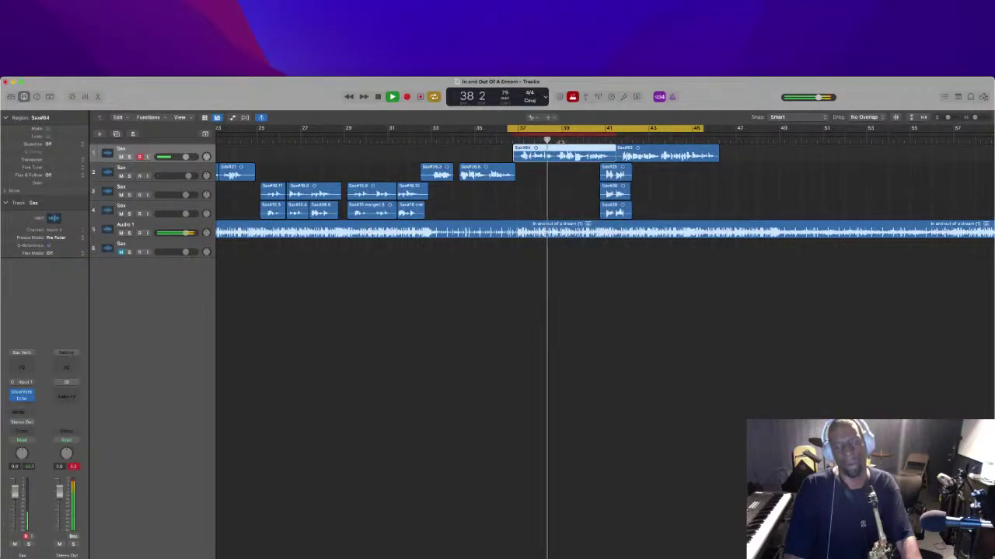
{"action": "key", "text": "super+Right"}
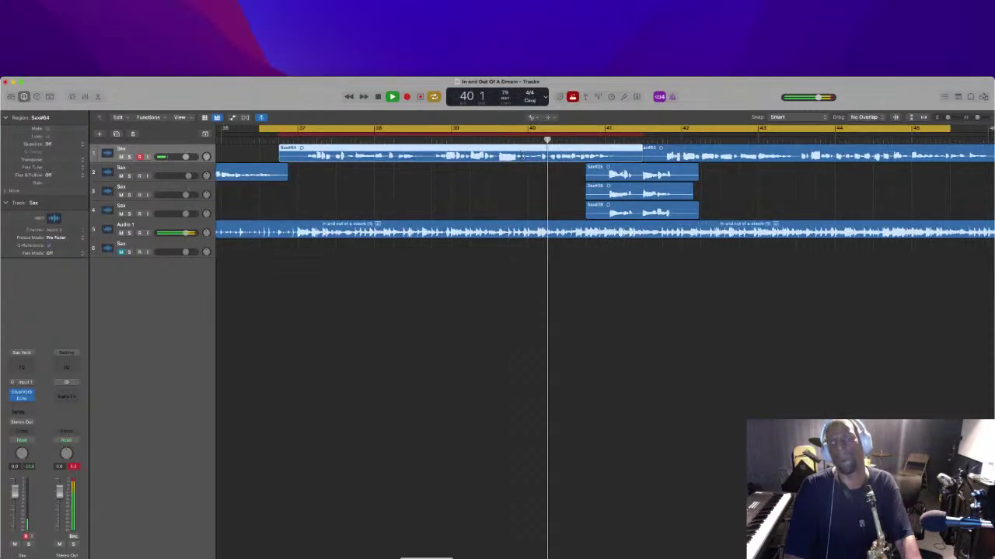
{"action": "key", "text": "super+Left"}
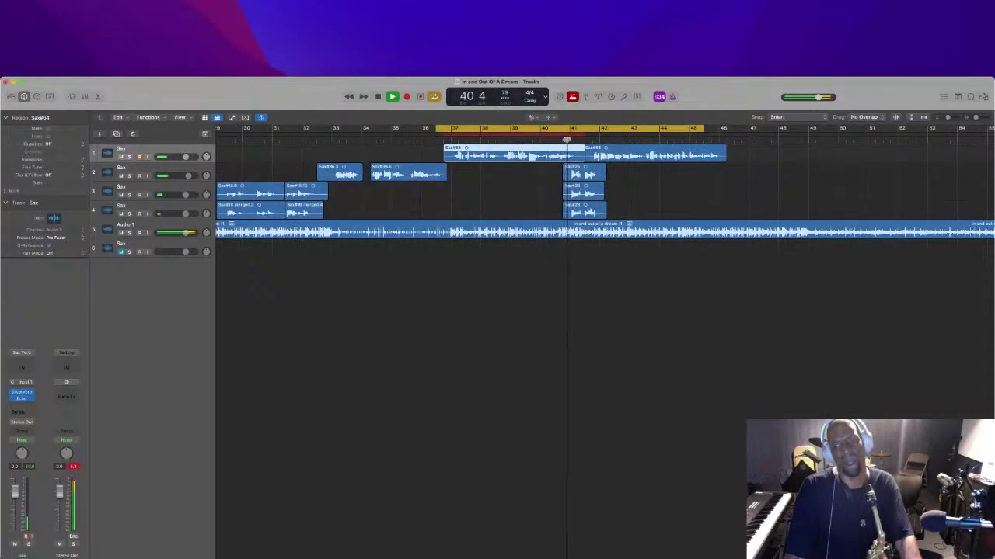
{"action": "key", "text": "Return"}
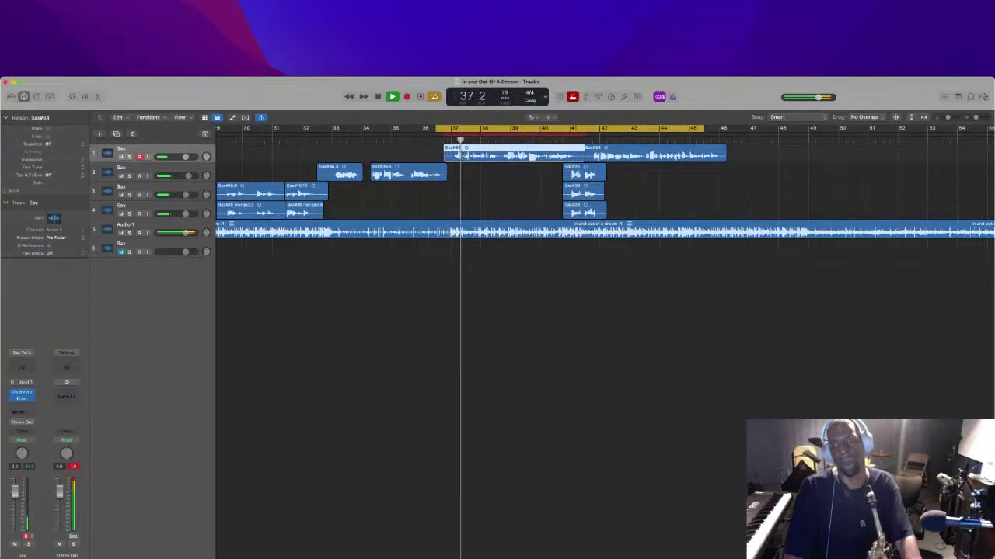
{"action": "left_click", "coordinate": [504, 156]}
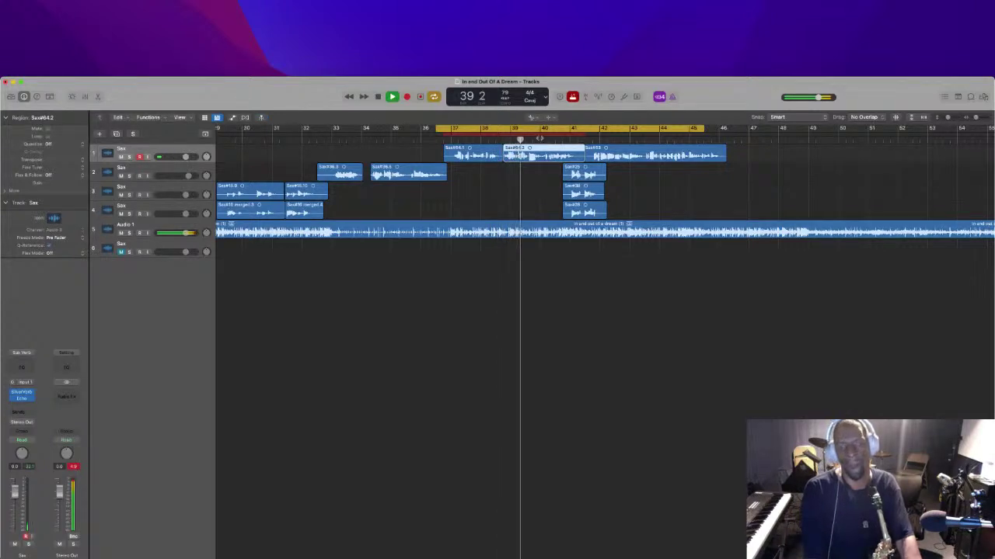
{"action": "key", "text": "Delete"}
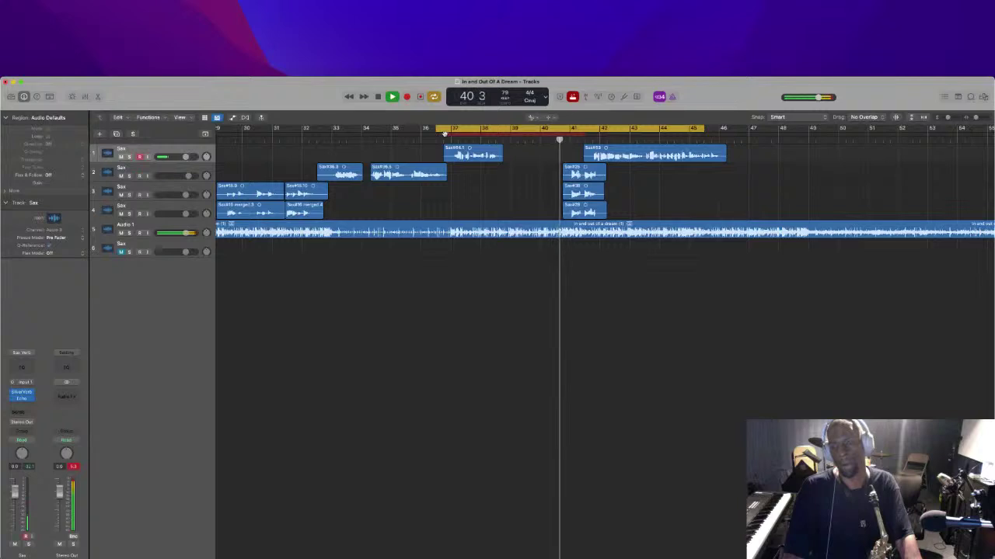
Move the start of the autopunch range to about bar 38 beat 4, where the kept part of the take ends
{"action": "left_click_drag", "start_coordinate": [441, 133], "coordinate": [497, 136]}
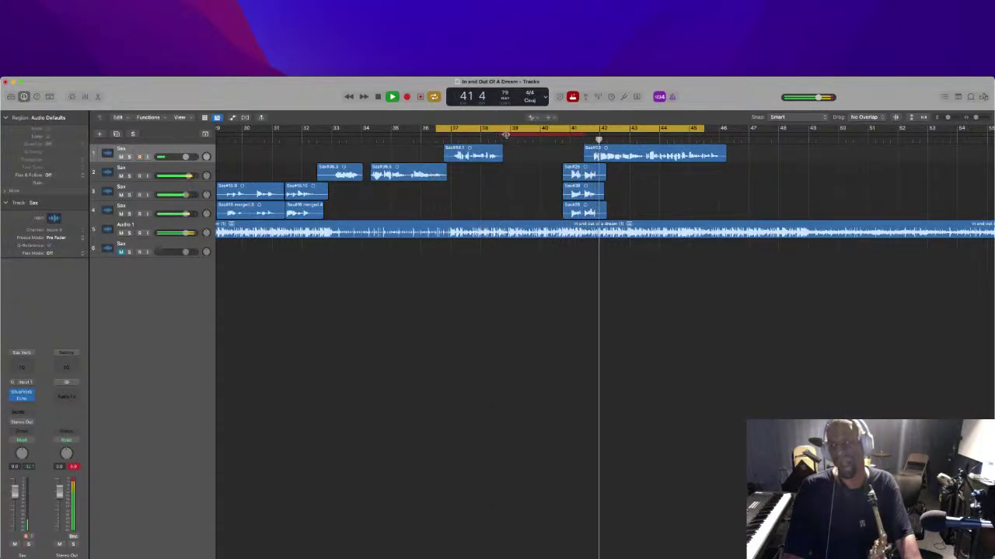
{"action": "key", "text": "space"}
{"action": "key", "text": "space"}
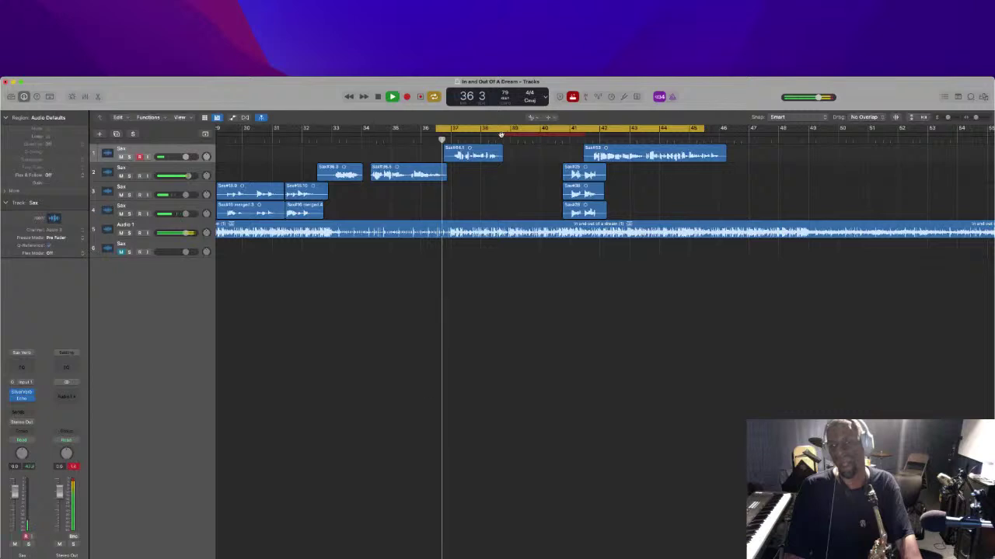
{"action": "left_click_drag", "start_coordinate": [497, 135], "coordinate": [519, 134]}
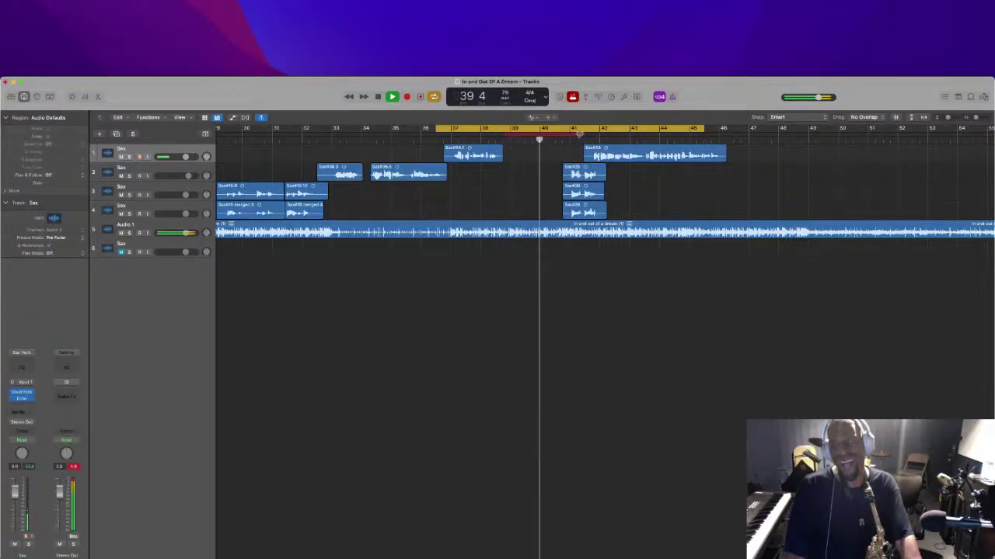
Rehearse and record a Sax take from about bar 38 beat 4 to bar 41, and delete it after playback
{"action": "key", "text": "Return"}
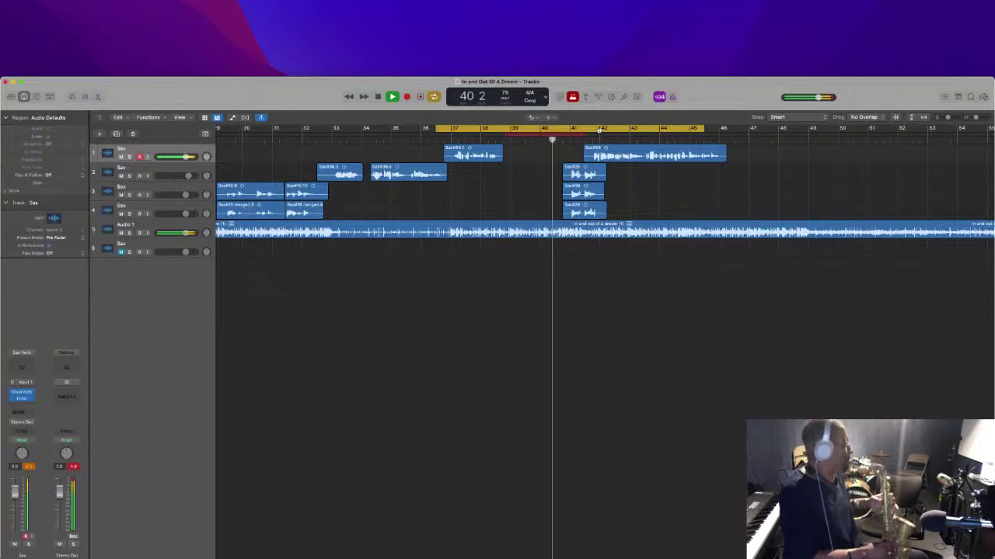
{"action": "key", "text": "space"}
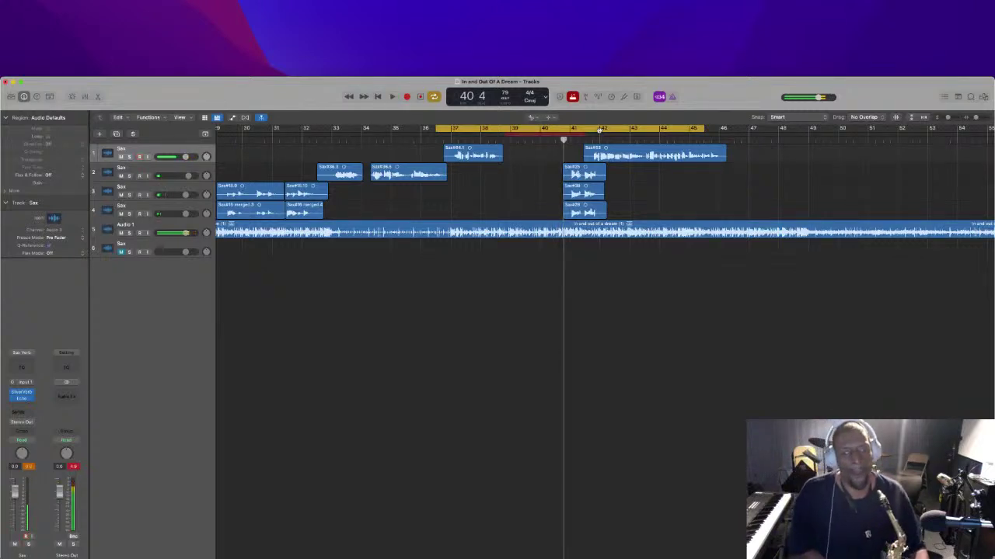
{"action": "key", "text": "space"}
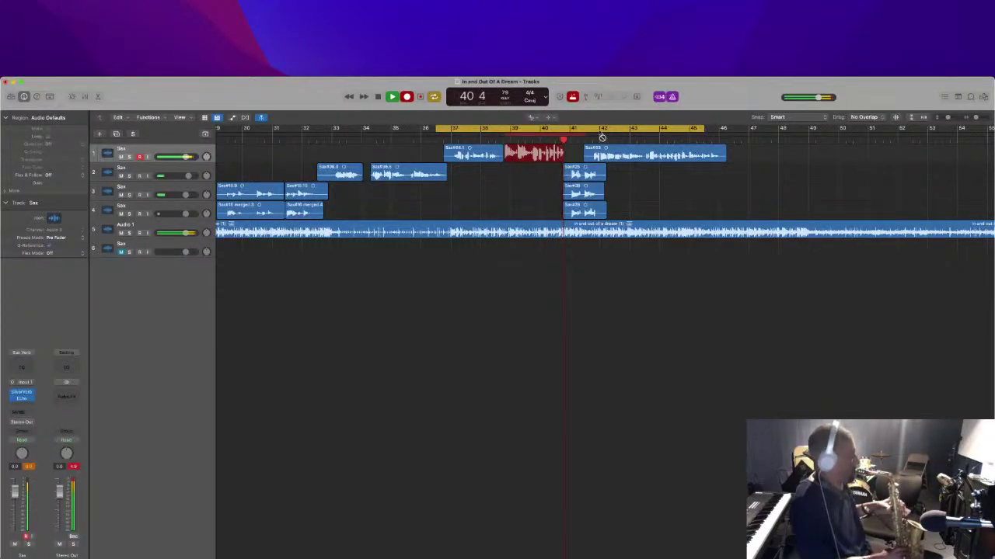
{"action": "key", "text": "space"}
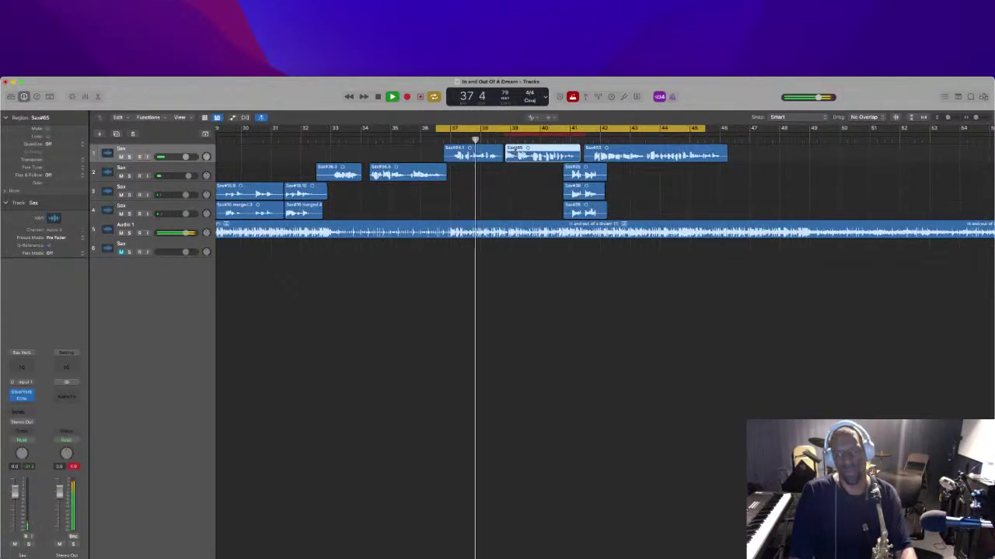
{"action": "scroll", "coordinate": [514, 153], "scroll_direction": "up", "scroll_amount": 3}
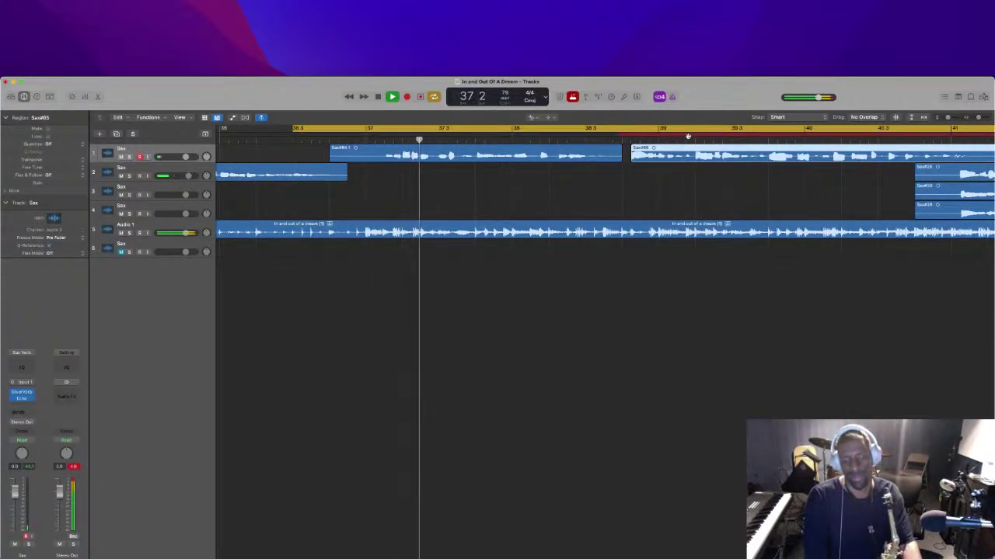
{"action": "key", "text": "Return"}
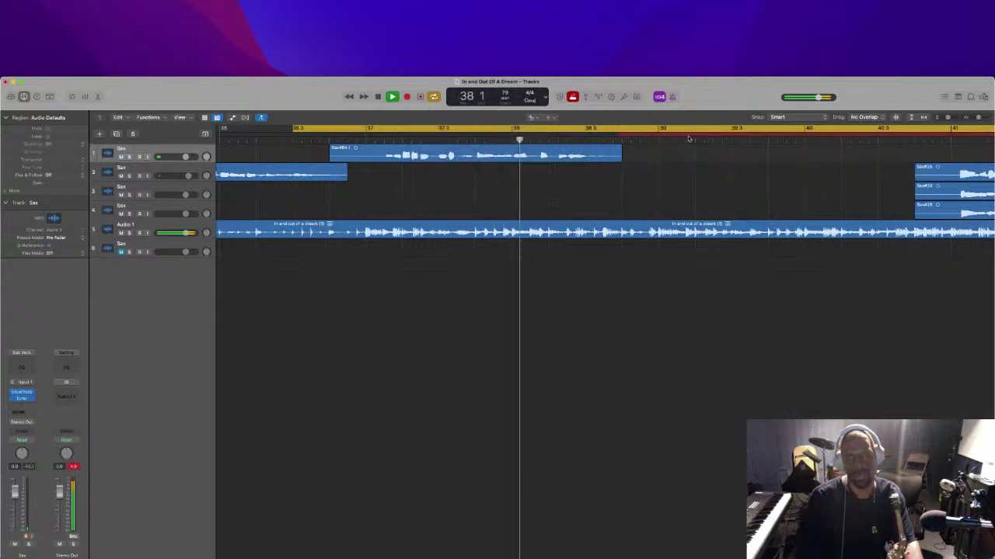
Punch in a second Sax take between the two kept phrases up to bar 41, and delete it after reviewing it
{"action": "key", "text": "r"}
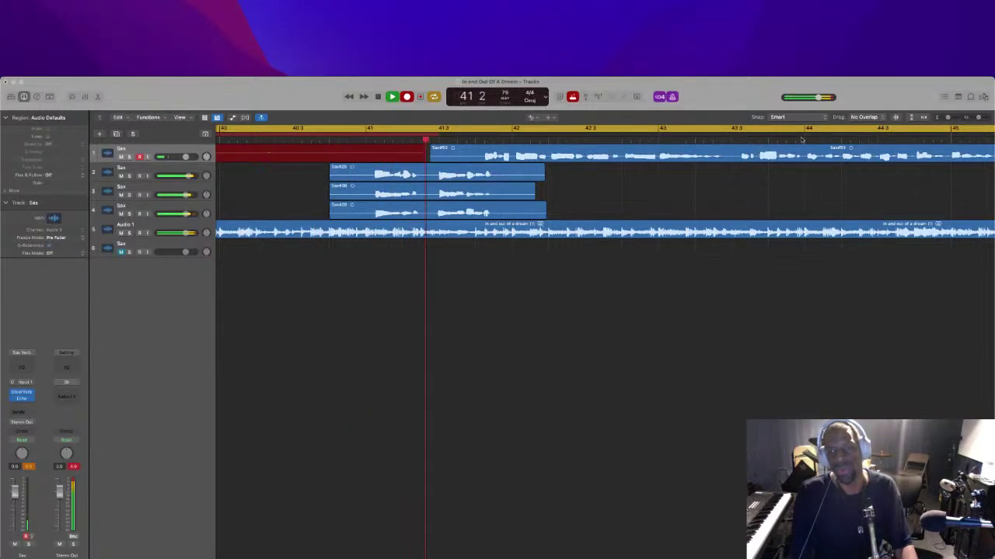
{"action": "key", "text": "space"}
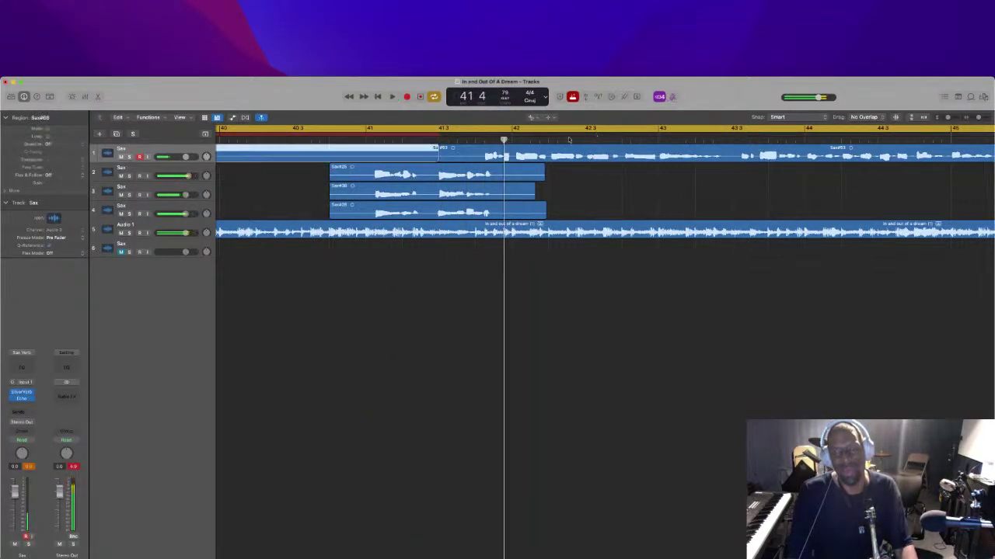
{"action": "scroll", "coordinate": [550, 154], "scroll_direction": "right", "scroll_amount": 10}
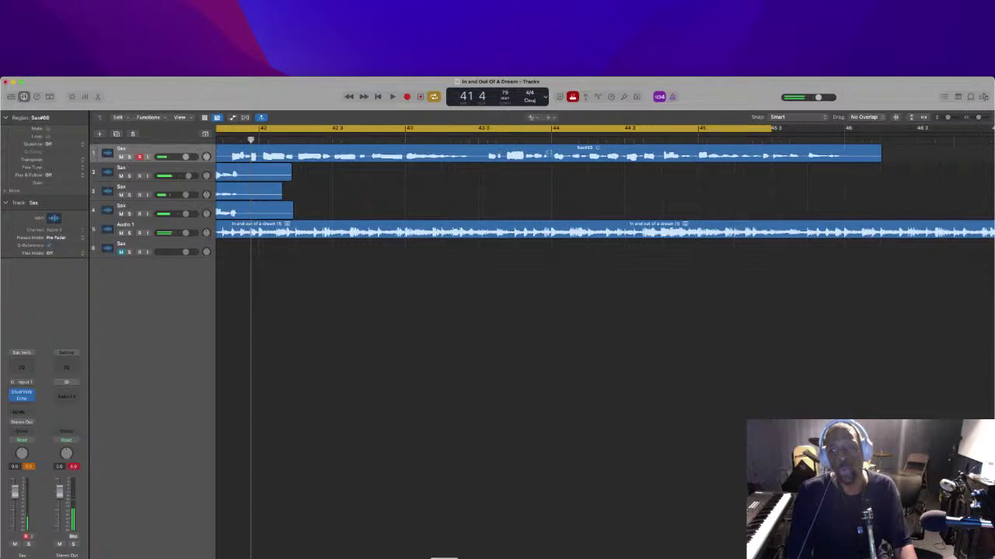
{"action": "scroll", "coordinate": [549, 154], "scroll_direction": "right", "scroll_amount": 5}
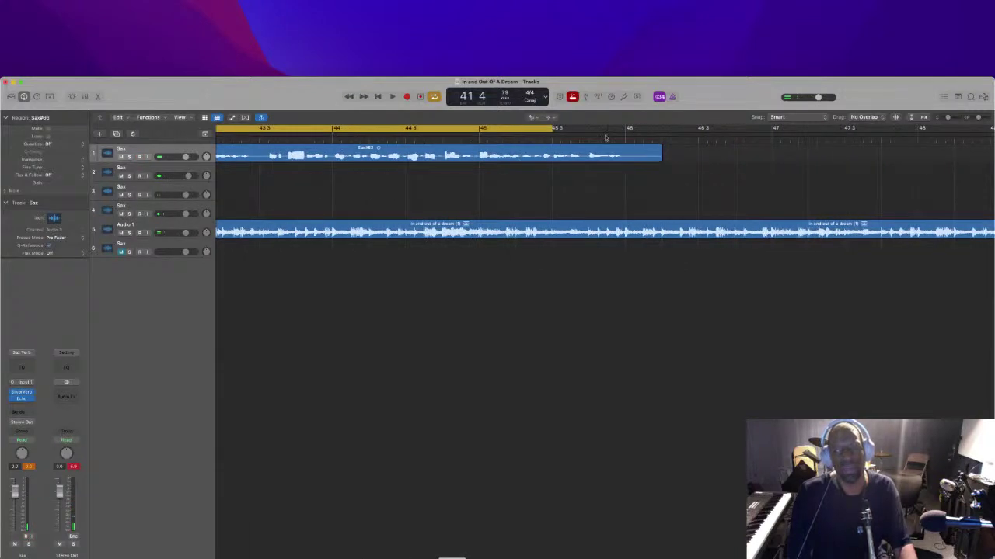
{"action": "scroll", "coordinate": [605, 138], "scroll_direction": "down", "scroll_amount": 10}
{"action": "key", "text": "space"}
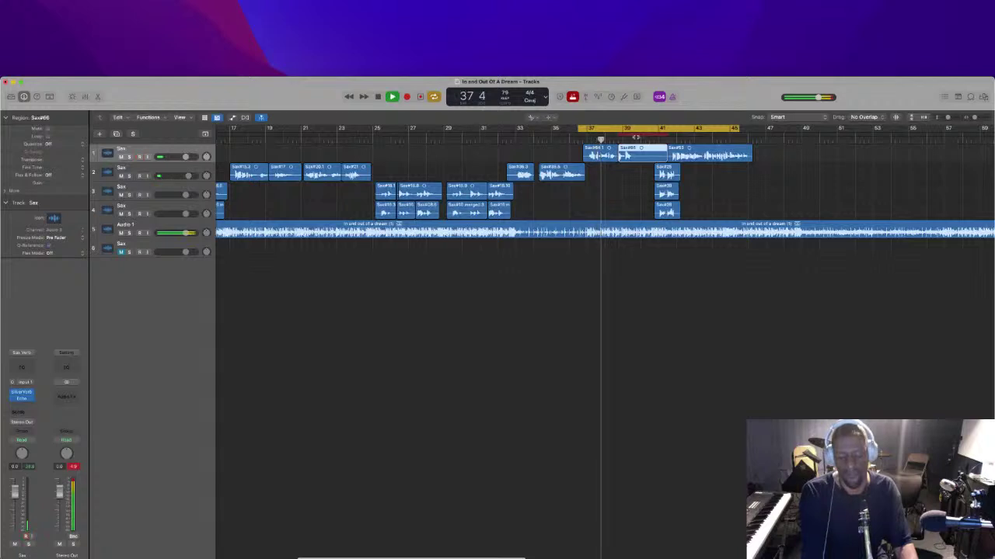
{"action": "key", "text": "Delete"}
{"action": "key", "text": "Return"}
{"action": "key", "text": "Return"}
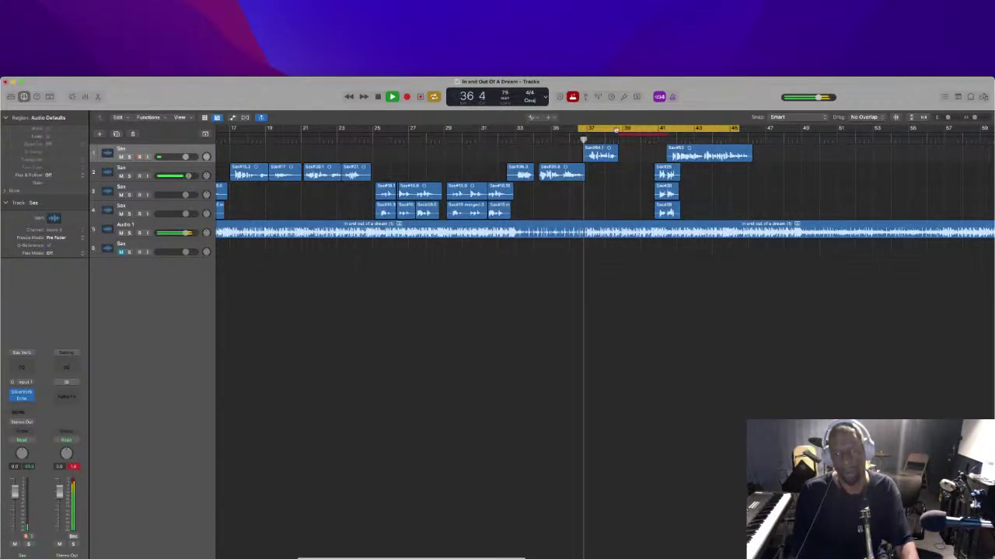
Shift the cycle range to span about bars 38–47 and play the song over the gap in the Sax part
{"action": "left_click_drag", "start_coordinate": [600, 128], "coordinate": [629, 128]}
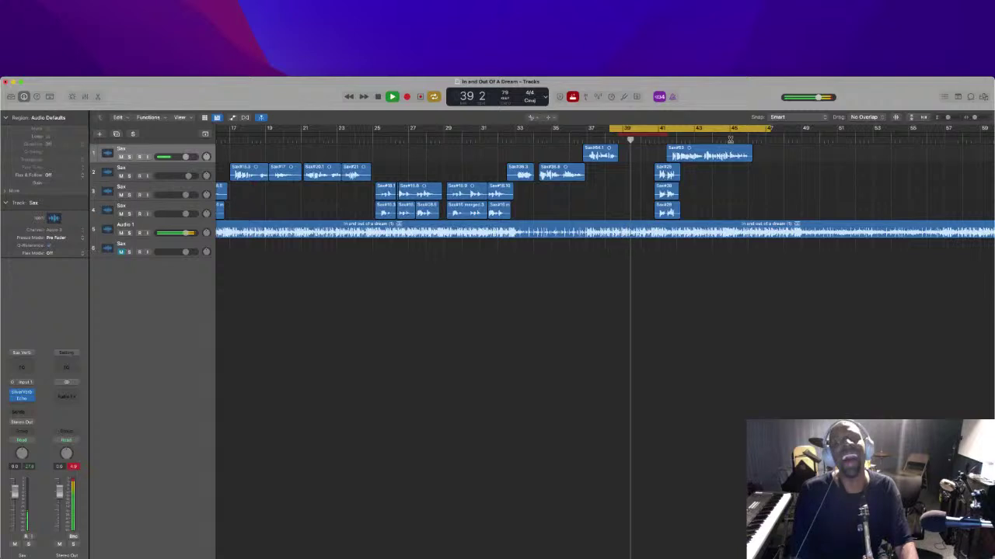
{"action": "key", "text": "space"}
{"action": "key", "text": "space"}
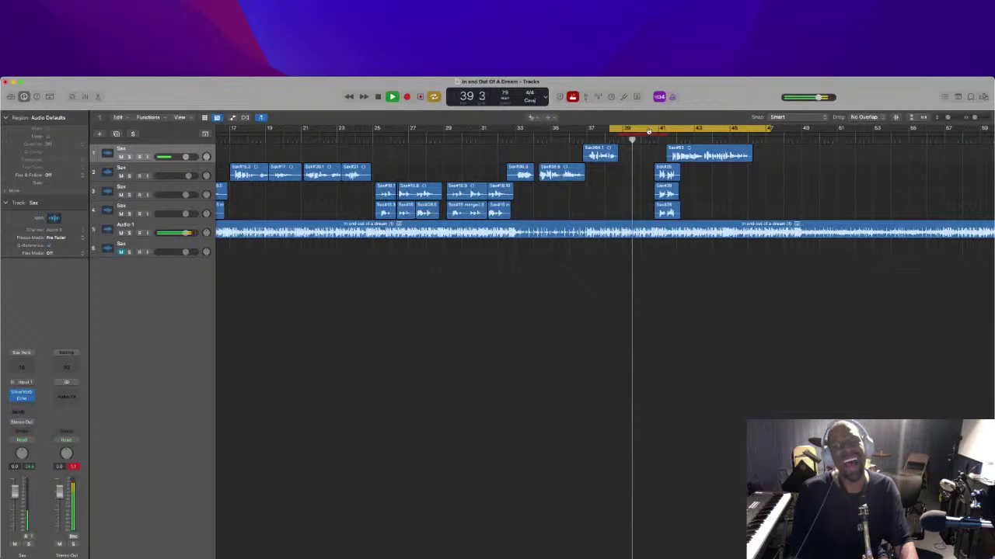
Start punching in a Sax take between the two kept phrases, stop it around bar 40 and discard it
{"action": "key", "text": "r"}
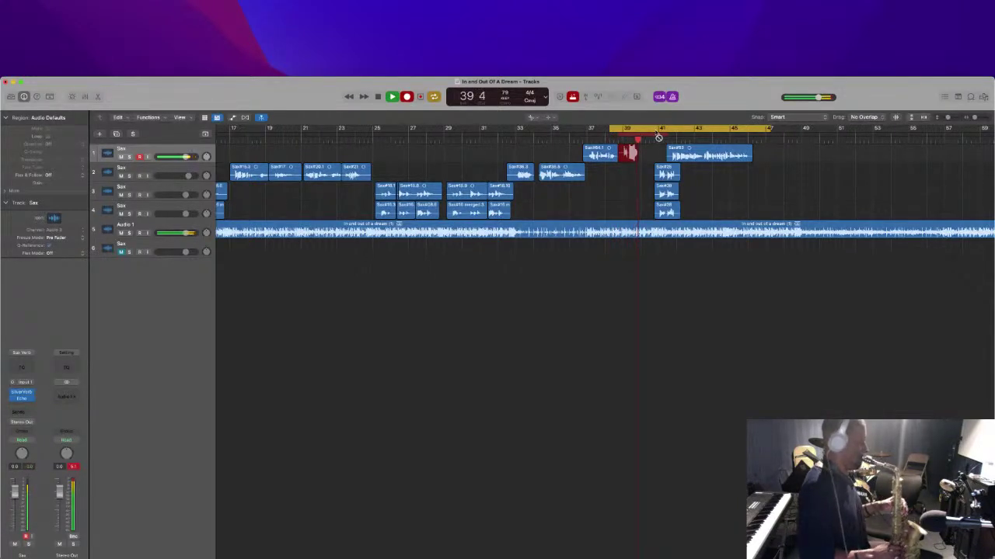
{"action": "key", "text": "space"}
{"action": "key", "text": "super+z"}
{"action": "key", "text": "Return"}
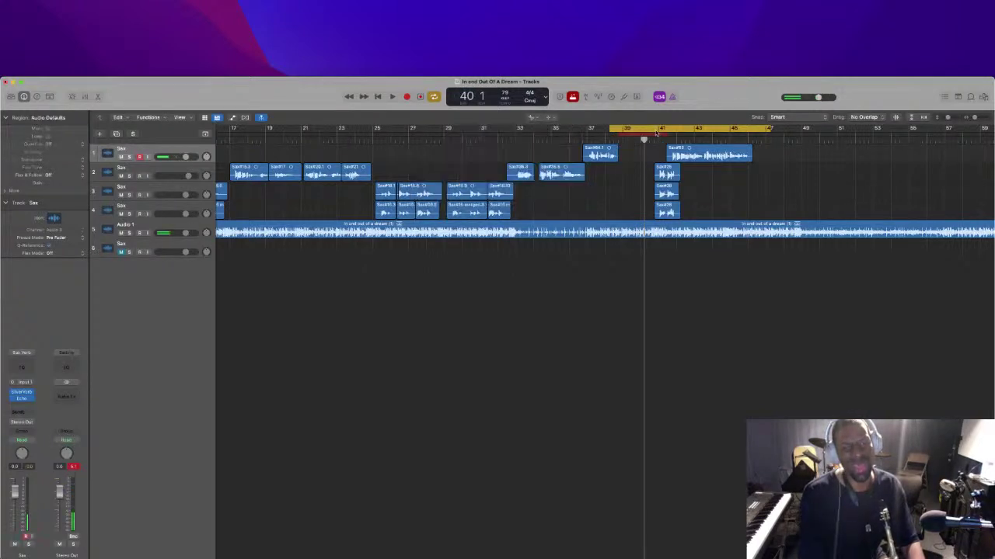
Record a Sax take across the gap before bar 41, and delete its region together with the audio file
{"action": "key", "text": "r"}
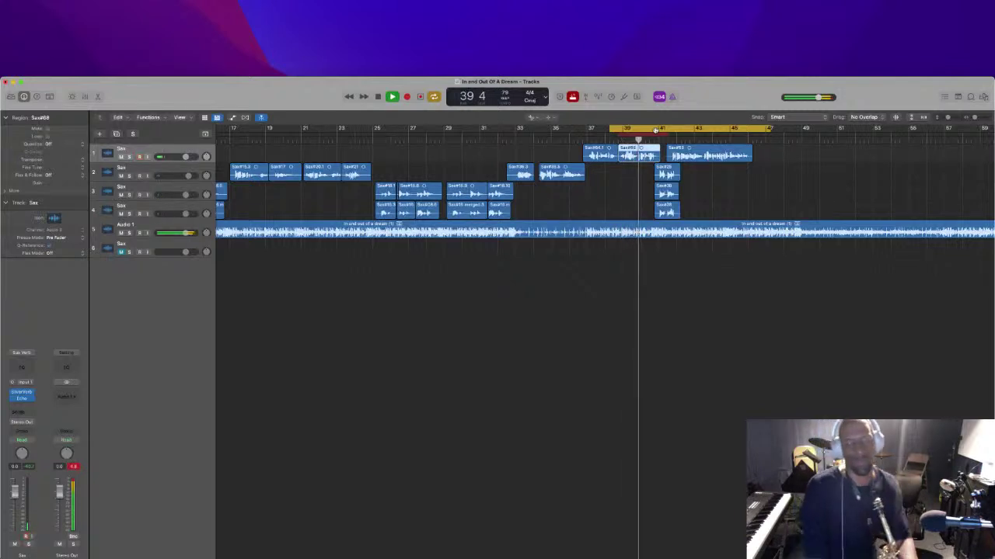
{"action": "key", "text": "BackSpace"}
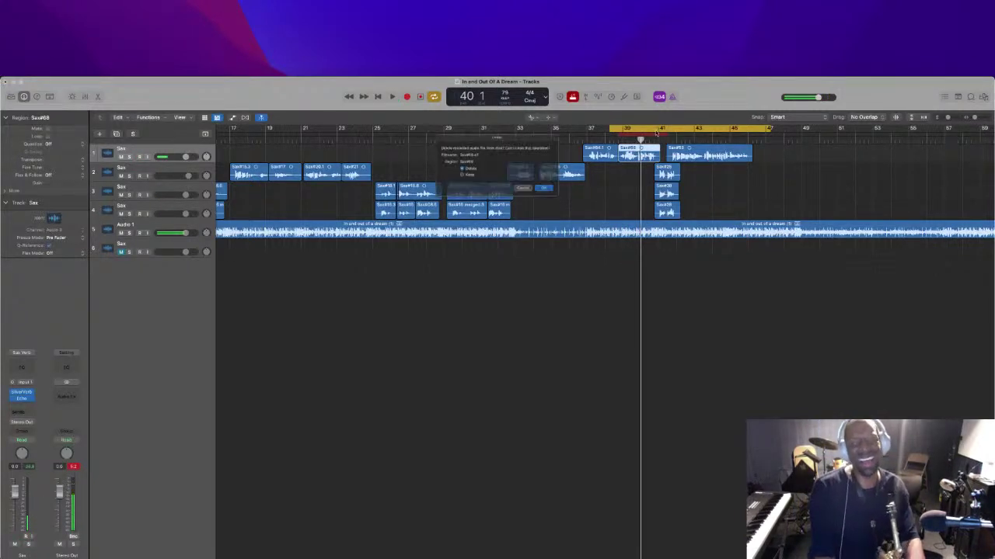
{"action": "key", "text": "Return"}
Record another Sax take from about bar 38 beat 4 to bar 41, play it back and delete it with its file
{"action": "key", "text": "space"}
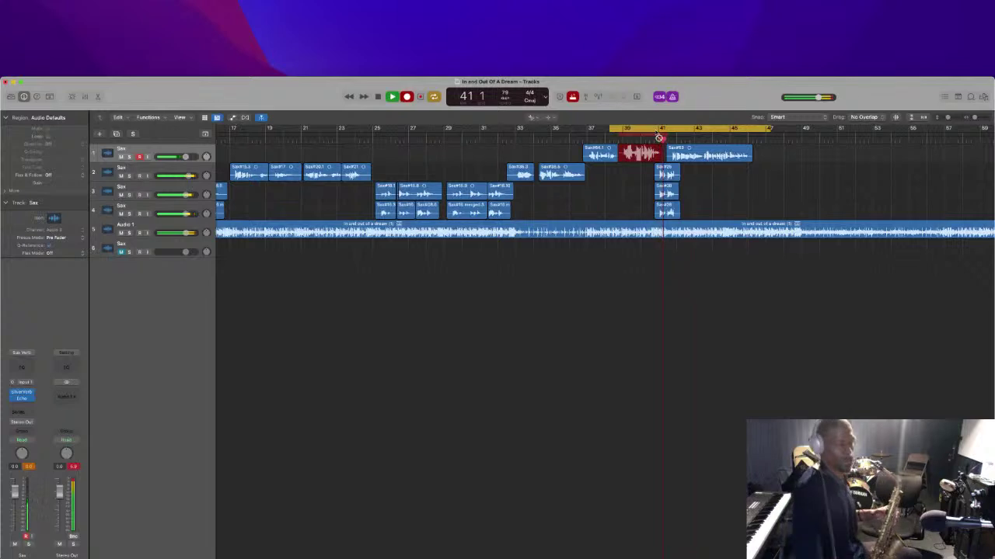
{"action": "key", "text": "space"}
{"action": "key", "text": "space"}
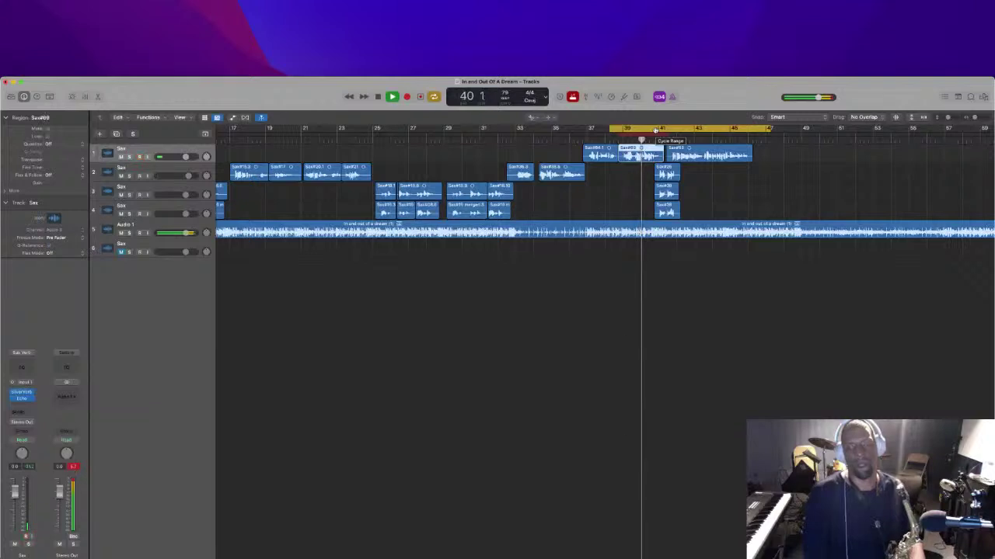
{"action": "key", "text": "Delete"}
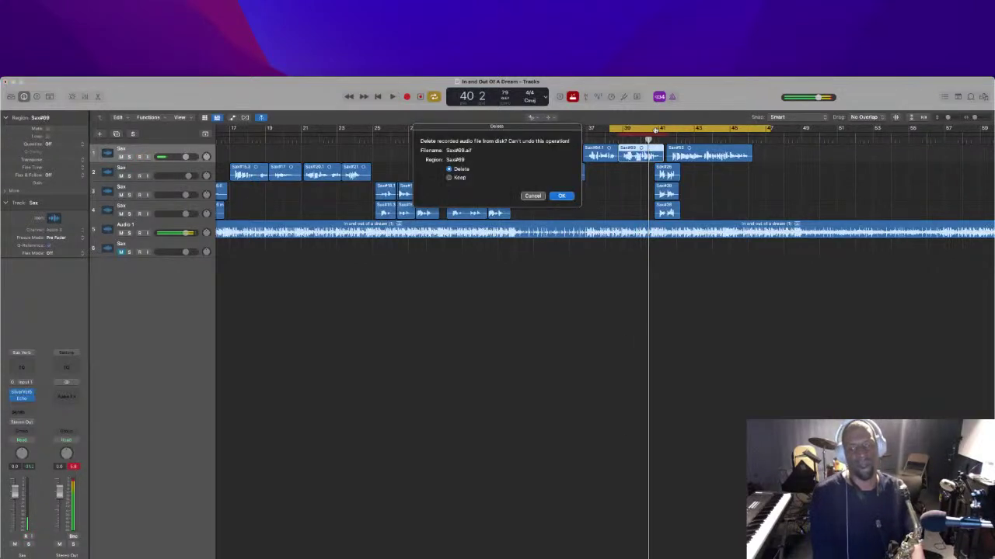
{"action": "key", "text": "Return"}
Begin one more Sax take at the punch-in point, stop it at about bar 40 and delete its recording from disk
{"action": "key", "text": "space"}
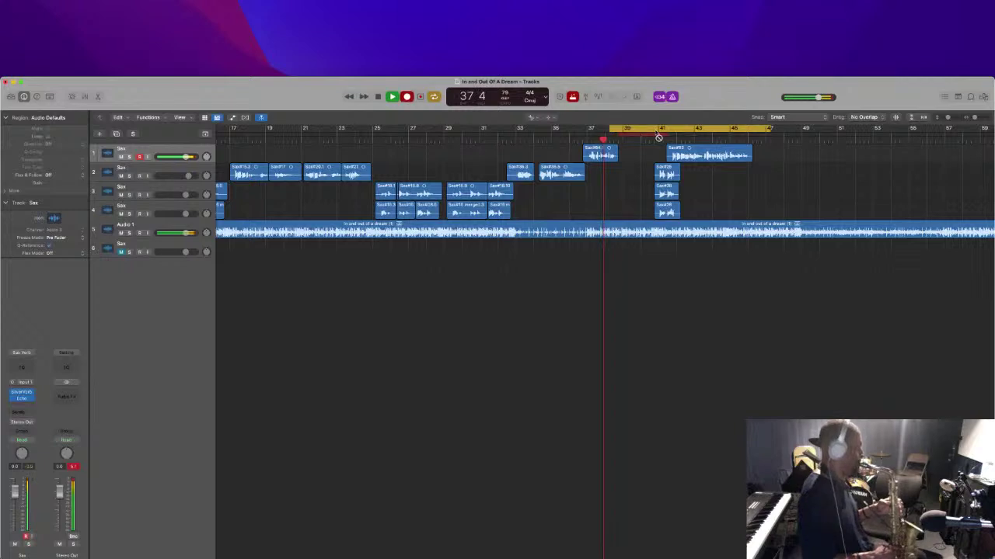
{"action": "key", "text": "r"}
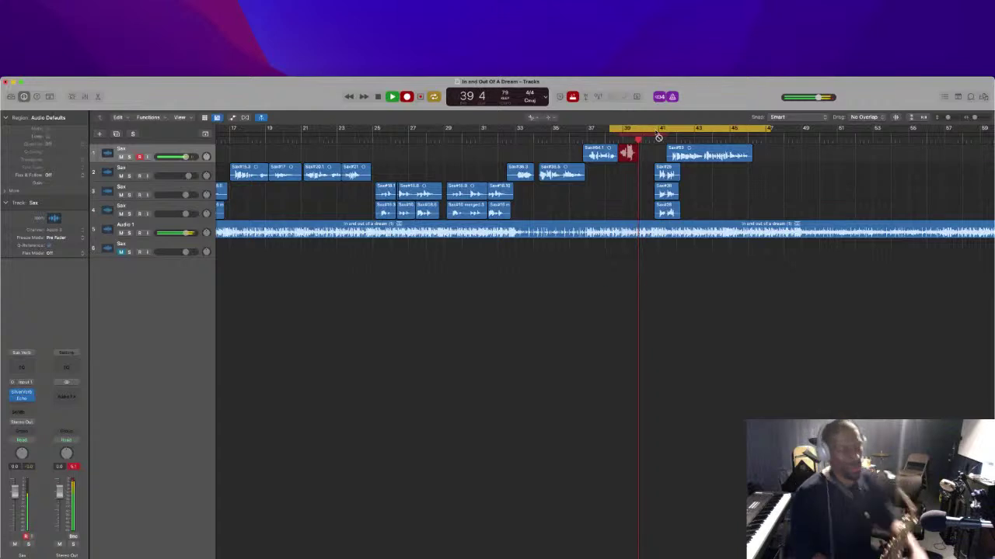
{"action": "key", "text": "space"}
{"action": "key", "text": "BackSpace"}
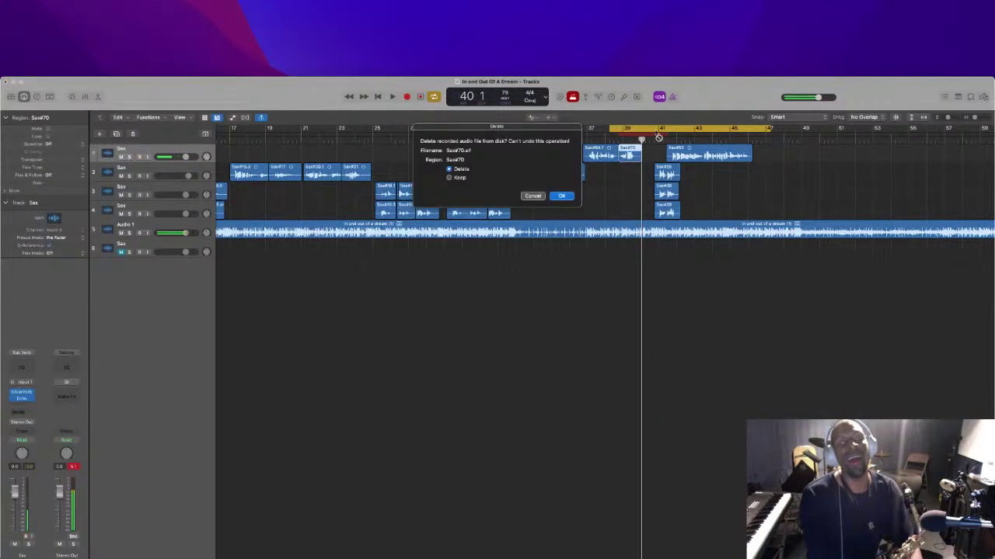
{"action": "key", "text": "Return"}
Record a Sax take from about bar 38 beat 4 to bar 41 and play it back into the following phrase
{"action": "key", "text": "r"}
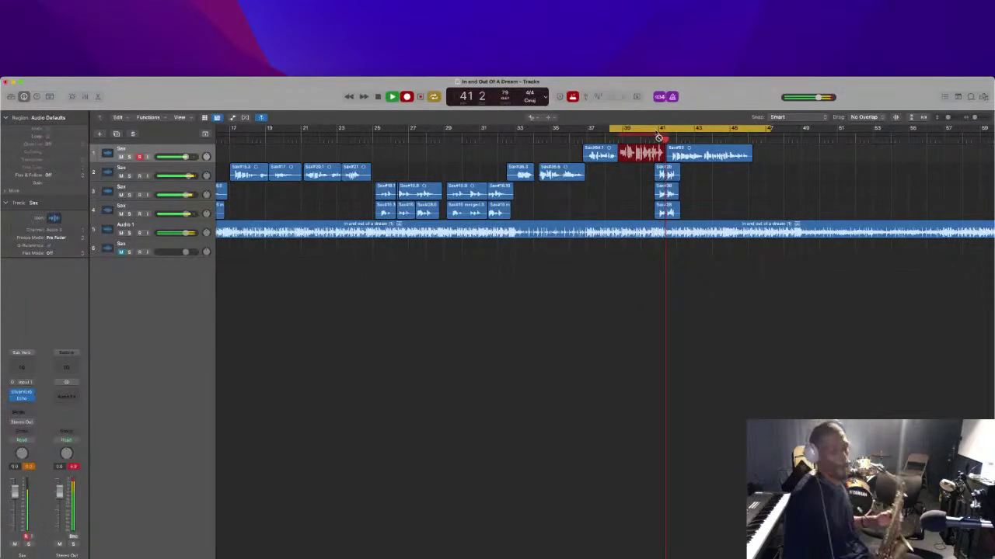
{"action": "key", "text": "space"}
{"action": "key", "text": "space"}
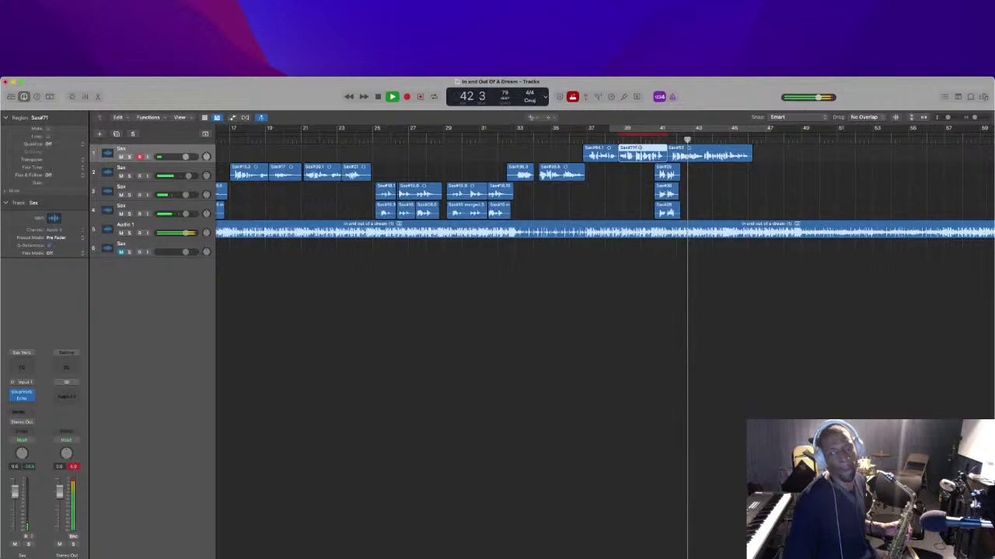
Switch to the Pointer tool, play from about bar 27 and select the Sax harmony regions between bars 25 and 33 on tracks 3 and 4
{"action": "key", "text": "super+Left"}
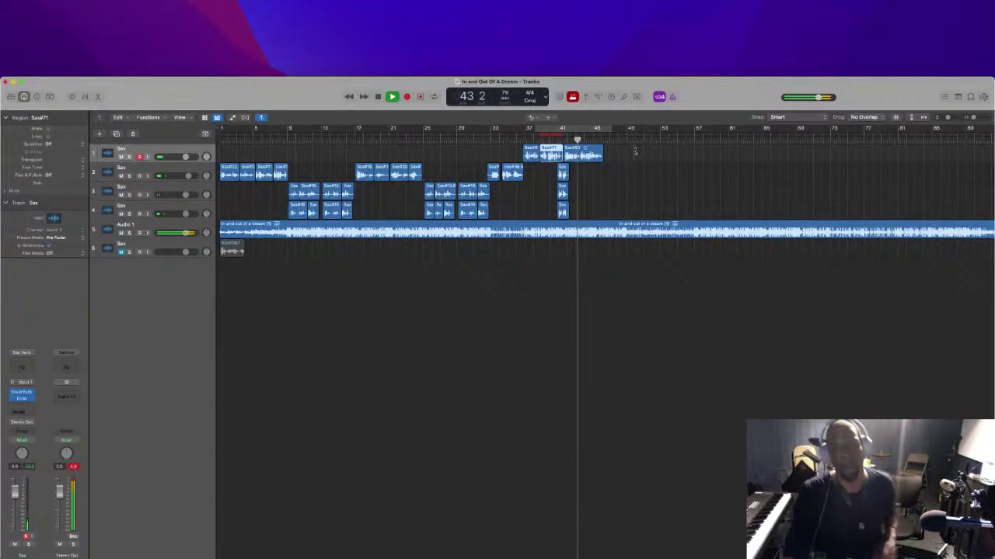
{"action": "right_click", "coordinate": [583, 175]}
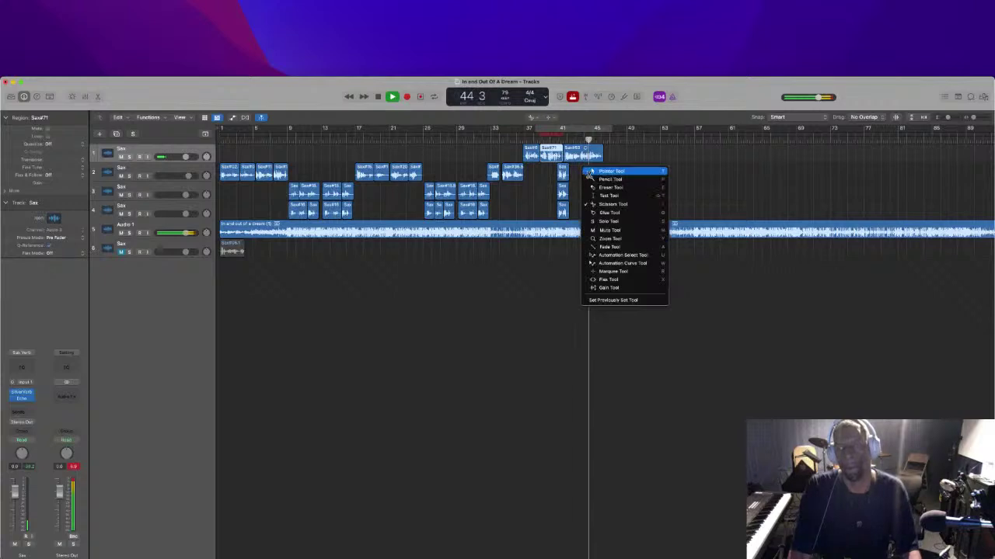
{"action": "left_click", "coordinate": [575, 204]}
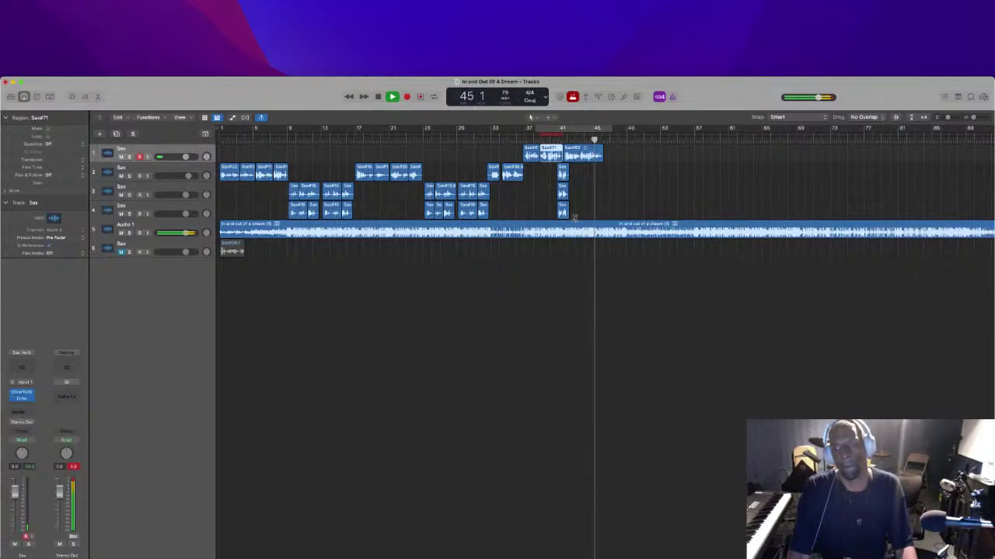
{"action": "left_click", "coordinate": [442, 139]}
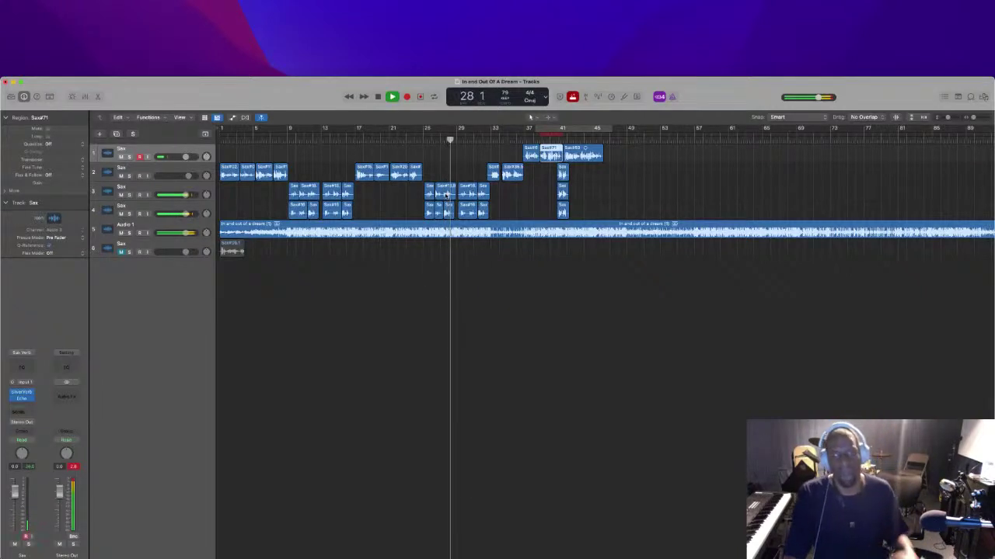
{"action": "left_click_drag", "start_coordinate": [408, 194], "coordinate": [493, 211]}
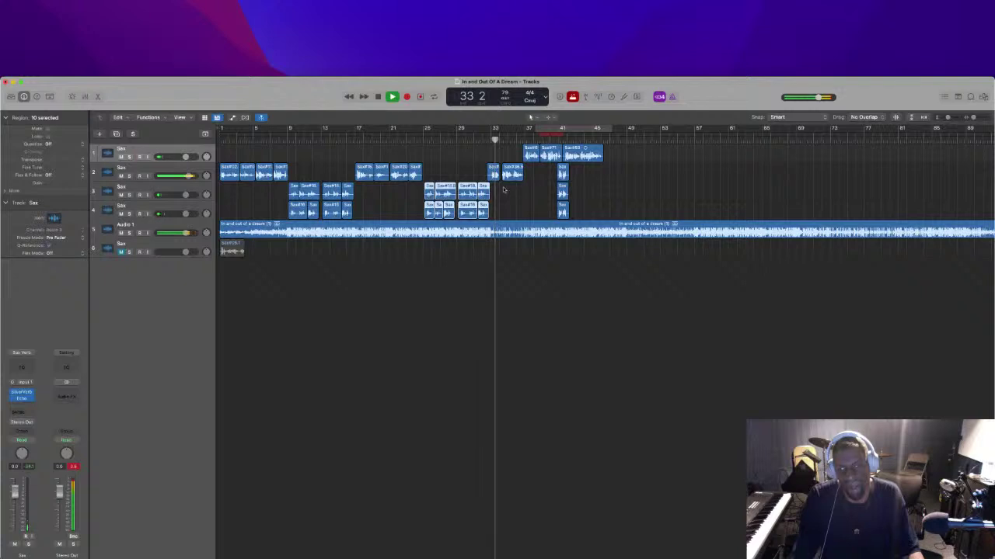
Collapse the region details and add two duplicate Sax tracks directly below the third track
{"action": "left_click", "coordinate": [160, 188]}
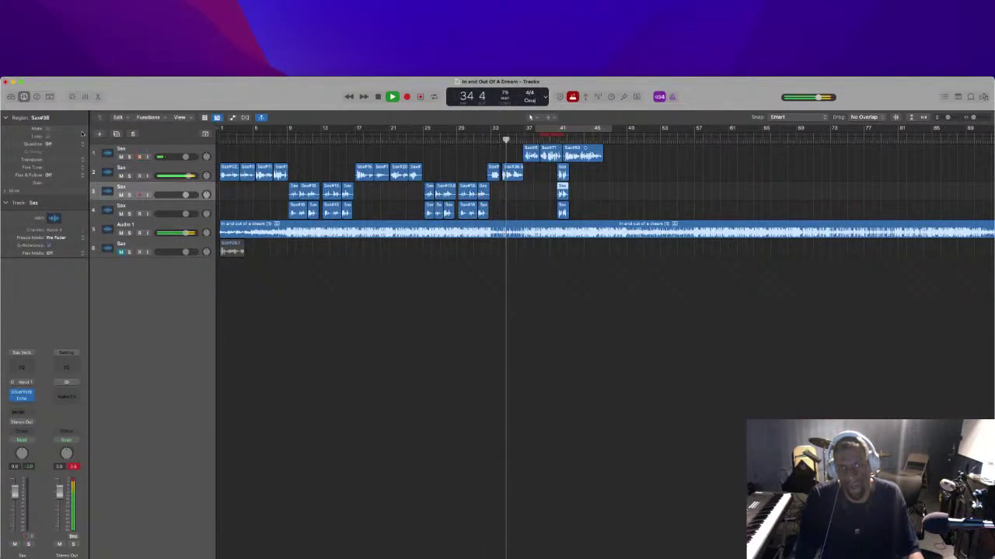
{"action": "left_click", "coordinate": [7, 117]}
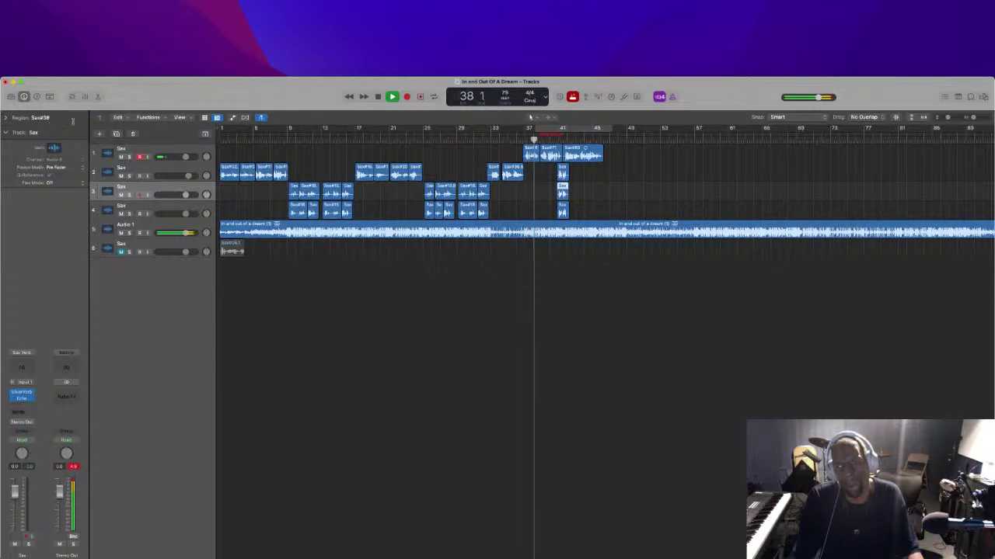
{"action": "left_click", "coordinate": [116, 133]}
{"action": "left_click", "coordinate": [115, 133]}
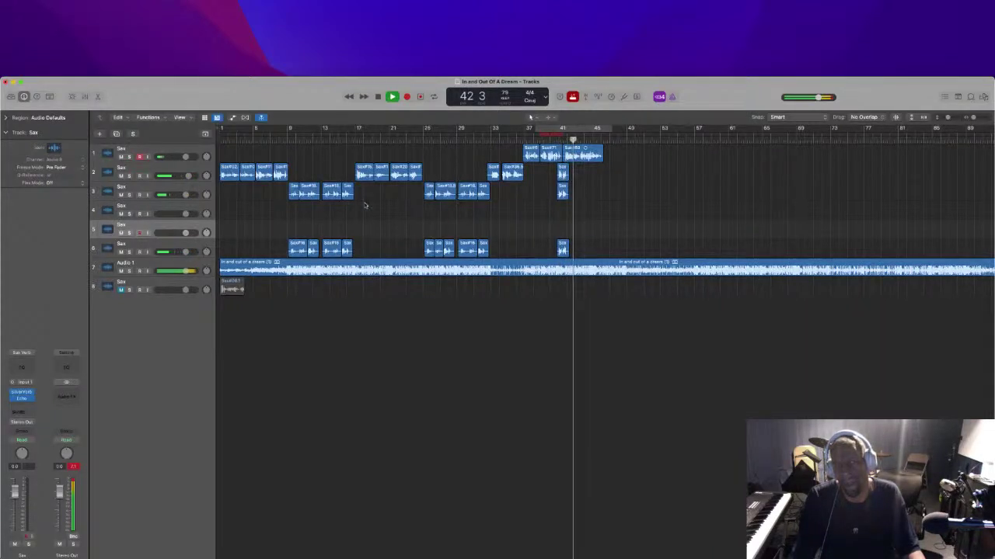
Reduce the height of the harmony Sax track 6 and move it below the Audio 1 track
{"action": "left_click", "coordinate": [157, 248]}
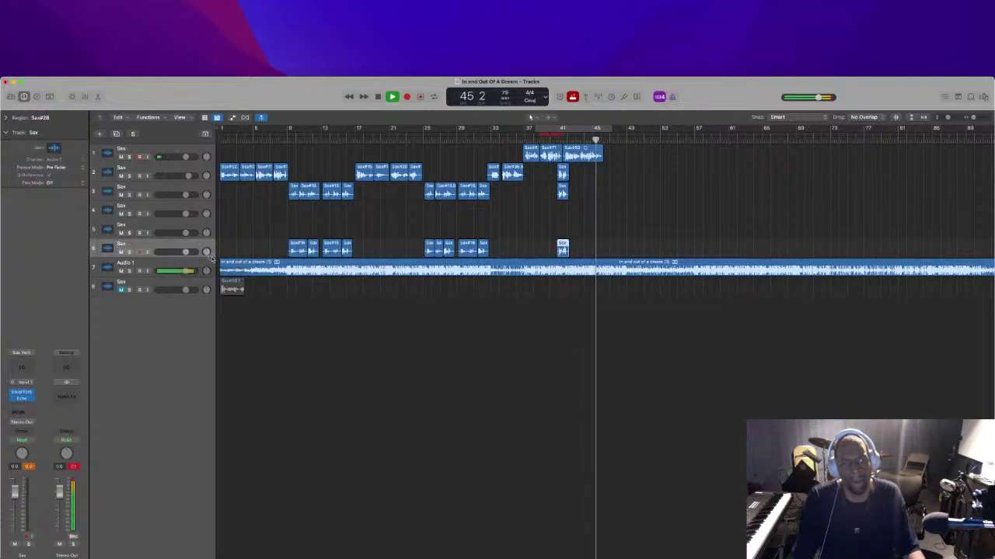
{"action": "left_click_drag", "start_coordinate": [212, 258], "coordinate": [216, 227]}
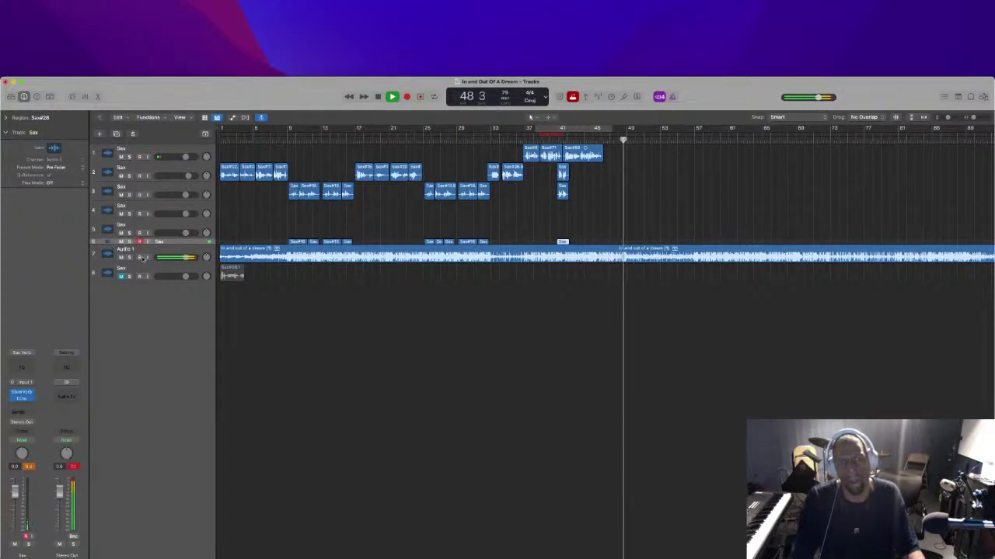
{"action": "left_click", "coordinate": [194, 246]}
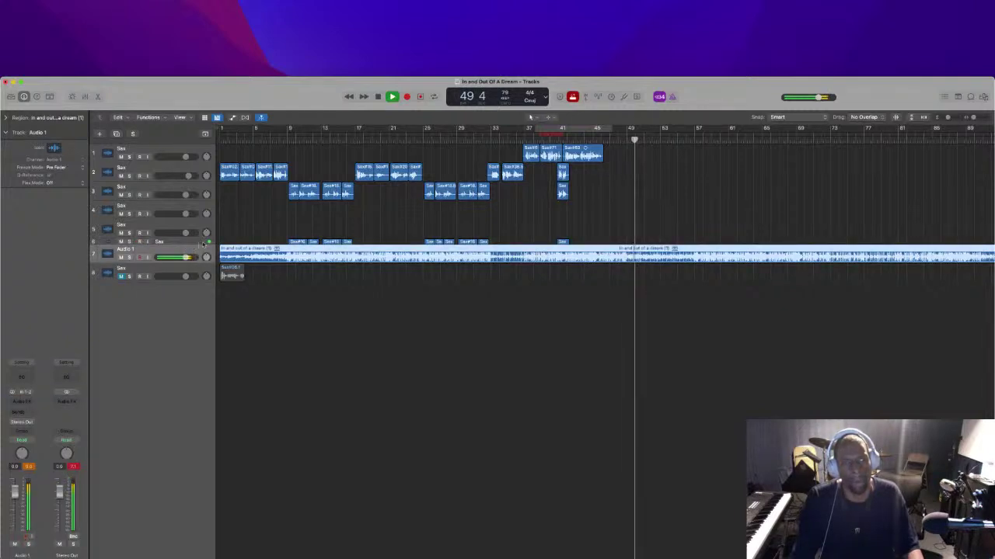
{"action": "left_click_drag", "start_coordinate": [200, 246], "coordinate": [199, 266]}
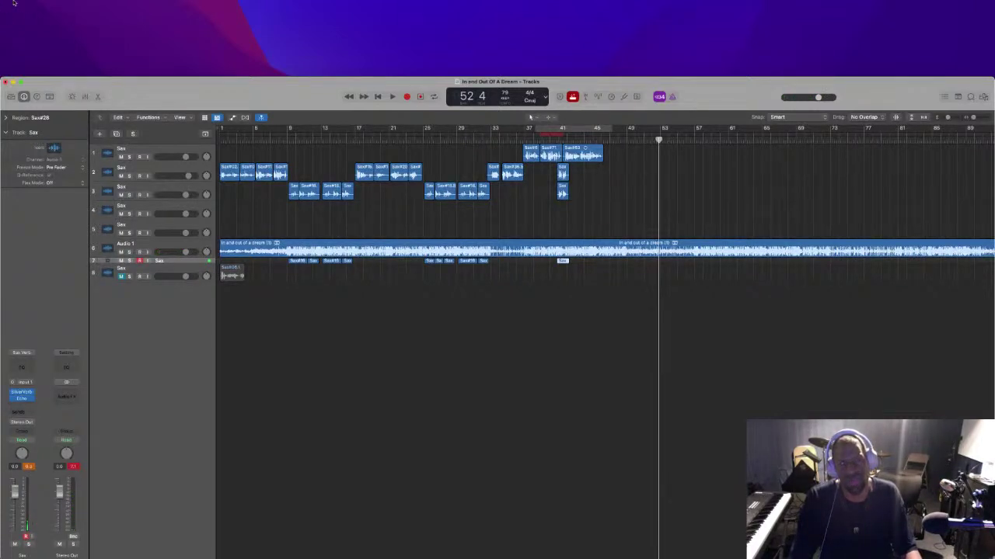
Save the project
{"action": "left_click", "coordinate": [52, 5]}
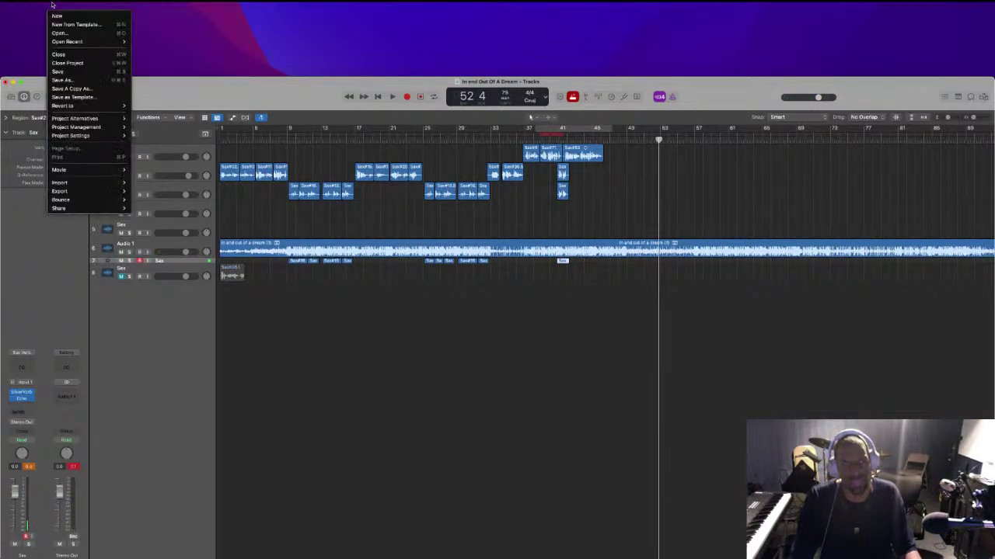
{"action": "left_click", "coordinate": [59, 71]}
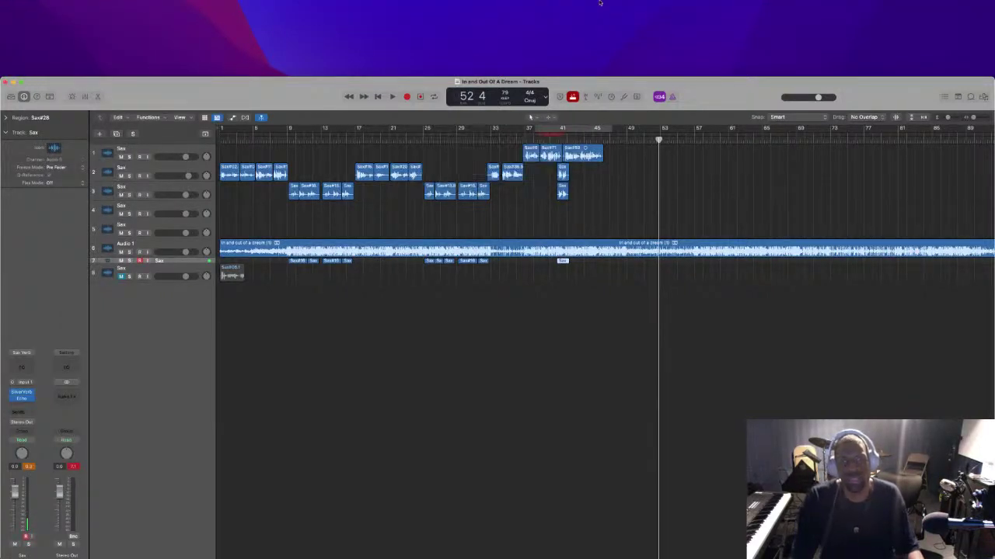